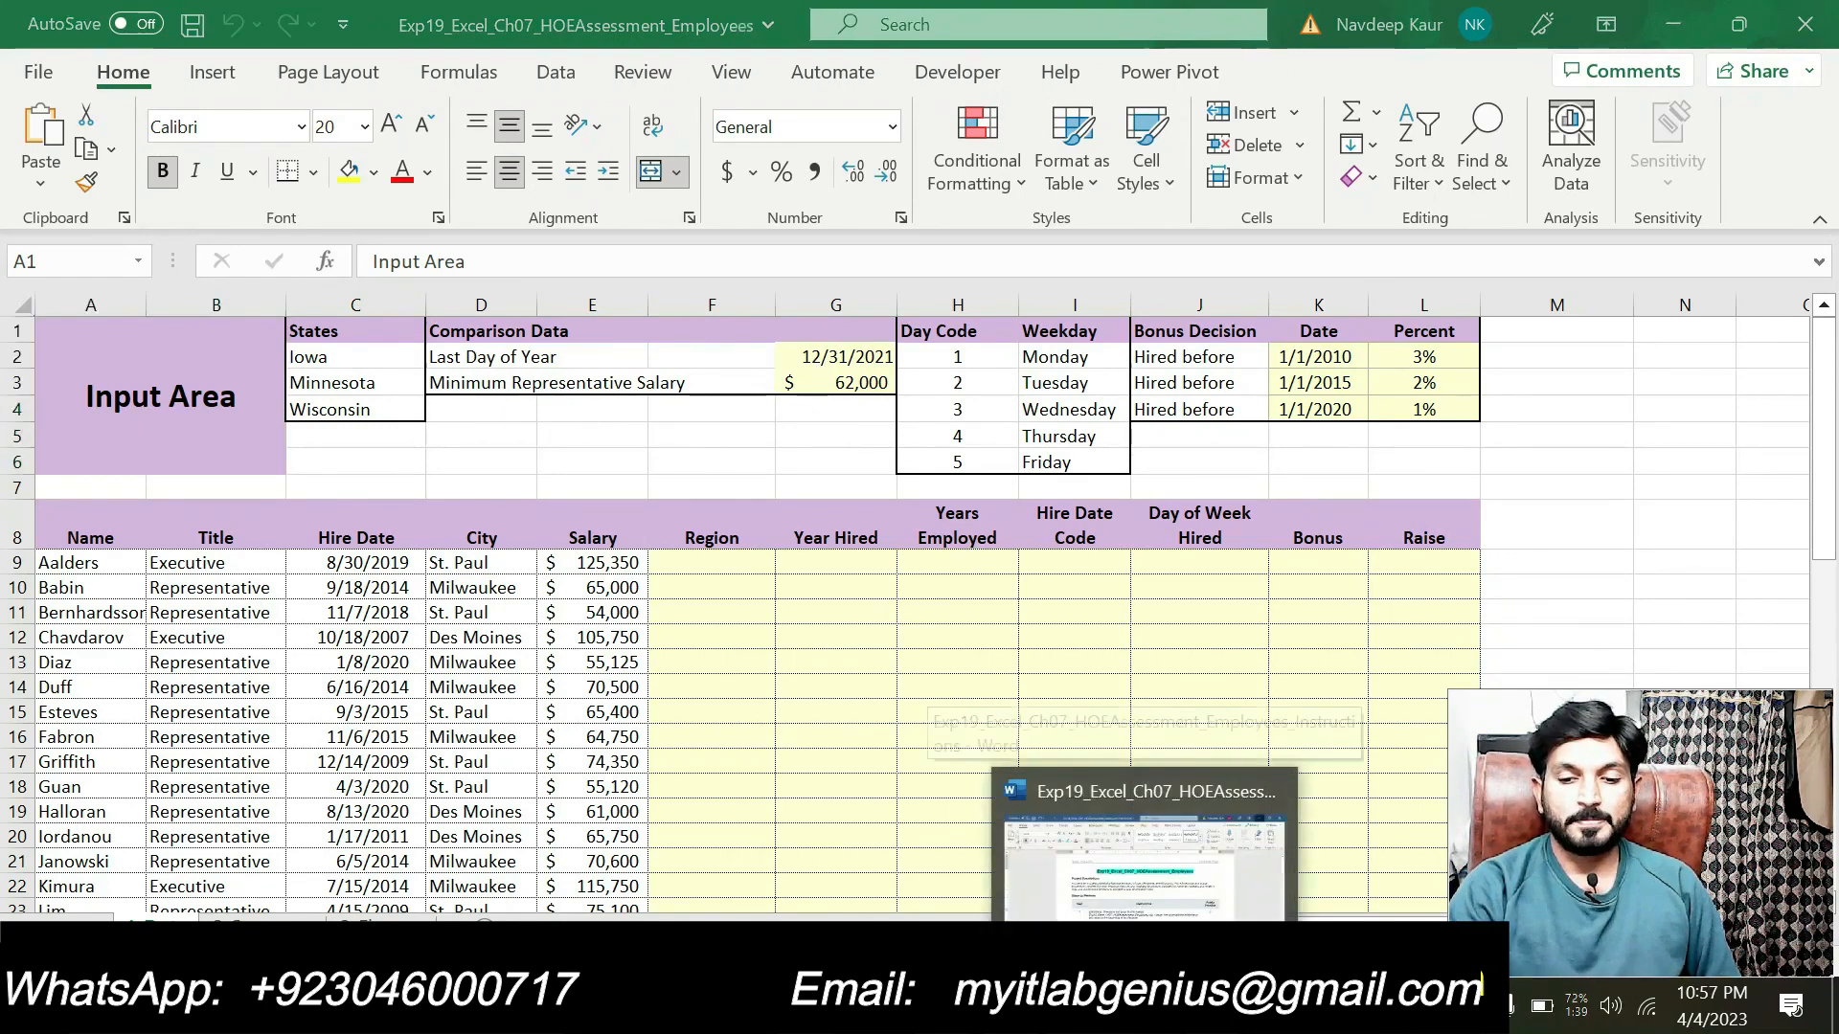
Switch to the Word instructions document and view the project description and first steps.
click(1015, 833)
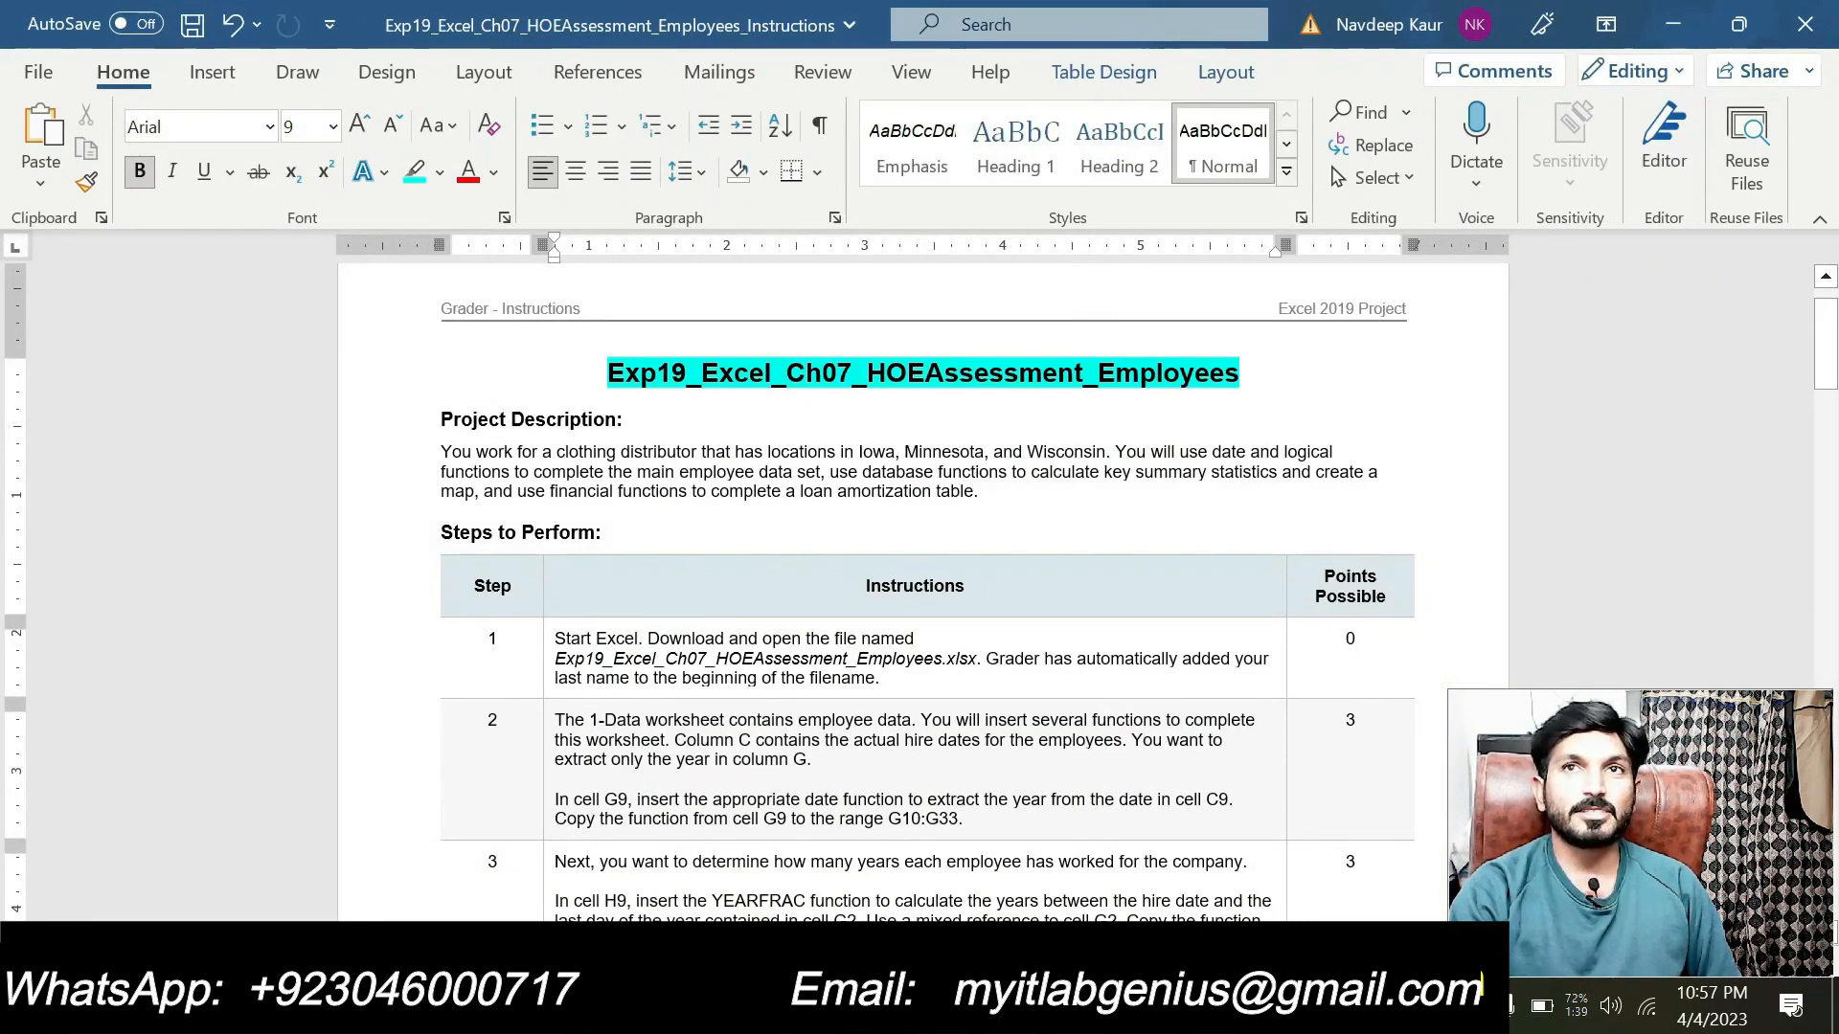
click(1273, 373)
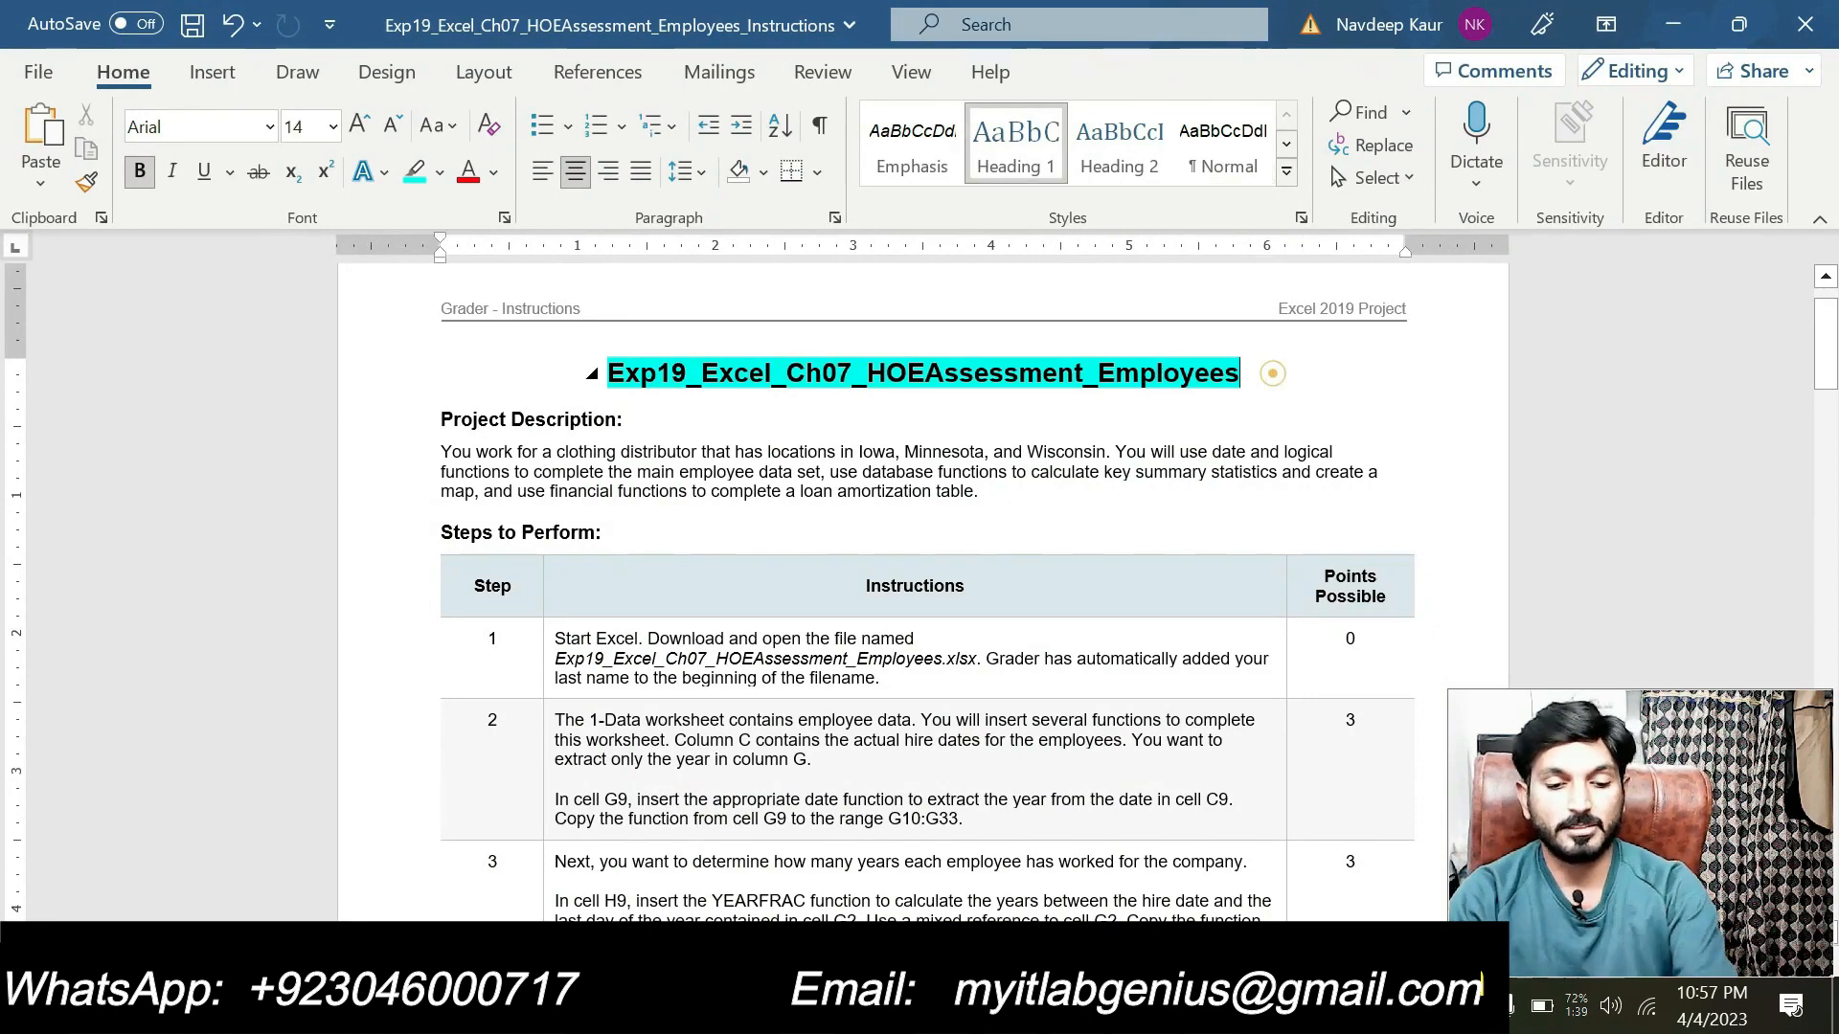
key(F7)
click(1810, 260)
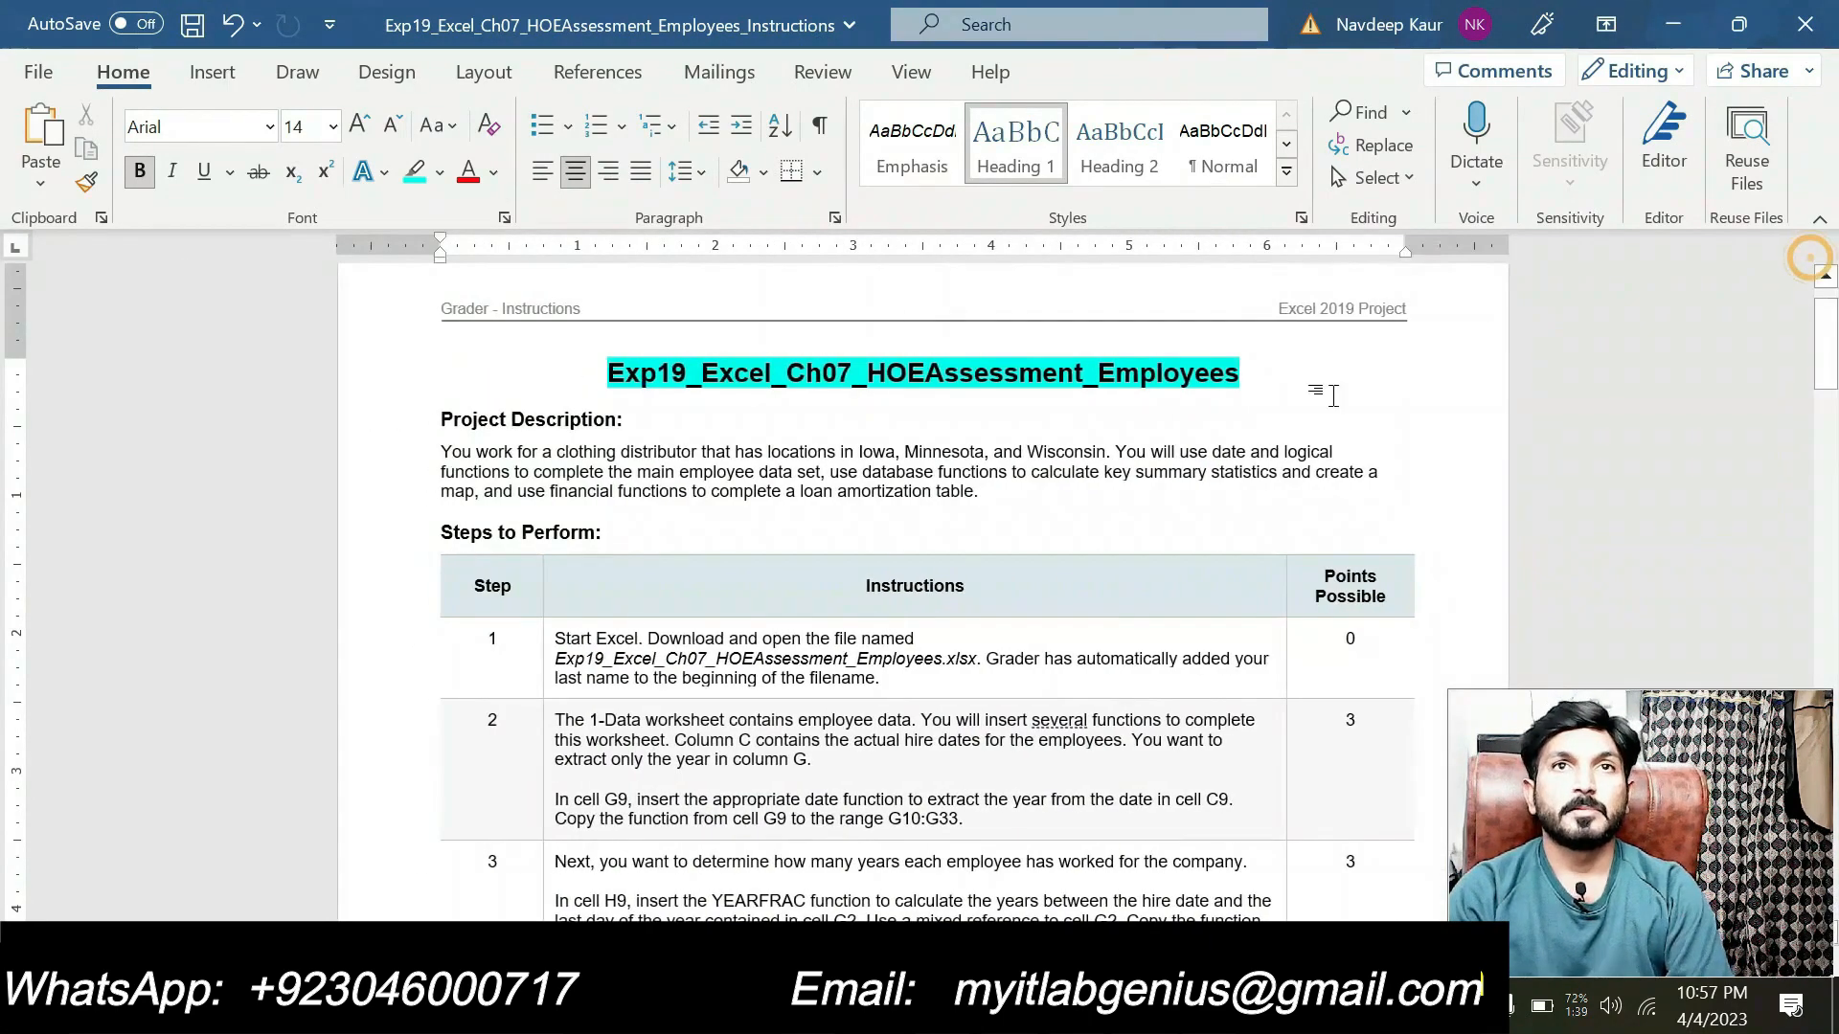
scroll(922, 575, down, 1)
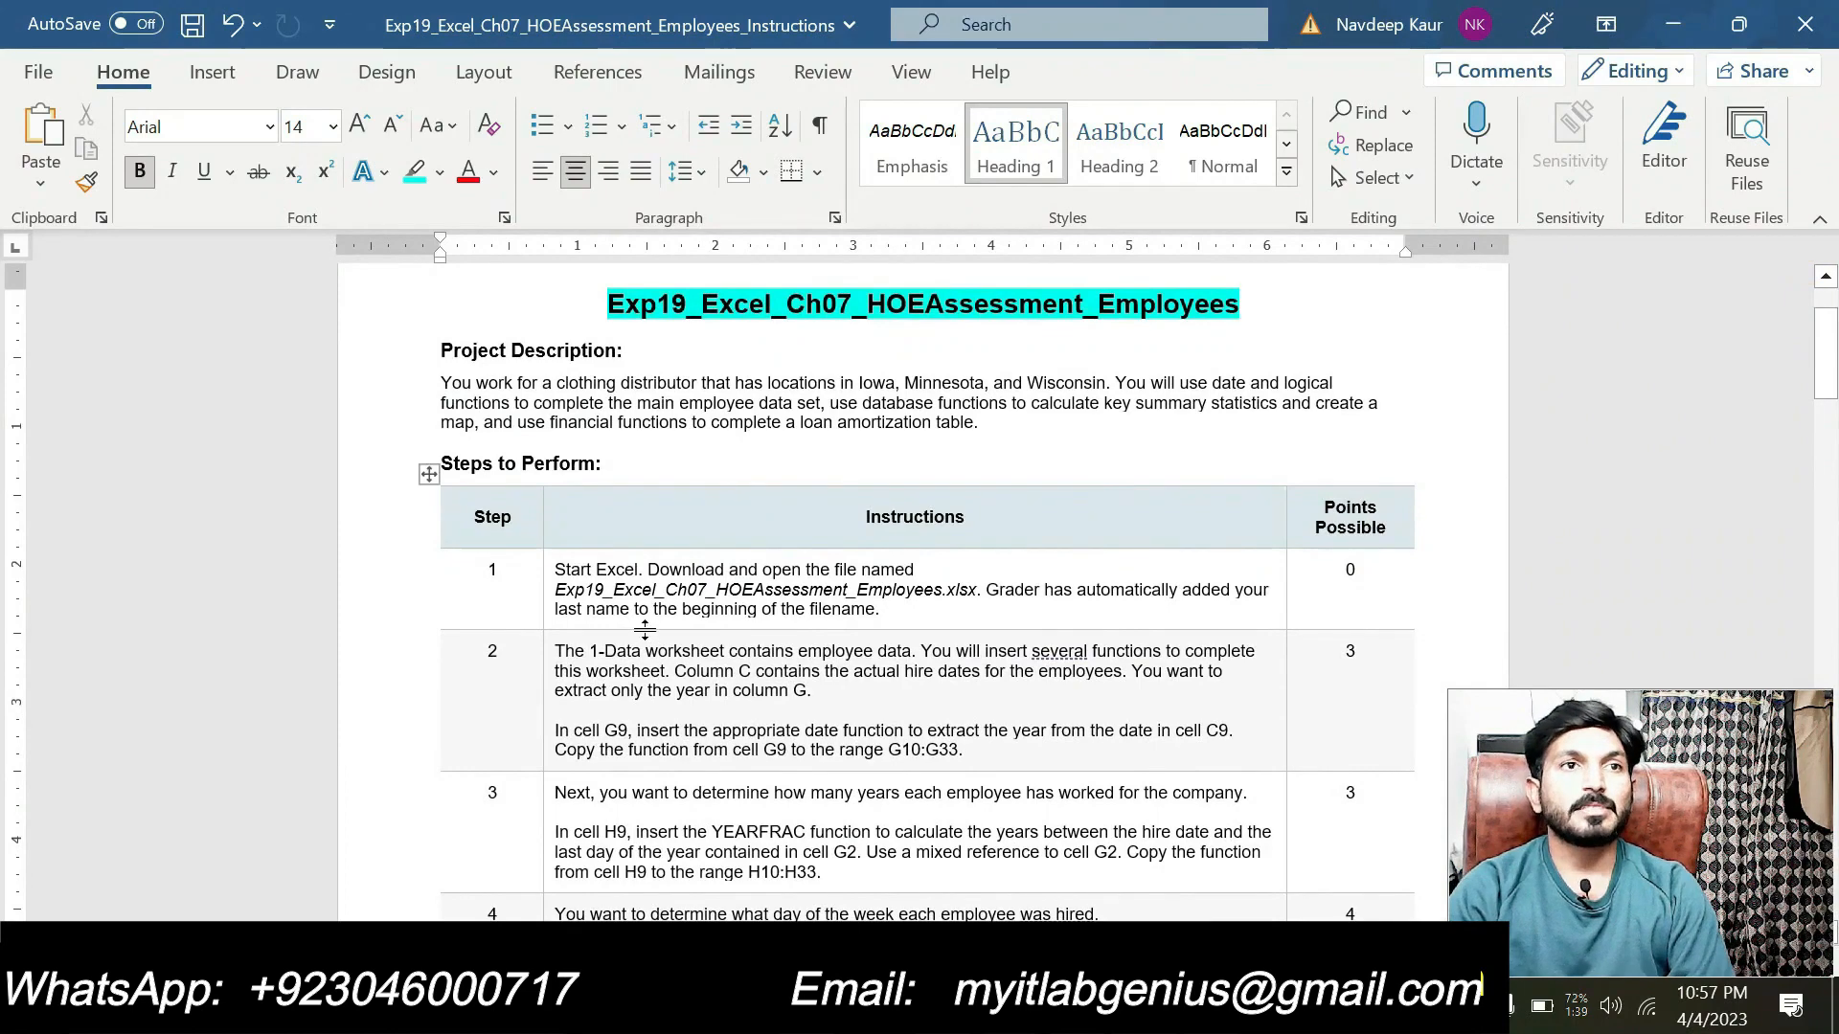
Highlight the workbook file name in step 1 in turquoise and look through the remaining instruction steps.
drag(555, 589, 979, 591)
click(1085, 551)
scroll(750, 678, down, 10)
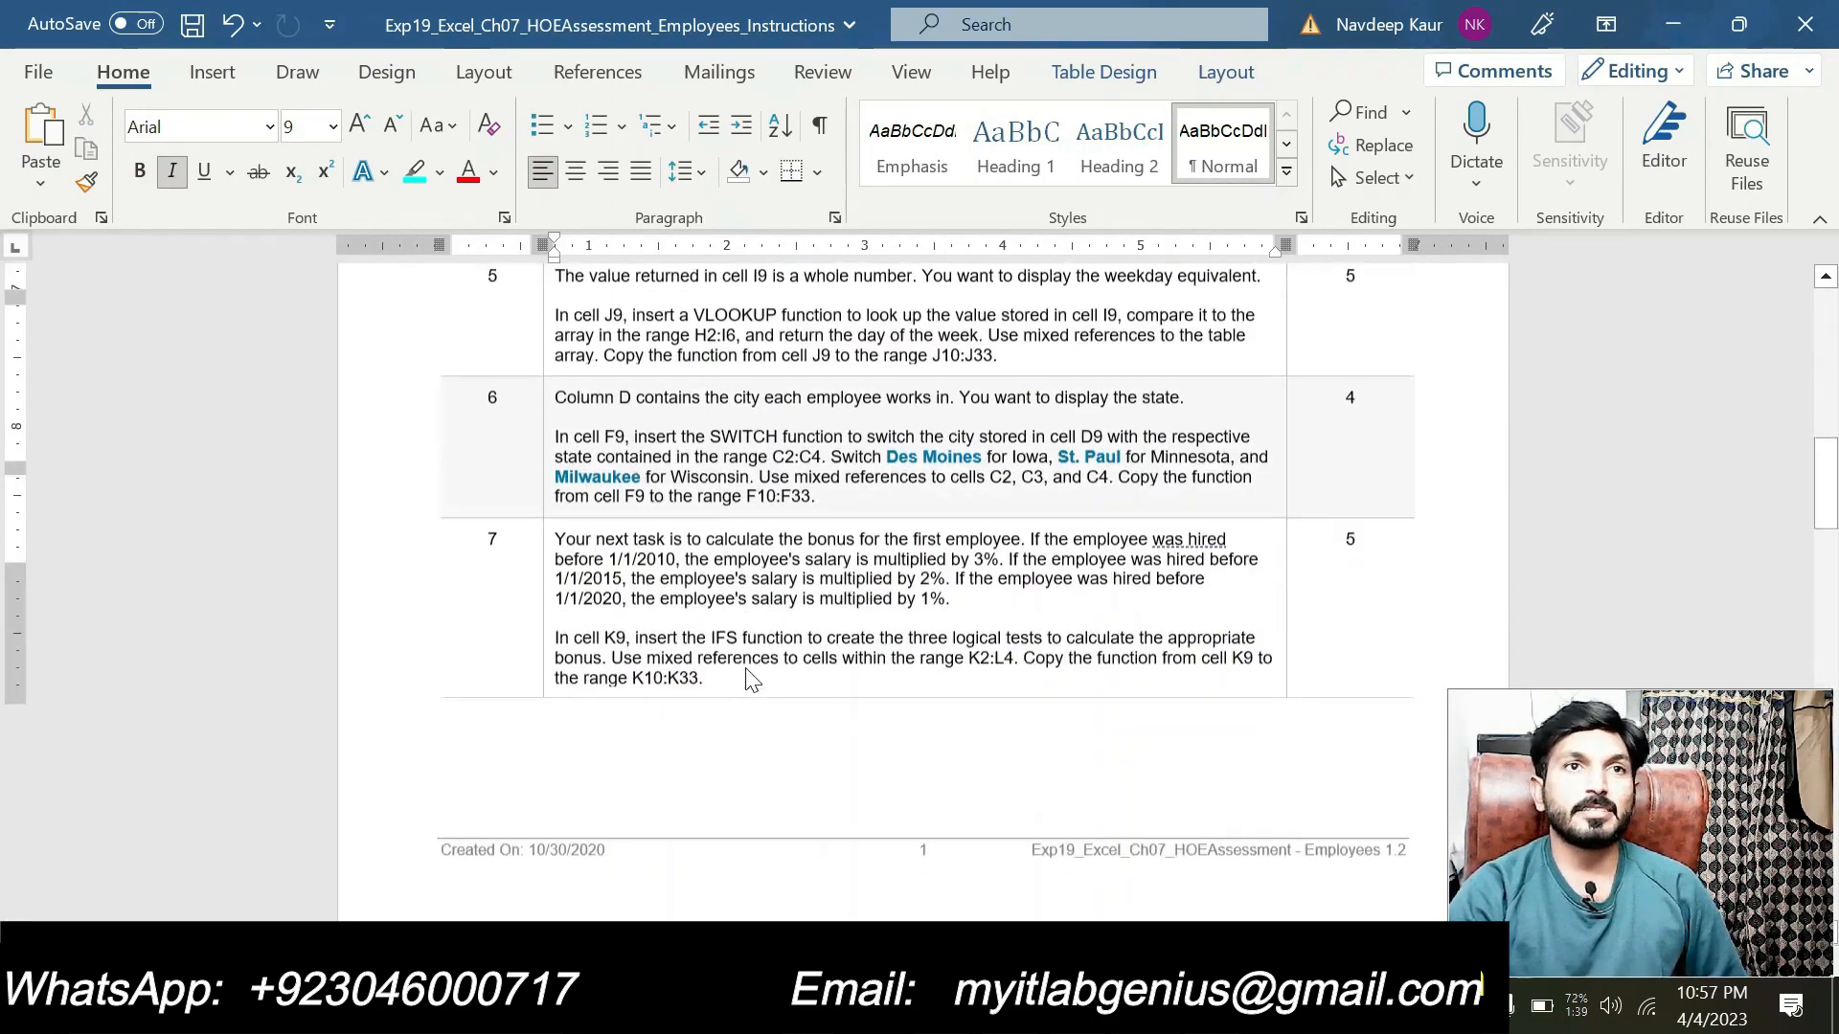
scroll(750, 678, down, 10)
scroll(750, 678, up, 5)
scroll(977, 520, up, 15)
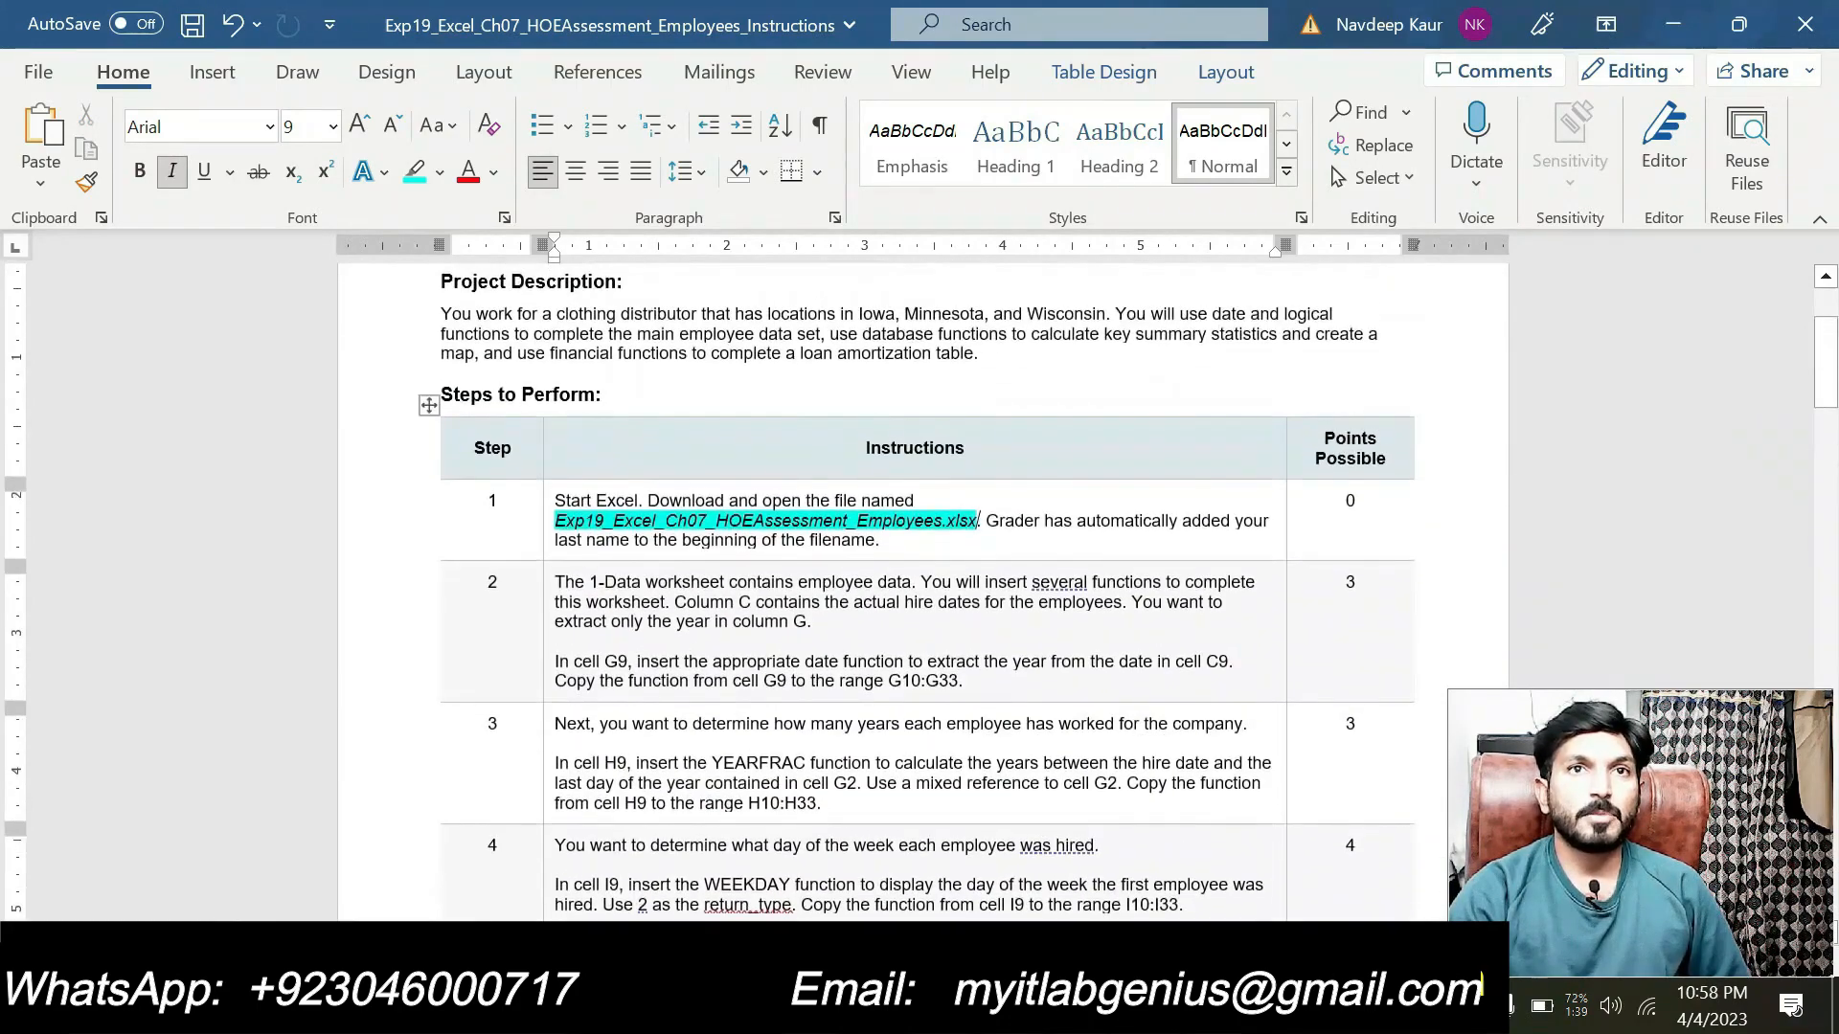
scroll(922, 575, up, 3)
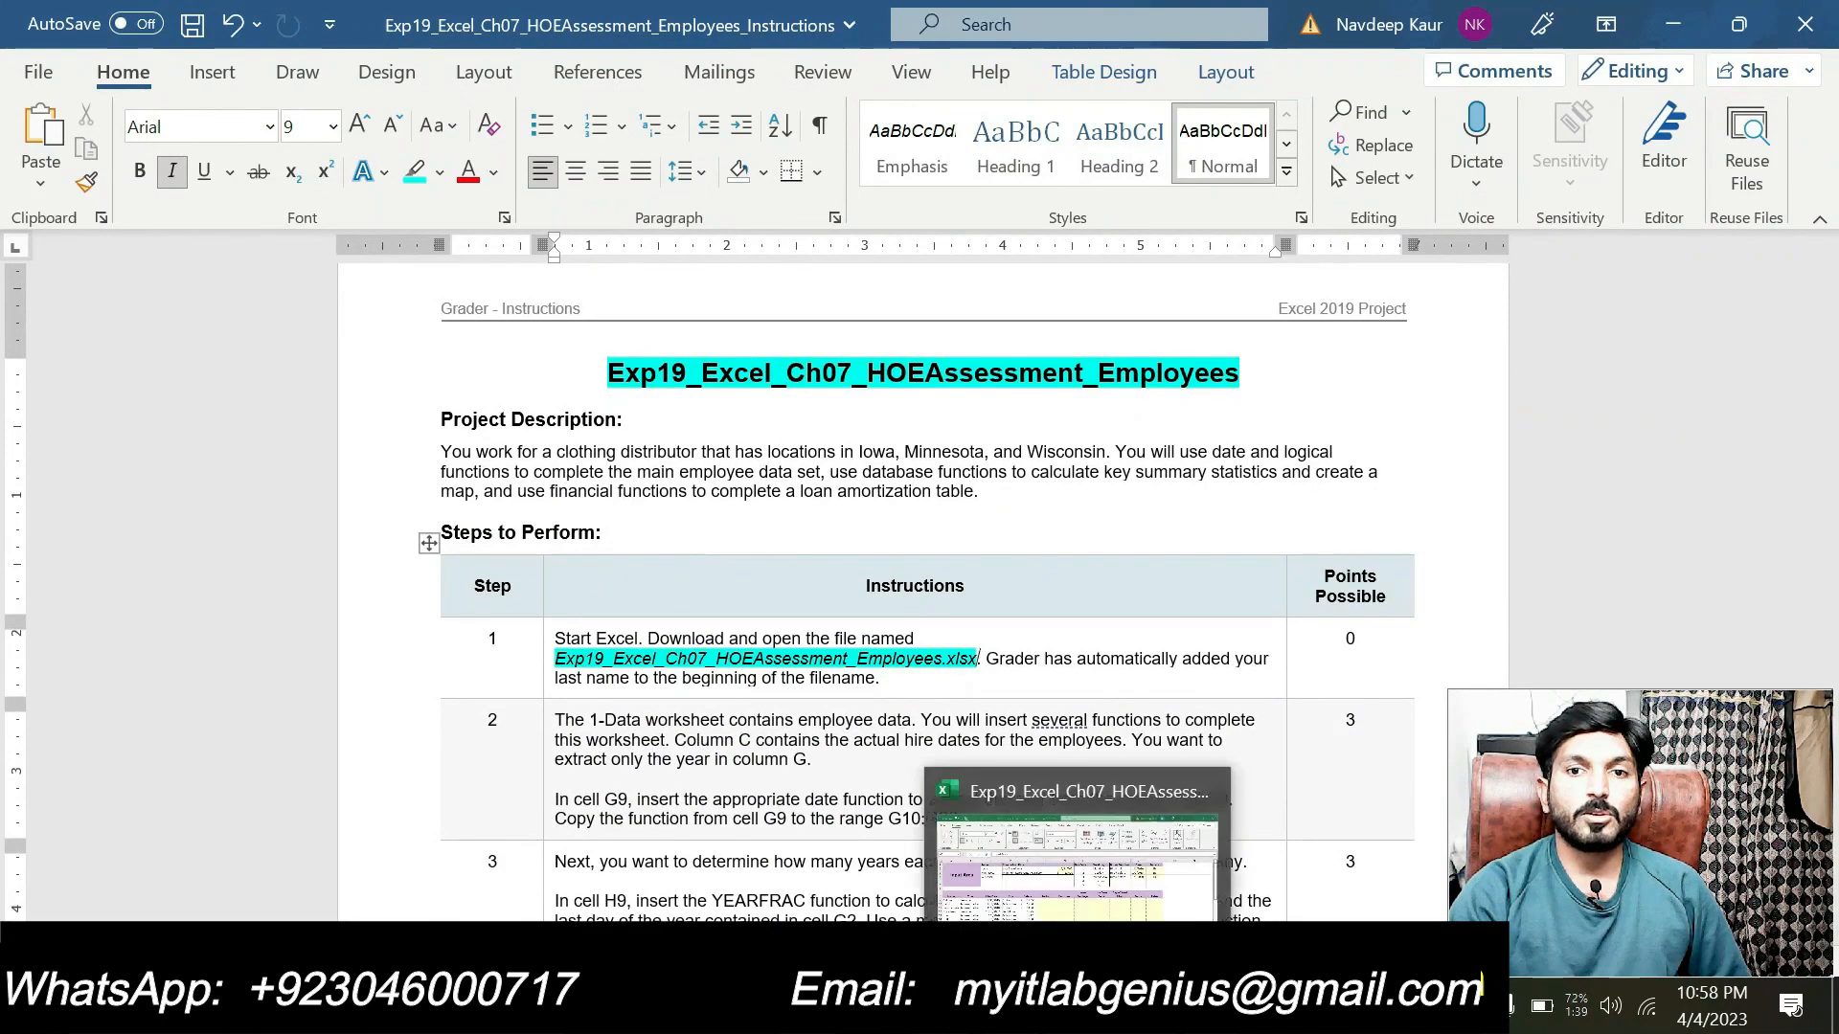
Switch to the Excel workbook and look through its three worksheets, ending on the 1-Data sheet.
click(1082, 886)
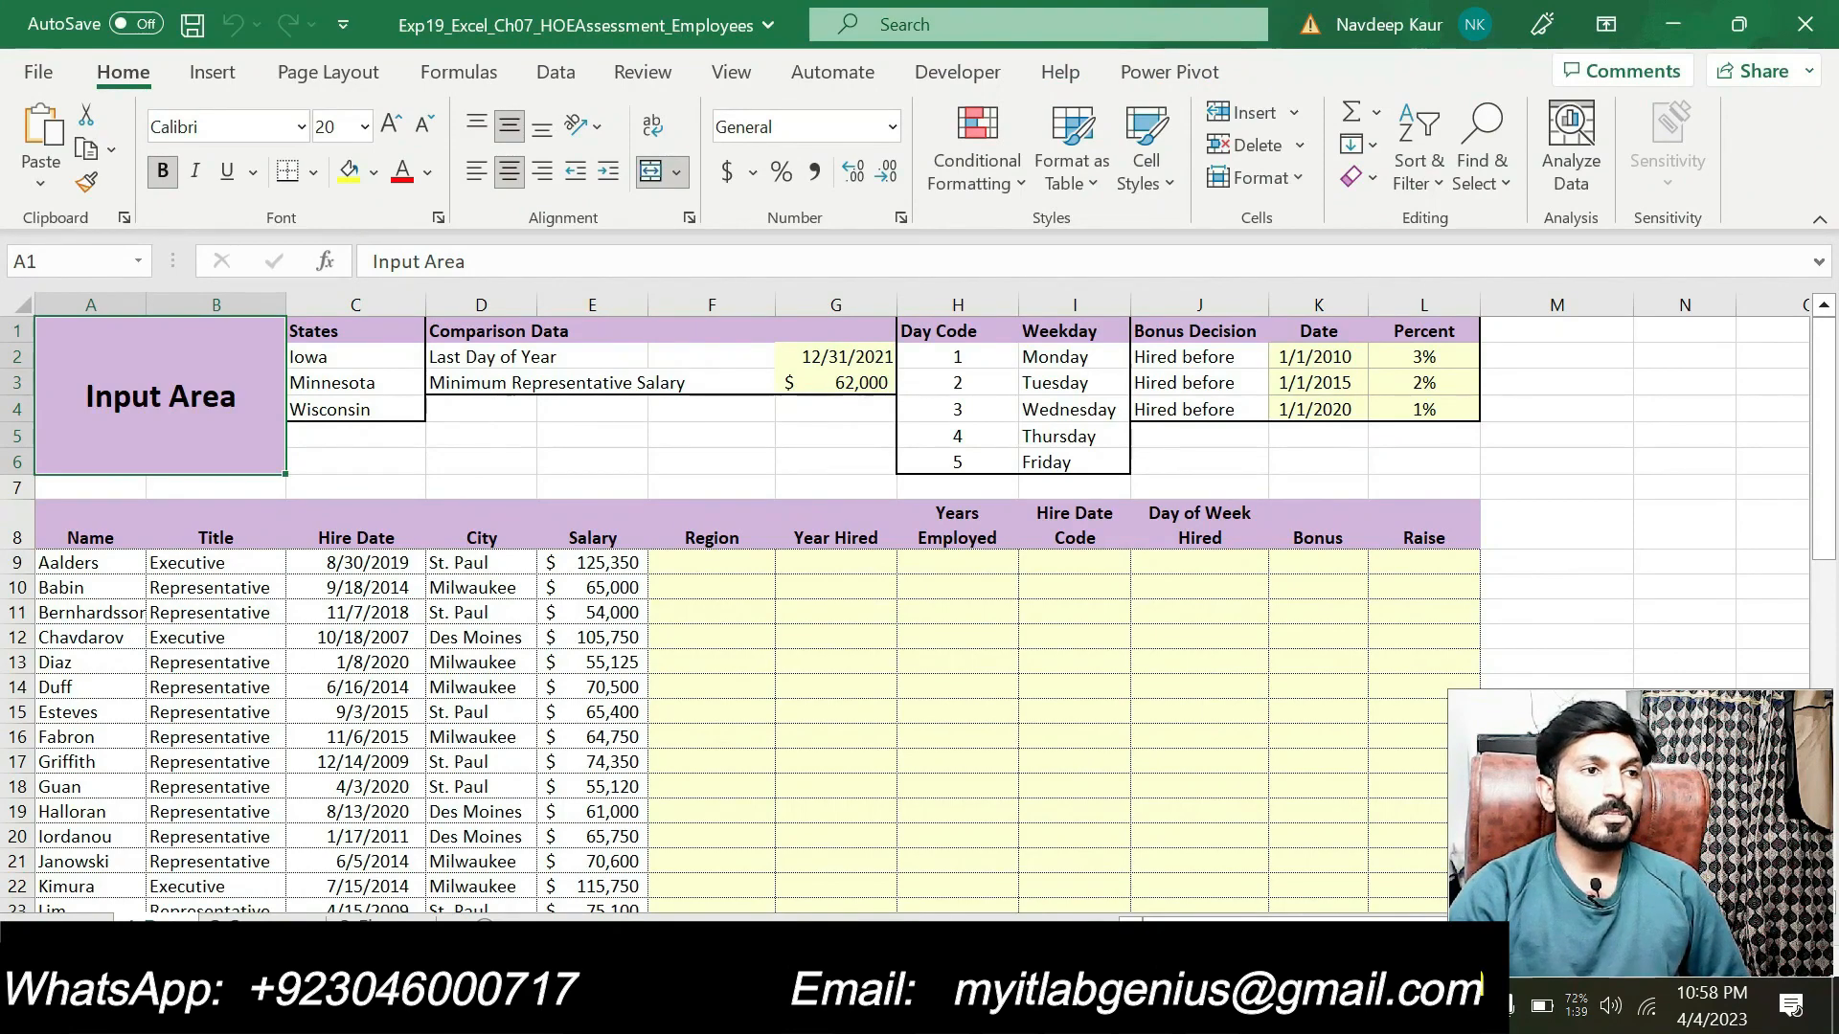
click(261, 928)
click(381, 928)
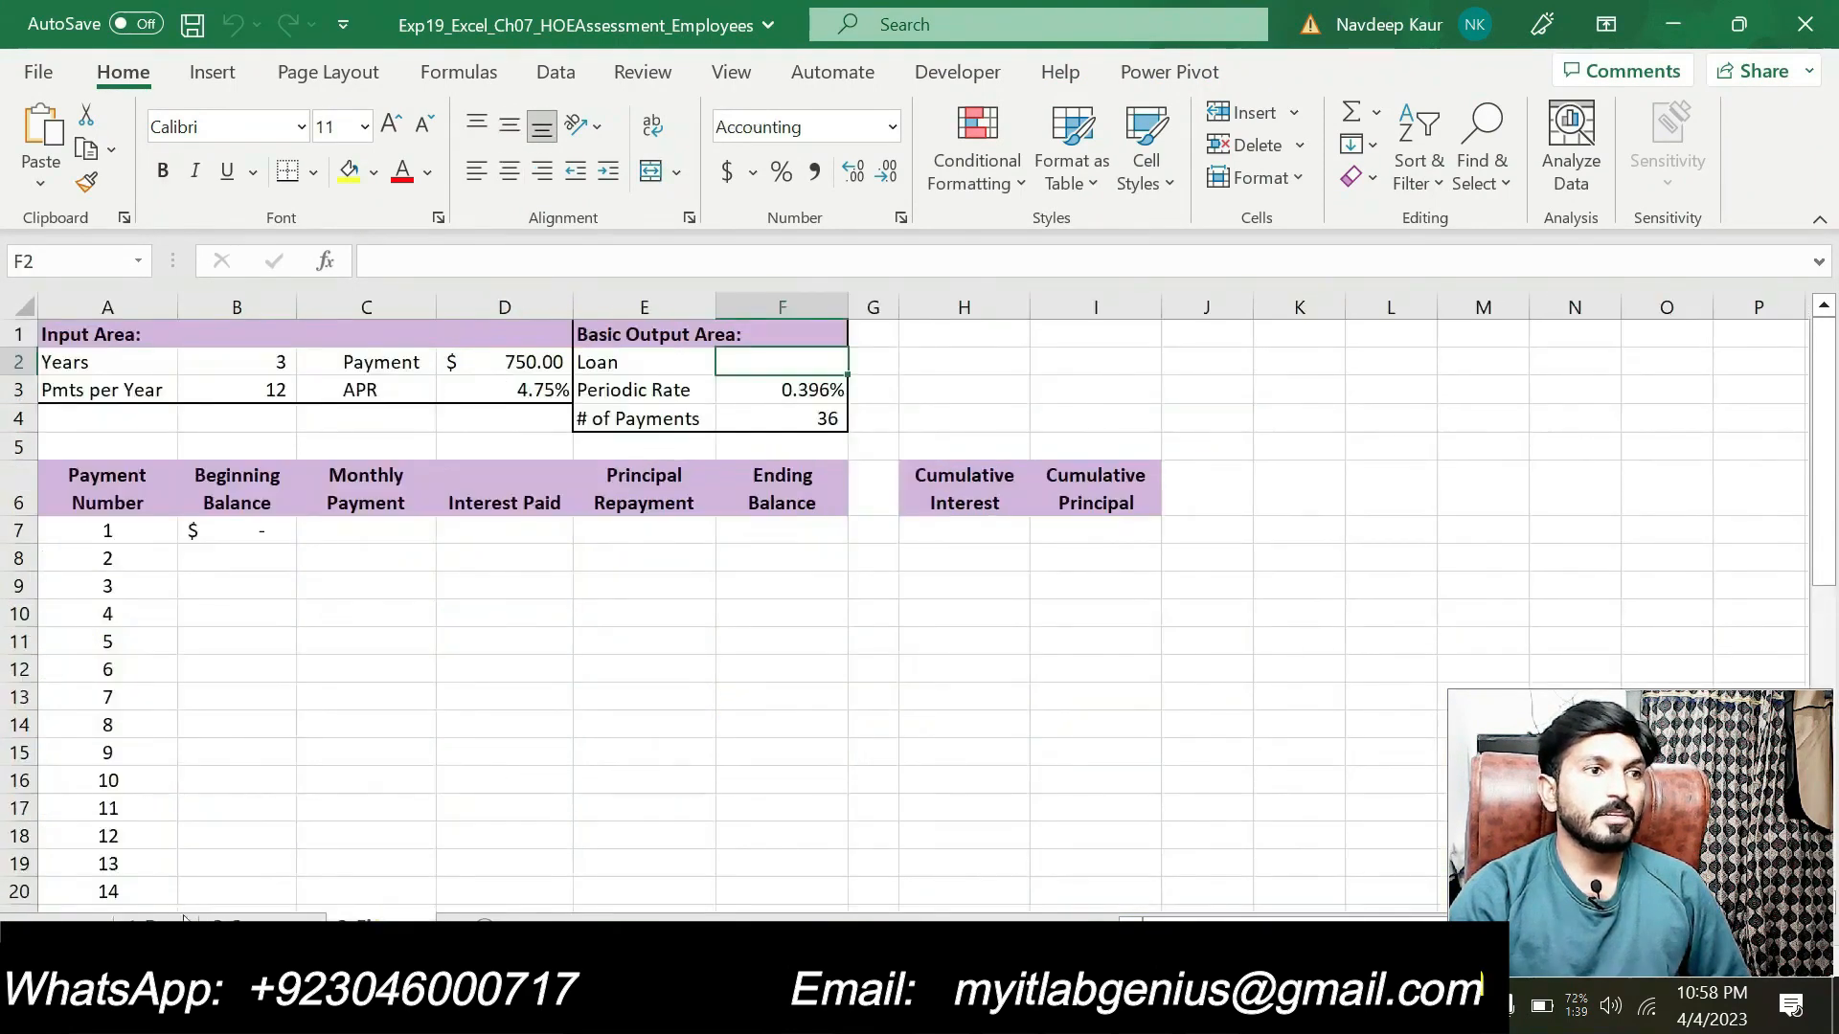
click(157, 928)
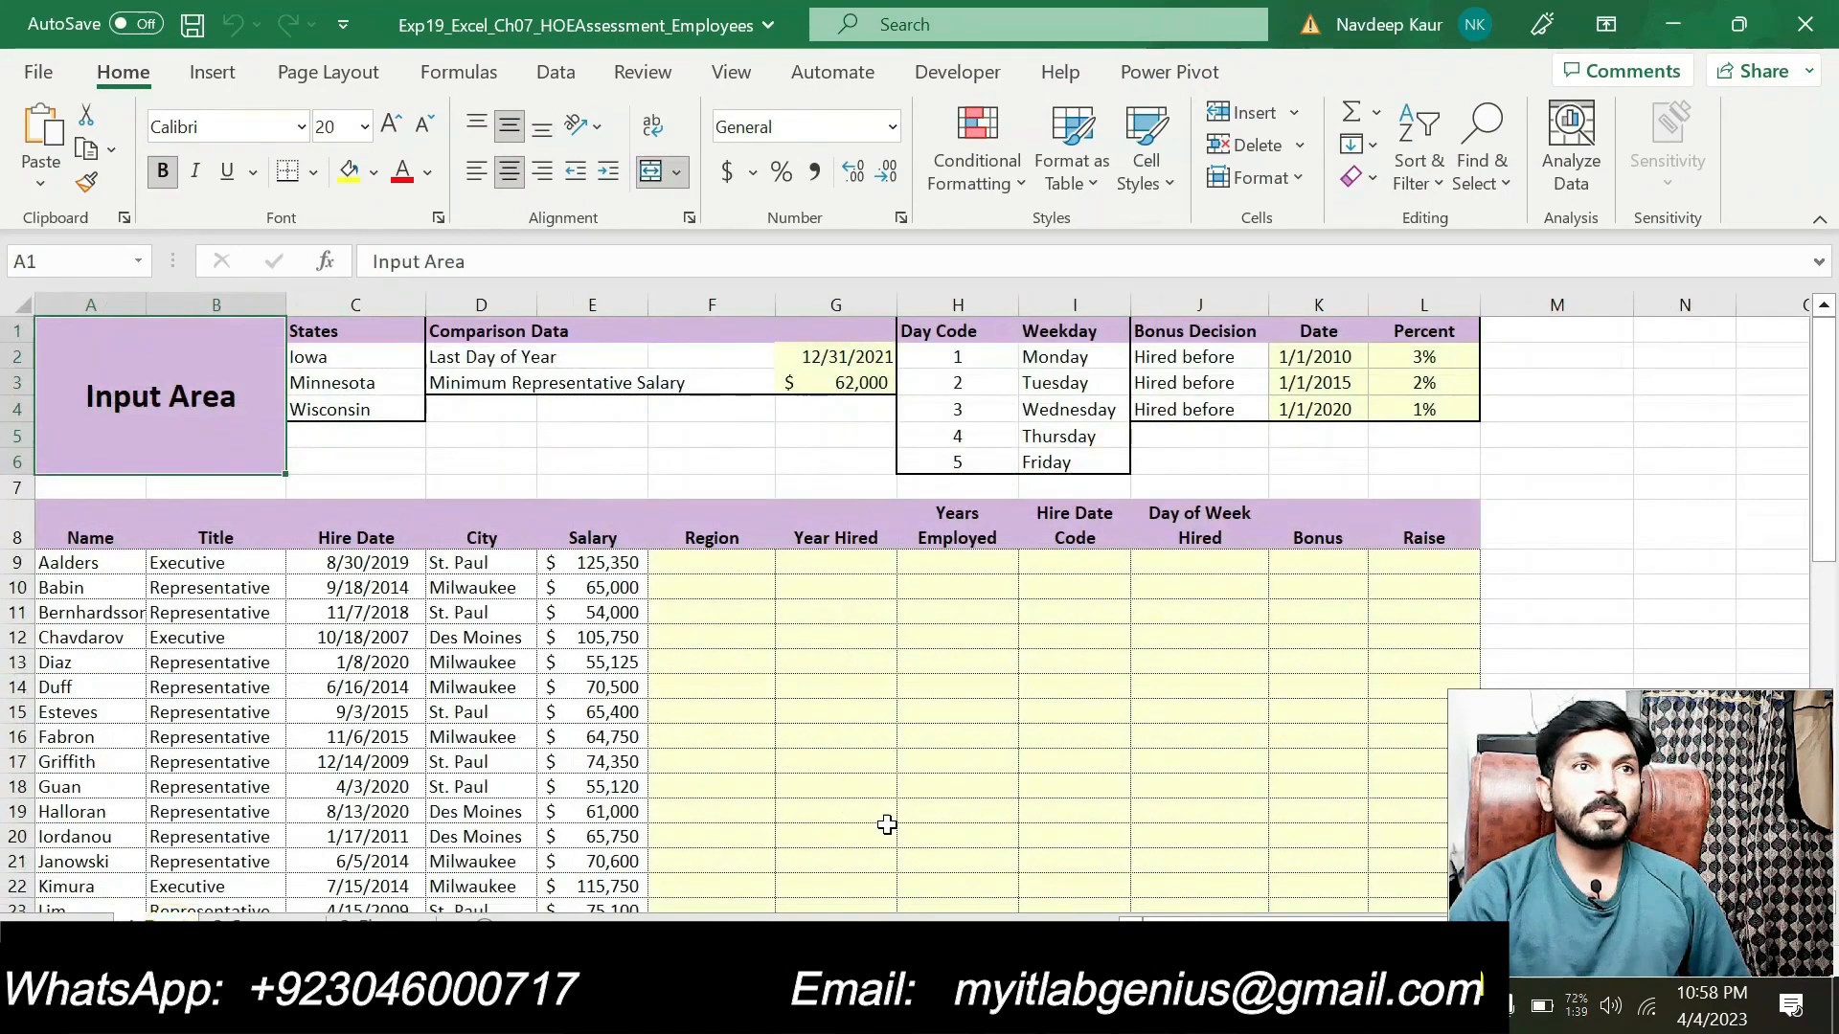
Switch back to the Word instructions and remove the highlight from the workbook file name in step 1.
key(alt+Tab)
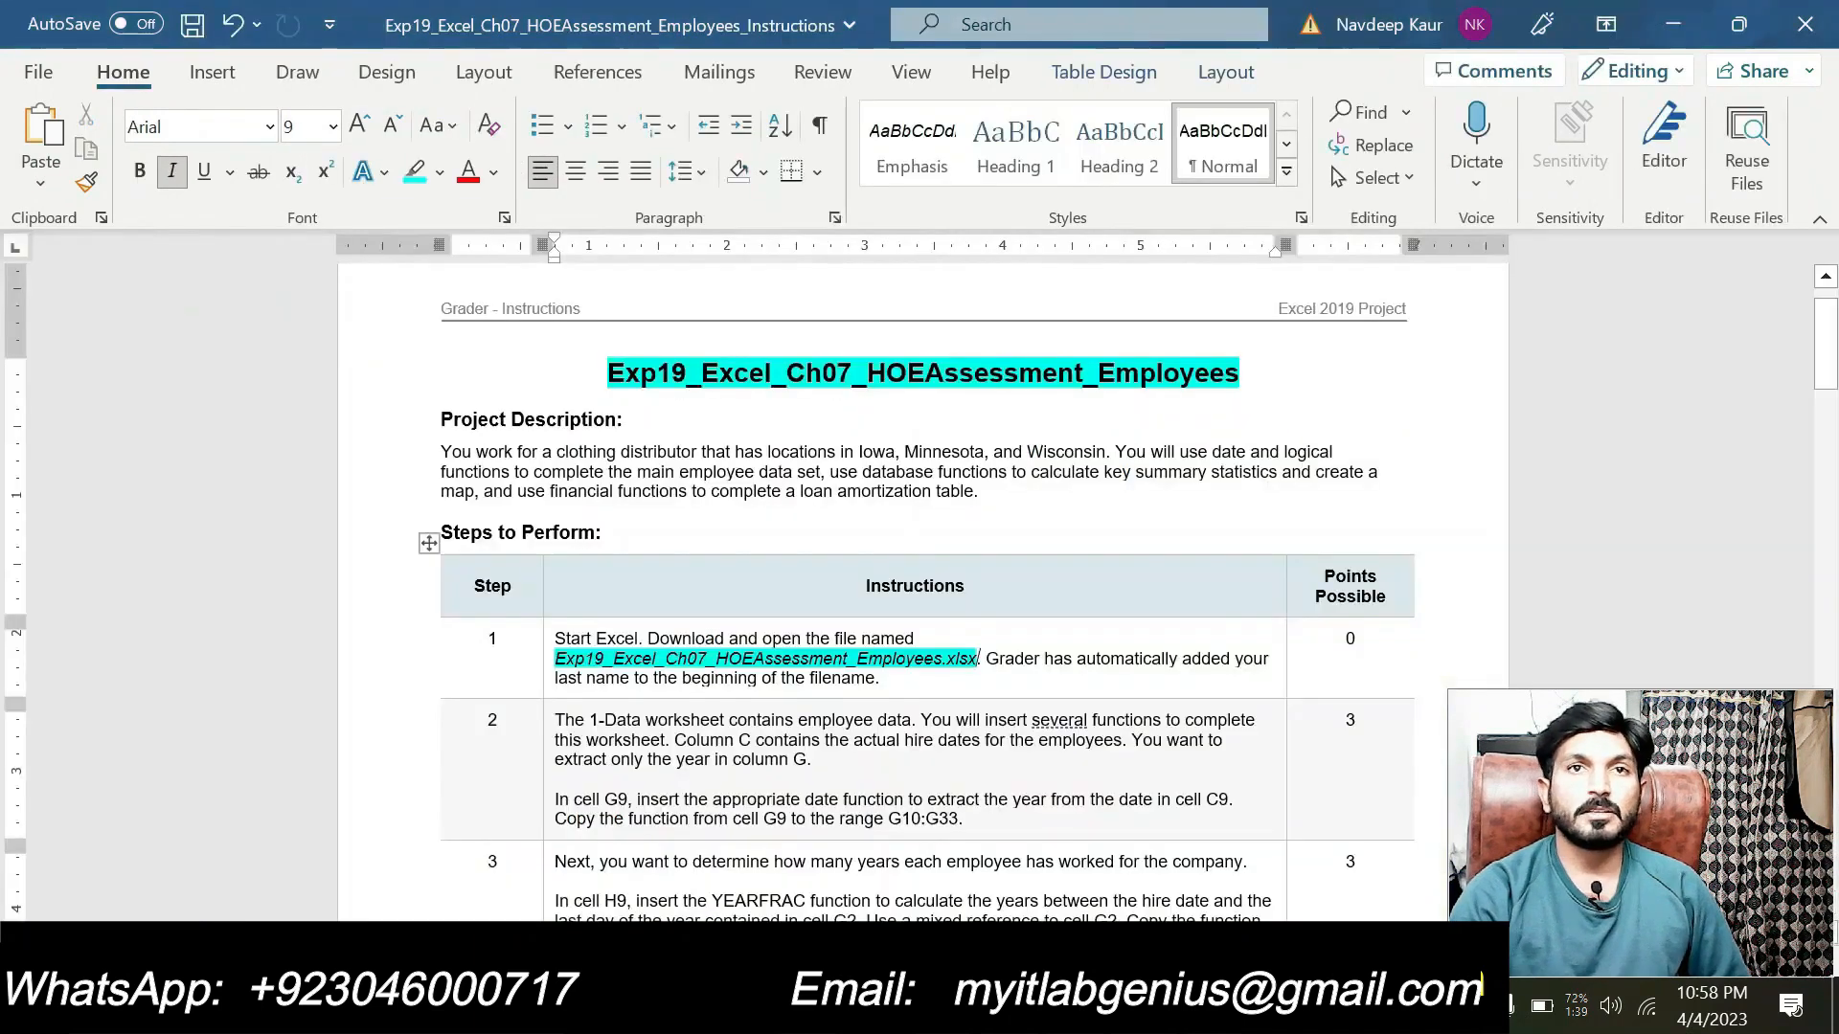
drag(556, 656, 976, 663)
click(1088, 614)
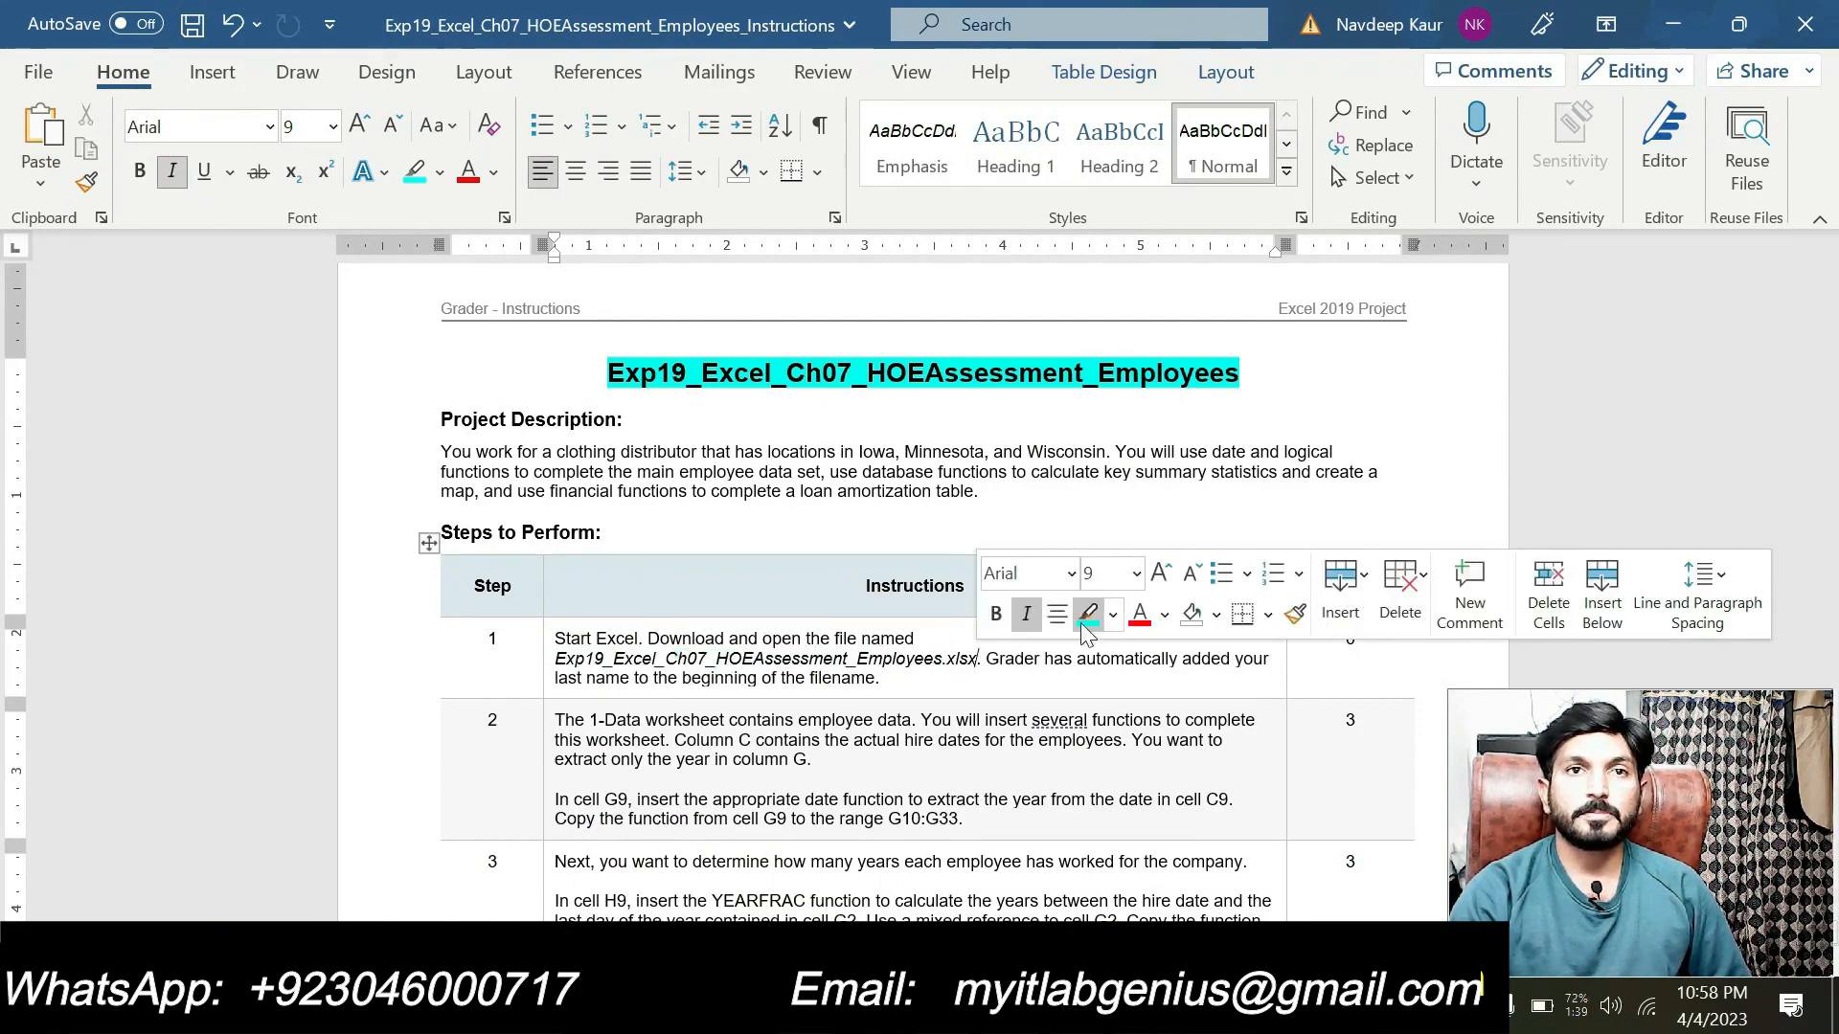
scroll(1087, 623, down, 3)
scroll(1088, 623, up, 1)
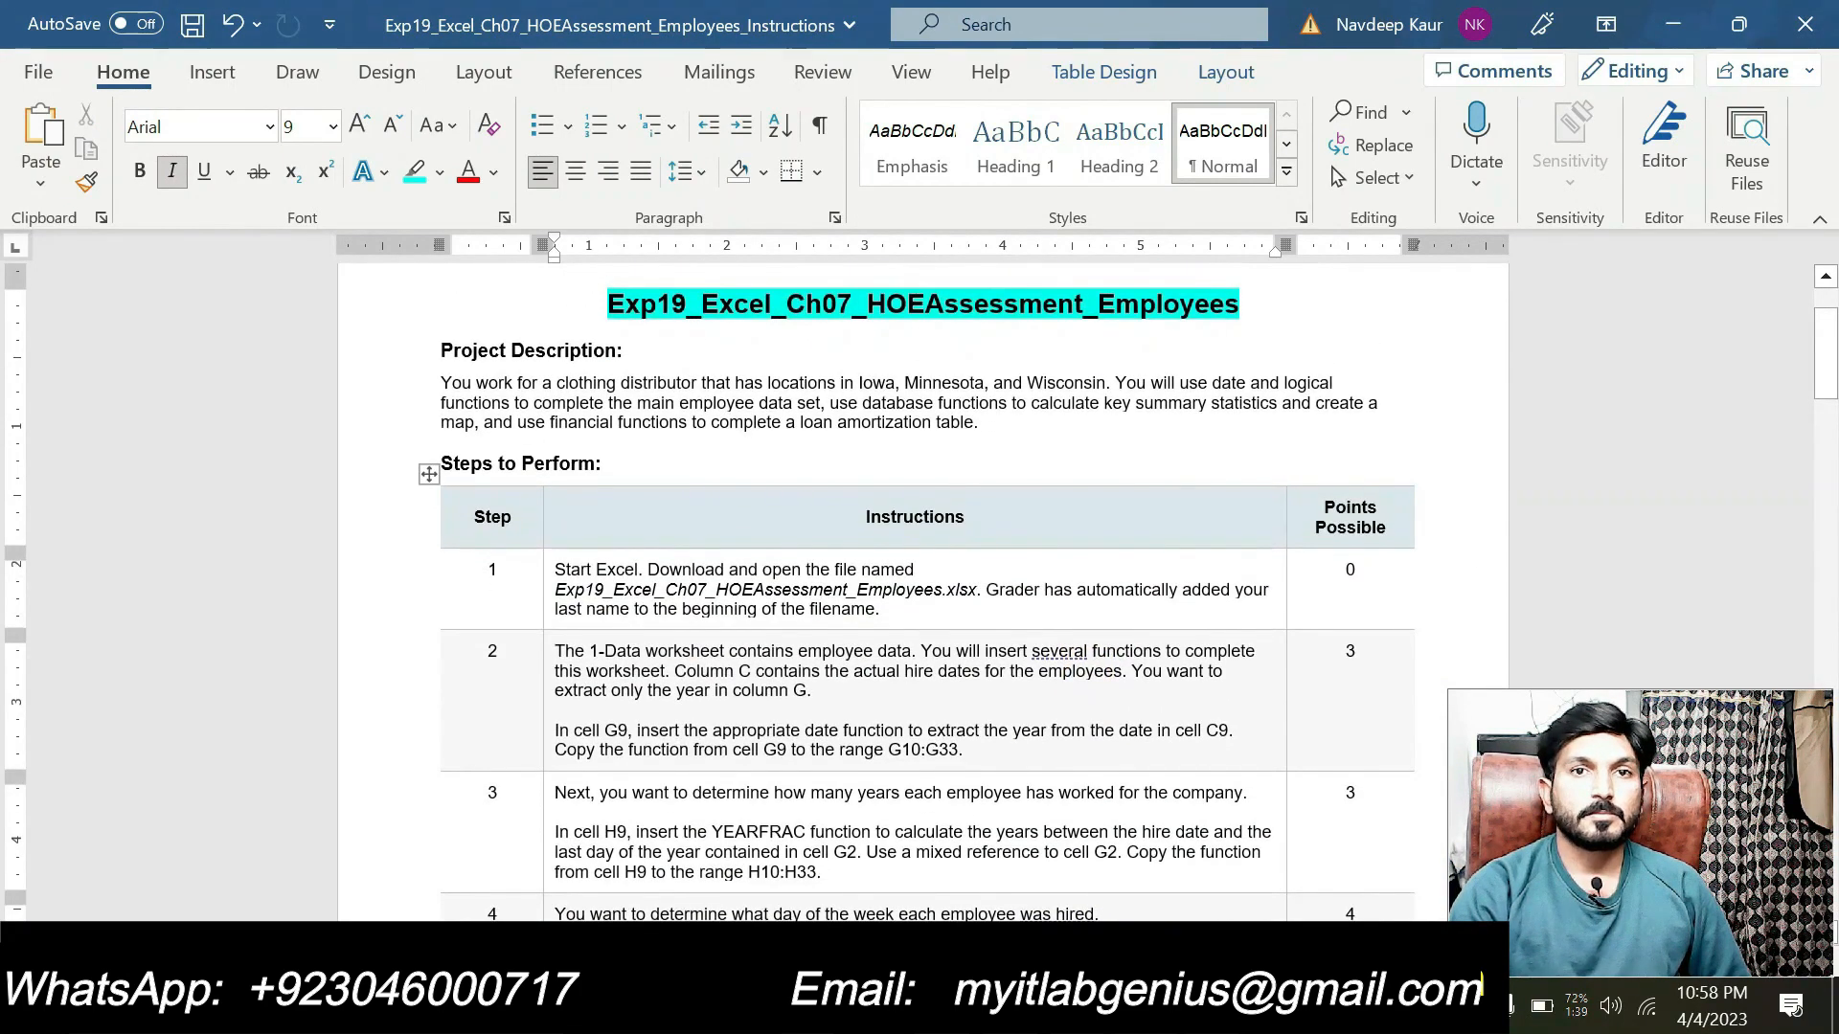
Highlight the step 2 instruction about the date function in cell G9 and its copy to G10:G33 in turquoise.
drag(967, 749, 556, 731)
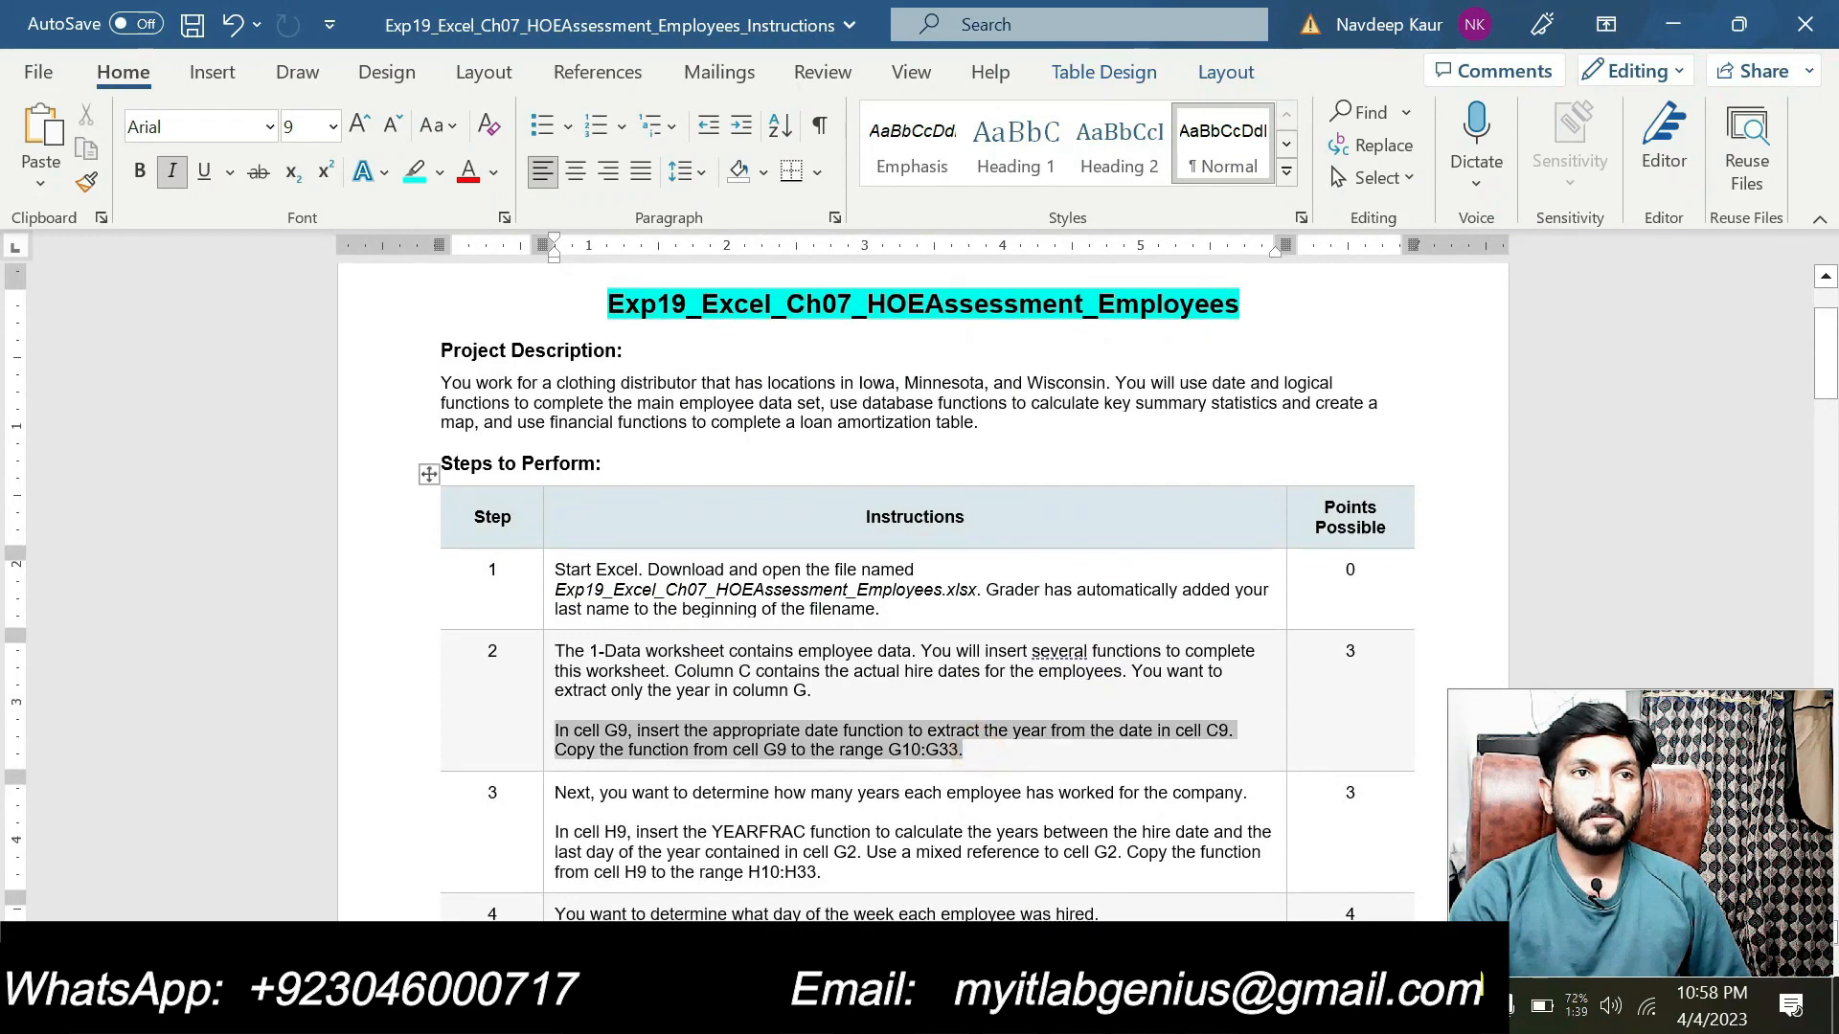
click(679, 689)
click(732, 751)
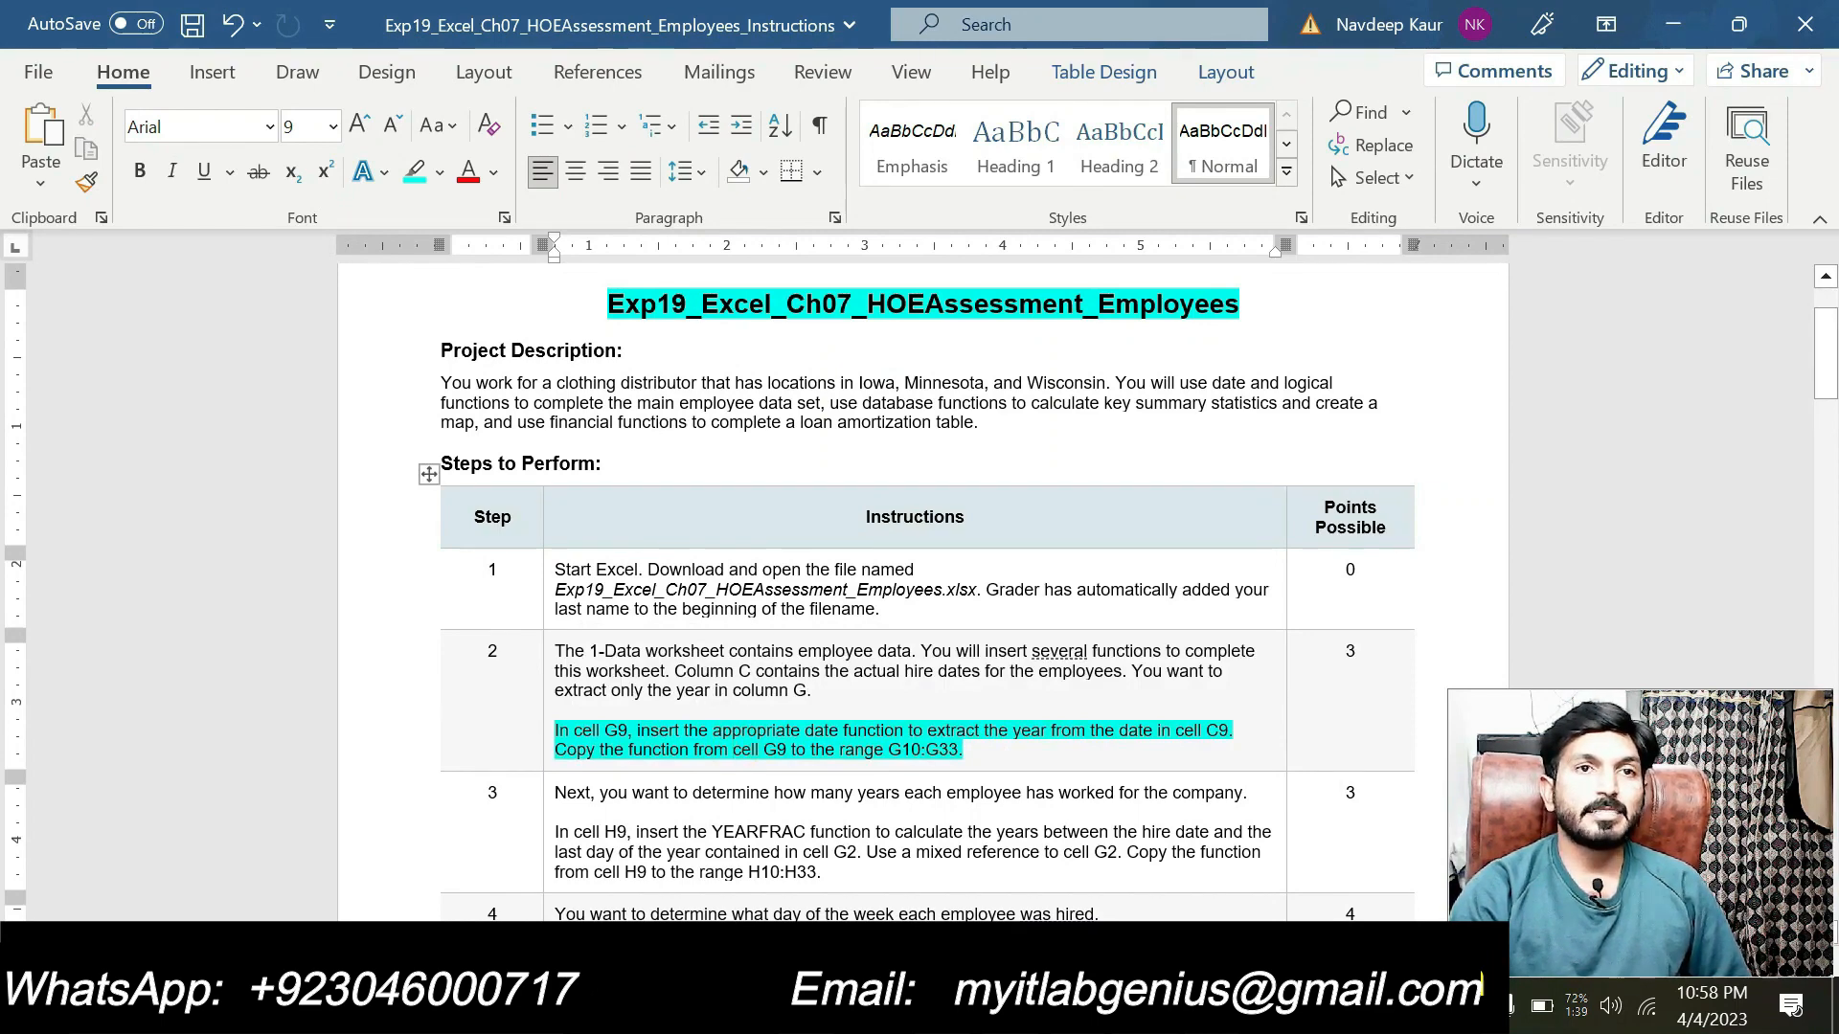
scroll(734, 749, down, 1)
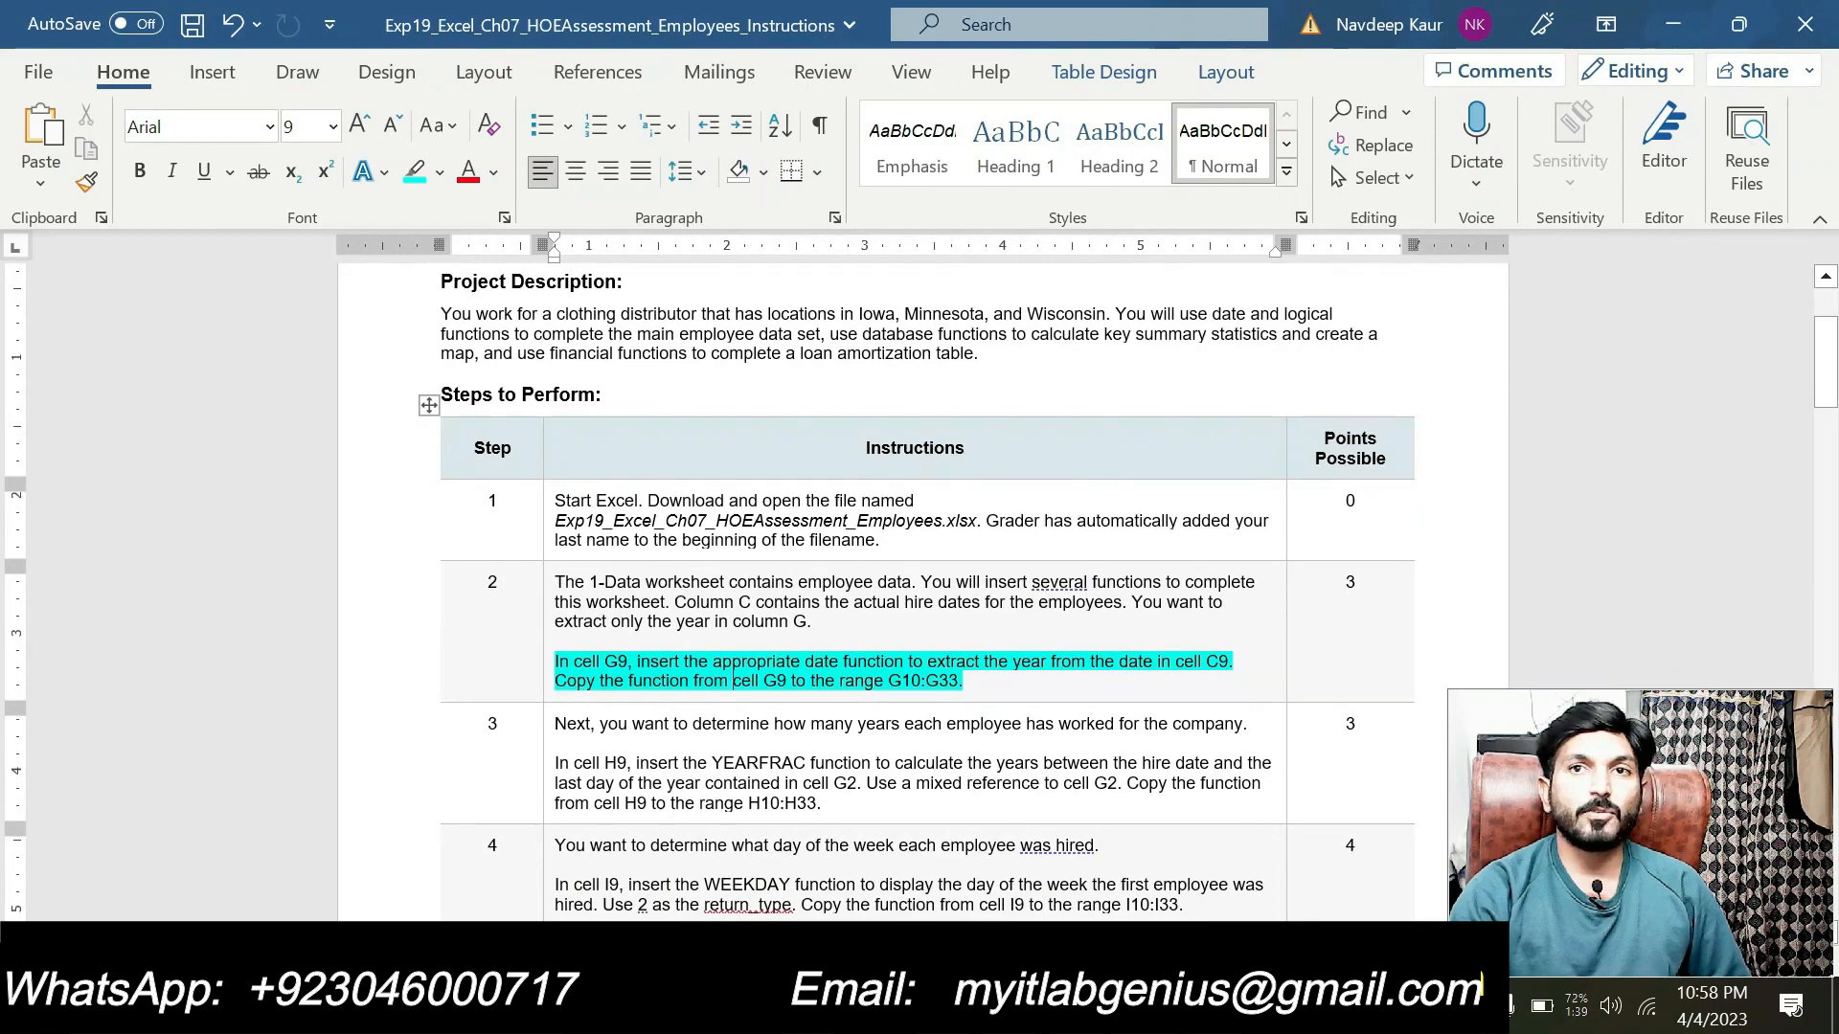
scroll(689, 766, up, 1)
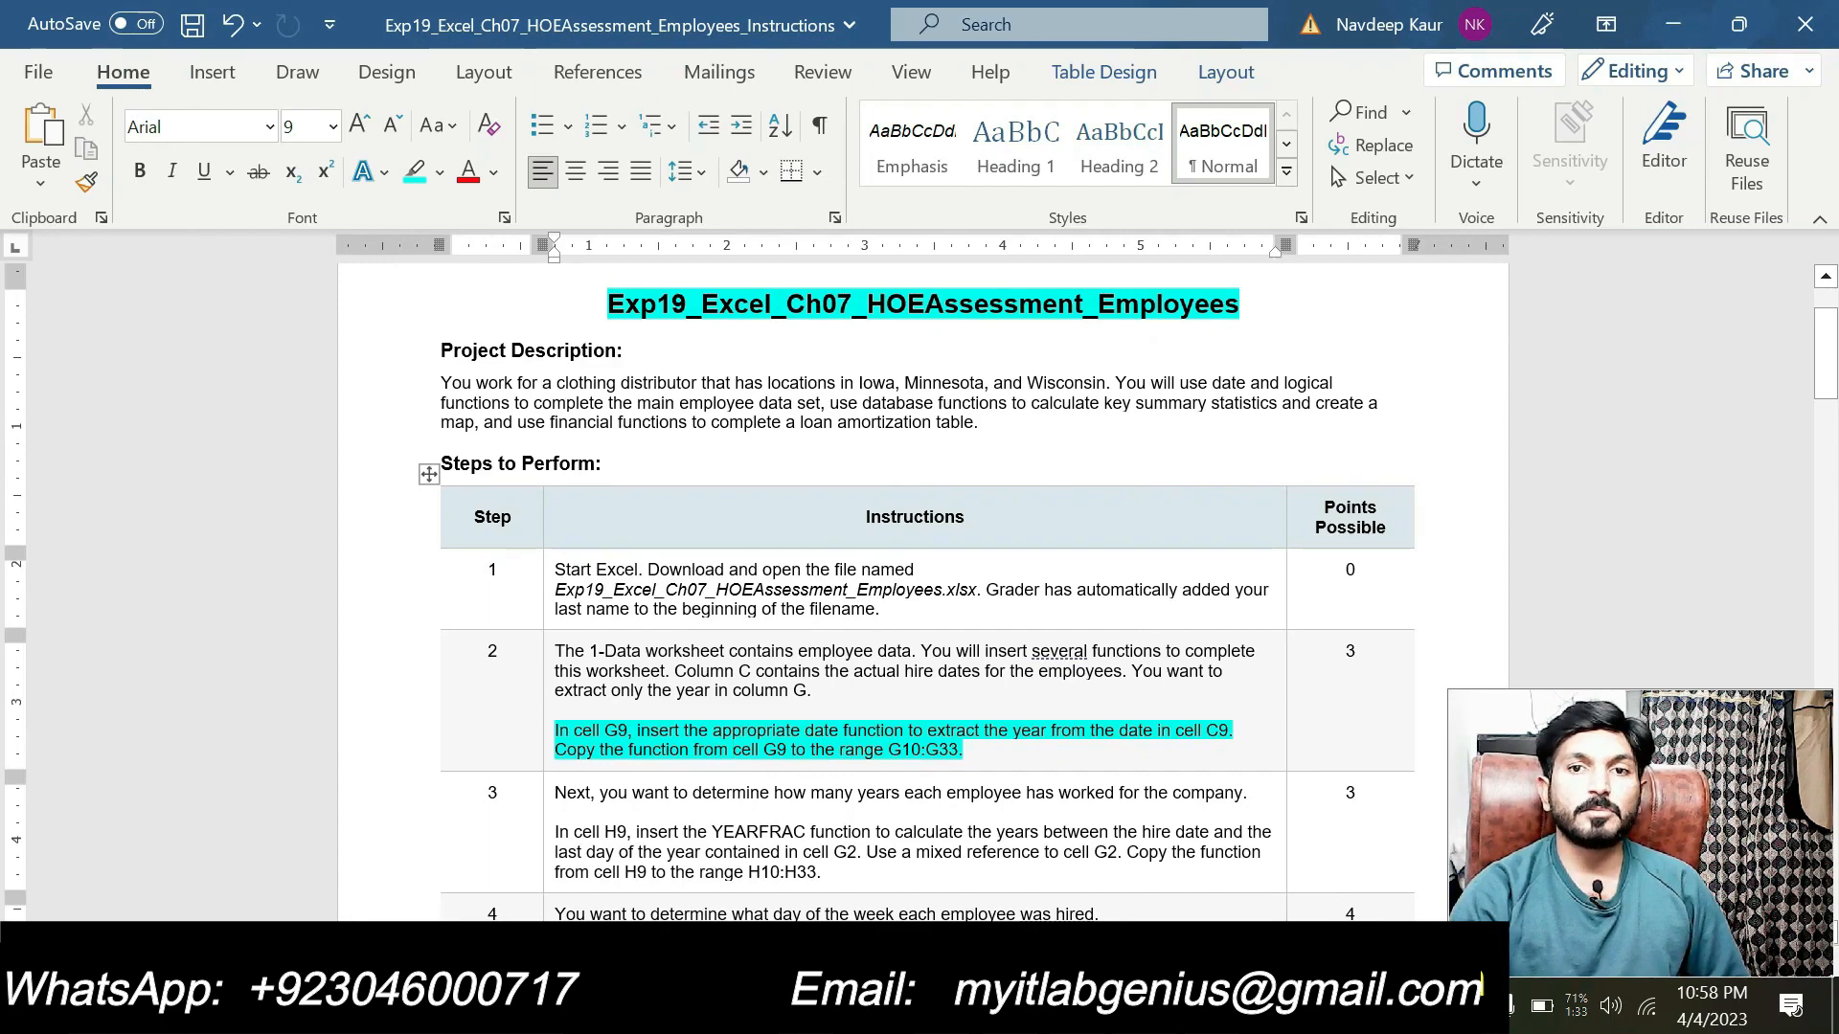
Switch to the Excel workbook and check the hire date in C9 against the highlighted Word instruction.
key(alt+Tab)
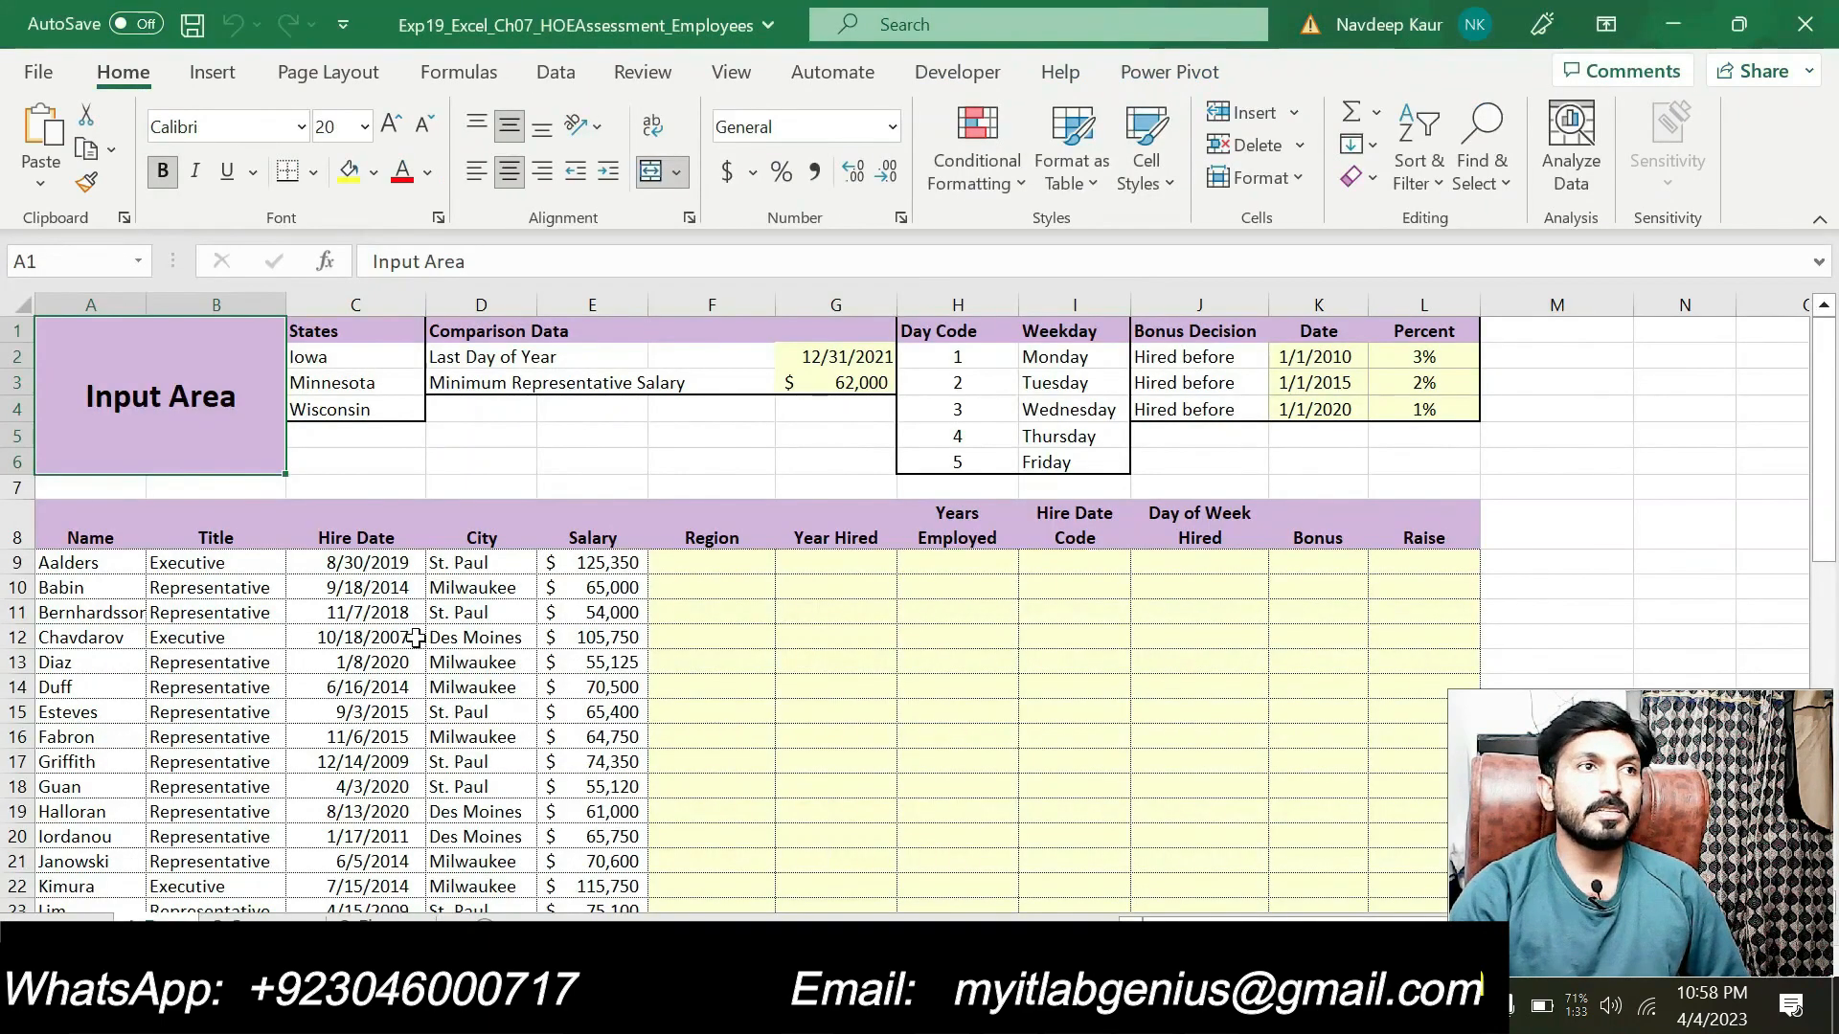
click(396, 562)
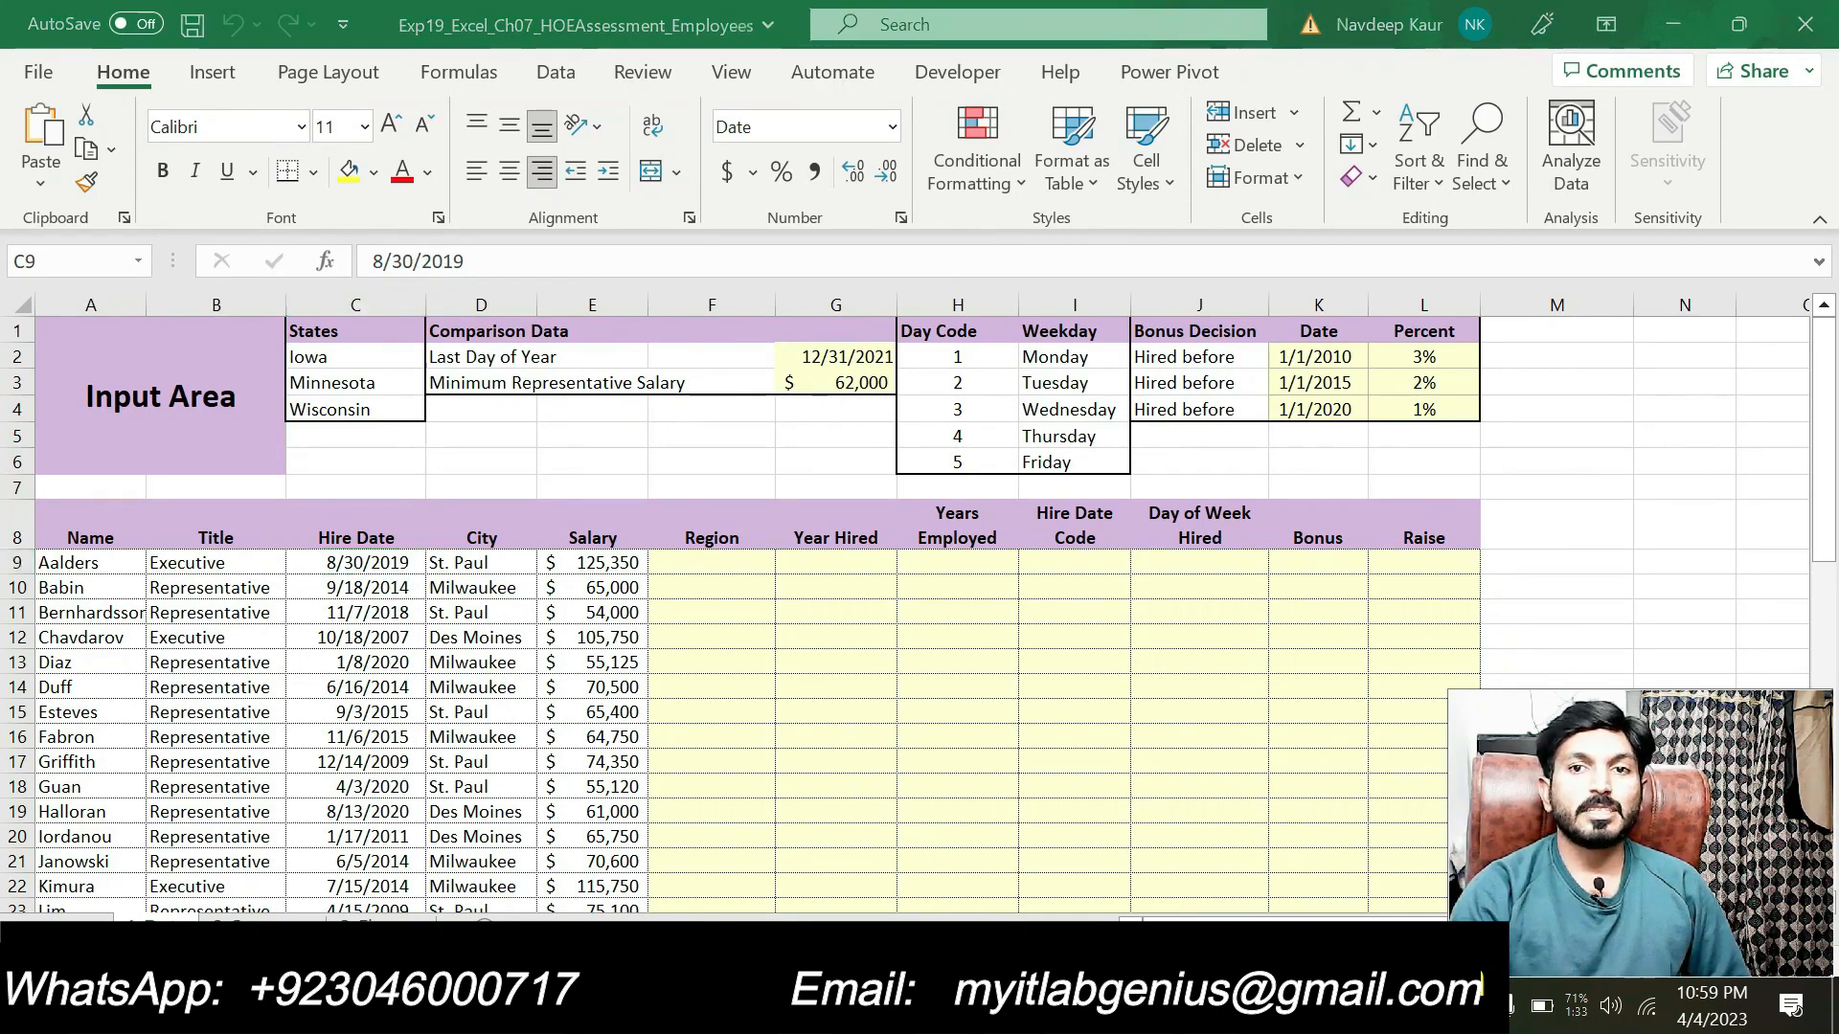
key(alt+Tab)
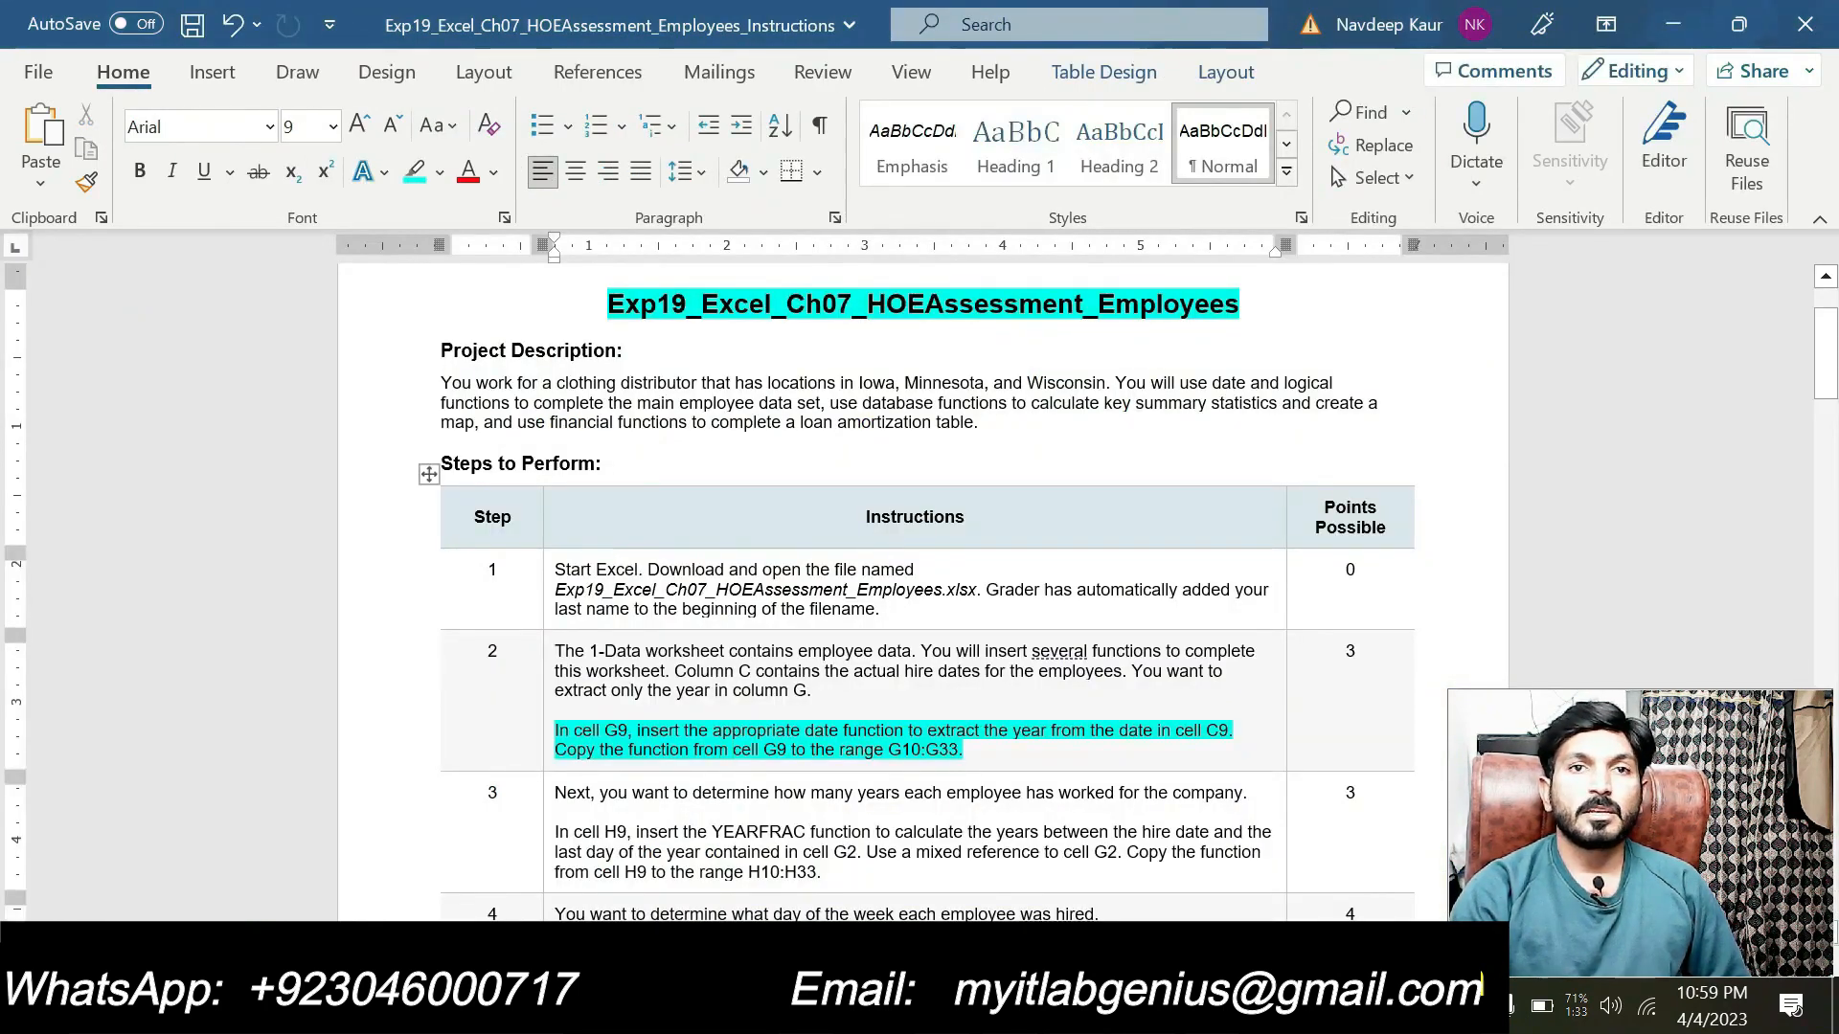
key(alt+Tab)
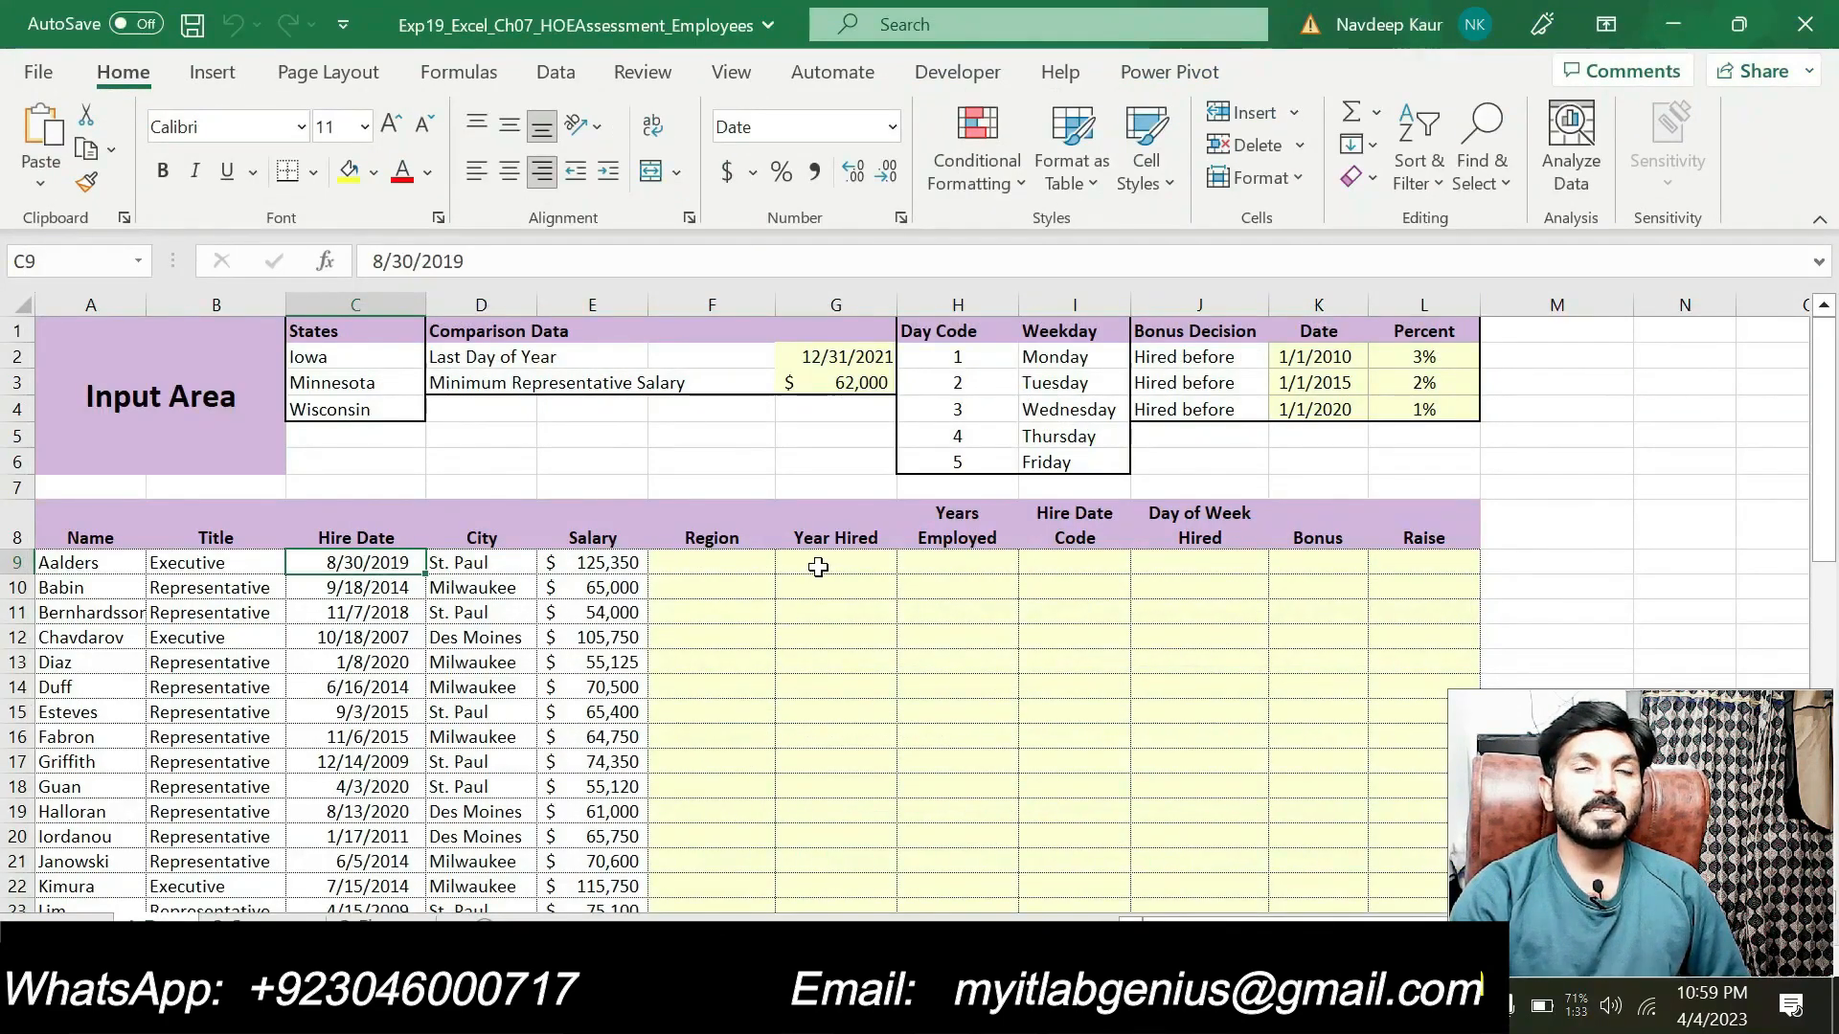
Enter =YEAR(C9) in cell G9 and copy the formula down the Year Hired column to G33.
click(818, 567)
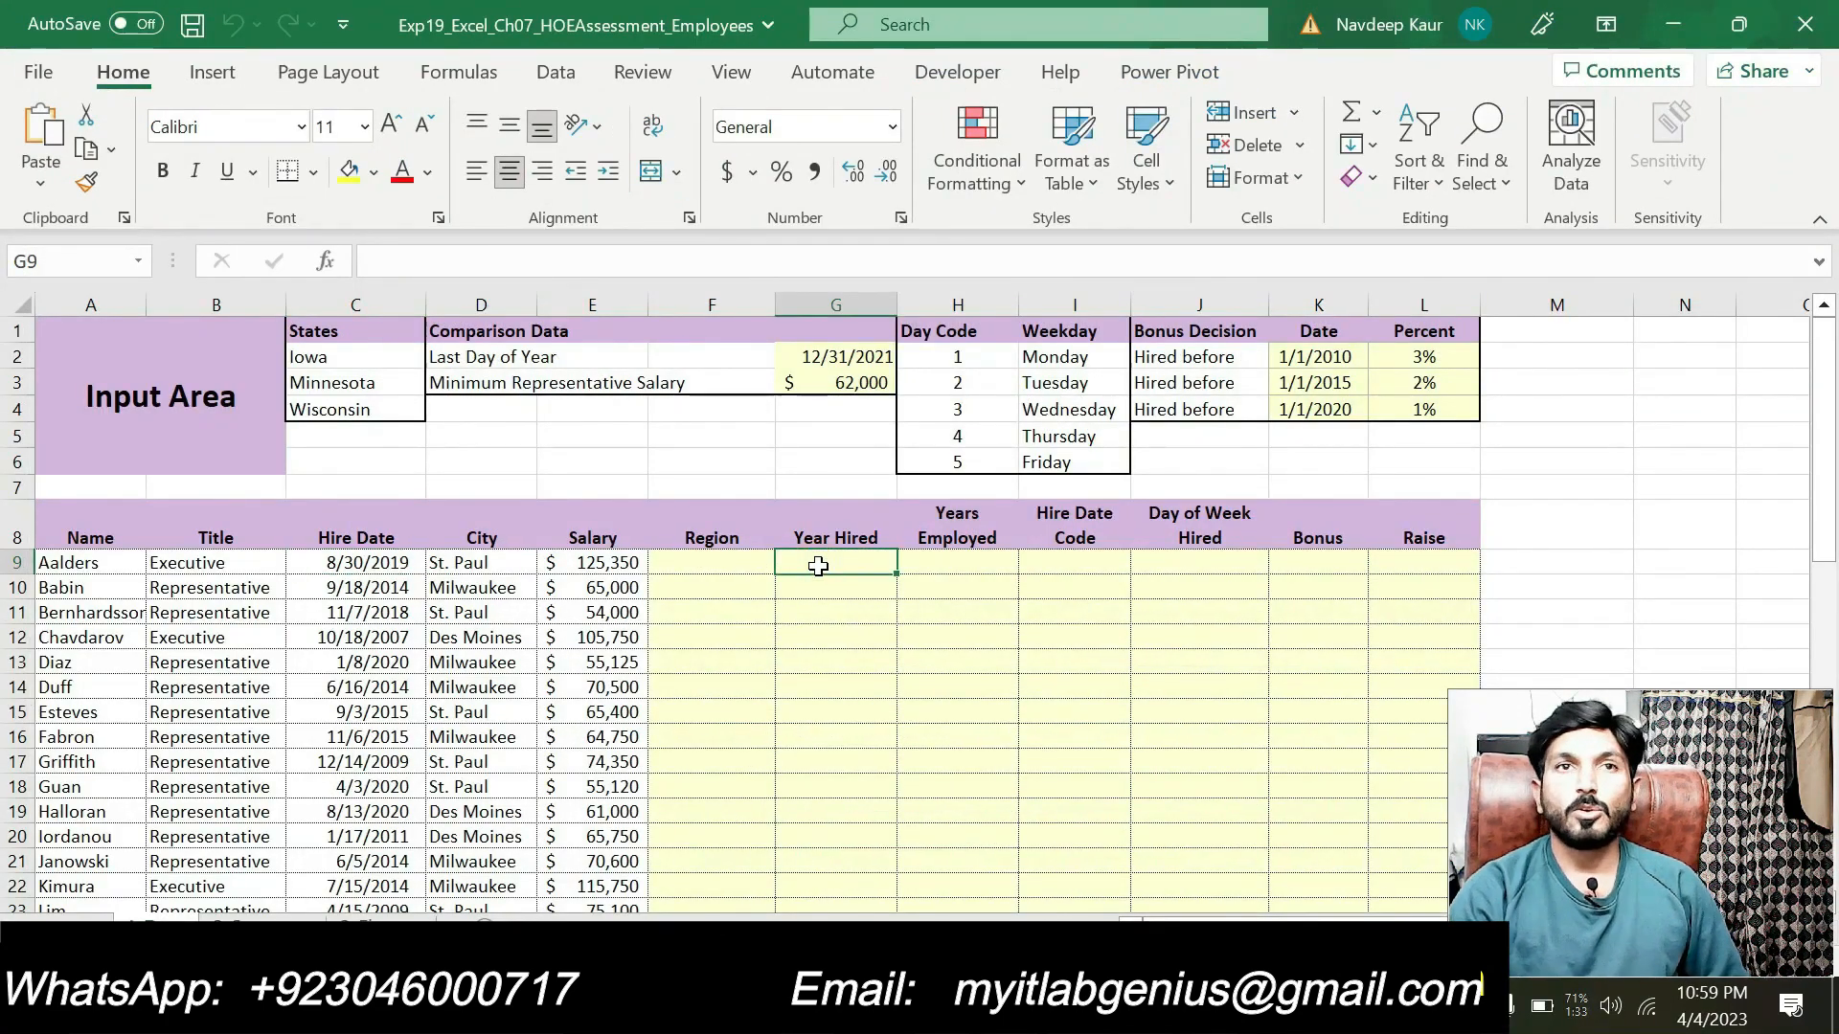
text(=)
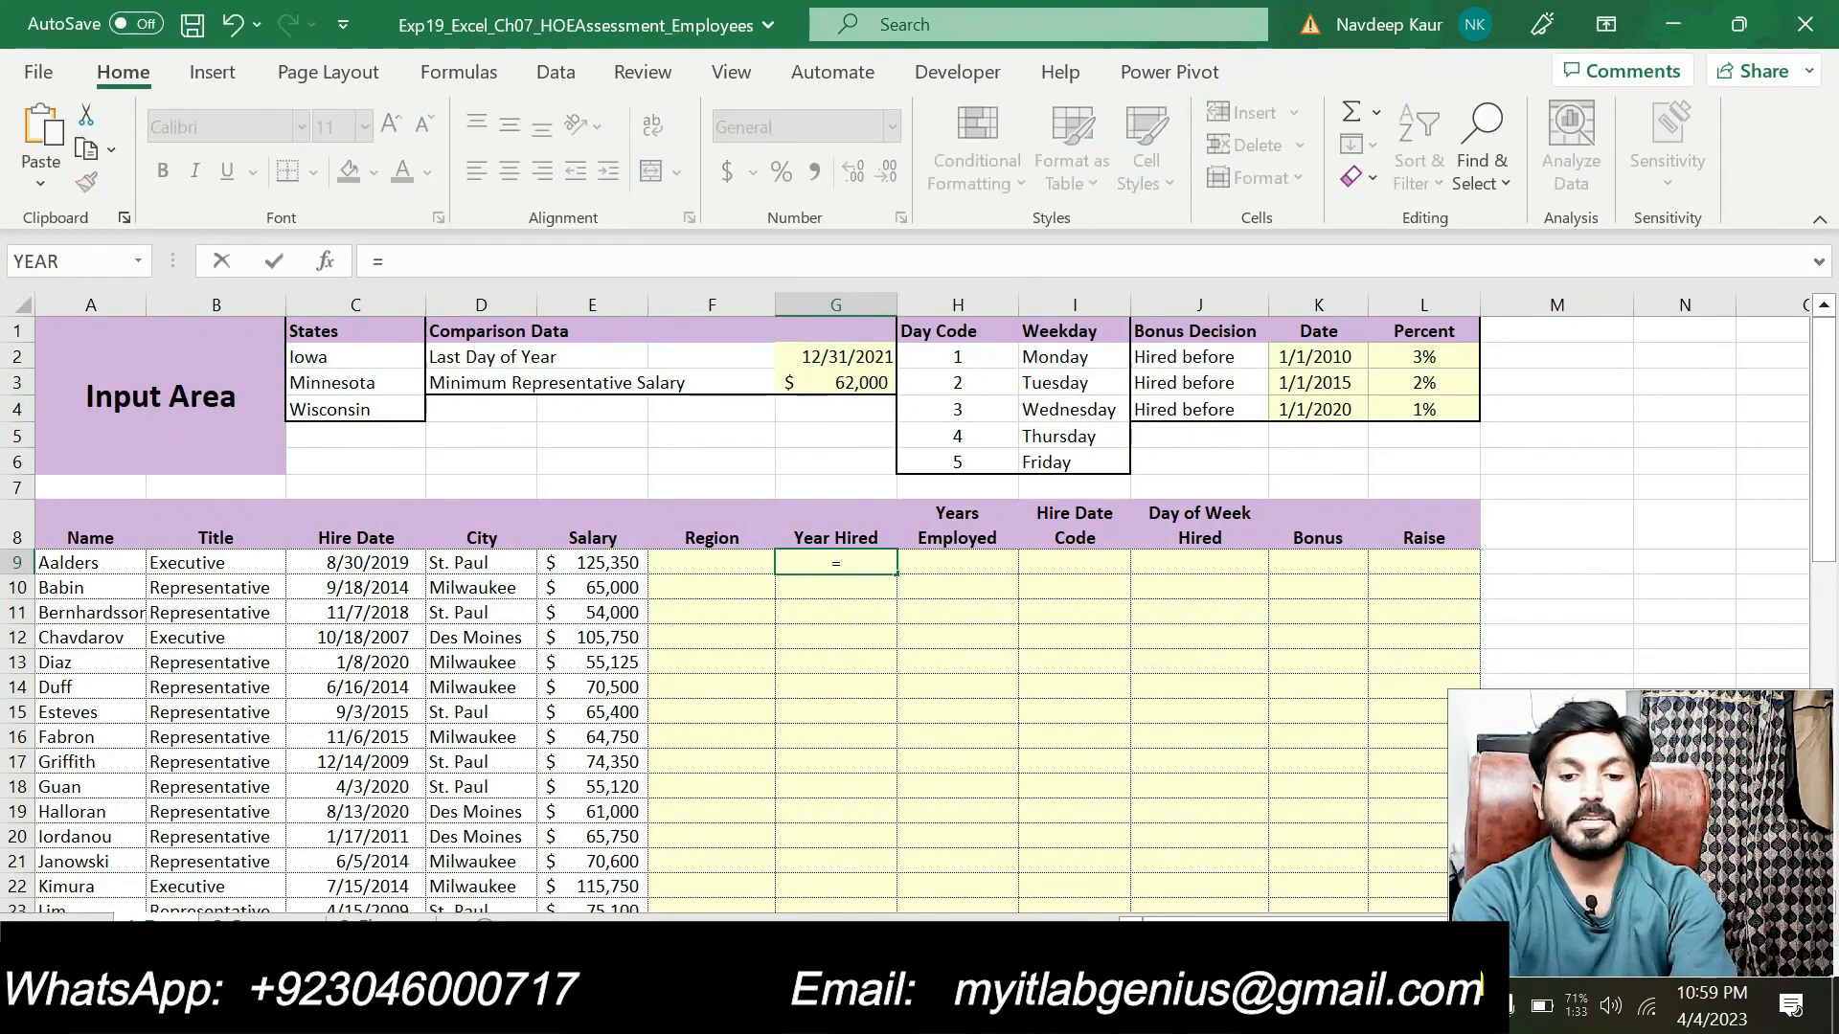
text(year)
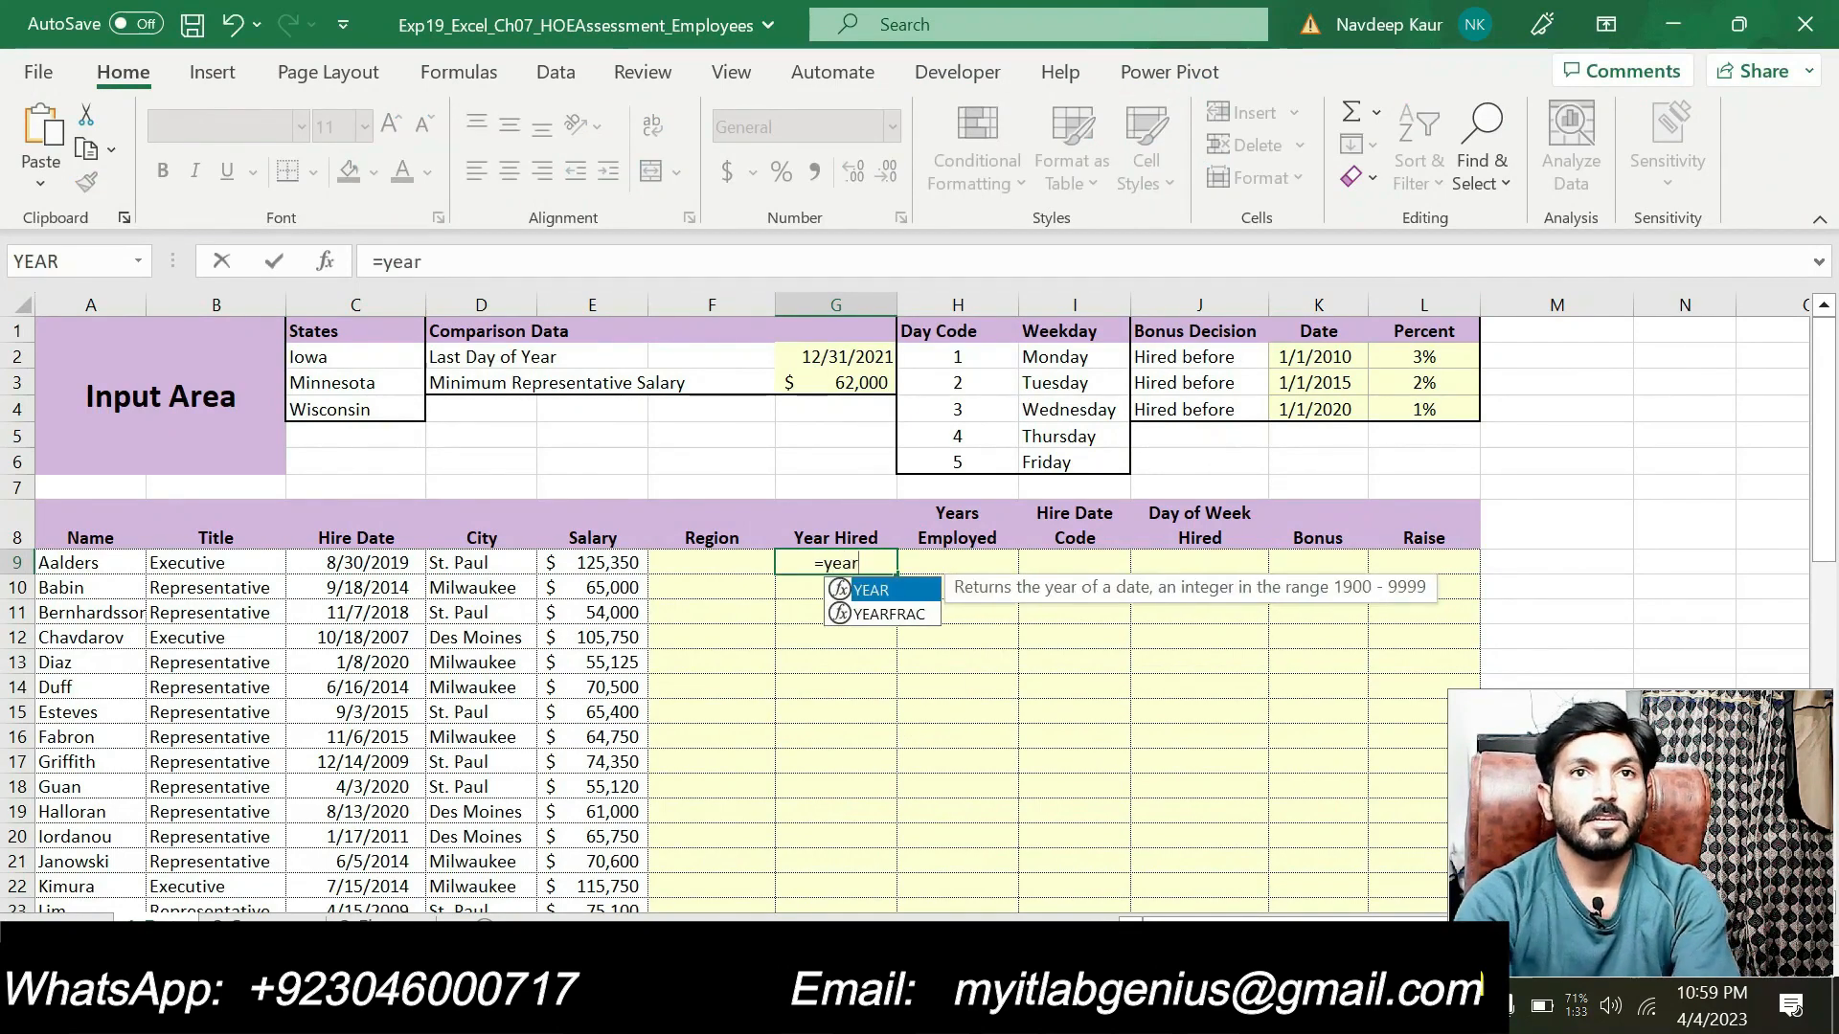
double_click(898, 591)
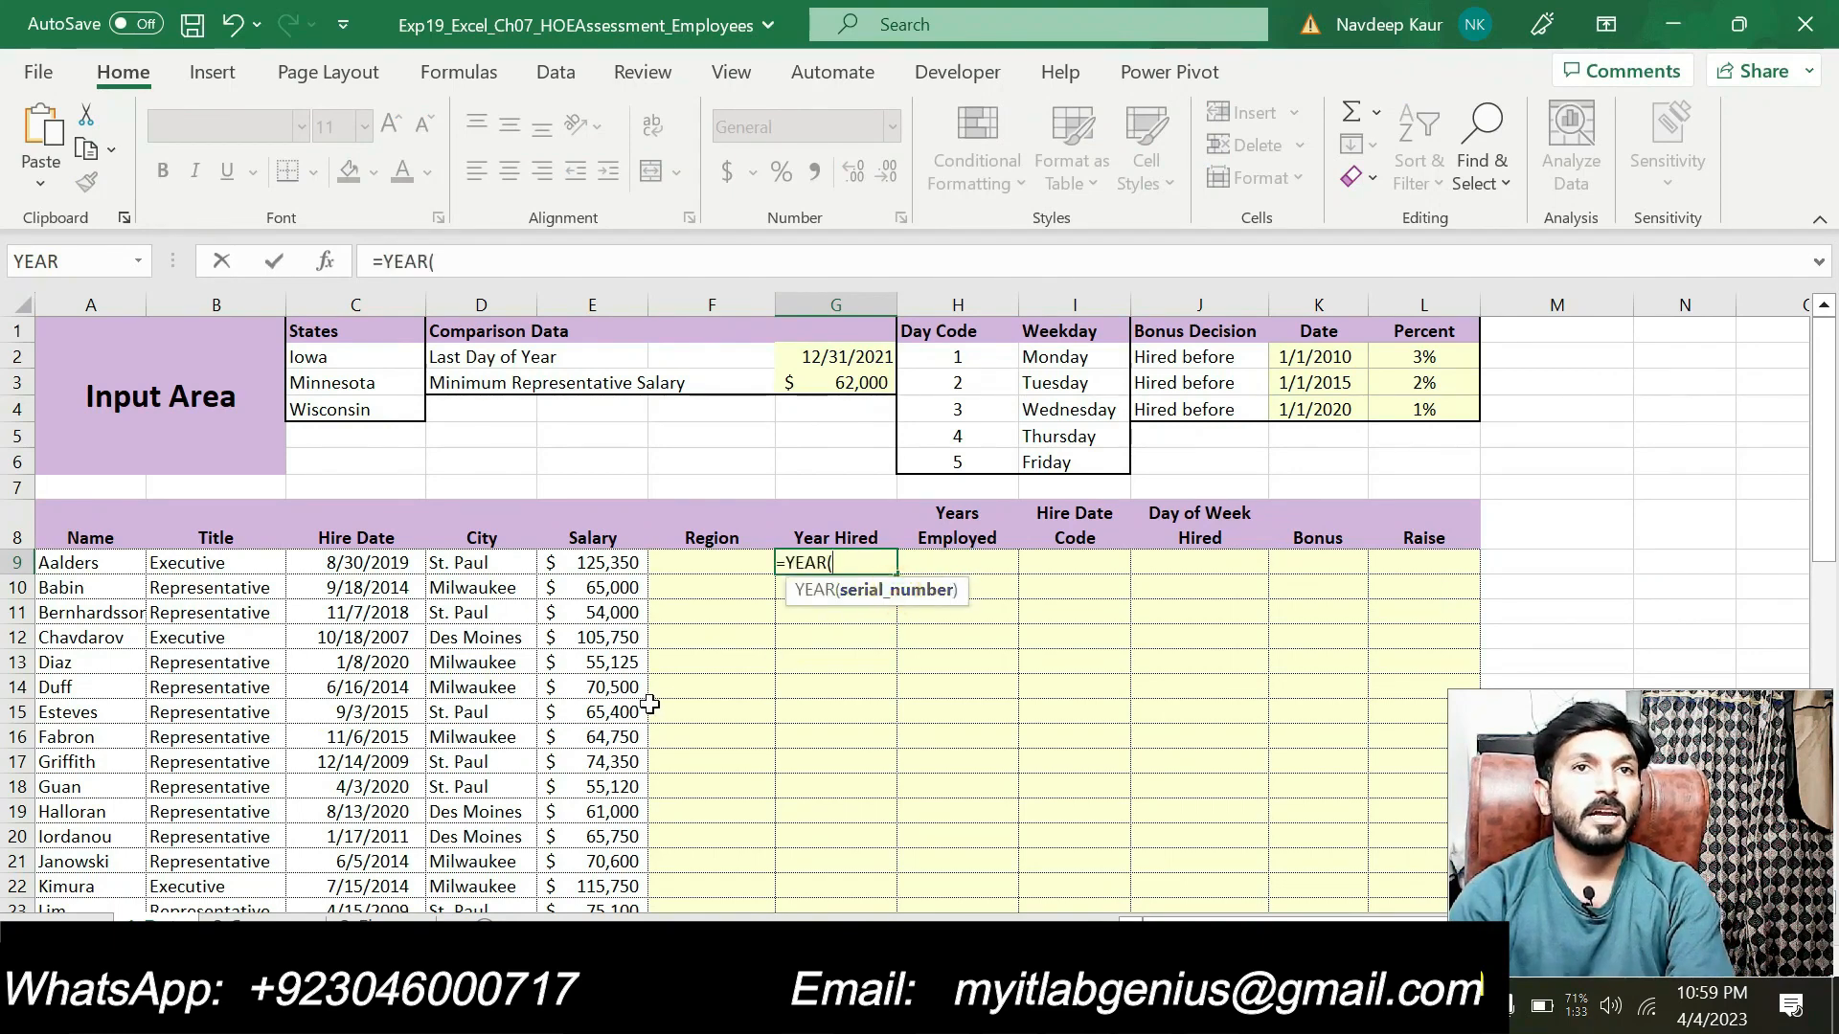
click(384, 562)
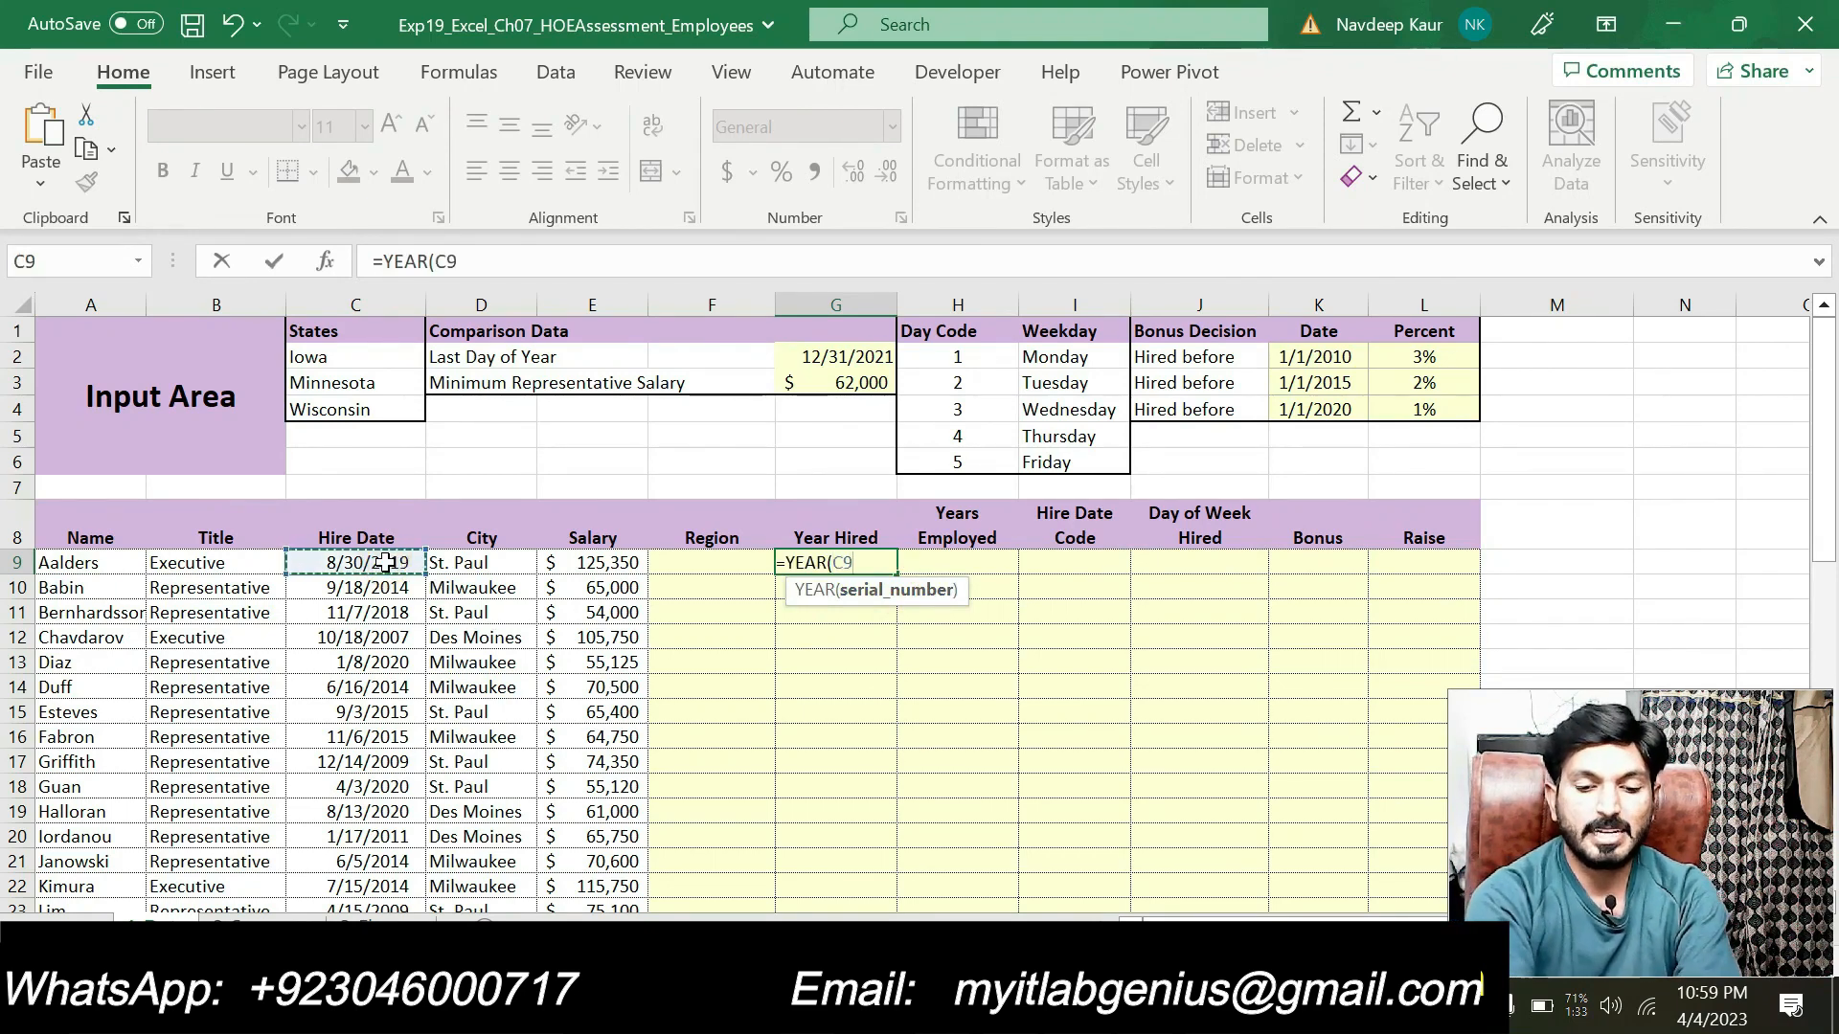
text())
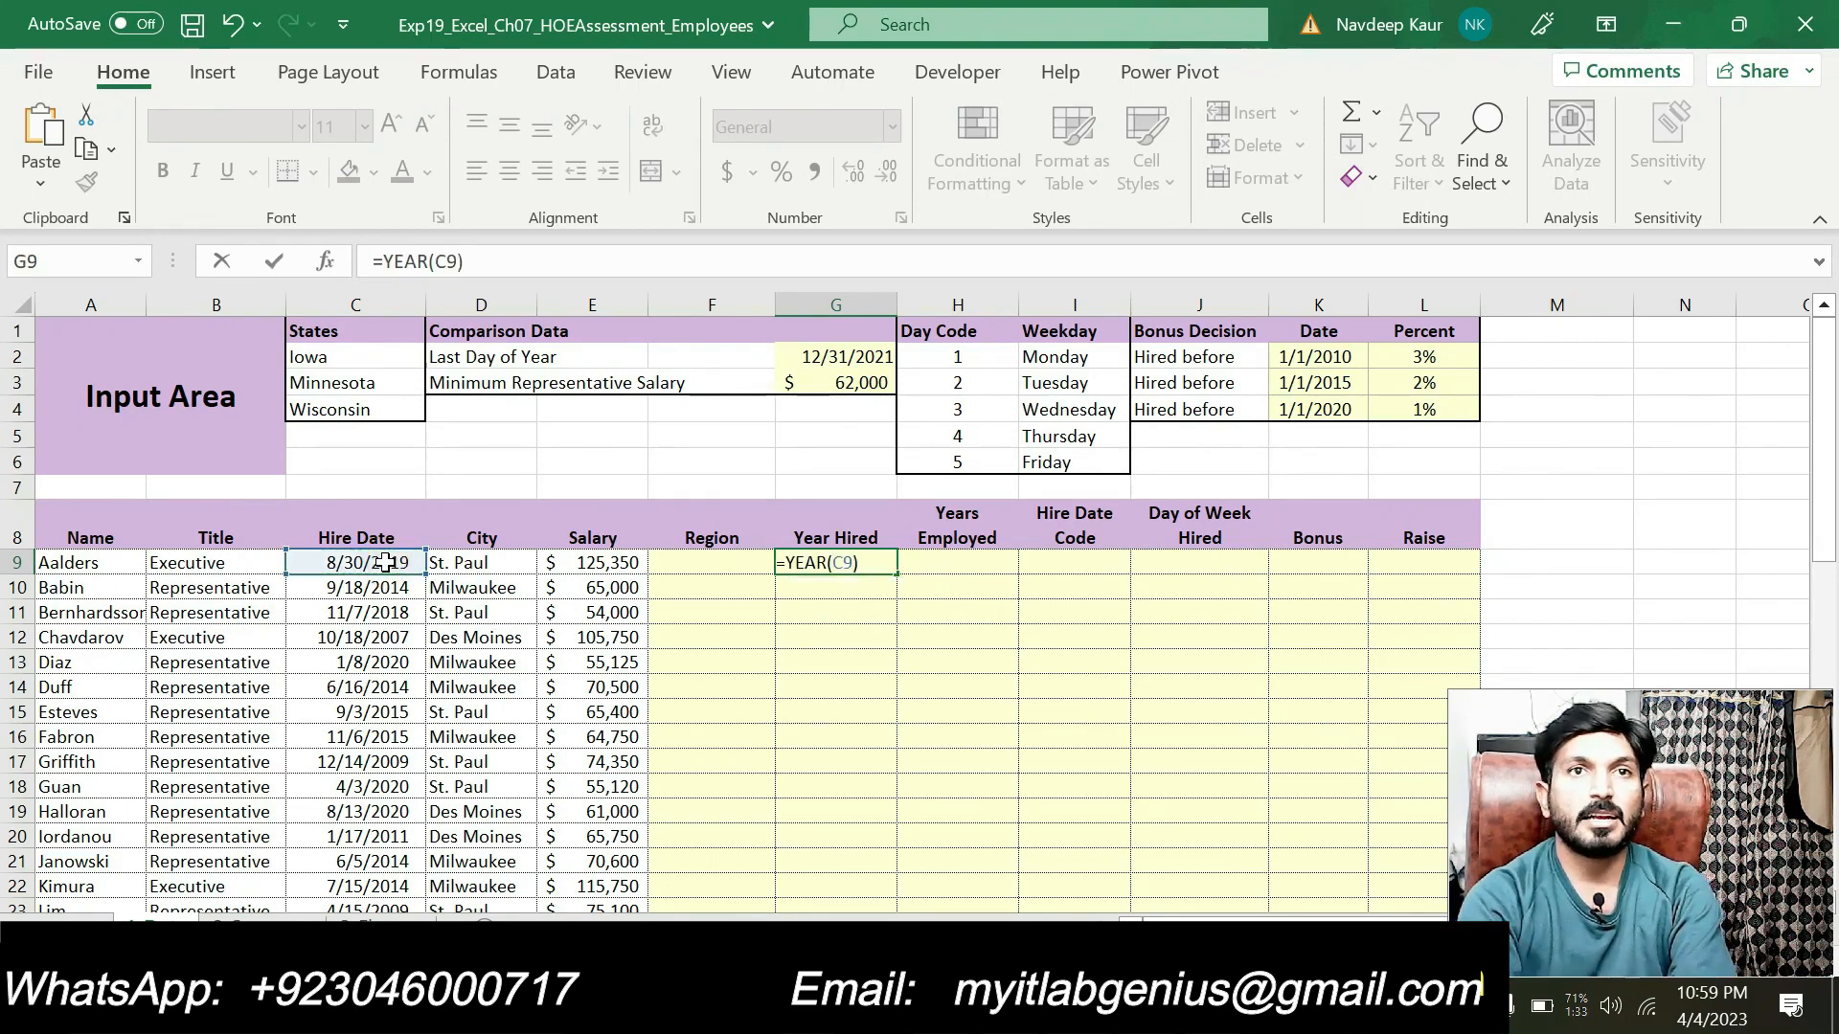
key(Return)
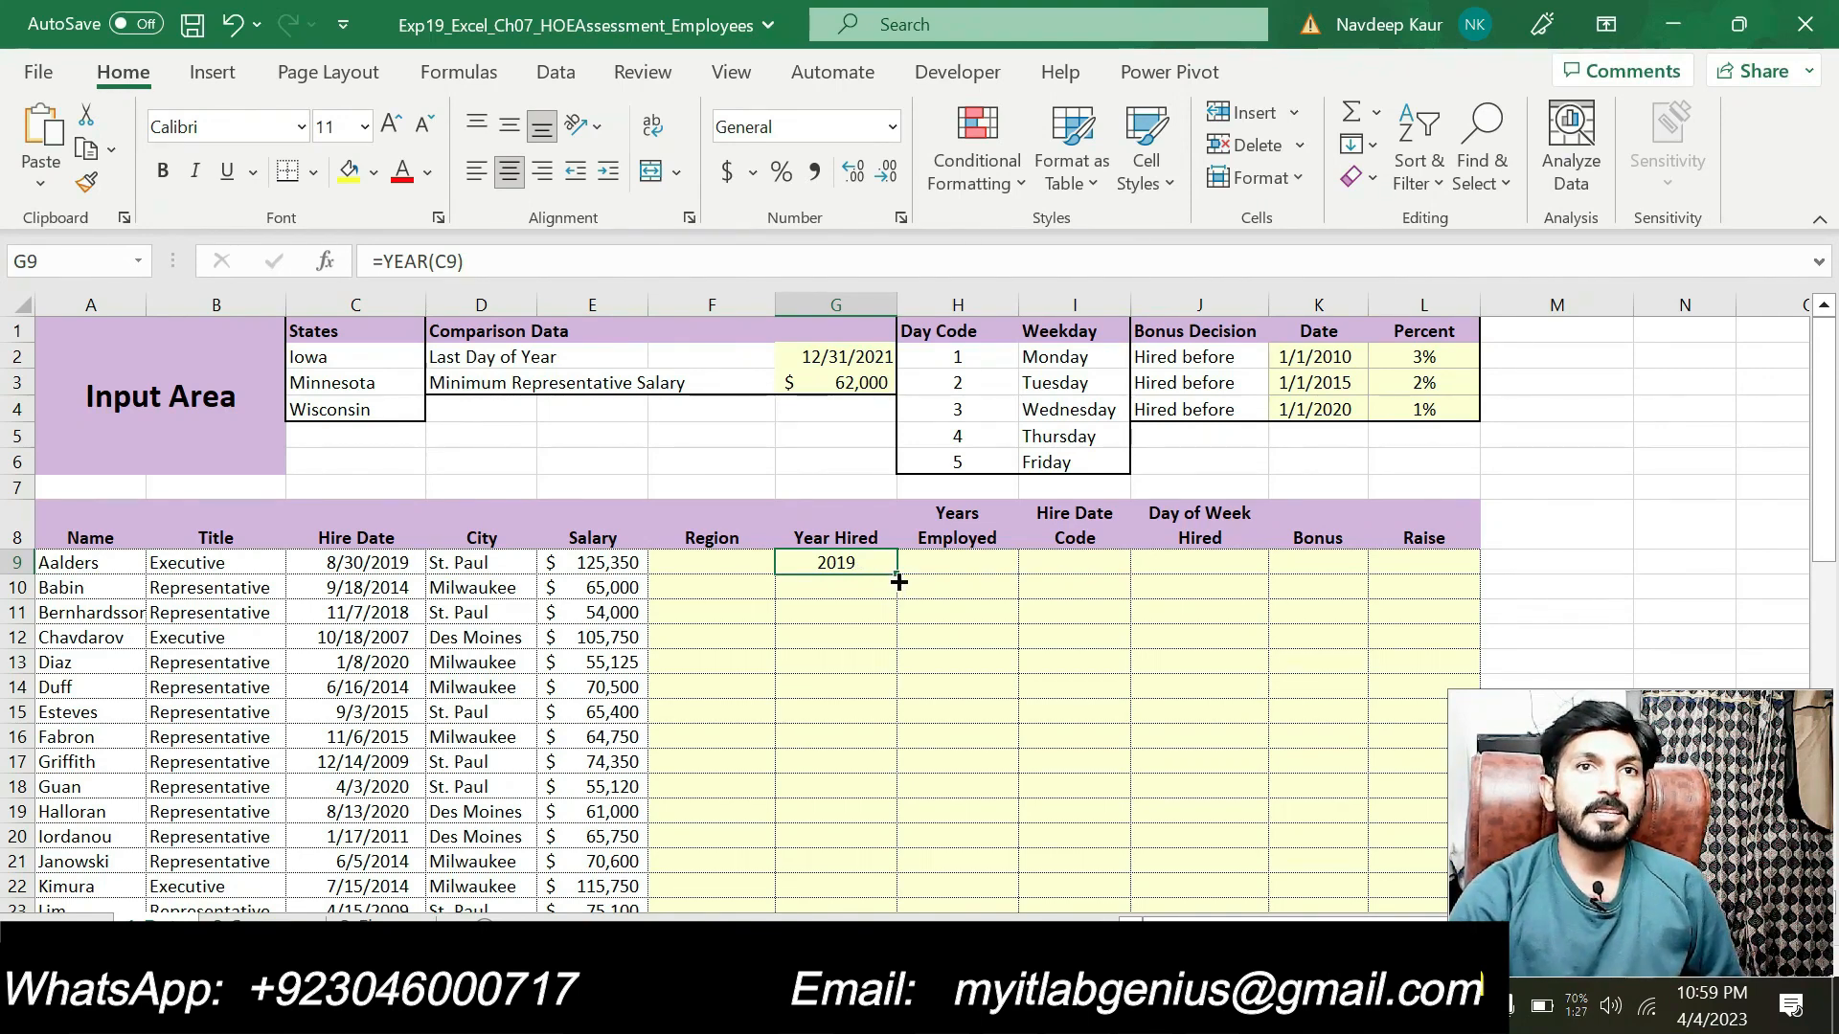
double_click(897, 577)
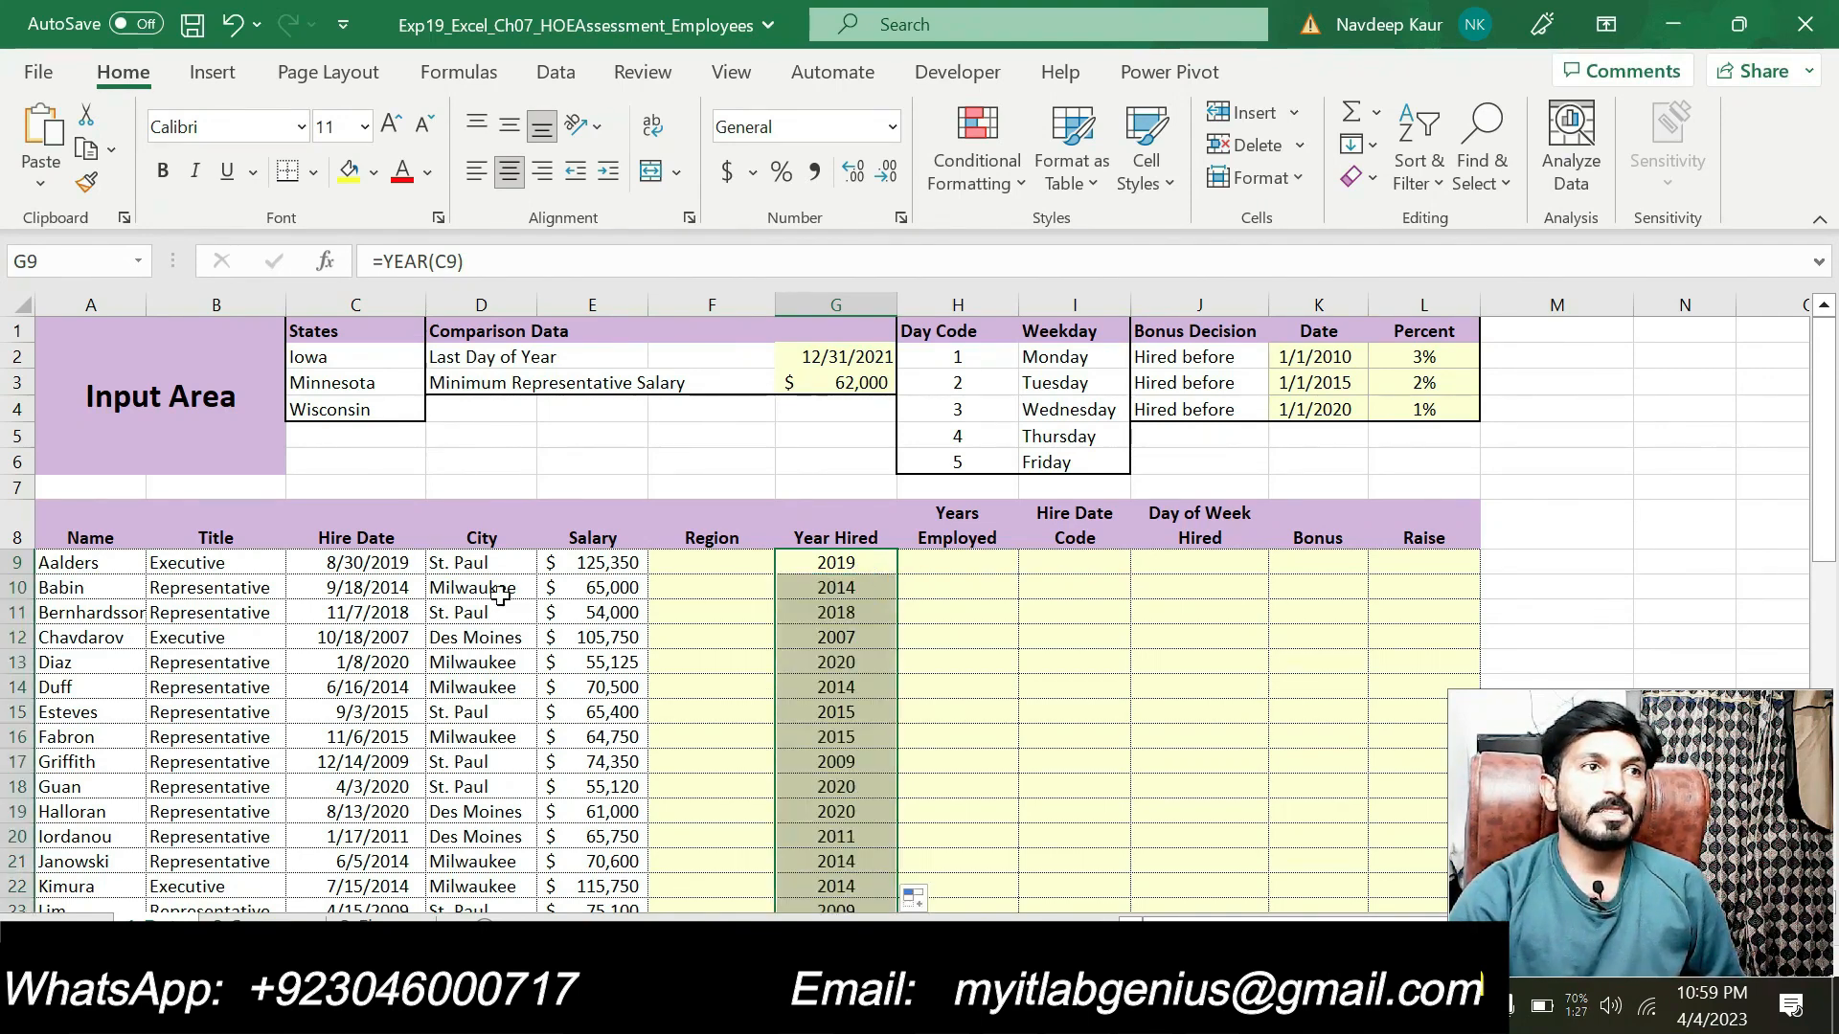
Compare the Year Hired formulas with the hire dates in rows 10 to 12 and inspect the column down to row 33.
click(388, 586)
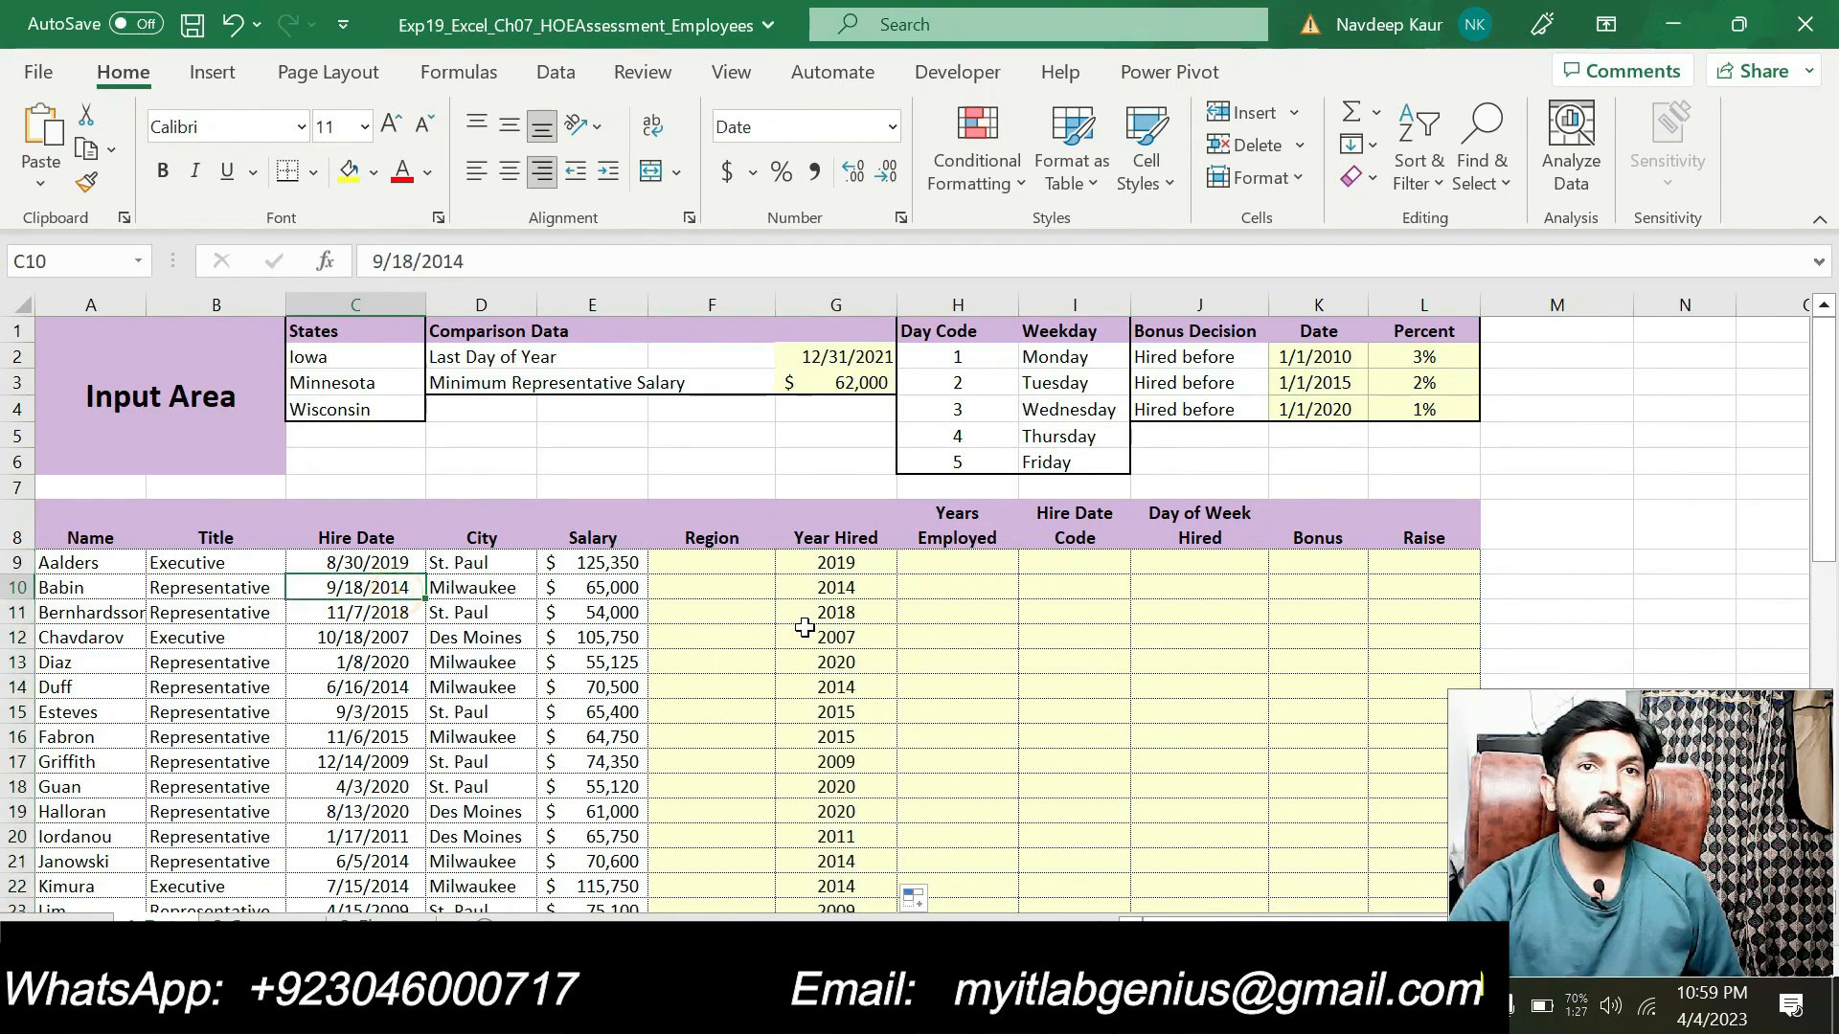
click(826, 591)
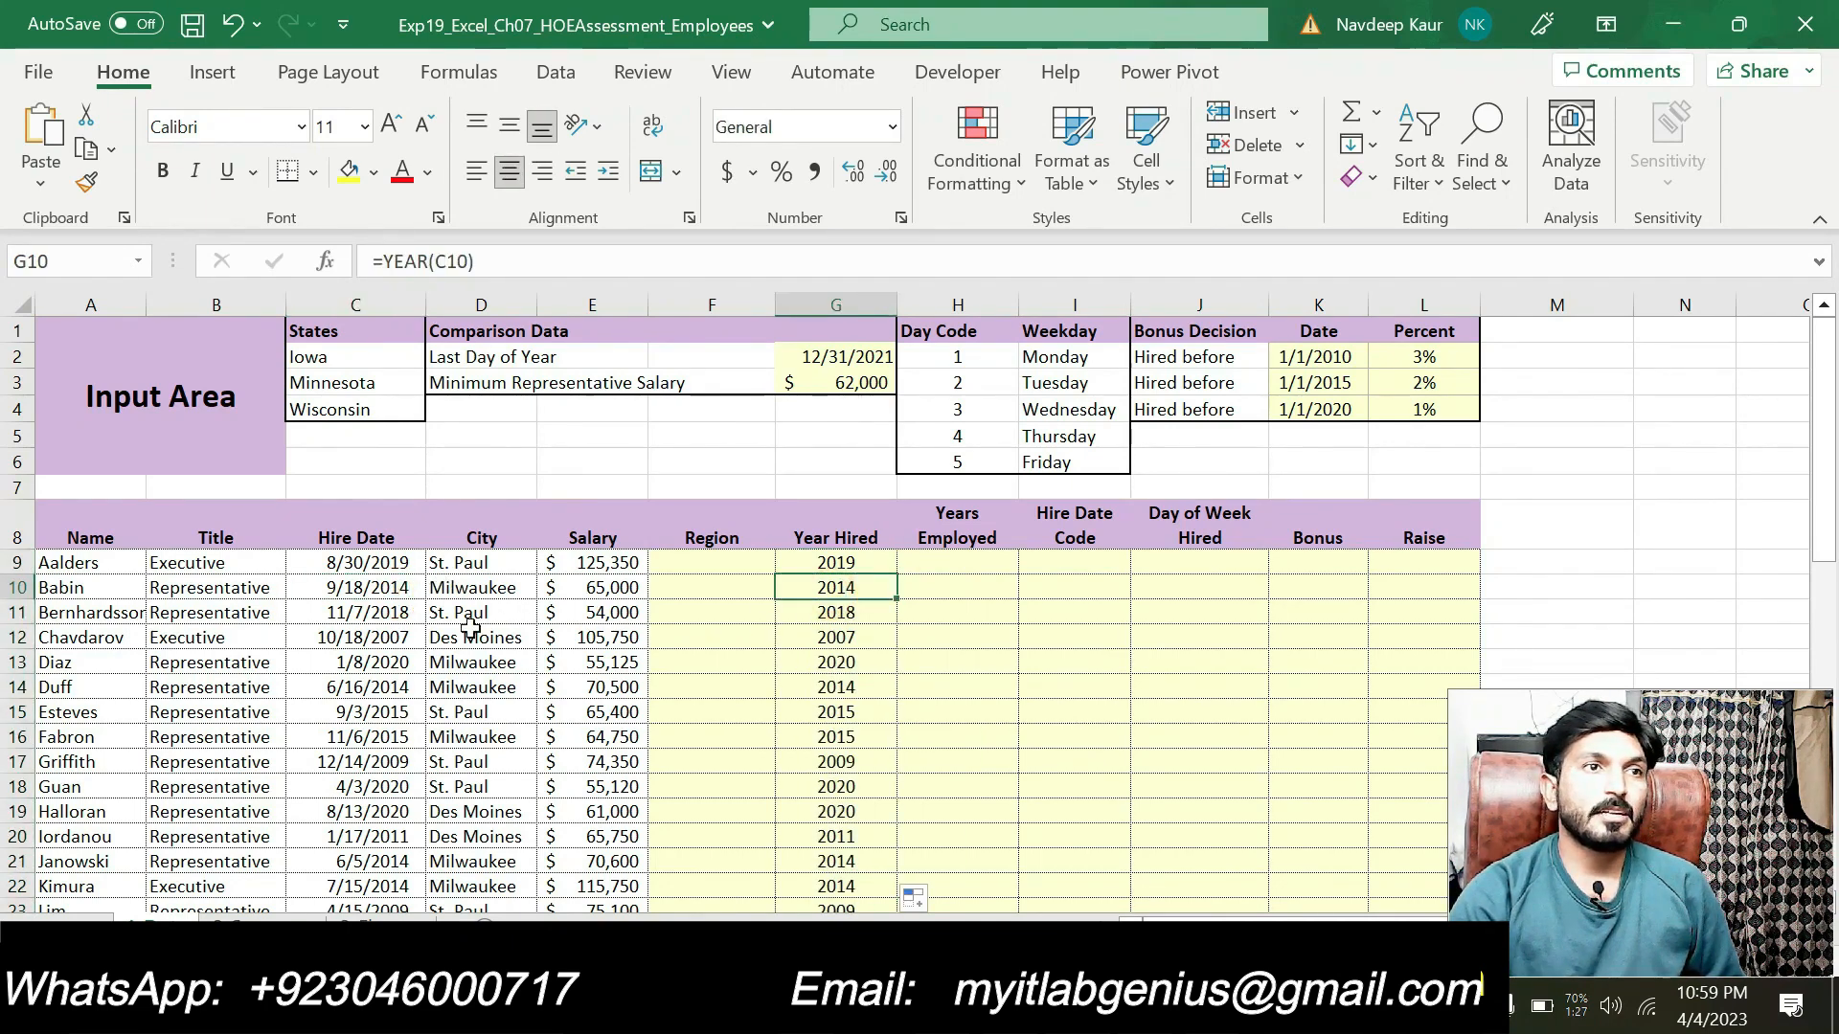
click(393, 616)
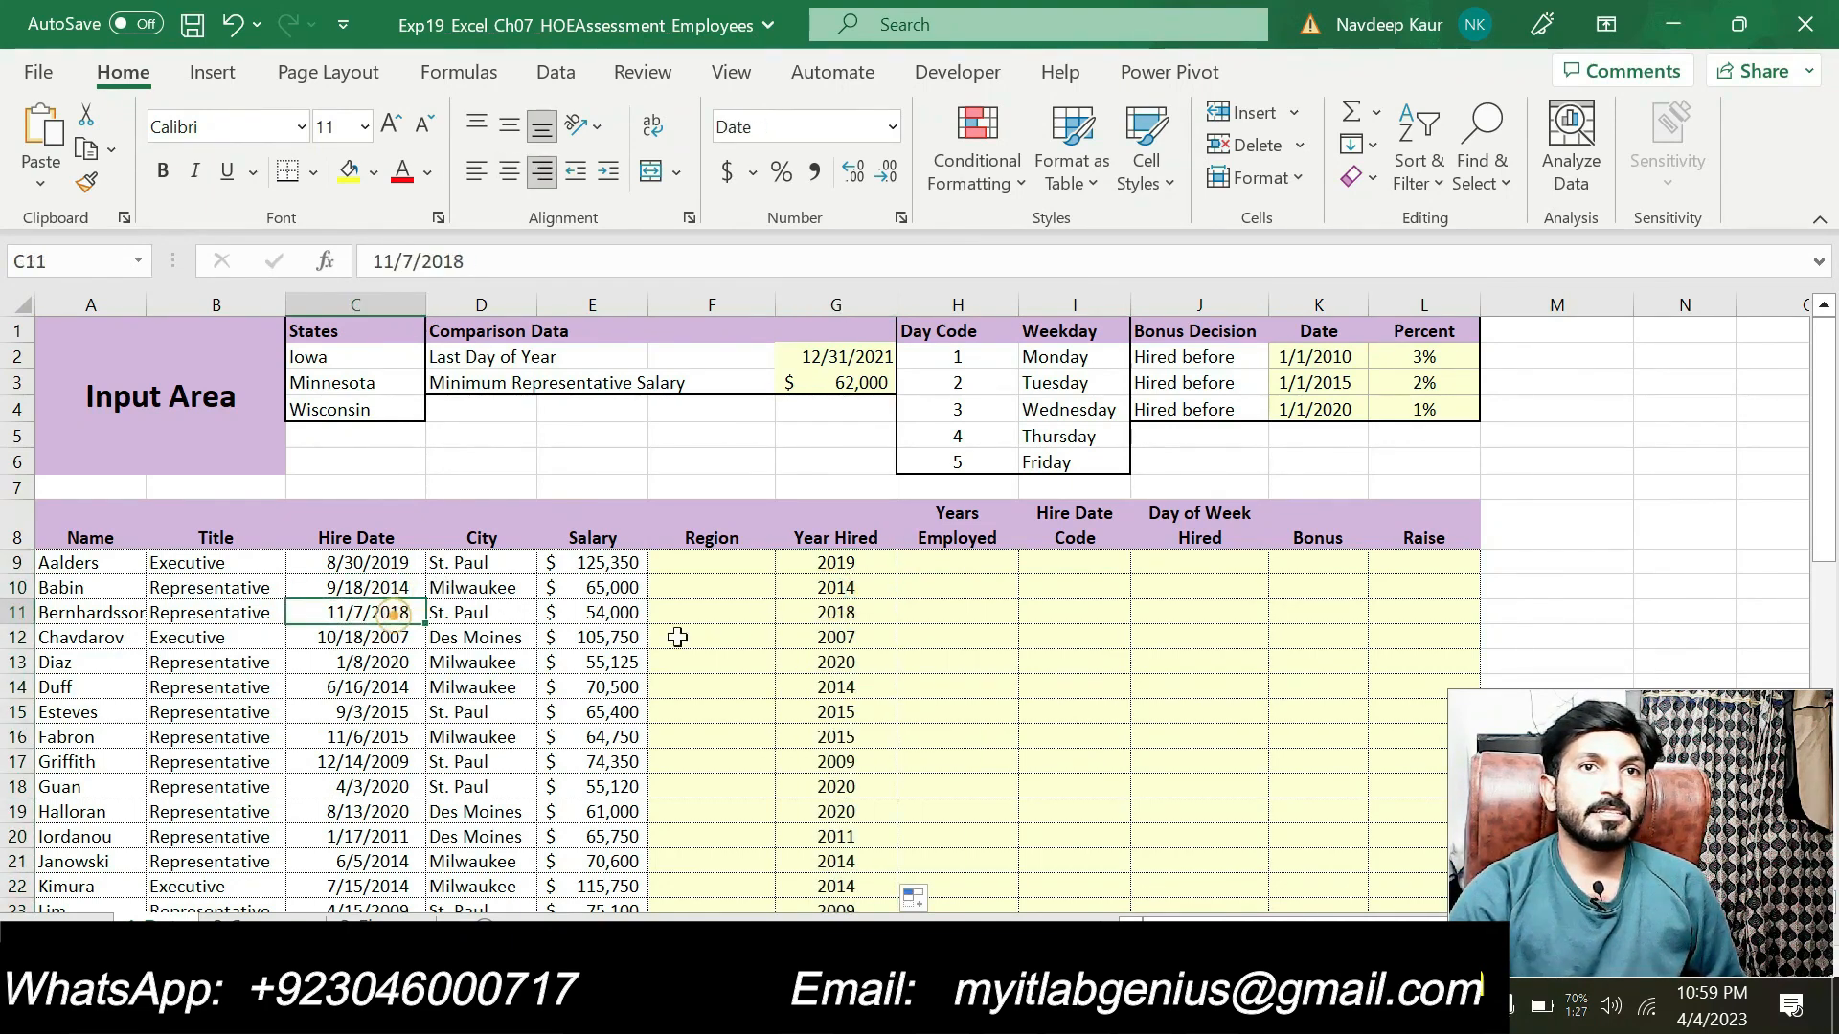
click(864, 612)
click(407, 639)
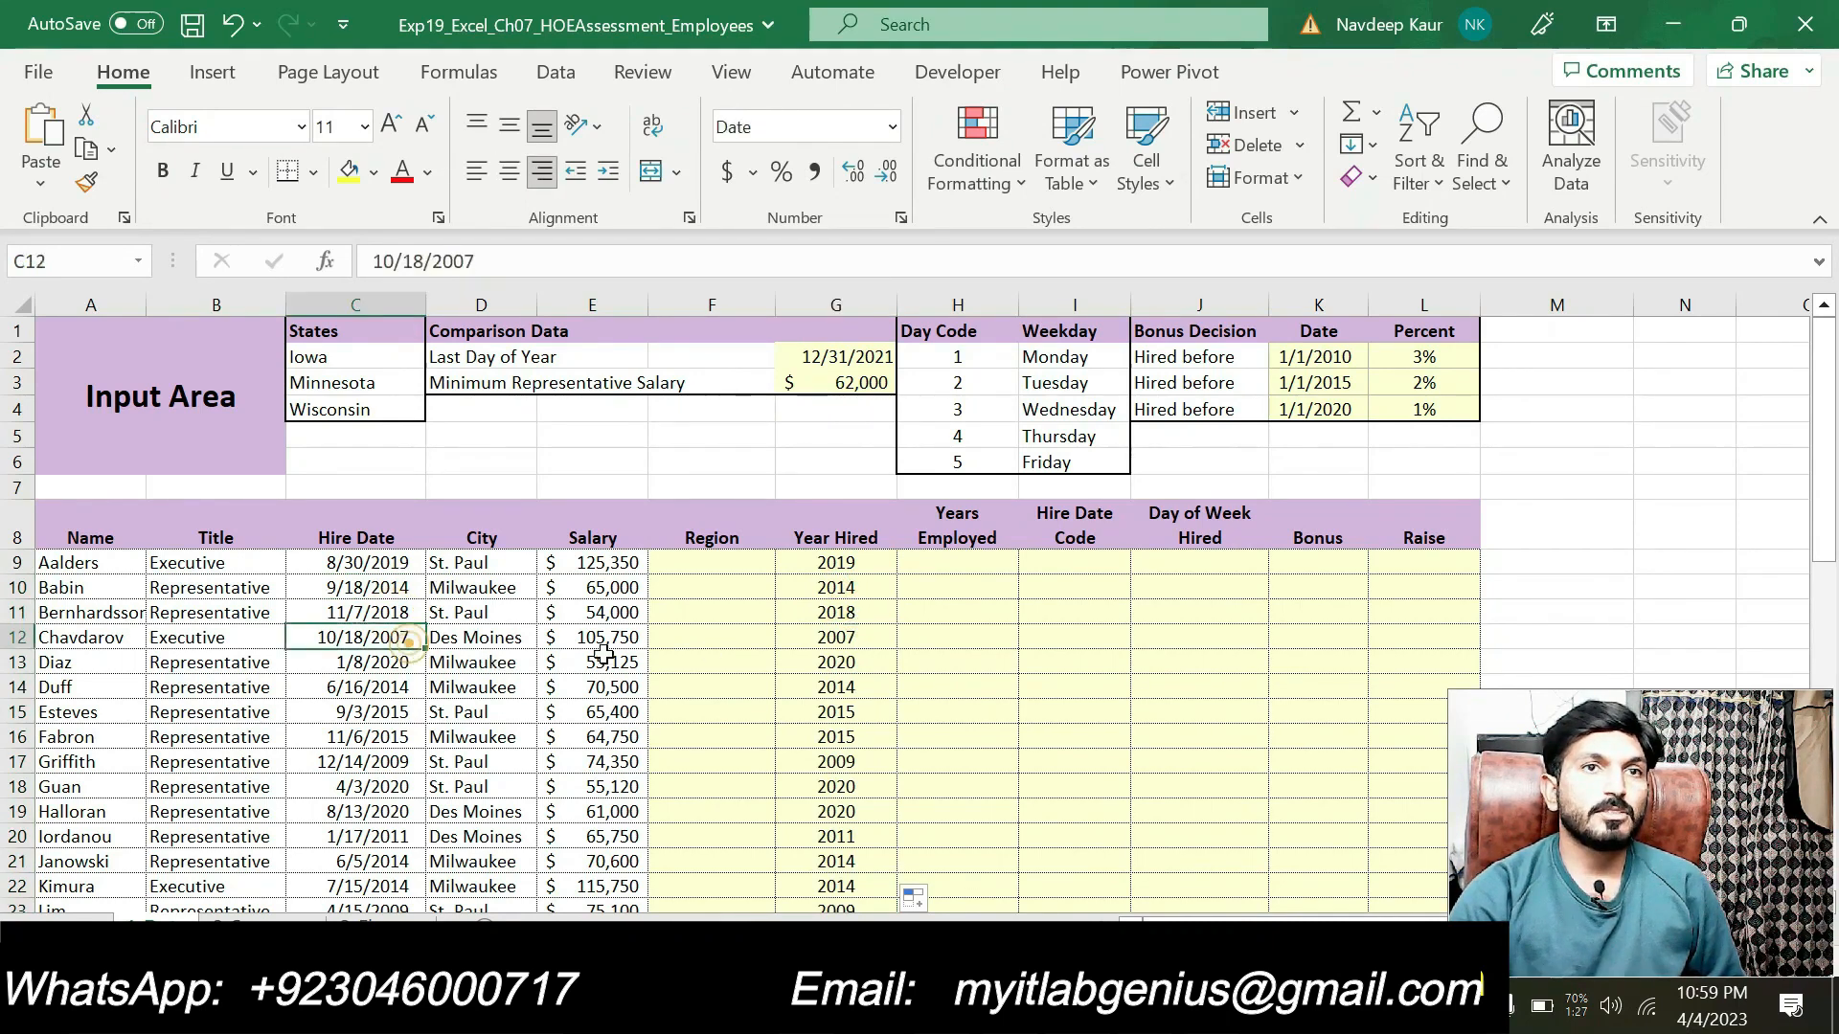
click(847, 639)
scroll(854, 612, down, 5)
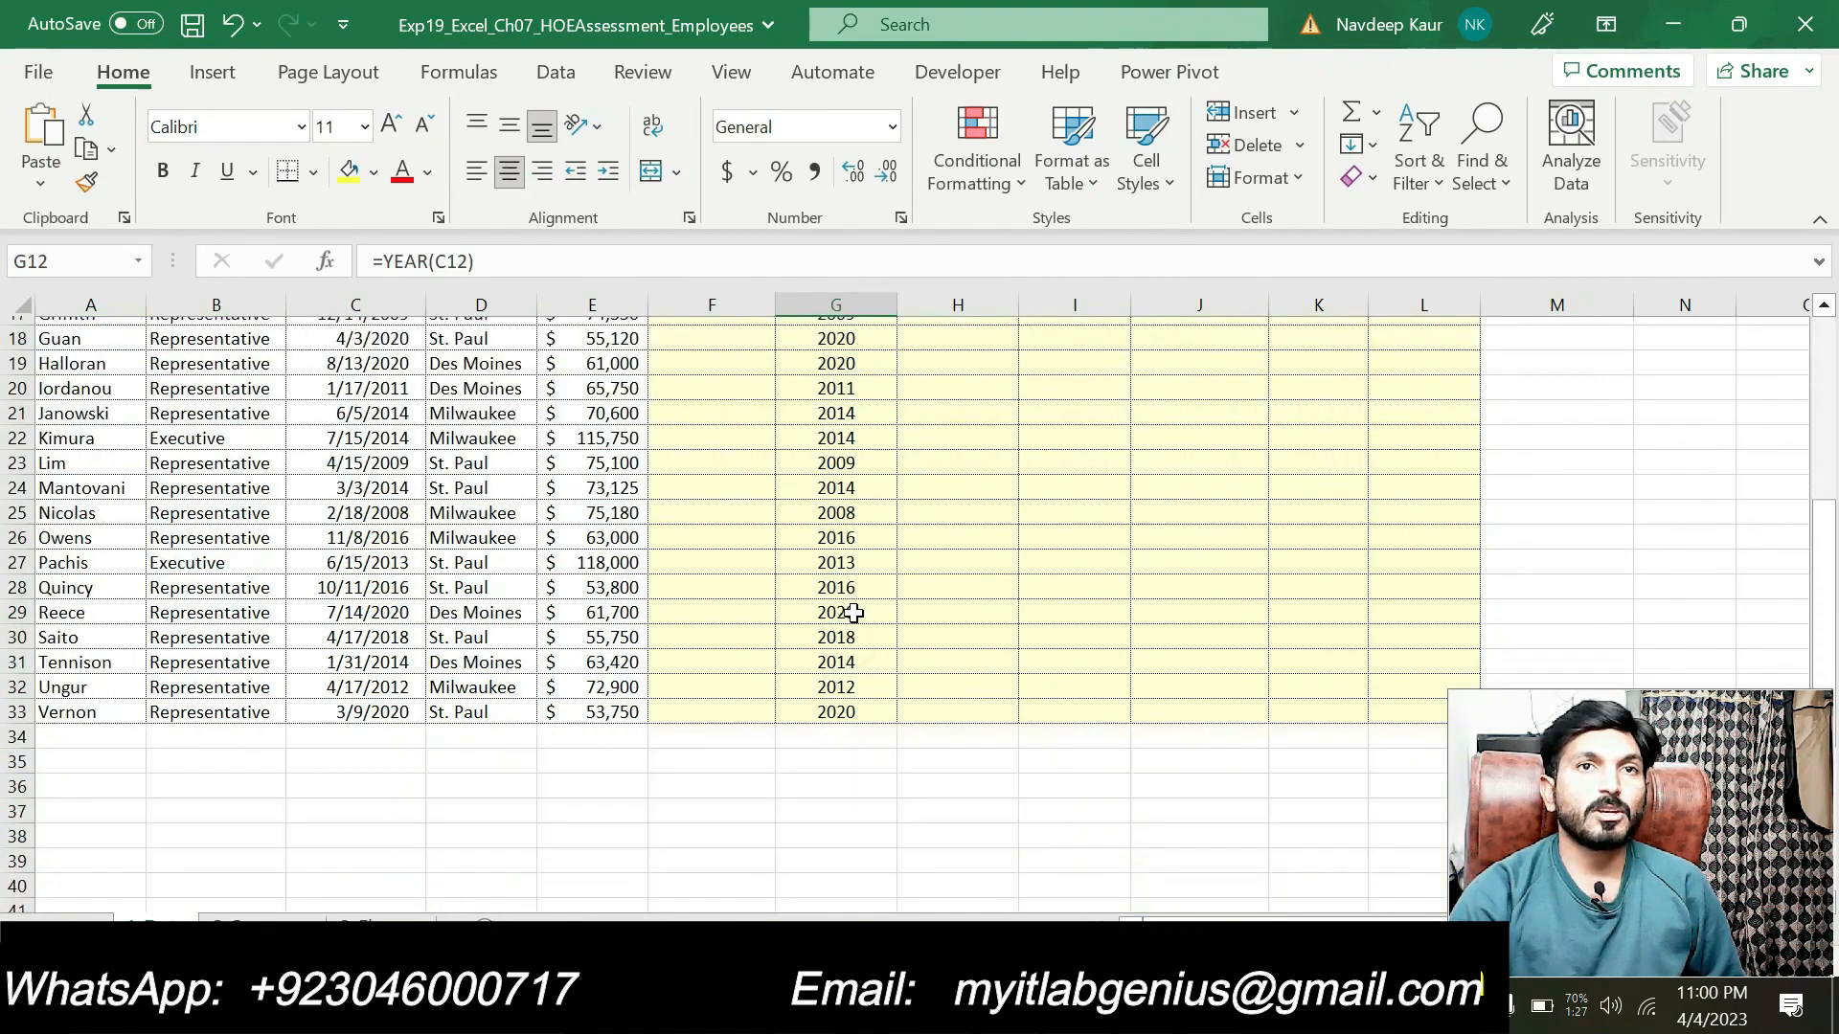
scroll(853, 613, up, 5)
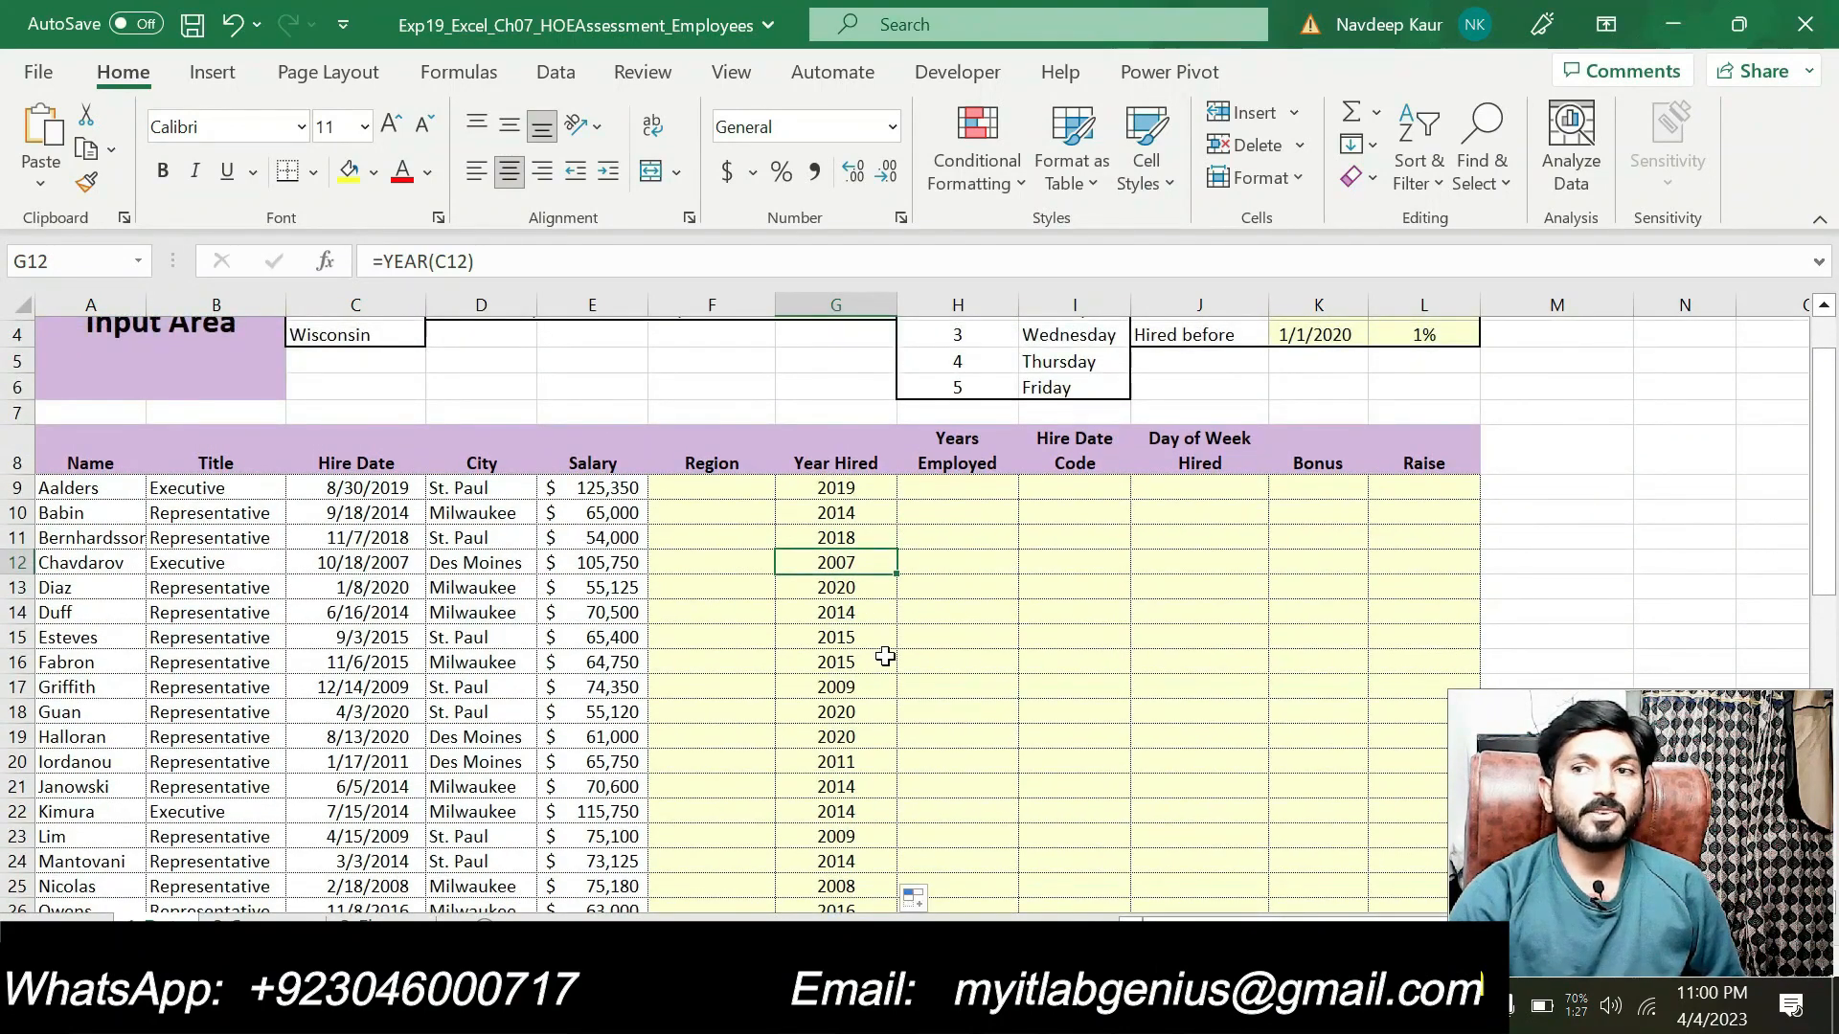
Switch to the Word instructions and remove the turquoise highlight from the step 2 text about cell G9.
key(alt+Tab)
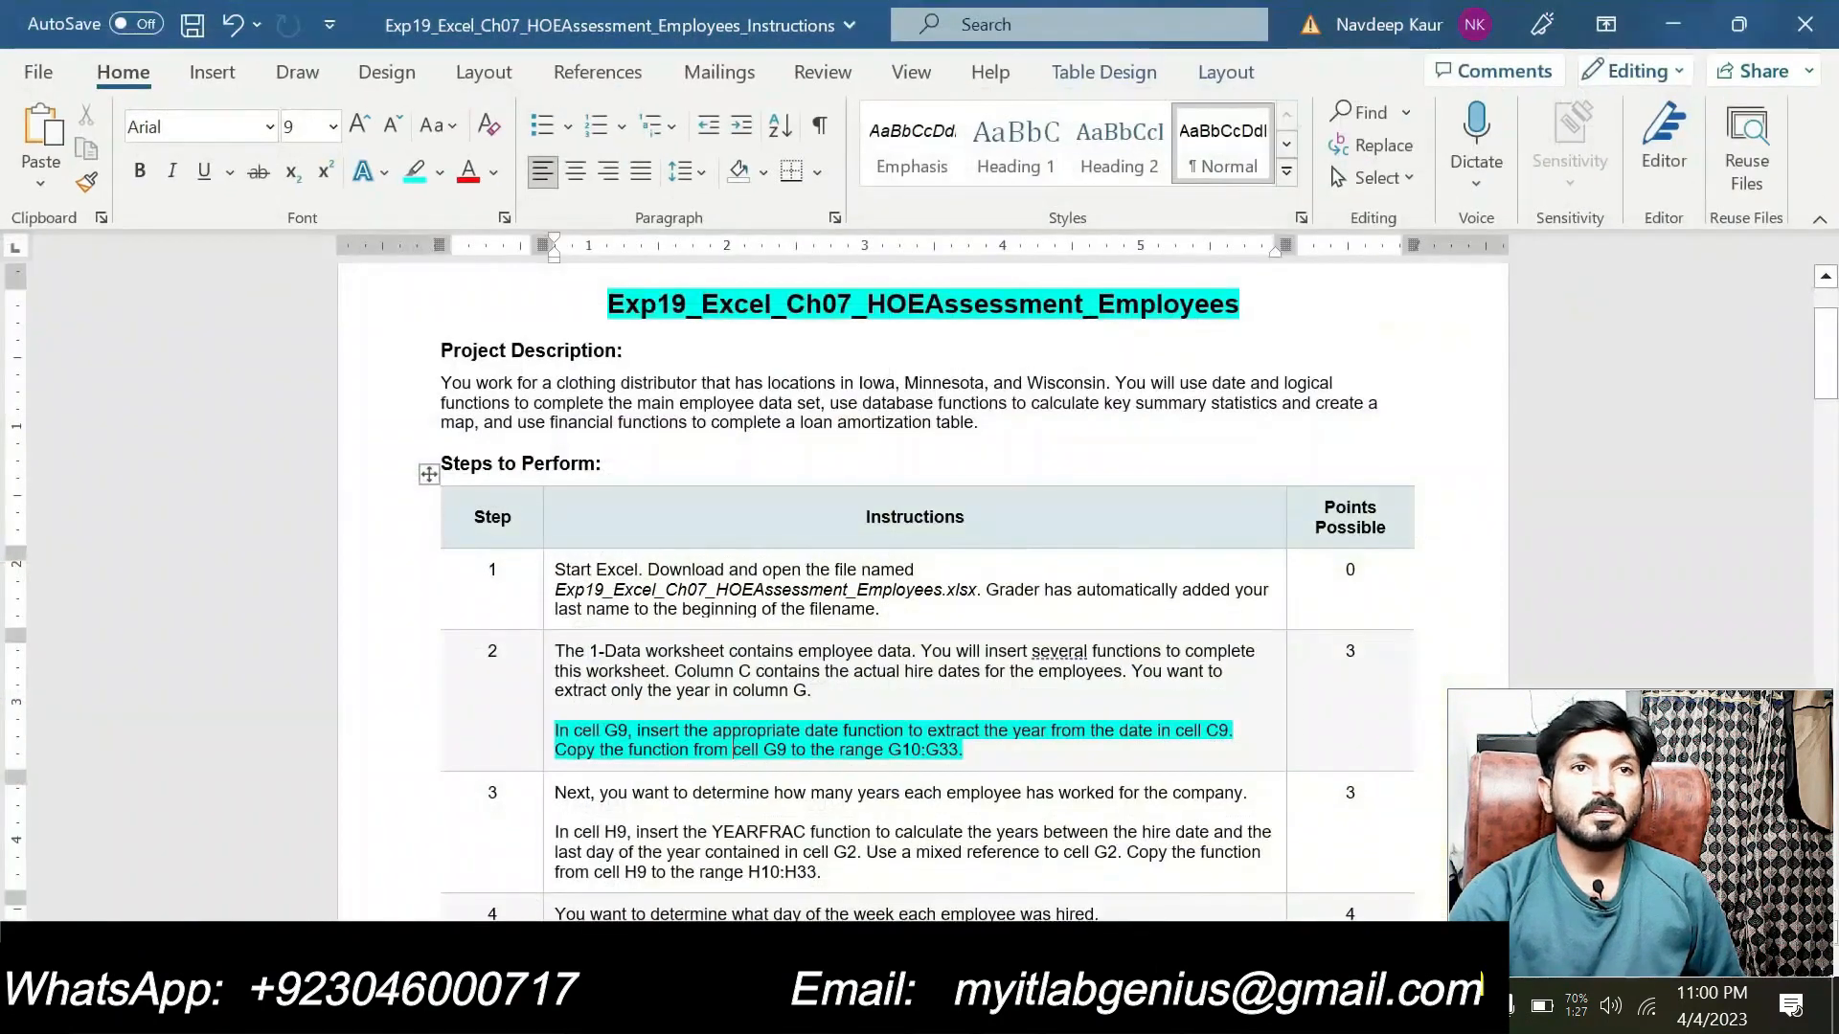
drag(962, 752, 554, 734)
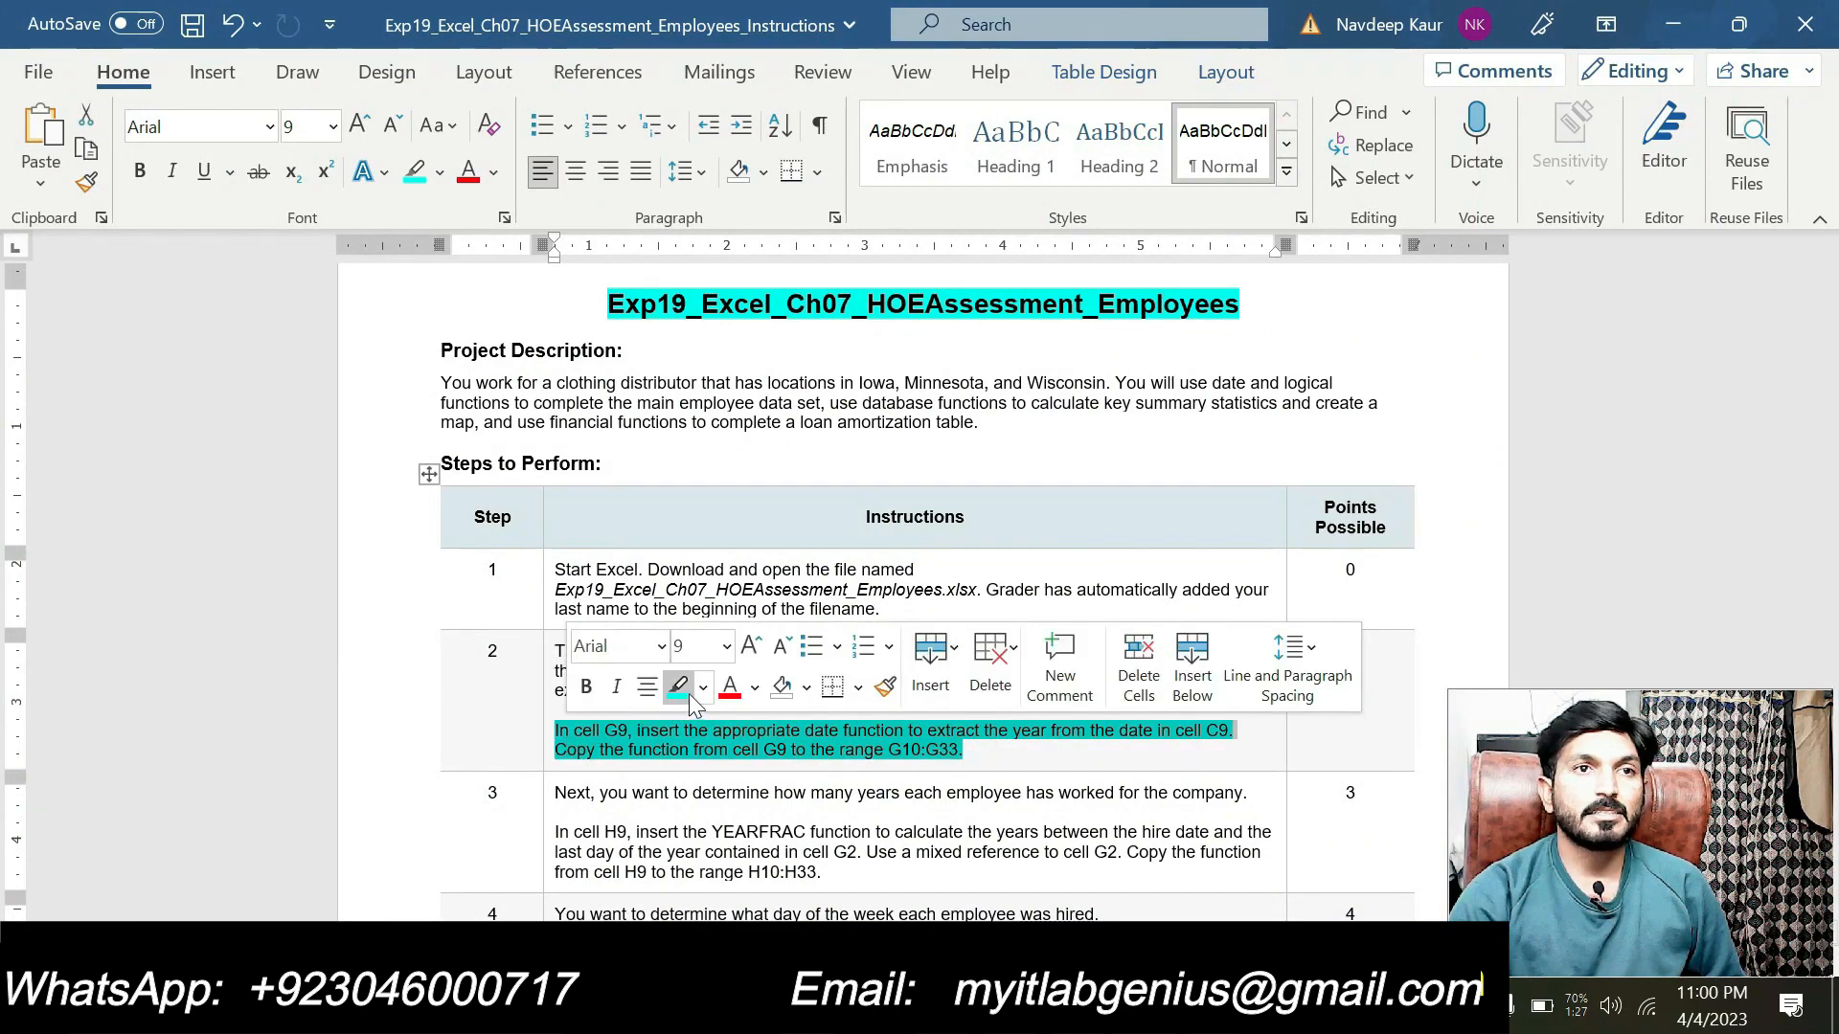
click(678, 687)
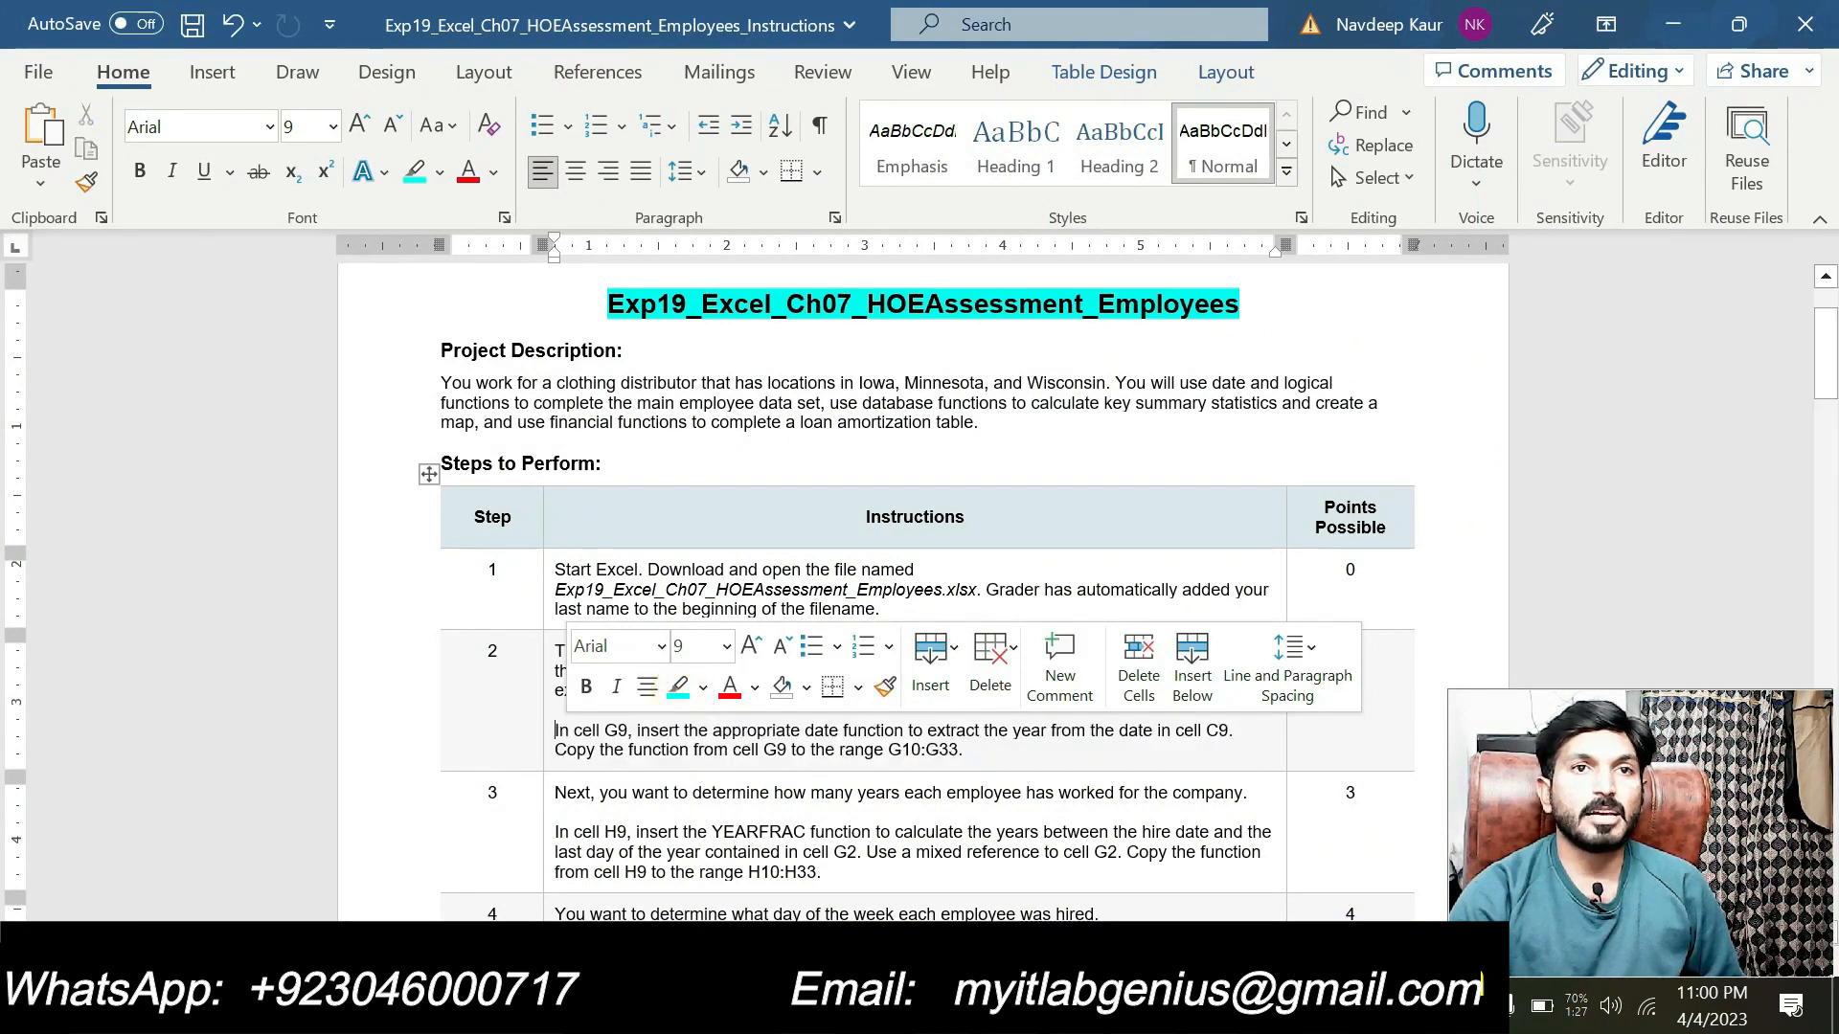
click(921, 796)
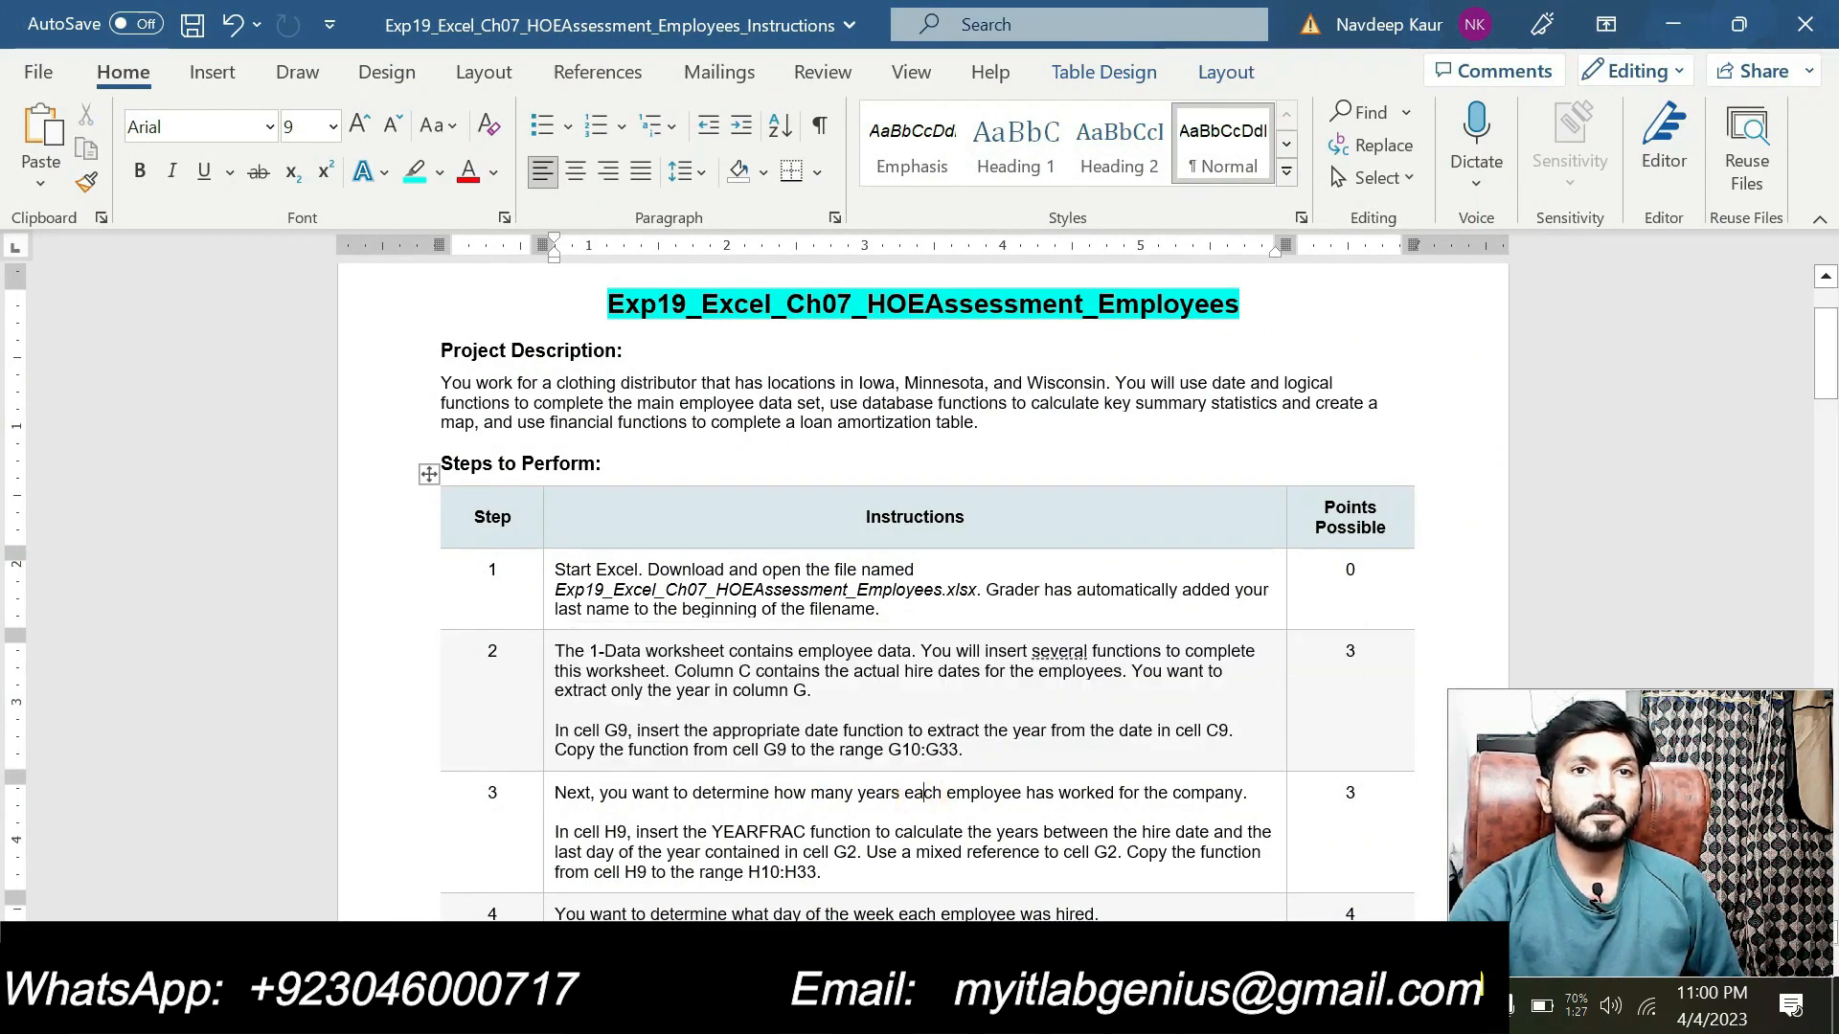
Highlight the step 3 instruction about the YEARFRAC function in cell H9 in turquoise.
drag(821, 872, 554, 832)
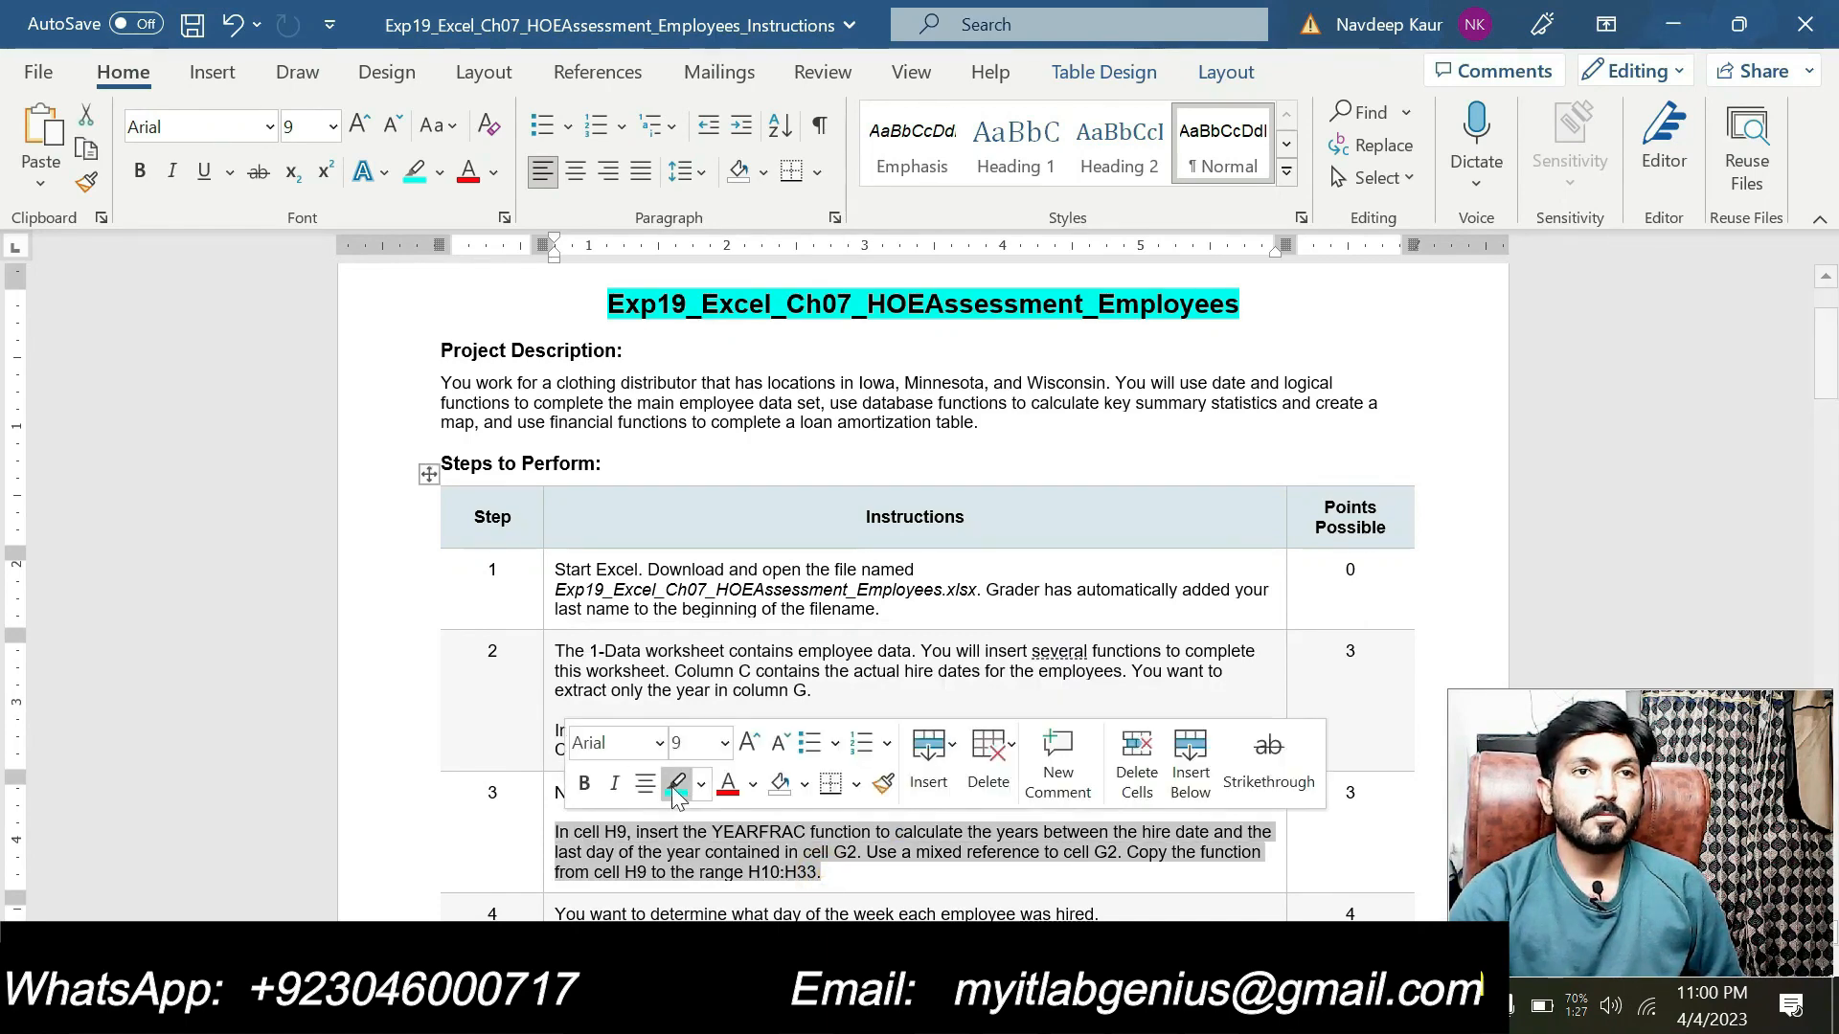
click(677, 784)
scroll(704, 790, down, 5)
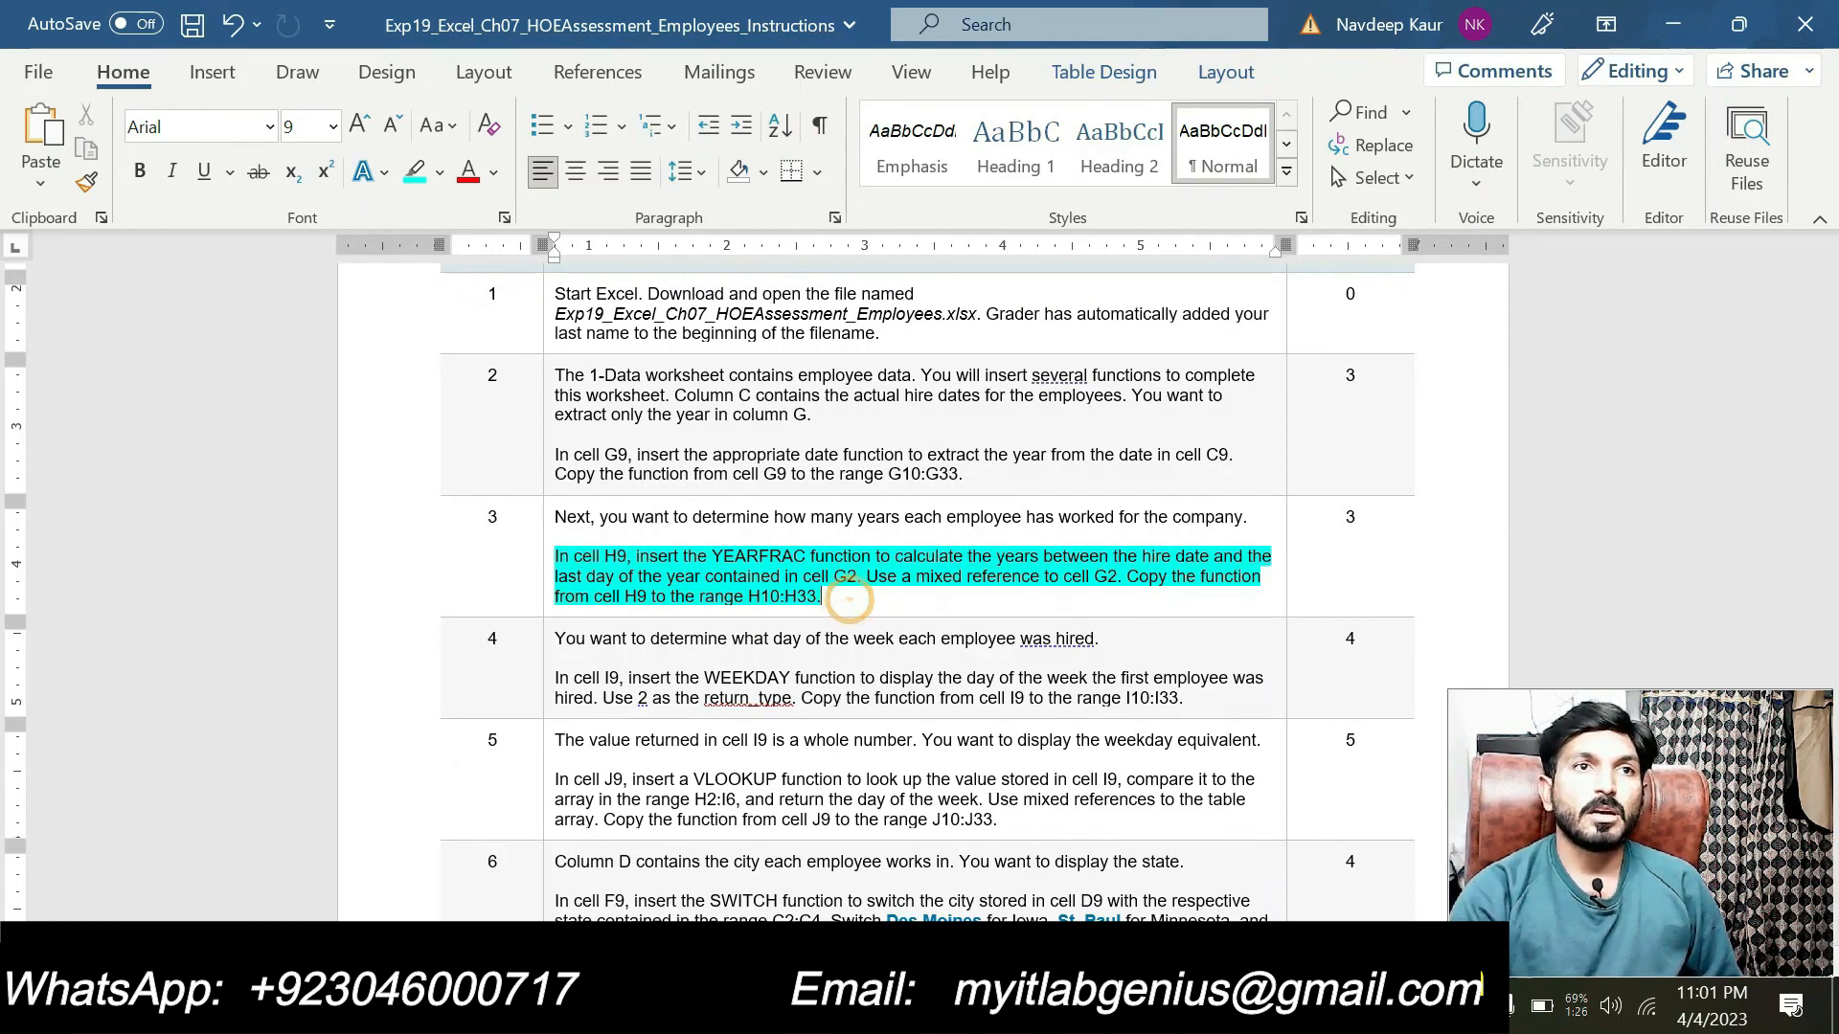
Switch to the Excel workbook and start a YEARFRAC function in cell H9 using the Function Arguments dialog.
click(900, 1007)
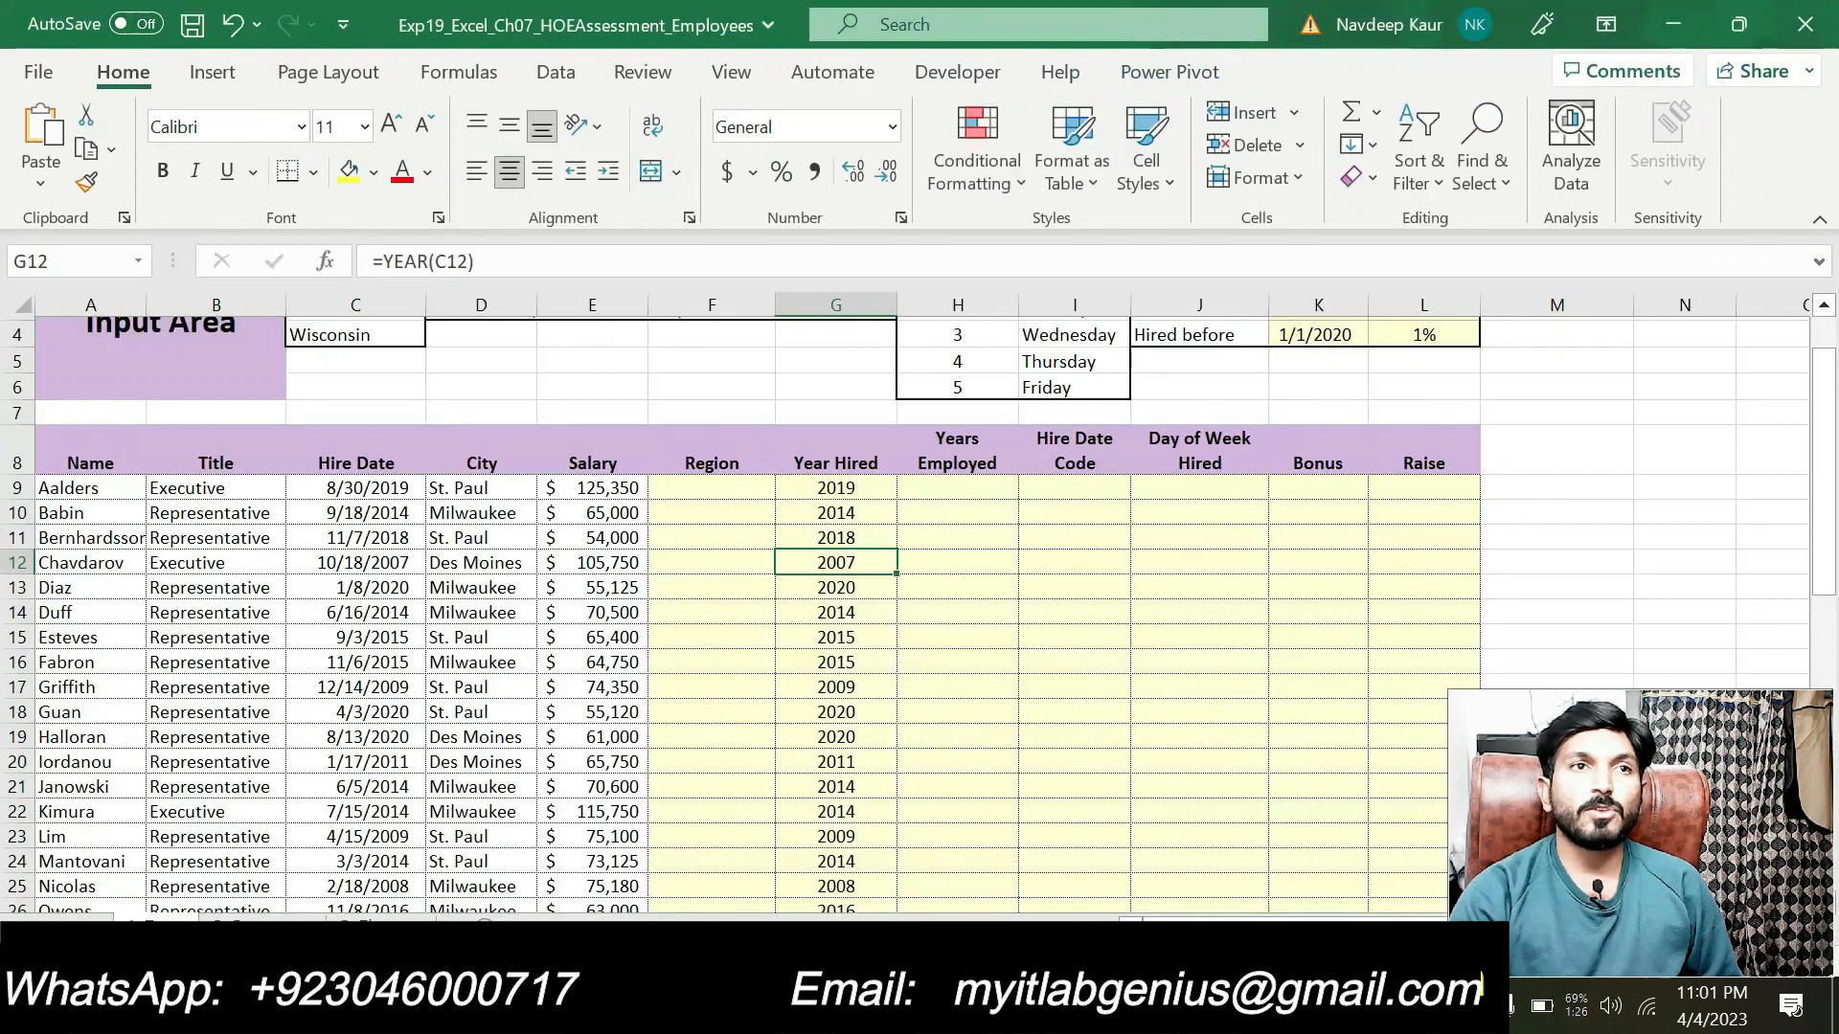
click(946, 490)
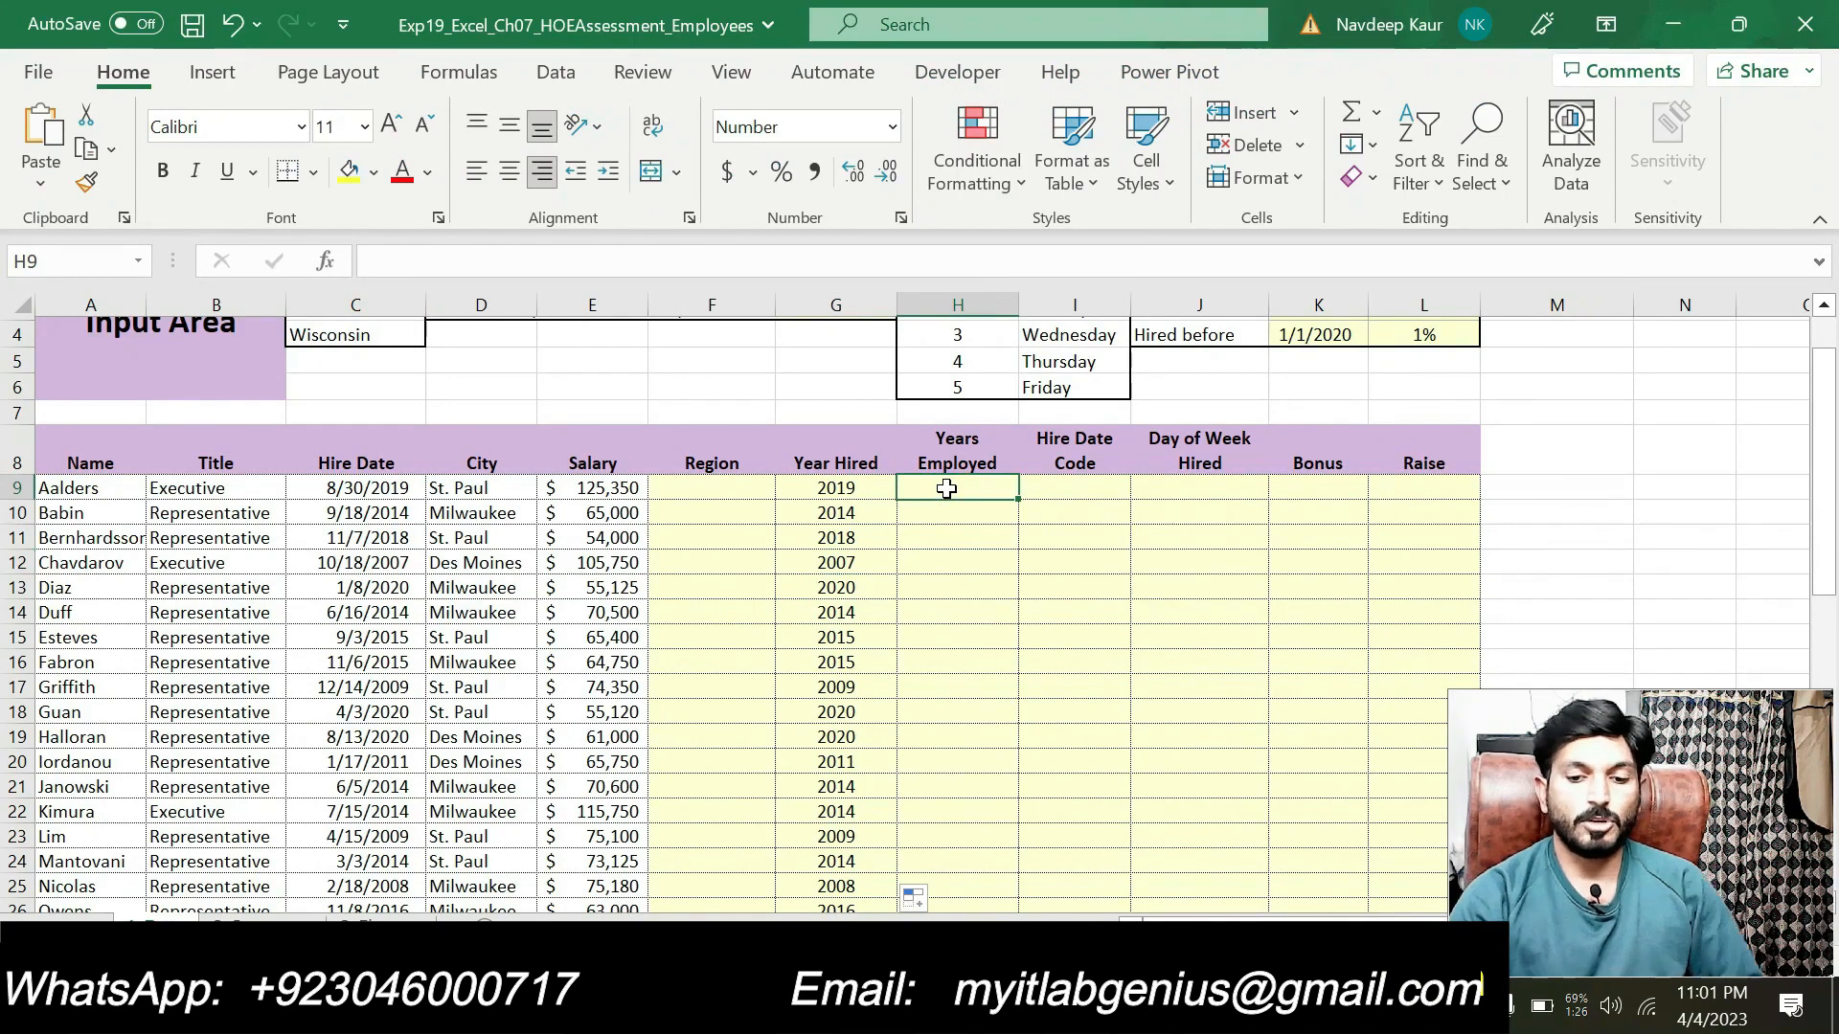
text(=year)
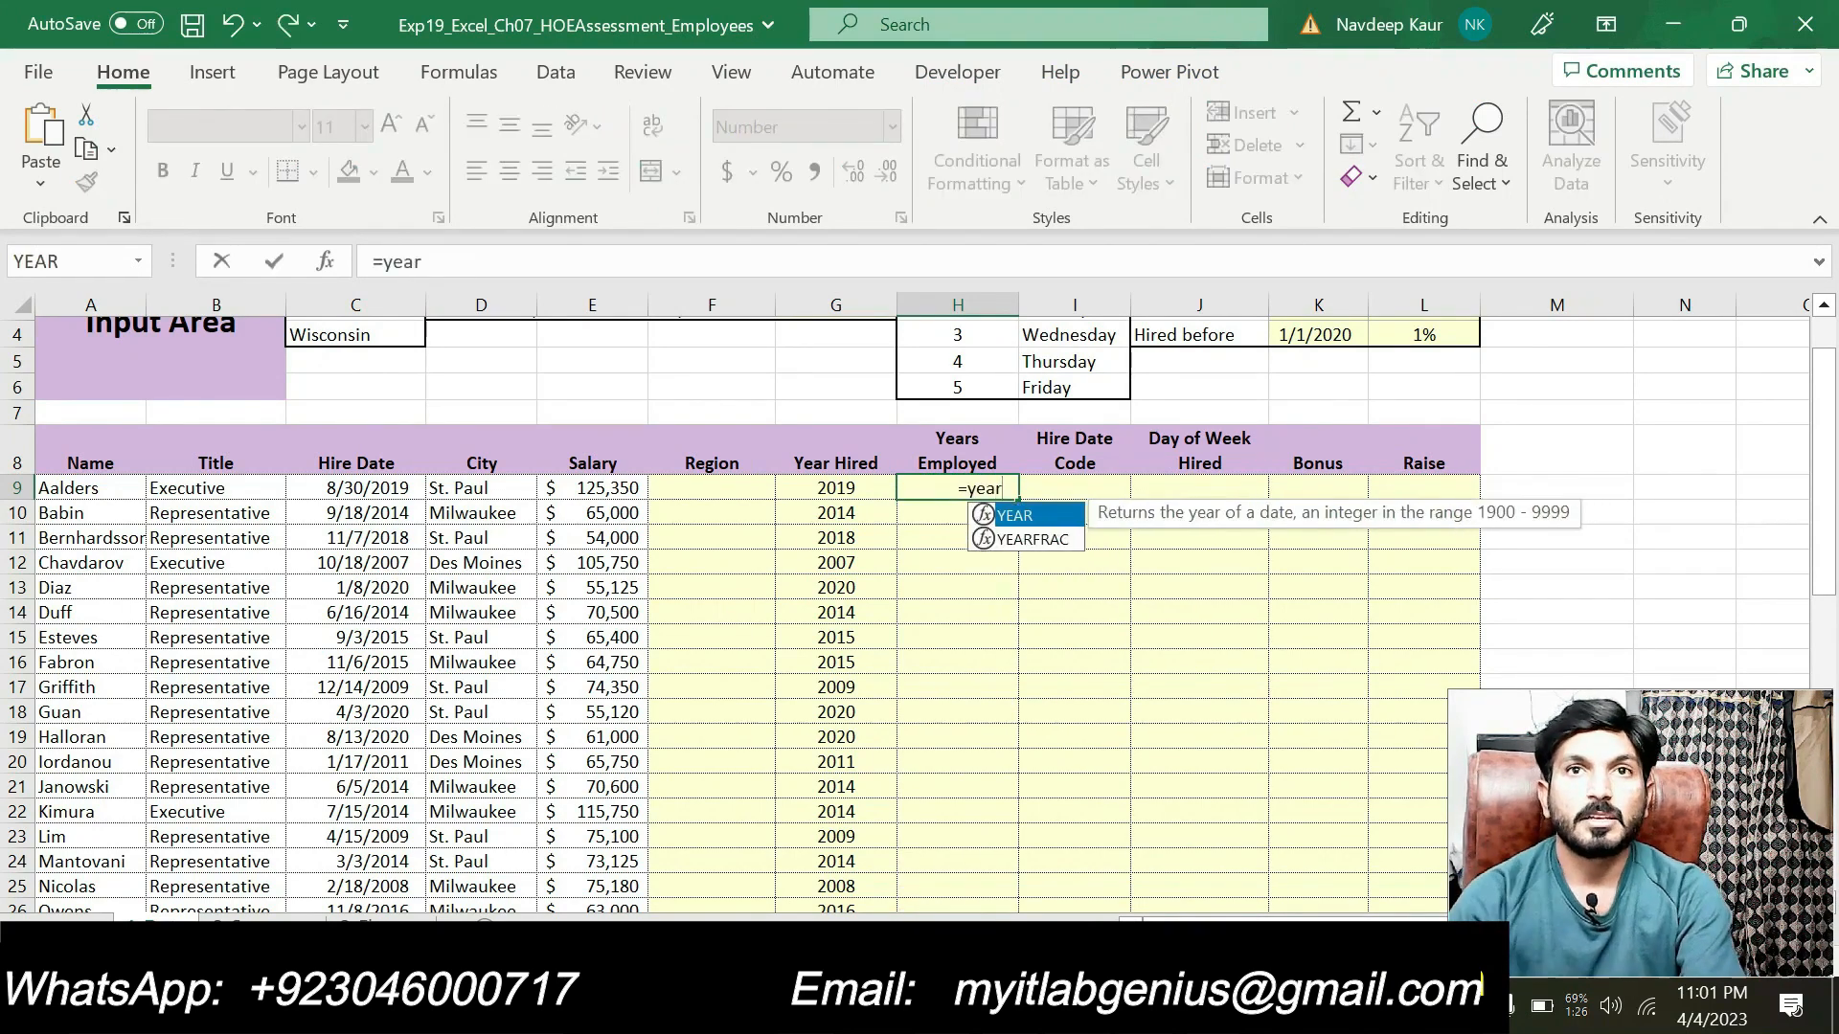
double_click(1033, 539)
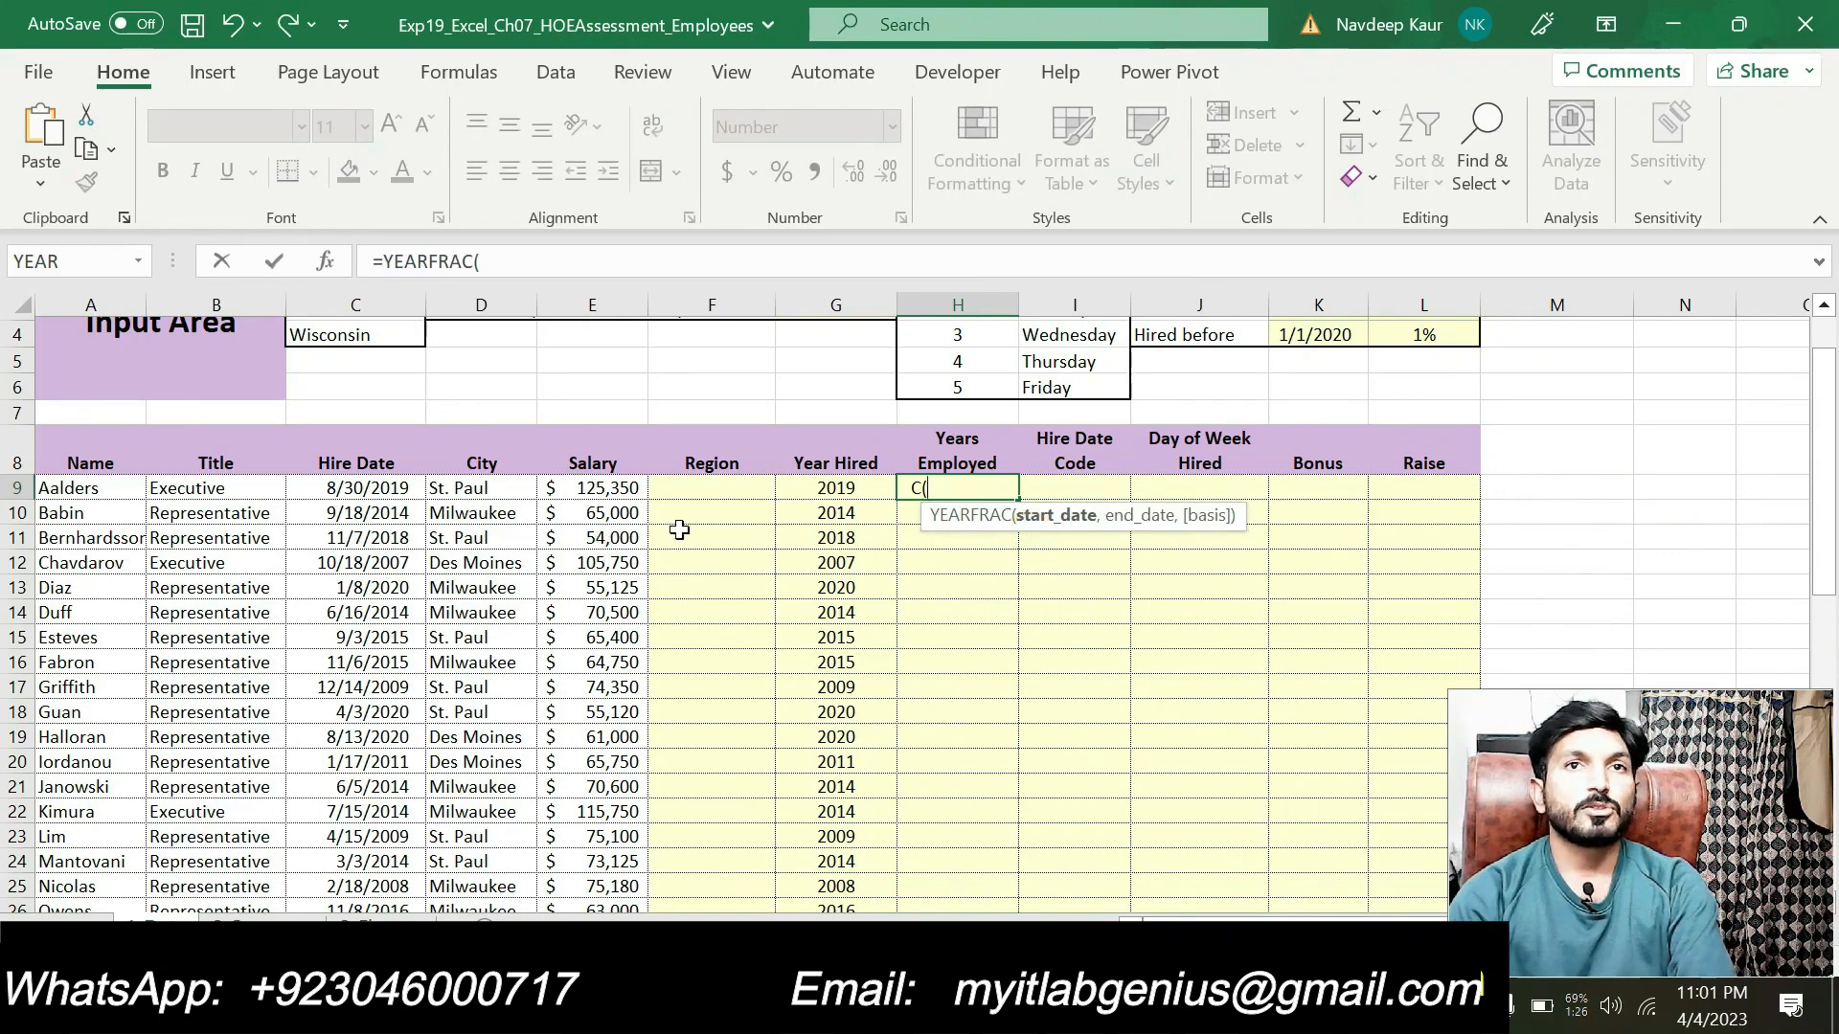
click(325, 260)
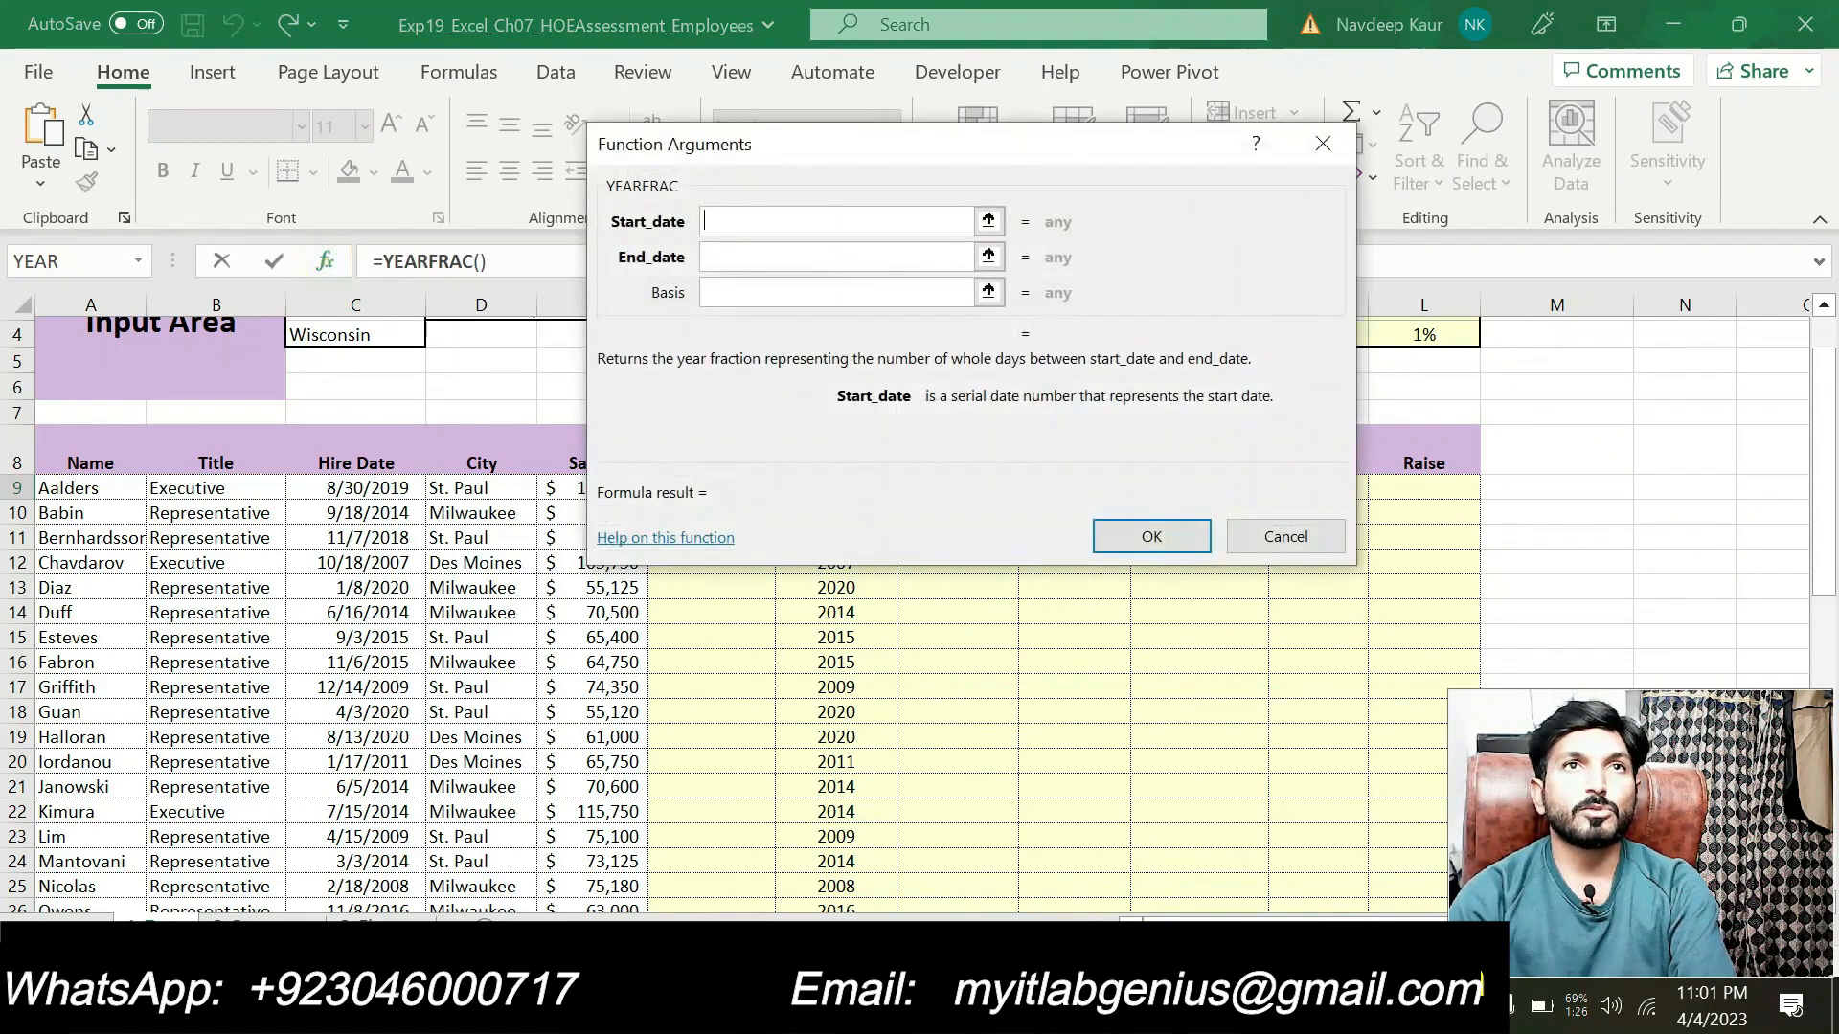
drag(875, 144, 1023, 244)
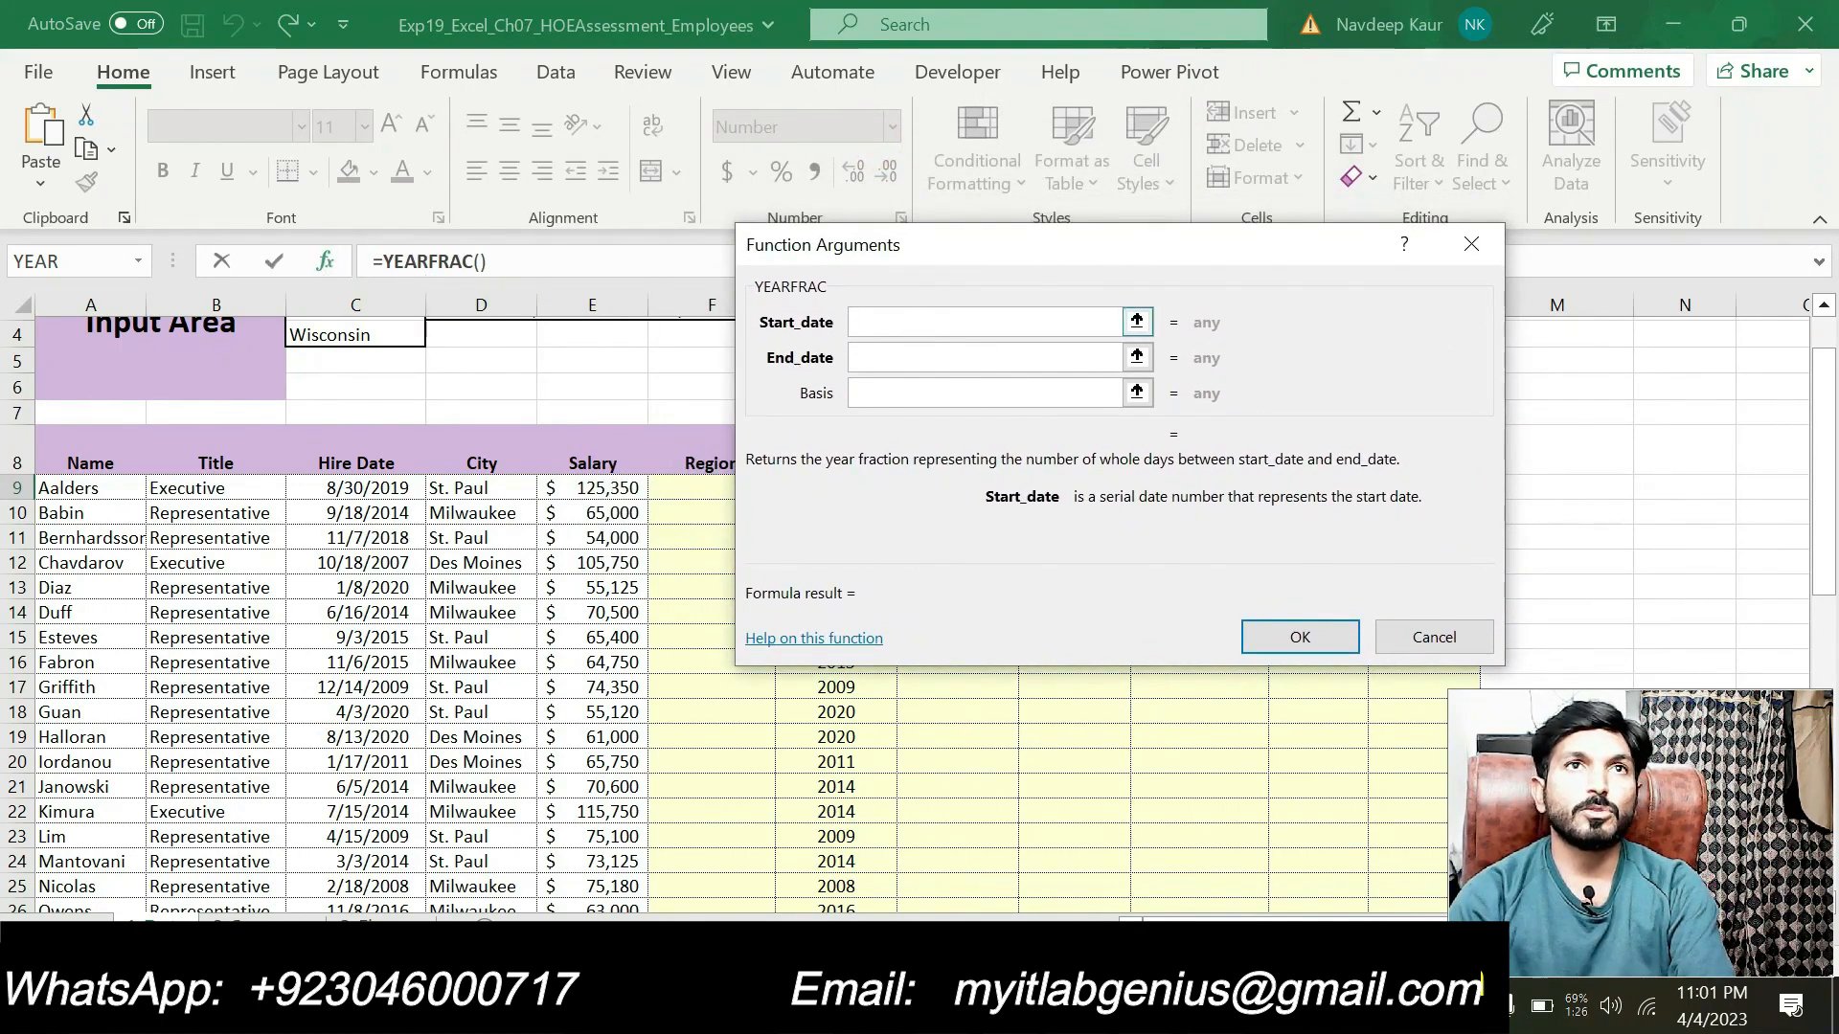
Recheck the highlighted Word instruction and set the YEARFRAC start date to the hire date in C9.
click(895, 321)
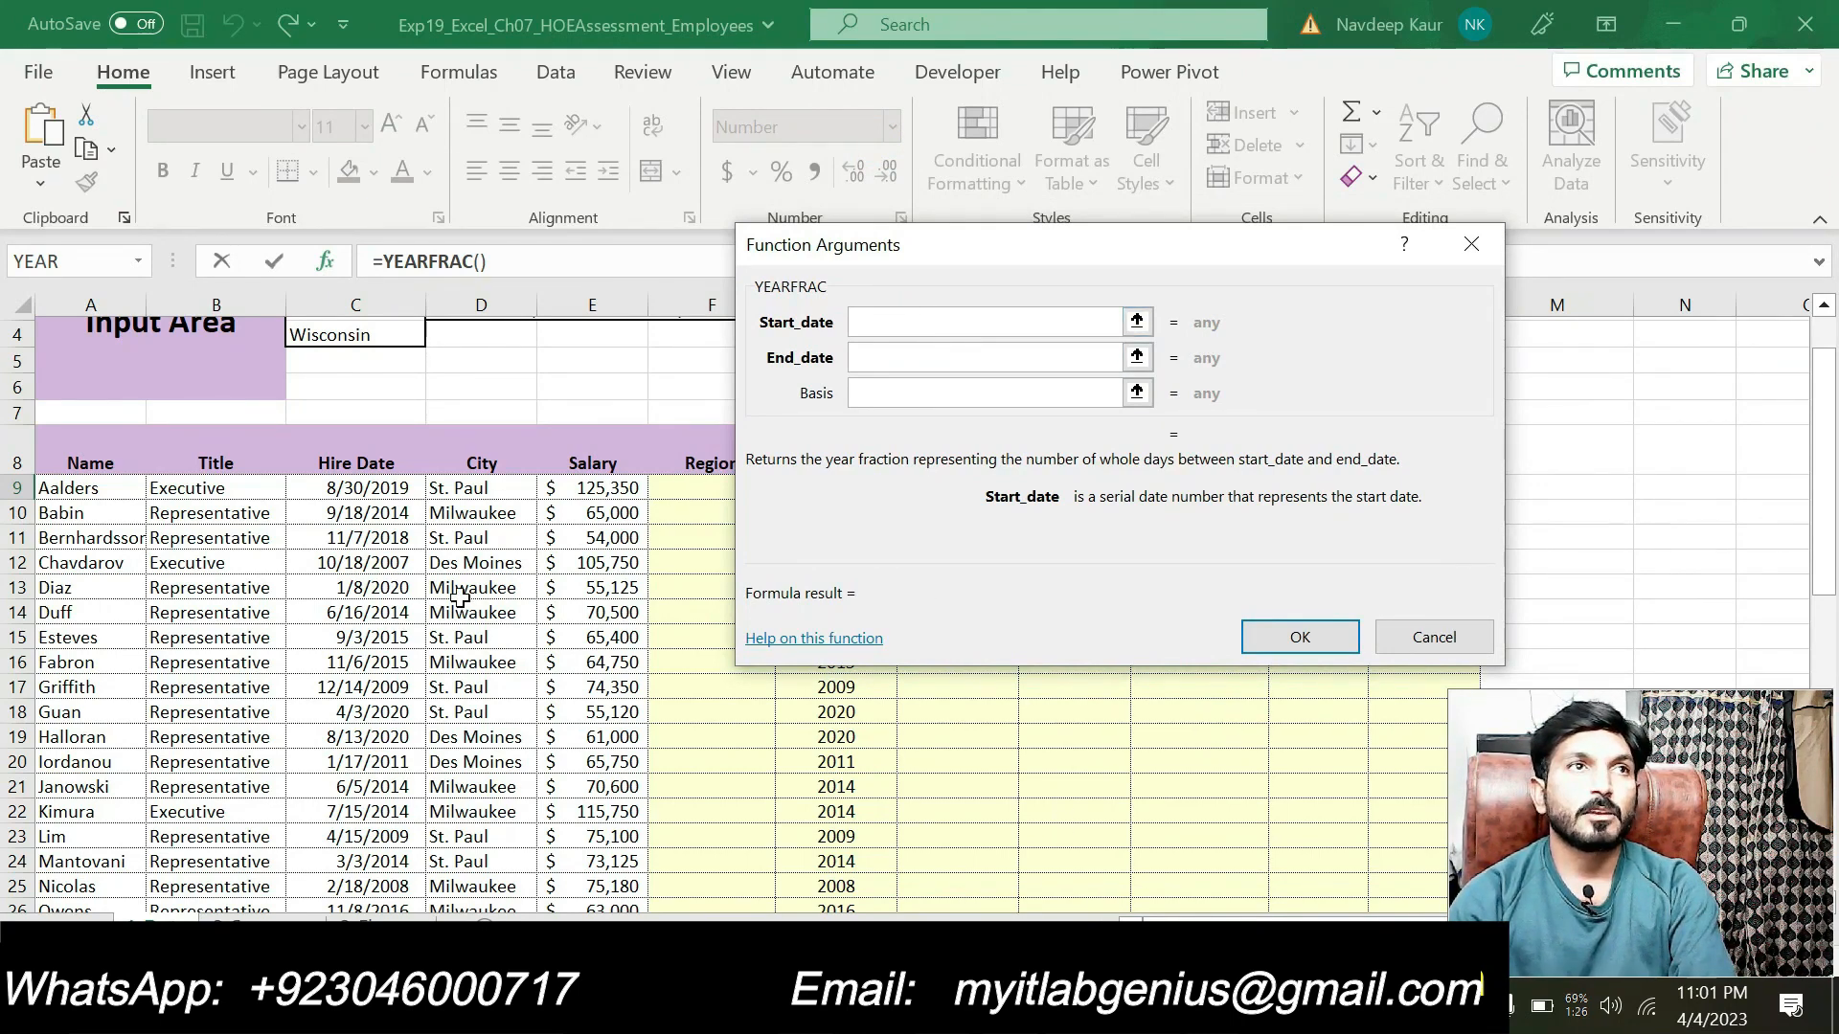
key(alt+Tab)
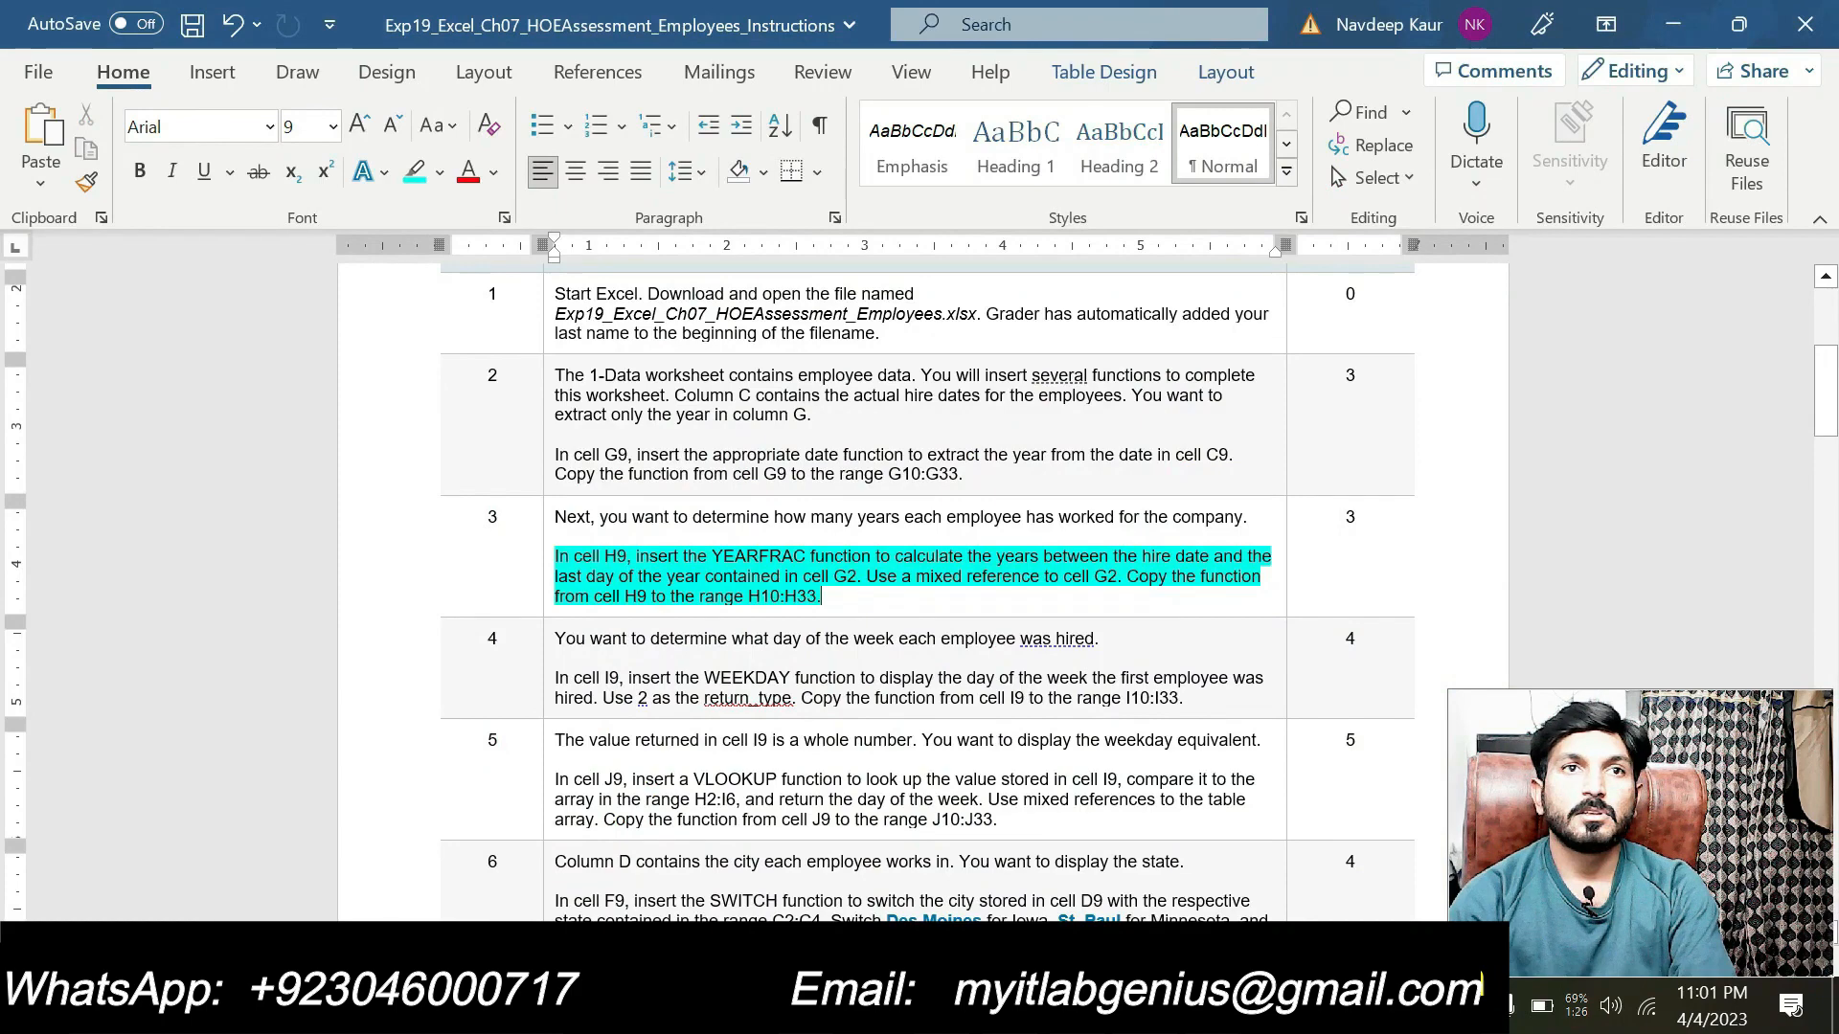
key(alt+Tab)
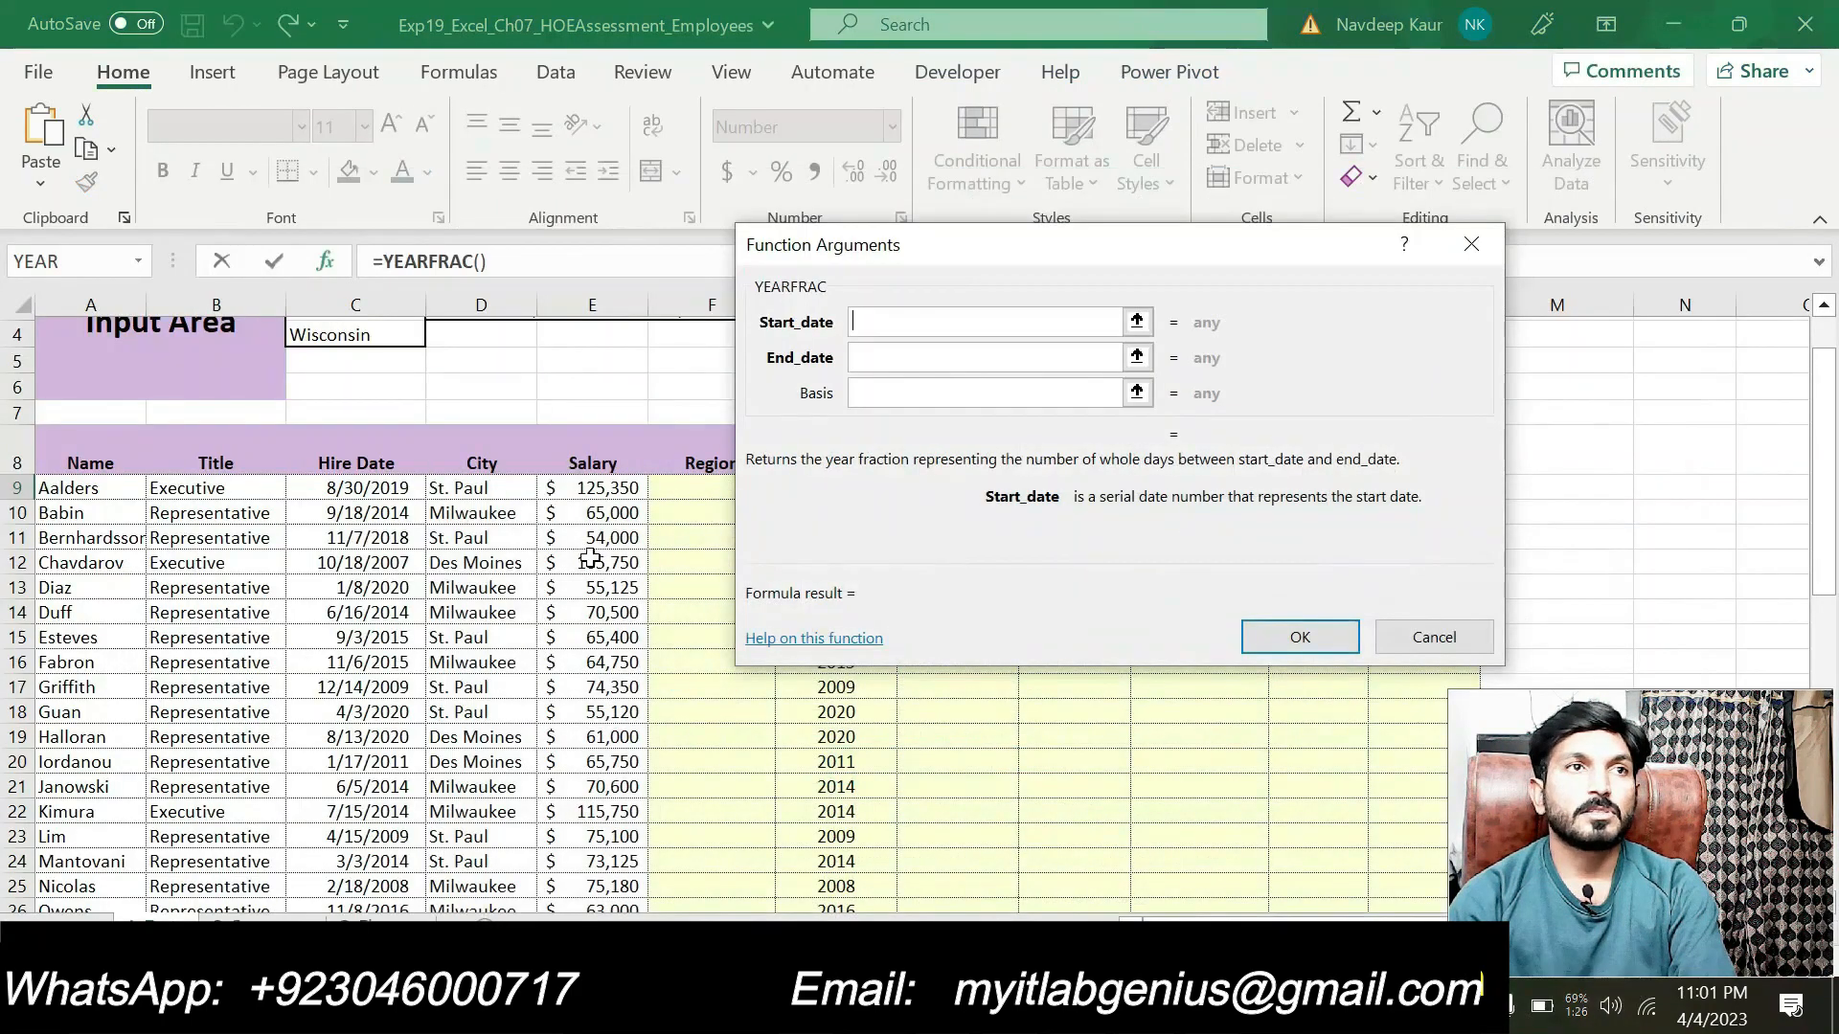
click(372, 494)
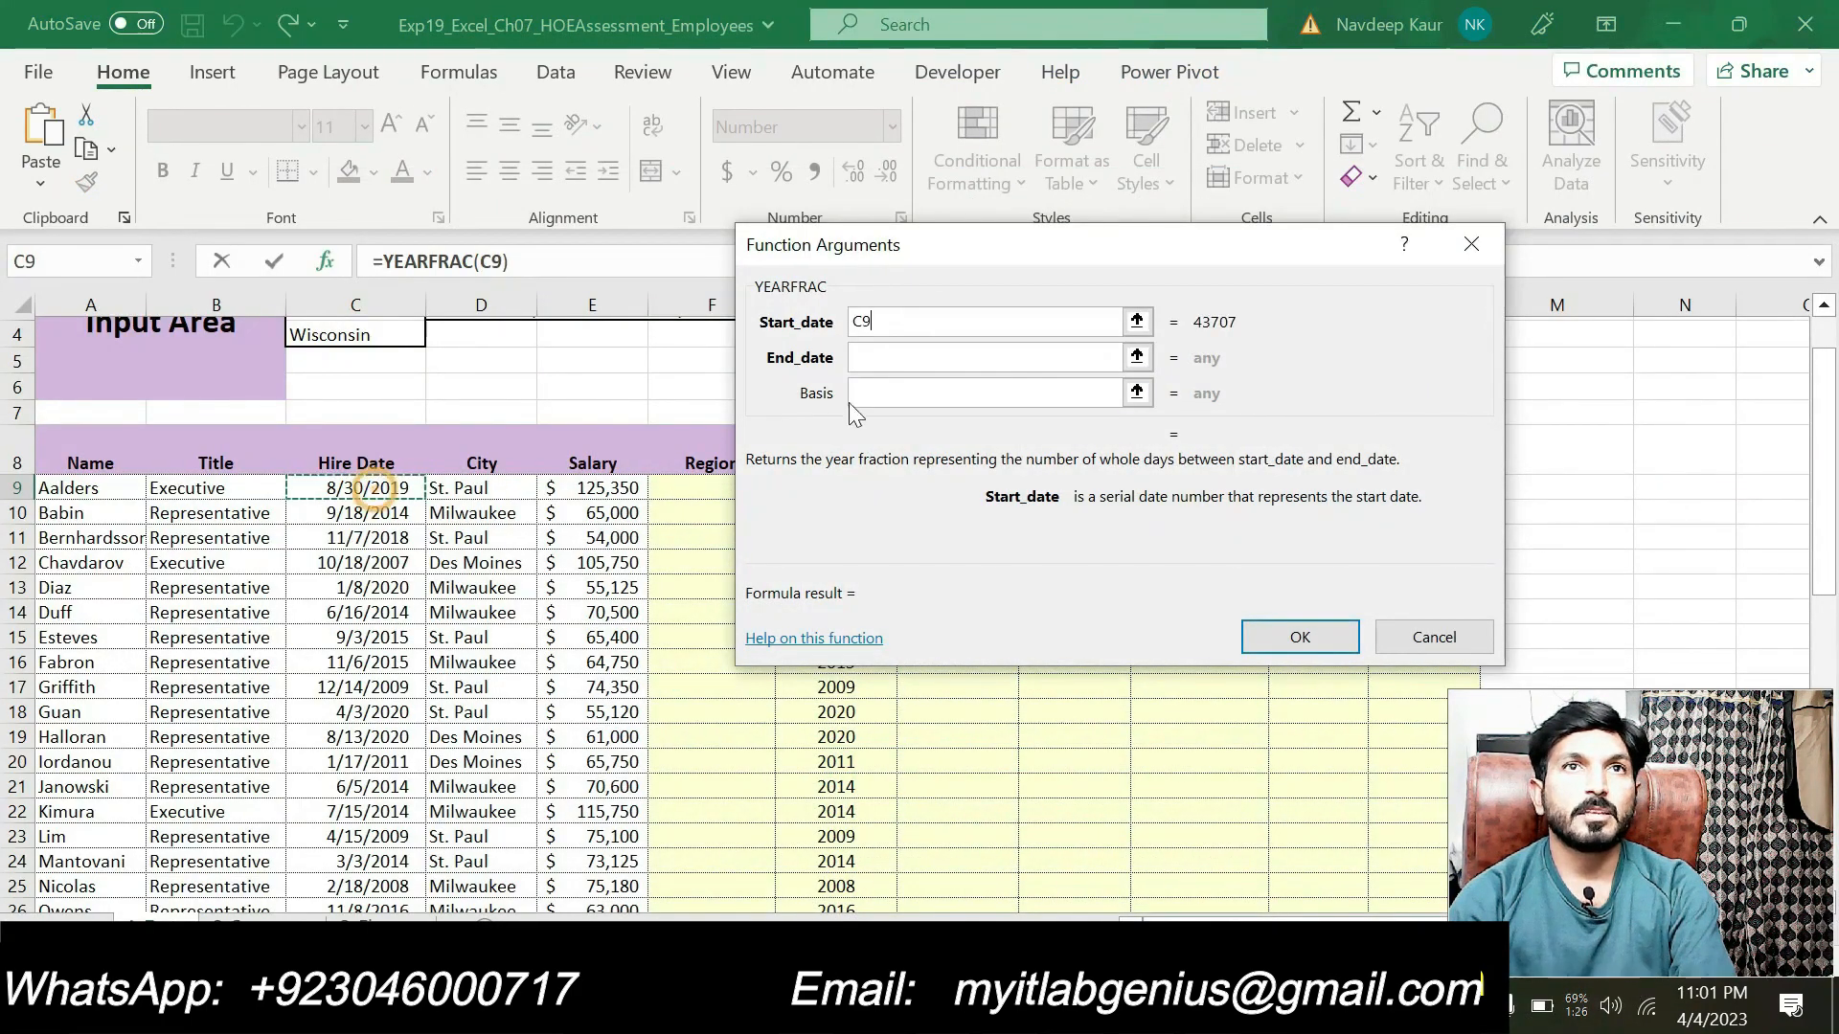
Set the YEARFRAC end date to the last day of year as $G$2 and enter the function in H9.
key(Tab)
scroll(680, 467, up, 1)
drag(889, 254, 756, 519)
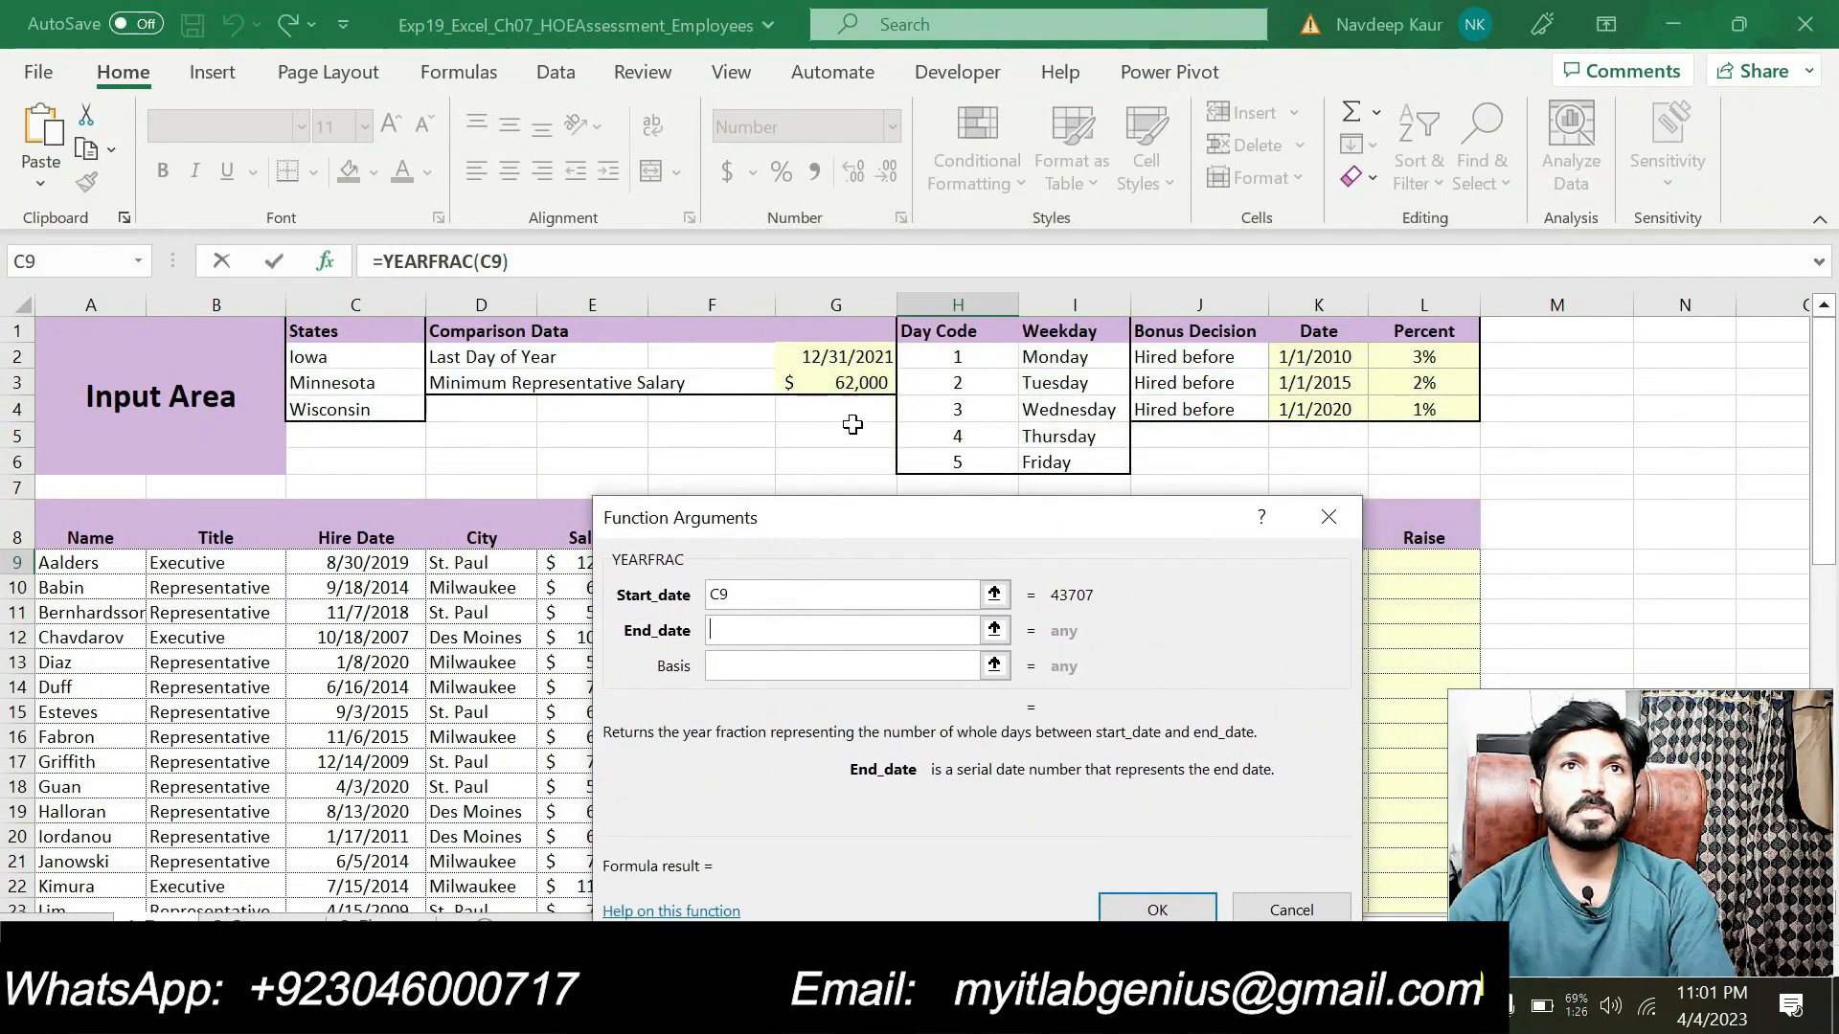
click(867, 361)
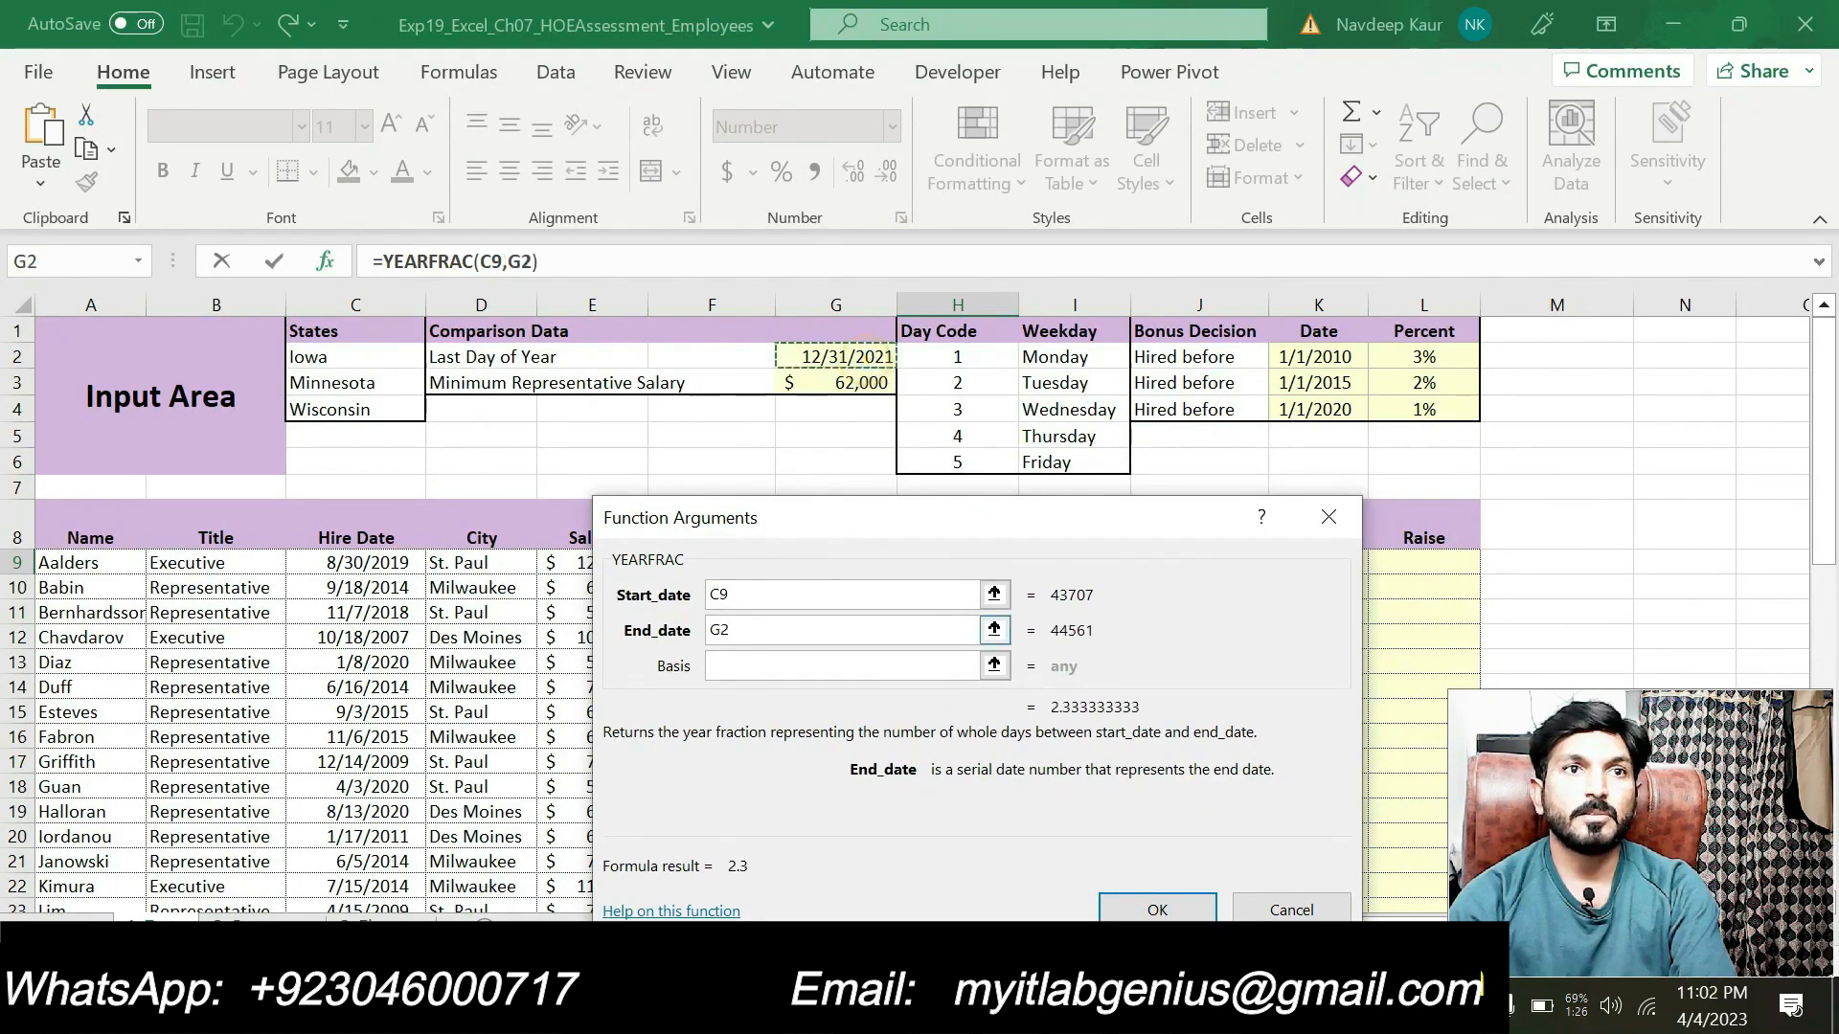
click(718, 630)
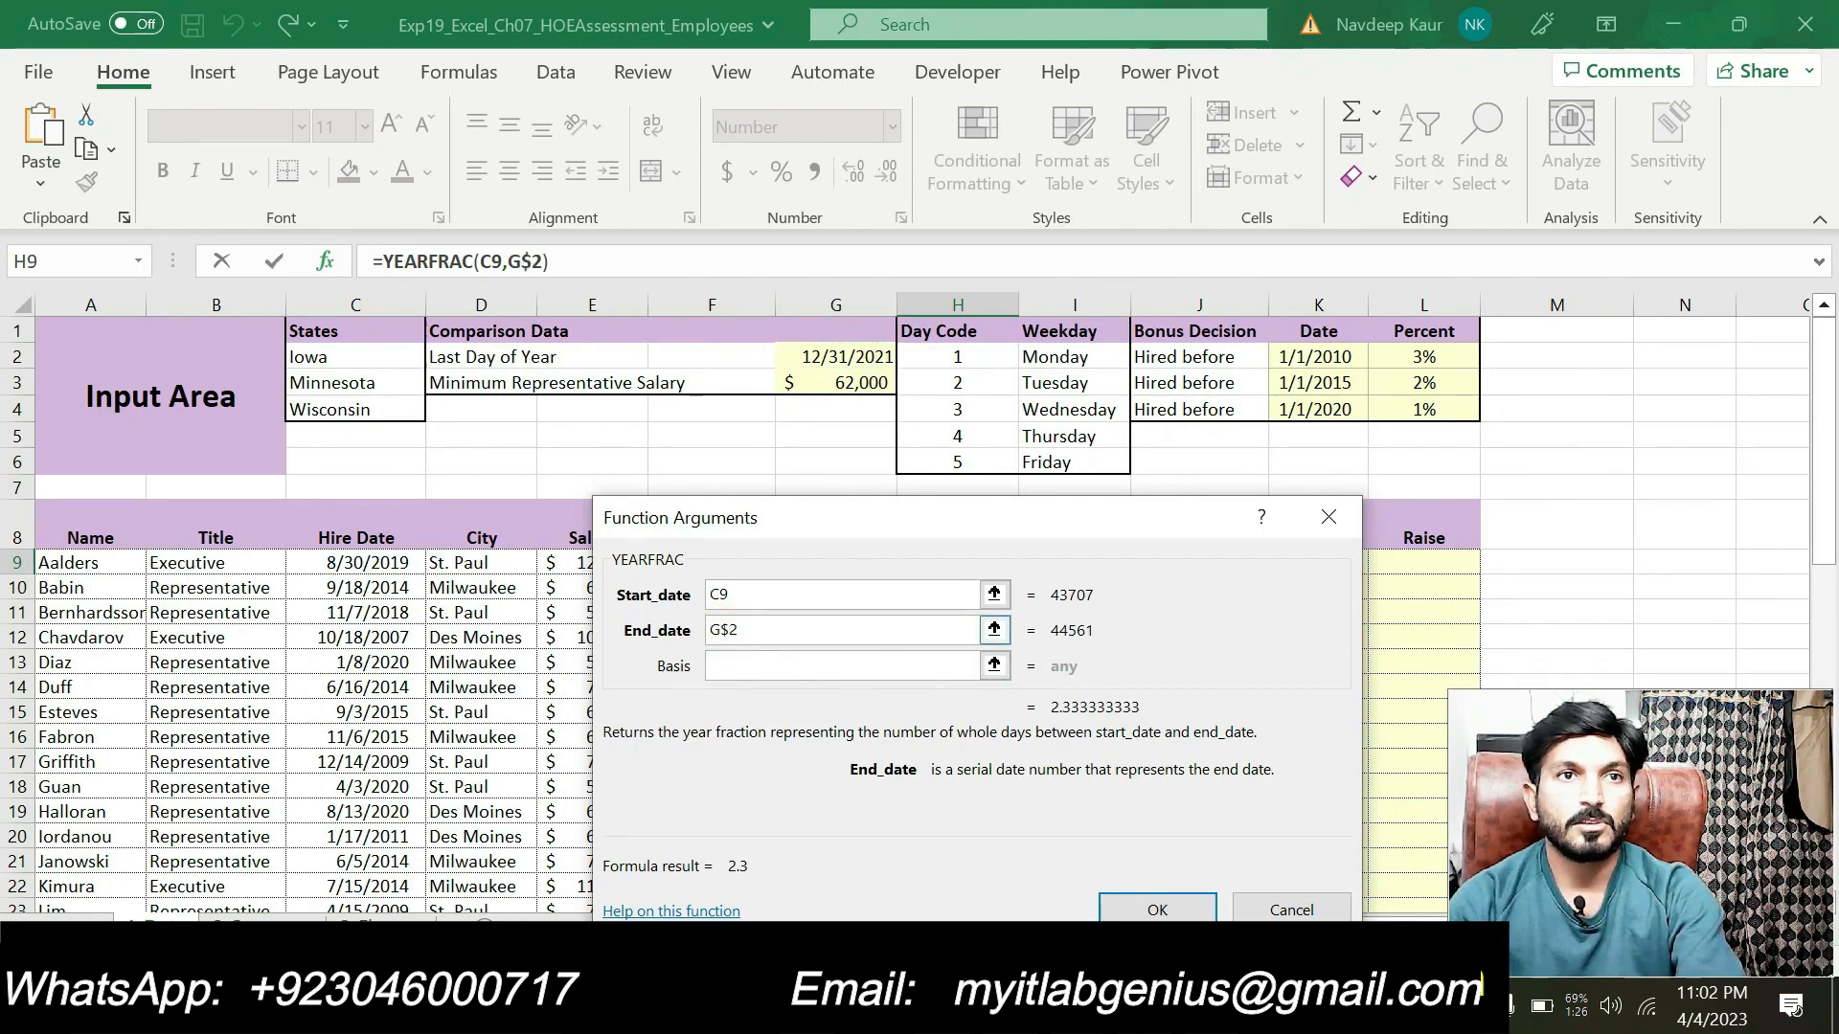
click(710, 630)
text($)
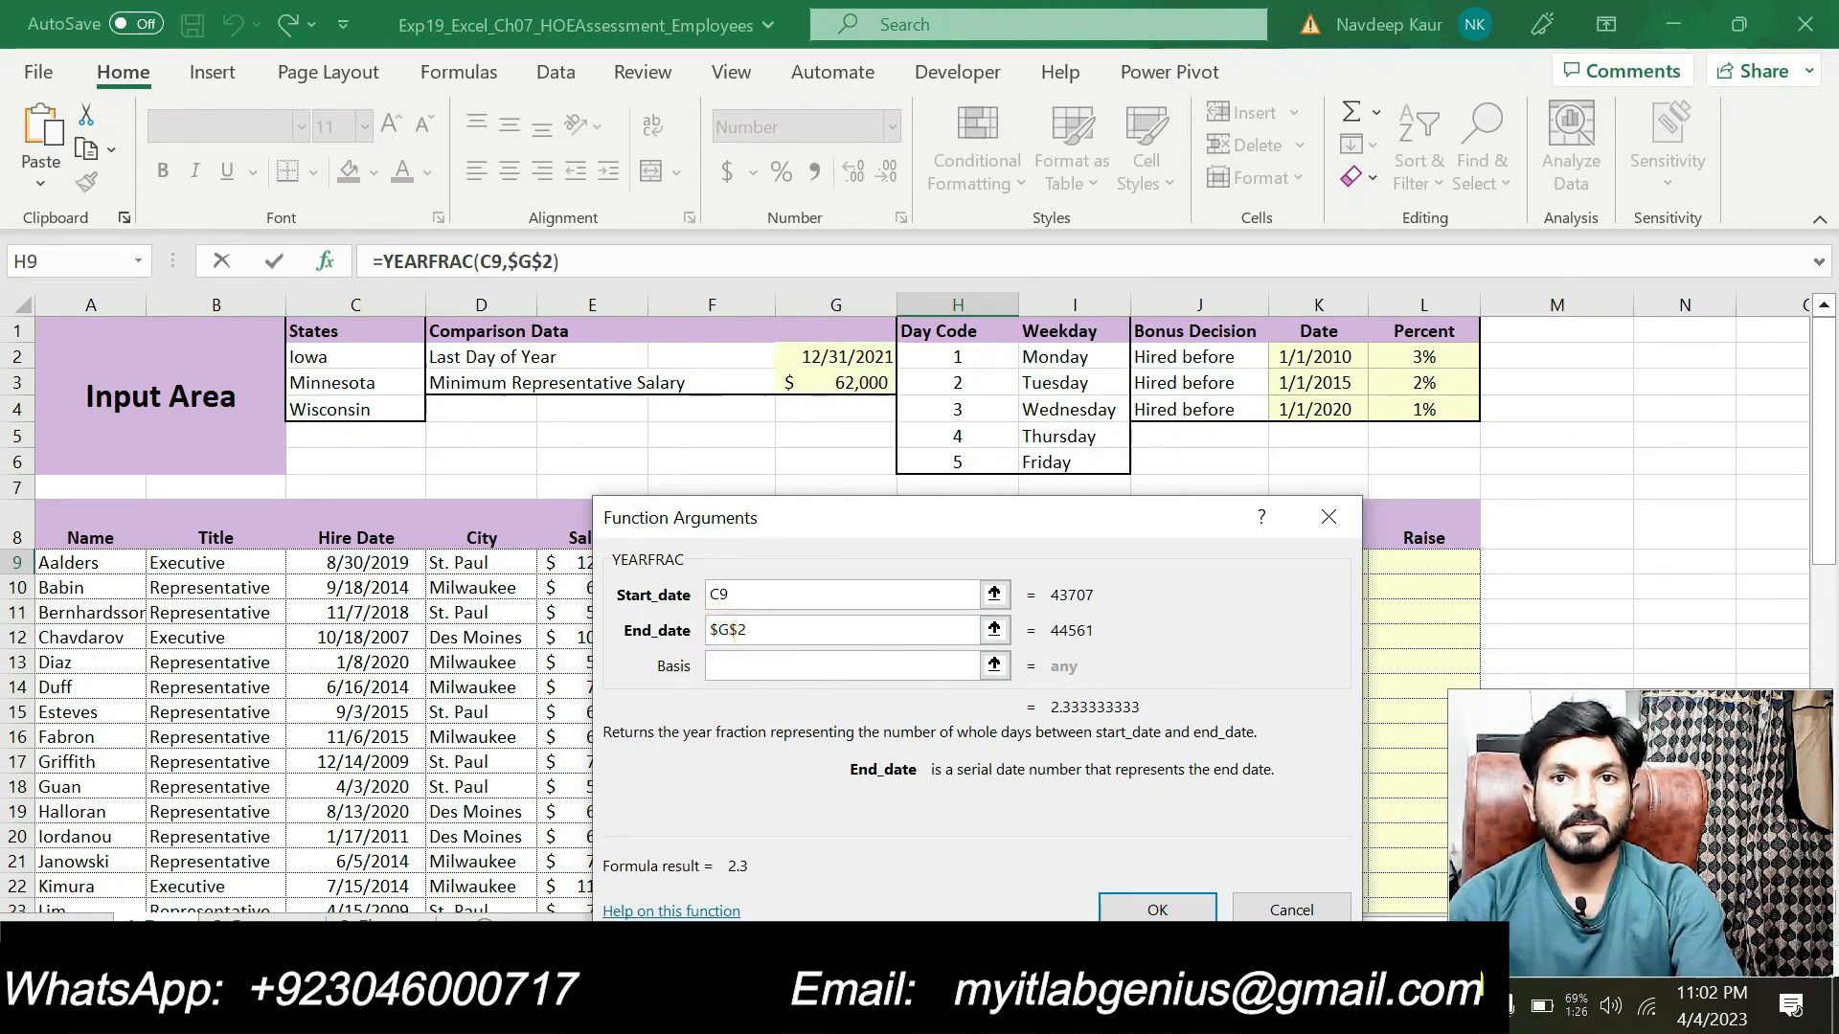
click(1157, 908)
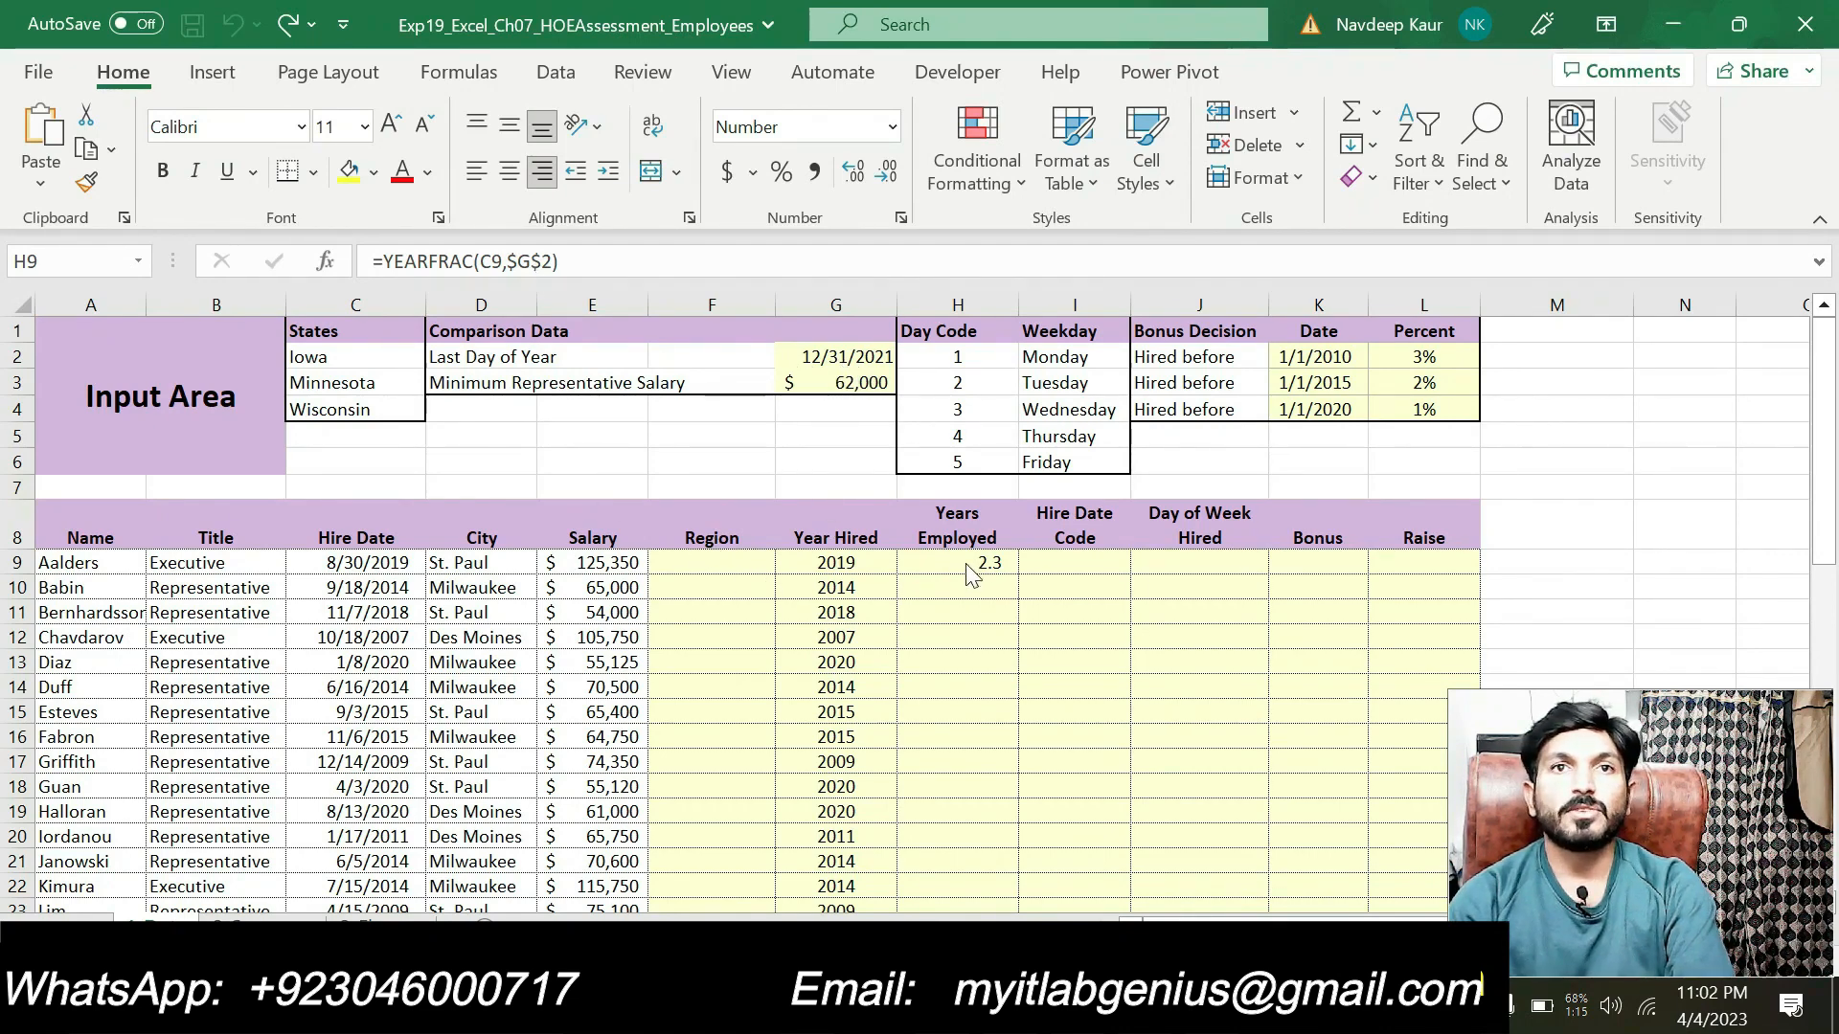
Copy the YEARFRAC formula from H9 down the Years Employed column to H33 and inspect the filled rows.
double_click(1017, 574)
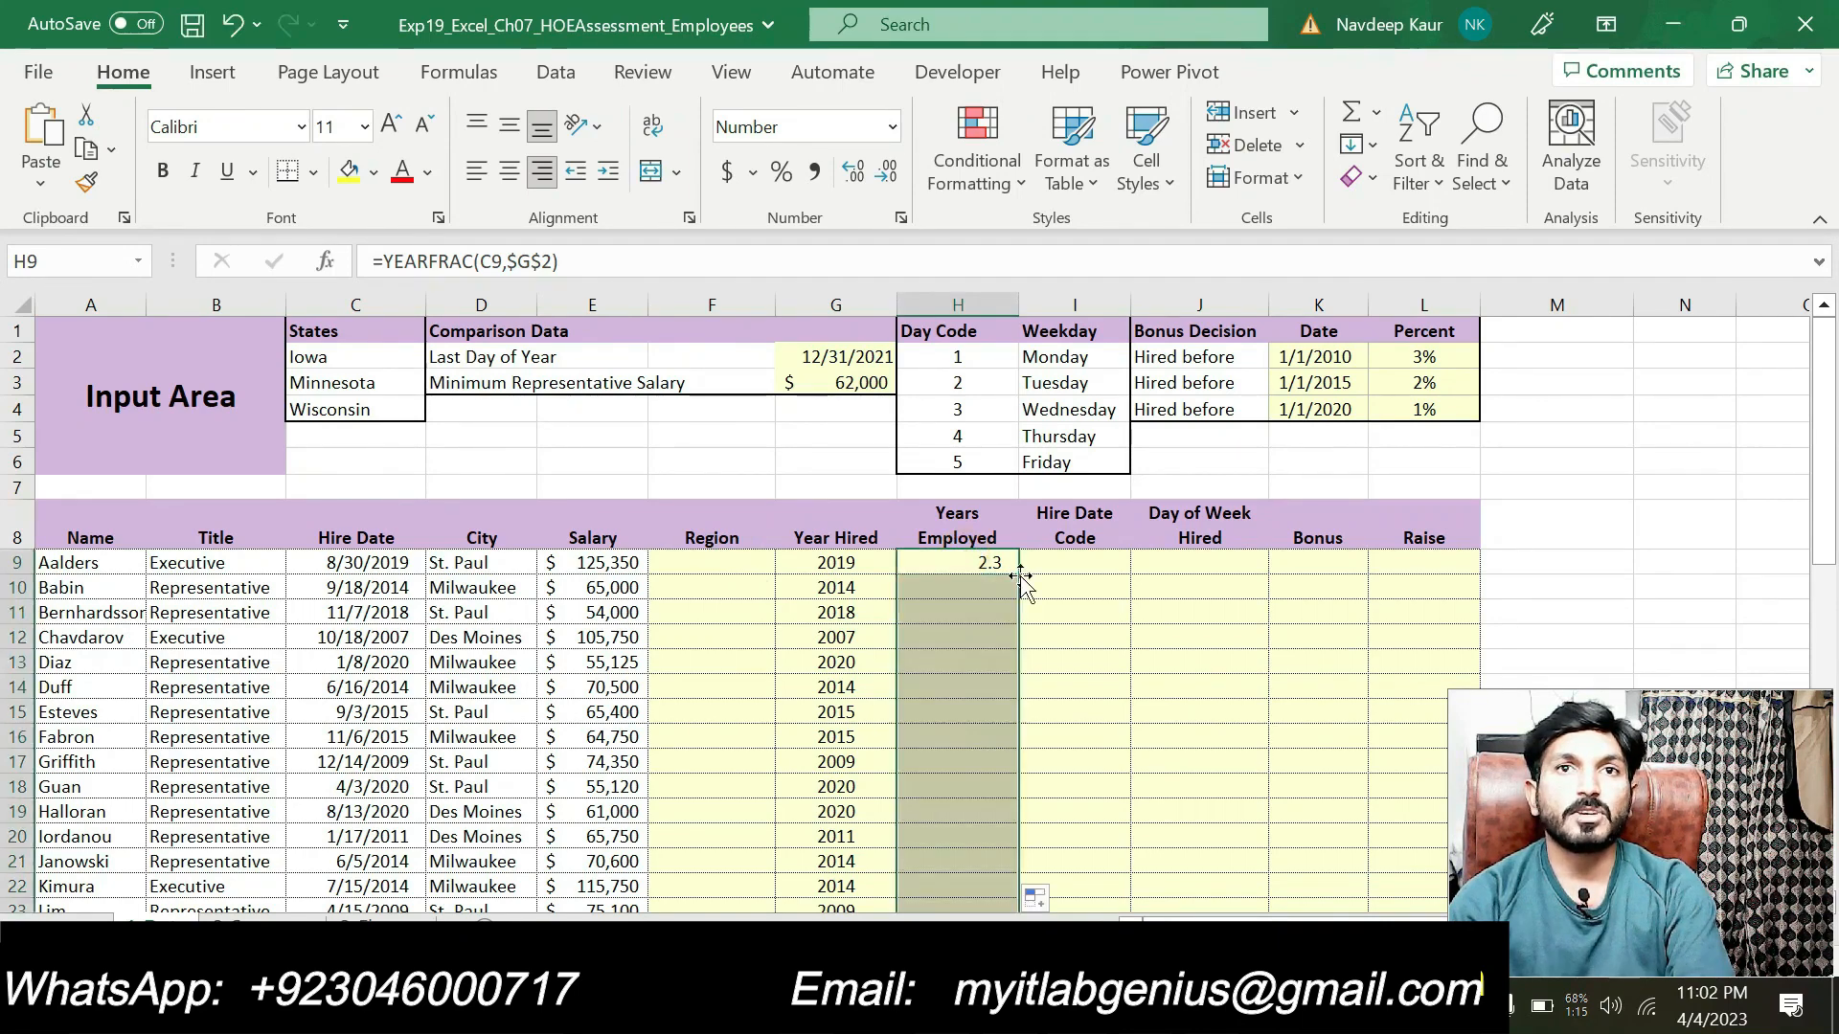
scroll(968, 623, down, 7)
scroll(967, 628, up, 6)
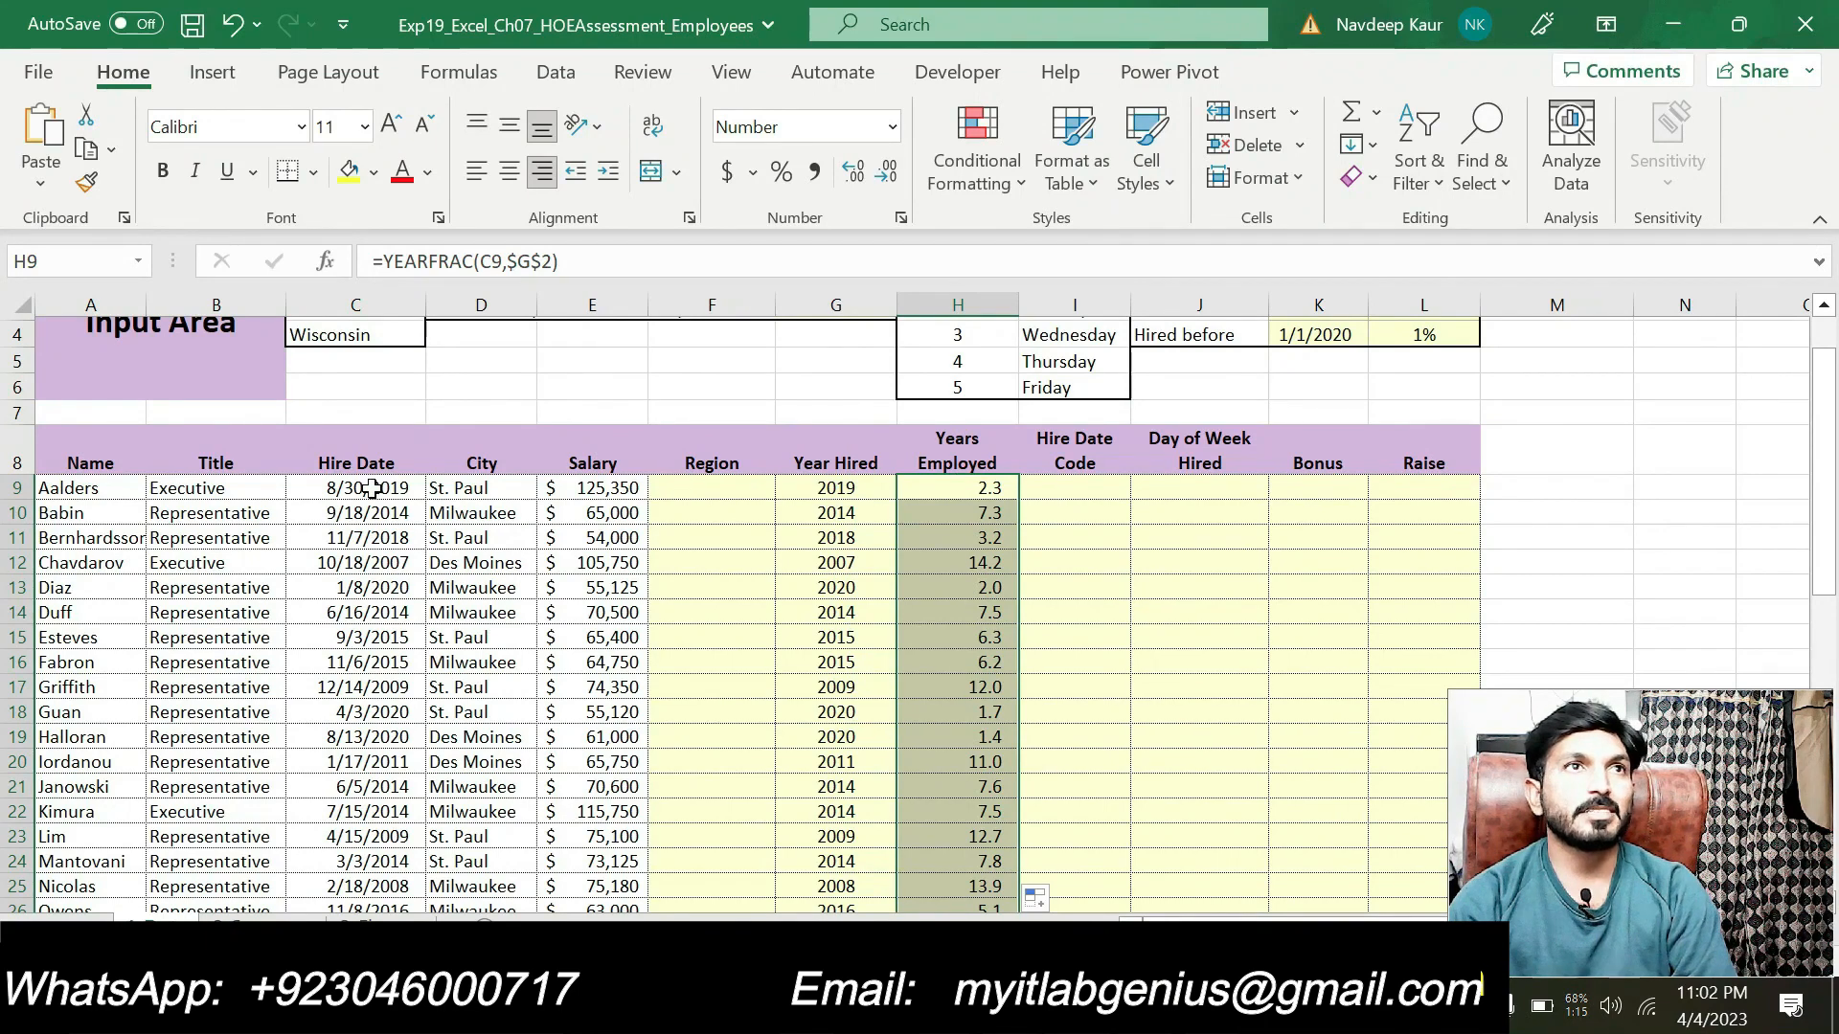
scroll(511, 468, up, 1)
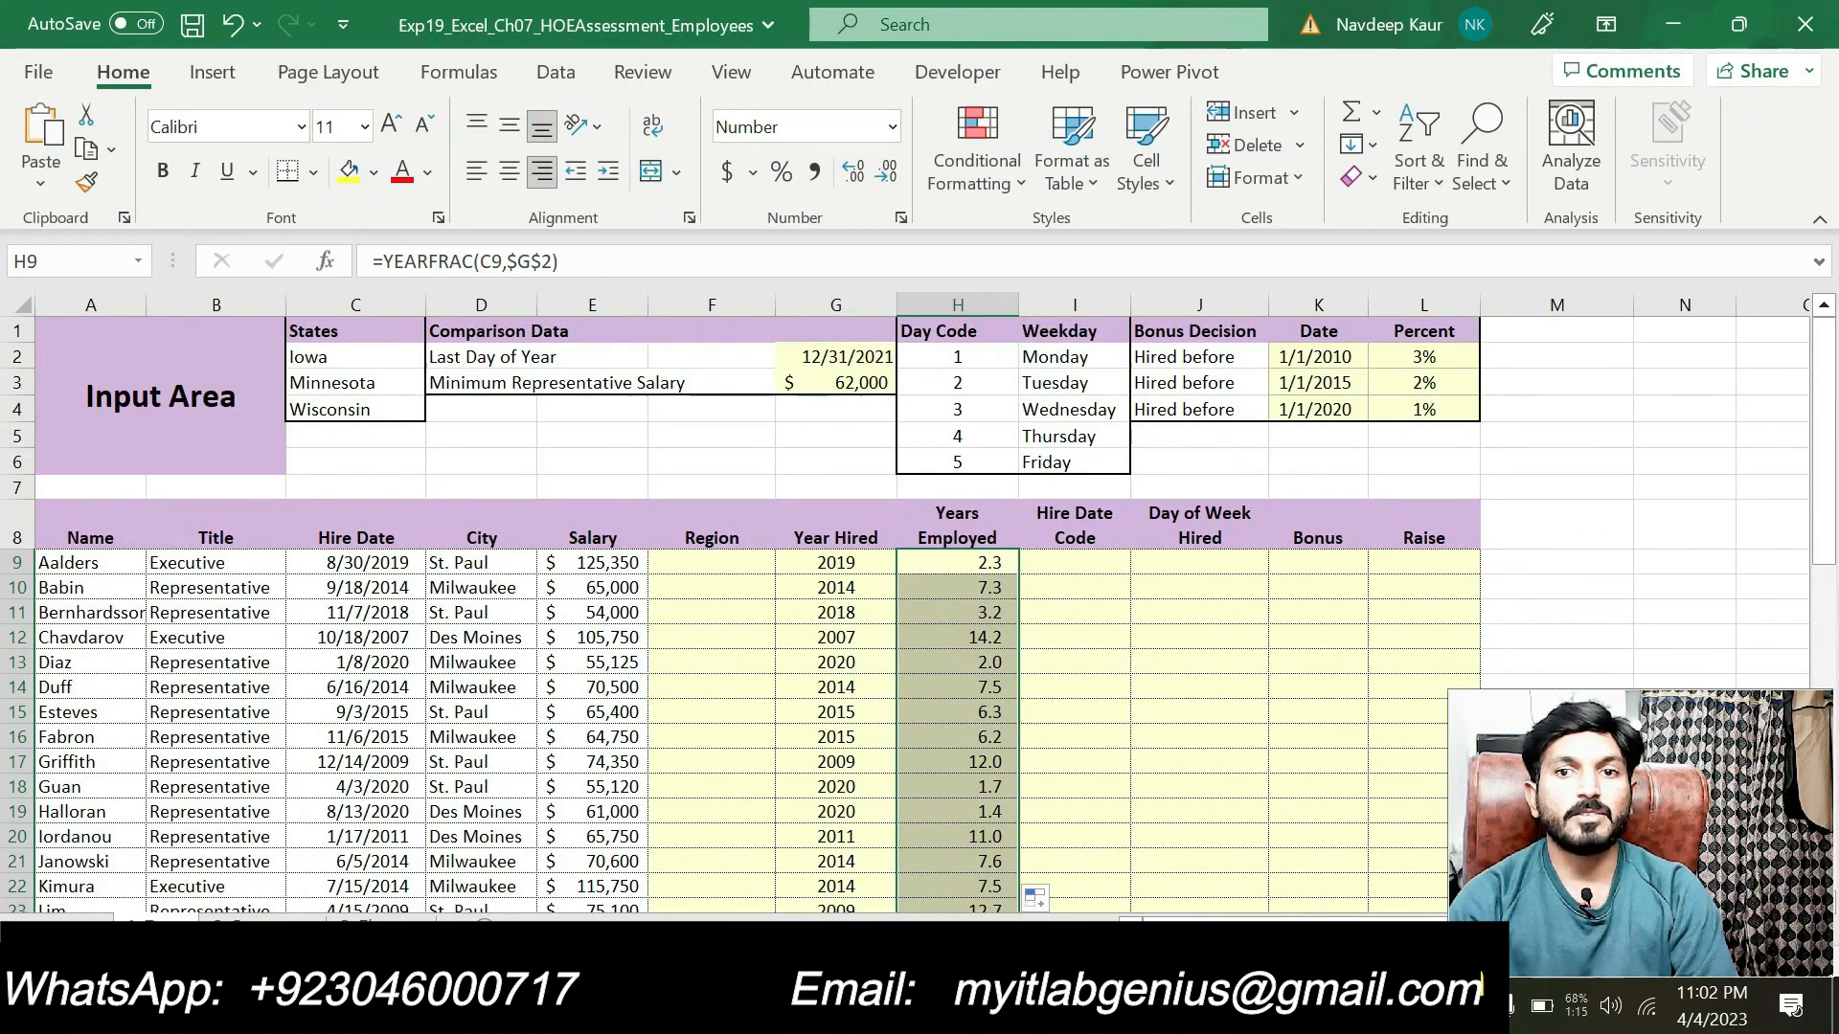
Switch to the Word instructions and remove the turquoise highlight from the step 3 text about cell H9.
key(alt+Tab)
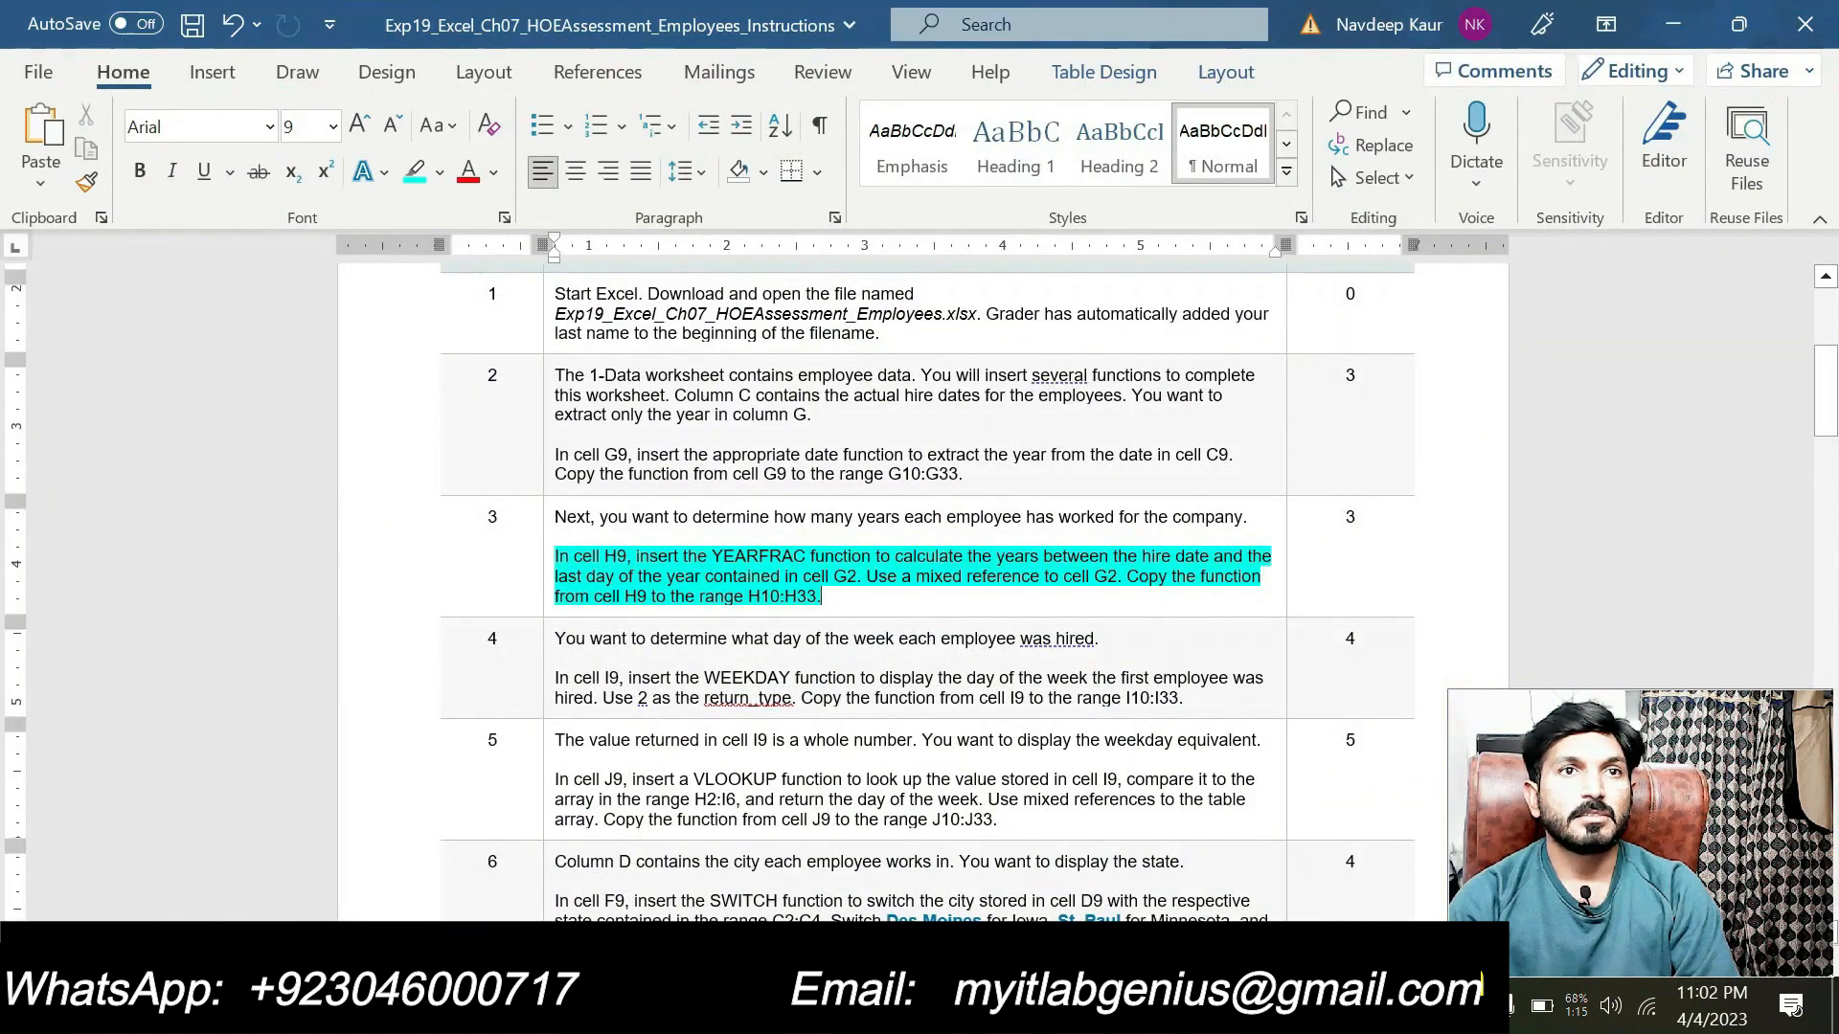
drag(837, 594, 602, 565)
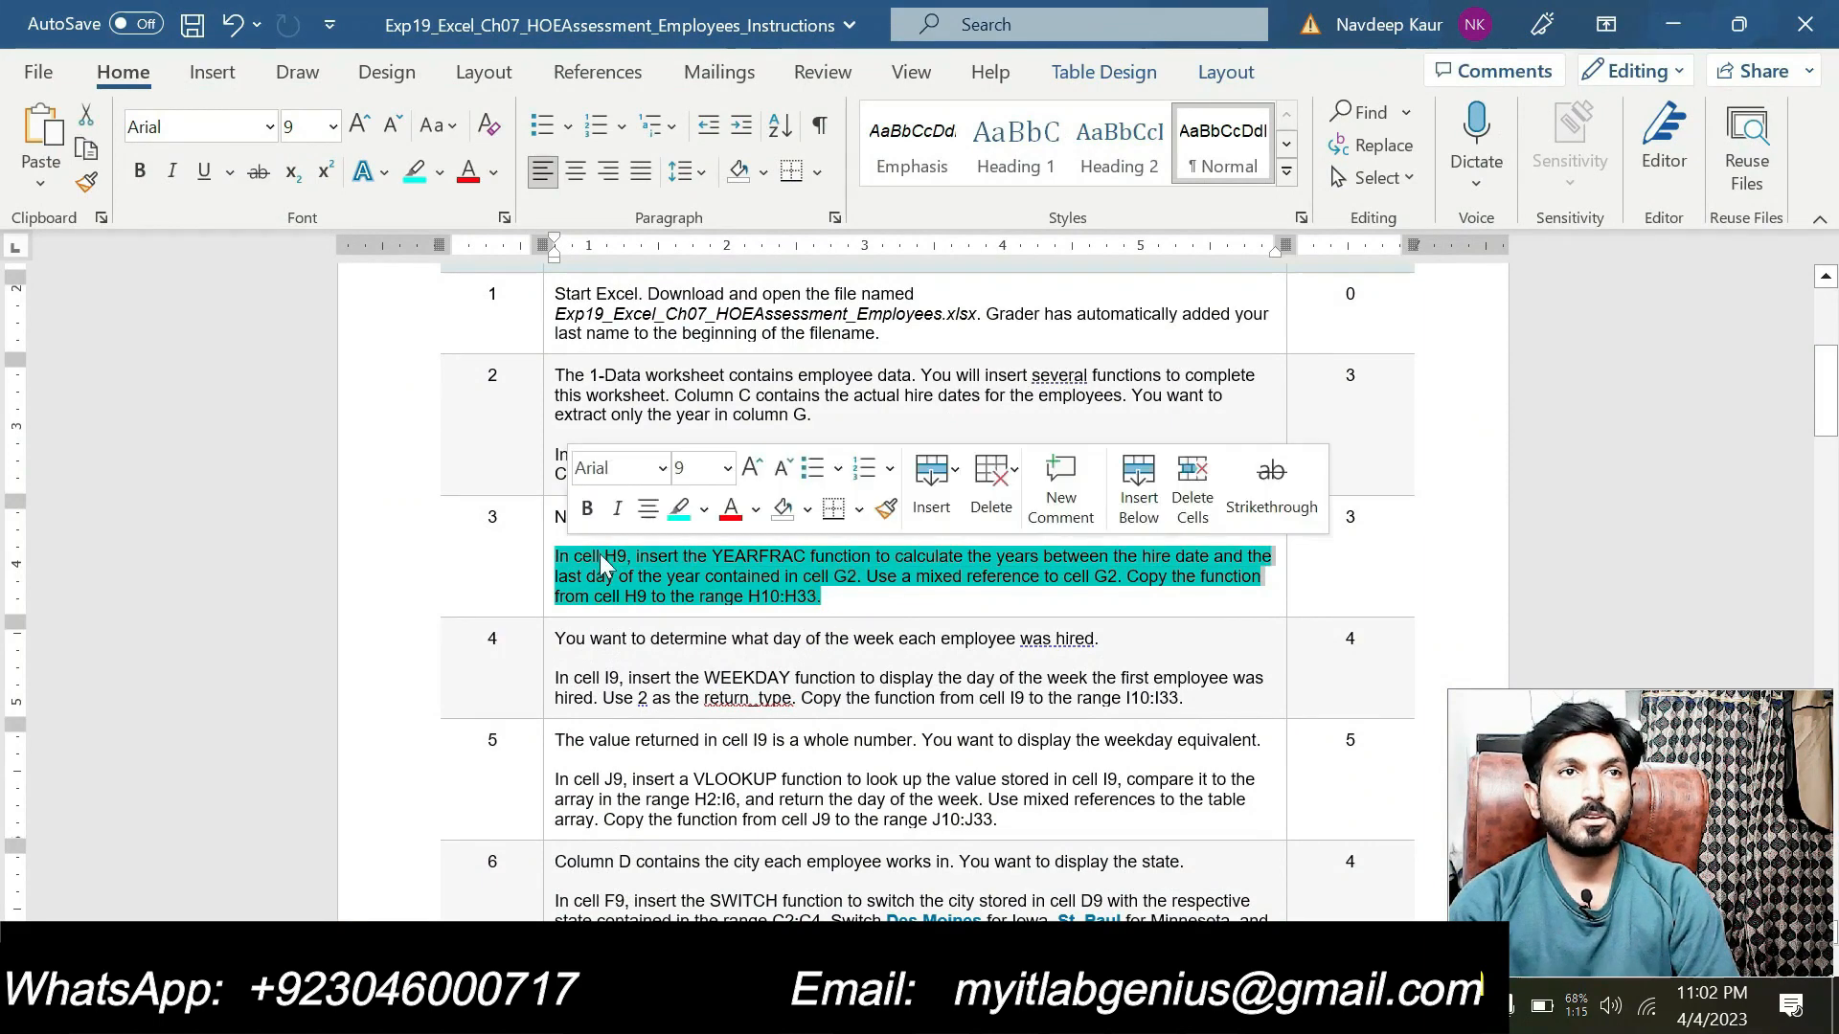
click(678, 508)
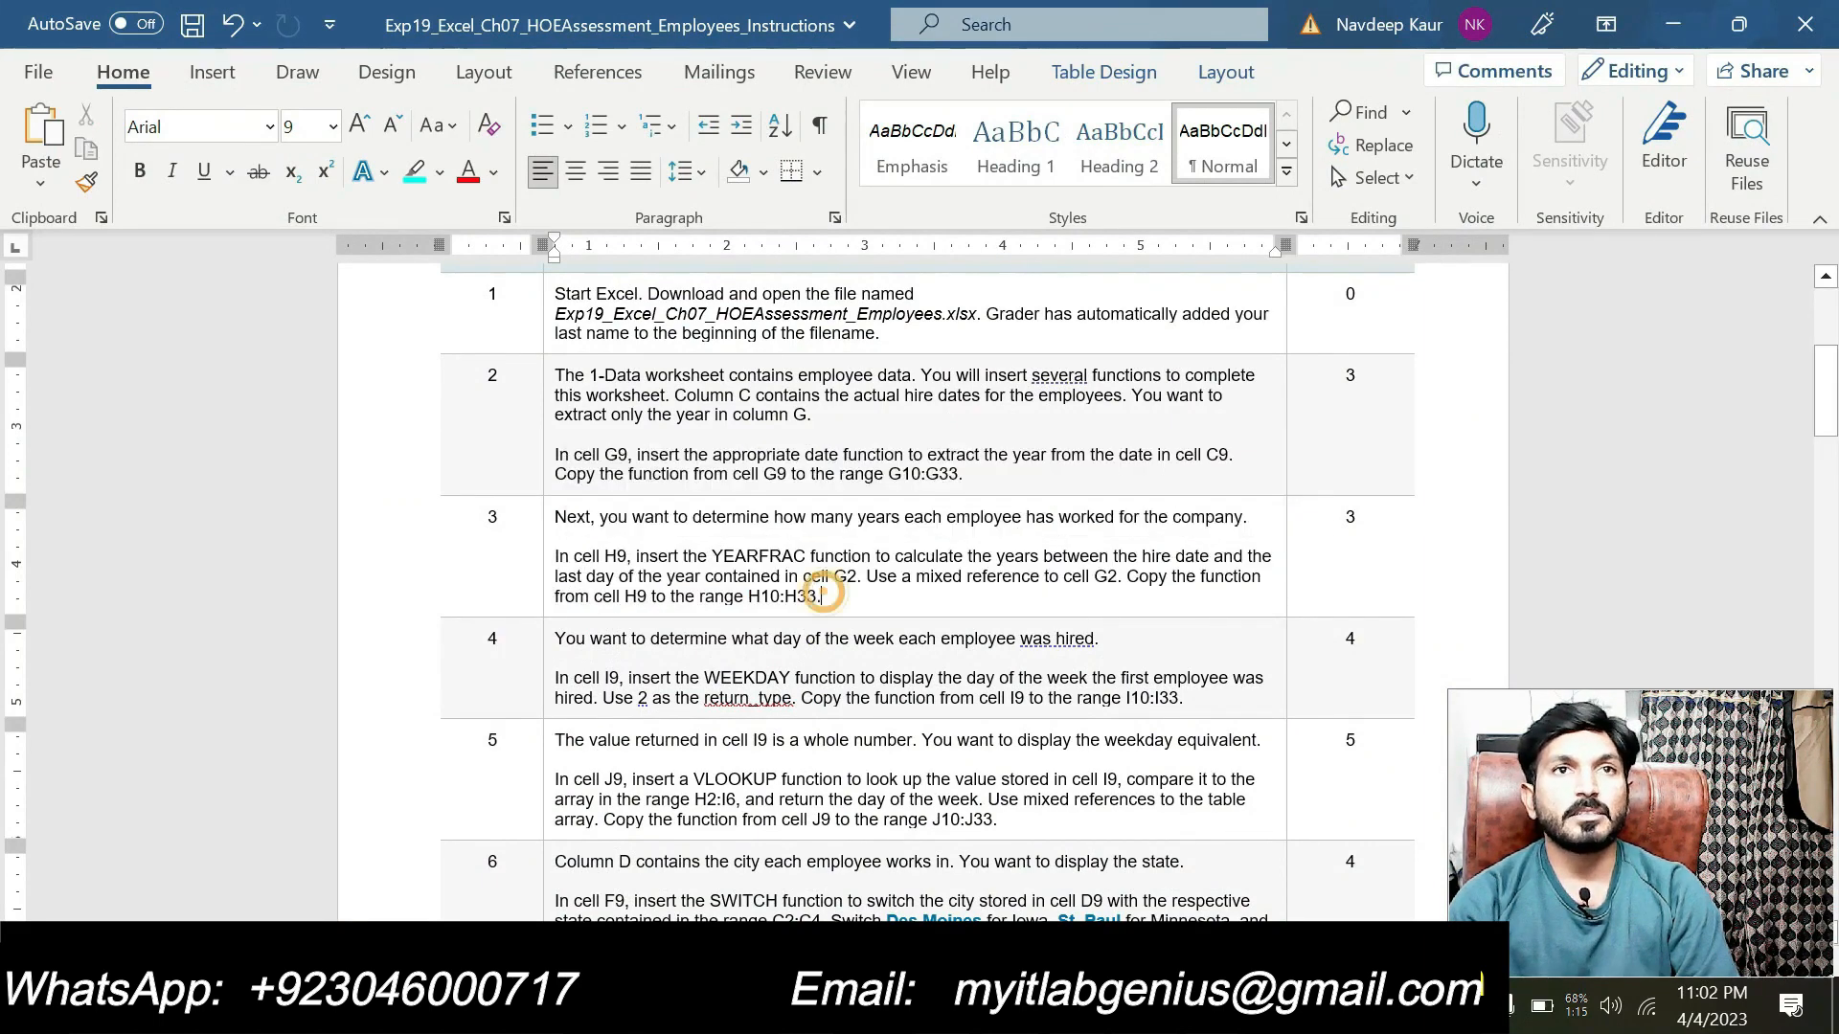
Highlight the whole step 4 instruction about the WEEKDAY function in cell I9 in turquoise.
scroll(848, 671, up, 2)
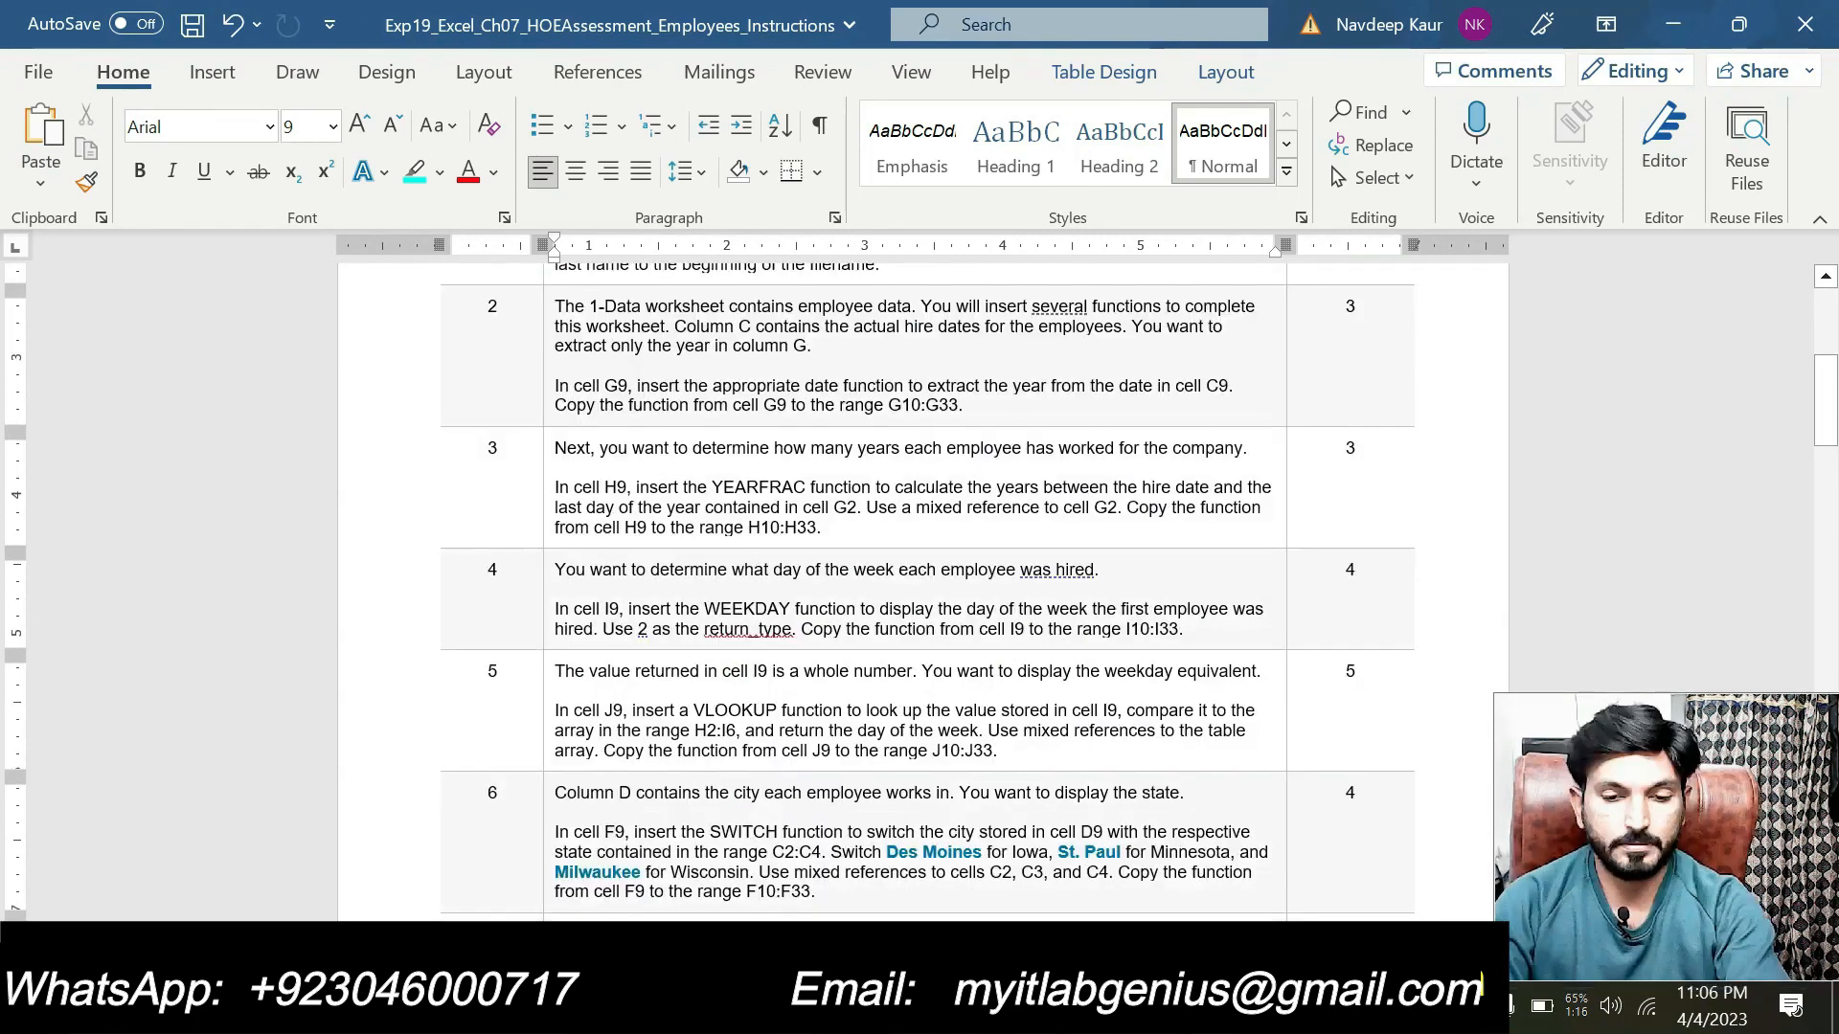
click(1663, 144)
click(1807, 260)
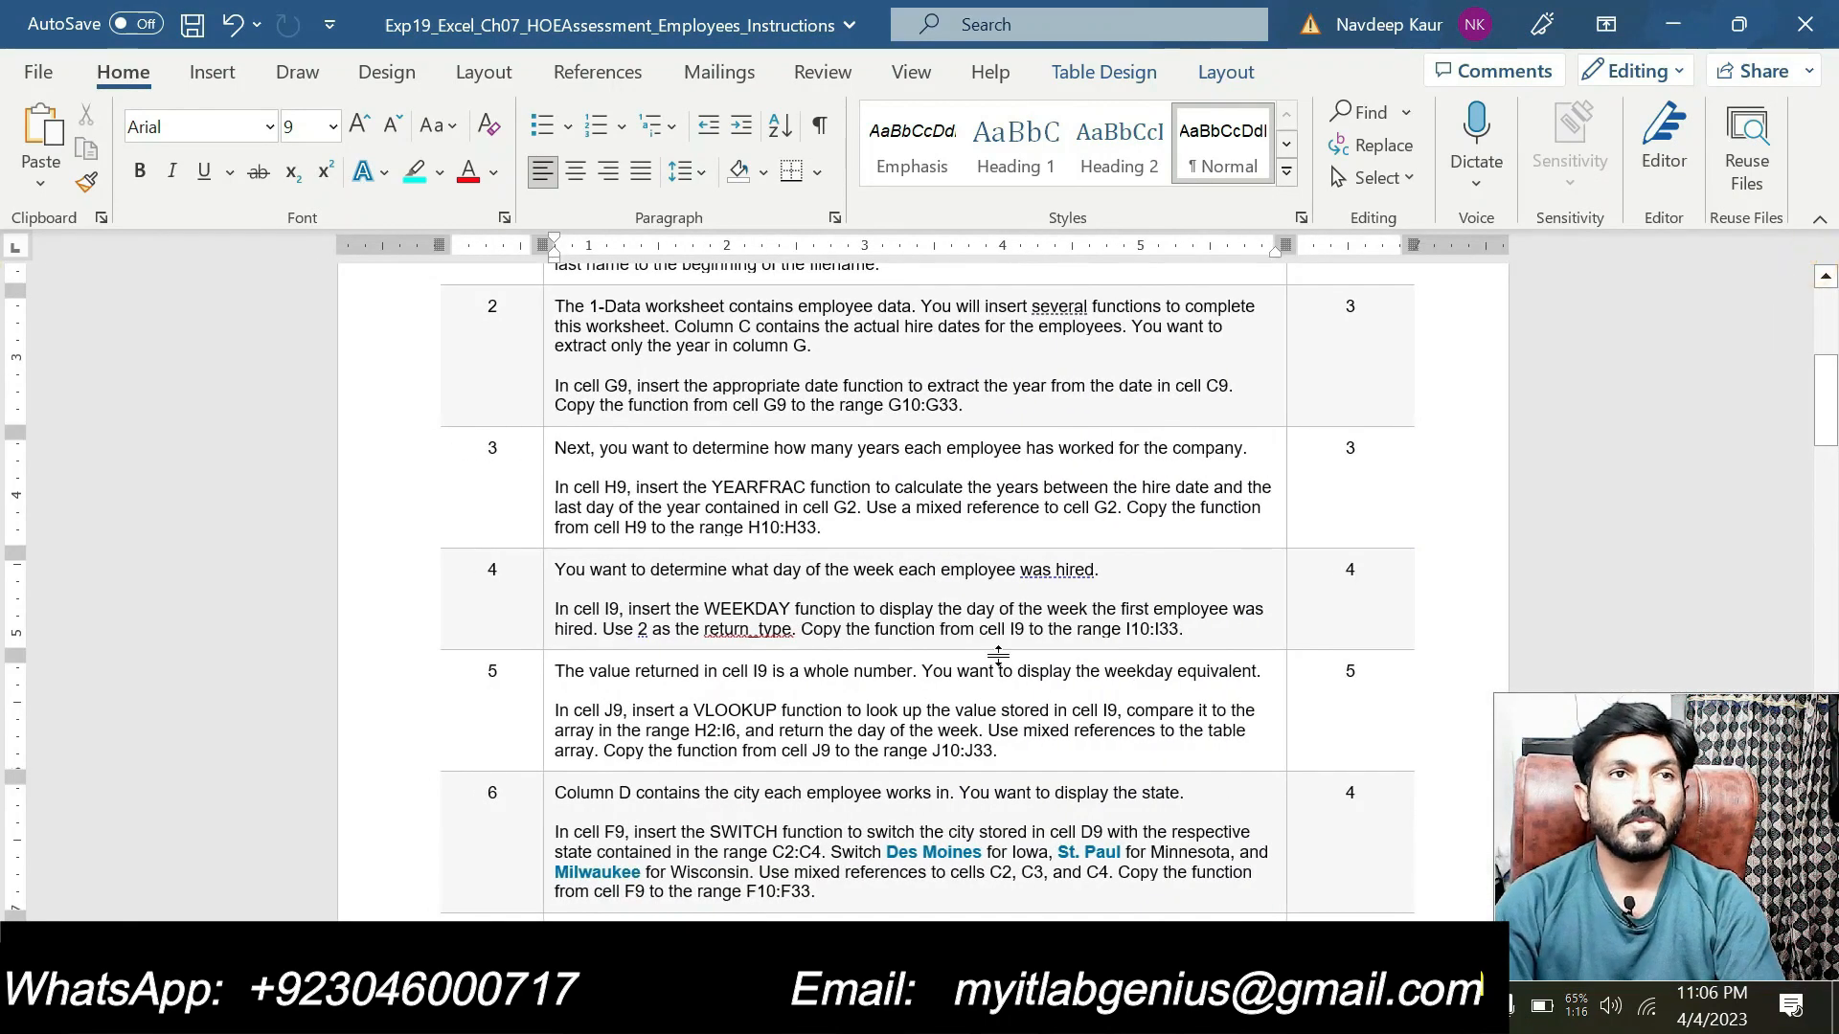
drag(556, 568, 785, 622)
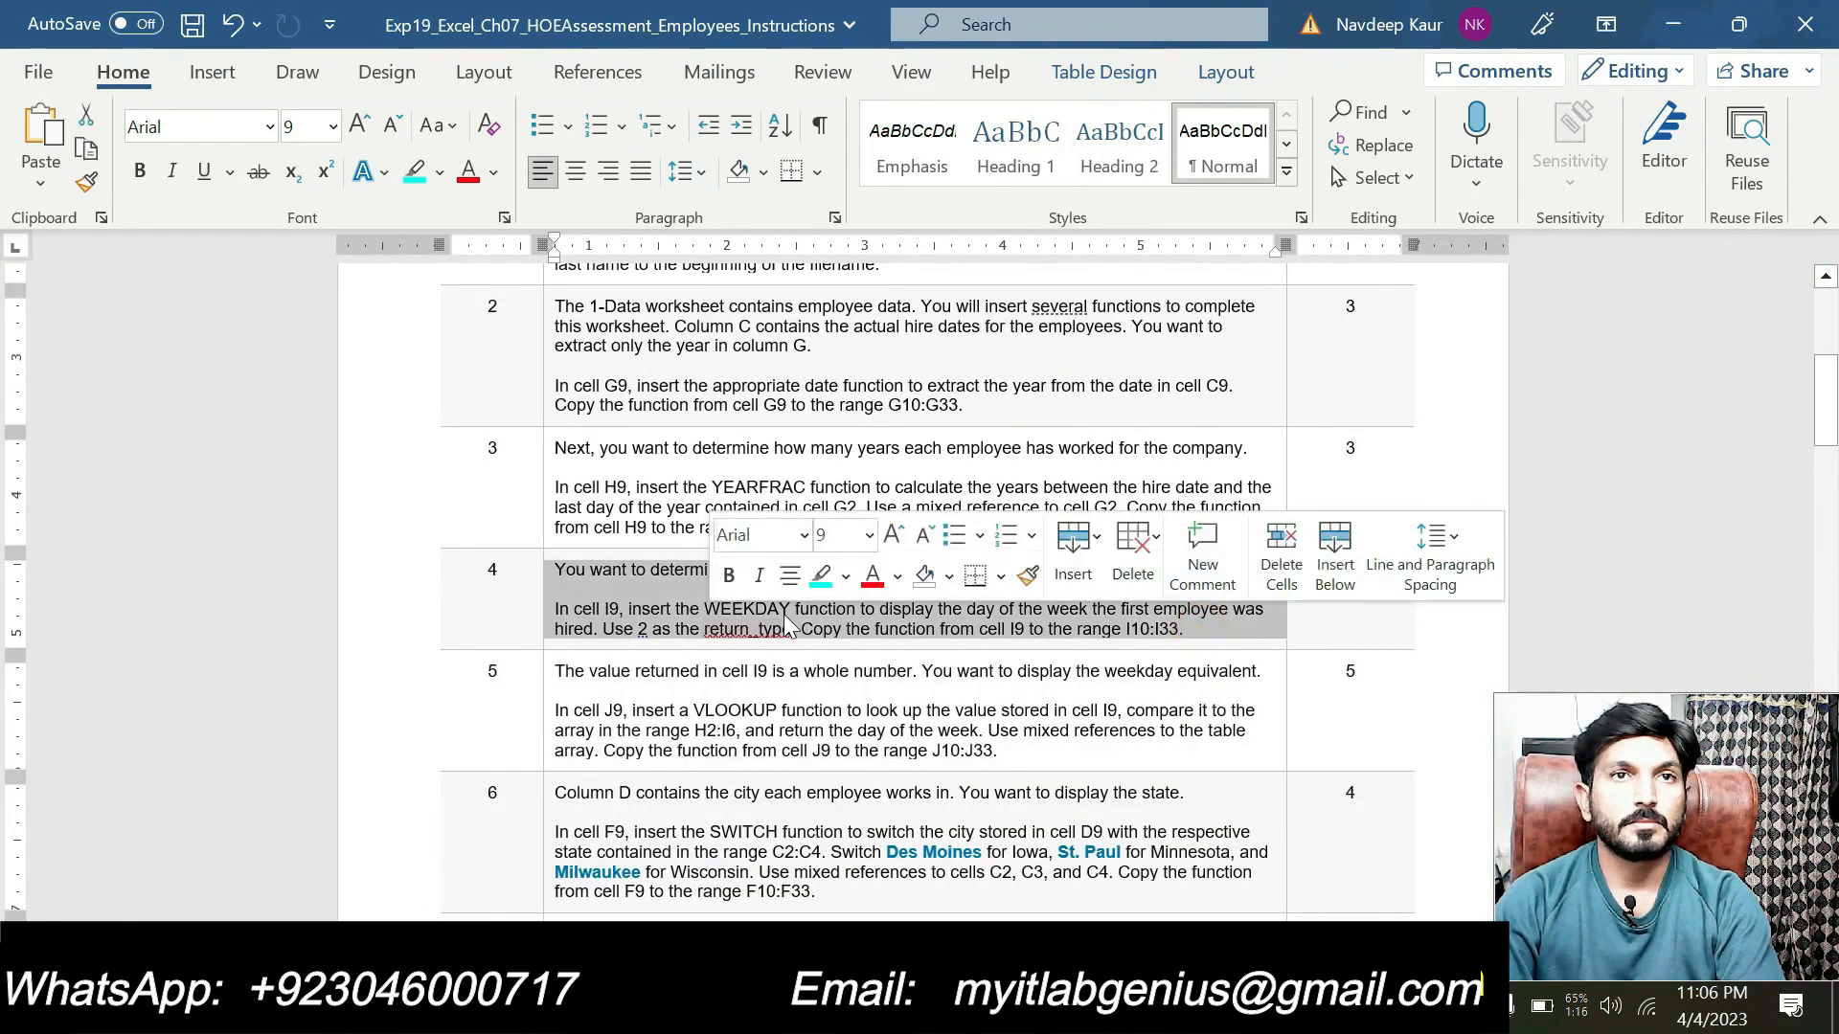
click(819, 574)
right_click(757, 632)
click(779, 603)
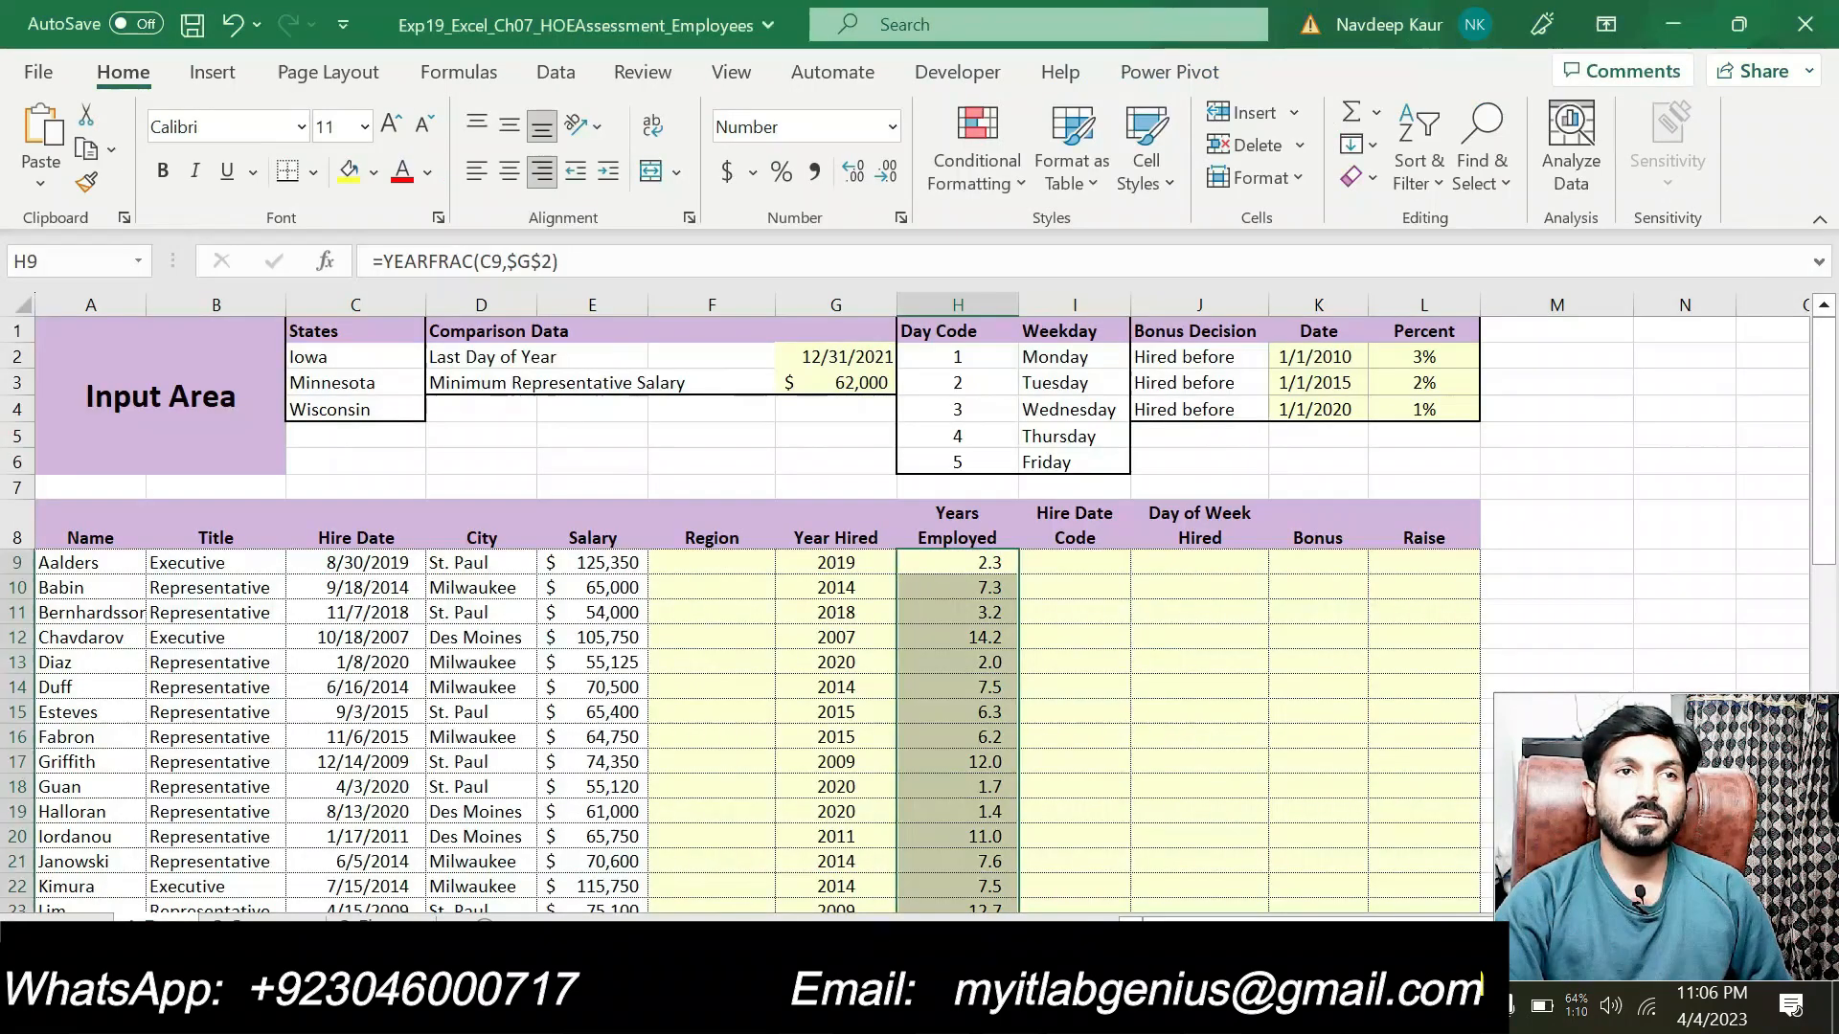
Switch to the Excel workbook and enter a WEEKDAY function in I9 with serial number C9 and return type 2.
key(alt+Tab)
click(1064, 563)
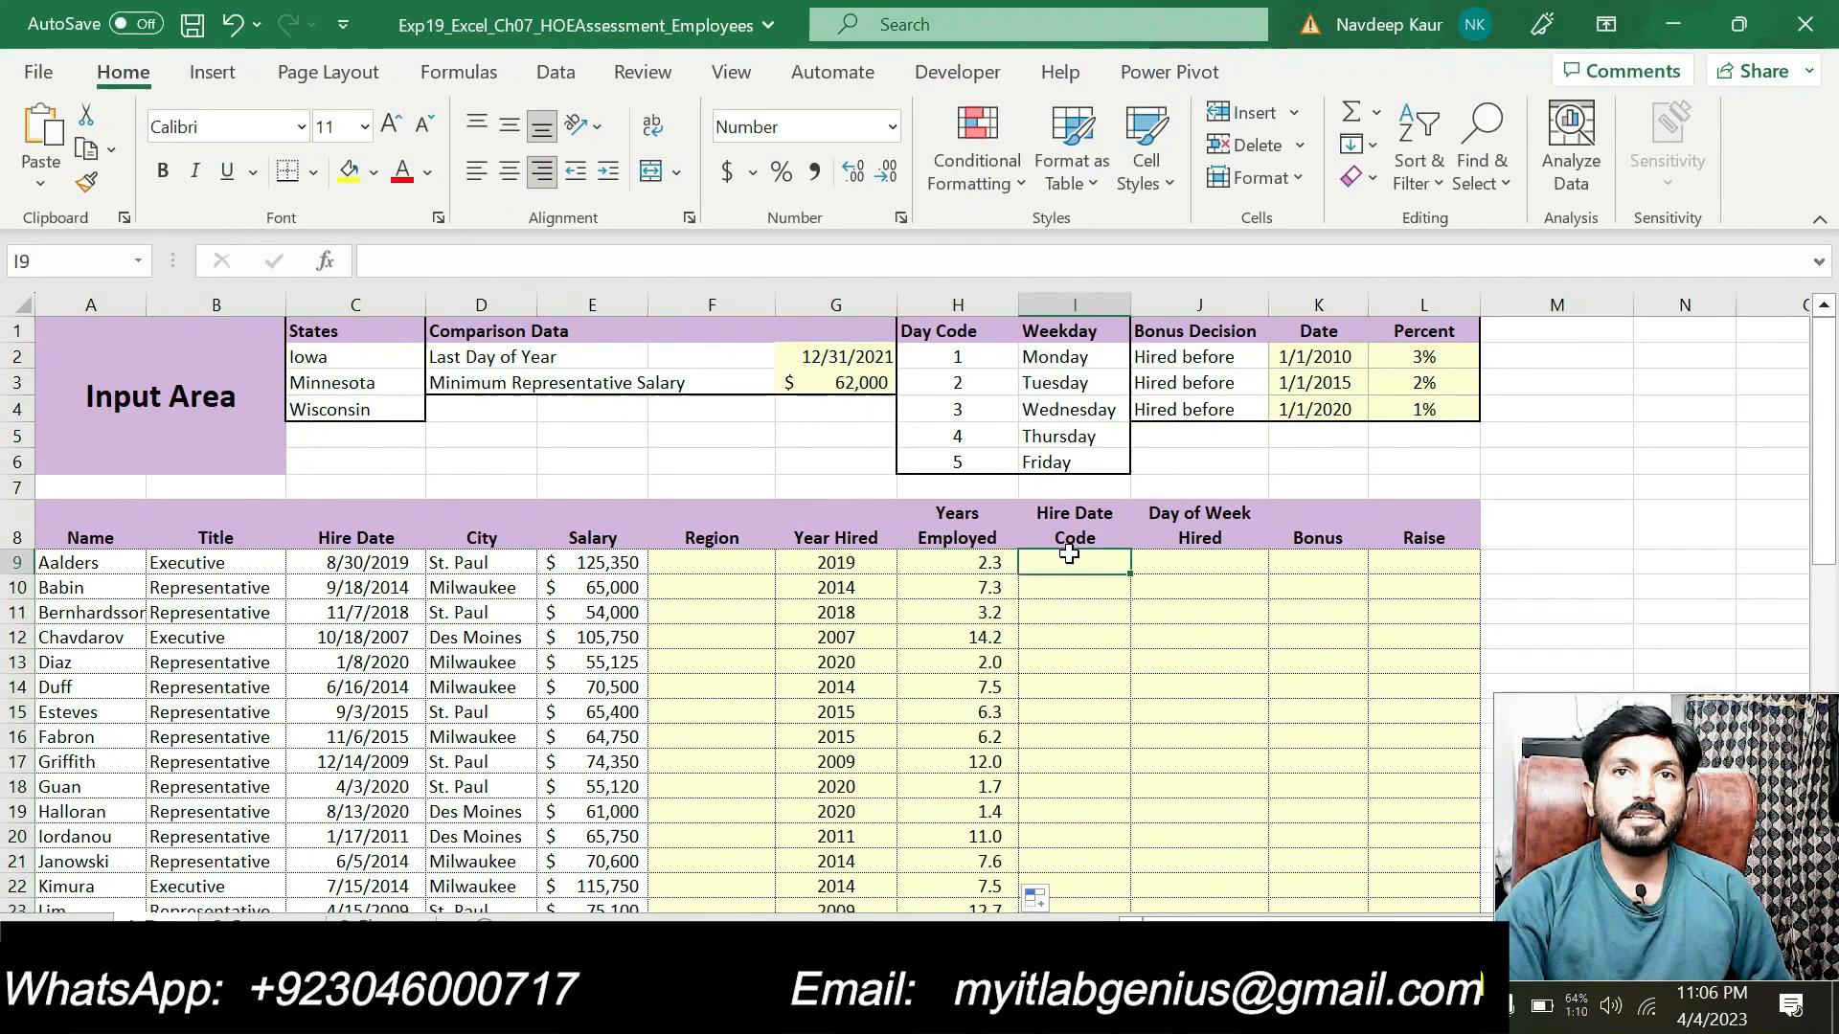
text(=)
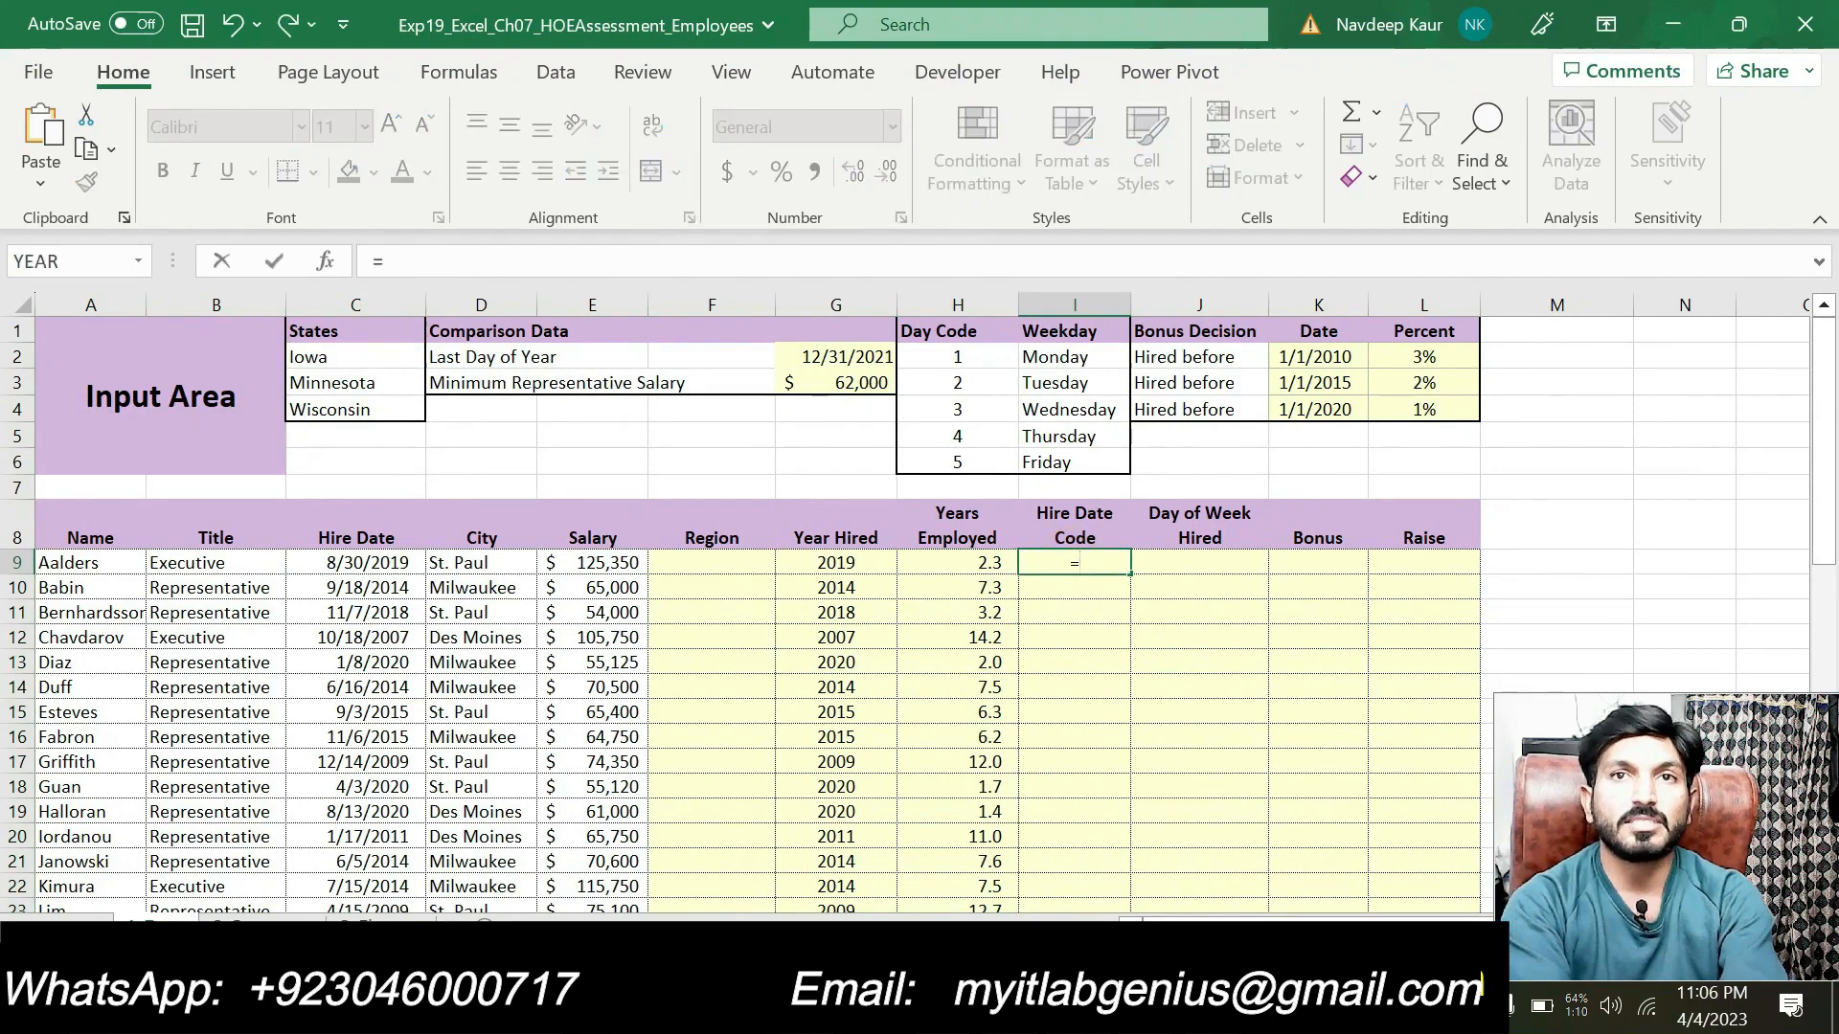
text(week)
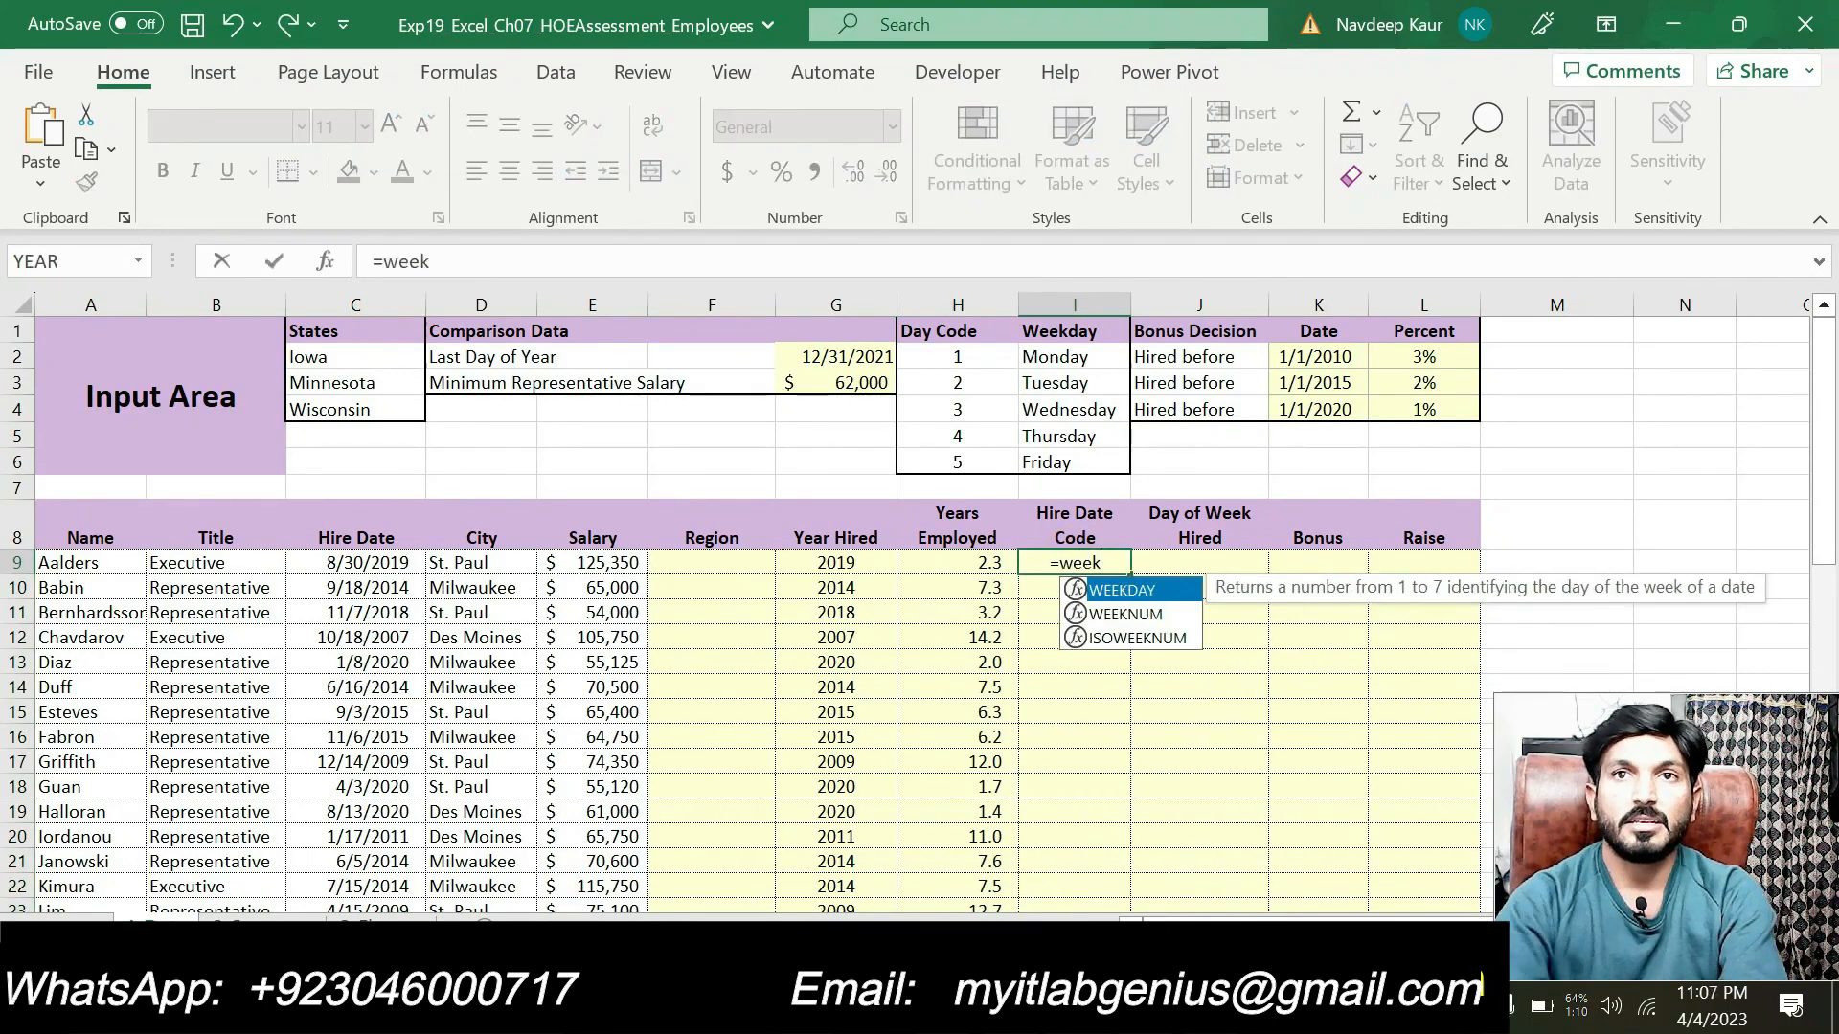
double_click(1092, 590)
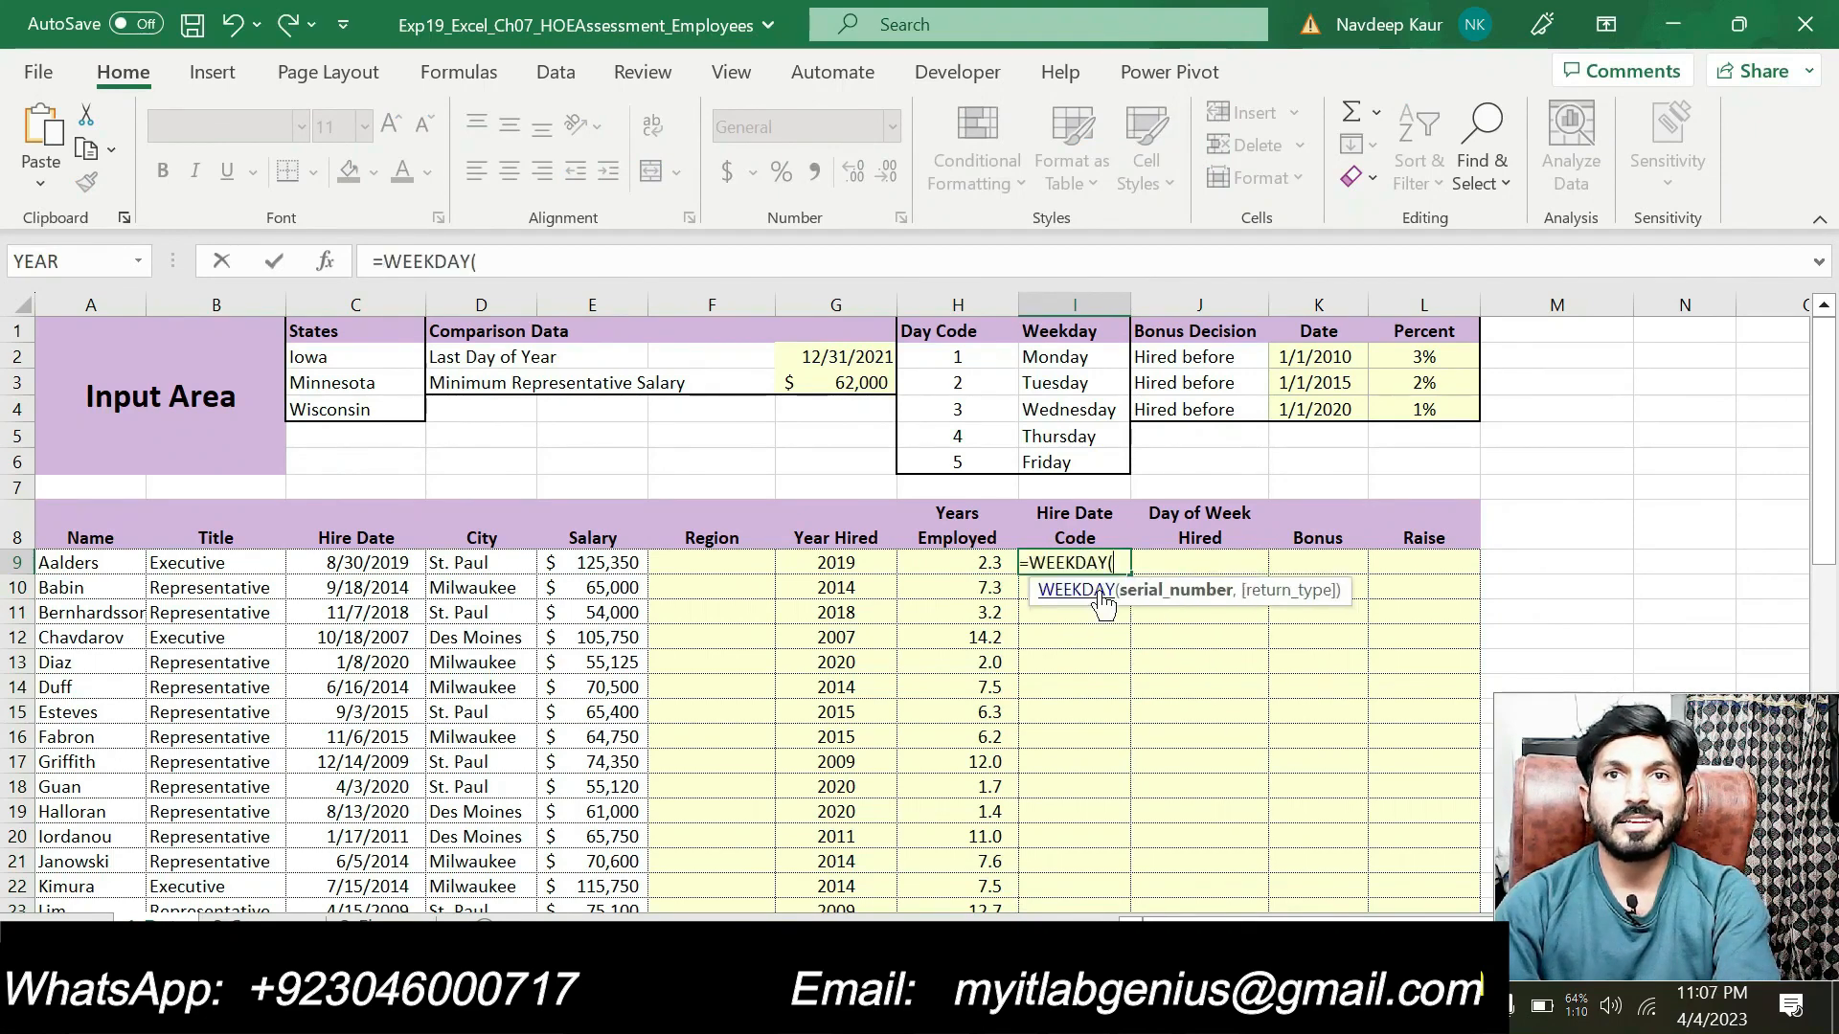
click(323, 261)
drag(810, 544, 920, 144)
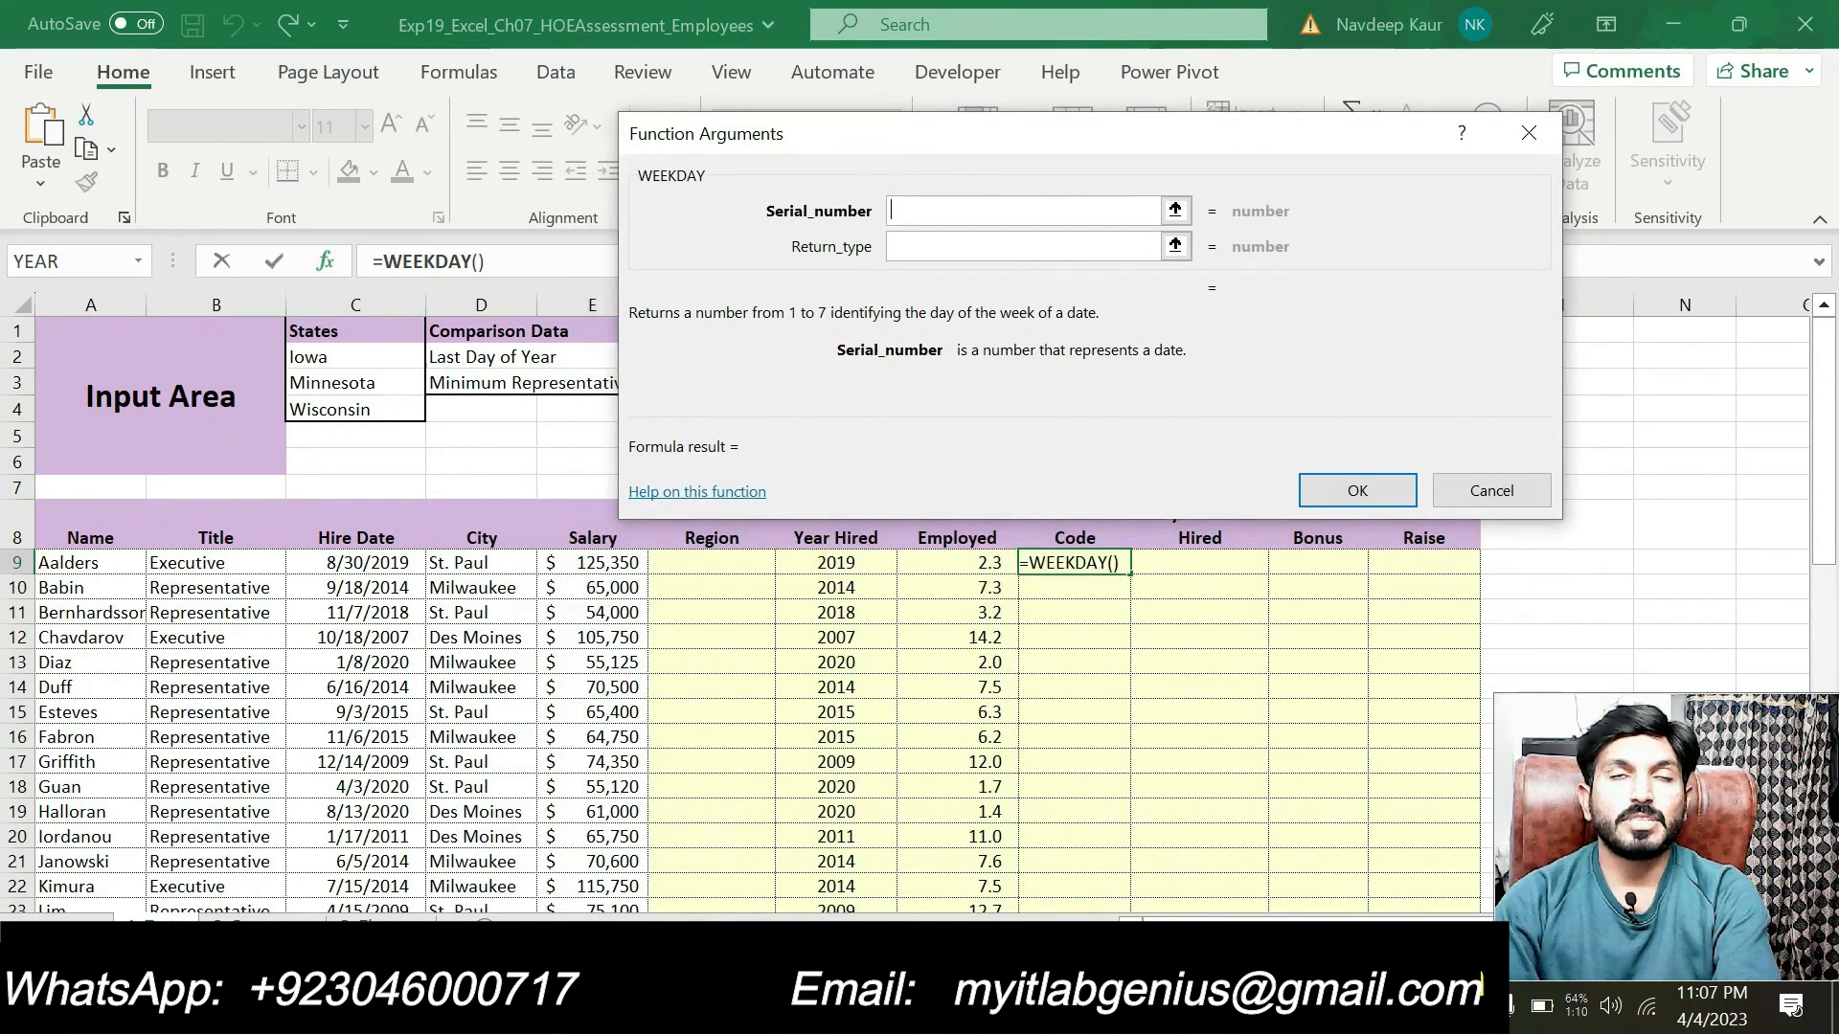
click(380, 566)
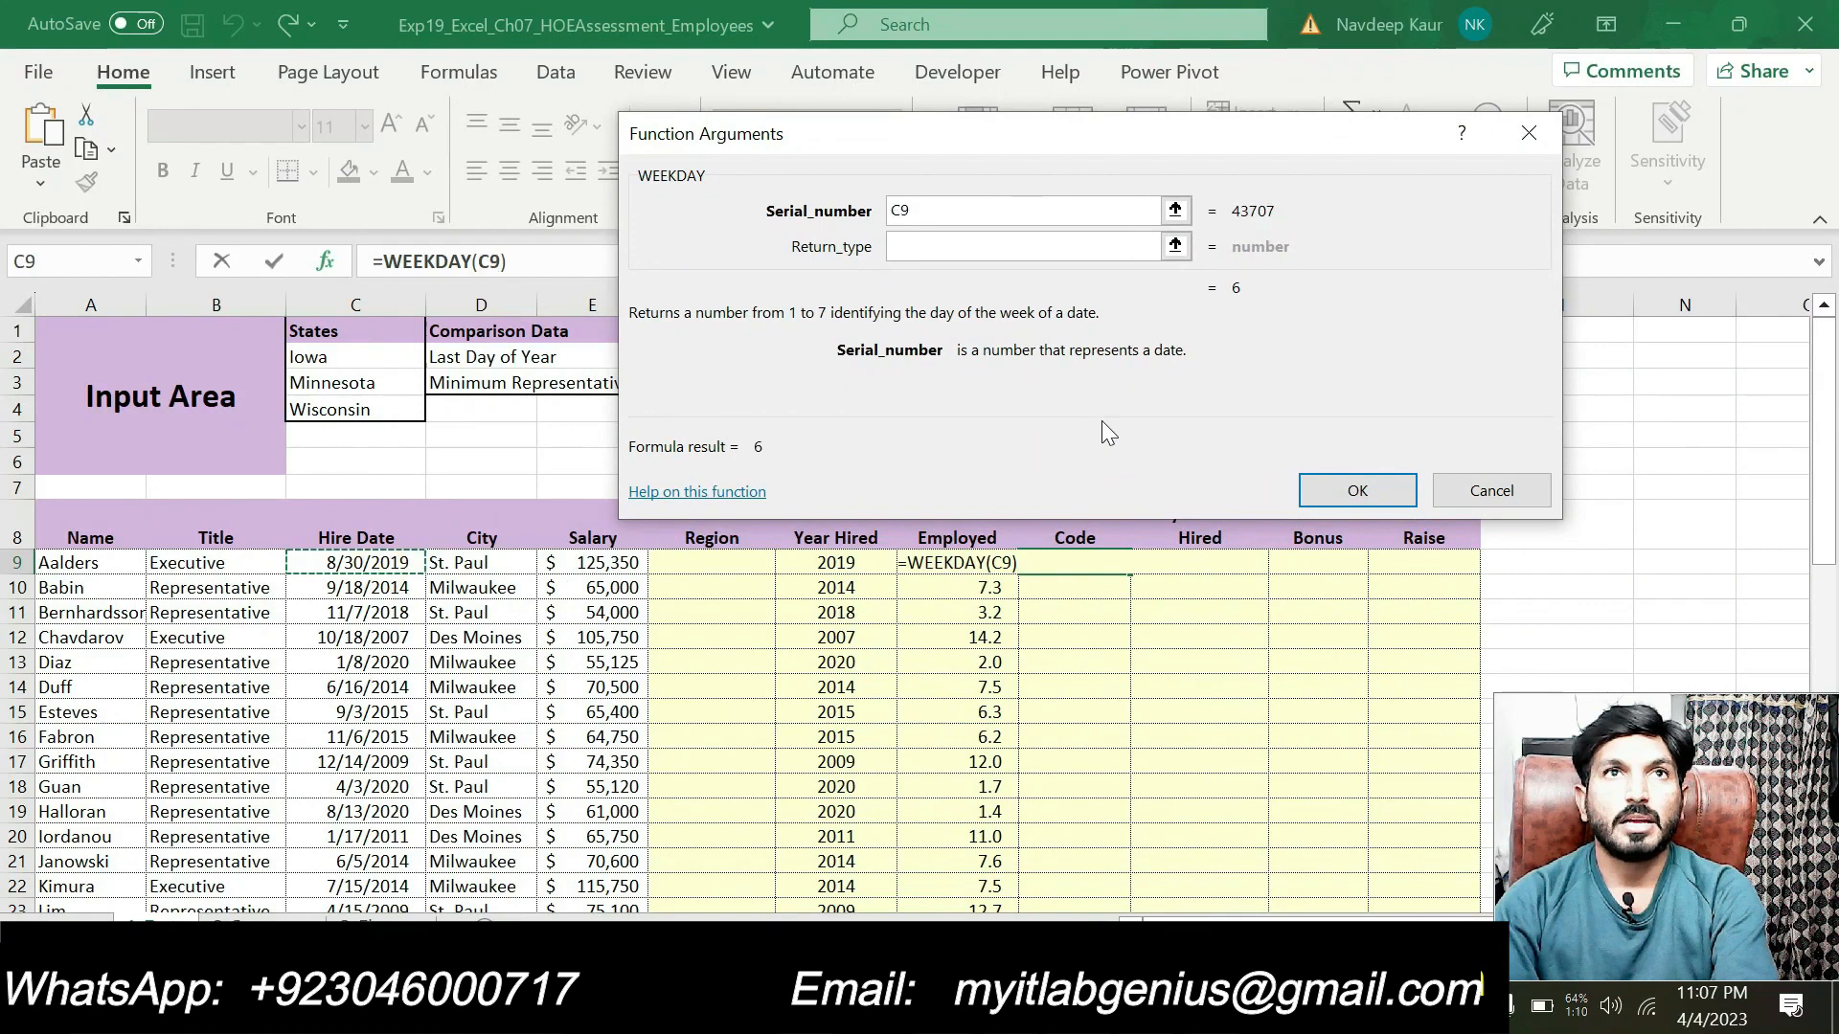
key(Tab)
text(2)
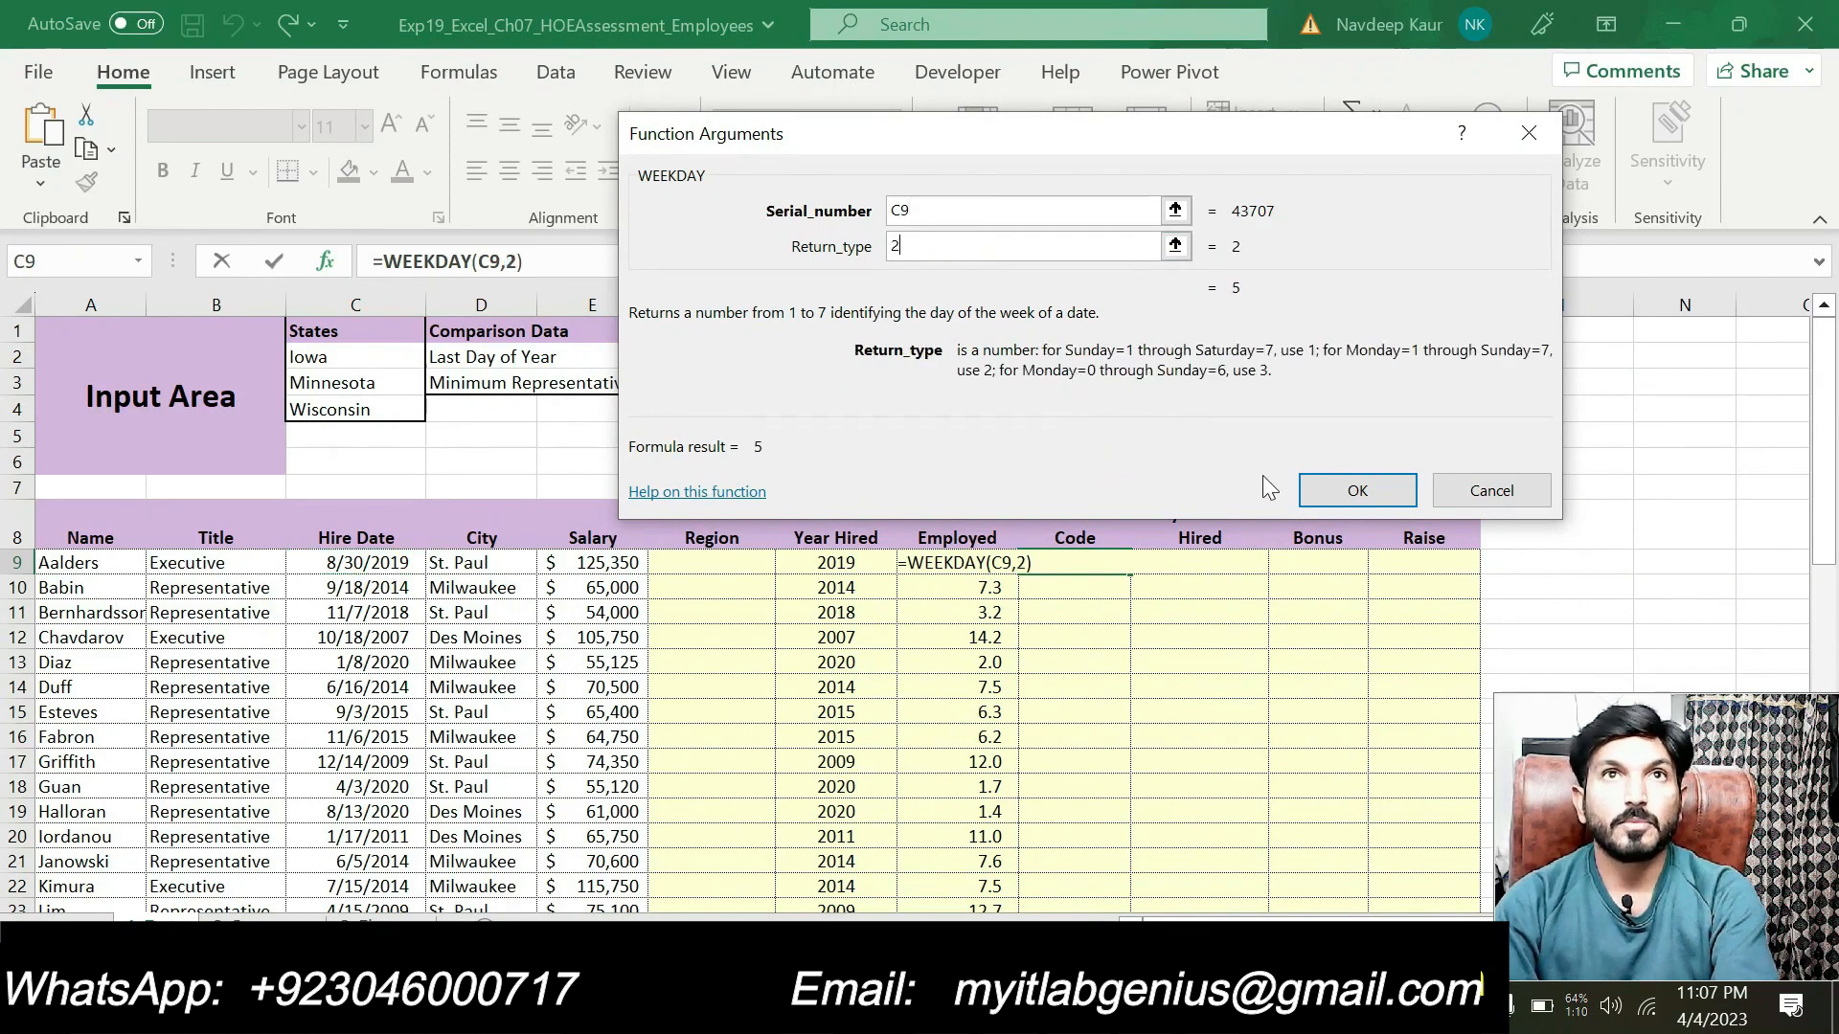
click(1315, 499)
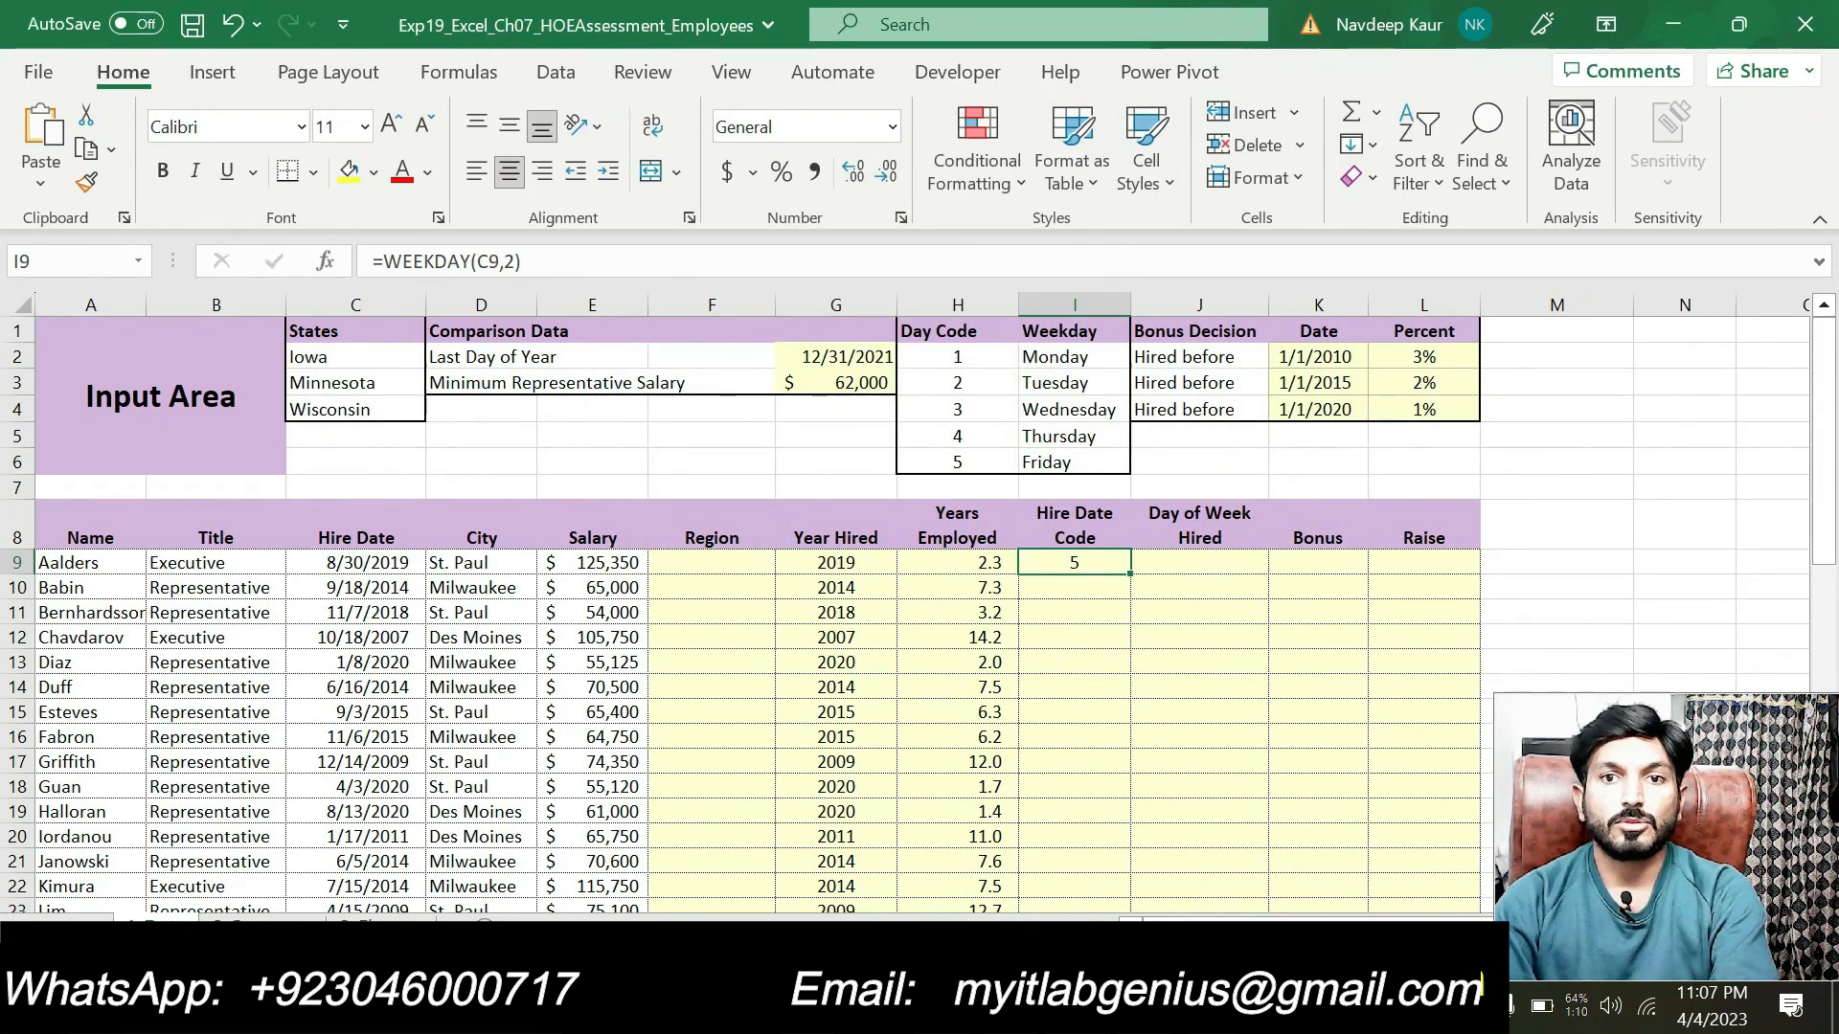
Check the step 4 instruction, copy the WEEKDAY function from I9 down the Hire Date Code column to I33, and inspect the filled rows.
key(alt+Tab)
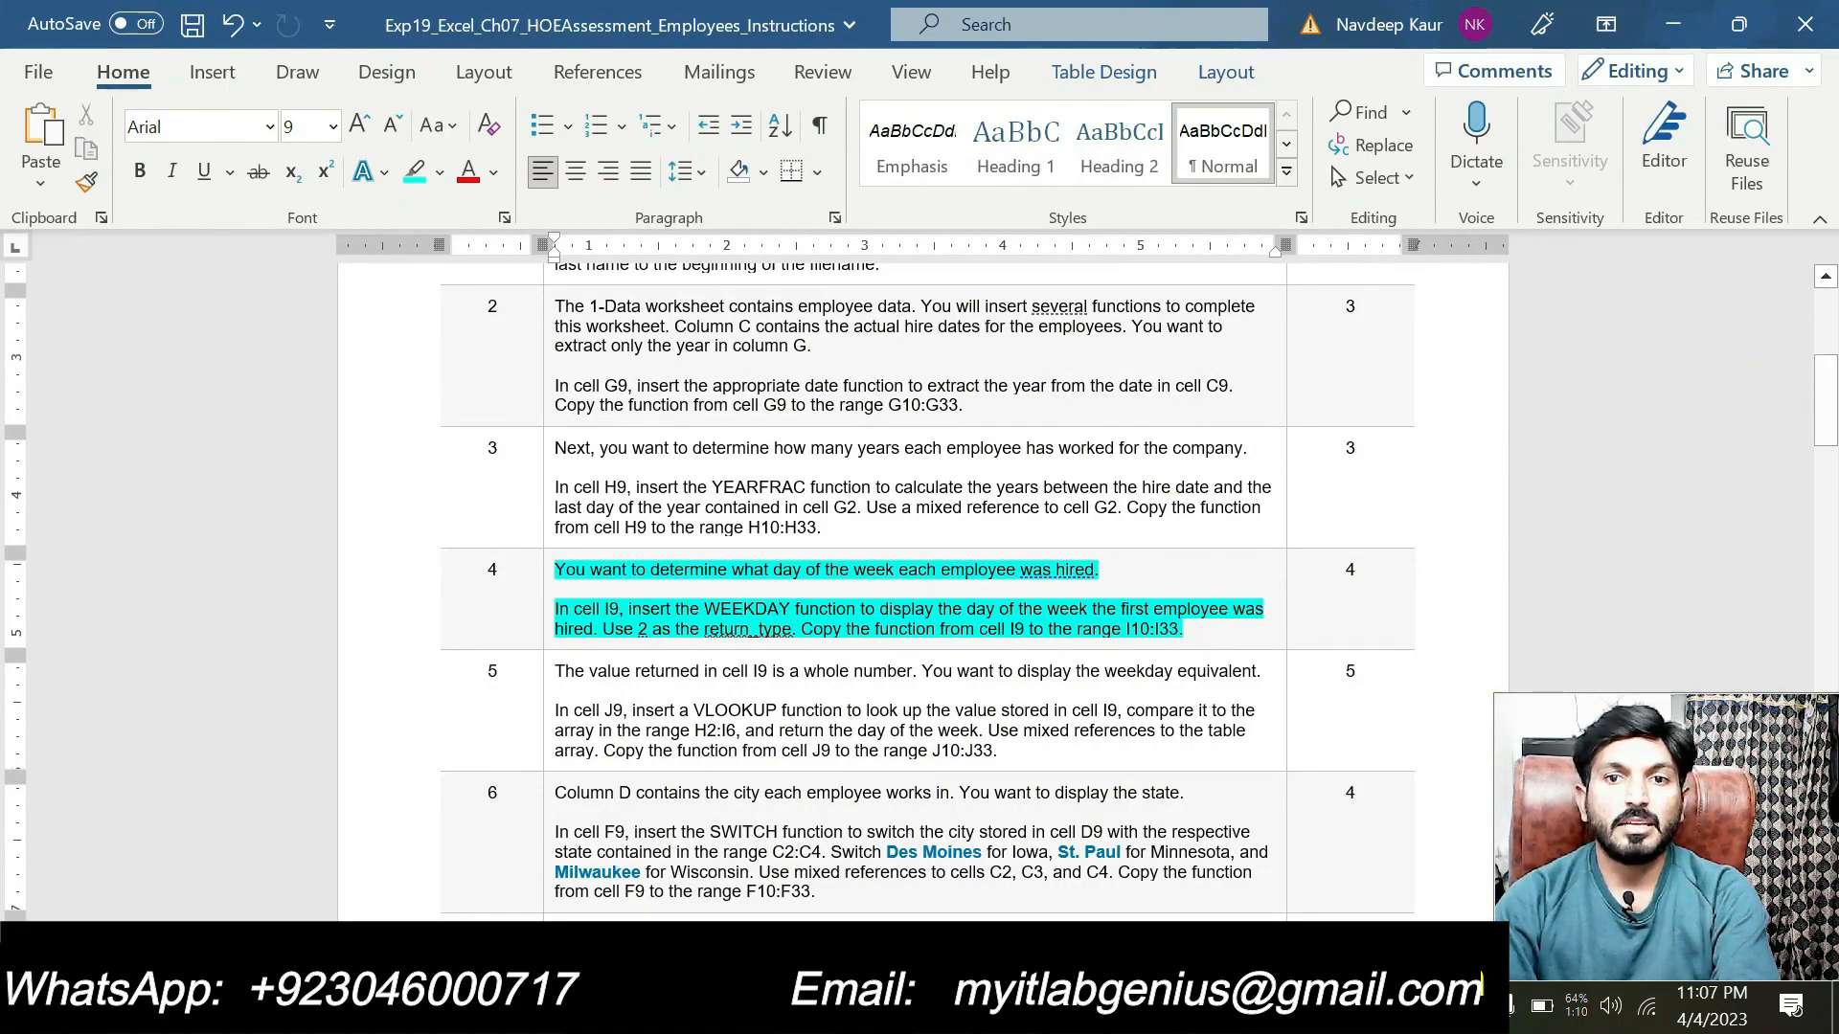
key(alt+Tab)
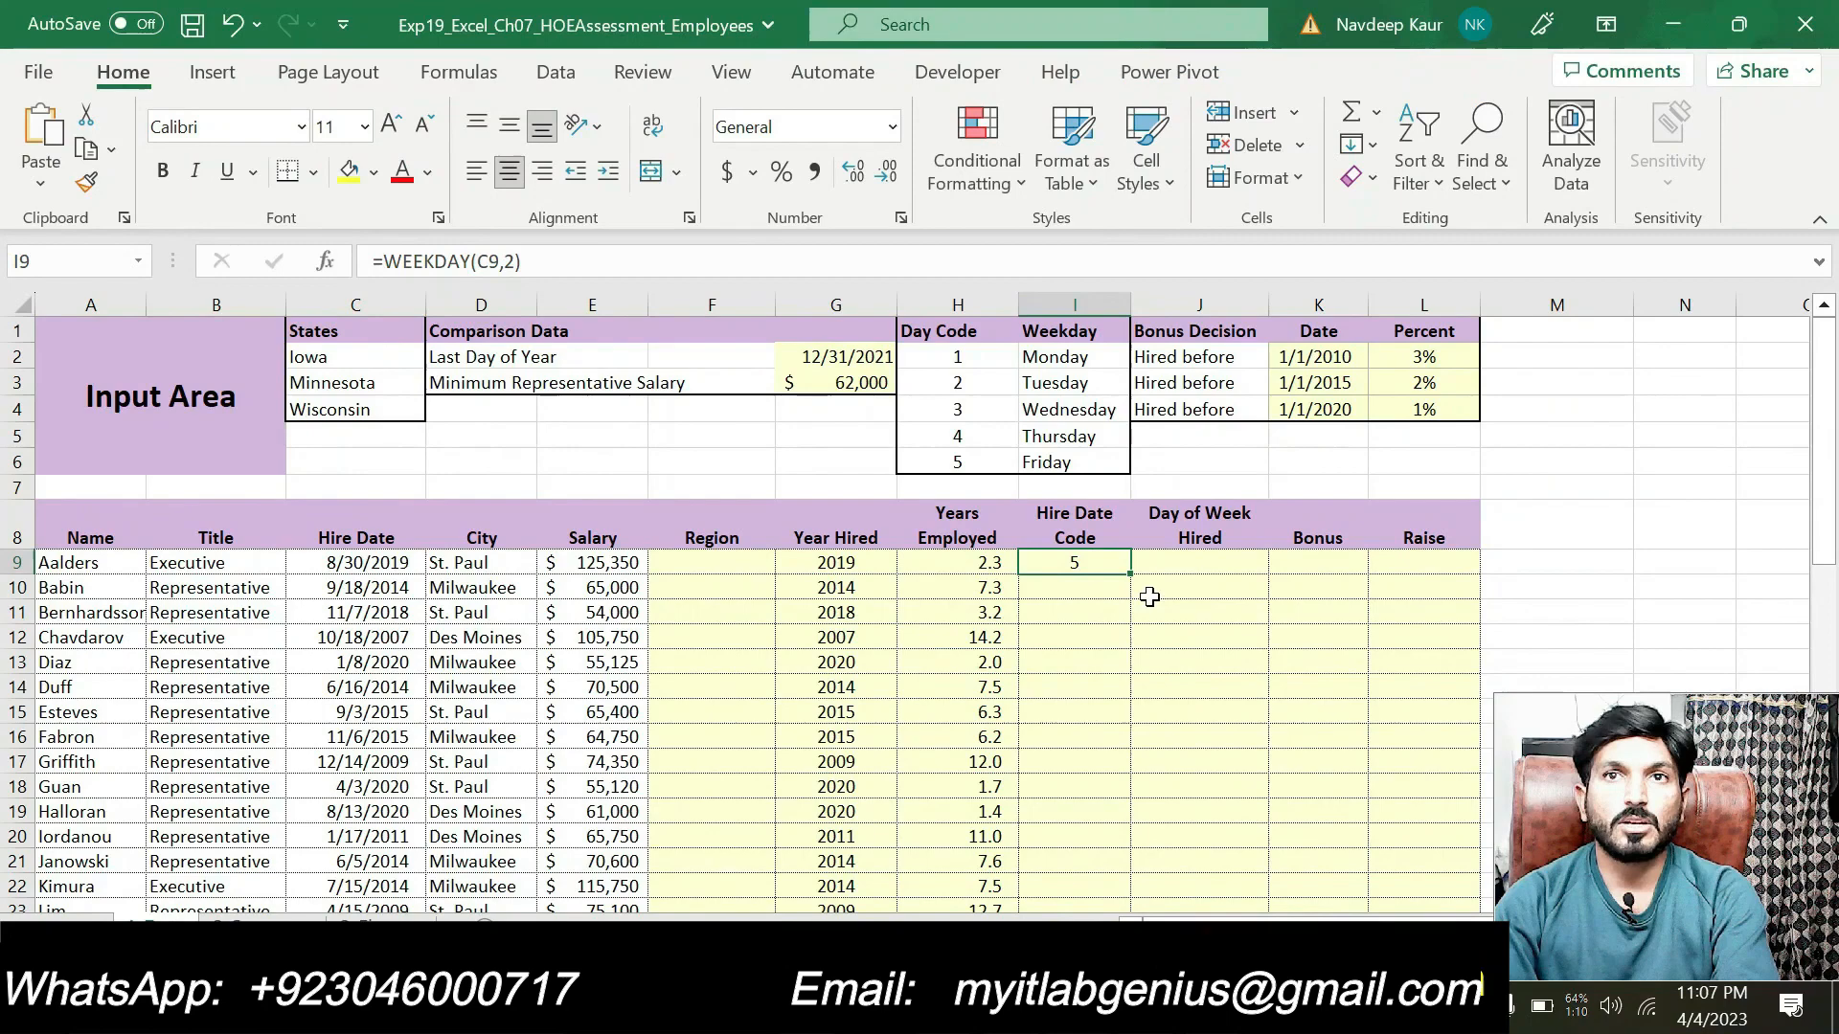
double_click(1131, 572)
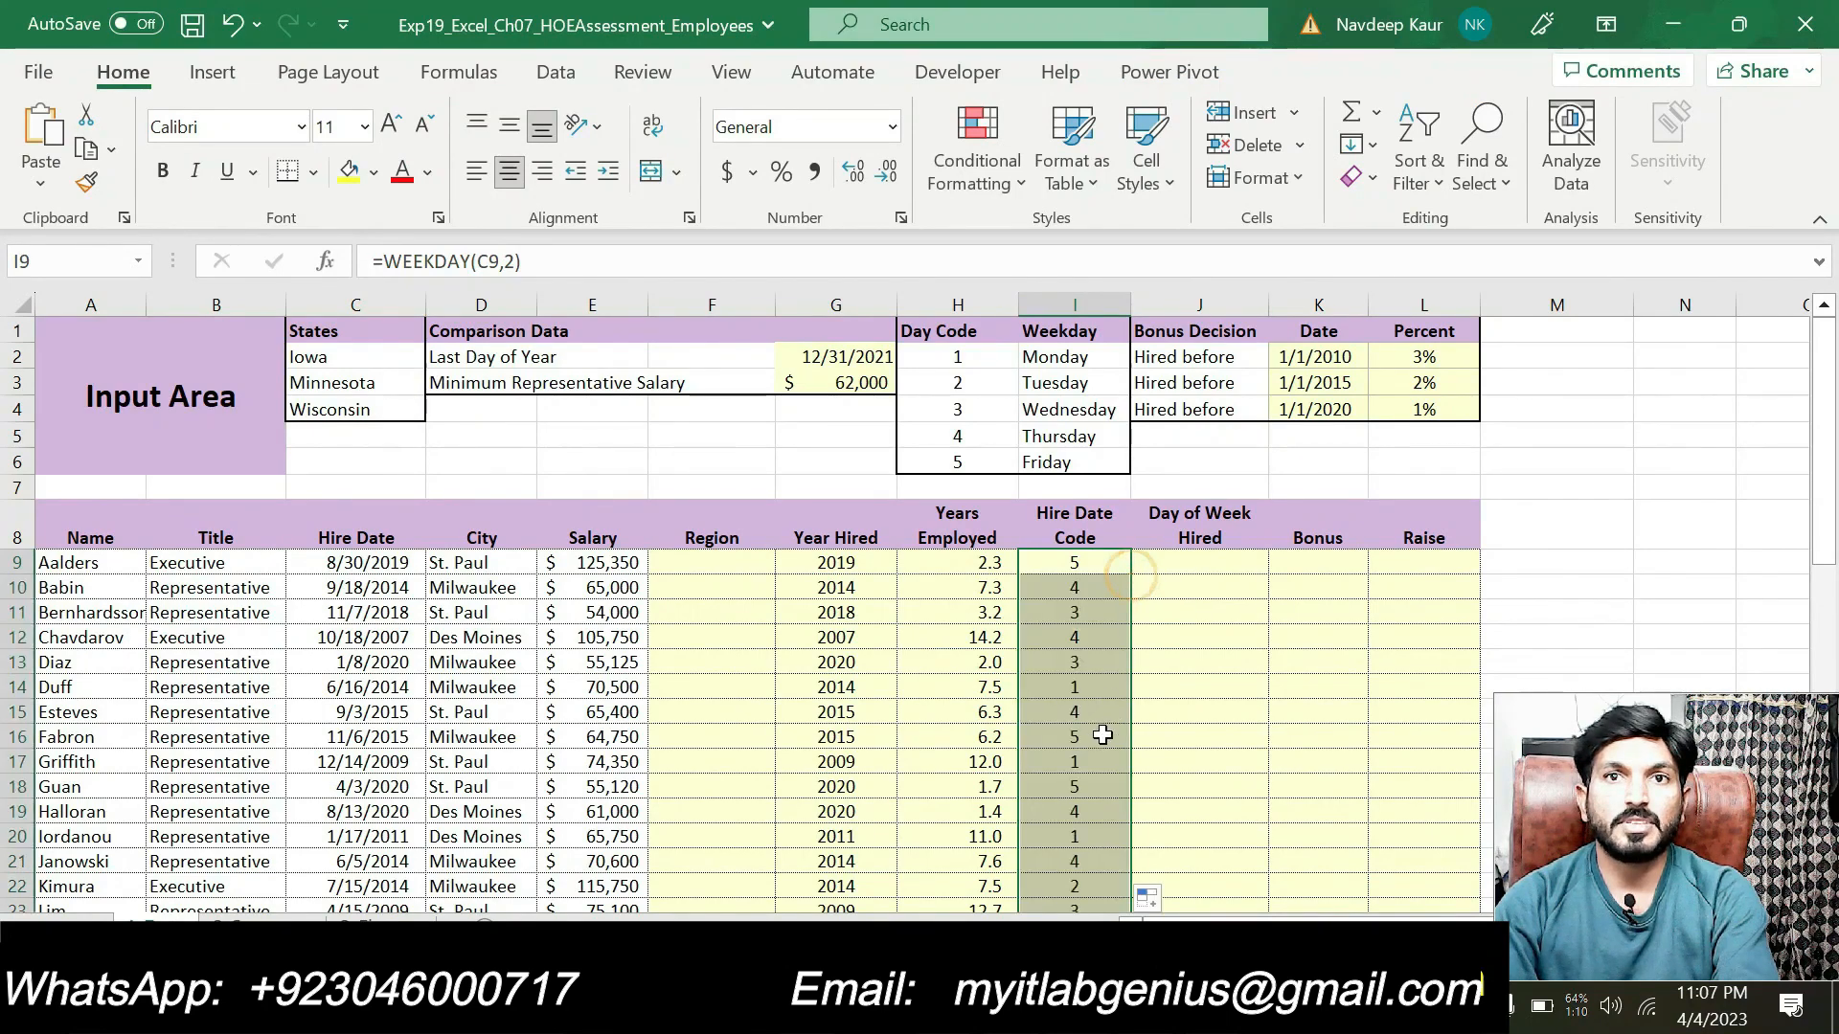
scroll(1102, 734, down, 5)
scroll(1098, 738, up, 4)
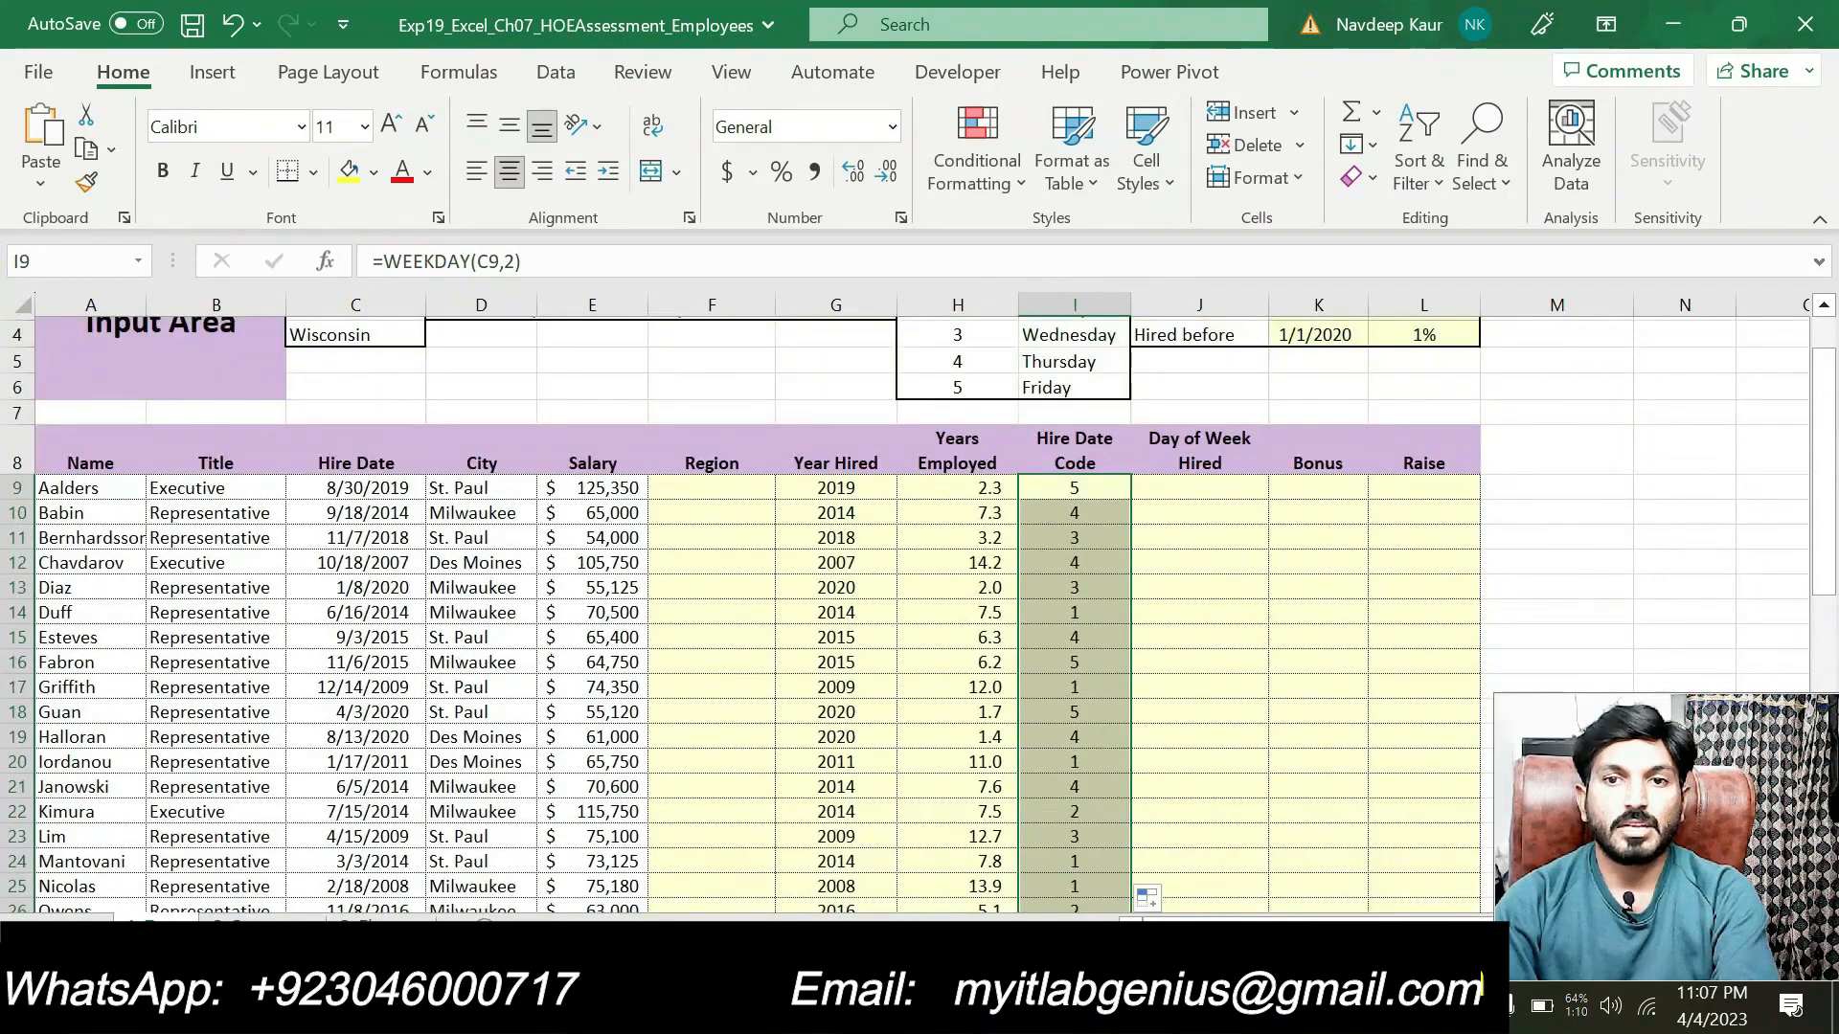
Switch to the Word instructions, remove the turquoise highlight from the step 4 text, and close the Editor pane.
key(alt+Tab)
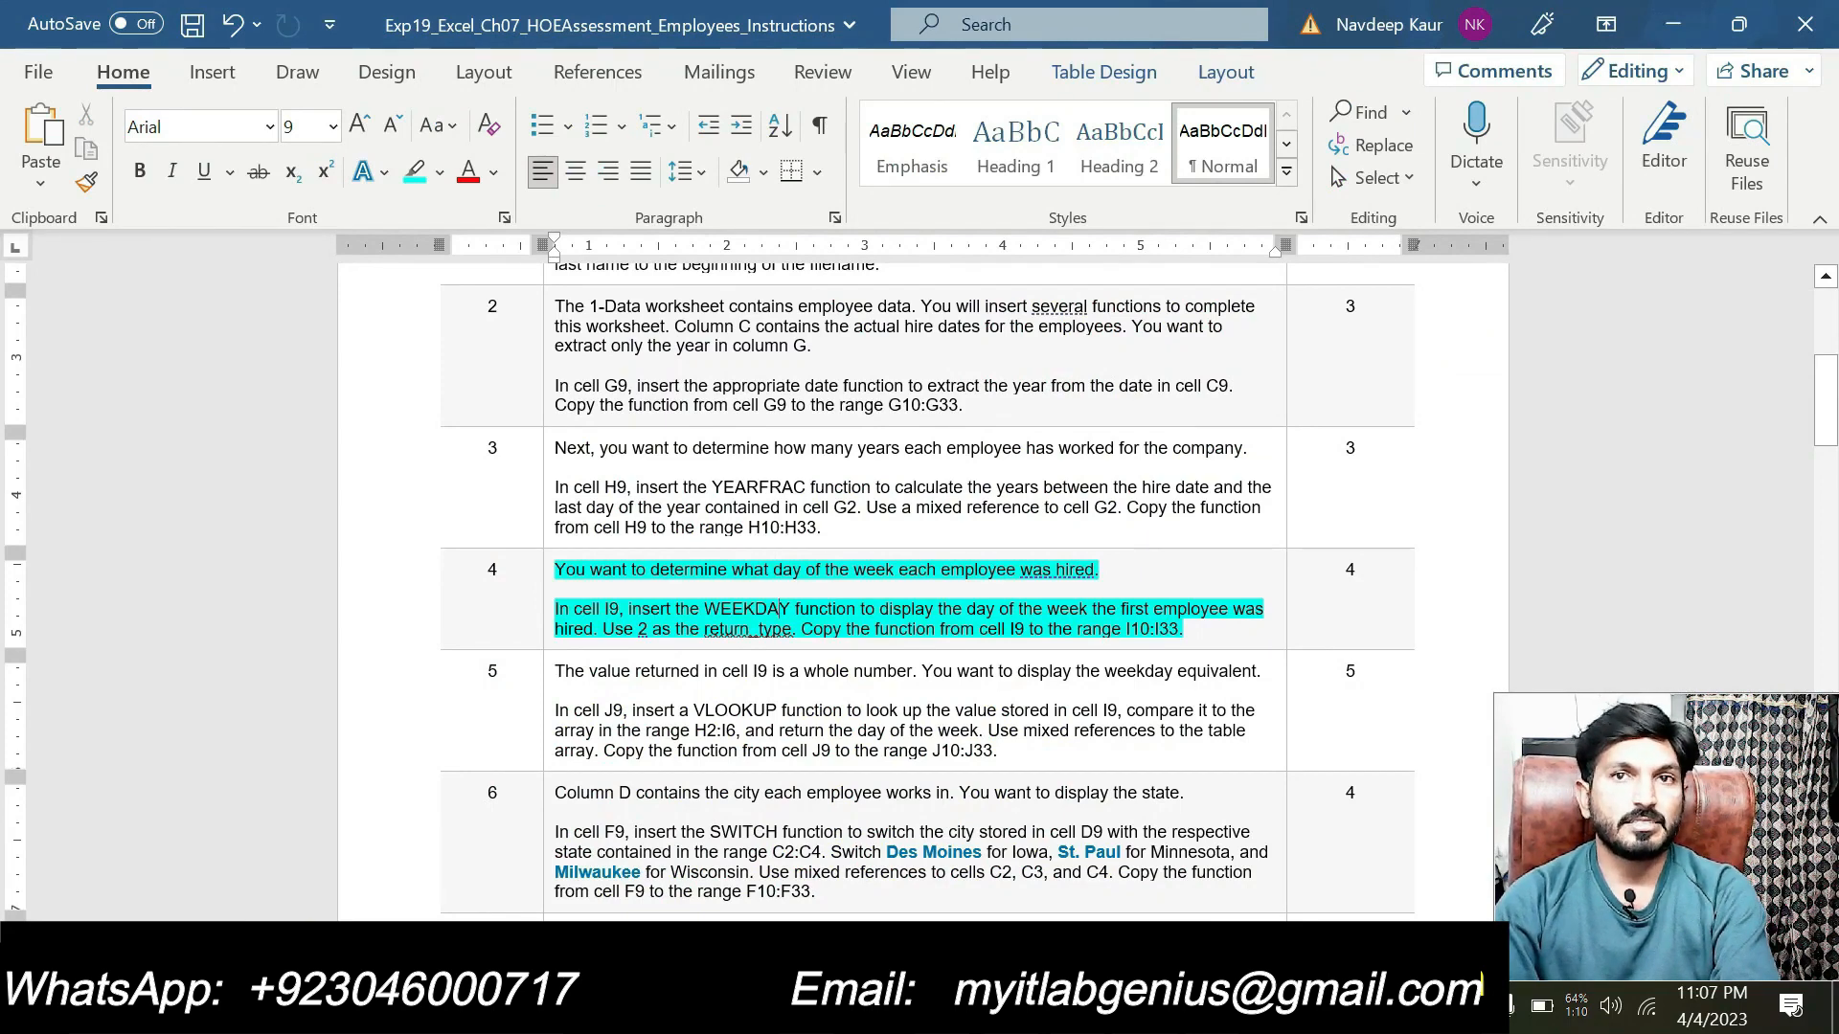
drag(1191, 631, 555, 570)
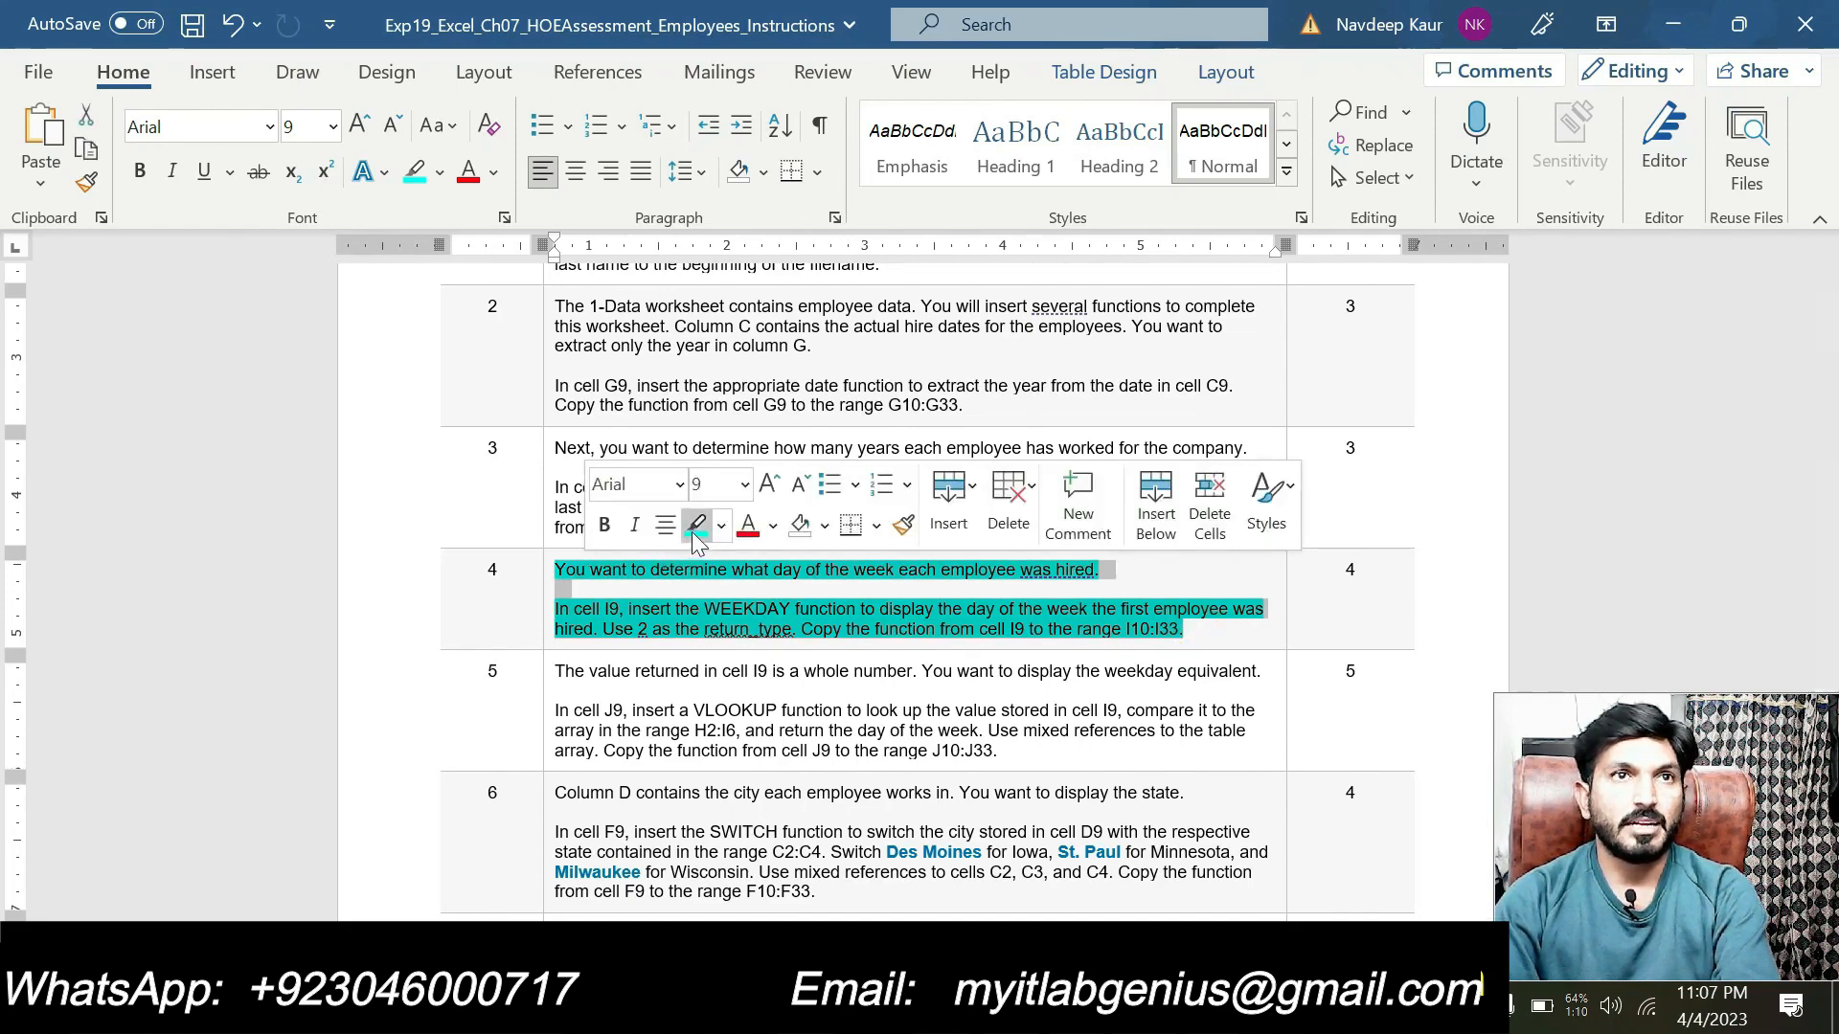
click(691, 524)
scroll(914, 656, down, 1)
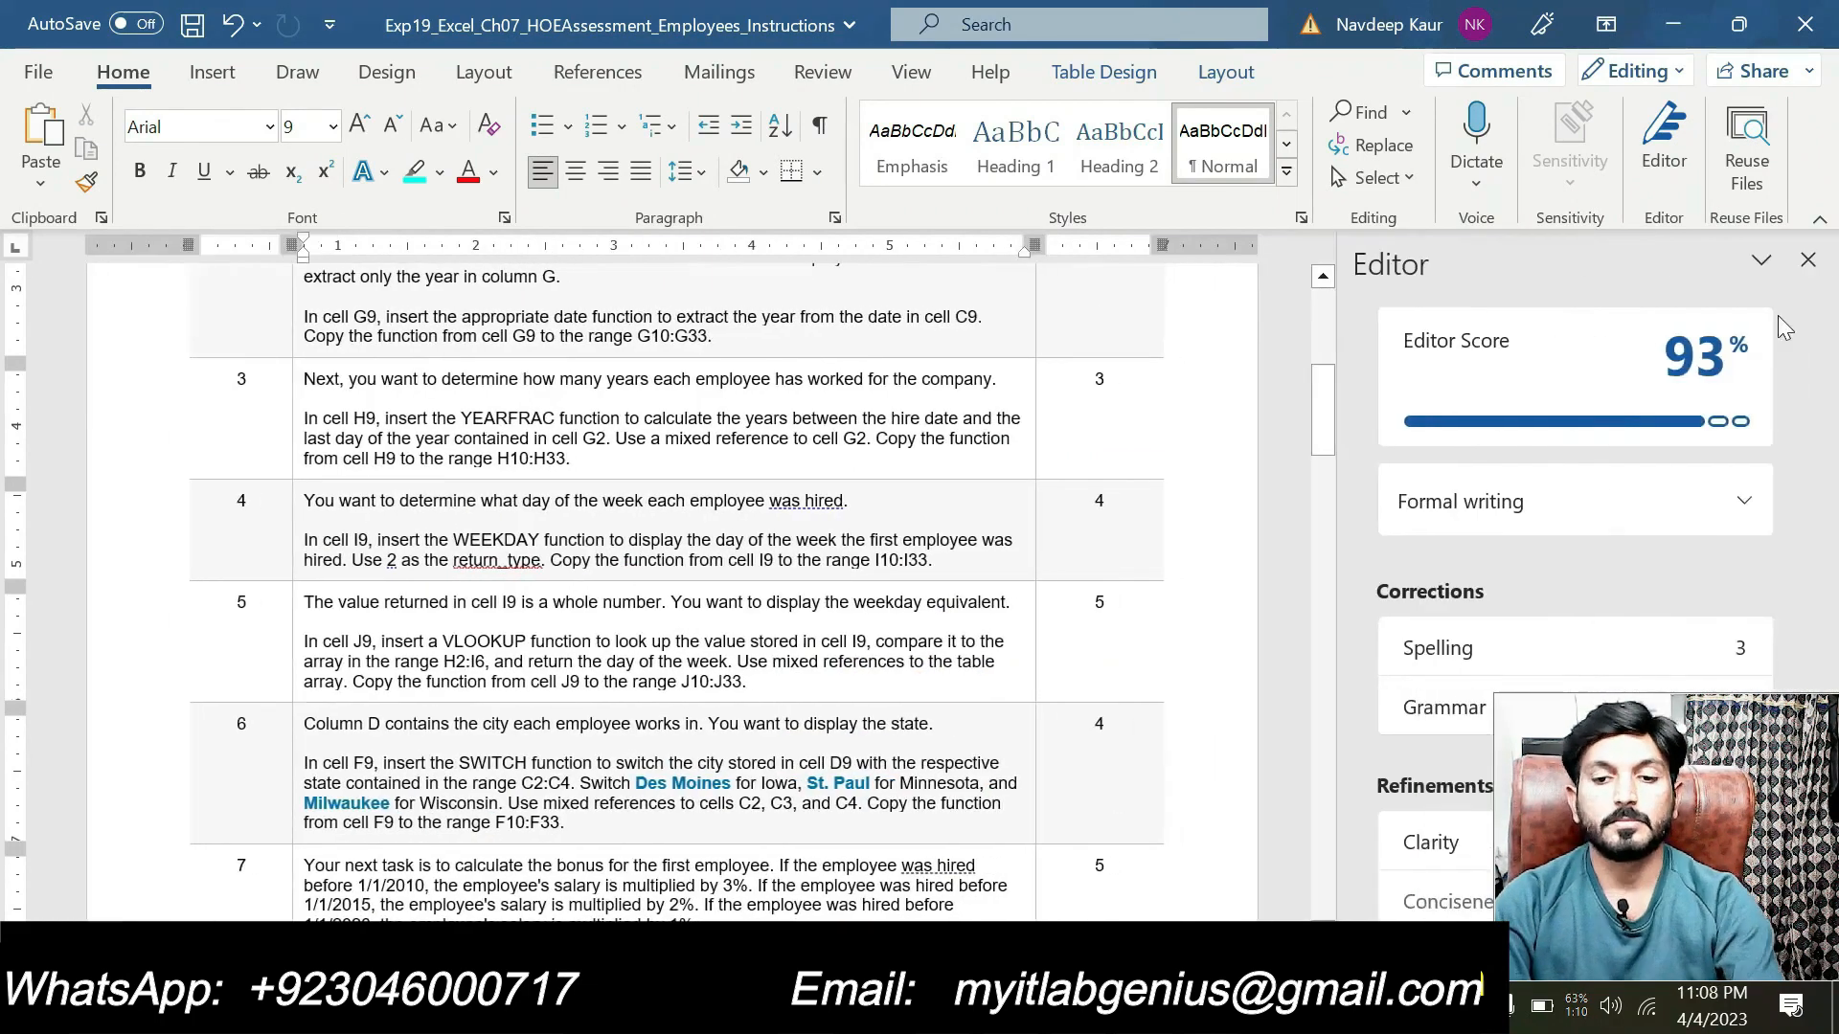
click(1808, 260)
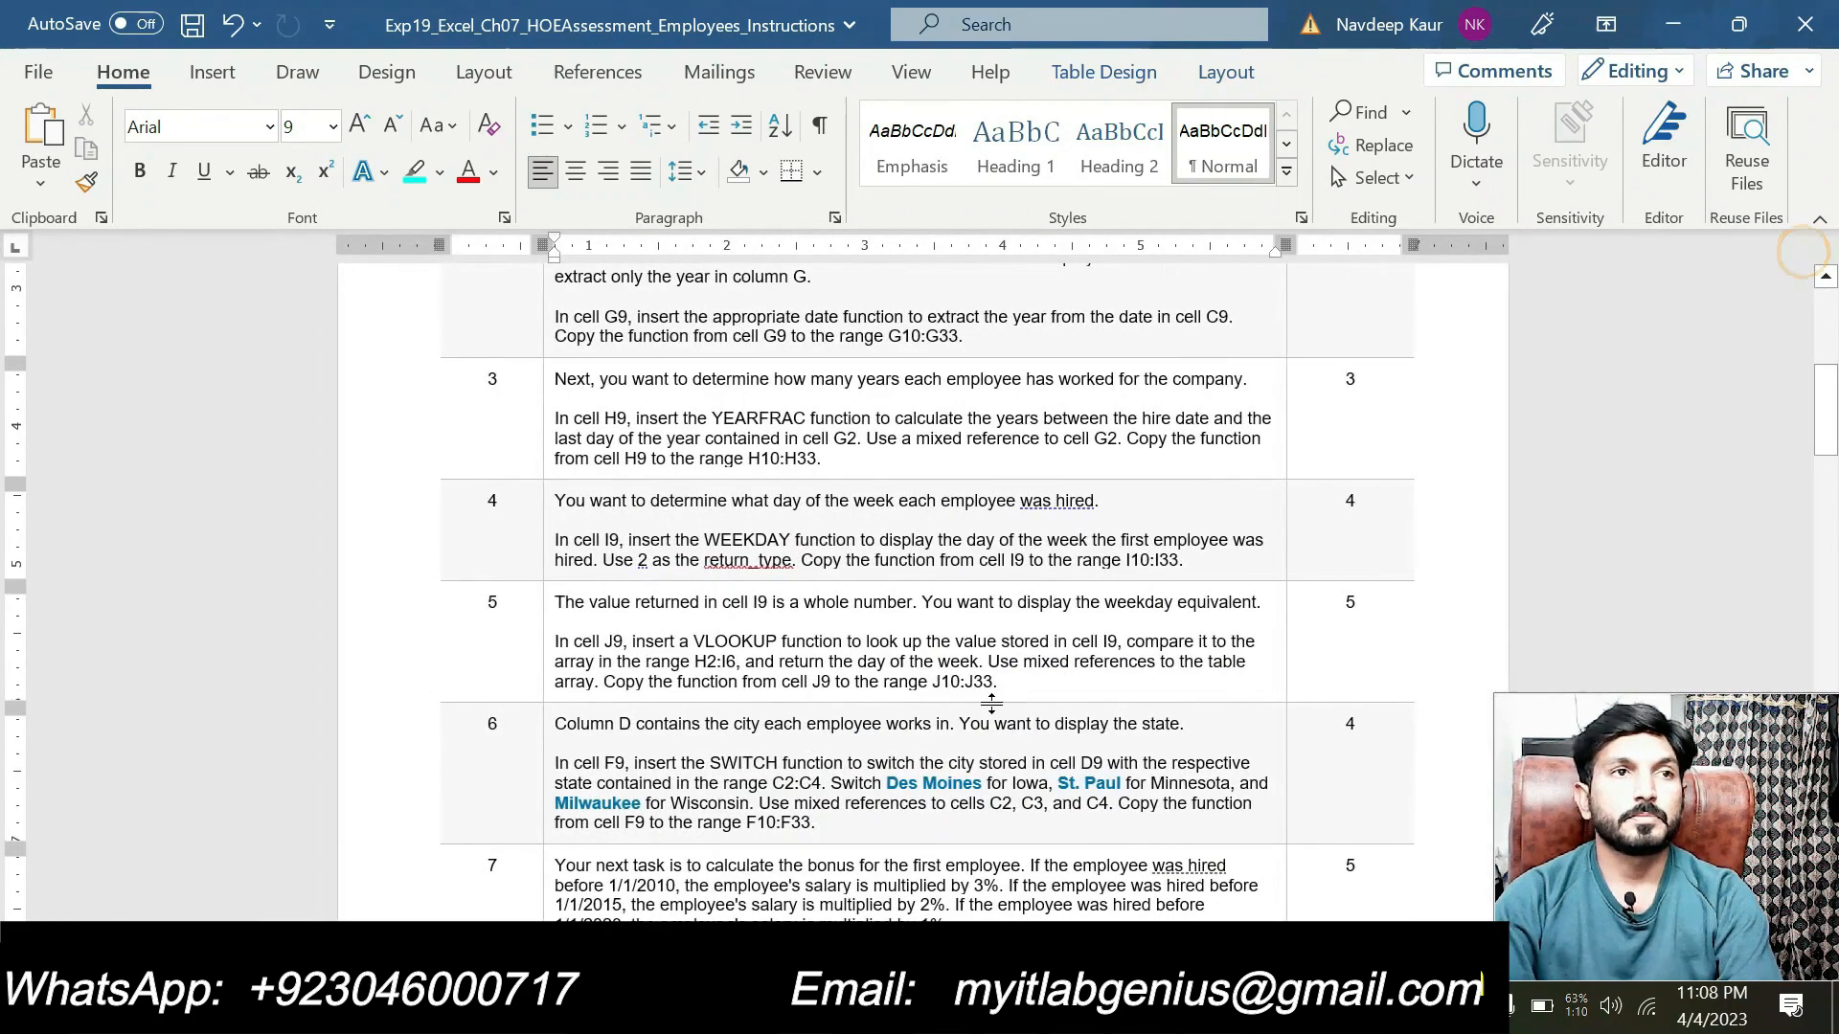
Highlight the step 5 paragraph about the VLOOKUP function in cell J9 in turquoise and examine its table range H2:I6.
drag(998, 682, 555, 641)
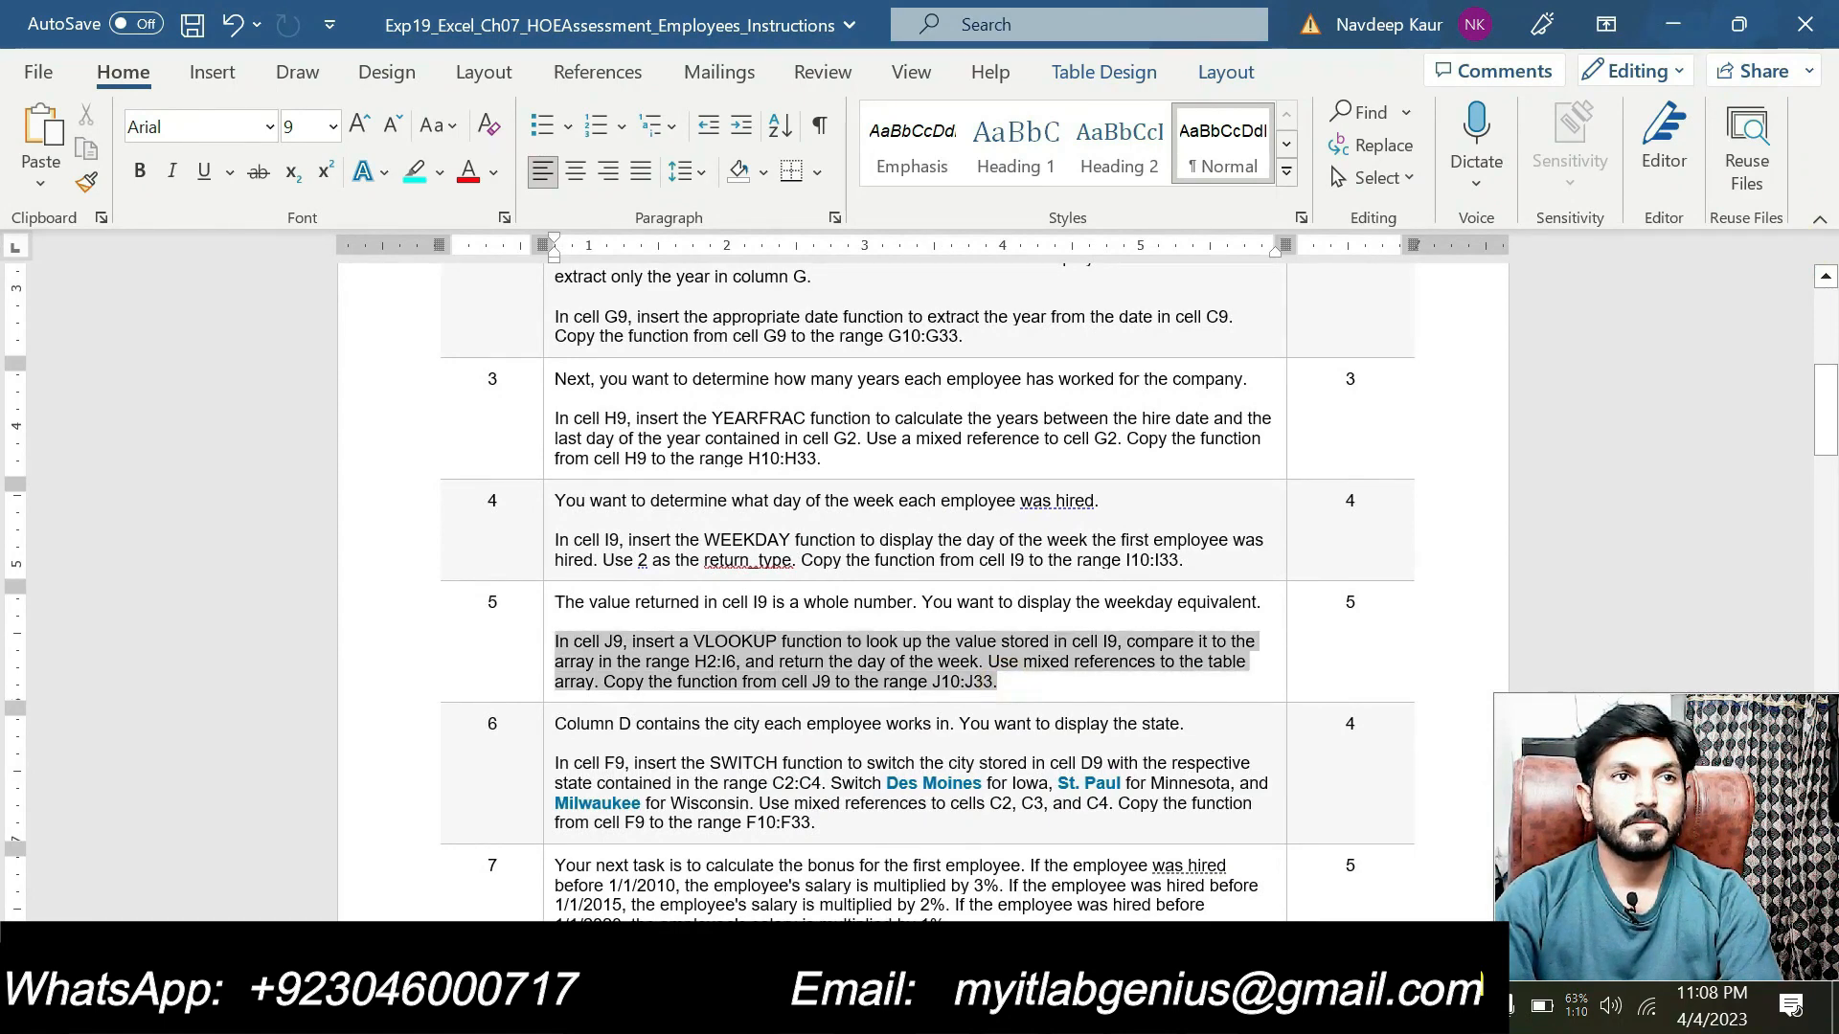
click(669, 586)
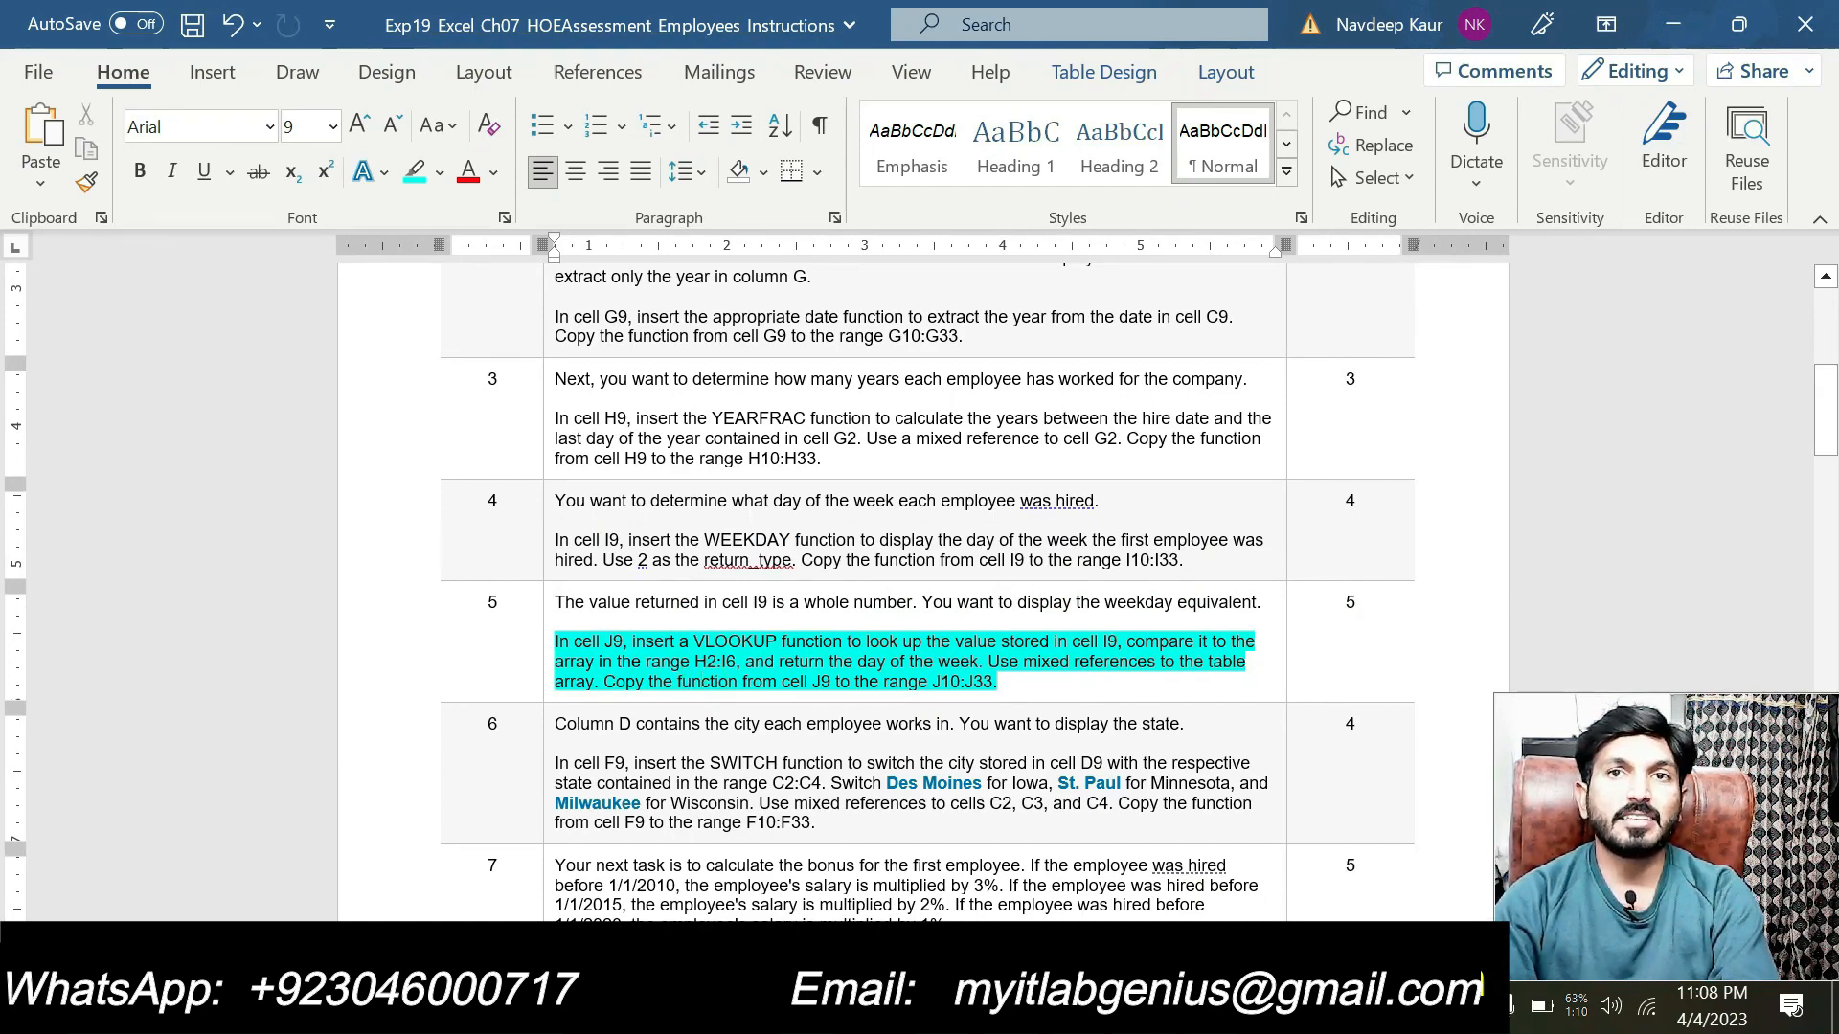
click(1060, 692)
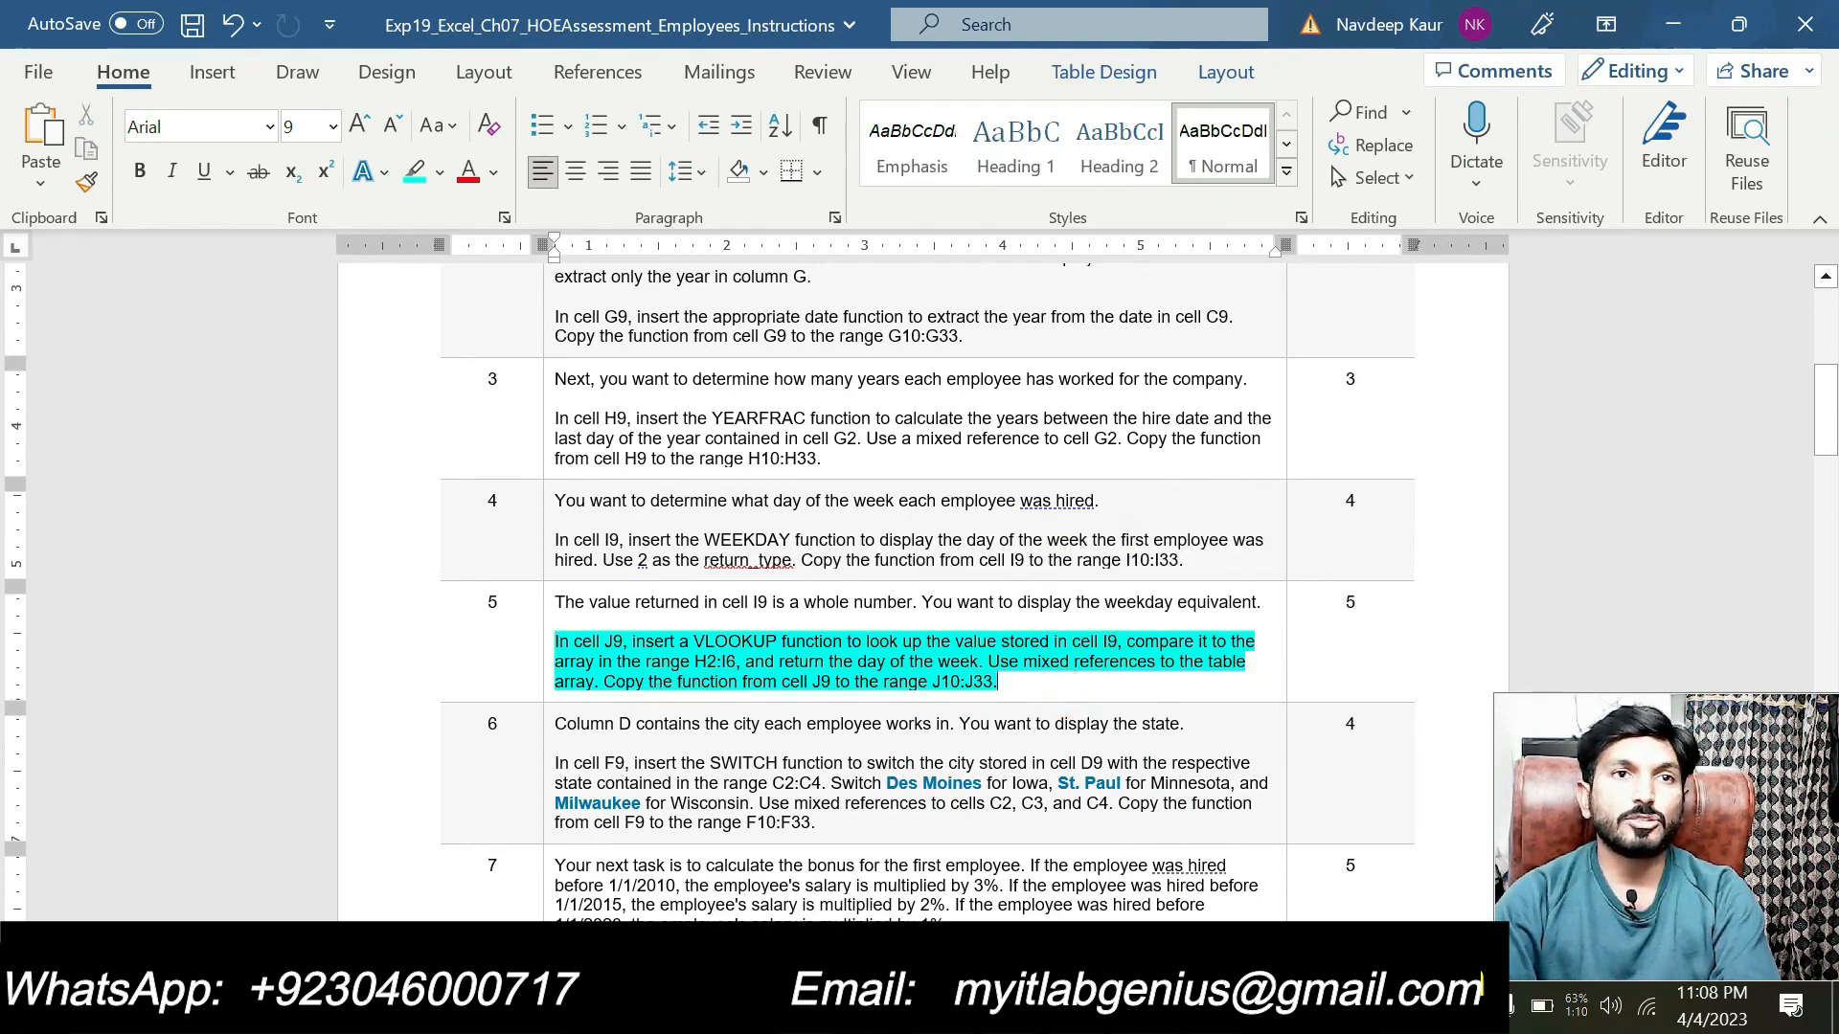
drag(694, 662, 736, 662)
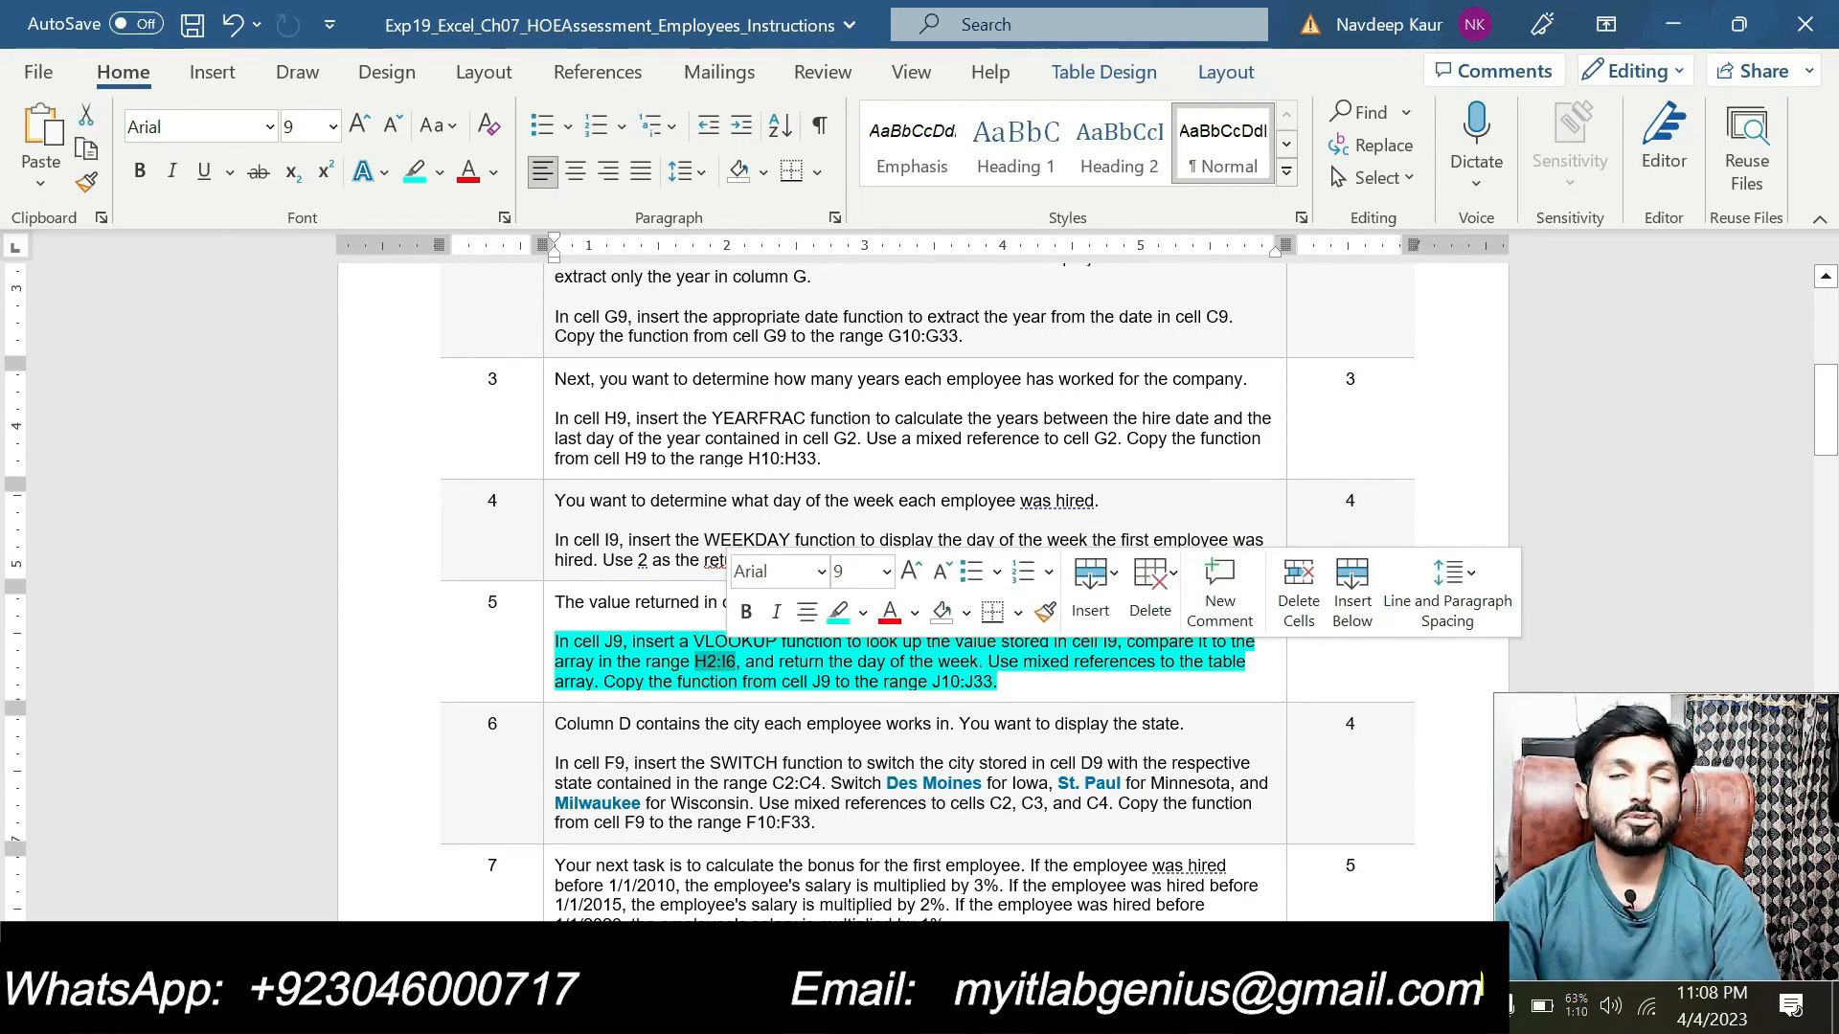
click(1008, 684)
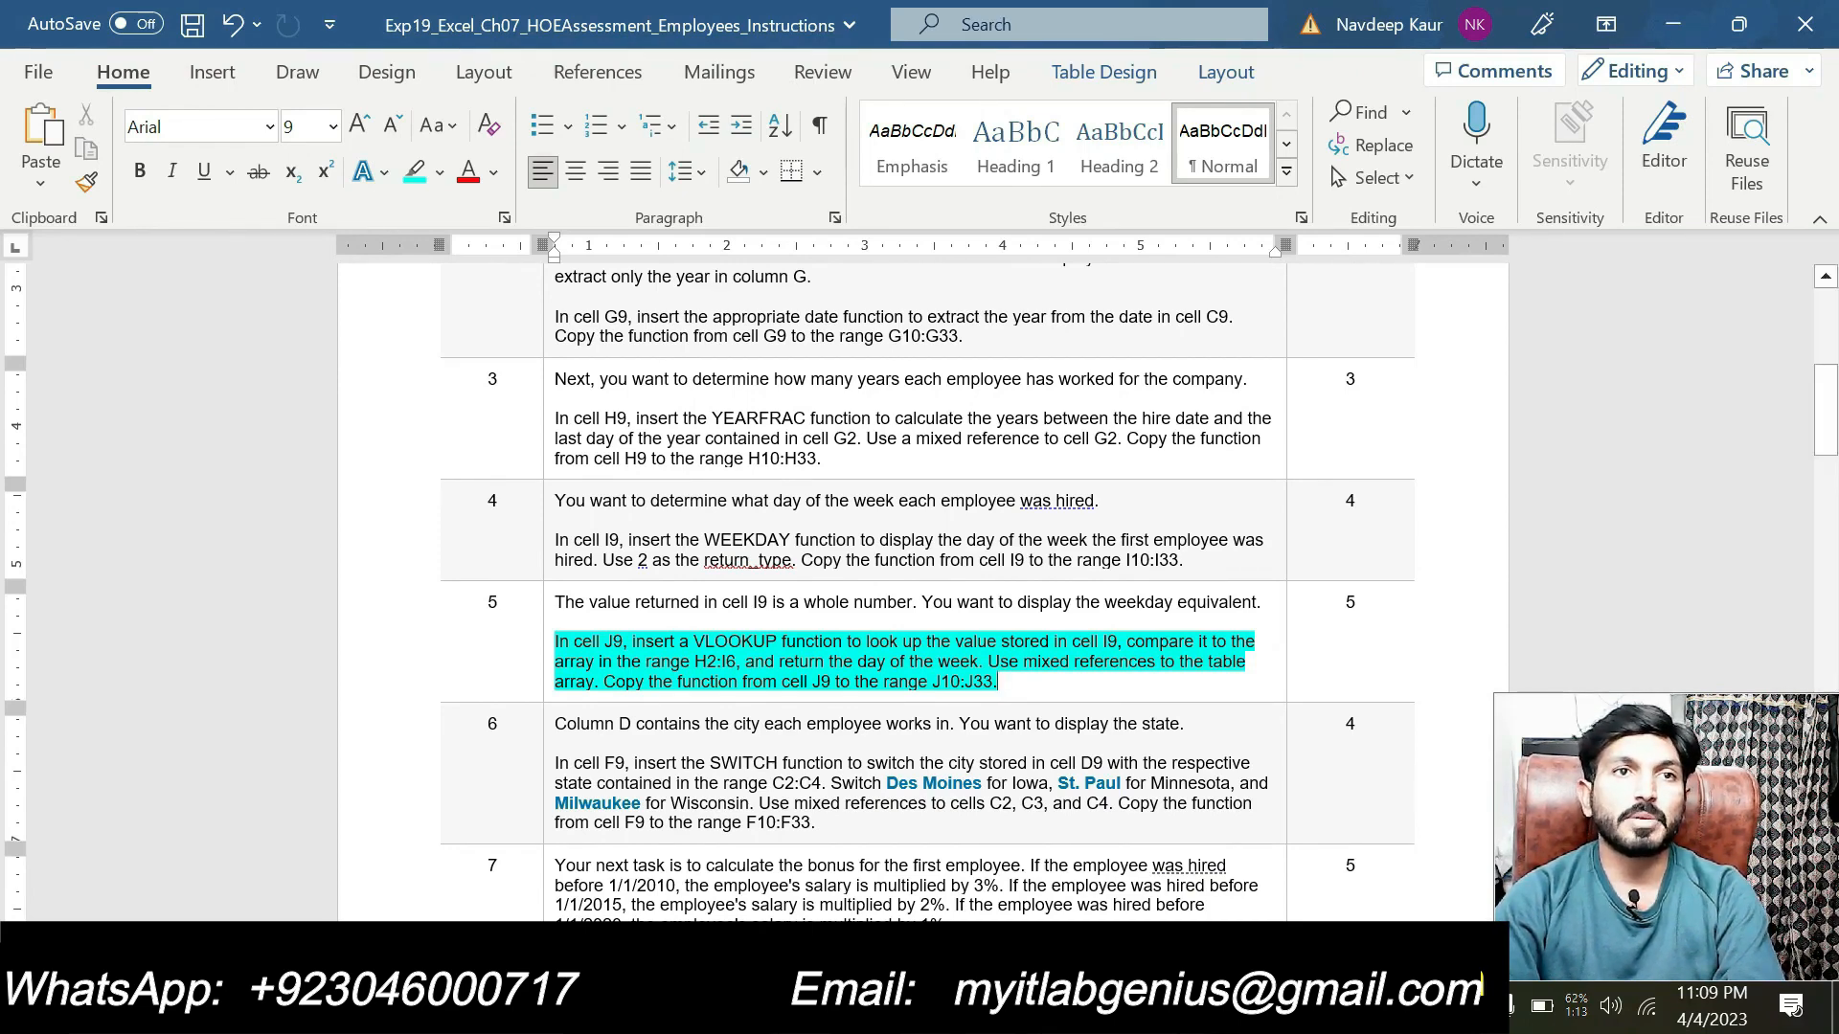
drag(694, 662, 736, 661)
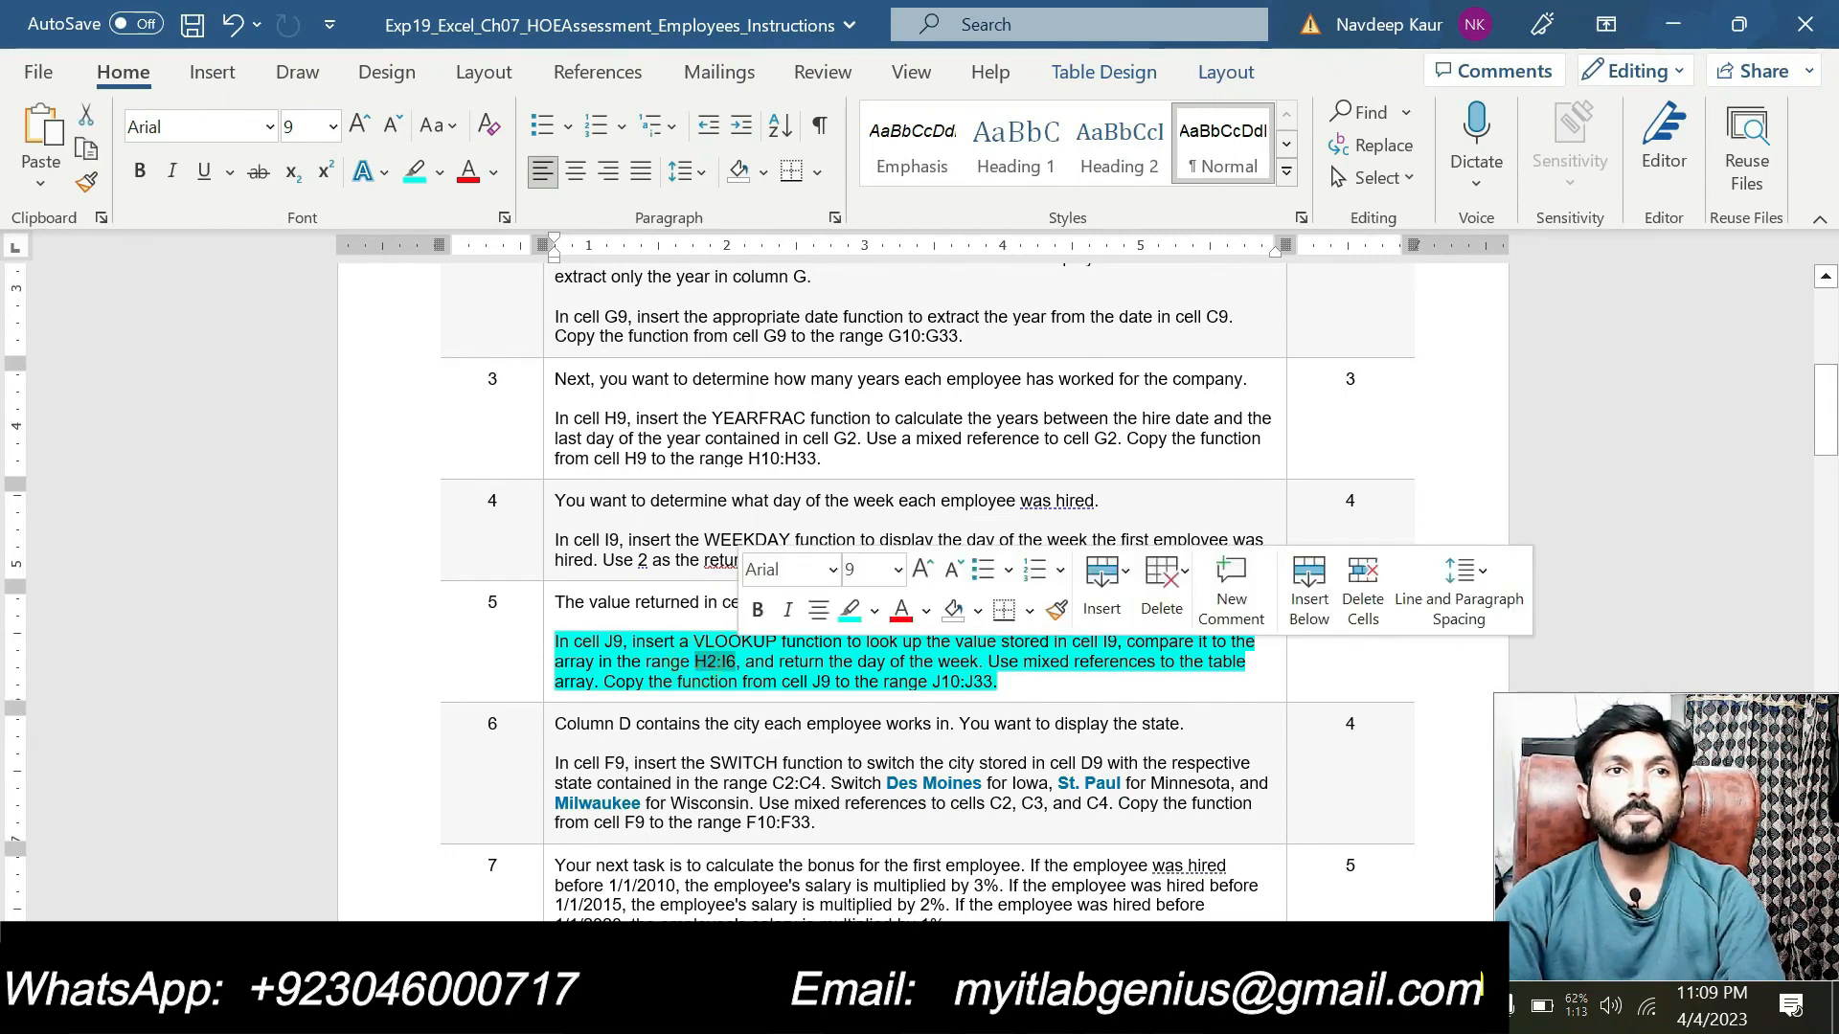
click(1021, 691)
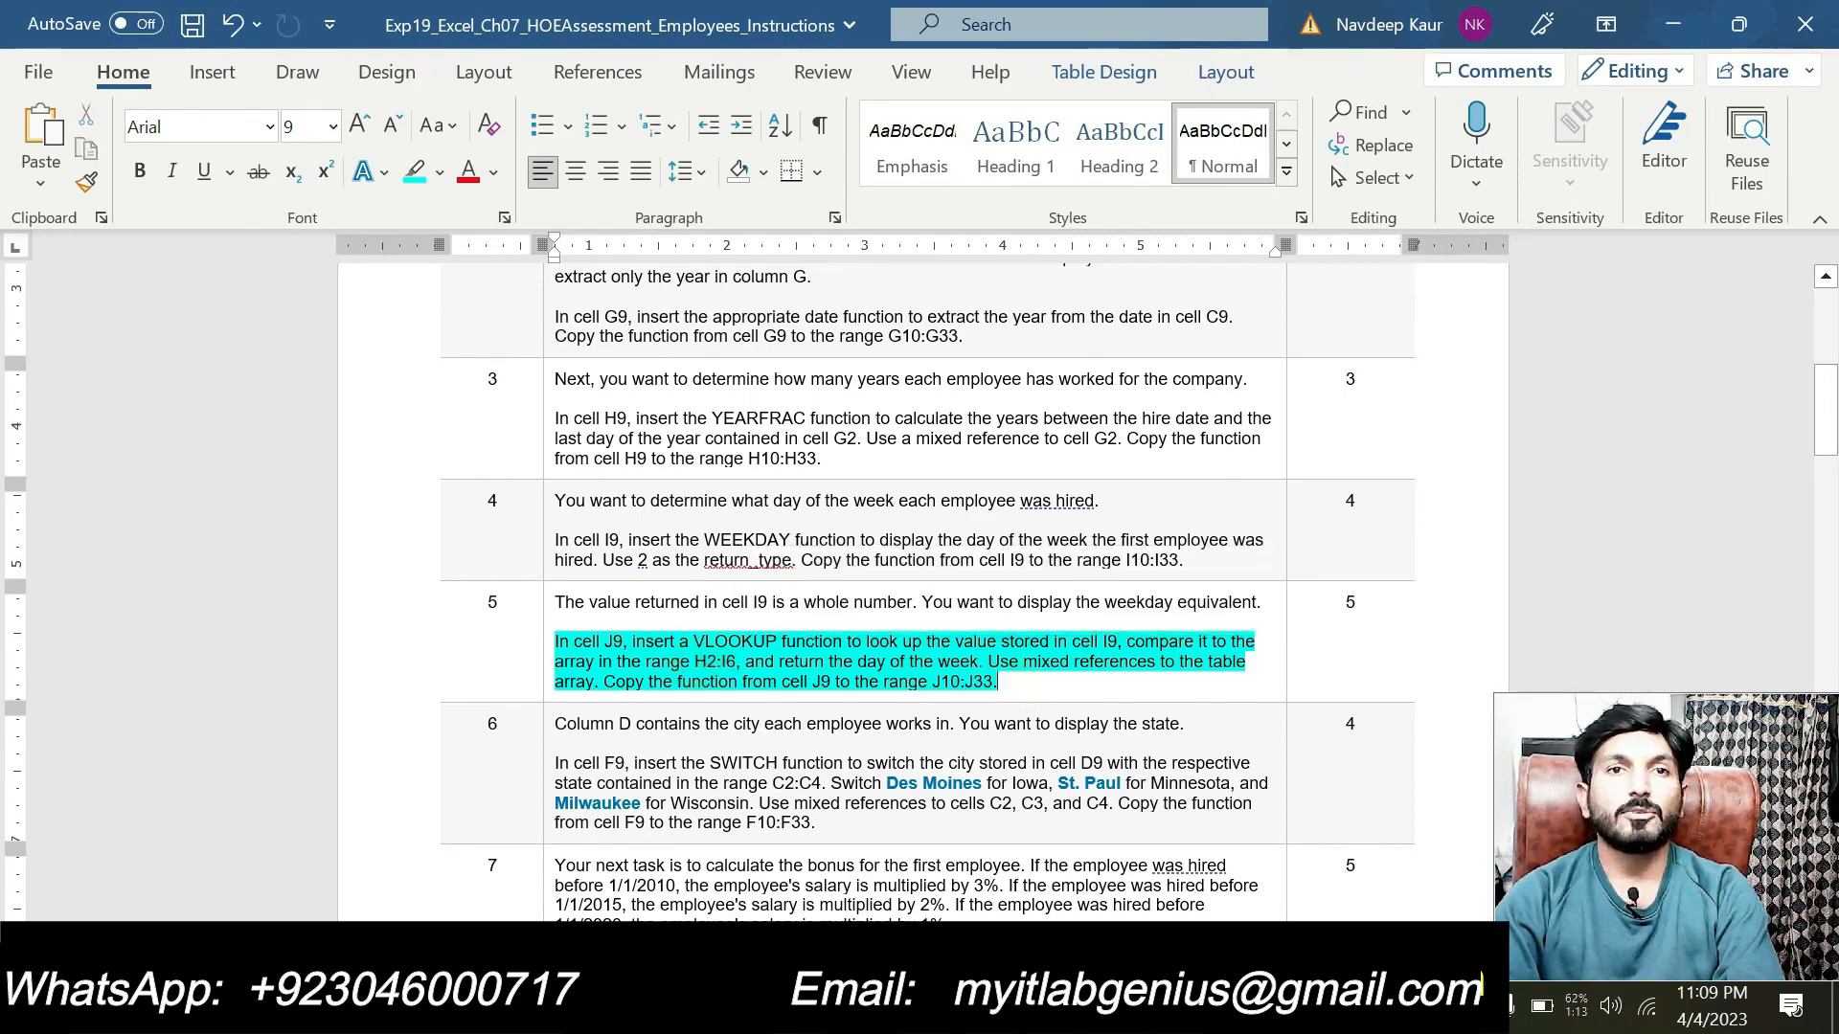
Switch to the Excel workbook and start a VLOOKUP function in J9 with I9 as the lookup value in its function arguments.
key(alt+Tab)
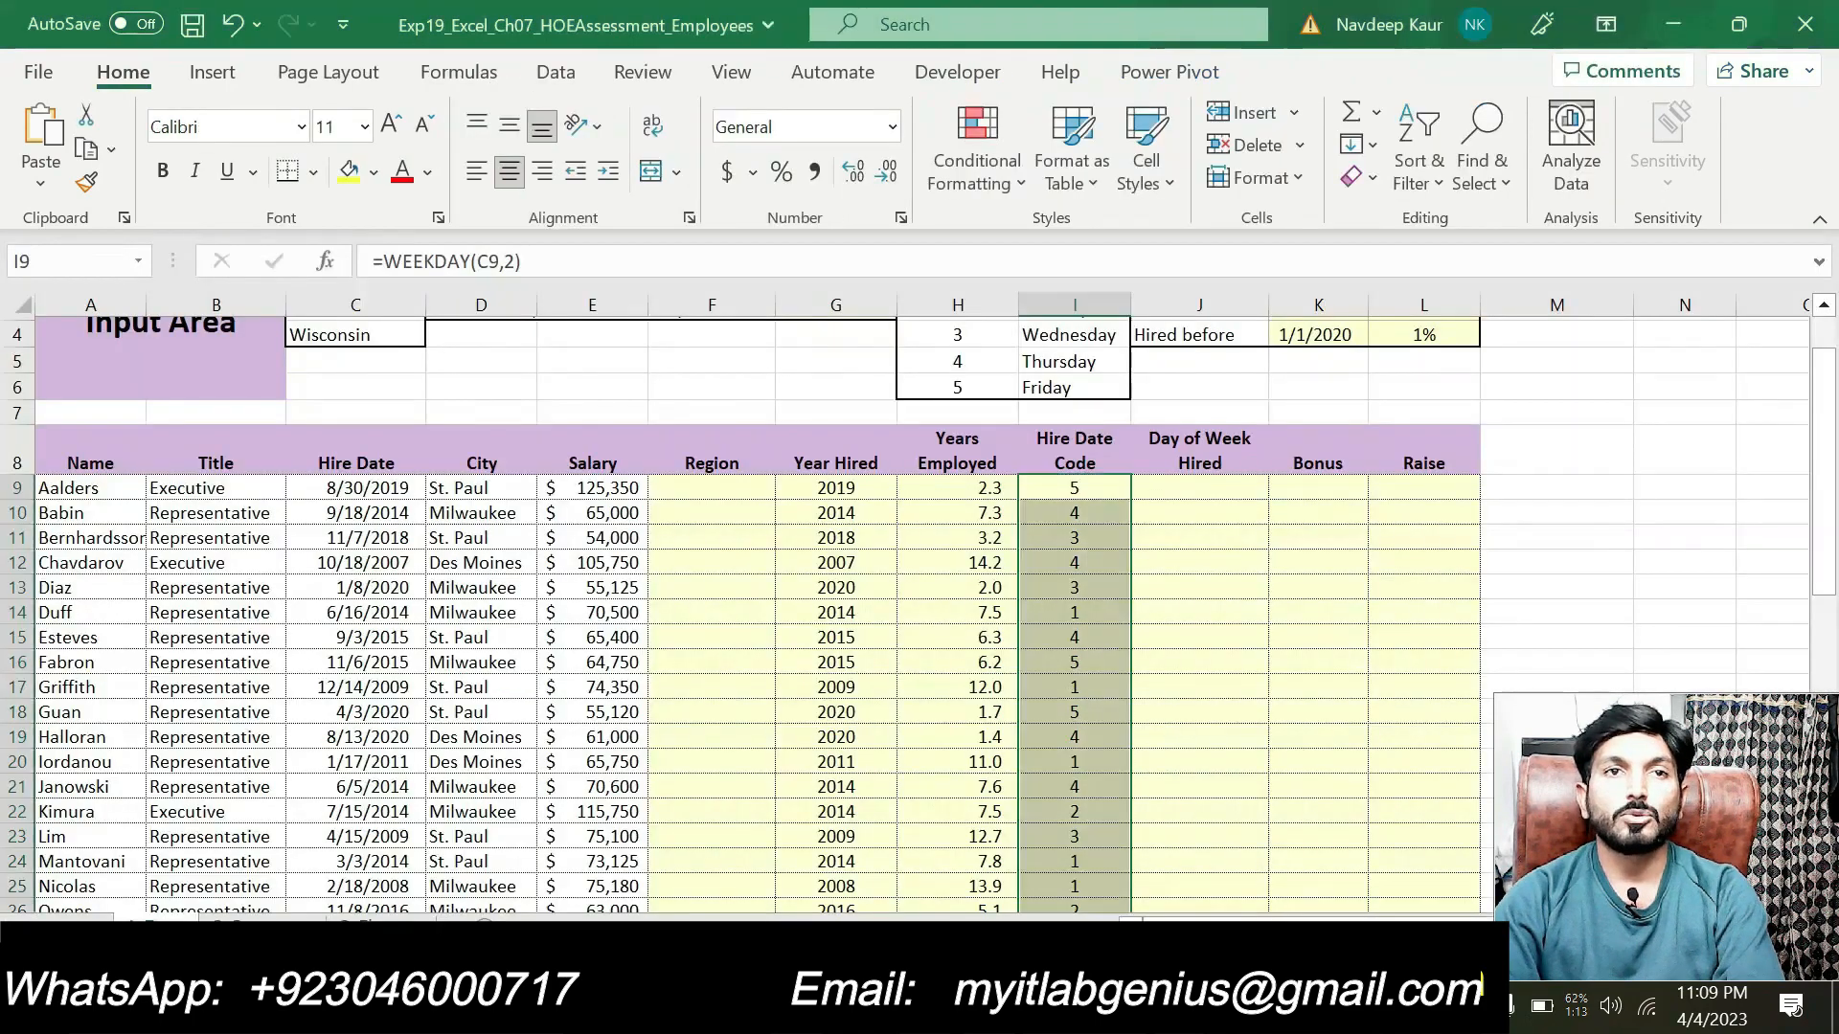
click(1201, 490)
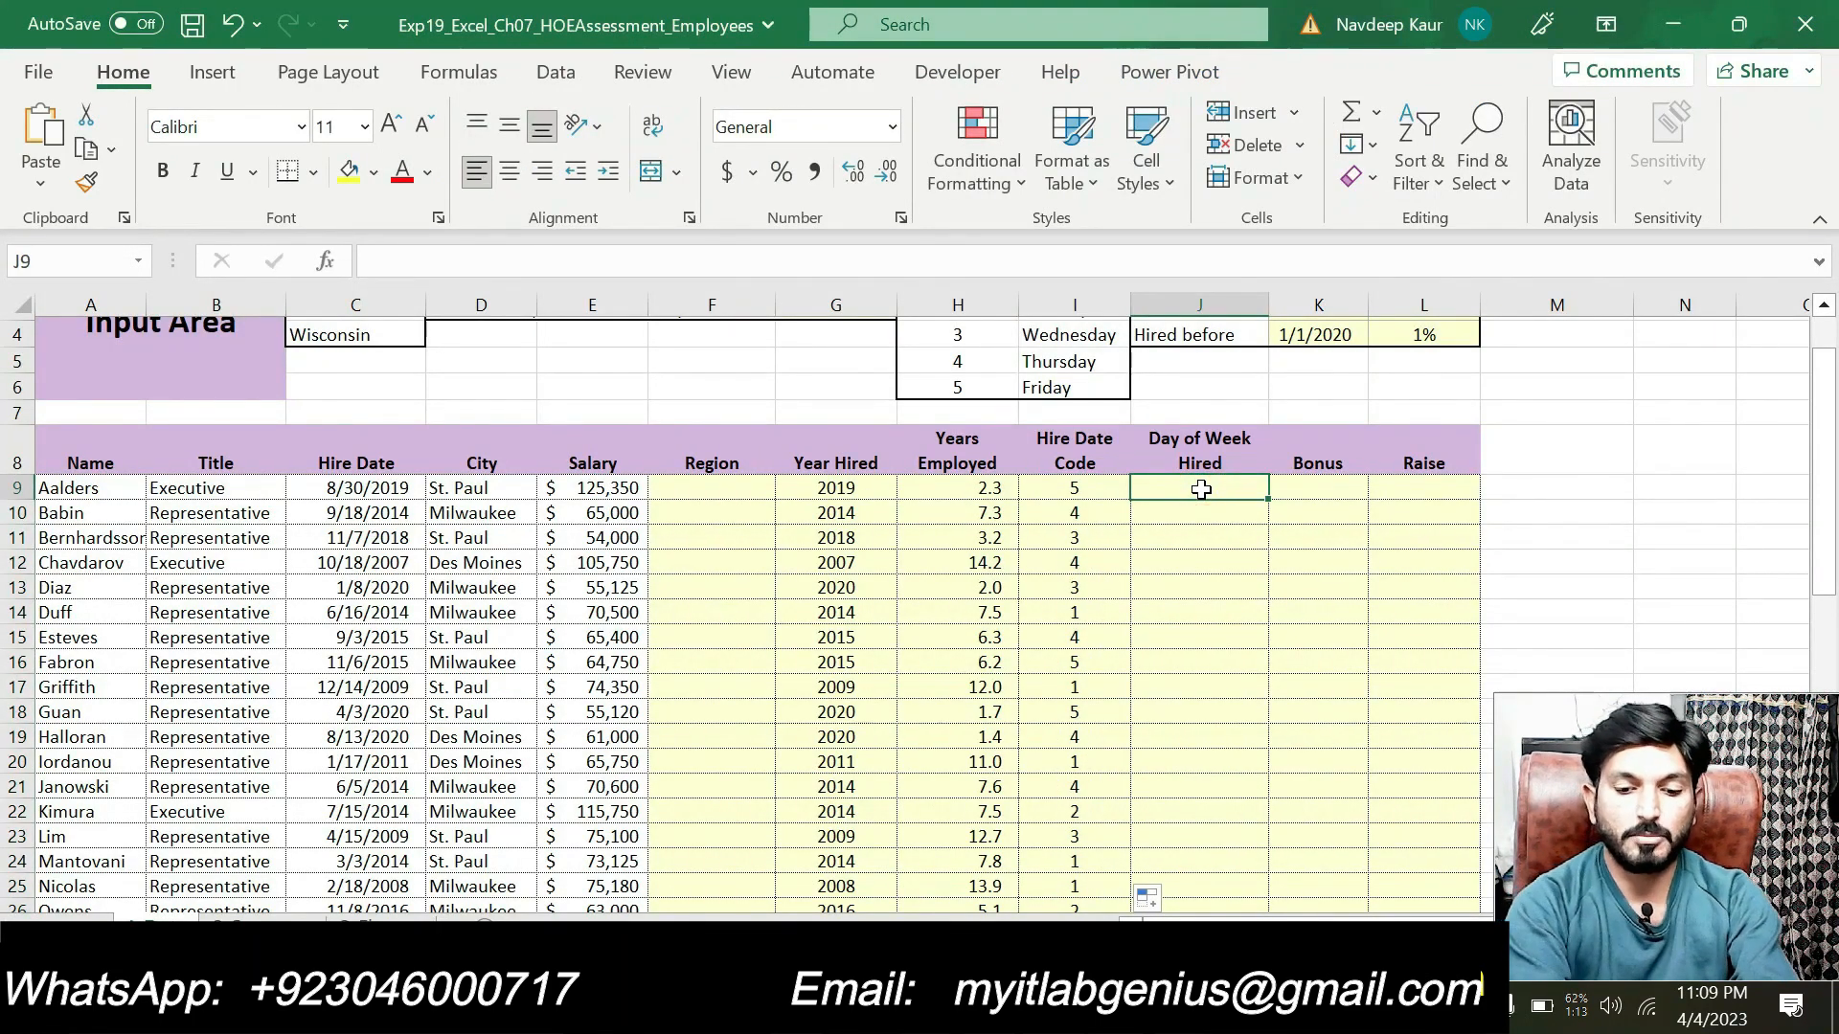
text(=vl)
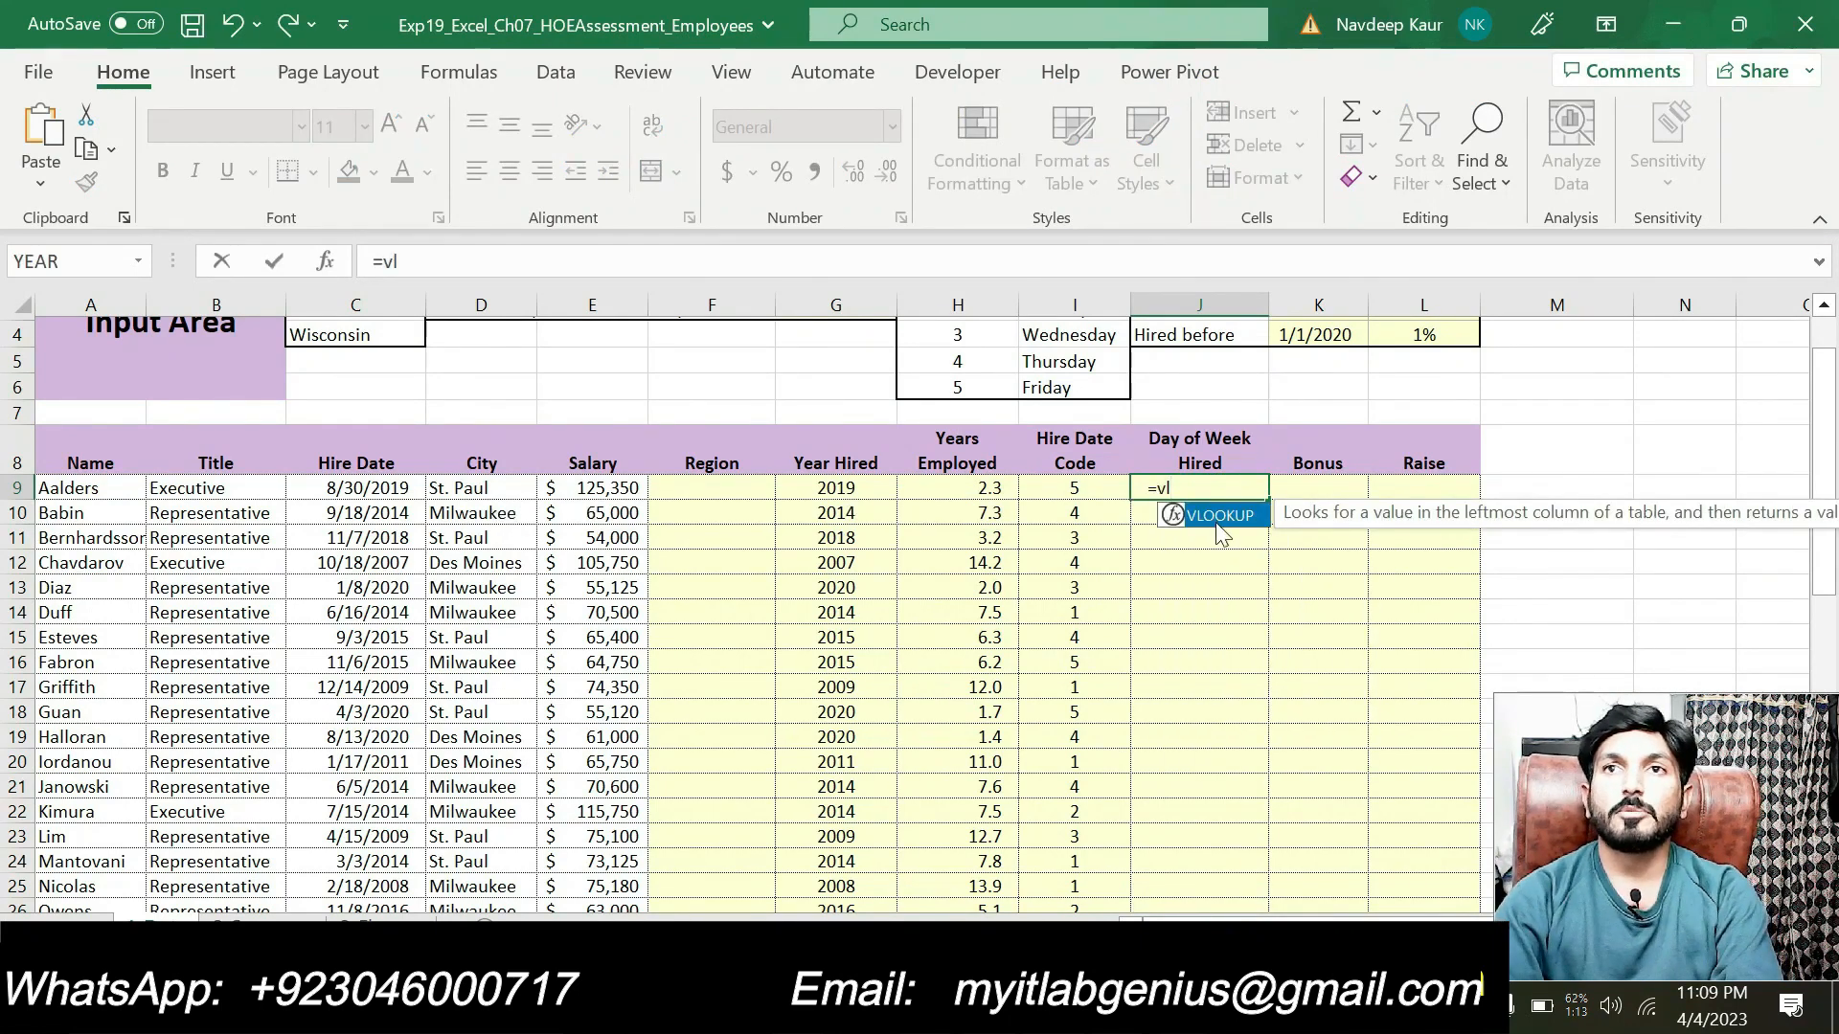
double_click(1212, 515)
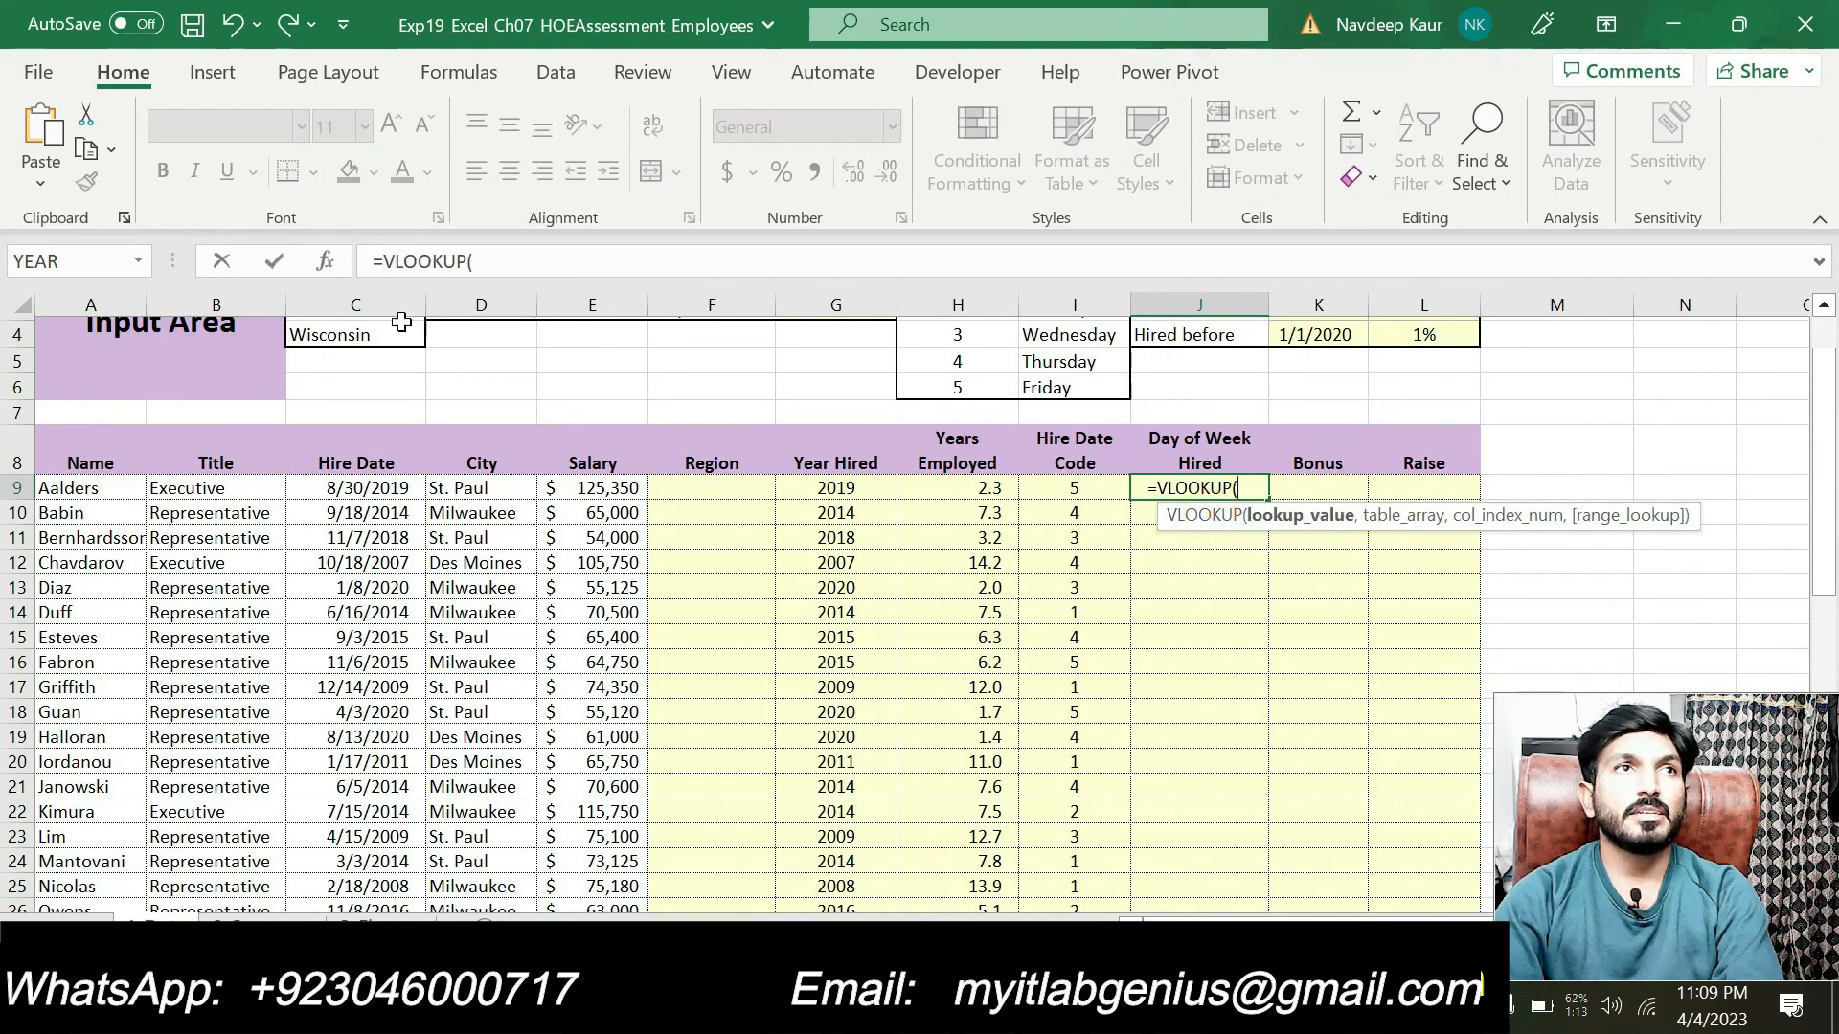
click(325, 265)
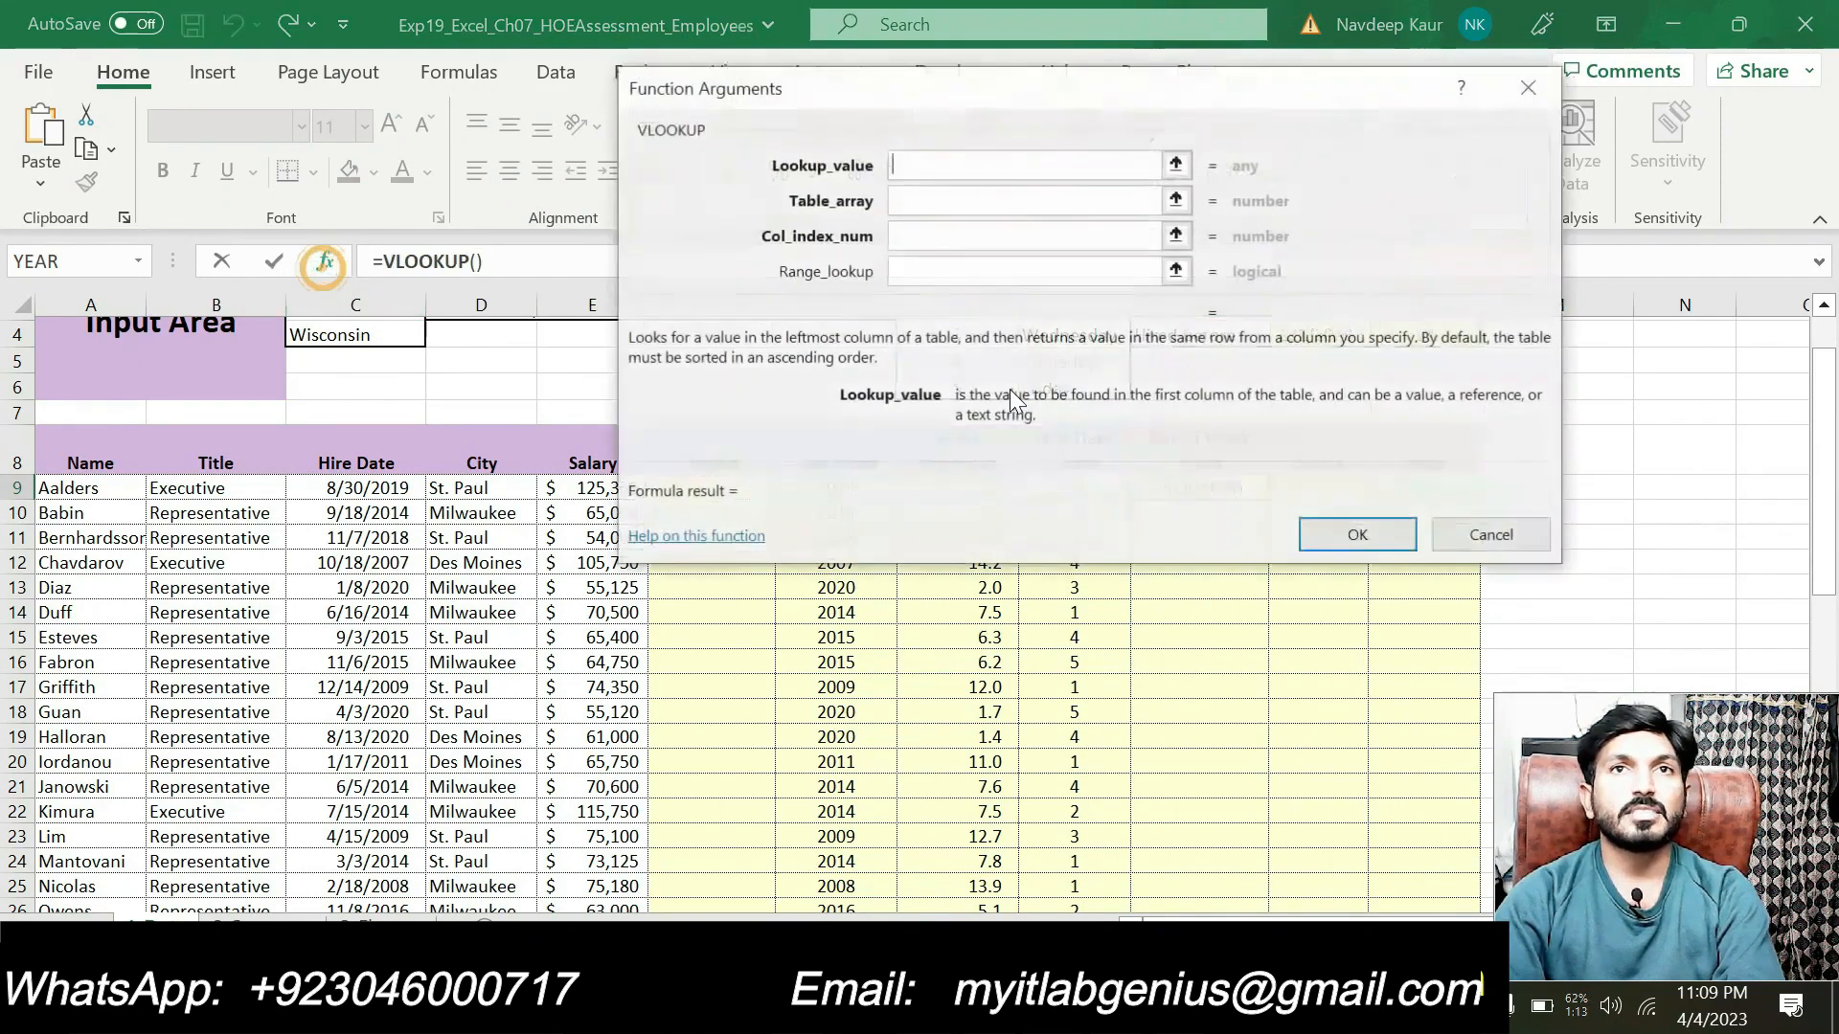
drag(920, 104, 970, 235)
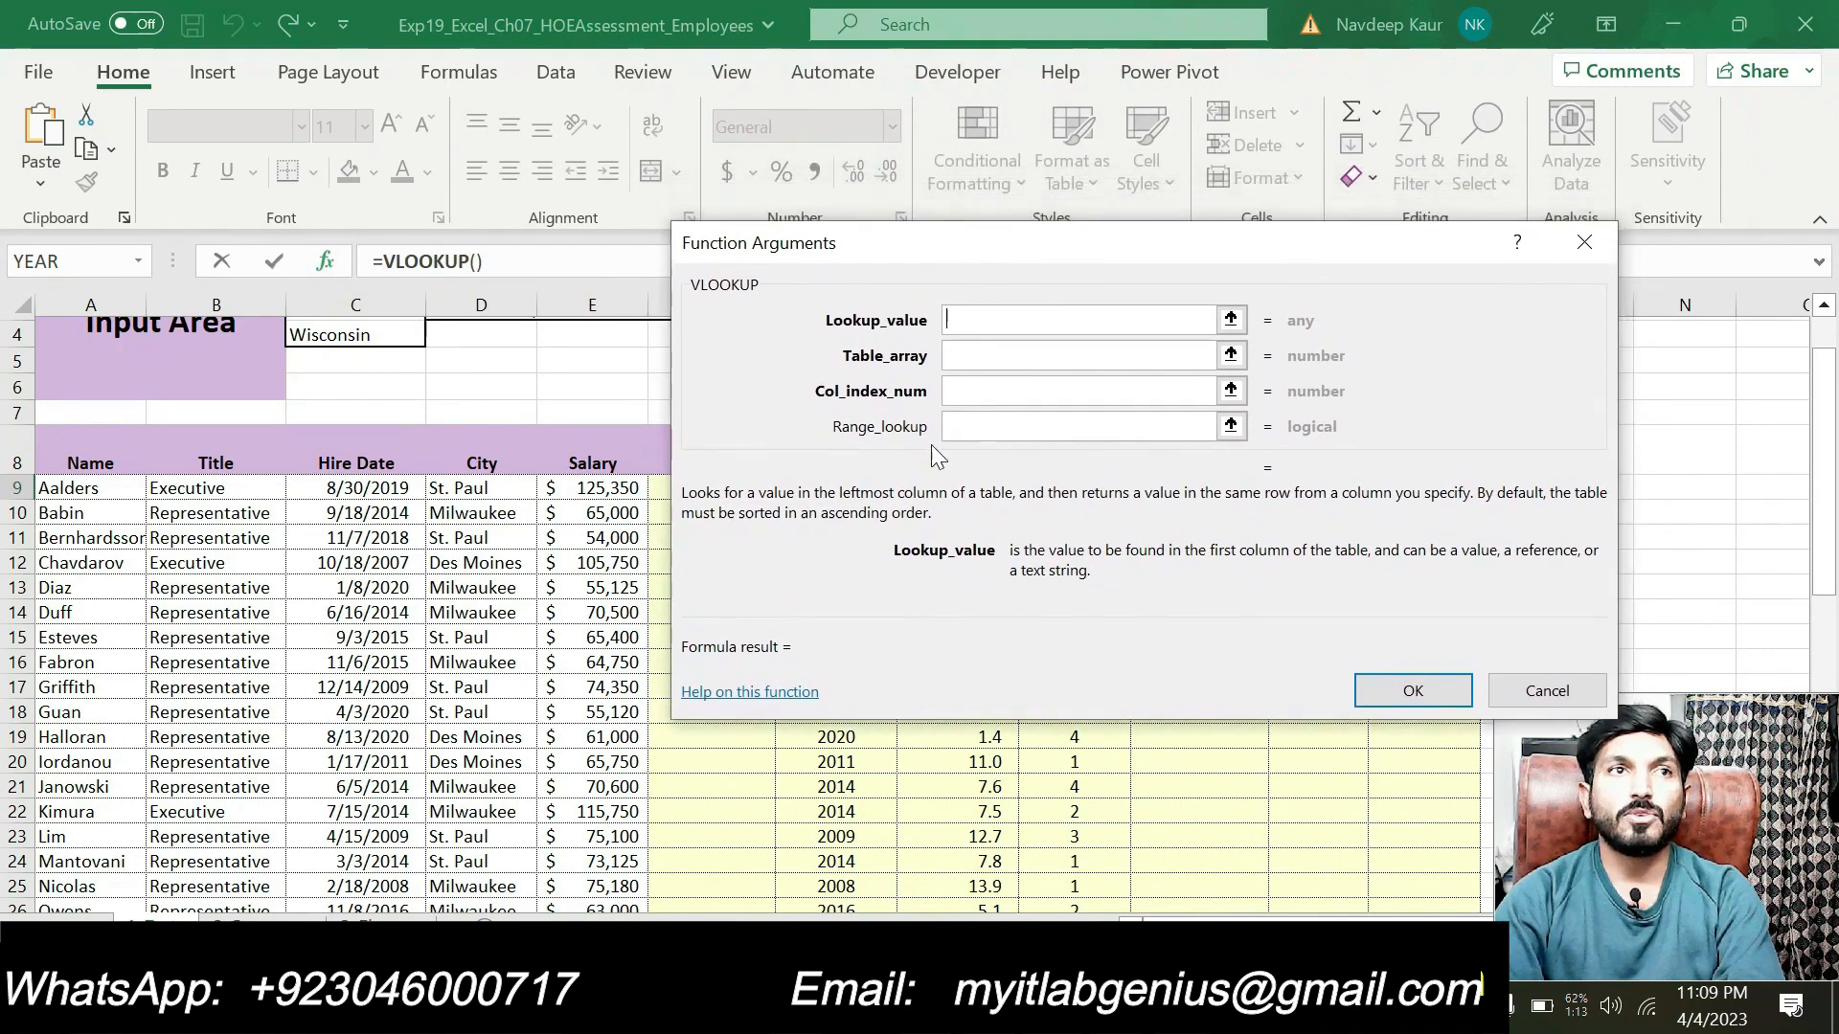
drag(1215, 237, 1115, 530)
click(1074, 488)
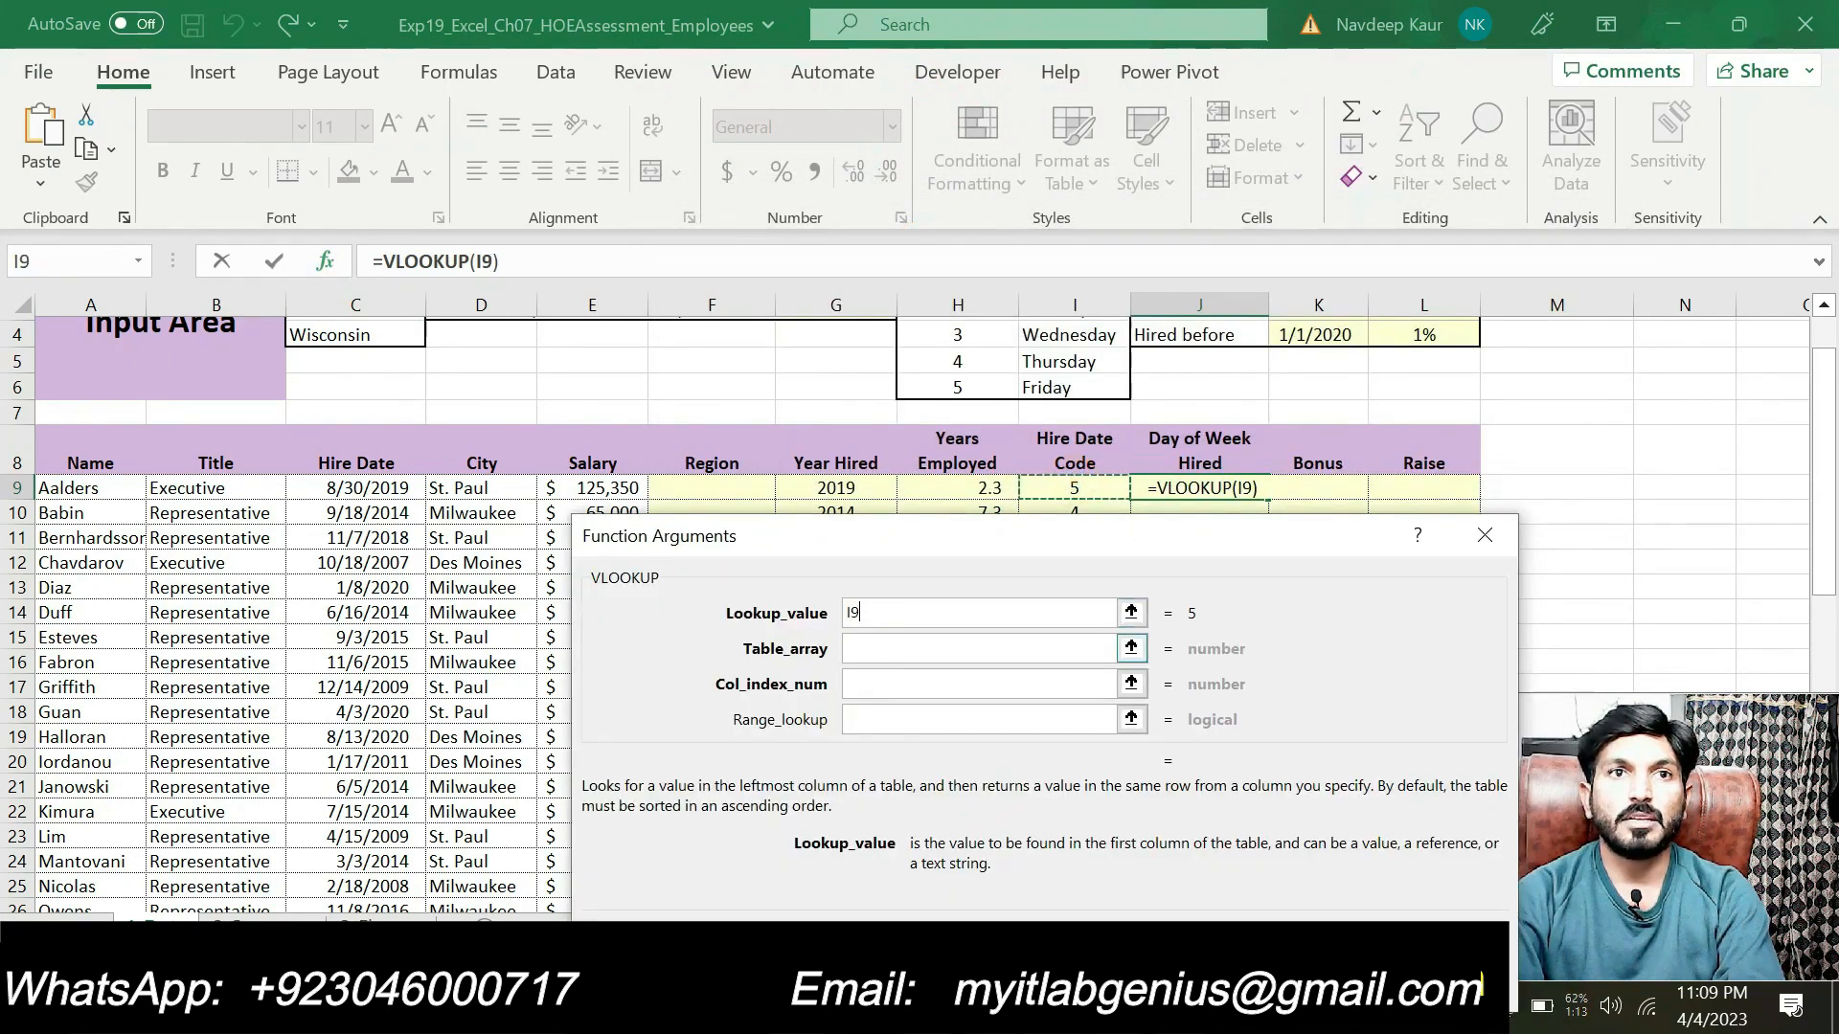
key(Tab)
click(920, 470)
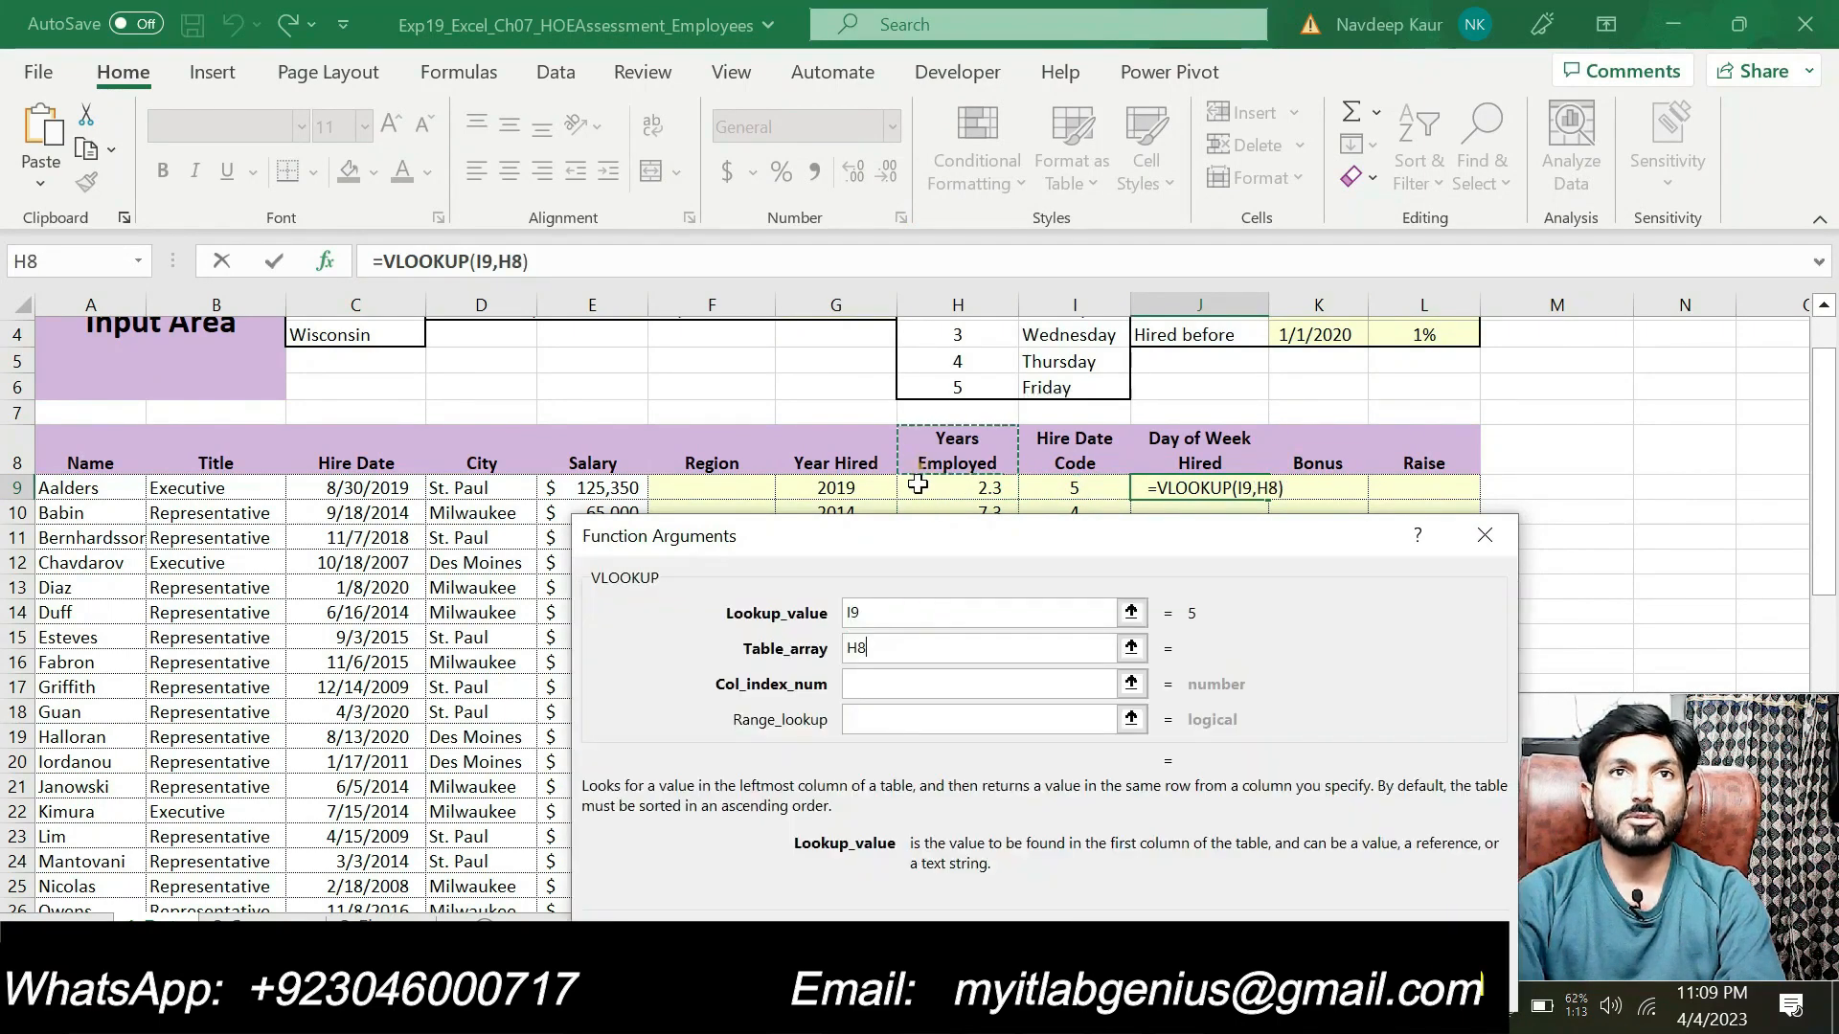
drag(952, 545, 873, 274)
key(BackSpace)
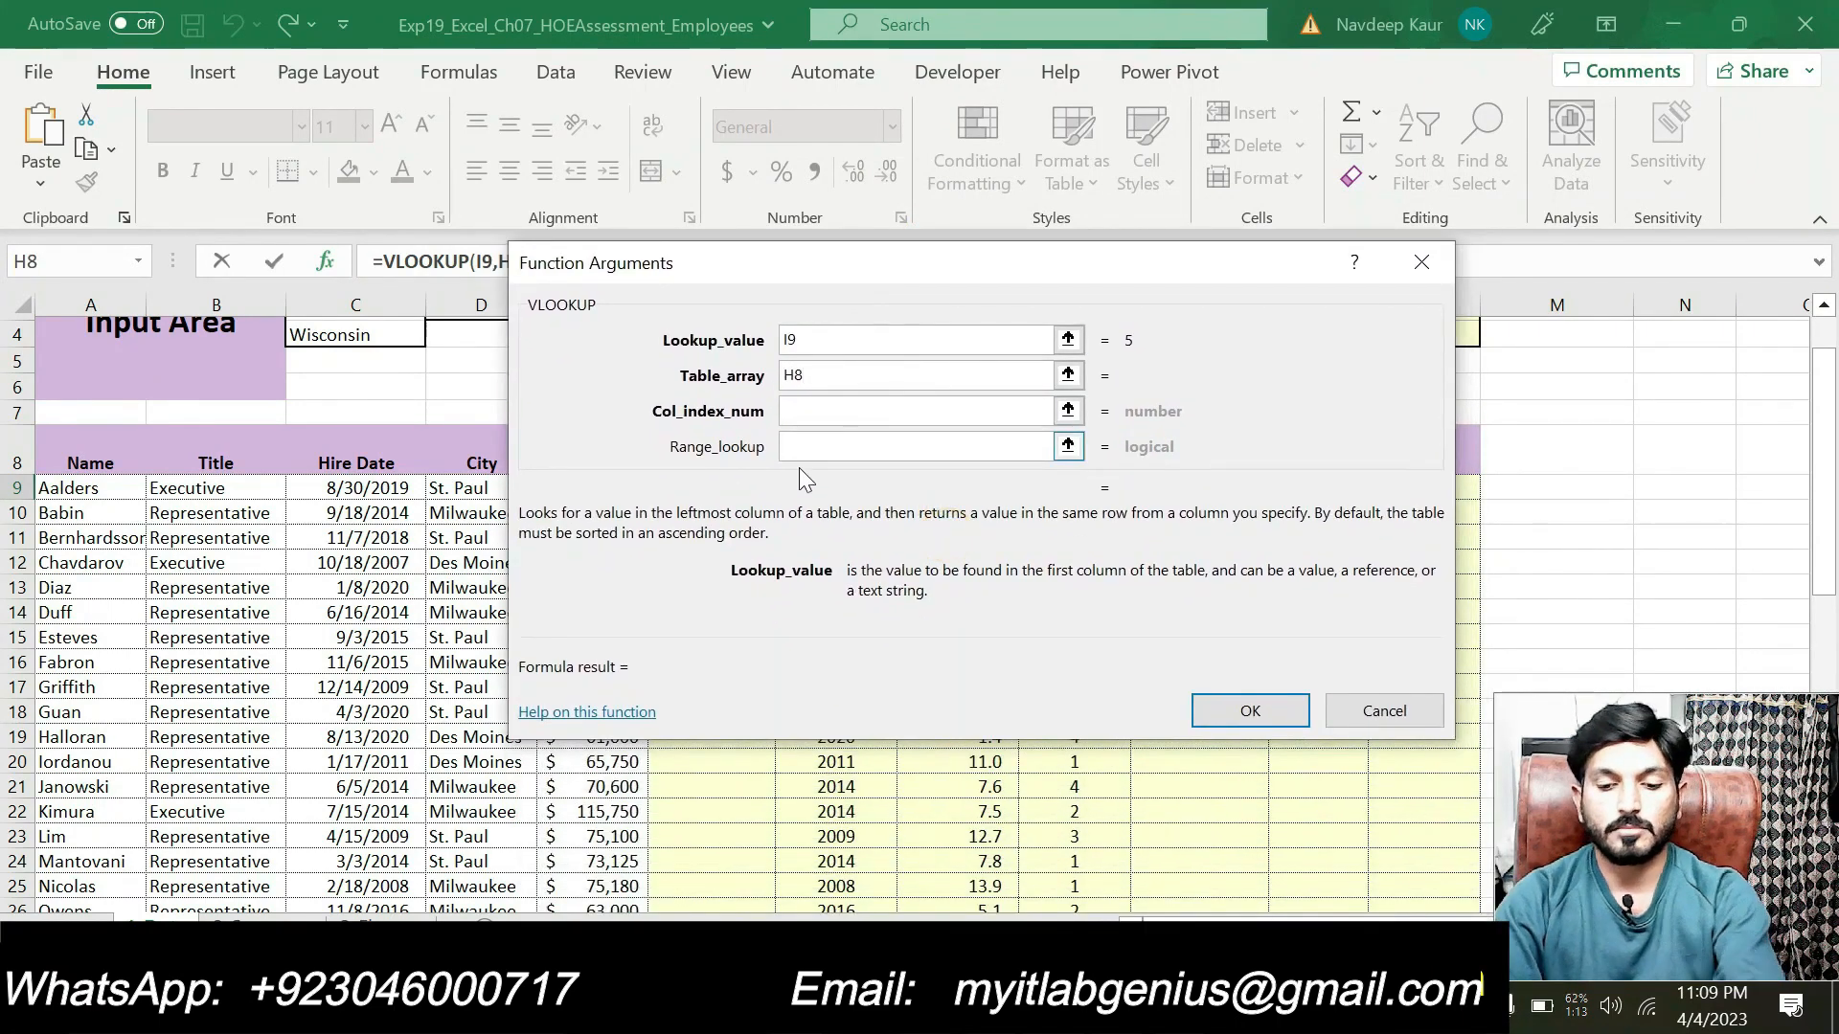
key(BackSpace)
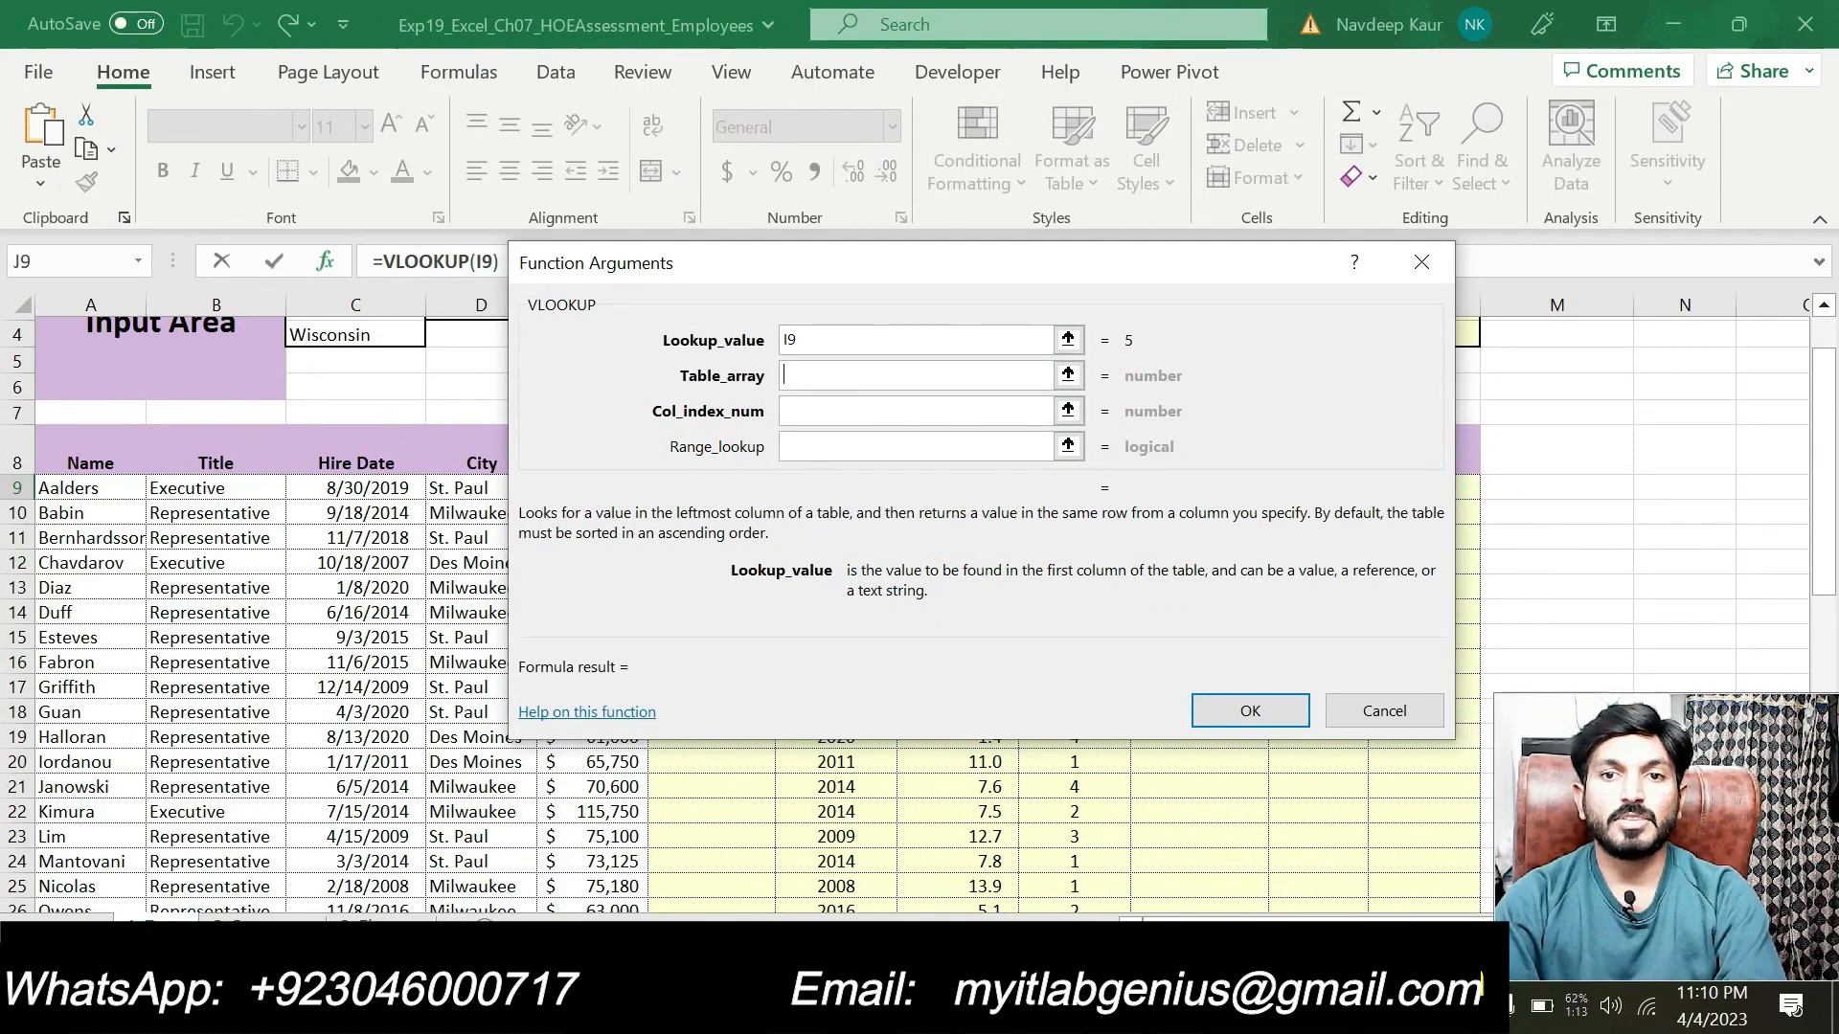
Switch to the Word instructions and copy the table range reference H2:I6 from the step 5 text.
click(1078, 1005)
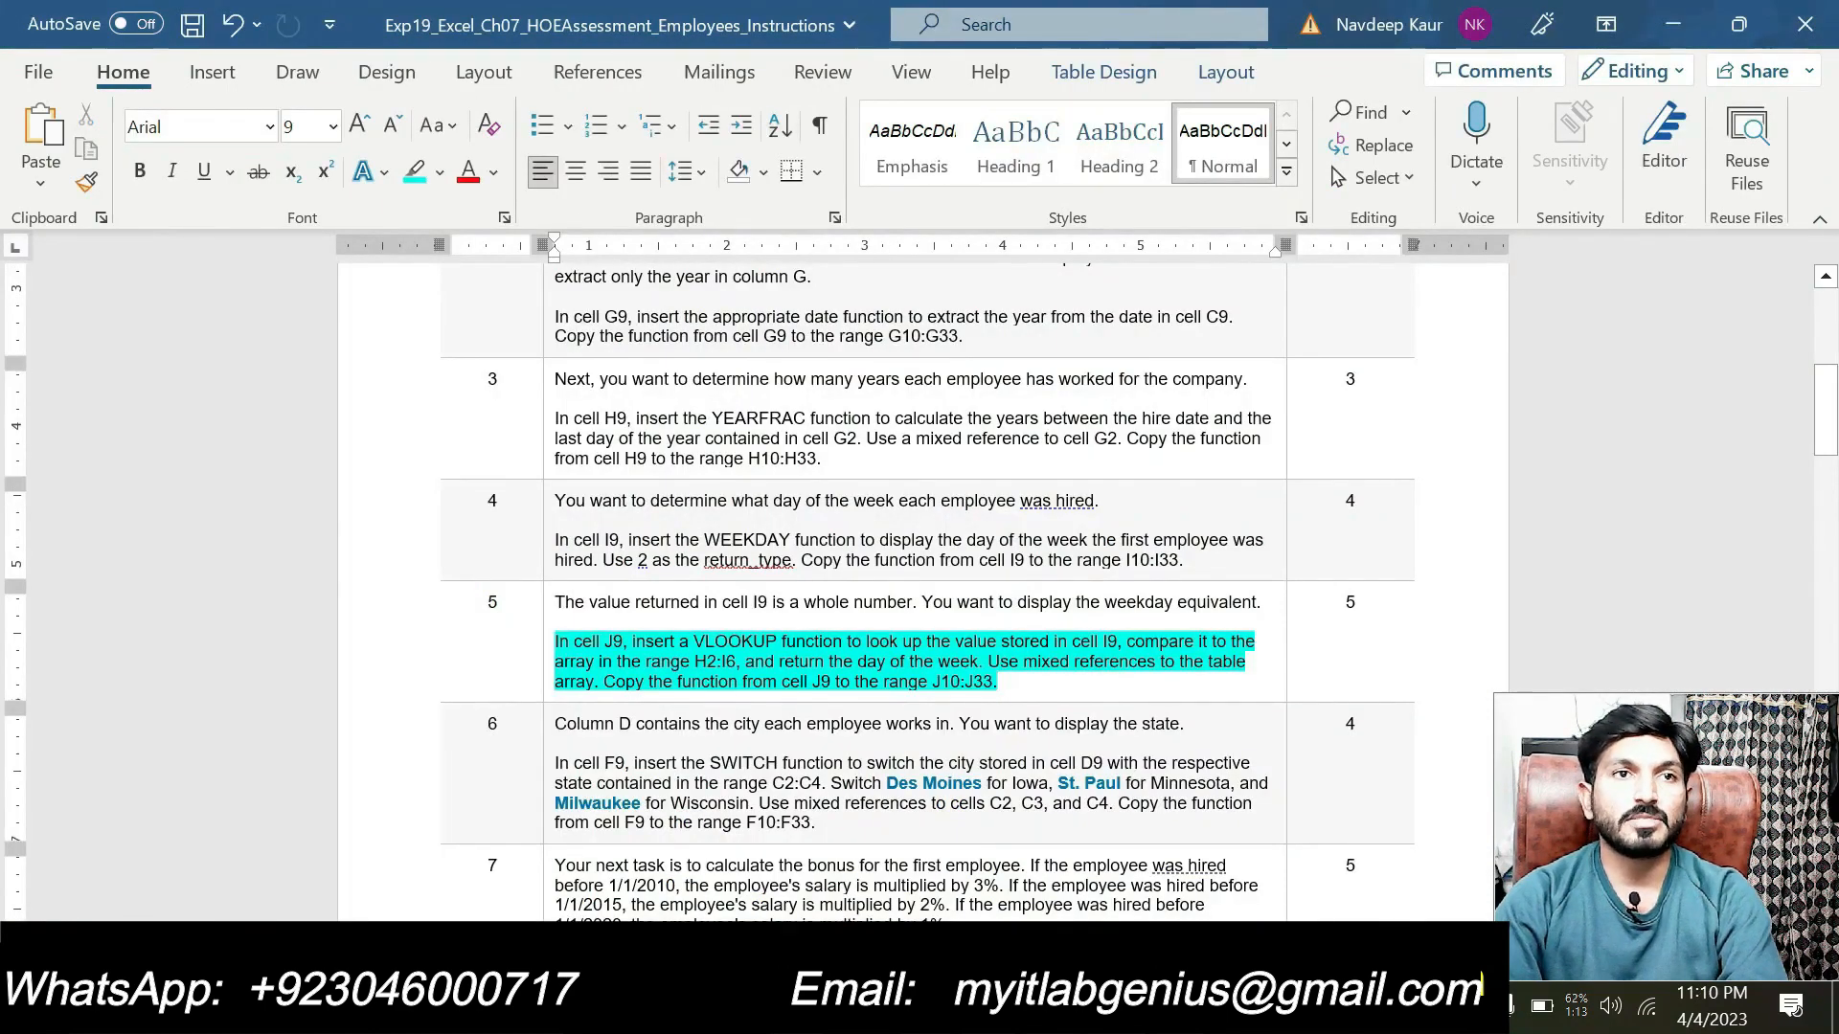
double_click(706, 661)
key(ctrl+c)
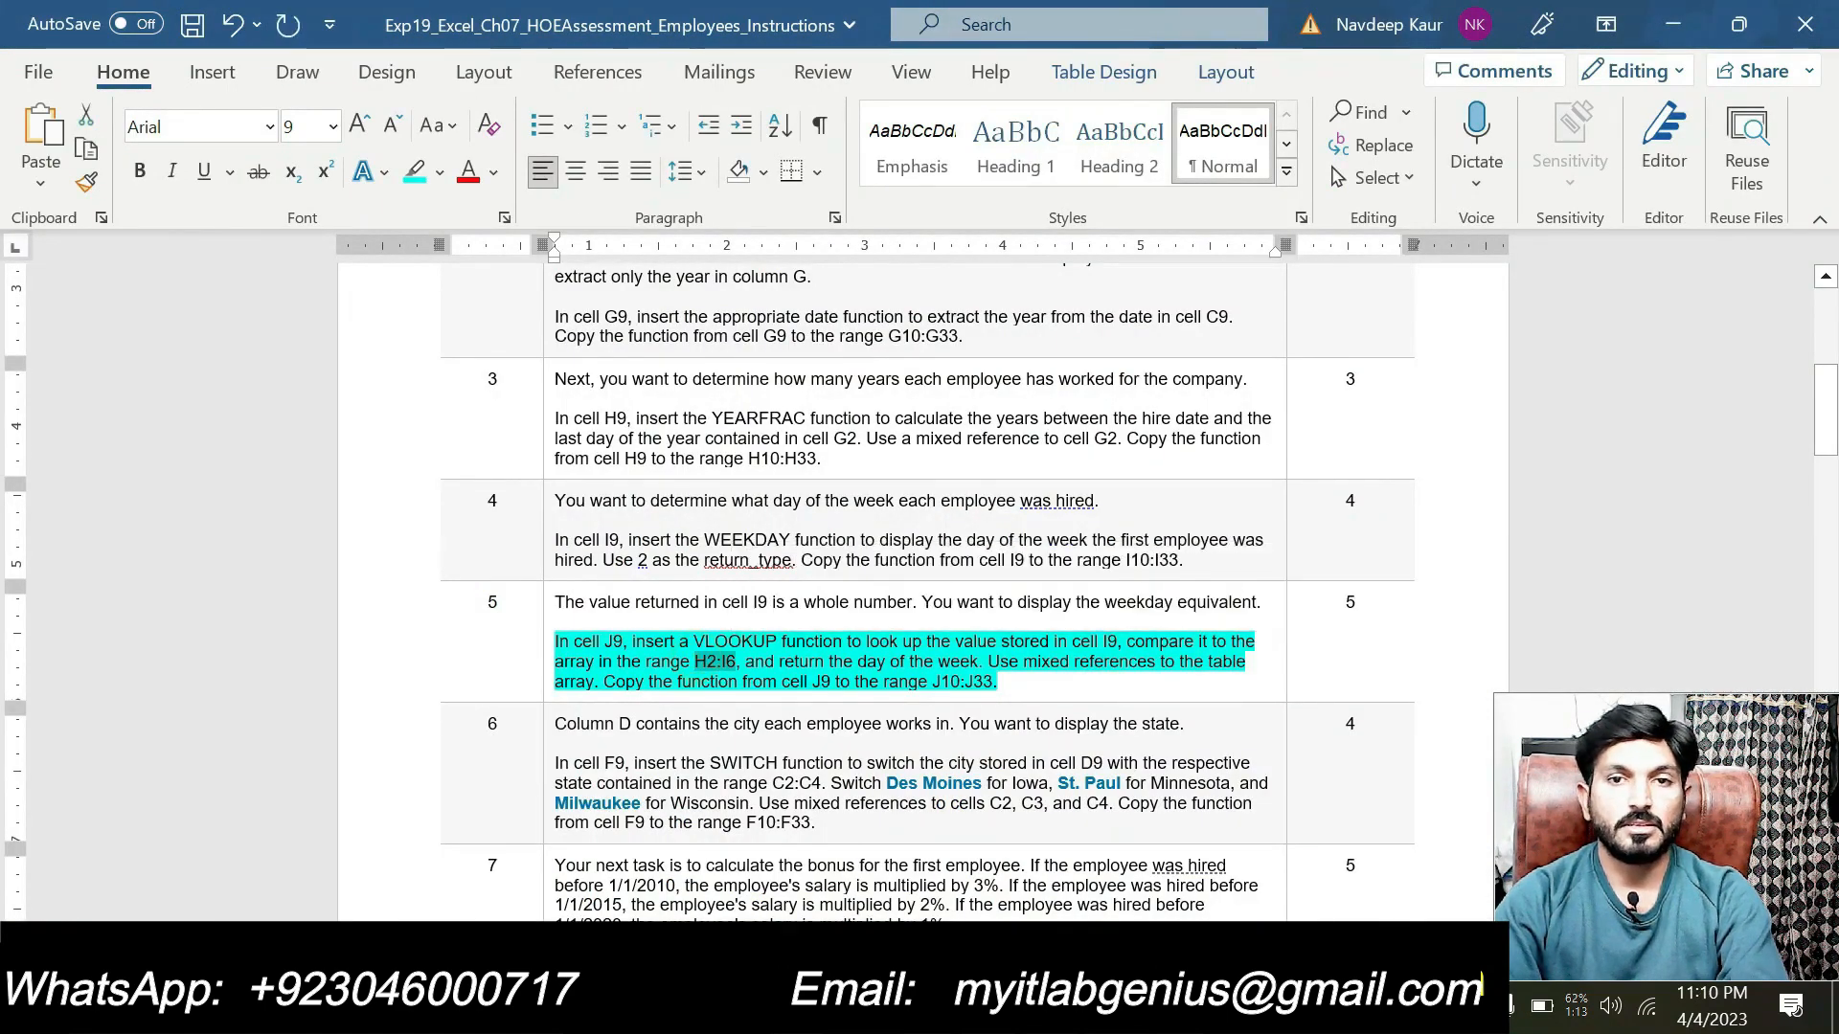
Switch to the Excel workbook and enter the copied range as the VLOOKUP table array, made absolute as $H$2:$I$6.
key(alt+Tab)
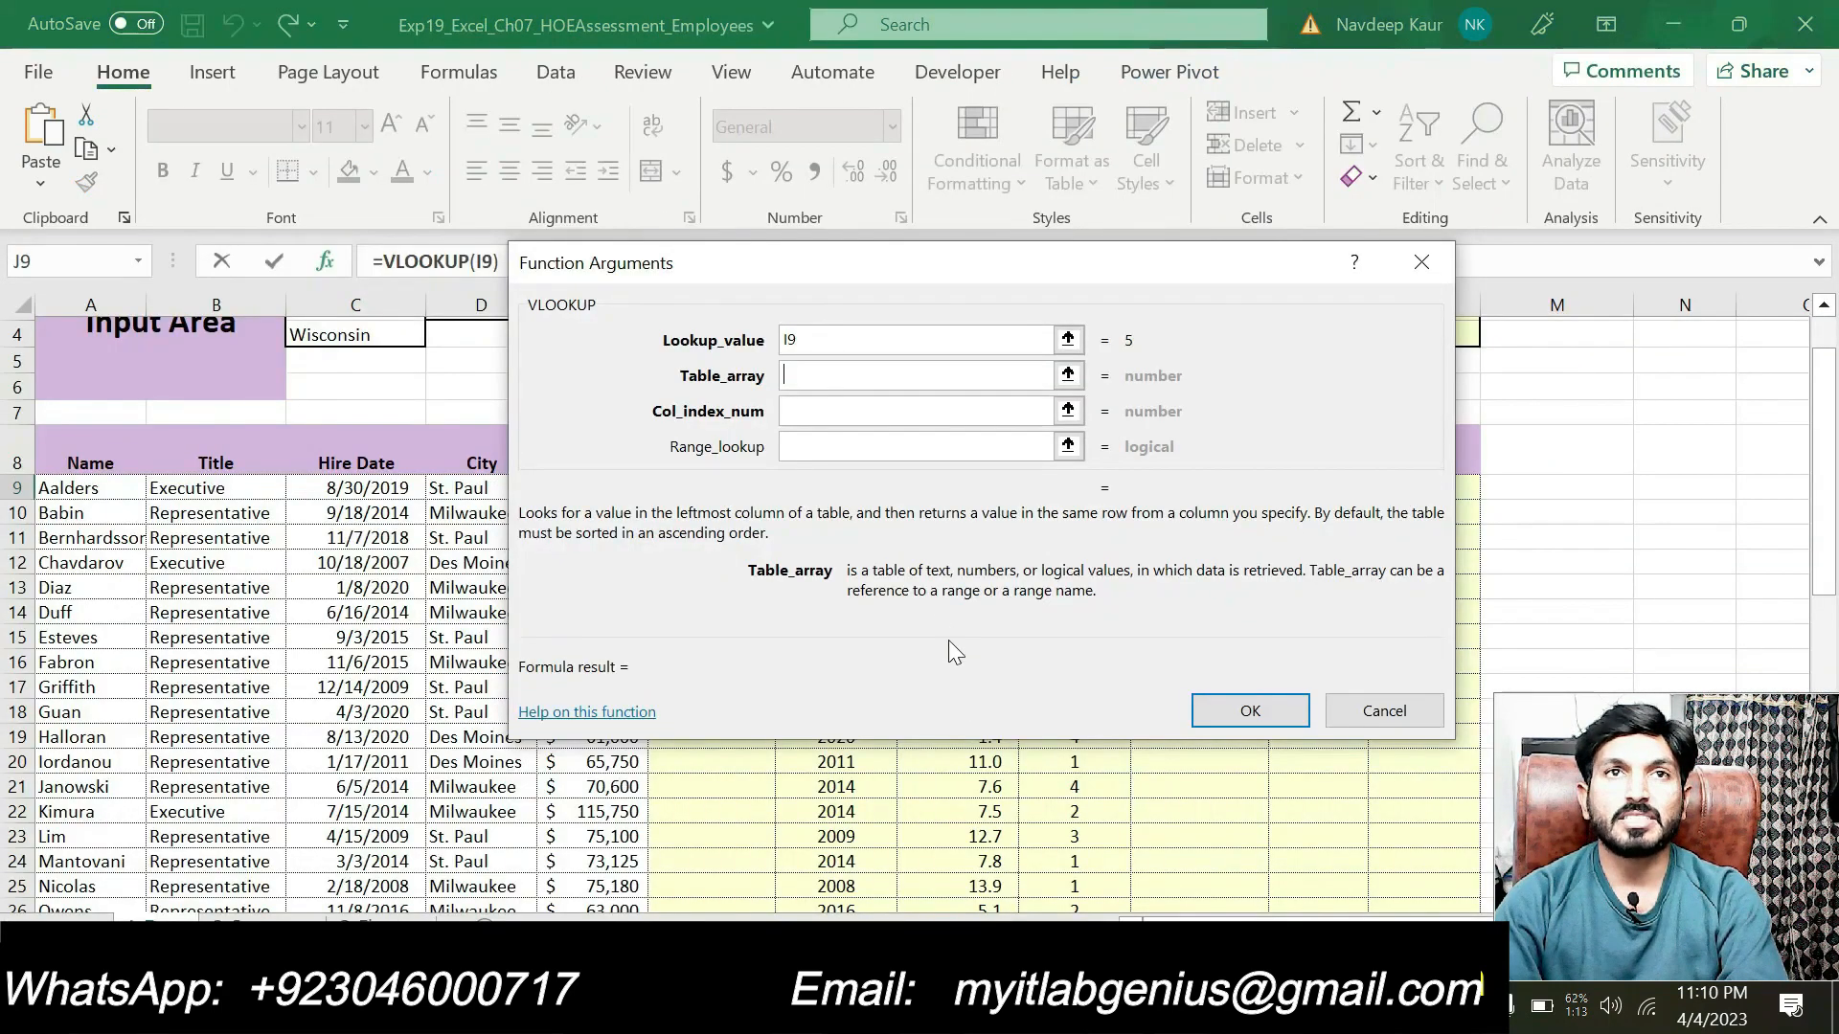
key(ctrl+v)
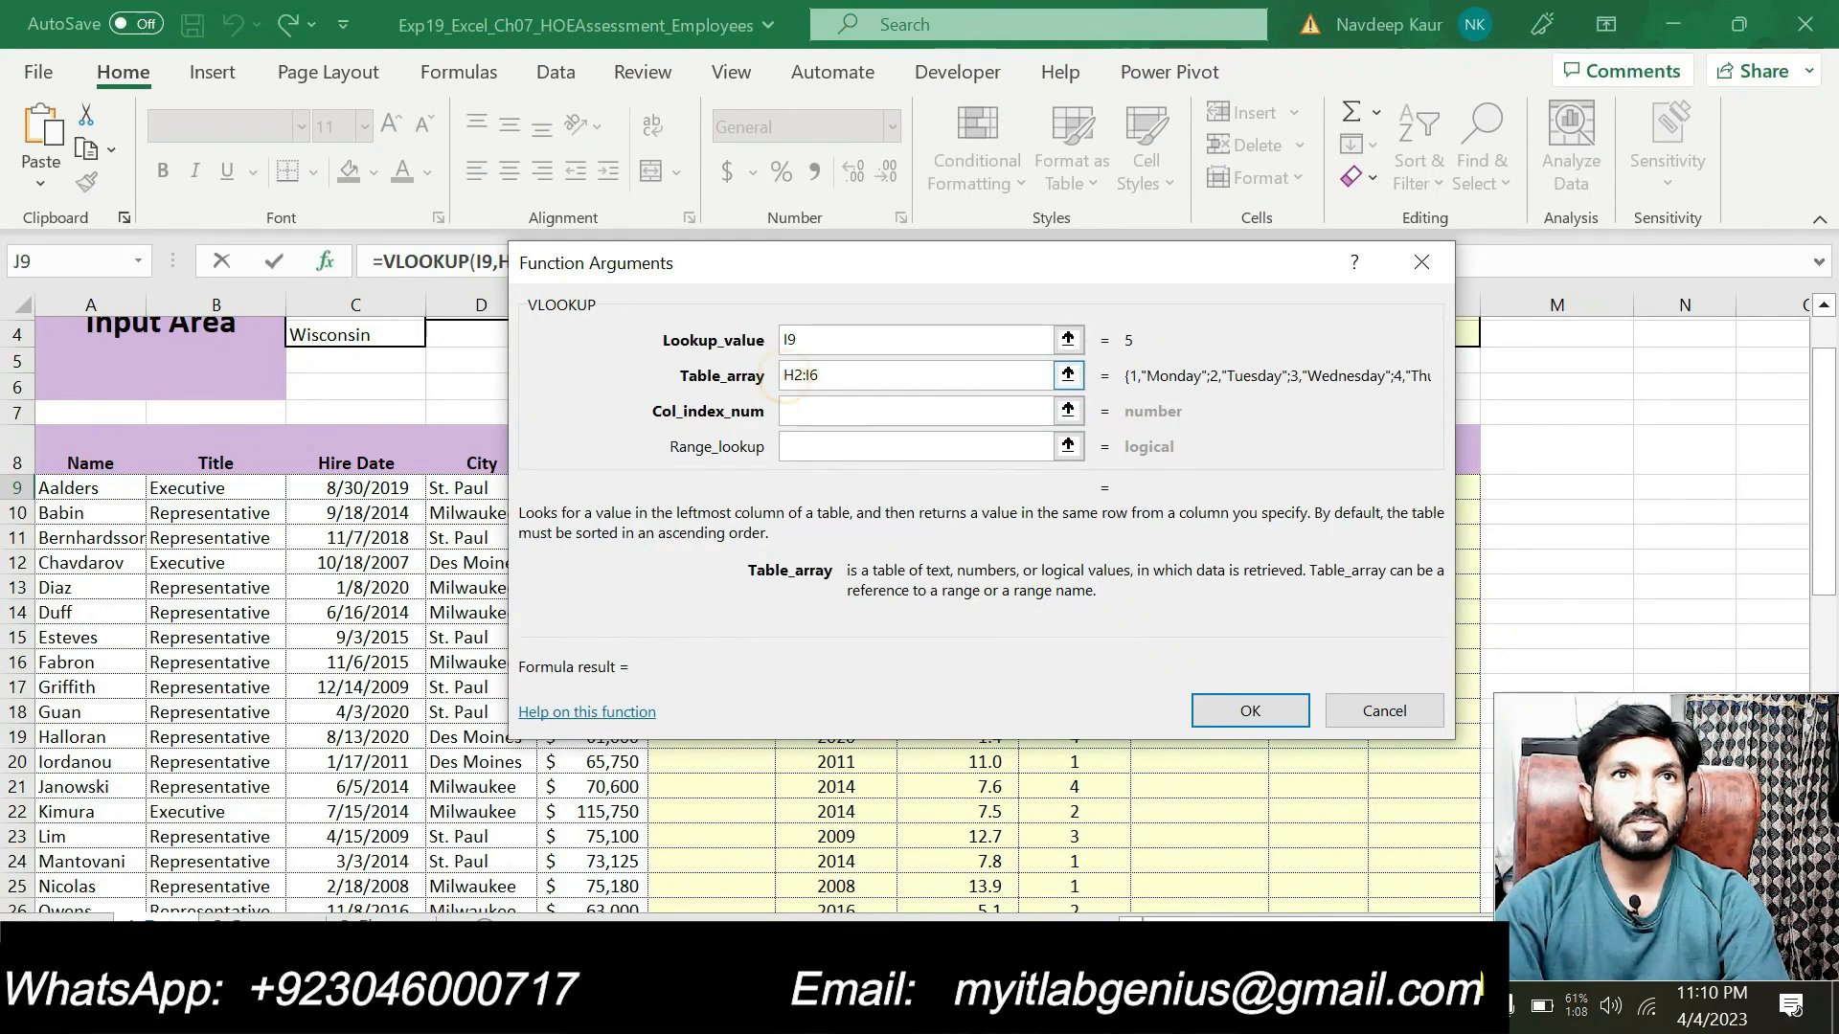
click(784, 367)
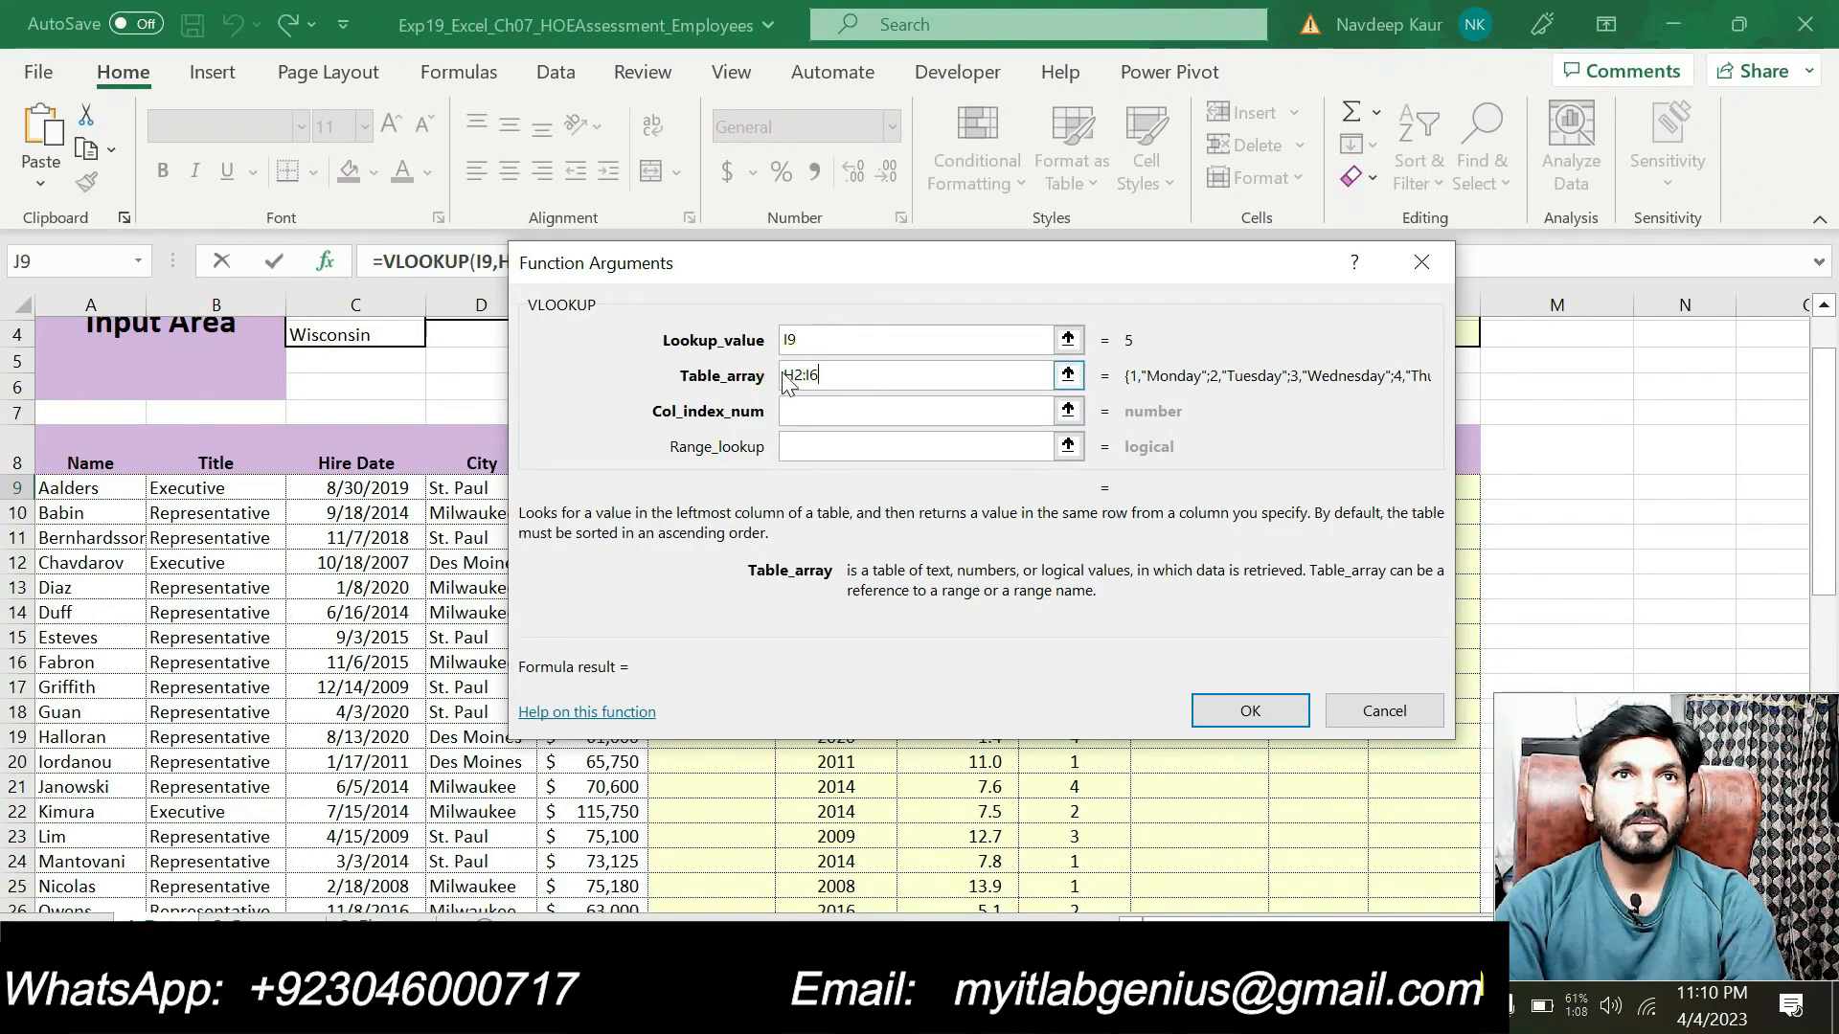
click(790, 379)
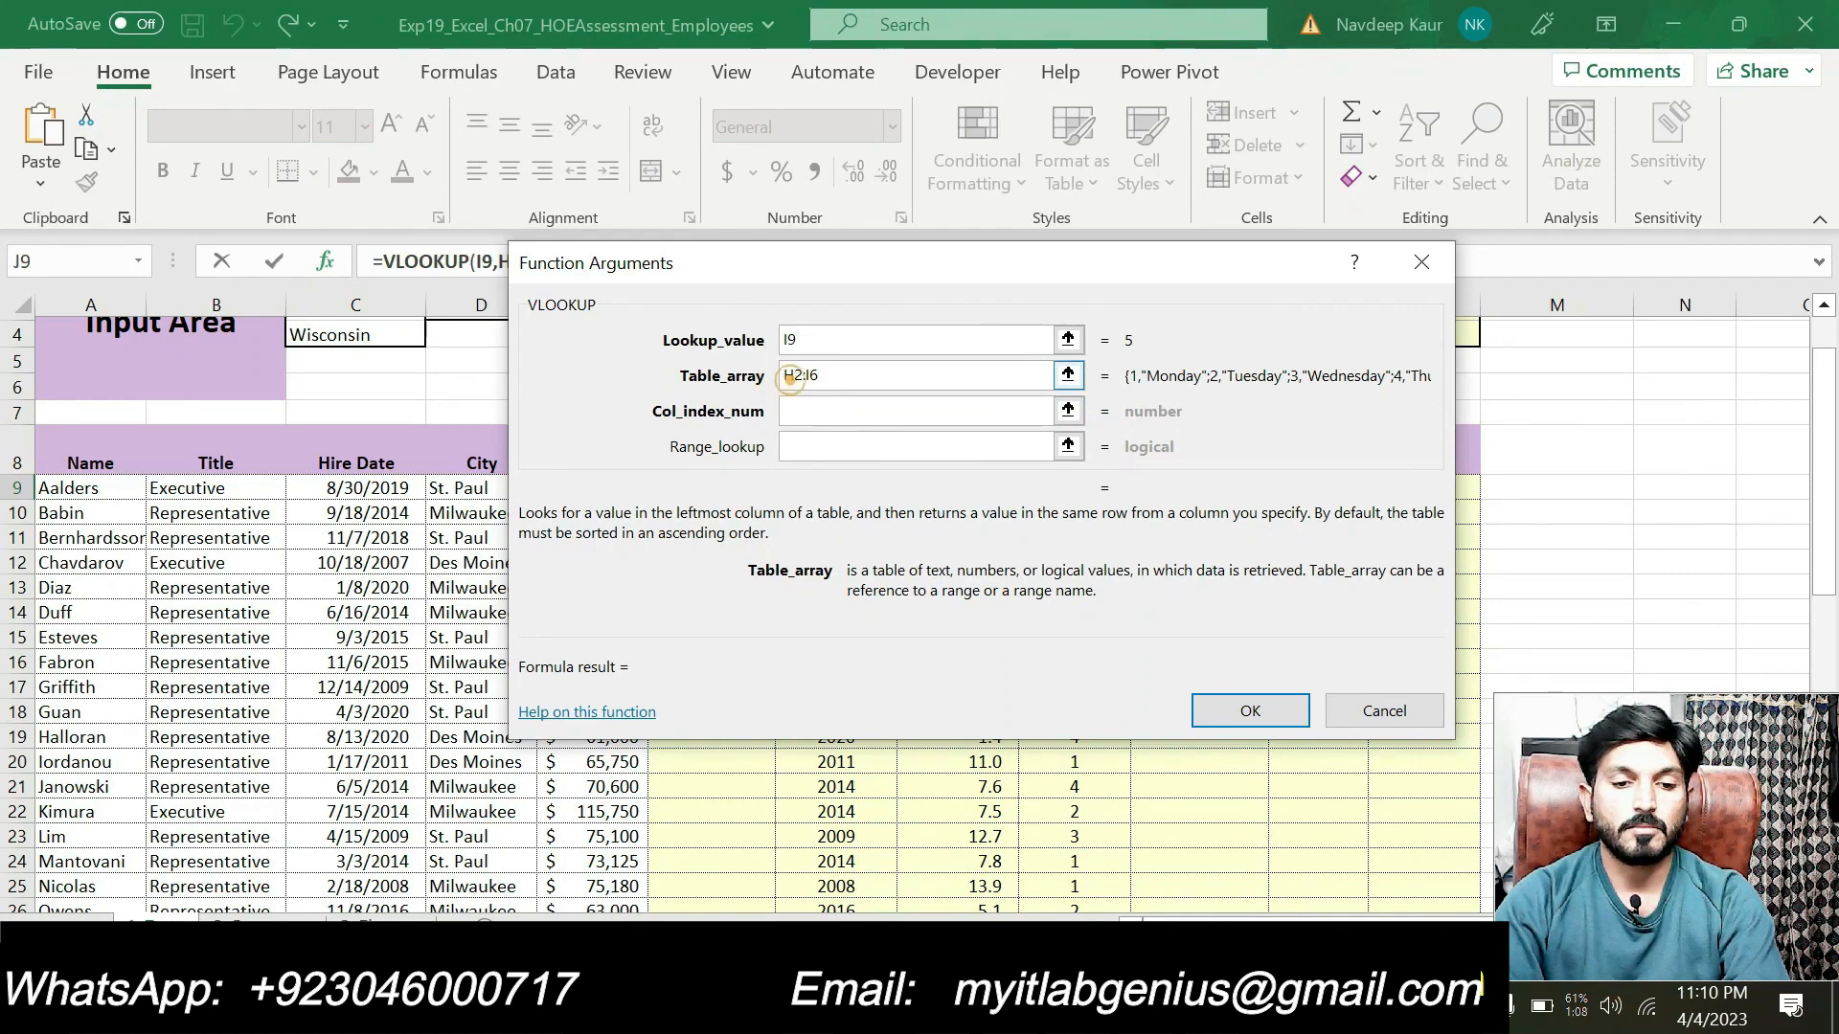
click(787, 379)
click(788, 371)
click(791, 369)
click(799, 375)
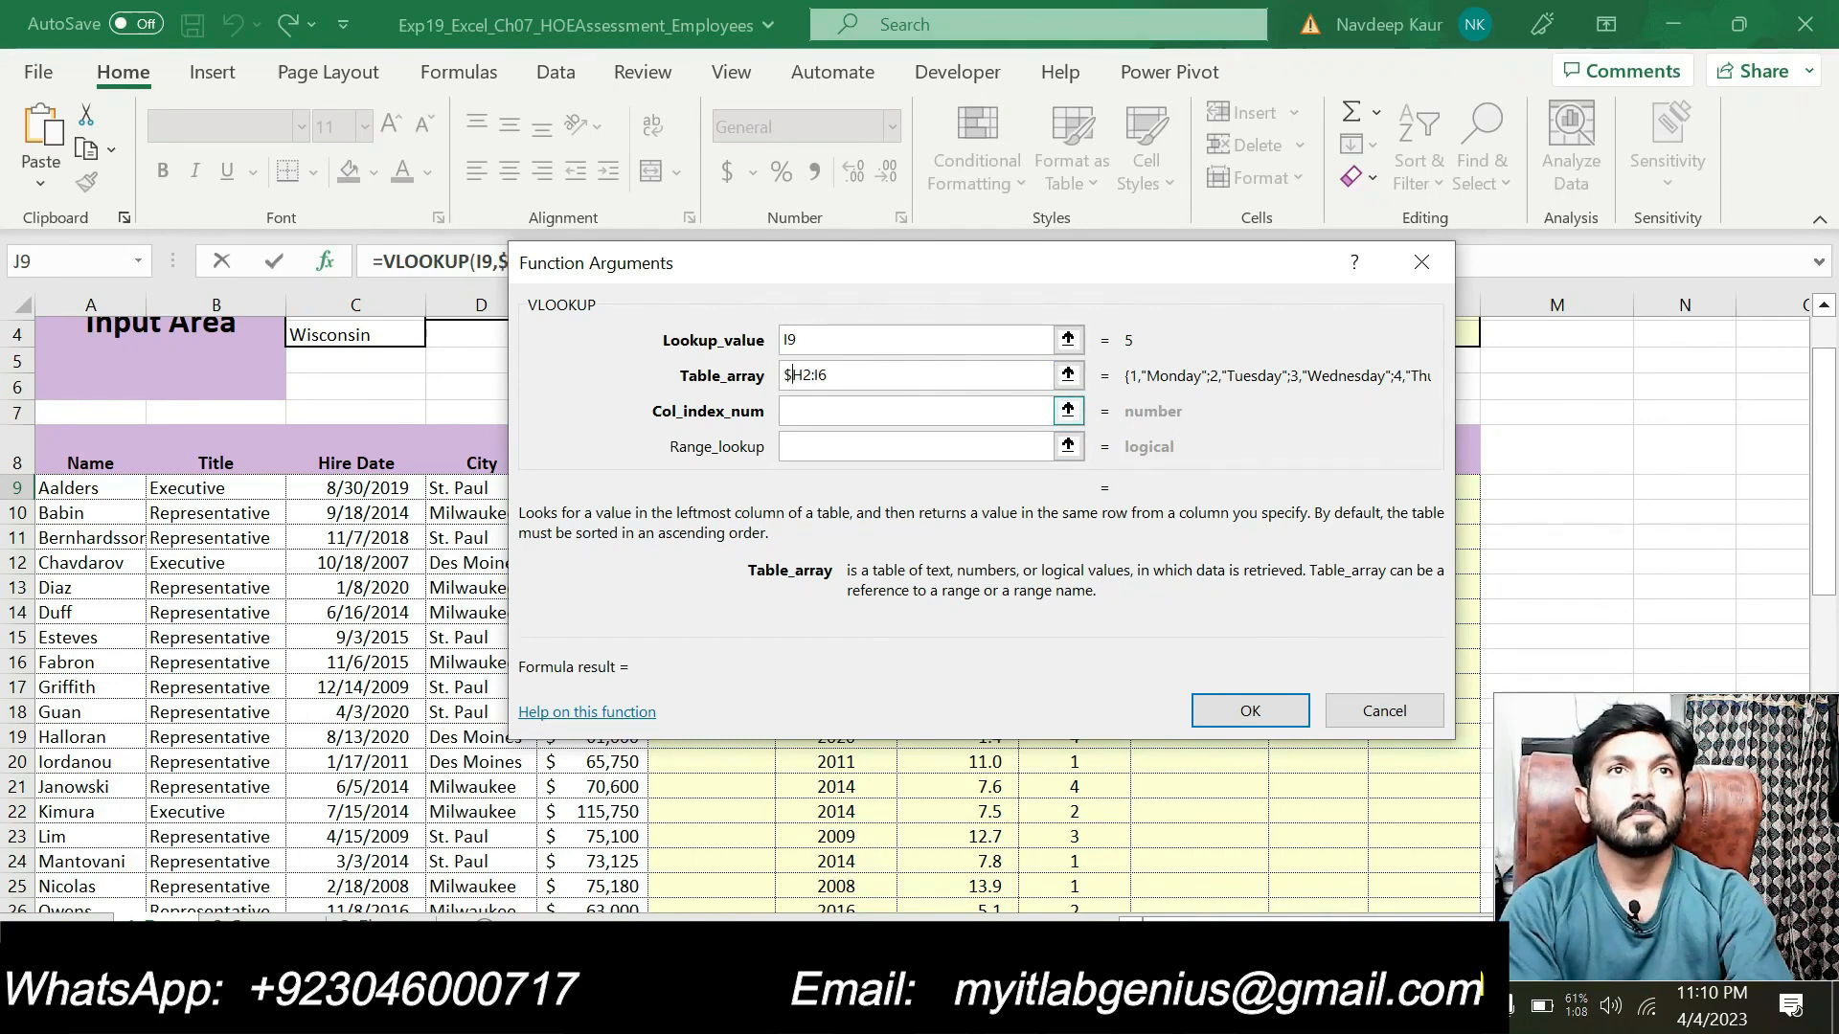
key(Right)
text($H$)
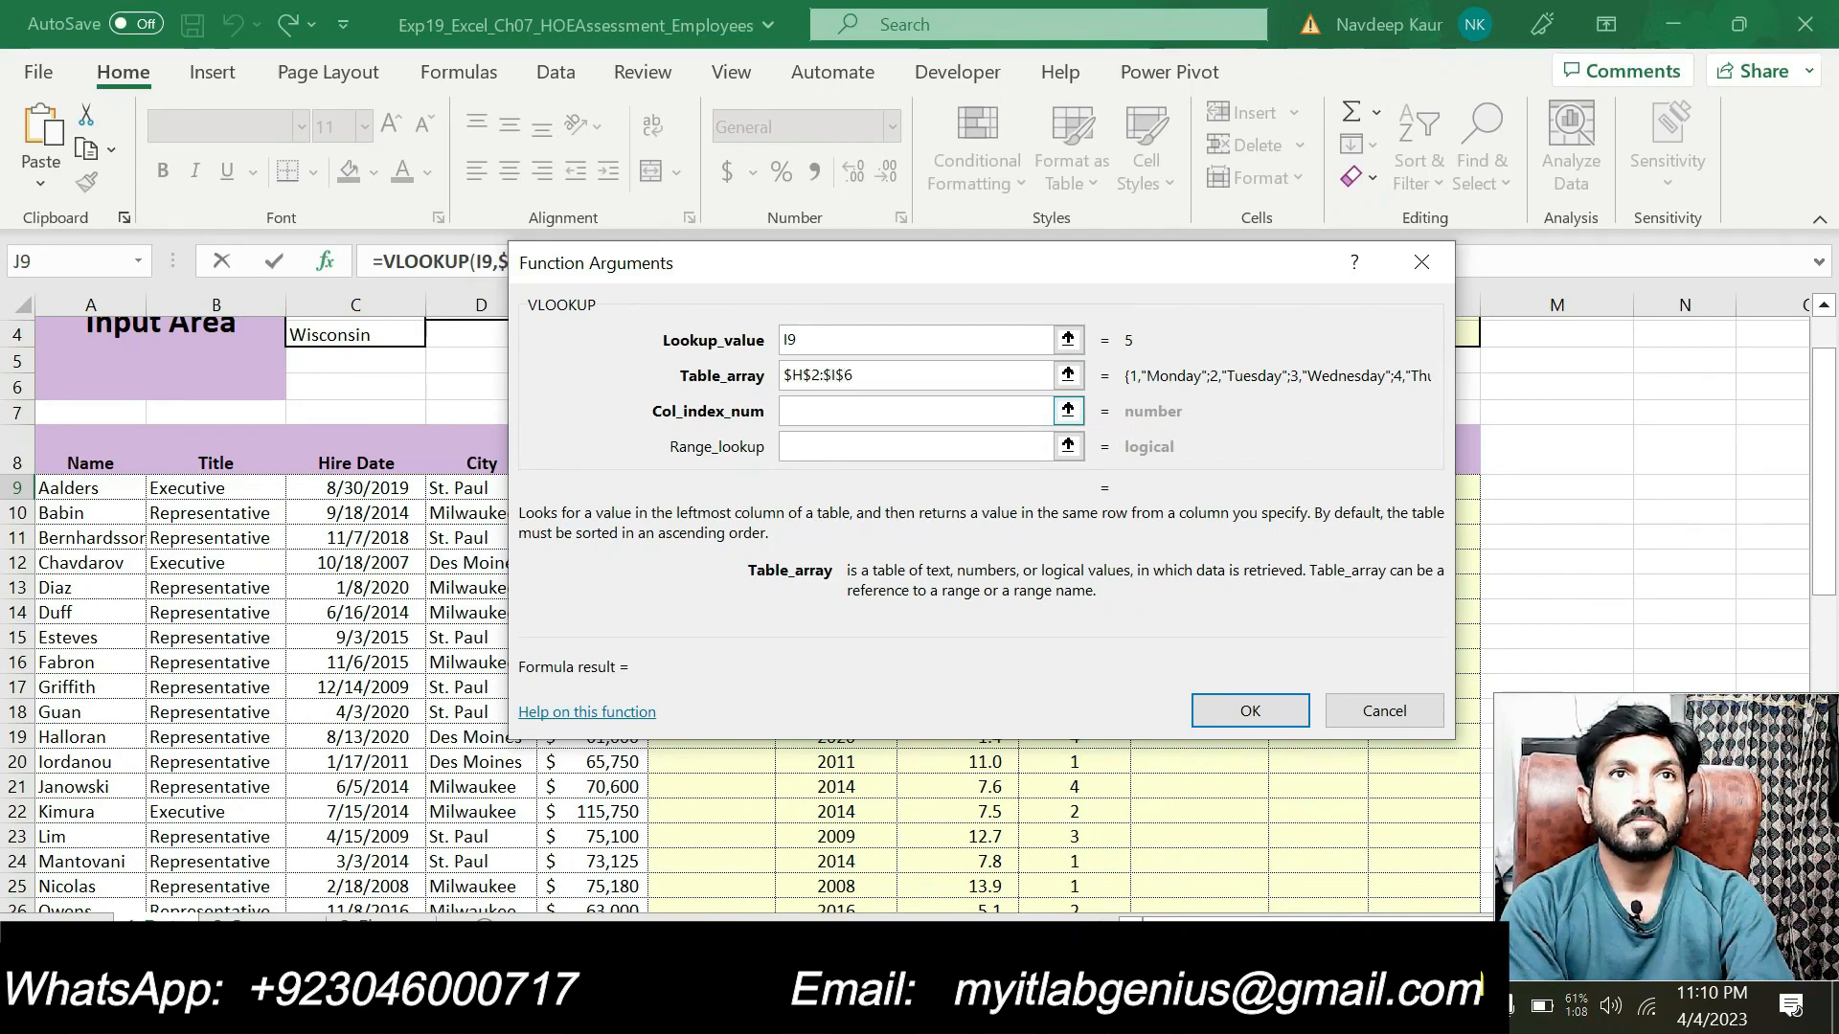
Set the VLOOKUP column index number to 2 and complete the function in J9.
click(909, 403)
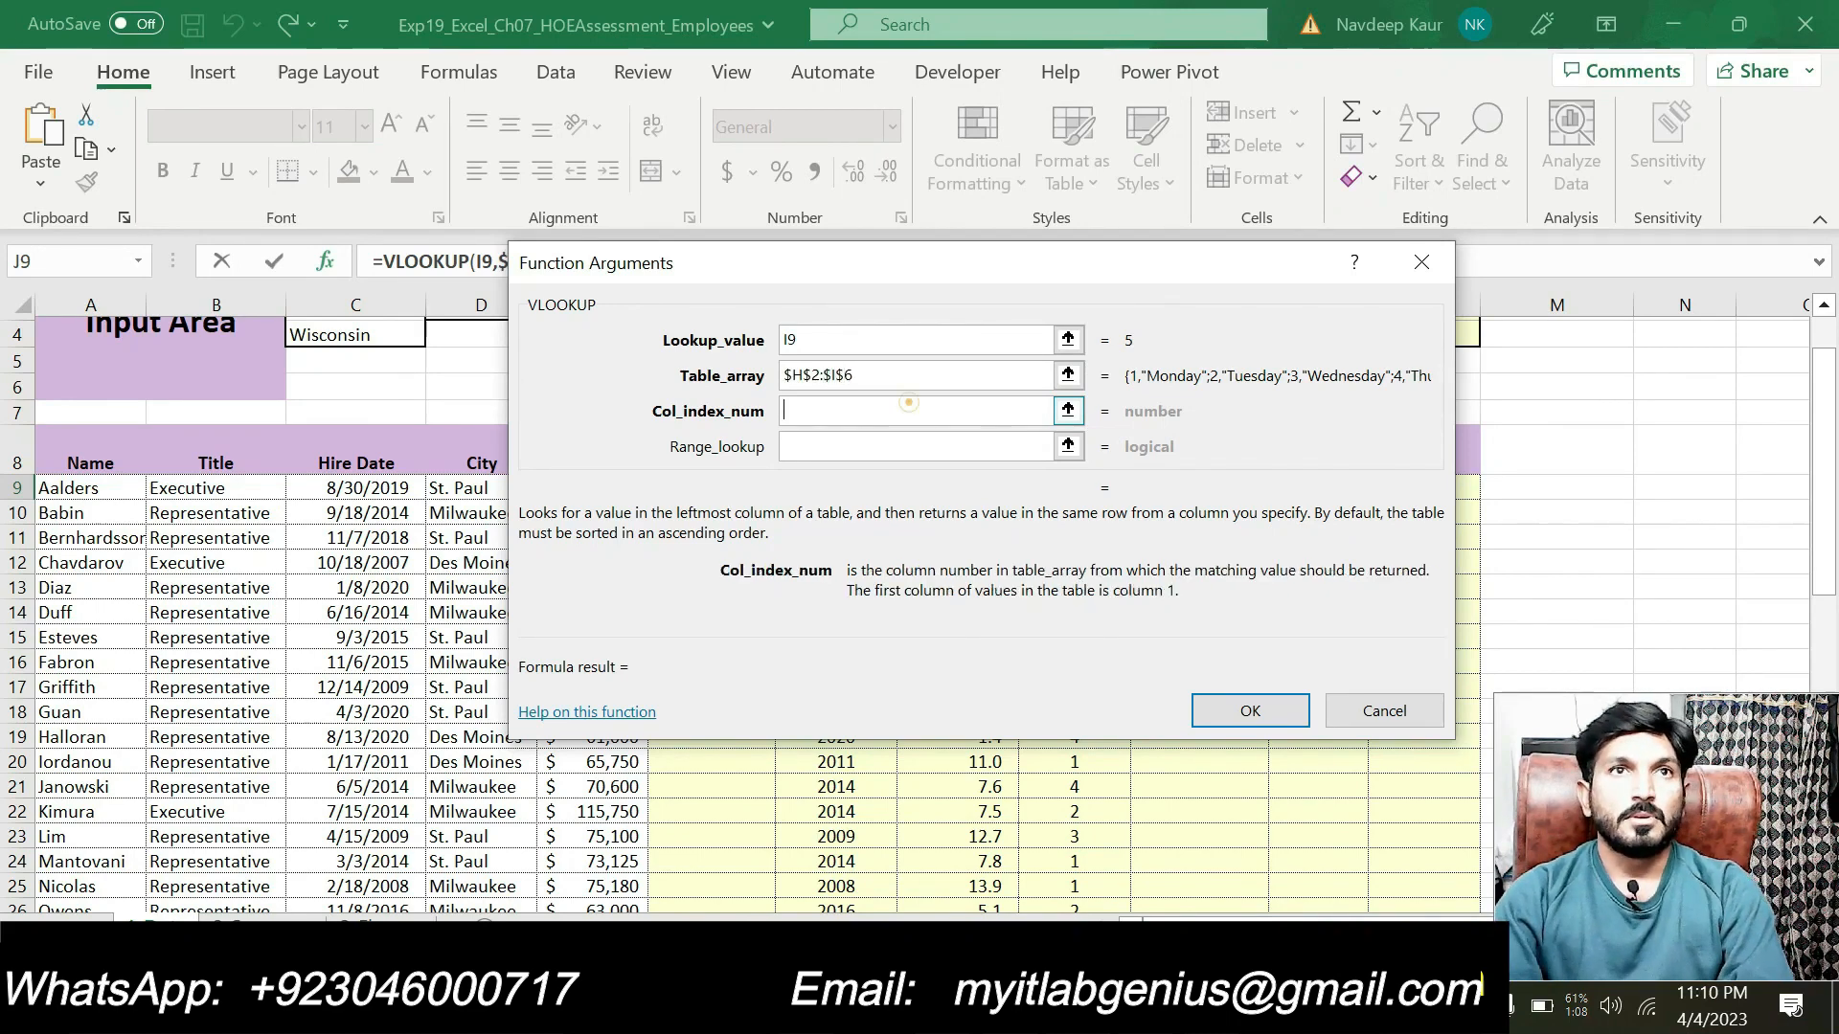
text(2)
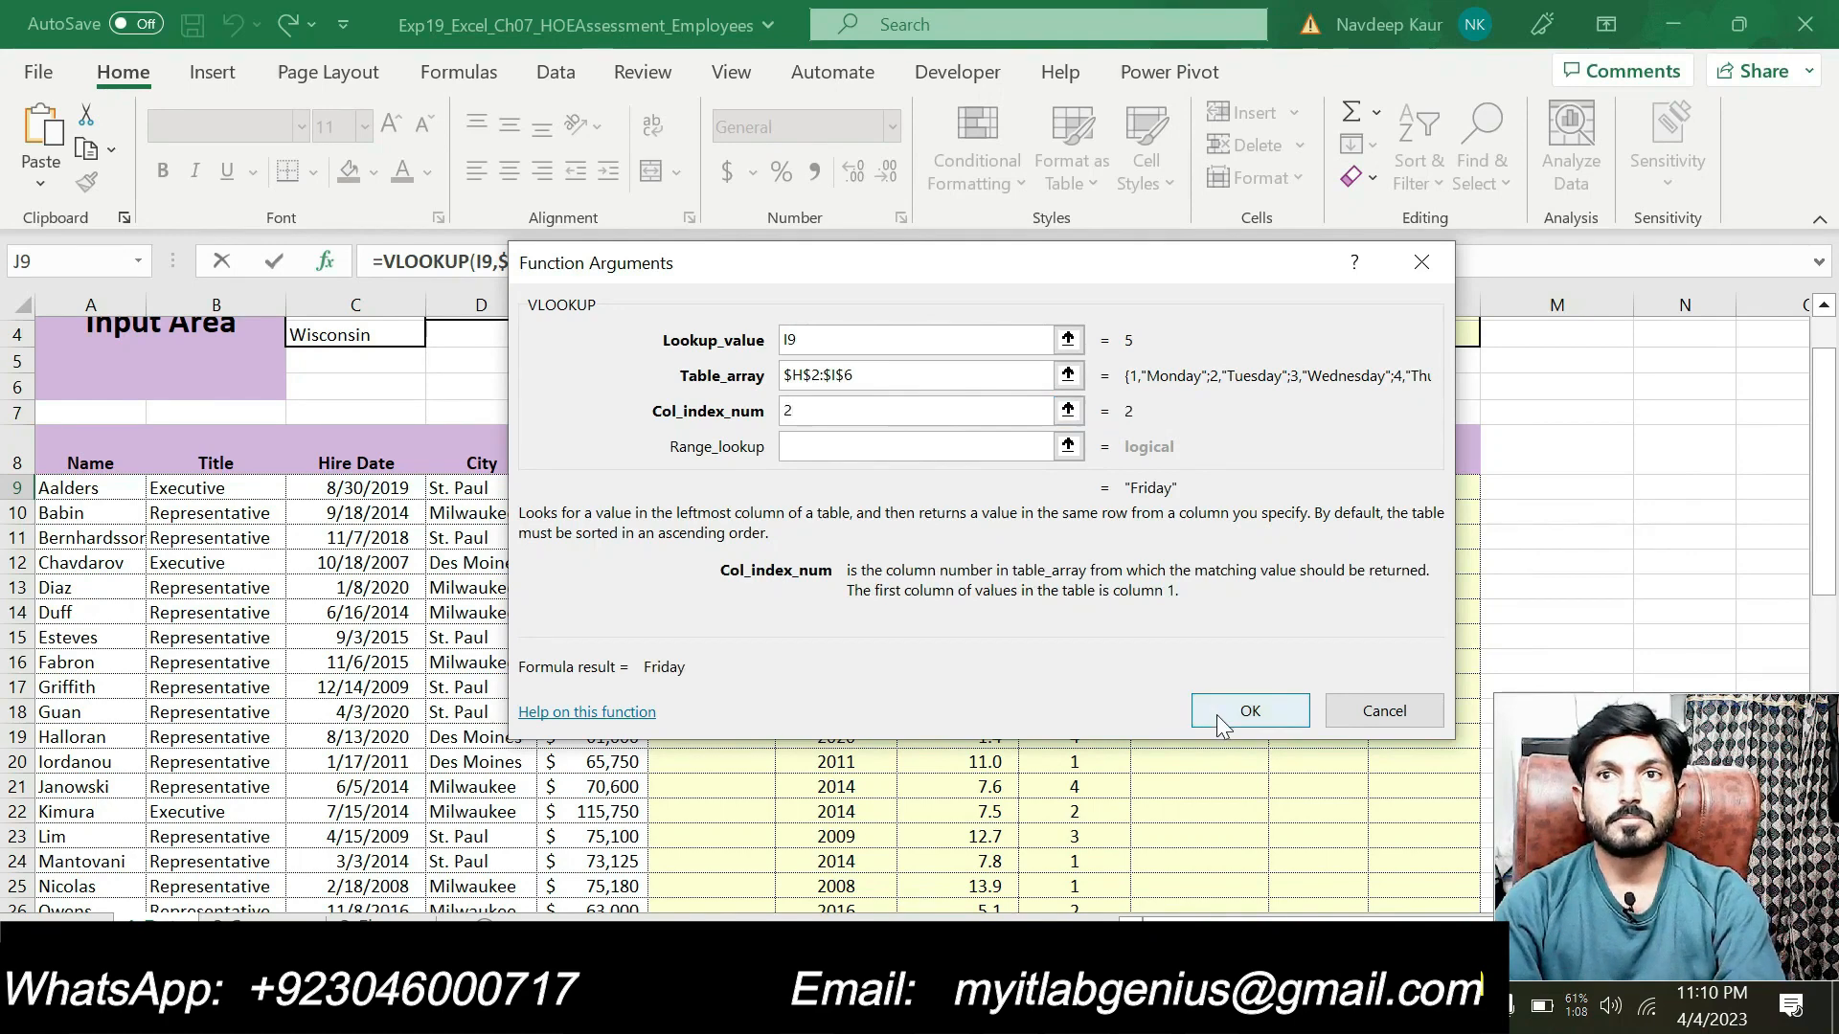
click(1245, 711)
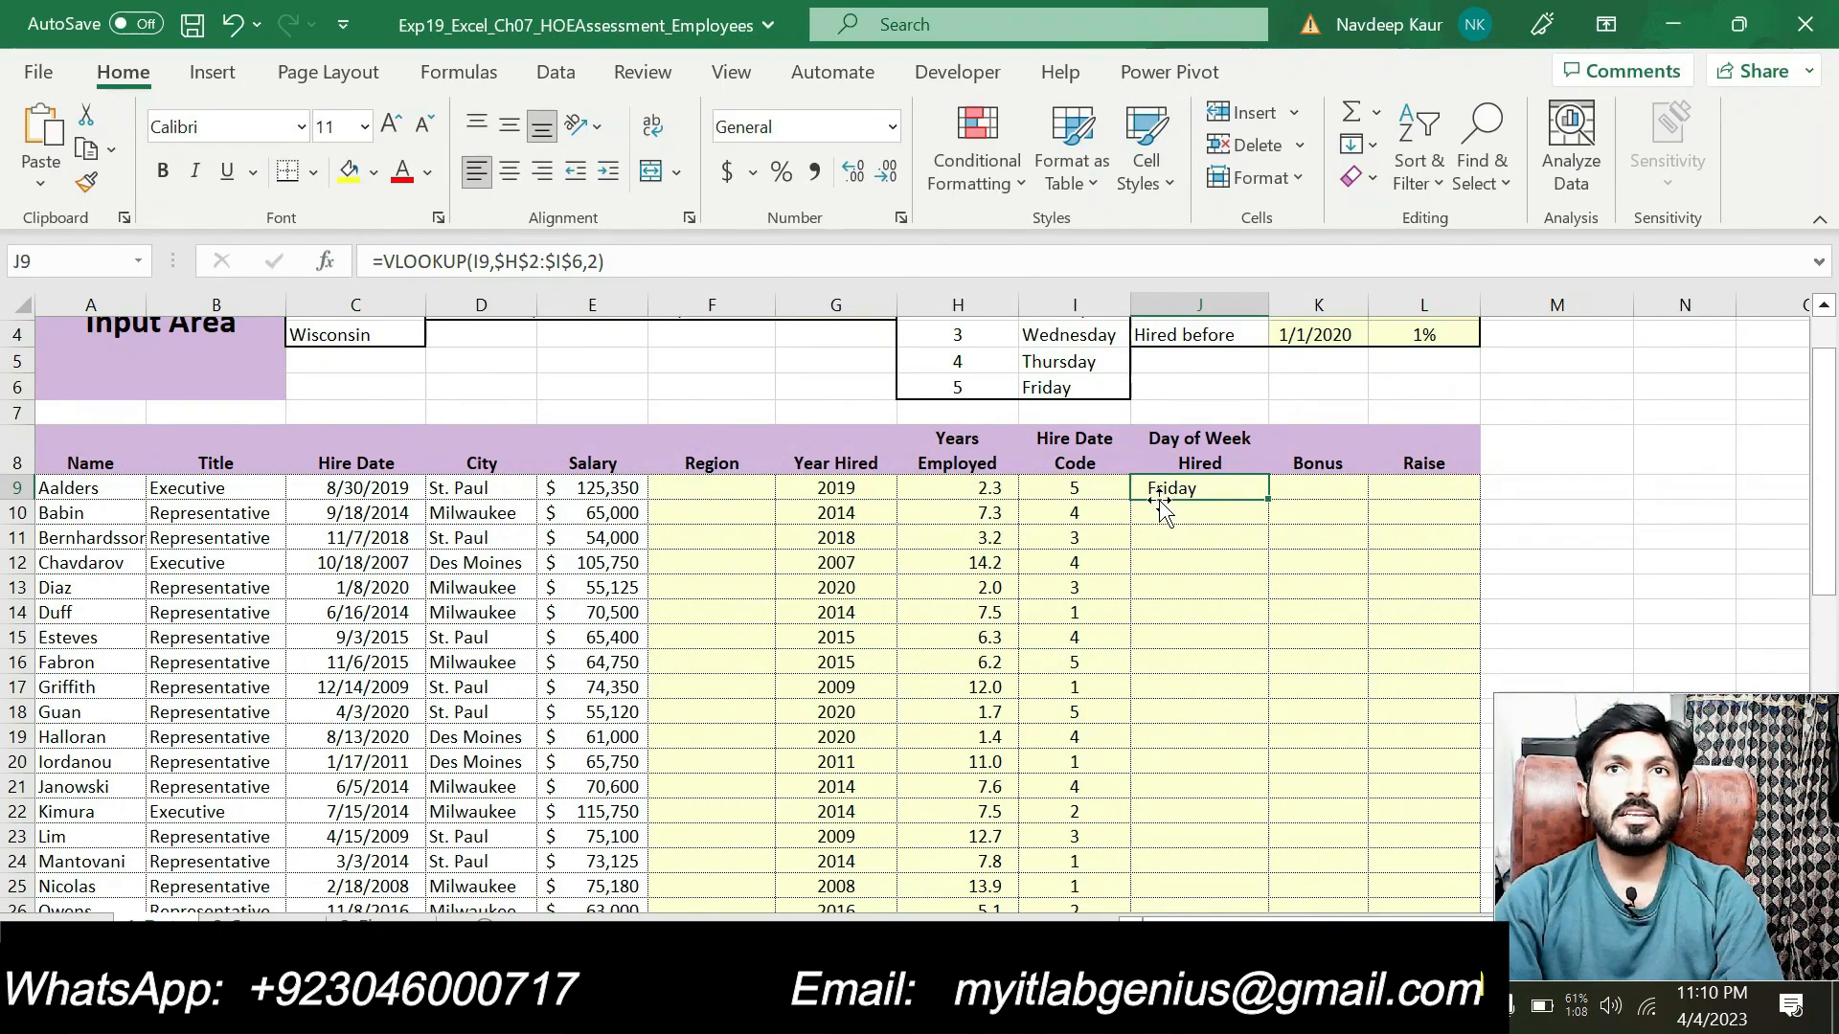
Copy the VLOOKUP function from J9 down to the range J10:J33 and check the filled column.
double_click(1265, 500)
scroll(1183, 559, down, 4)
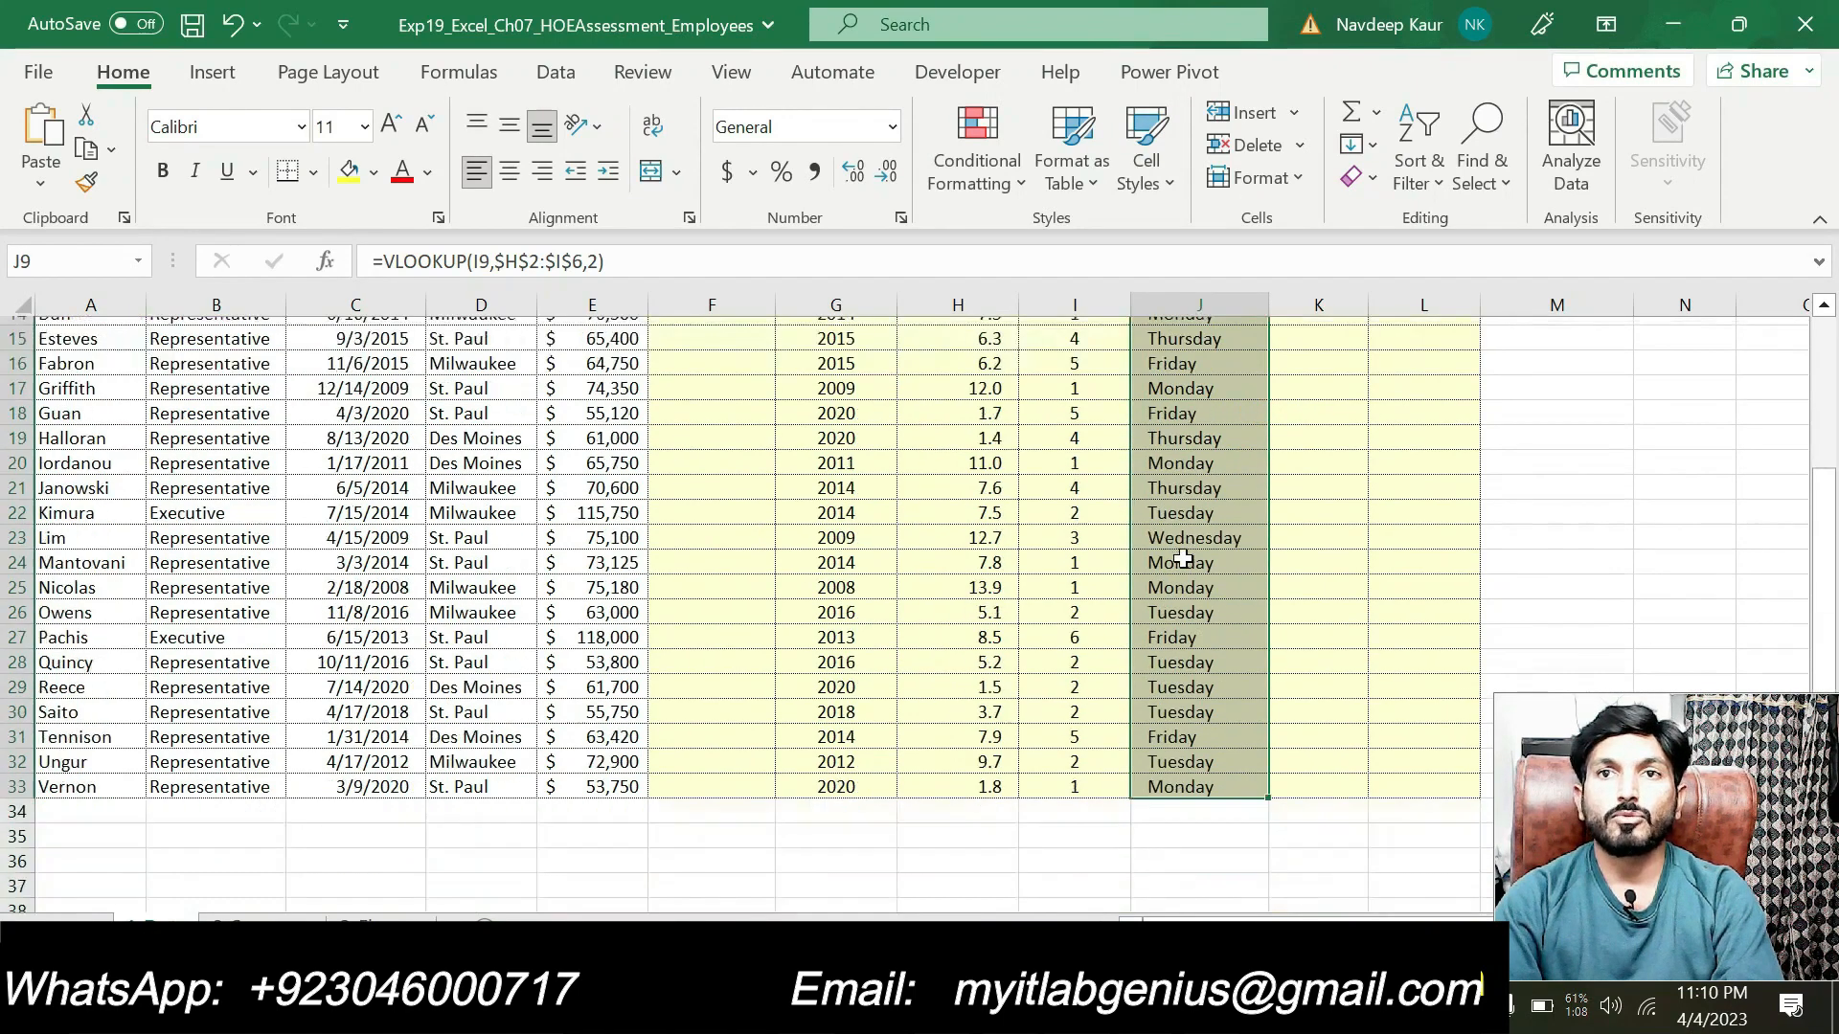
scroll(1184, 559, up, 3)
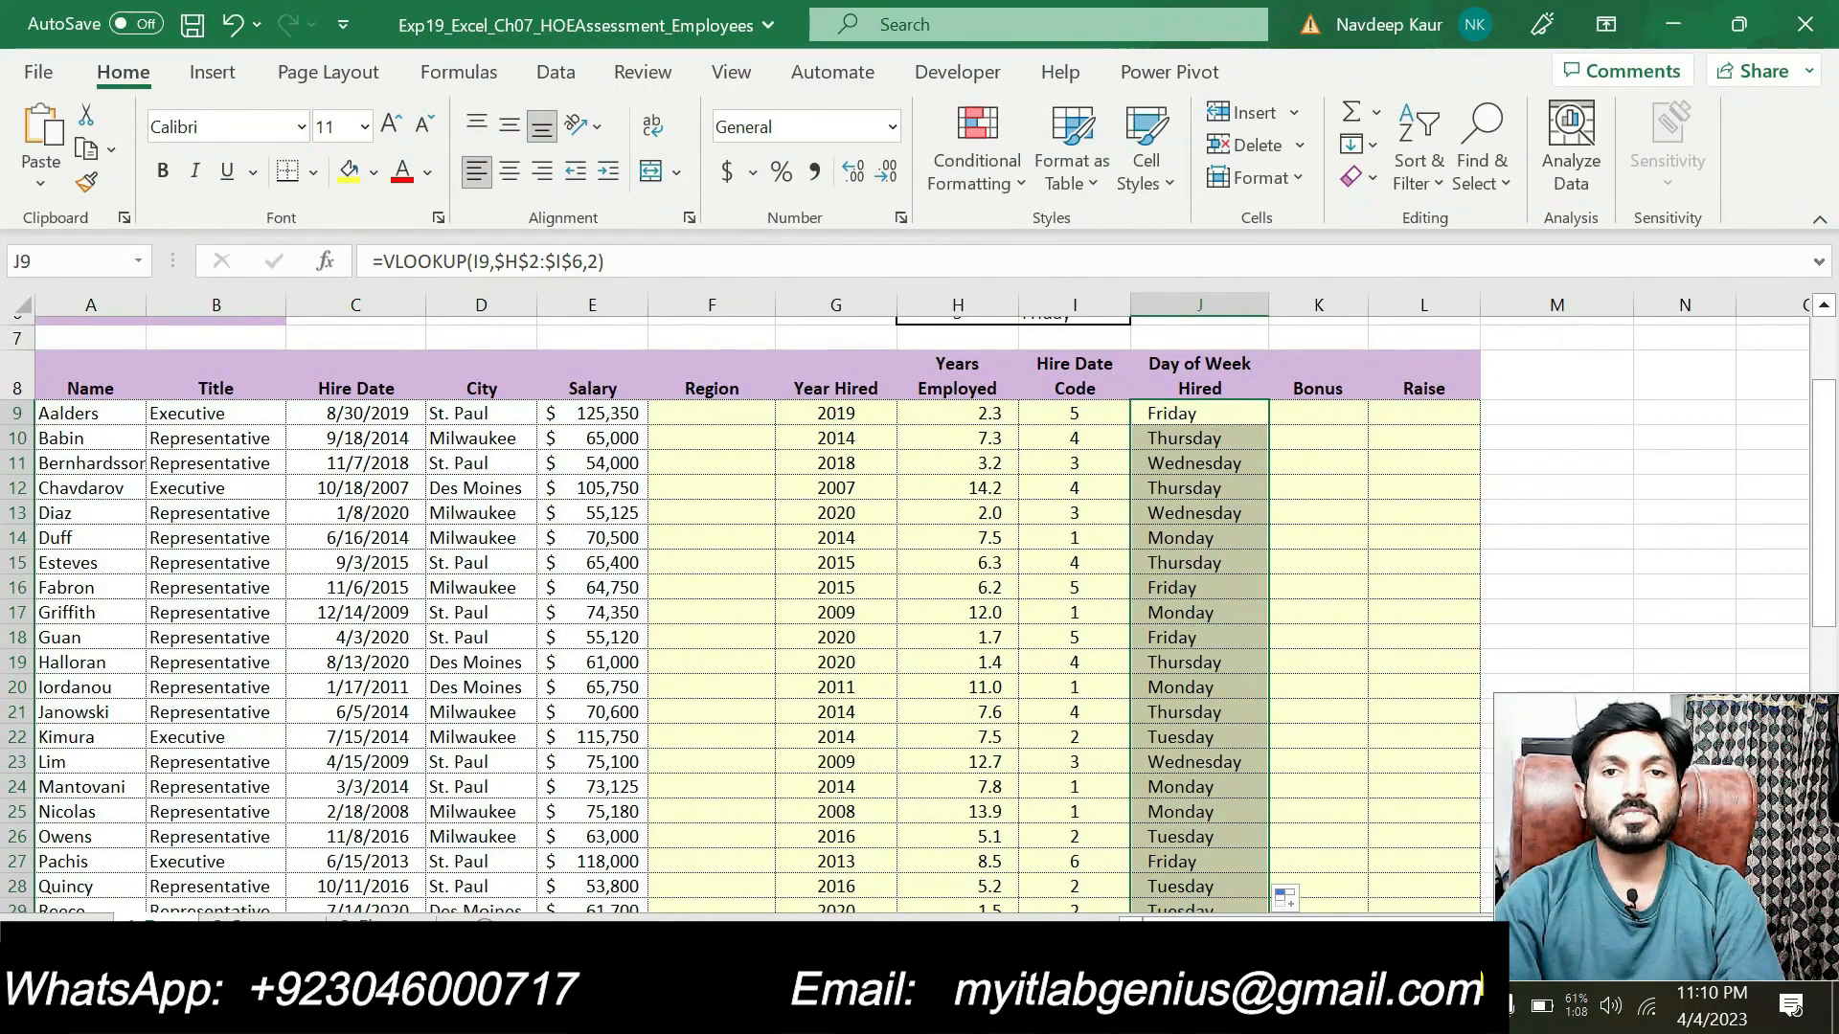
Switch to the Word instructions and remove the turquoise highlight from the step 5 paragraph about VLOOKUP.
key(alt+Tab)
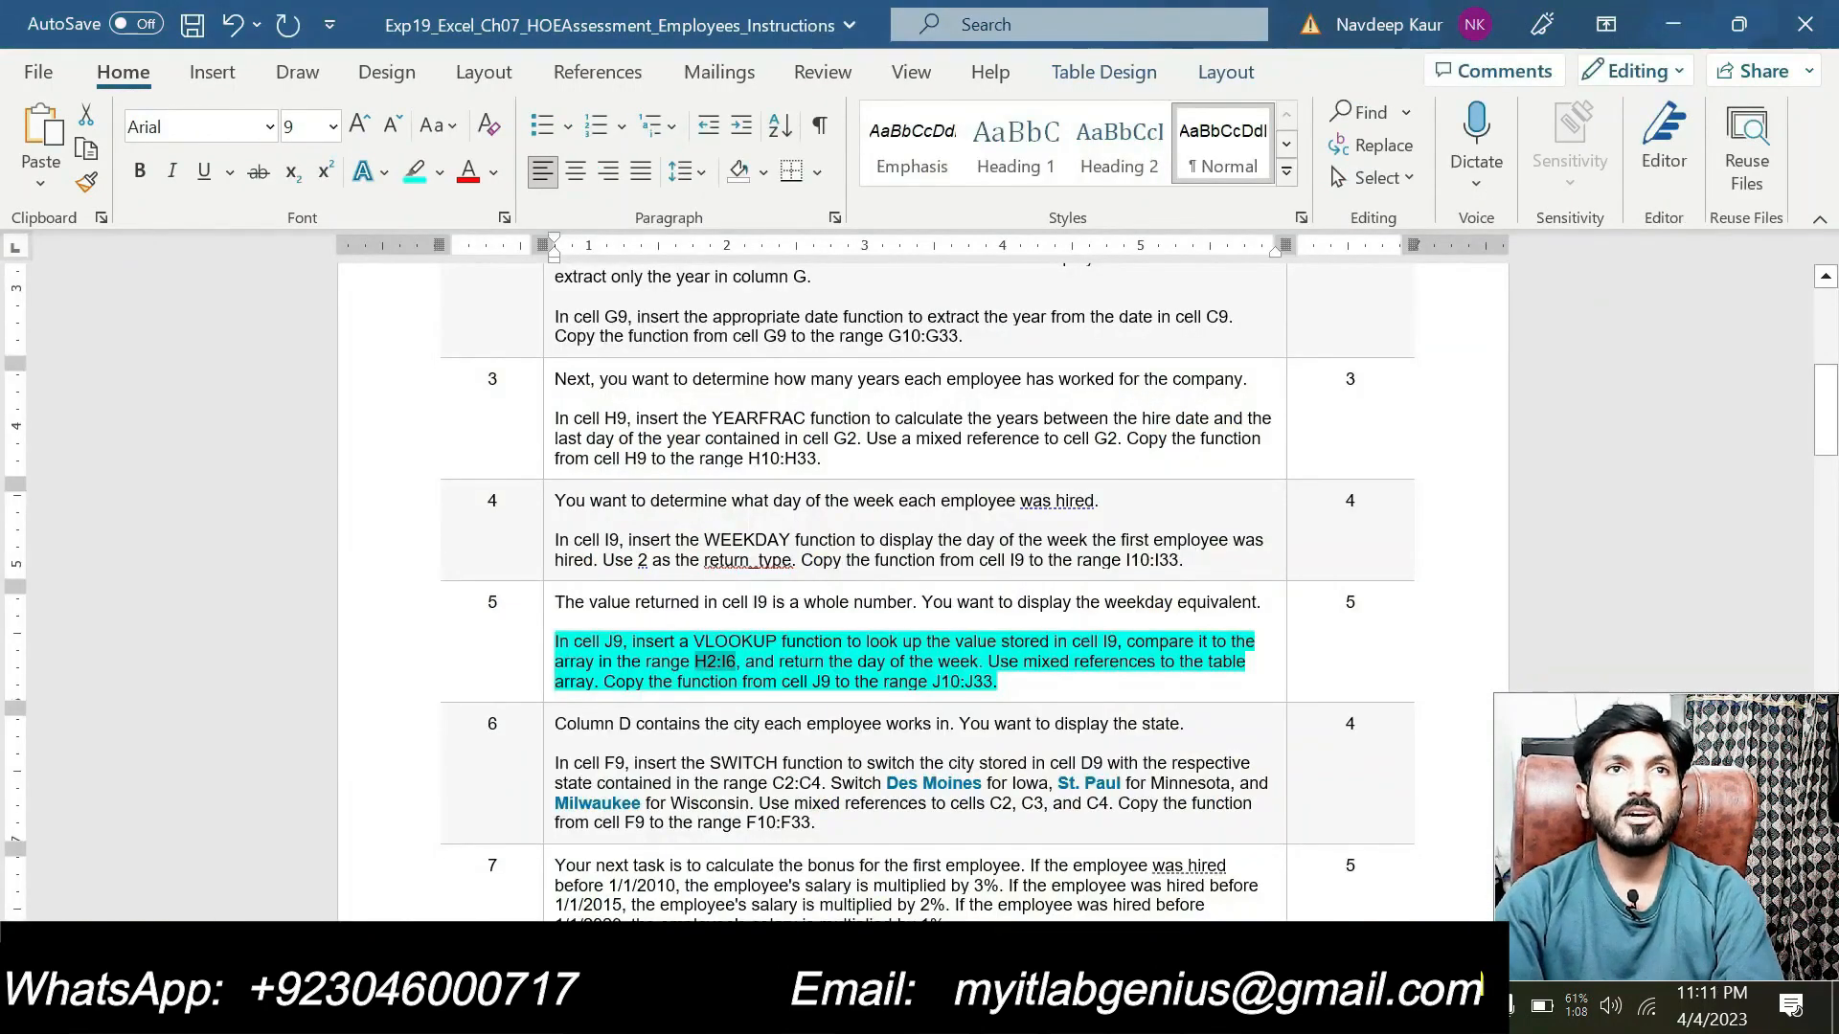
drag(1000, 682, 573, 642)
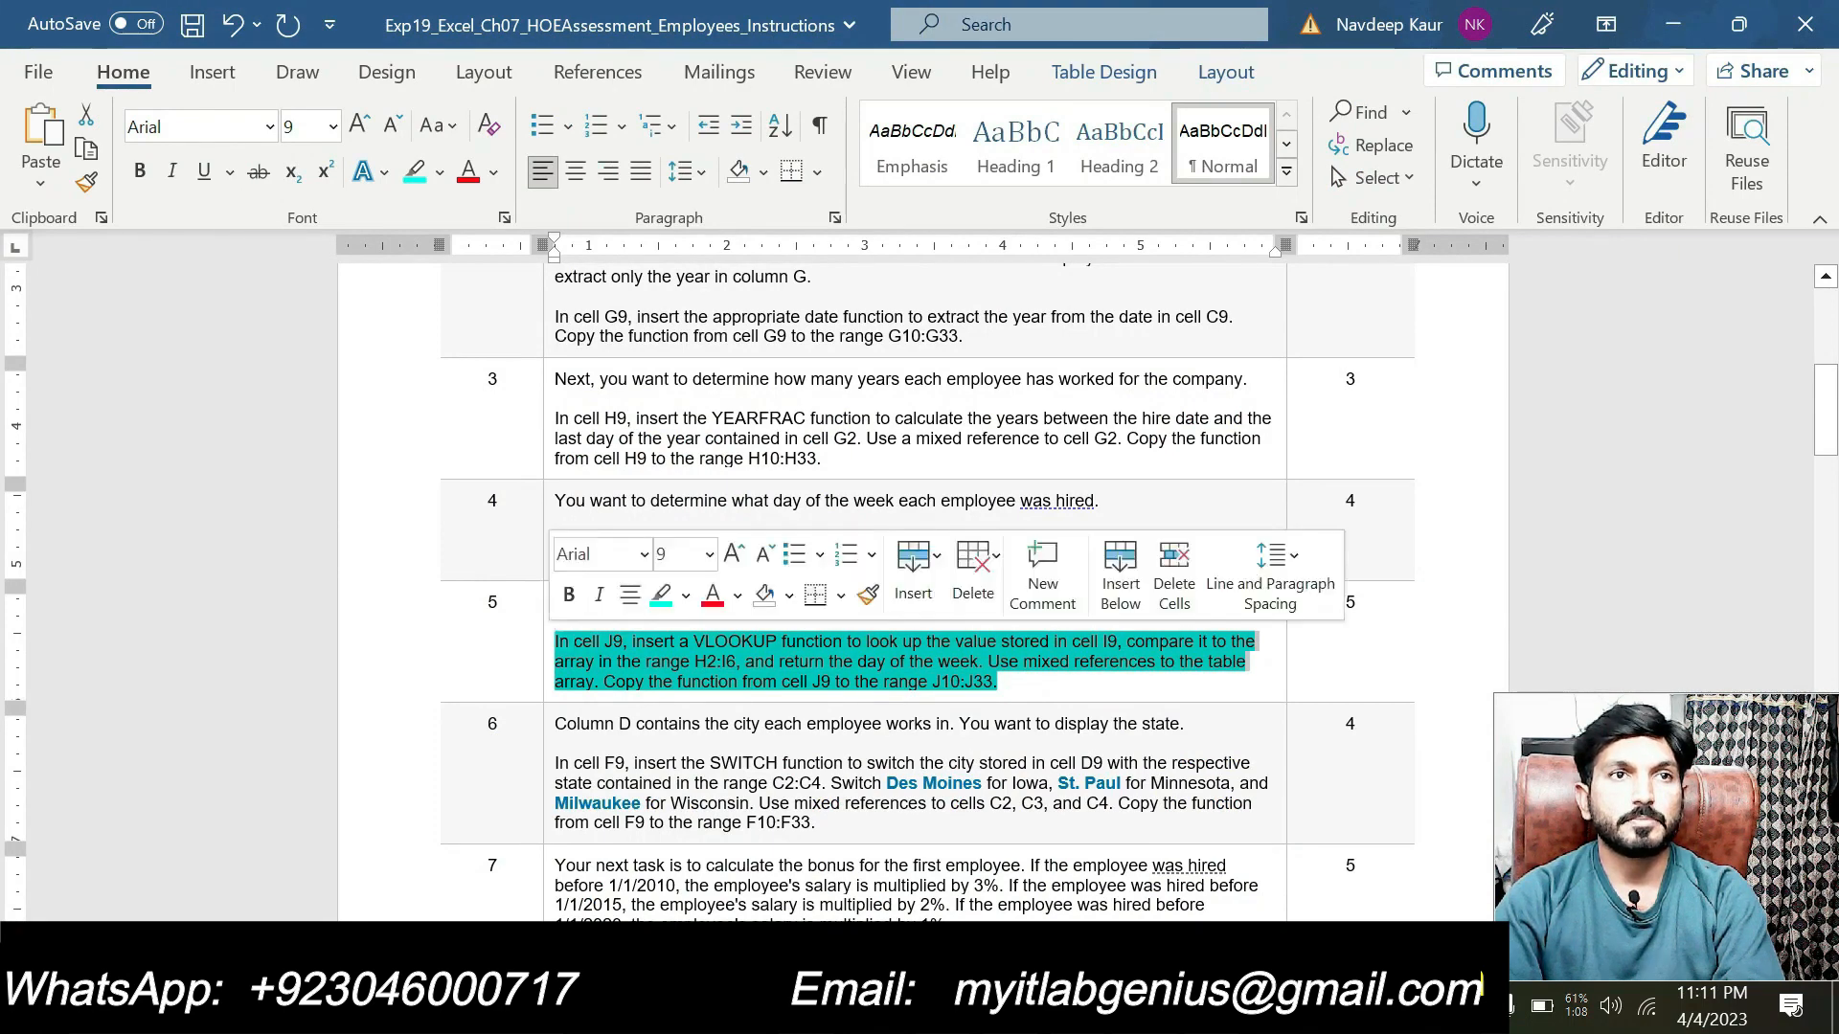
click(659, 600)
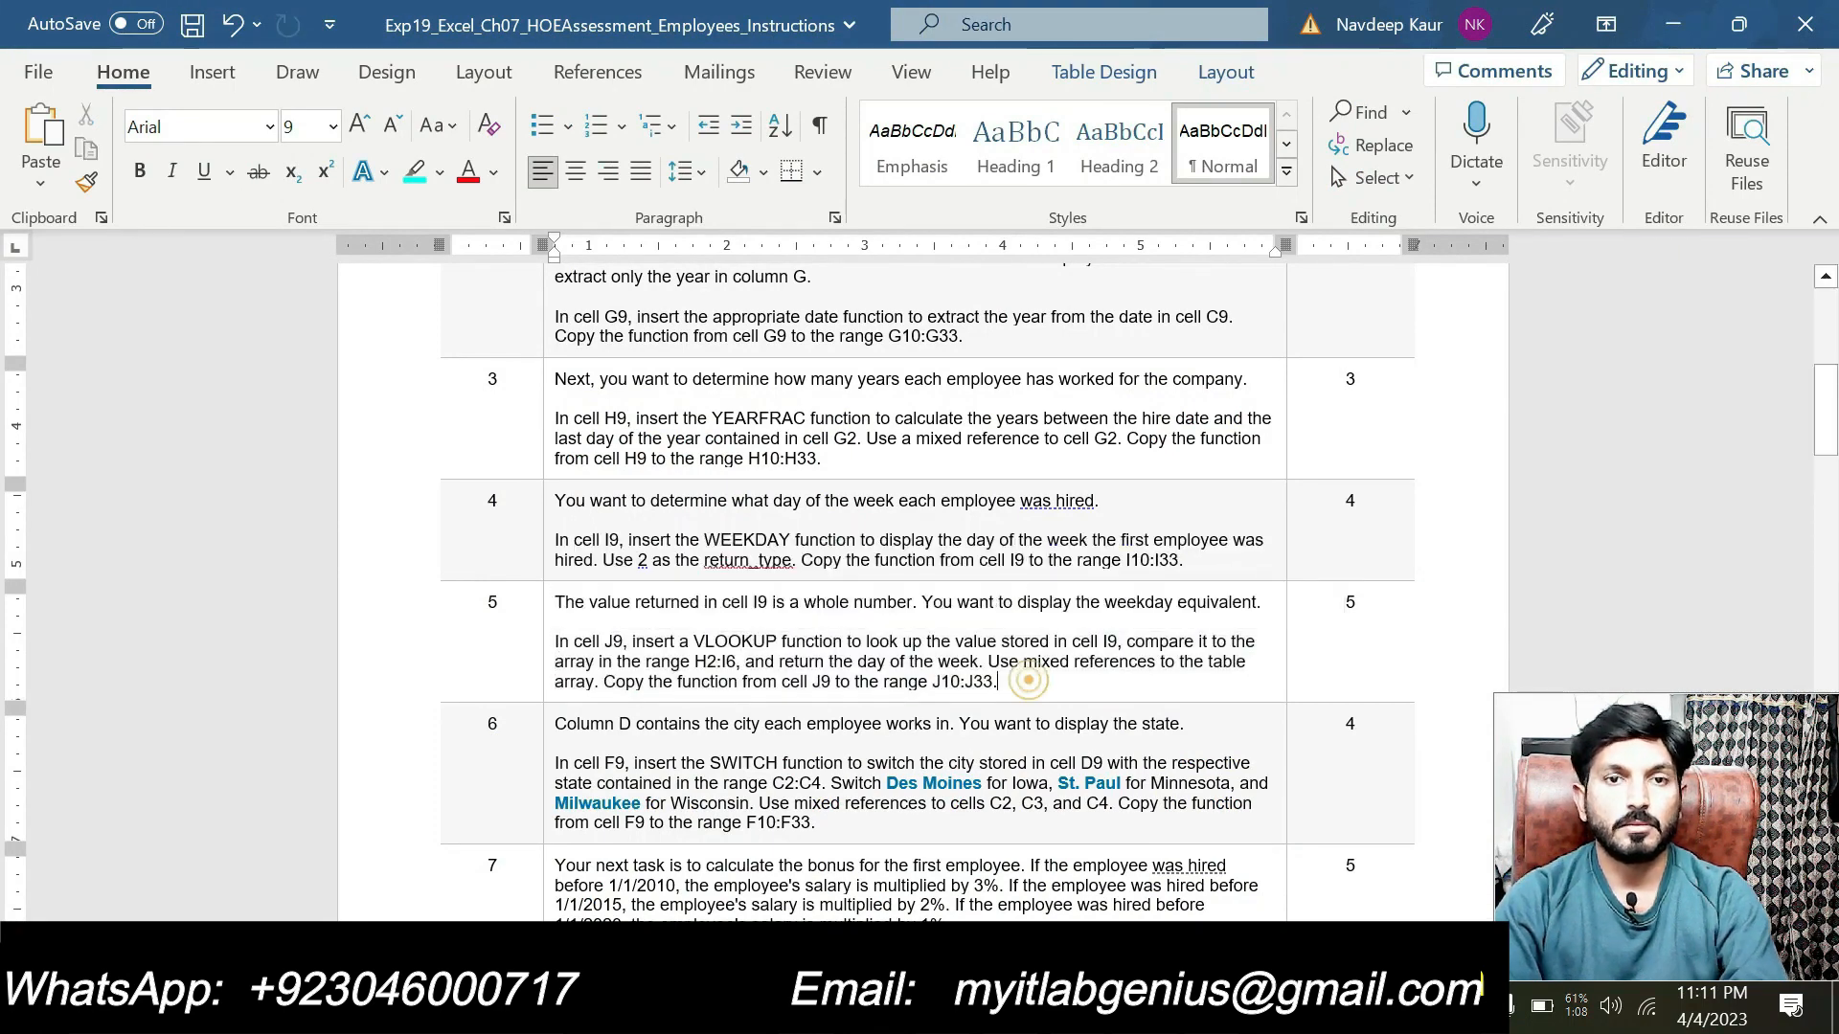
Close the Editor pane and highlight the step 6 paragraph about the SWITCH function in cell F9 in turquoise.
scroll(919, 574, down, 2)
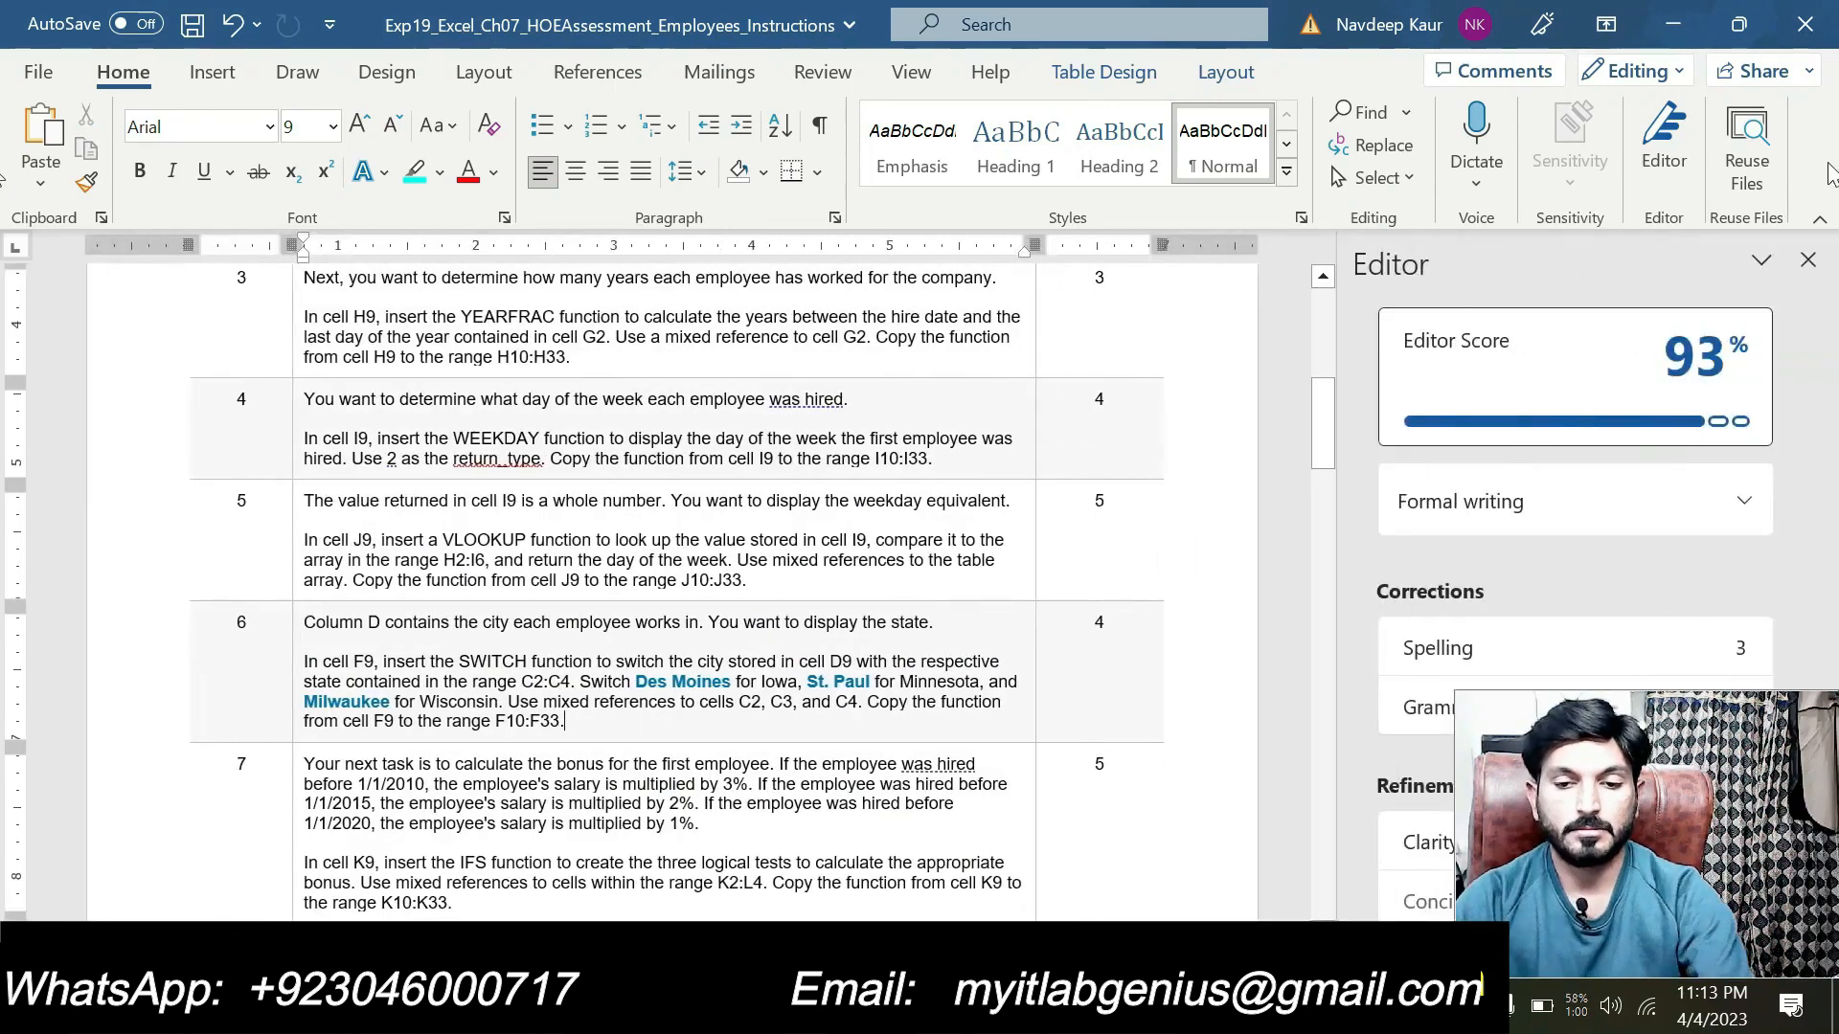
click(1807, 260)
drag(816, 720, 556, 660)
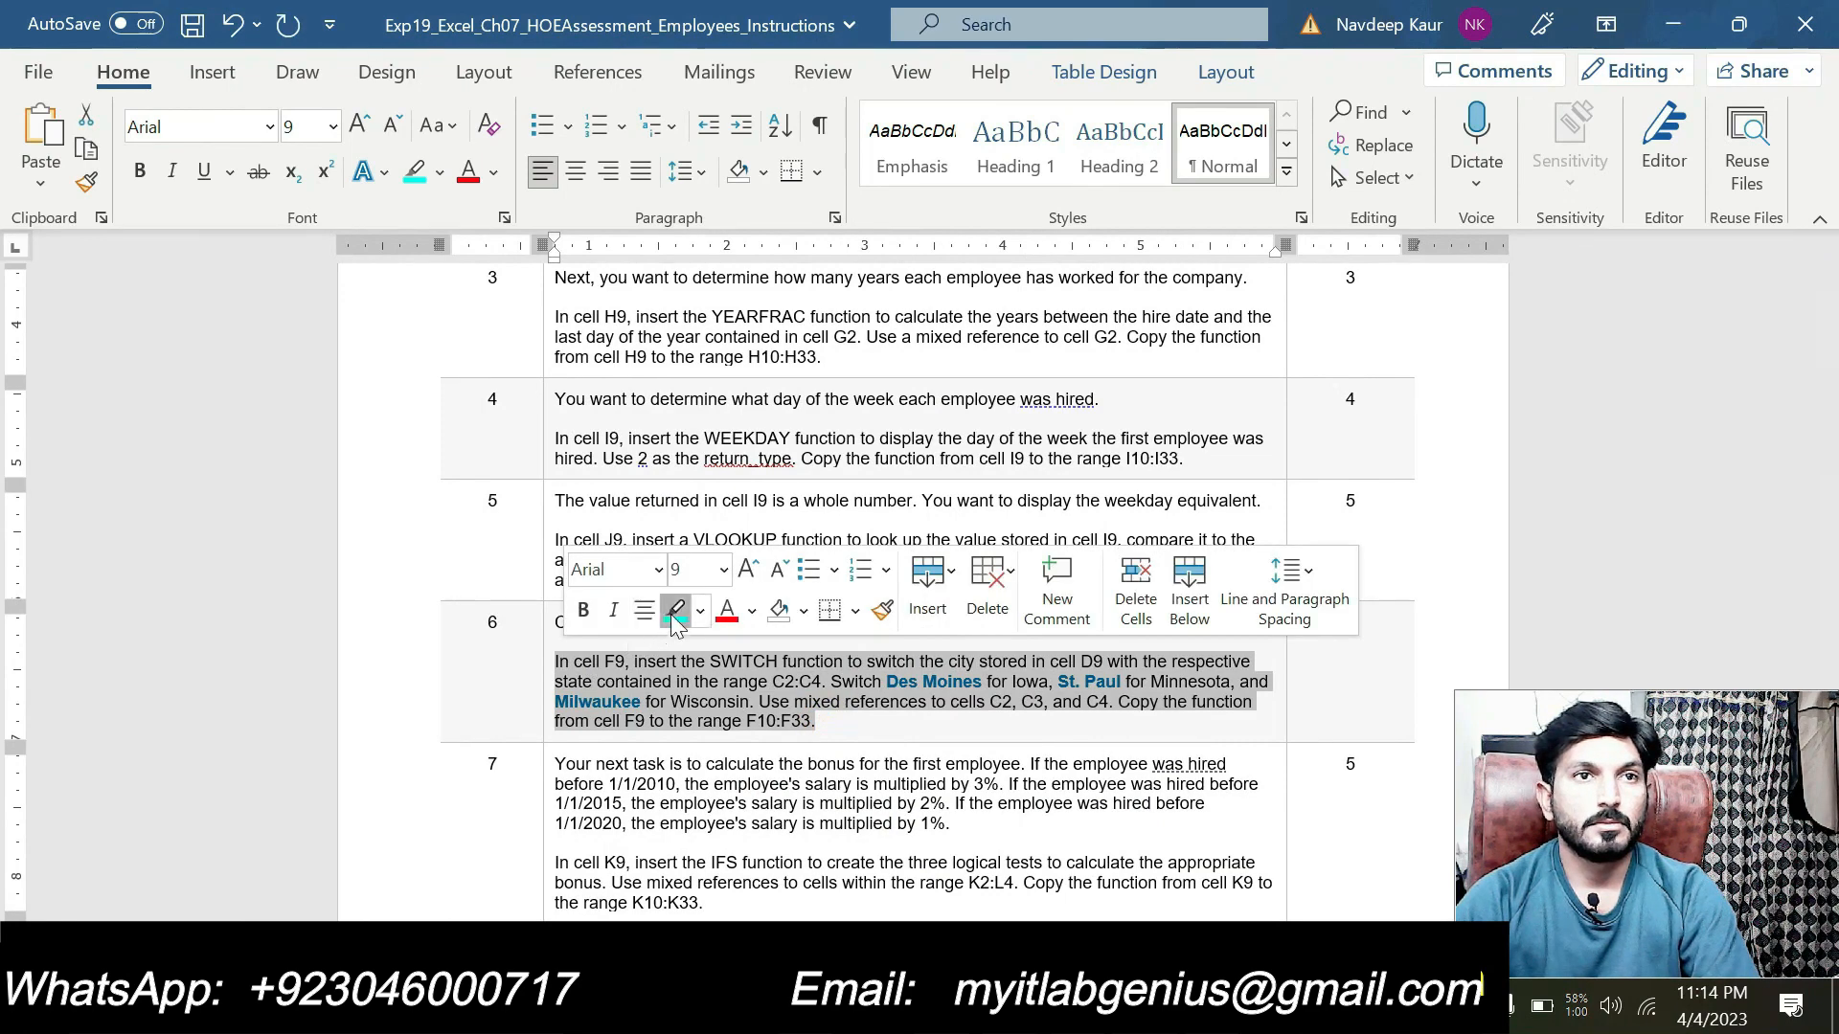
click(675, 611)
click(698, 682)
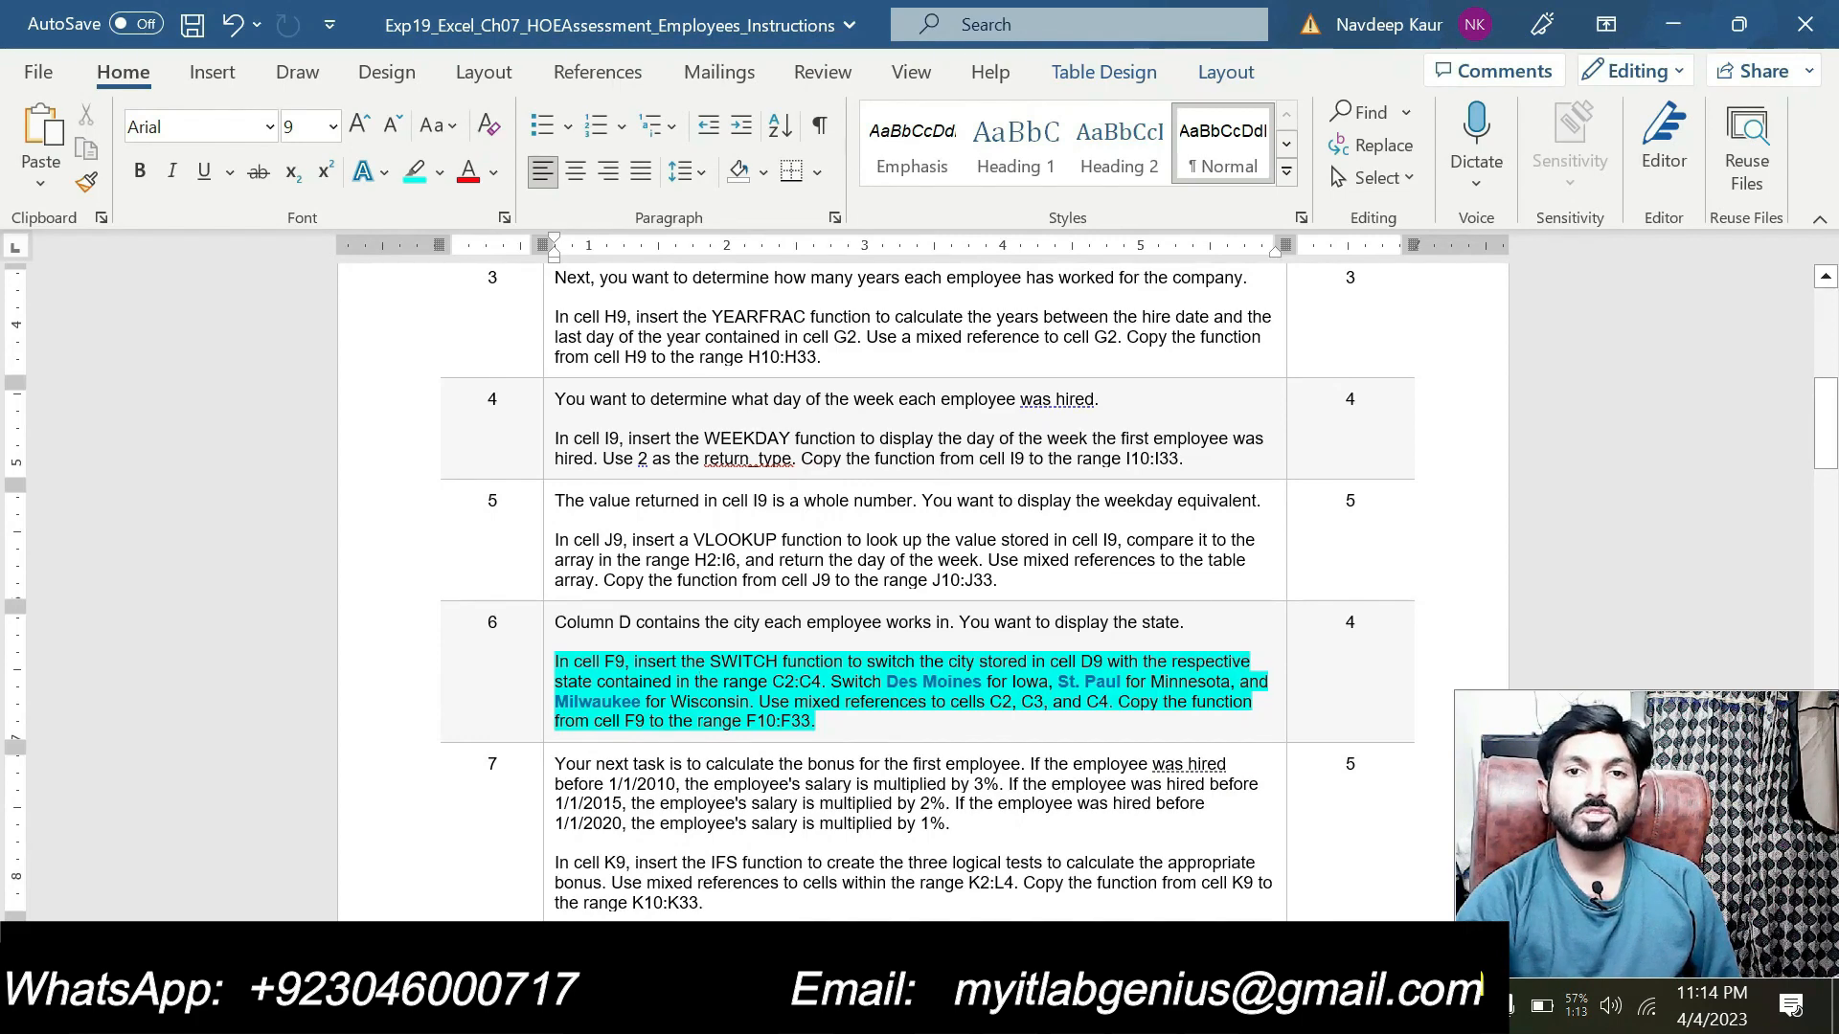
Switch to the Excel workbook and start a SWITCH function in F9 with D9 as the expression in its function arguments.
key(alt+Tab)
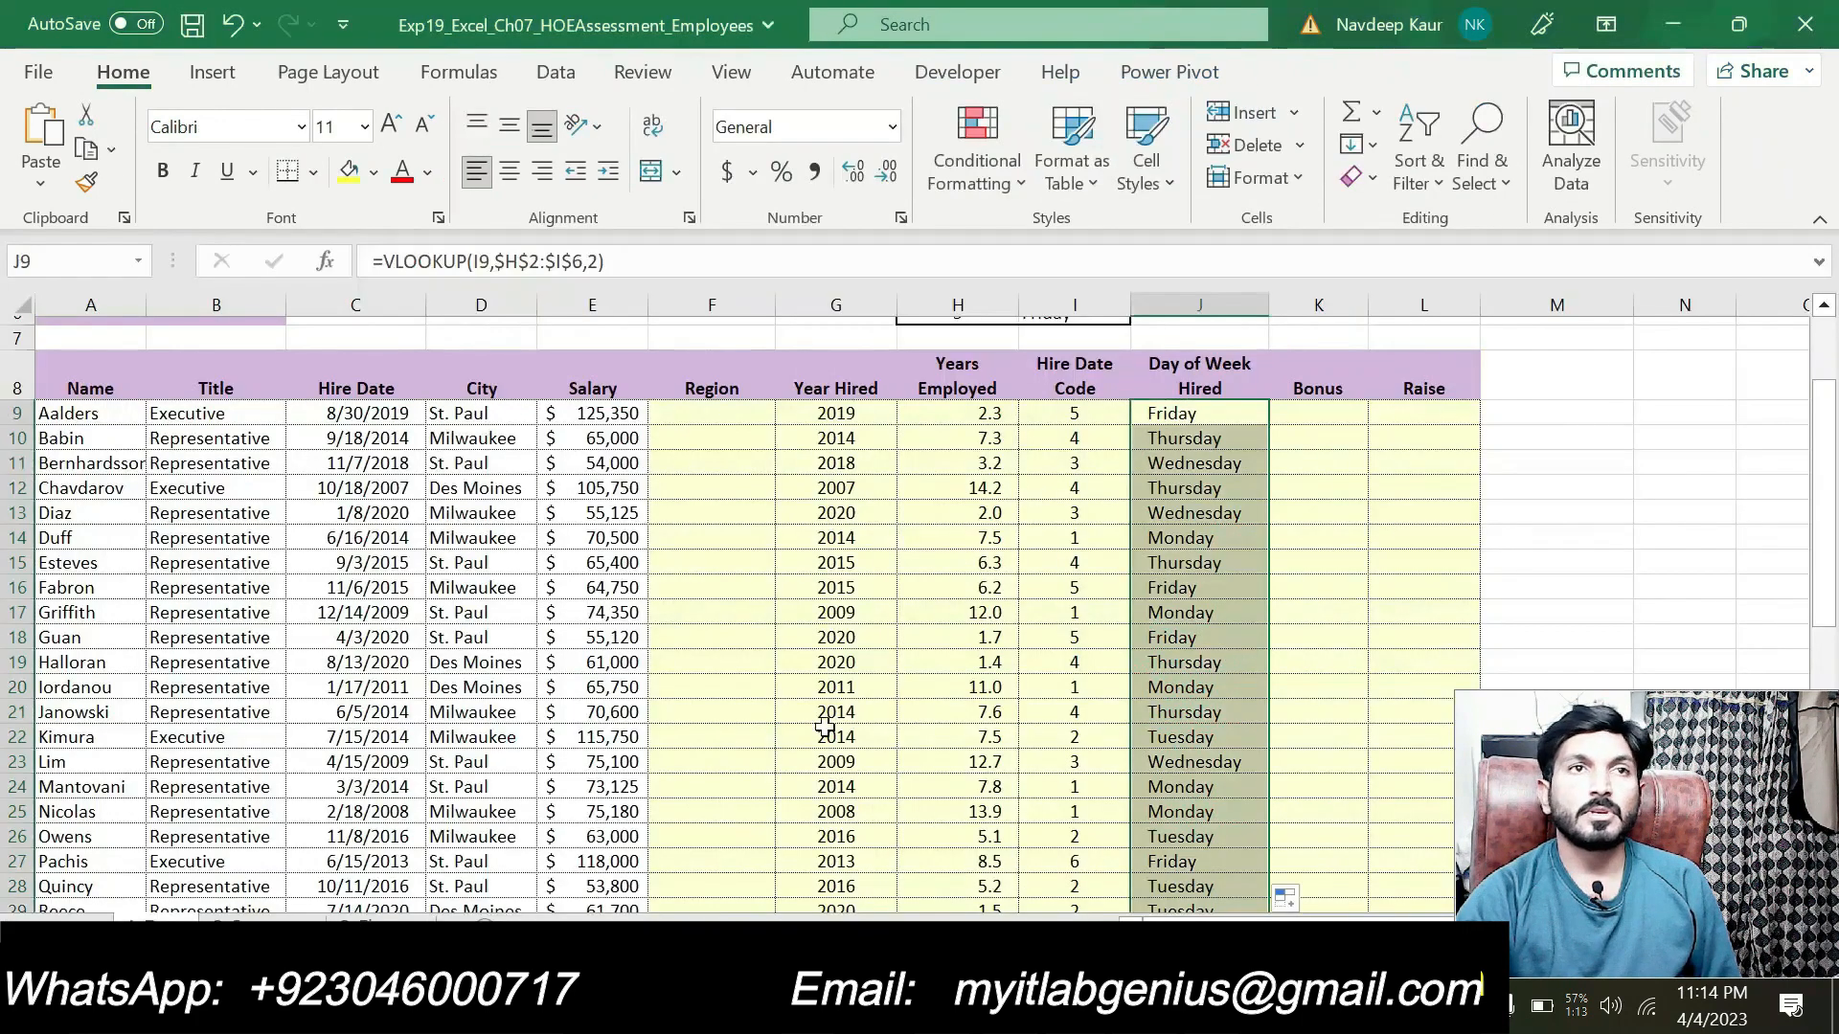
click(703, 412)
text(=sw)
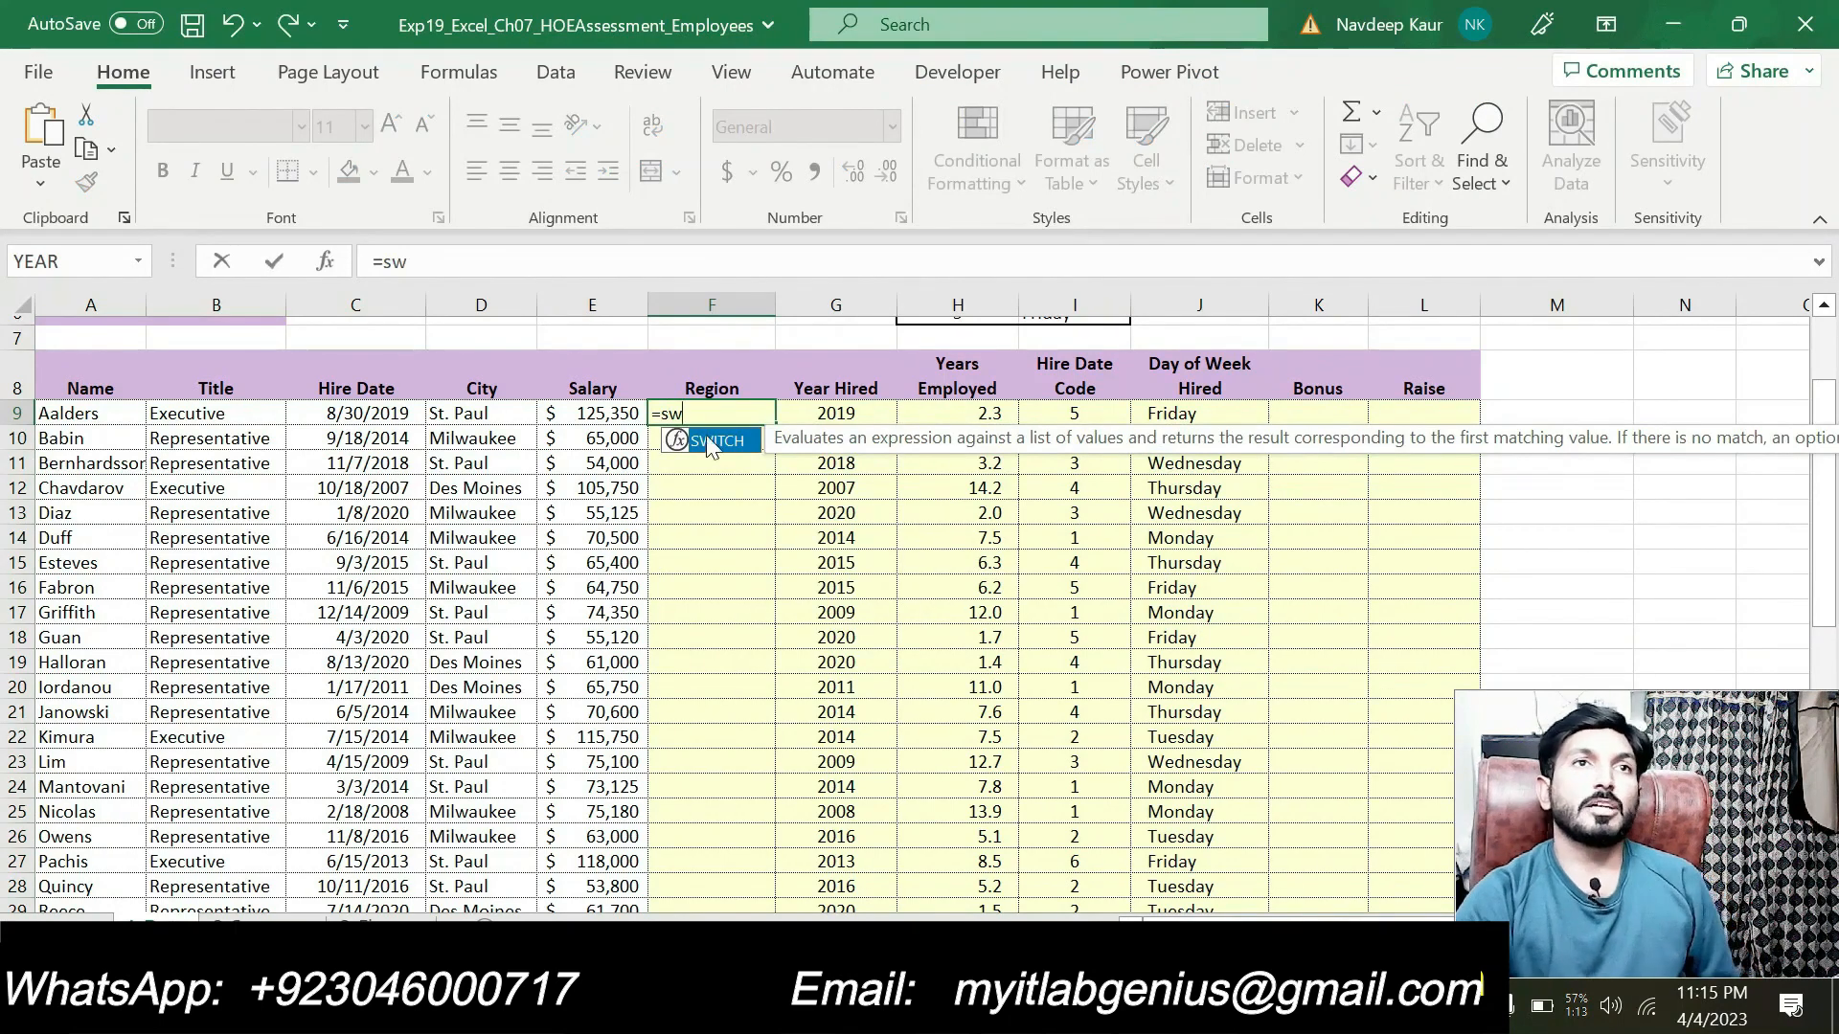
double_click(712, 440)
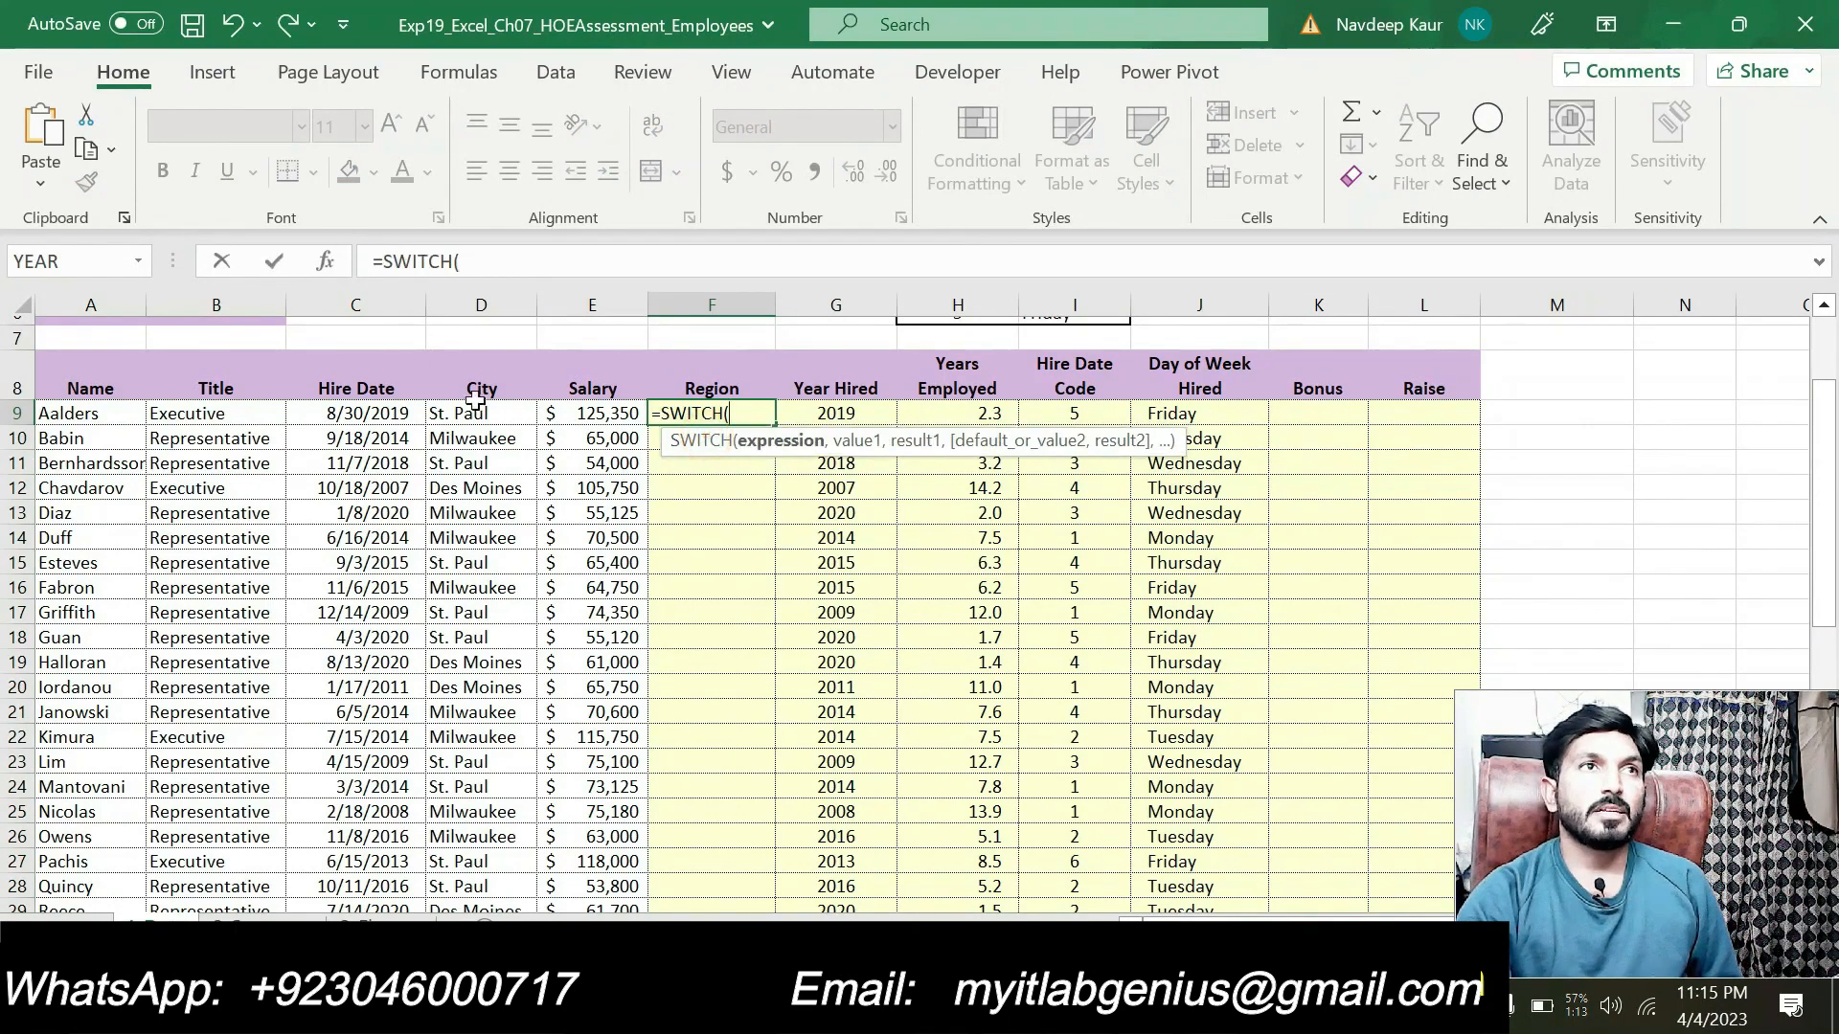
click(321, 261)
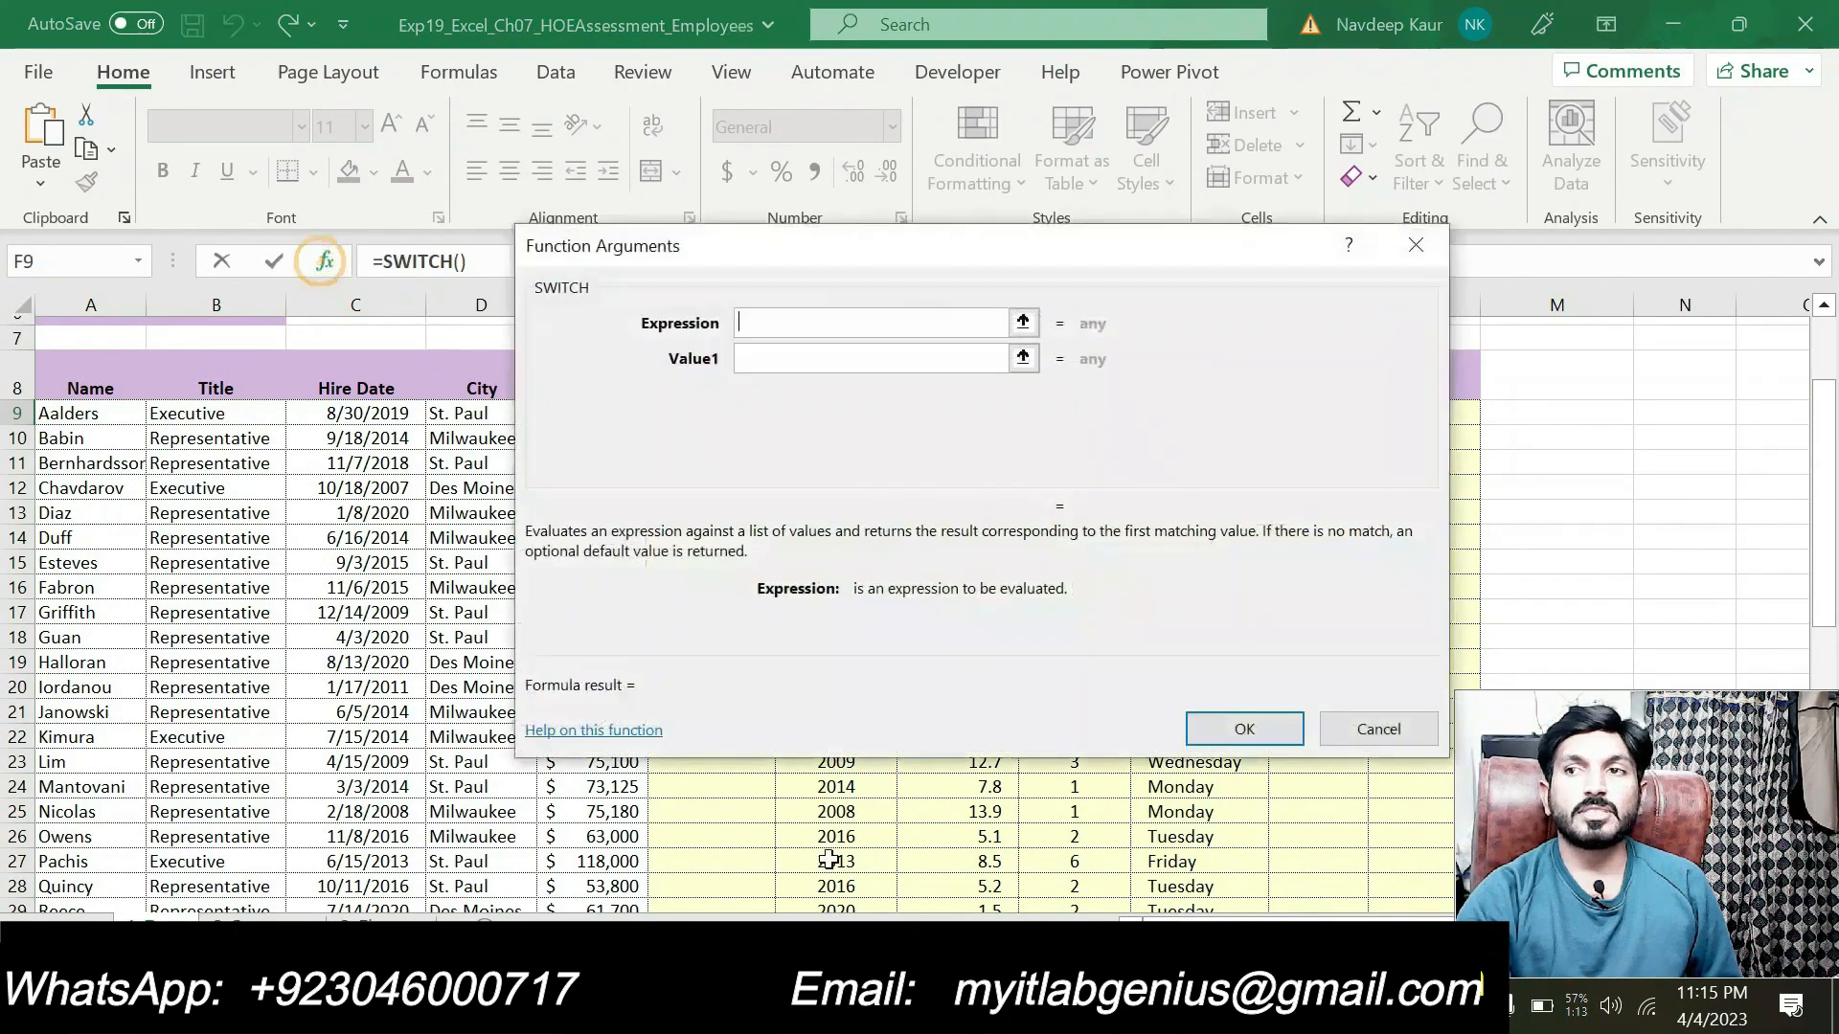
drag(774, 257, 967, 271)
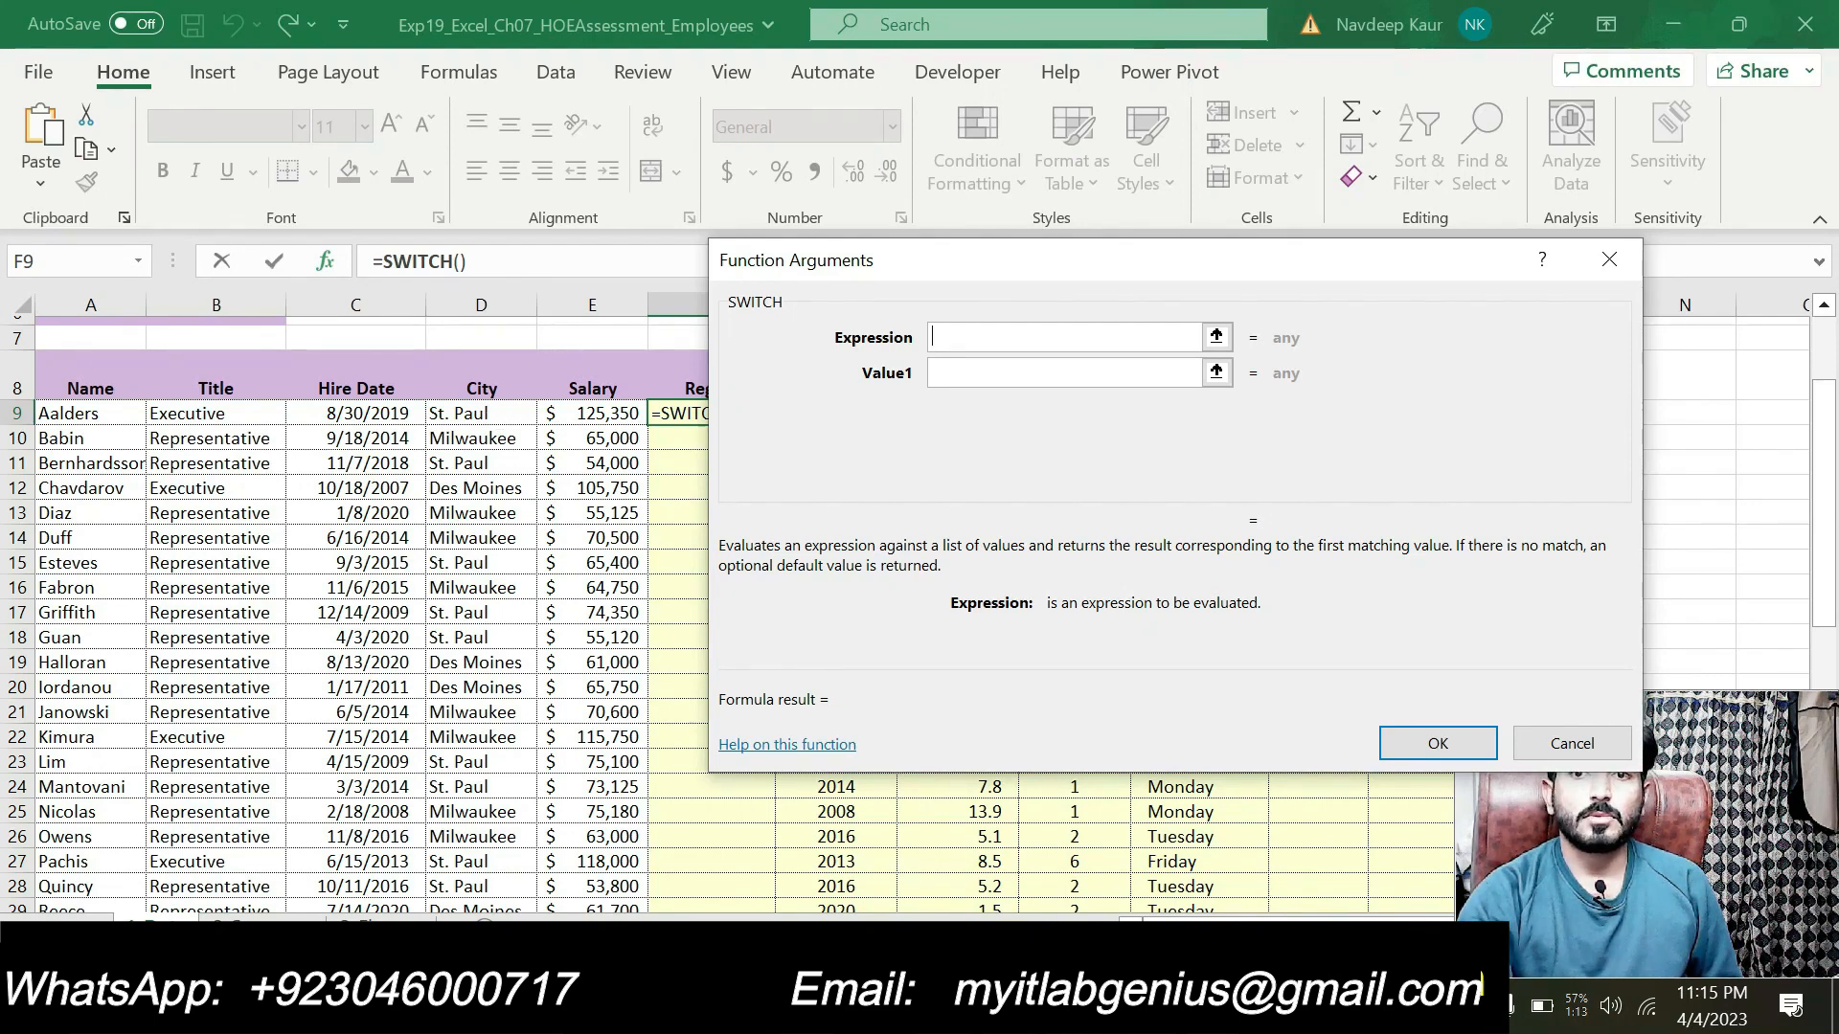
click(1120, 1005)
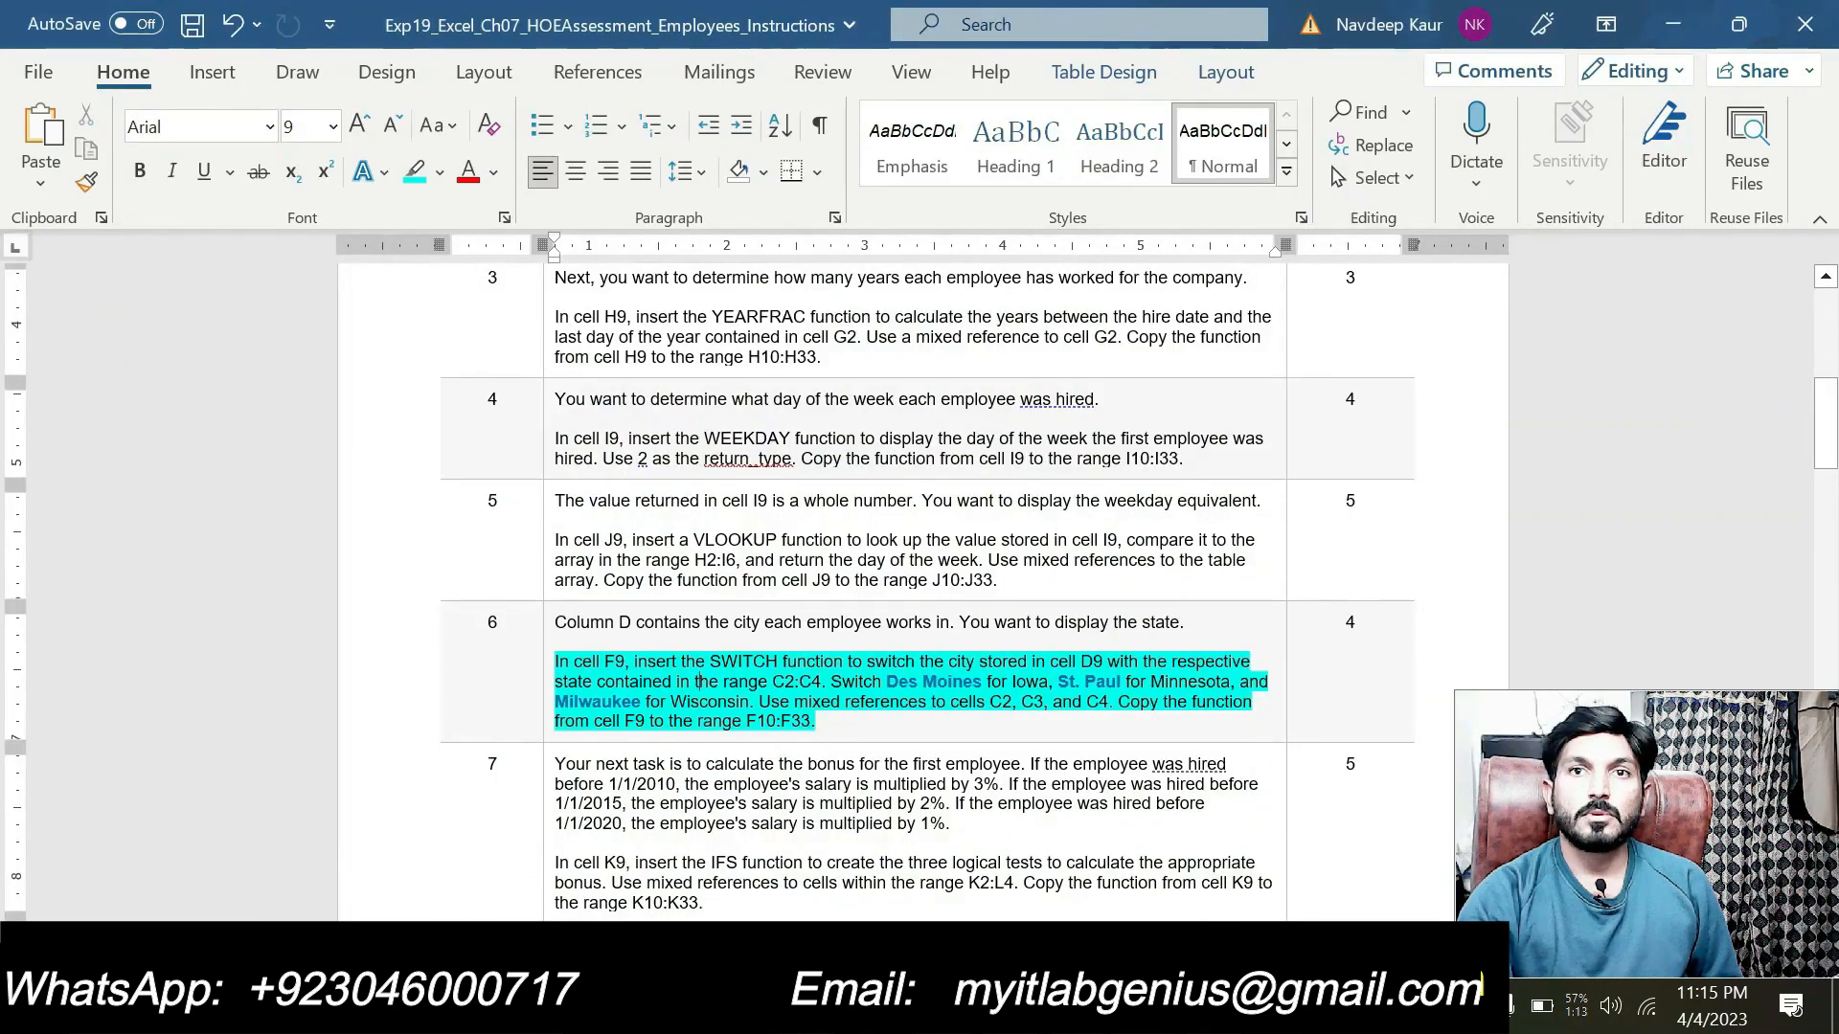
click(996, 1005)
click(517, 421)
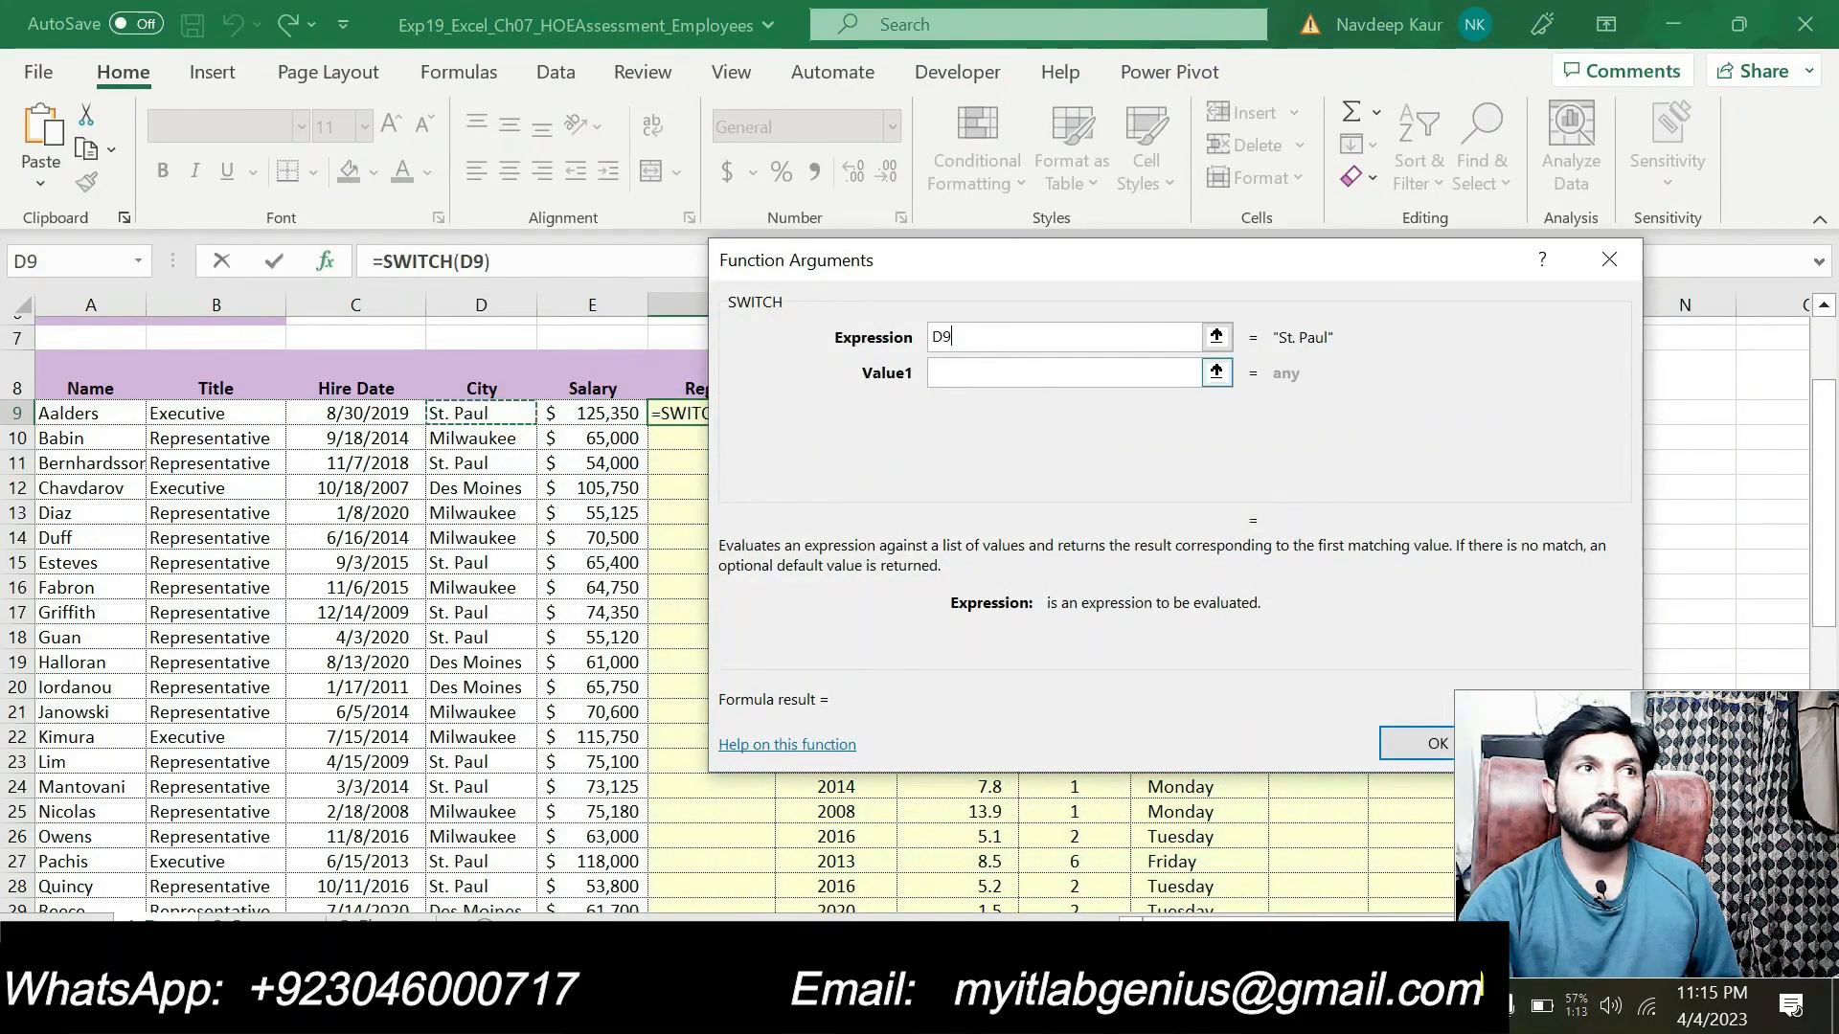
Prepare to fill the Value1 argument, switch to the Word instructions, and copy the city name Des Moines from the step 6 text.
click(986, 372)
key(alt+Tab)
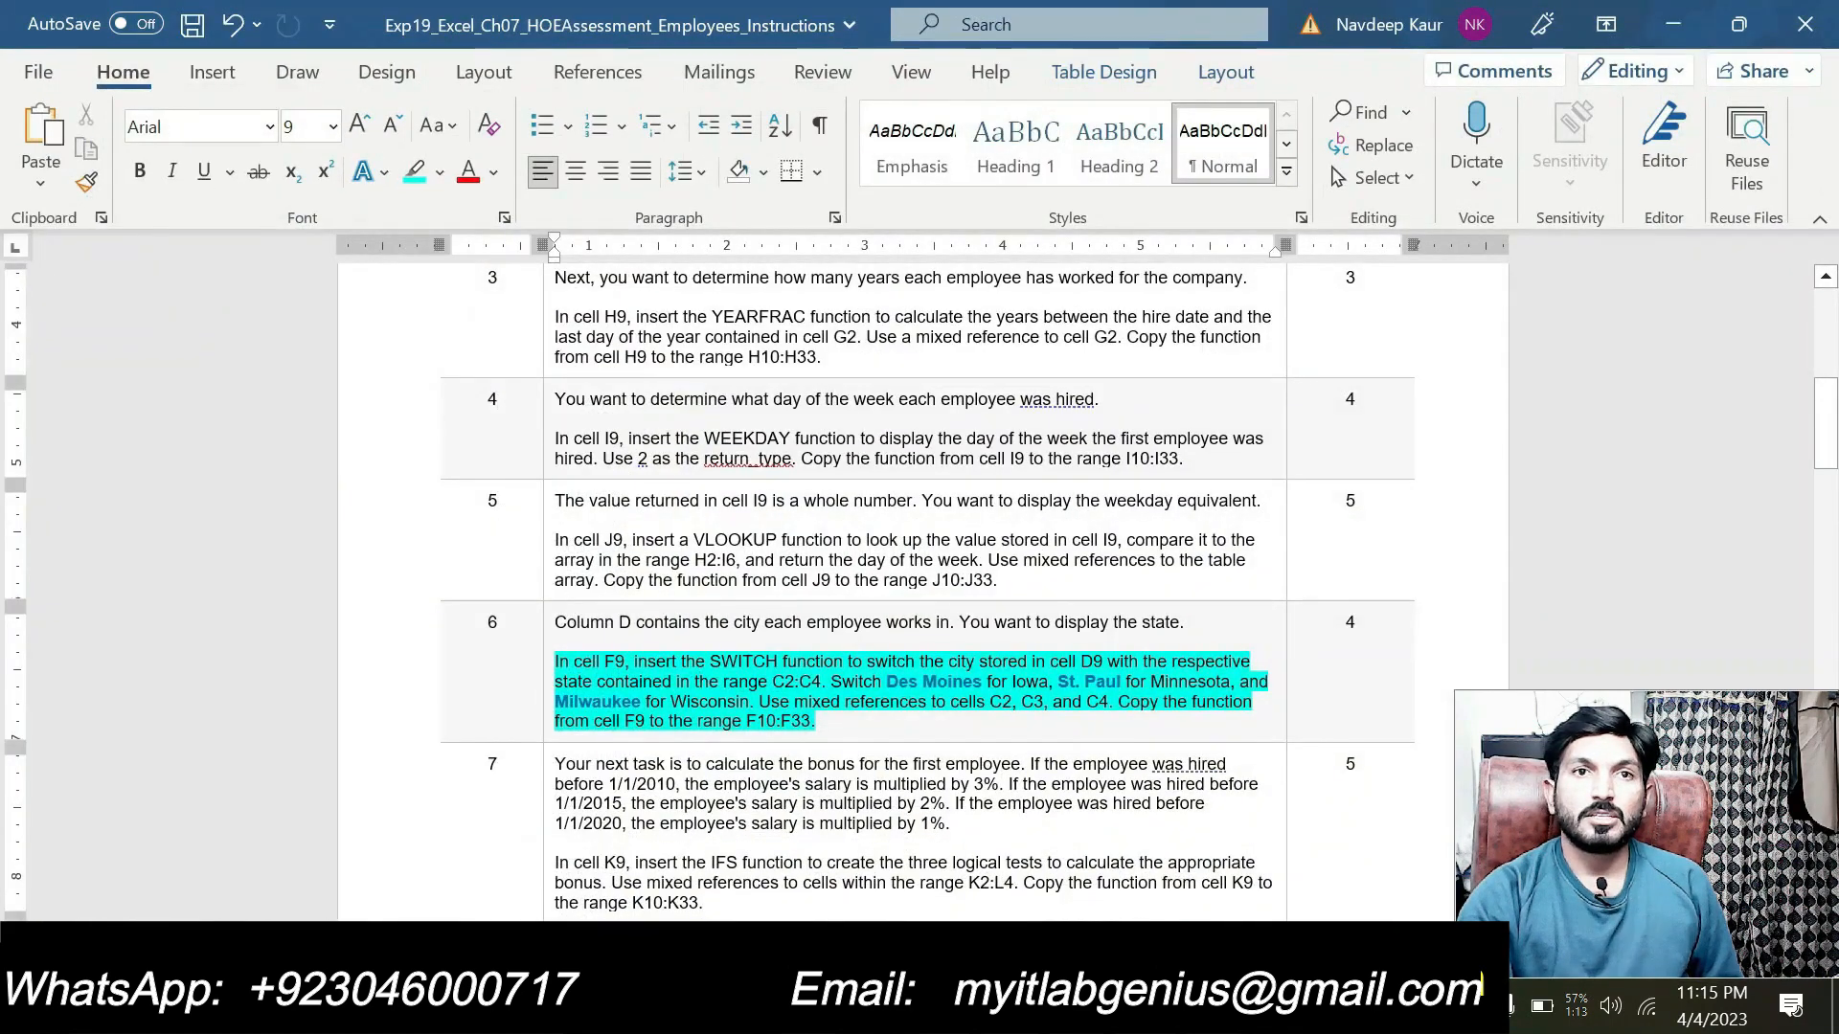
drag(886, 682, 983, 685)
key(ctrl+c)
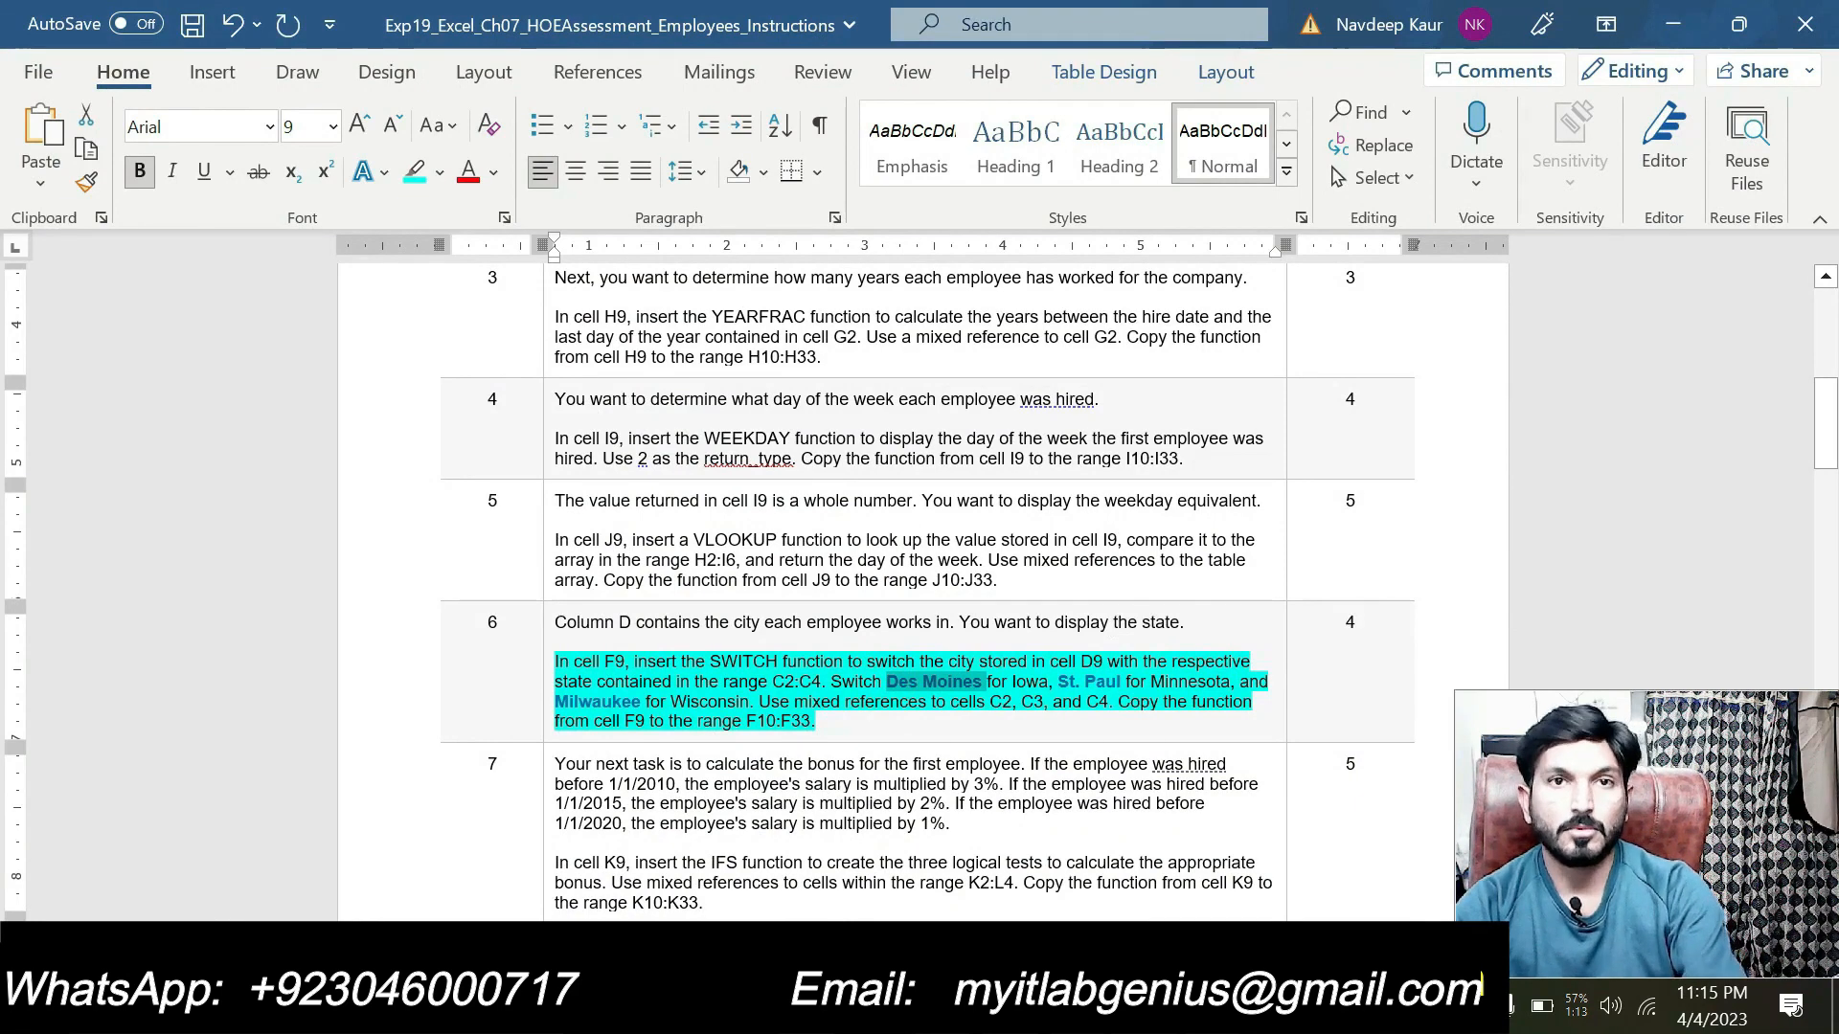
Switch to the Excel workbook and enter "Des Moines" in quotation marks as the SWITCH function's Value1, keeping the States list in view.
key(alt+Tab)
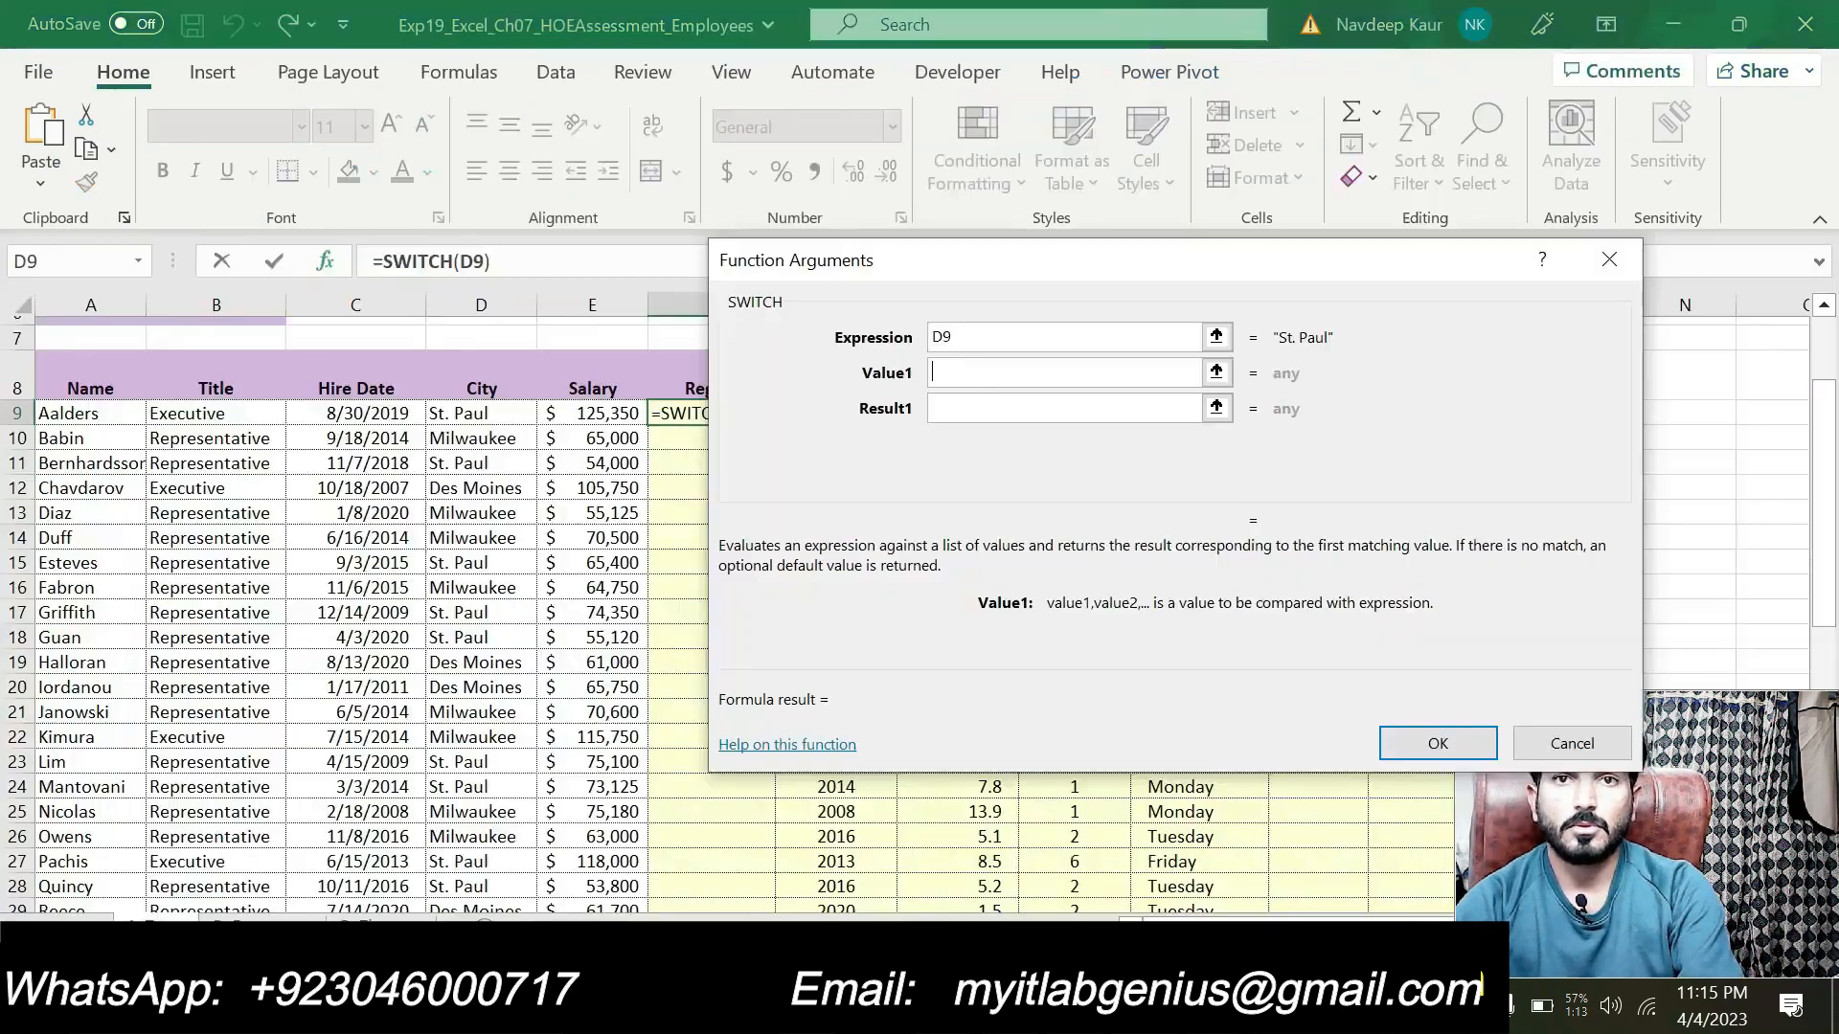
drag(919, 272, 975, 479)
scroll(894, 419, up, 2)
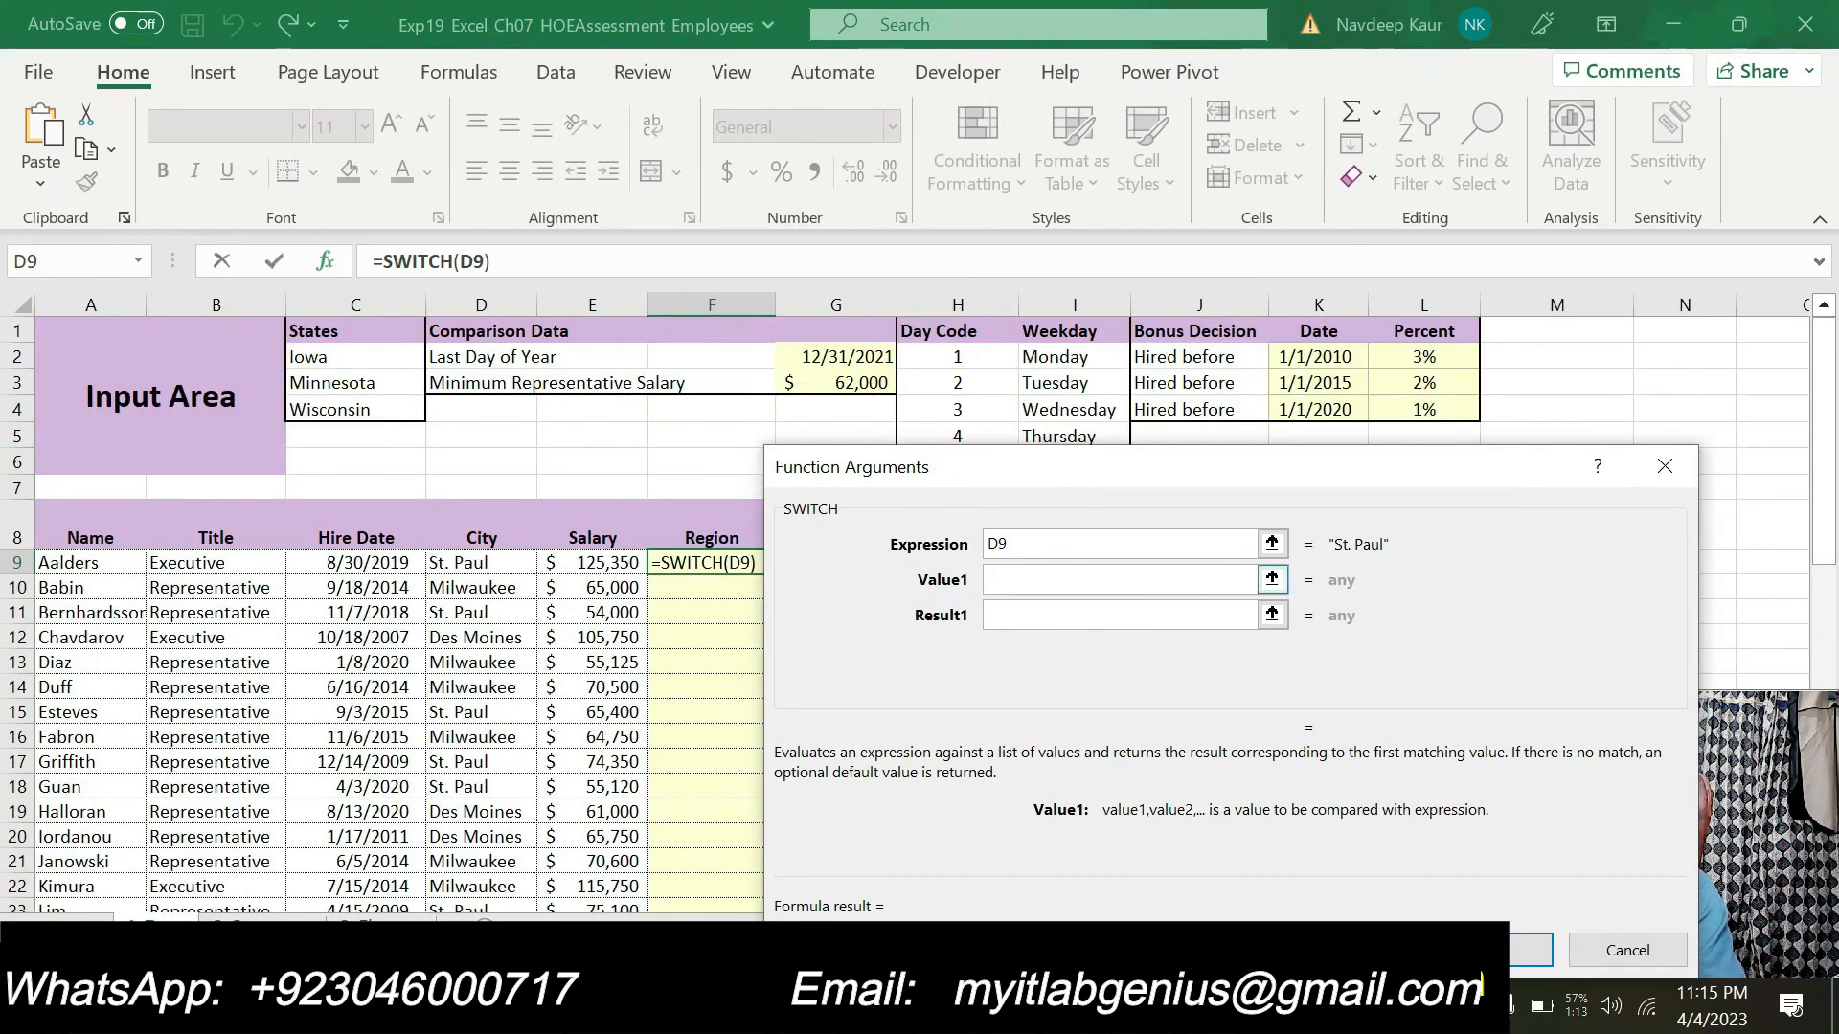
text("Des Moines )
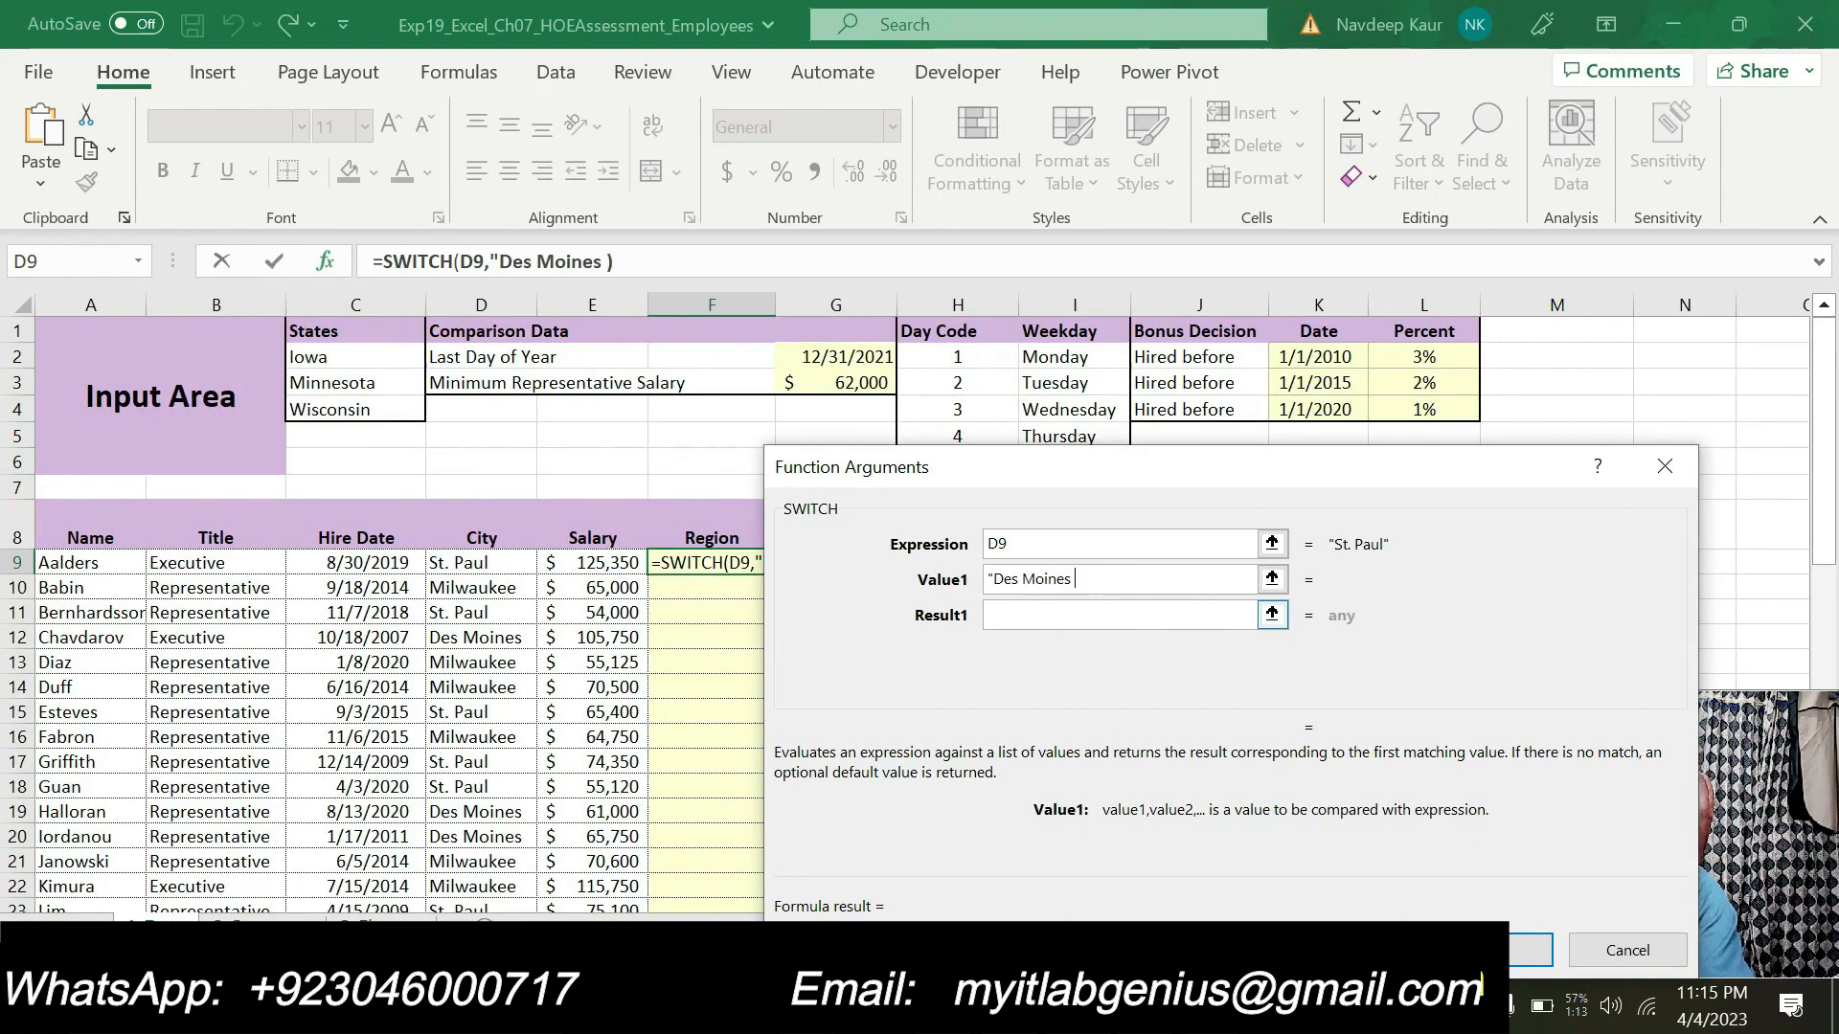
text(")
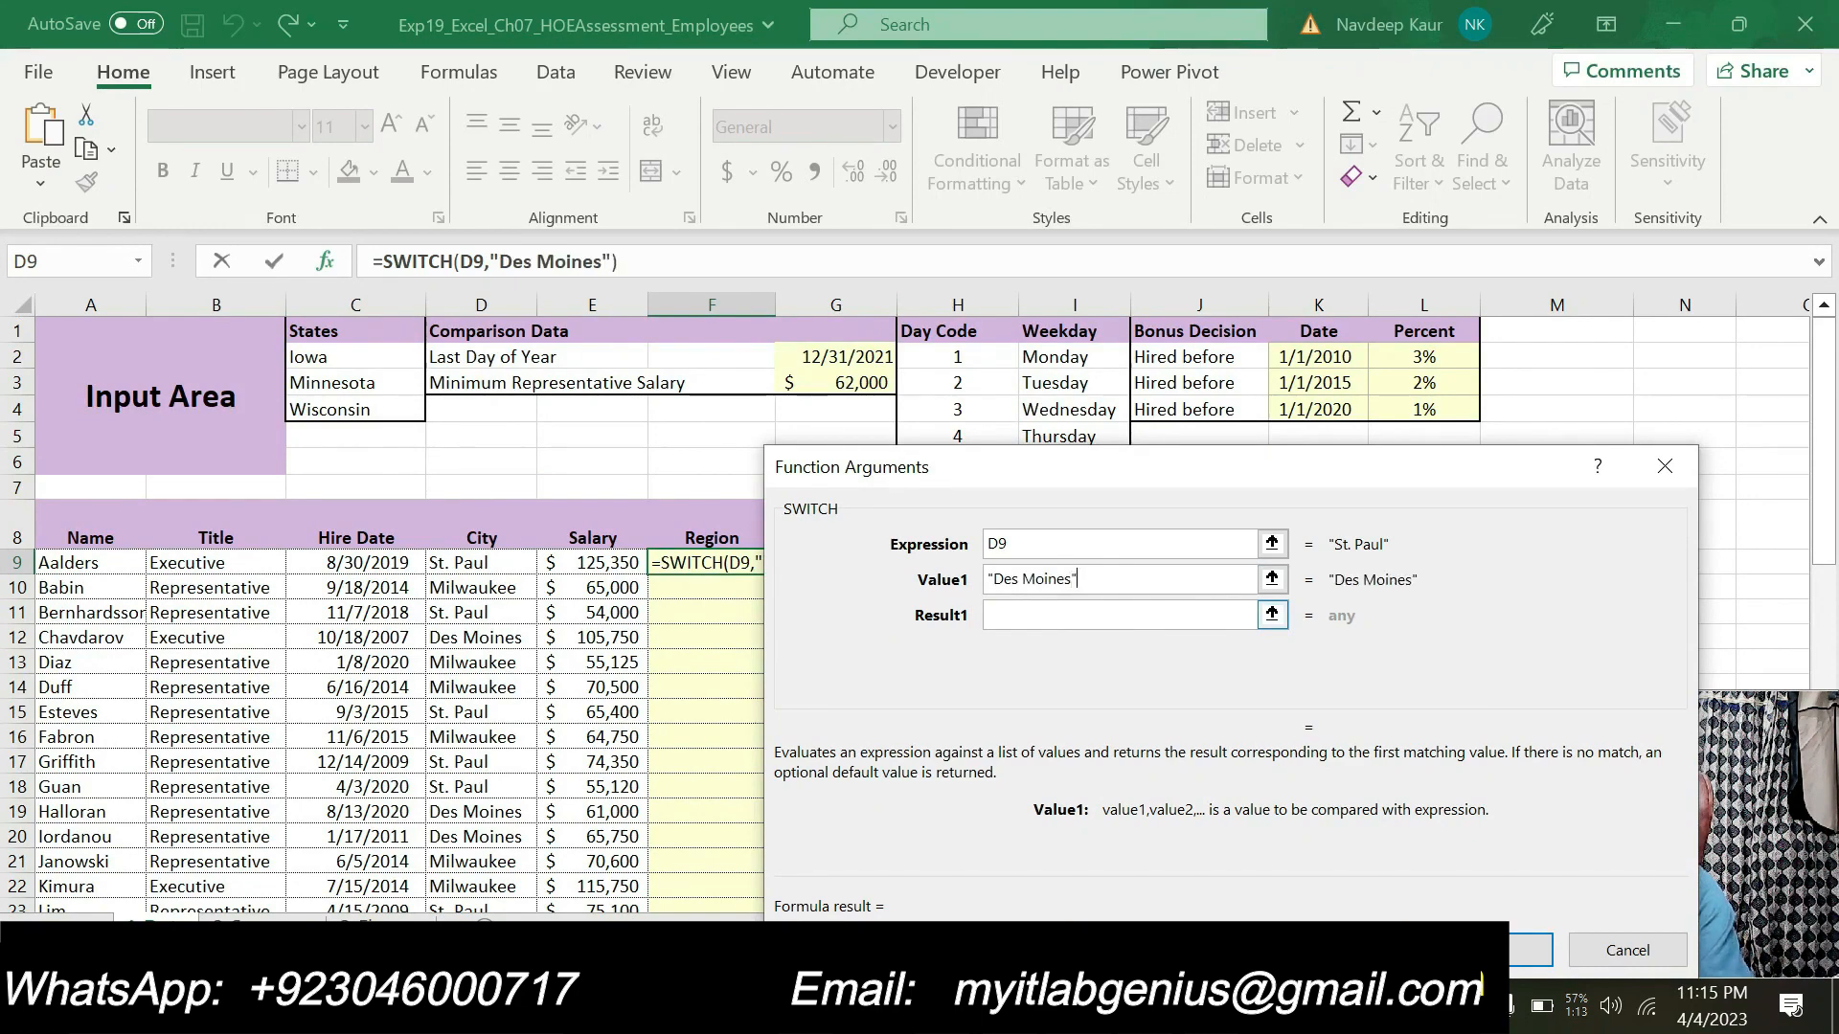
Set Result1 to the Iowa cell as the mixed reference C$2, checking the Word instructions, and go on to the Default_or_value2 argument.
click(1137, 622)
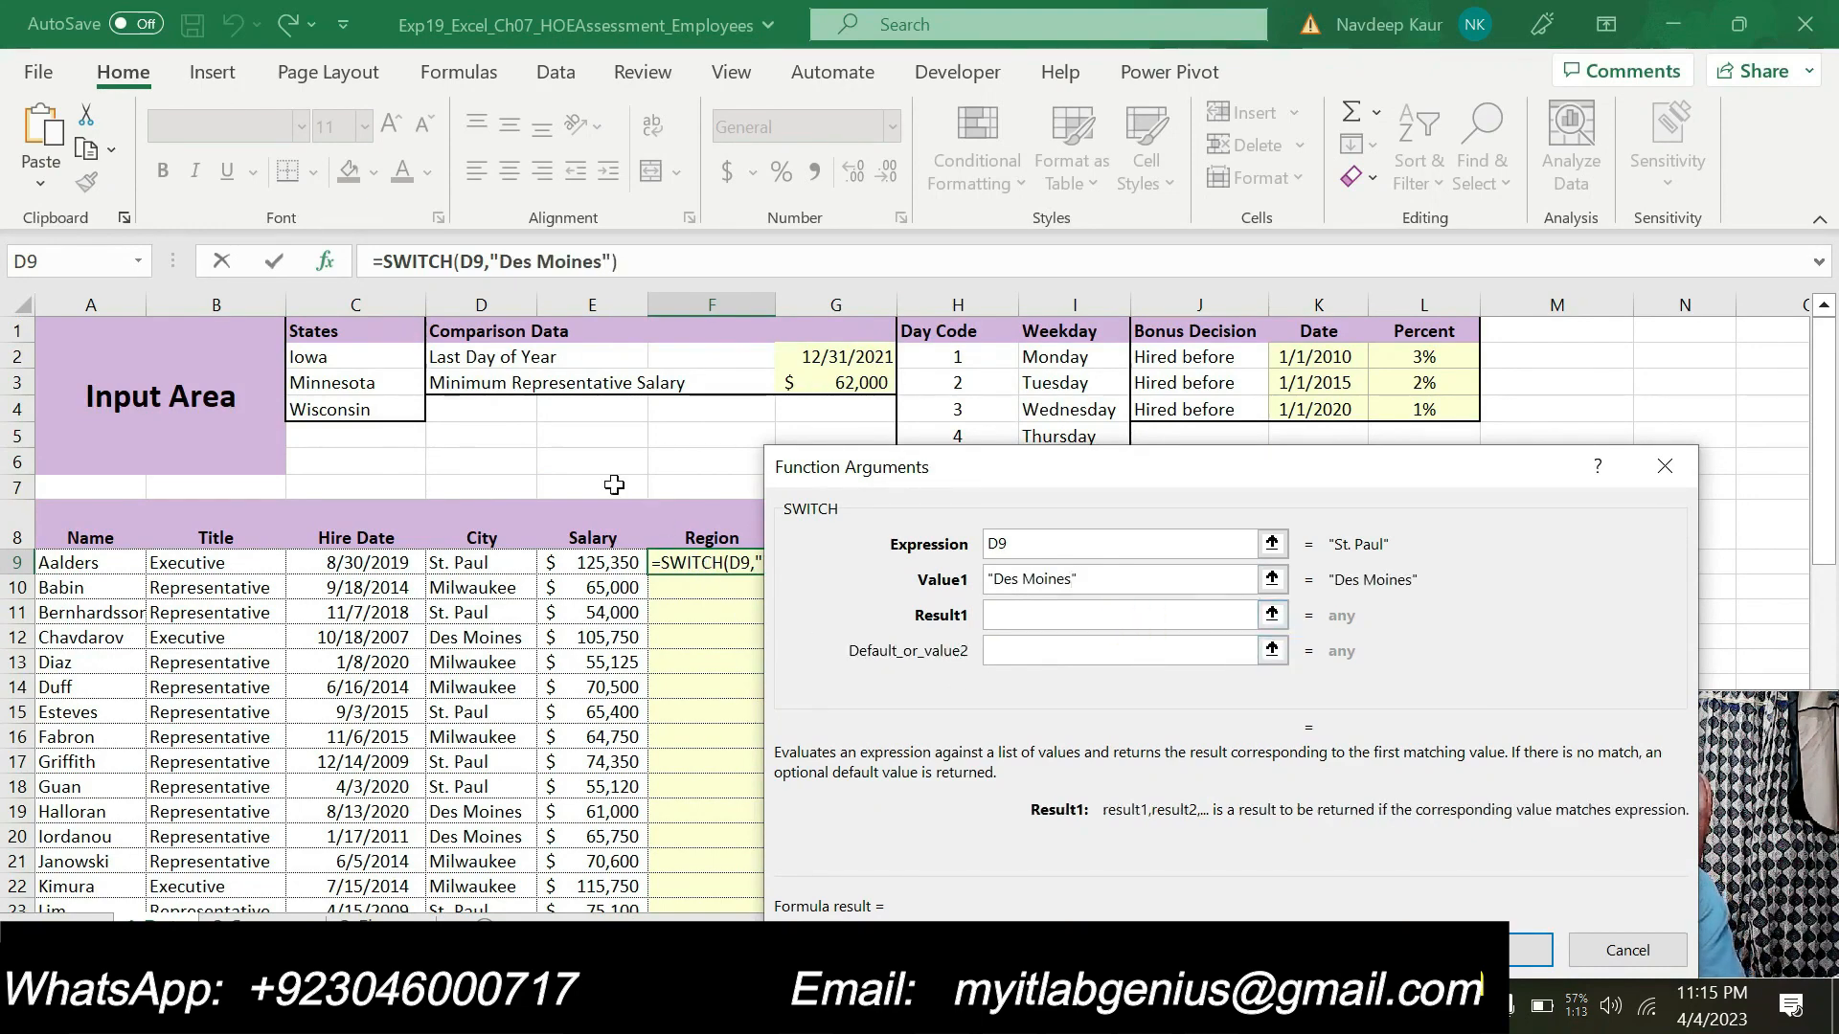
click(392, 365)
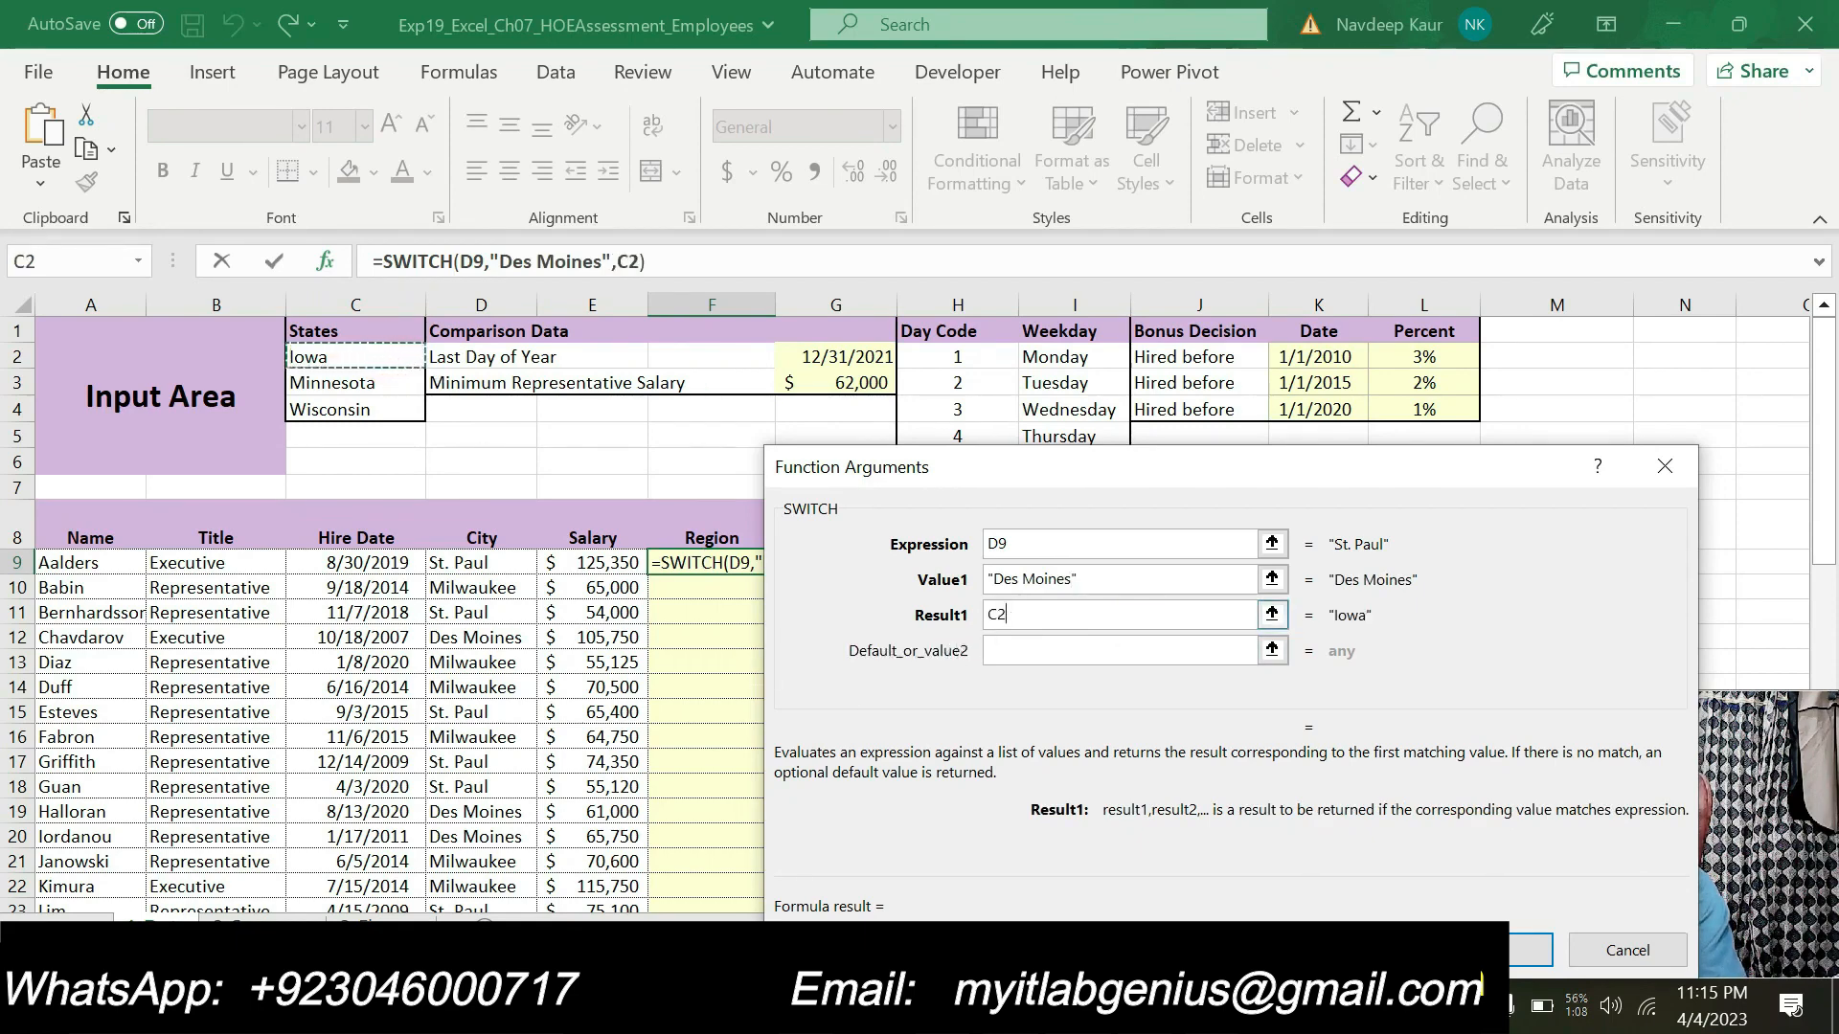
click(996, 614)
text($)
key(alt+Tab)
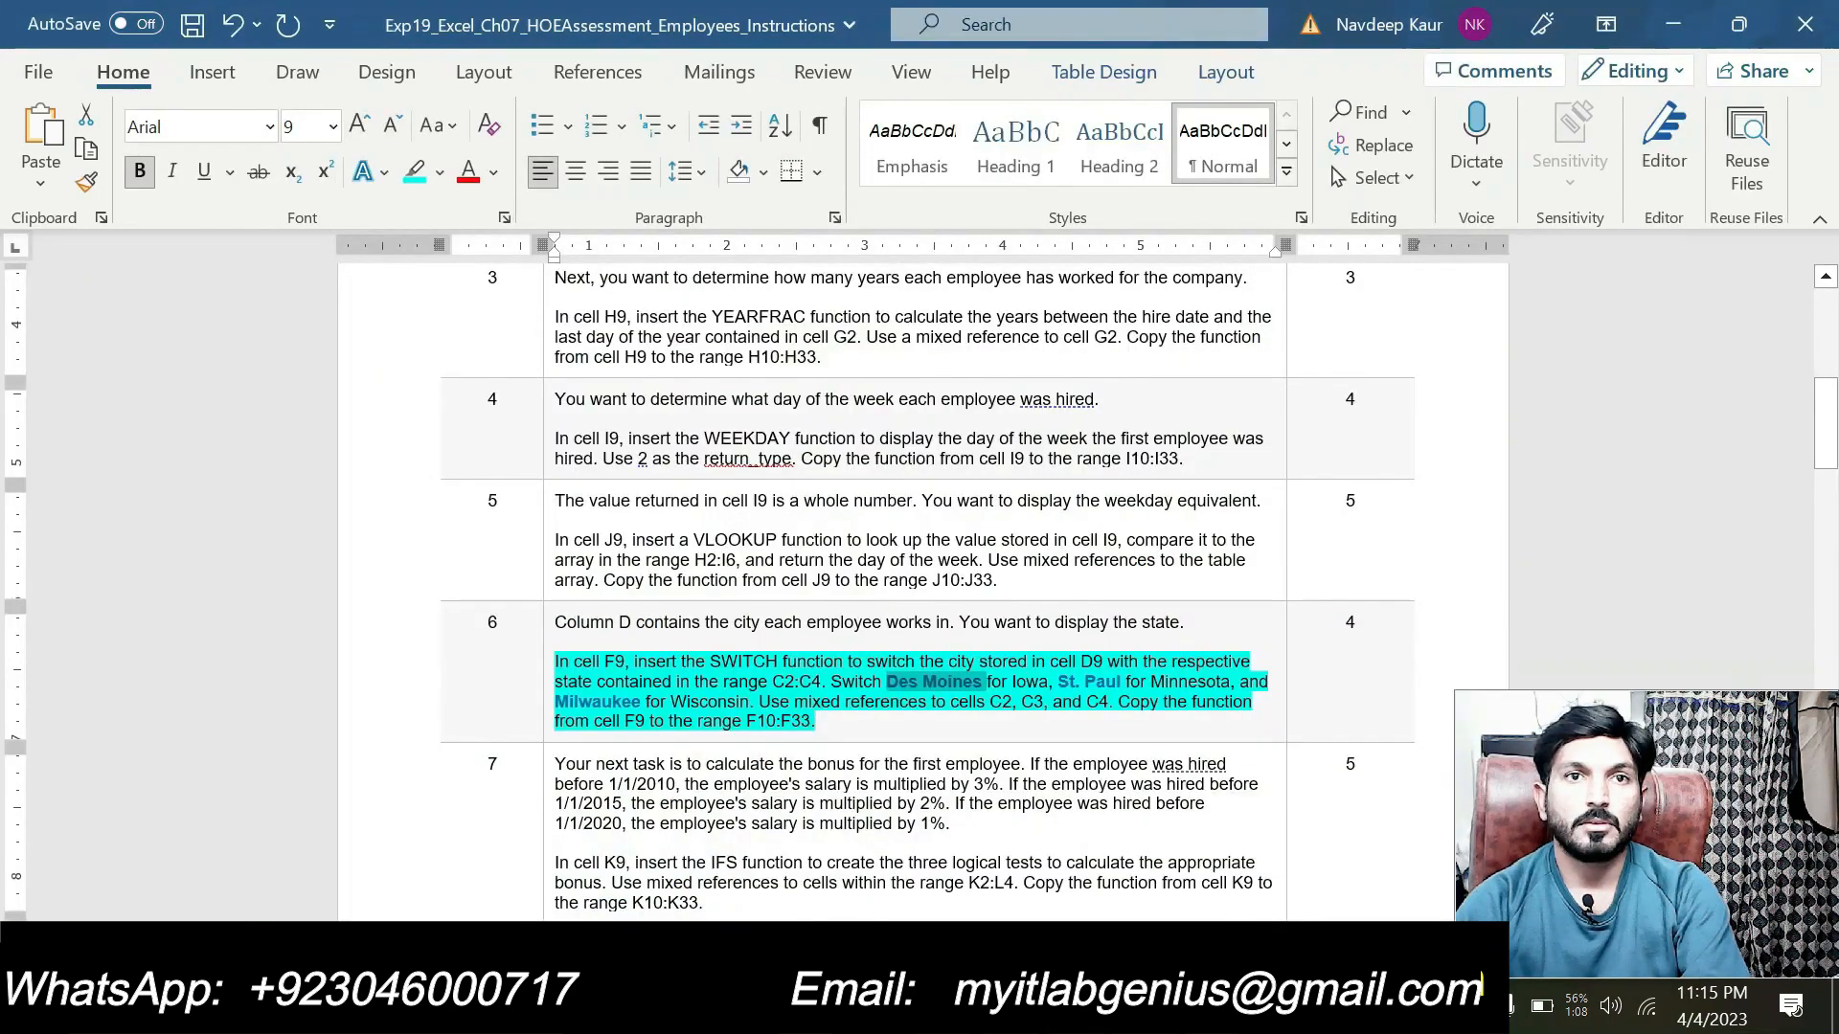
key(alt+Tab)
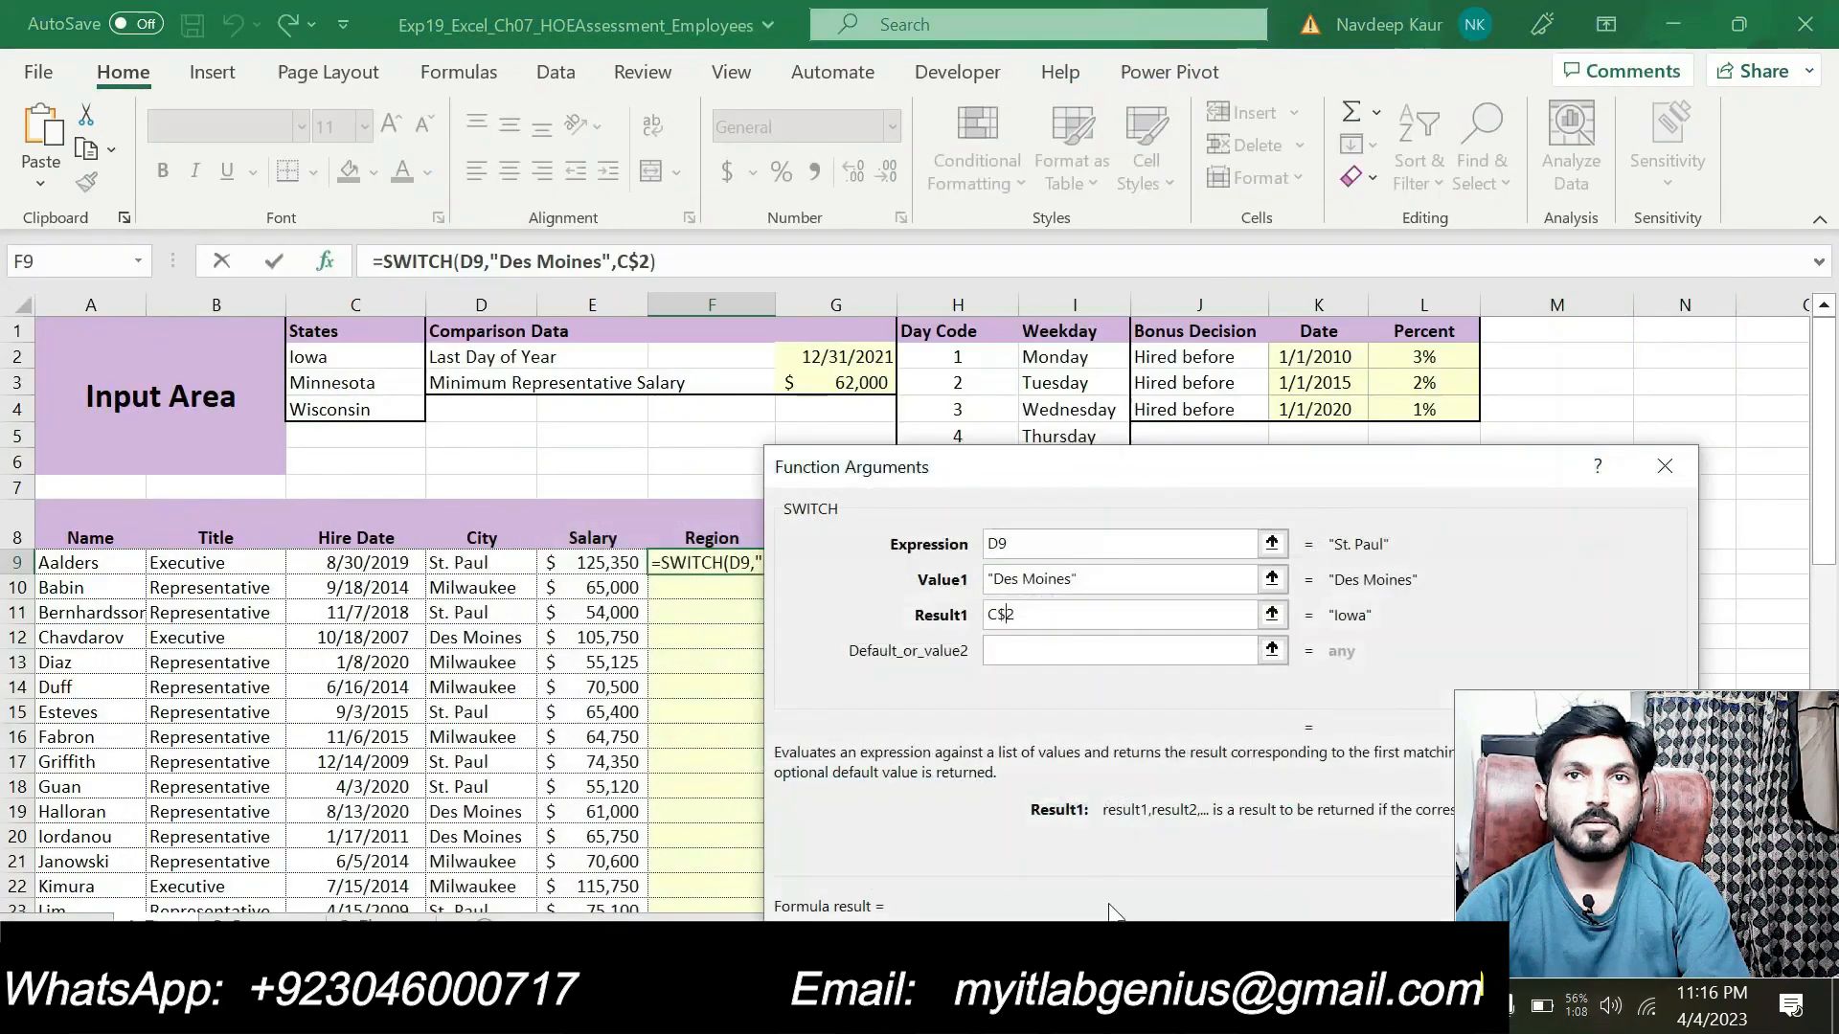
click(1021, 654)
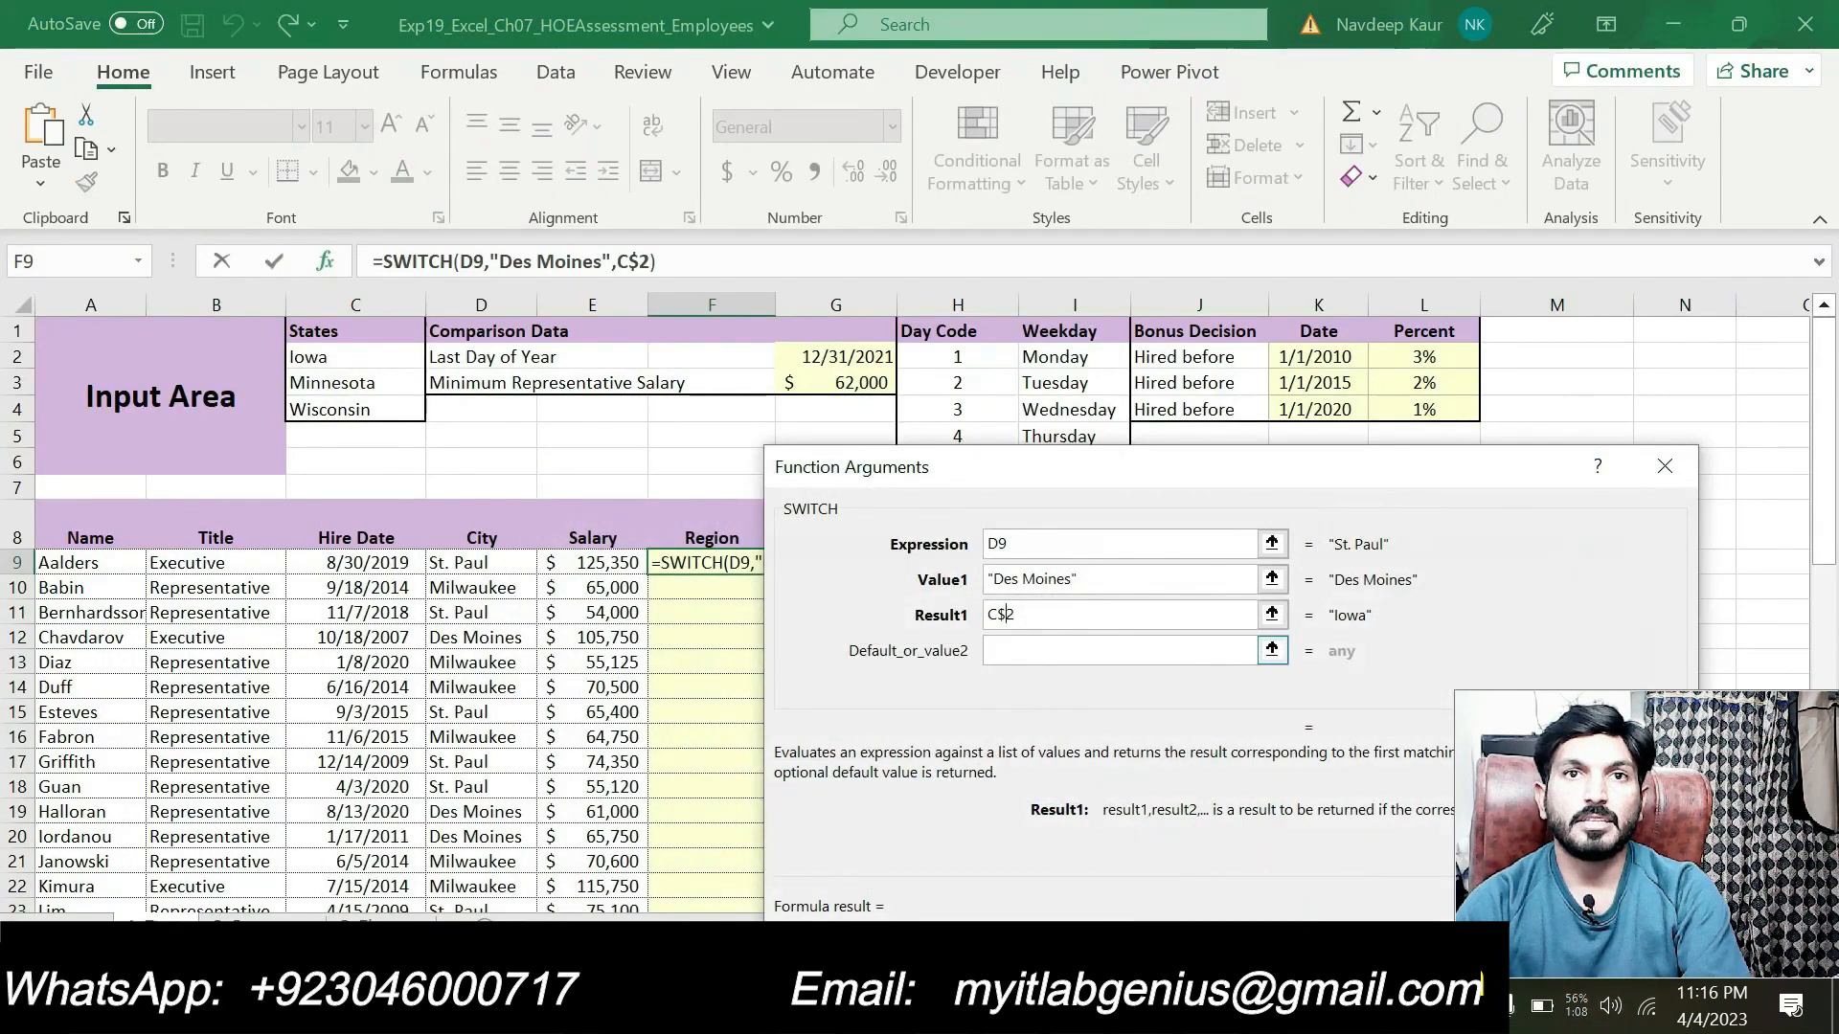
Change the SWITCH function's Result1 to the absolute reference $C$2 and go on to the Default_or_value2 argument.
click(1034, 618)
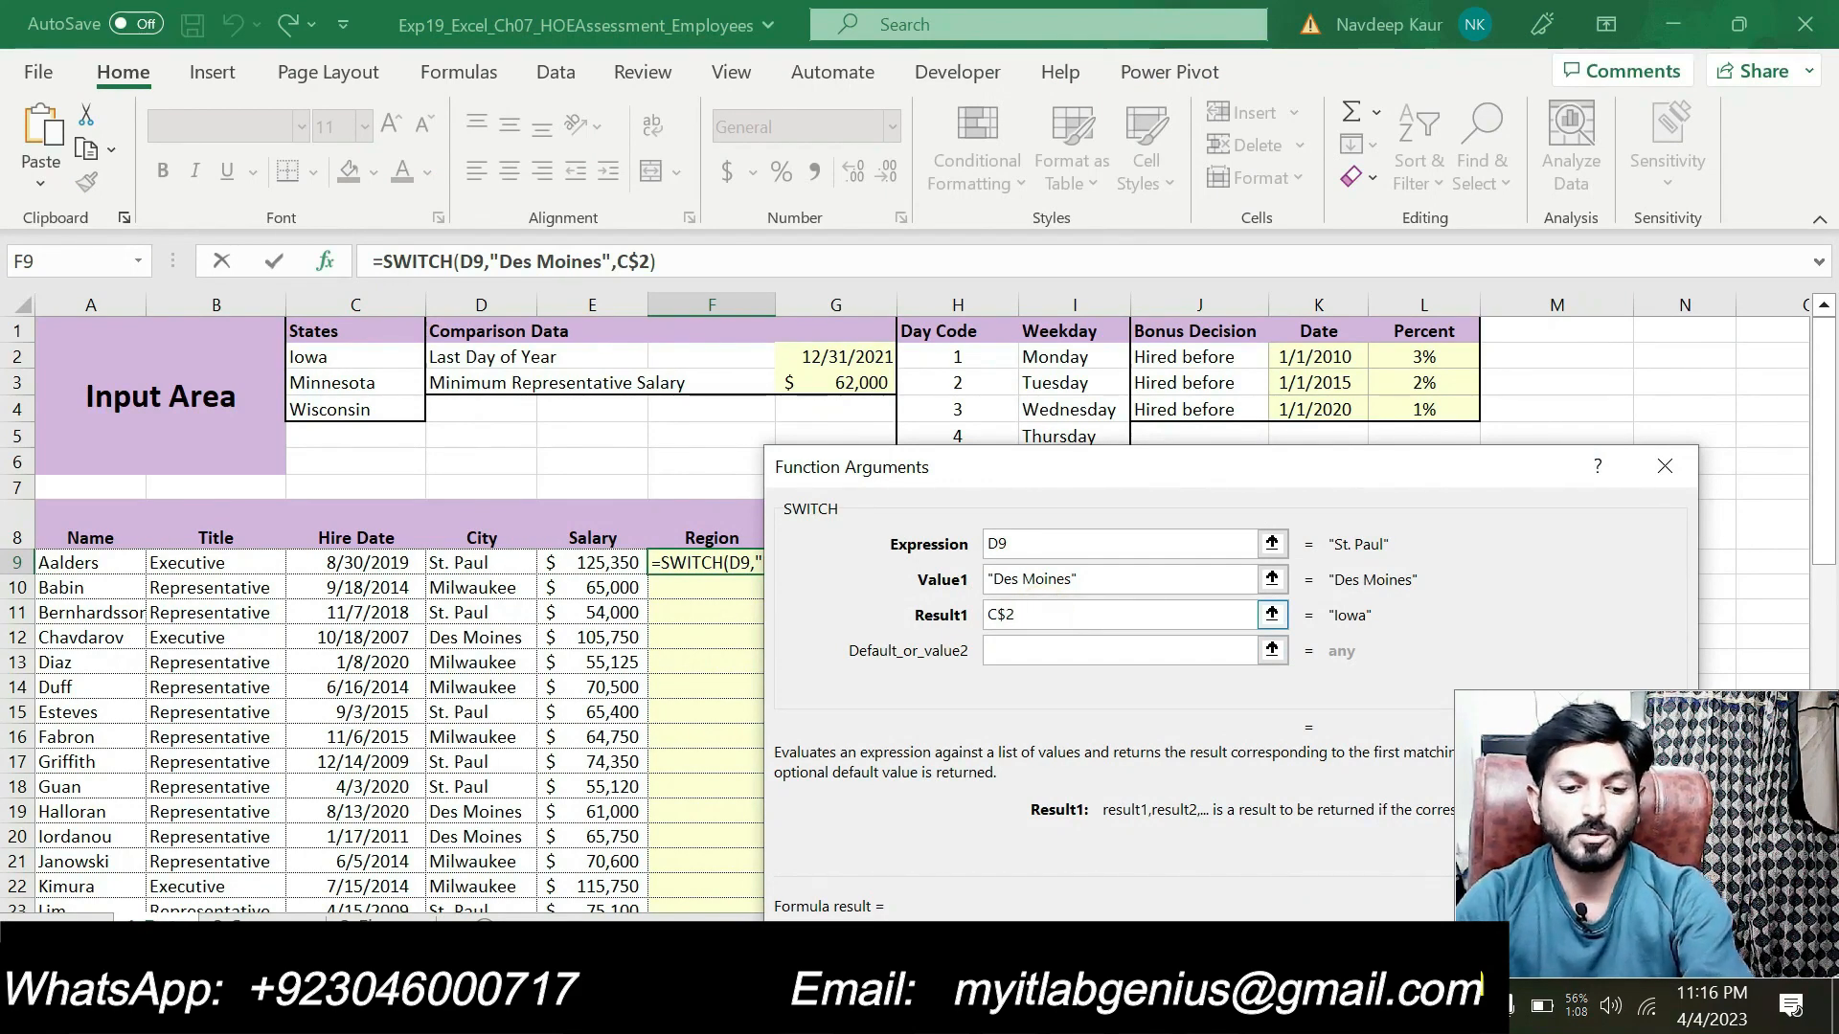
click(992, 614)
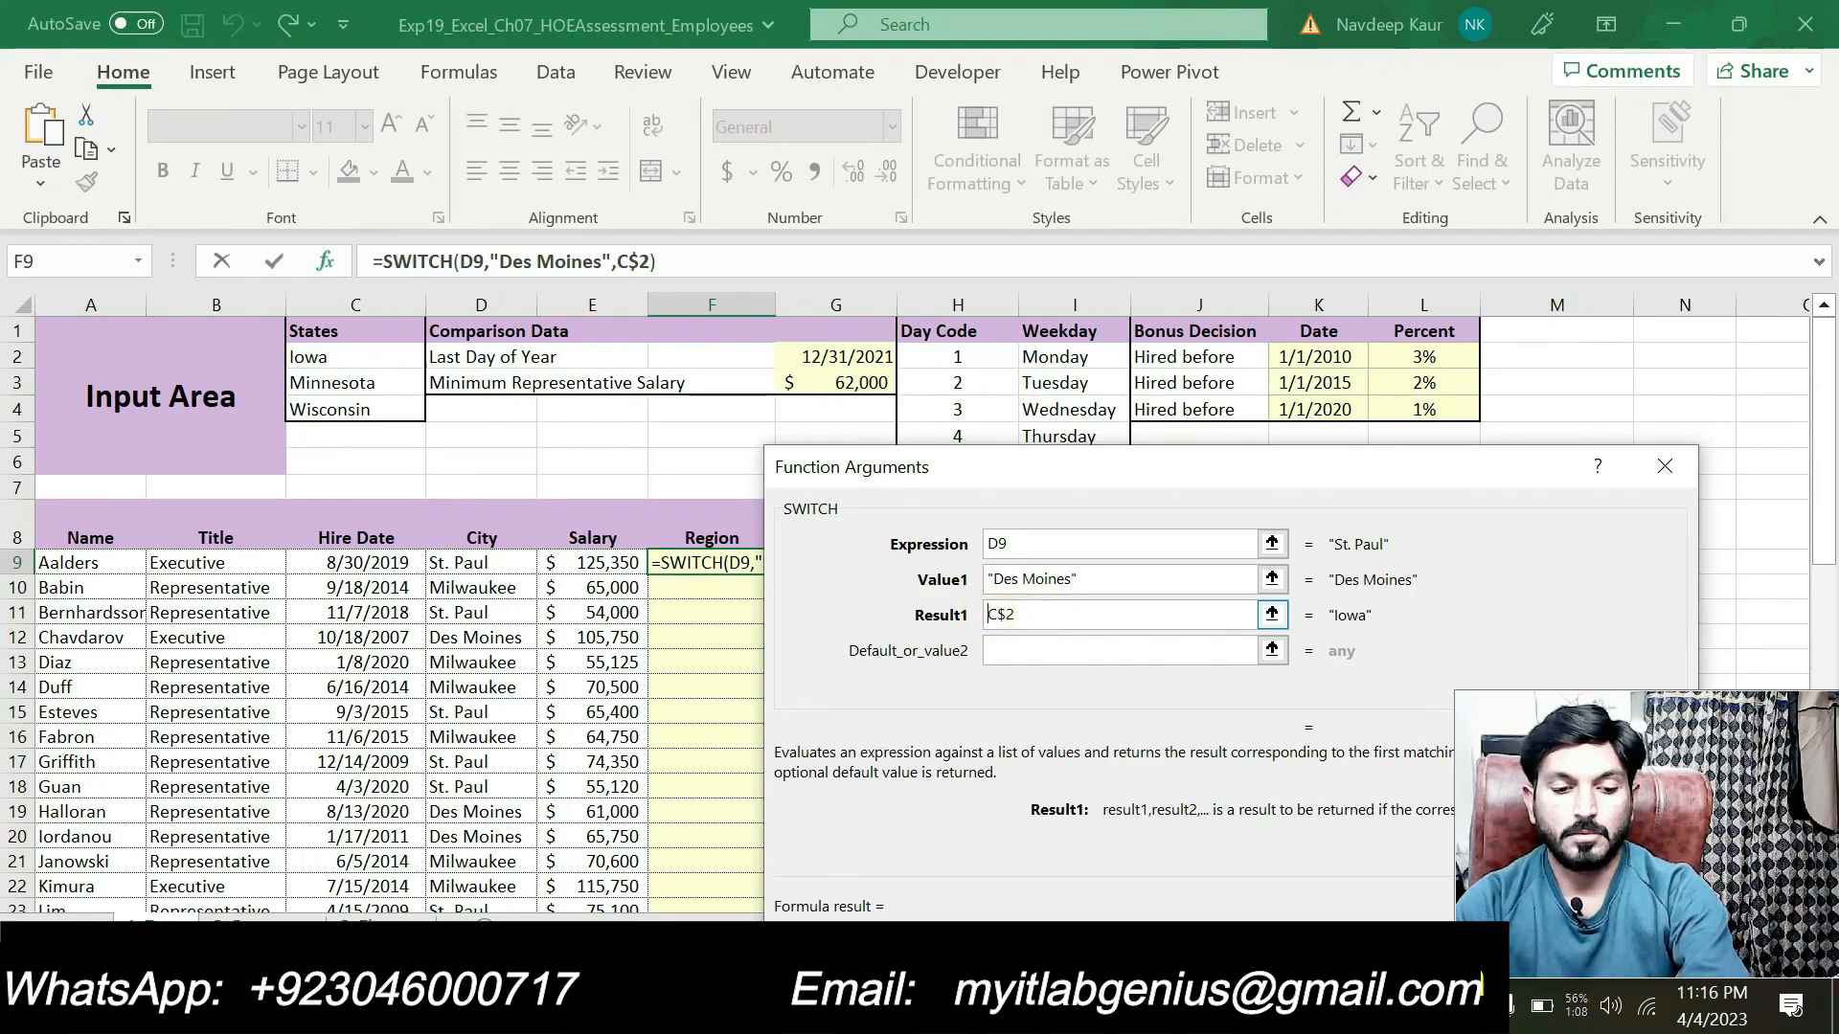
text($)
click(1018, 646)
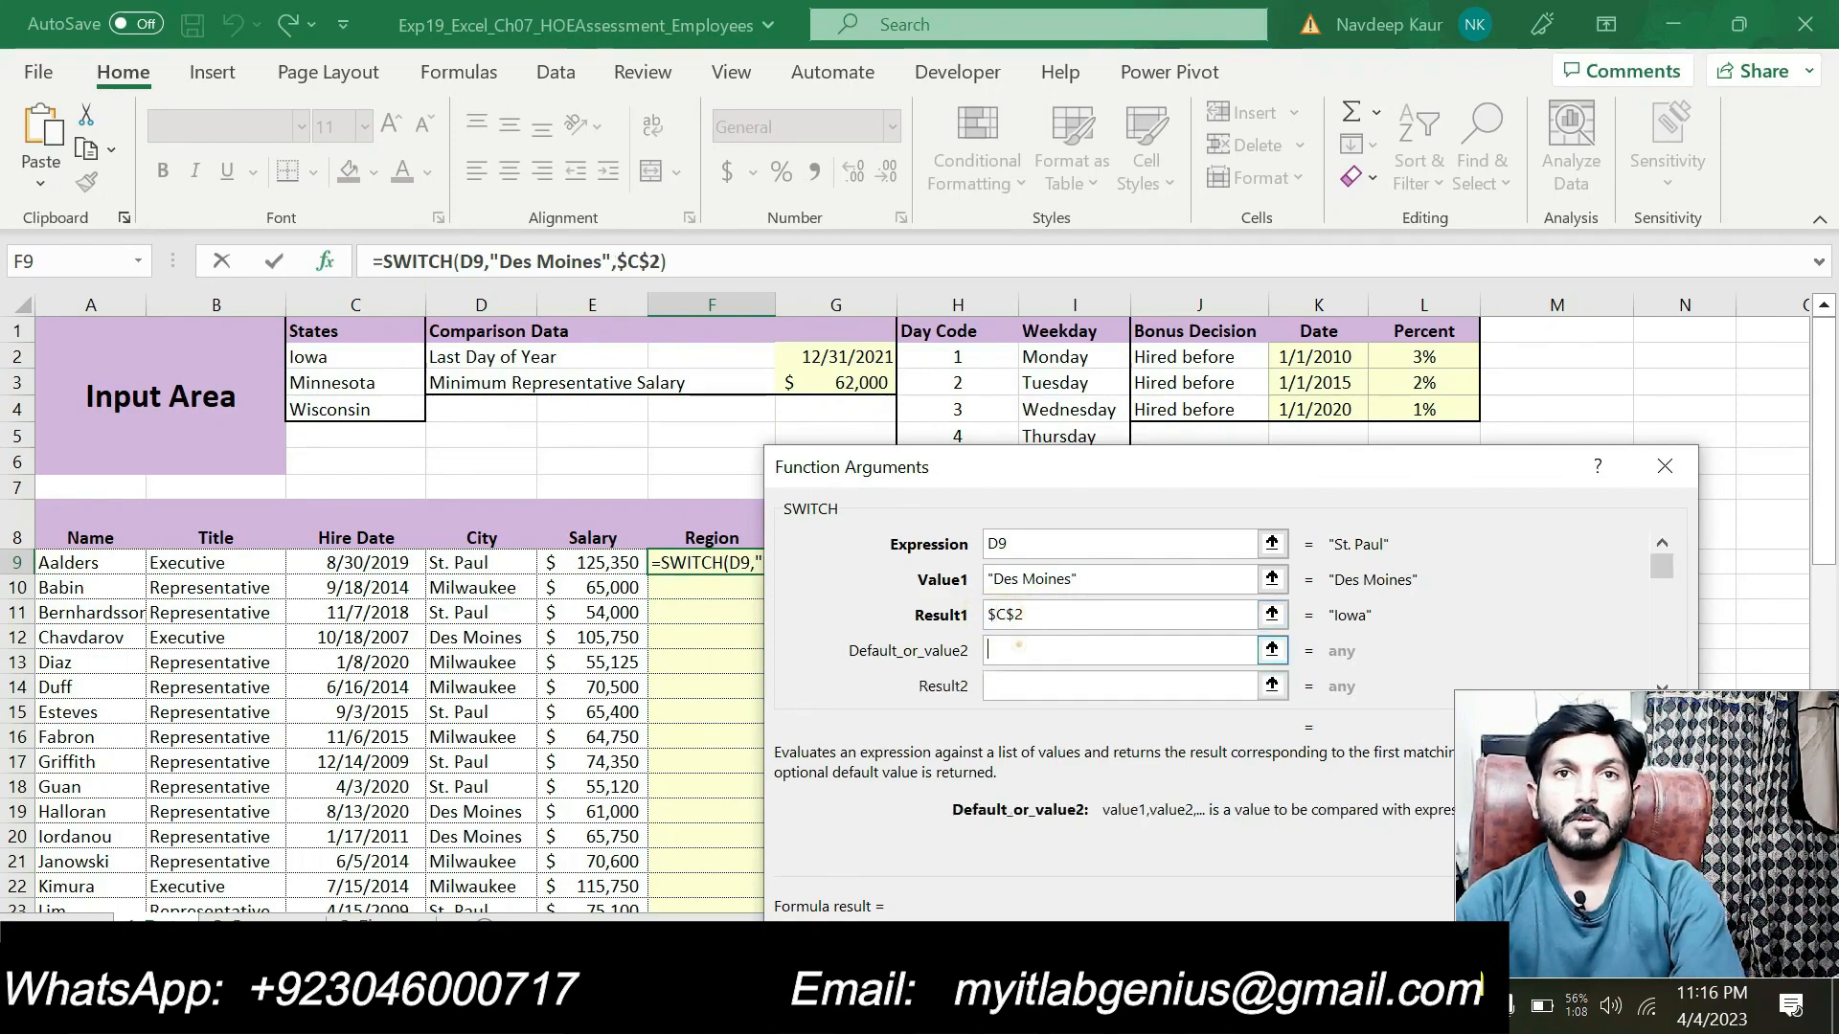
Copy the city name St. Paul from step 6 of the Word instructions and enter it in quotation marks as Default_or_value2 in Excel.
key(alt+Tab)
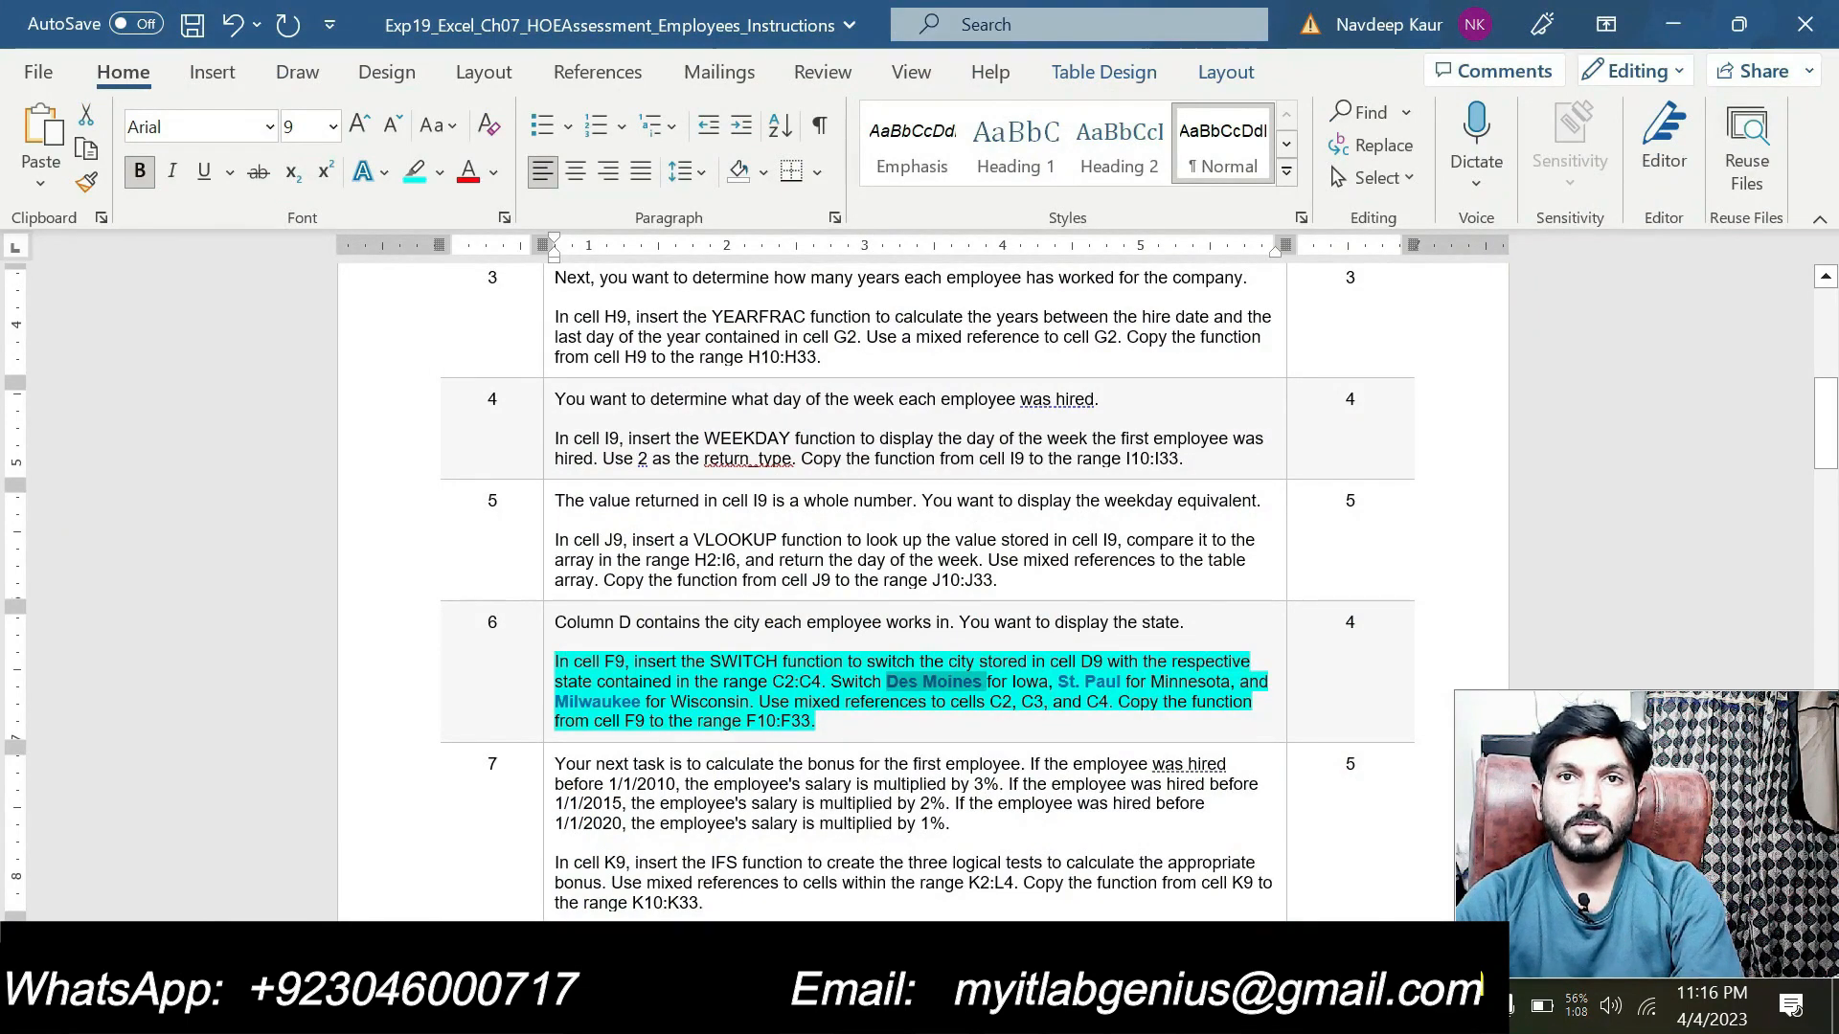
drag(1058, 683, 1119, 688)
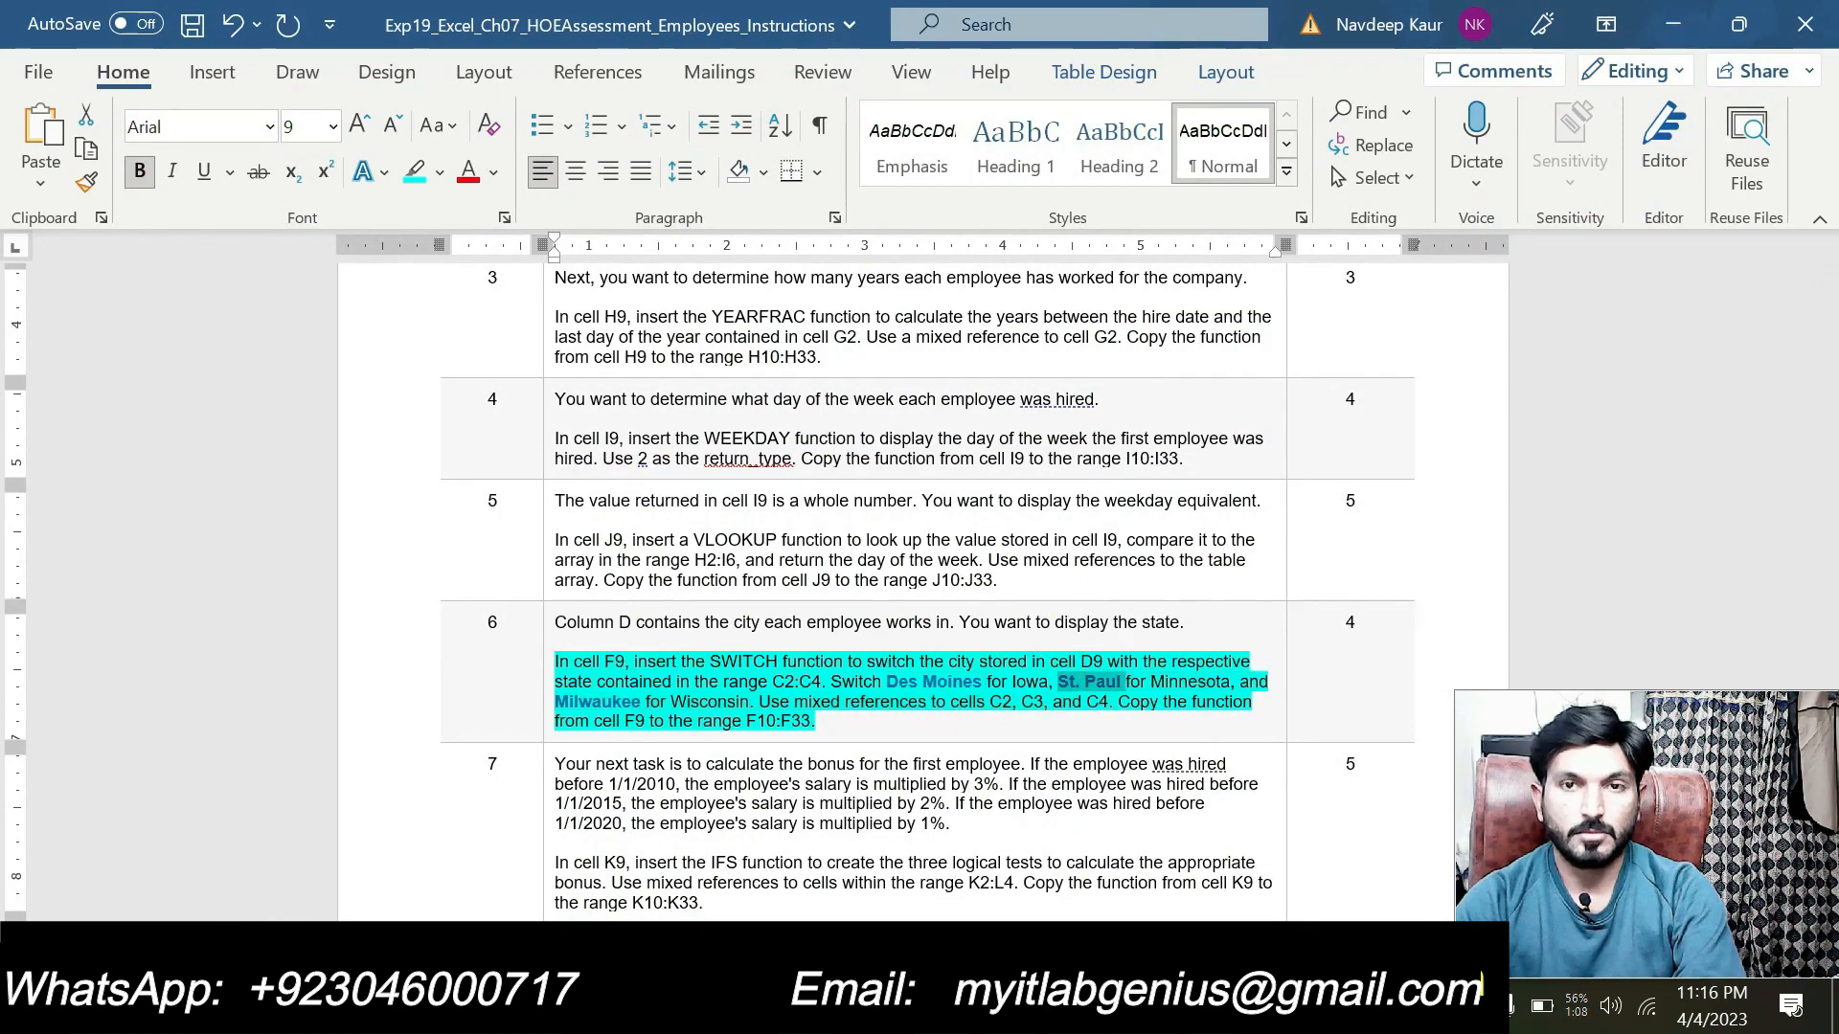
key(alt+Tab)
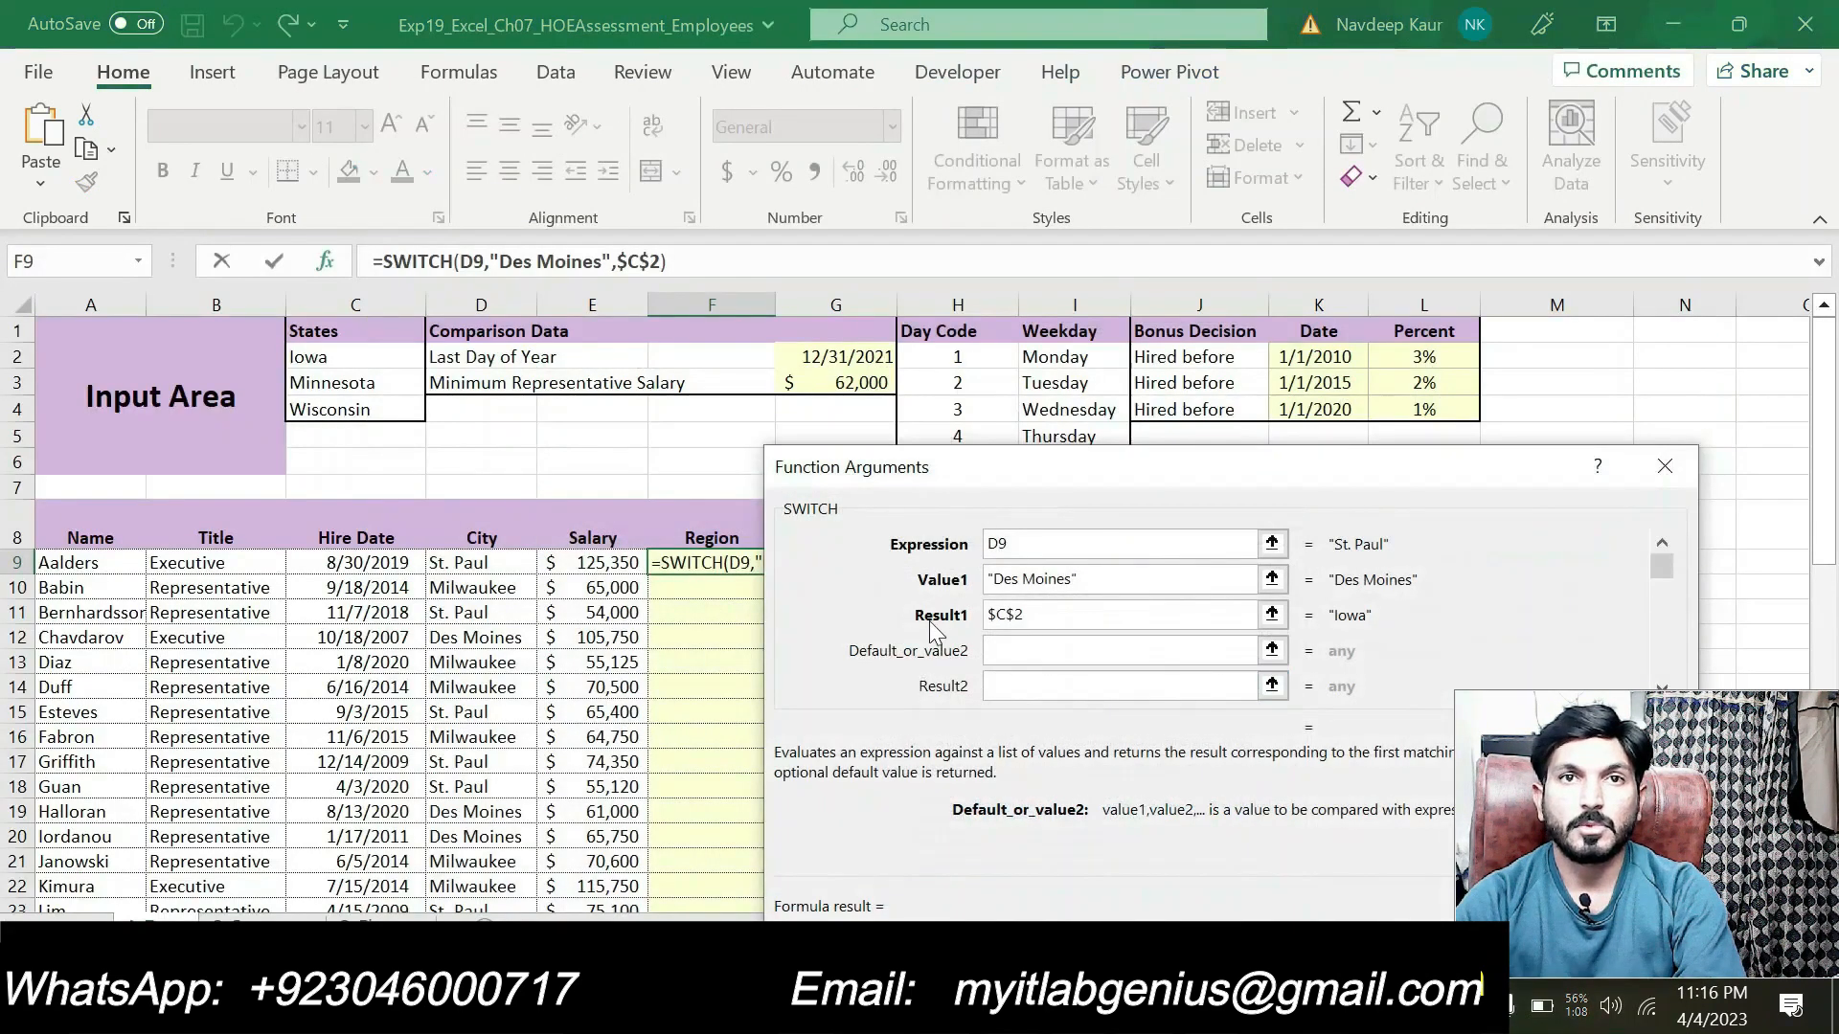
key(ctrl+v)
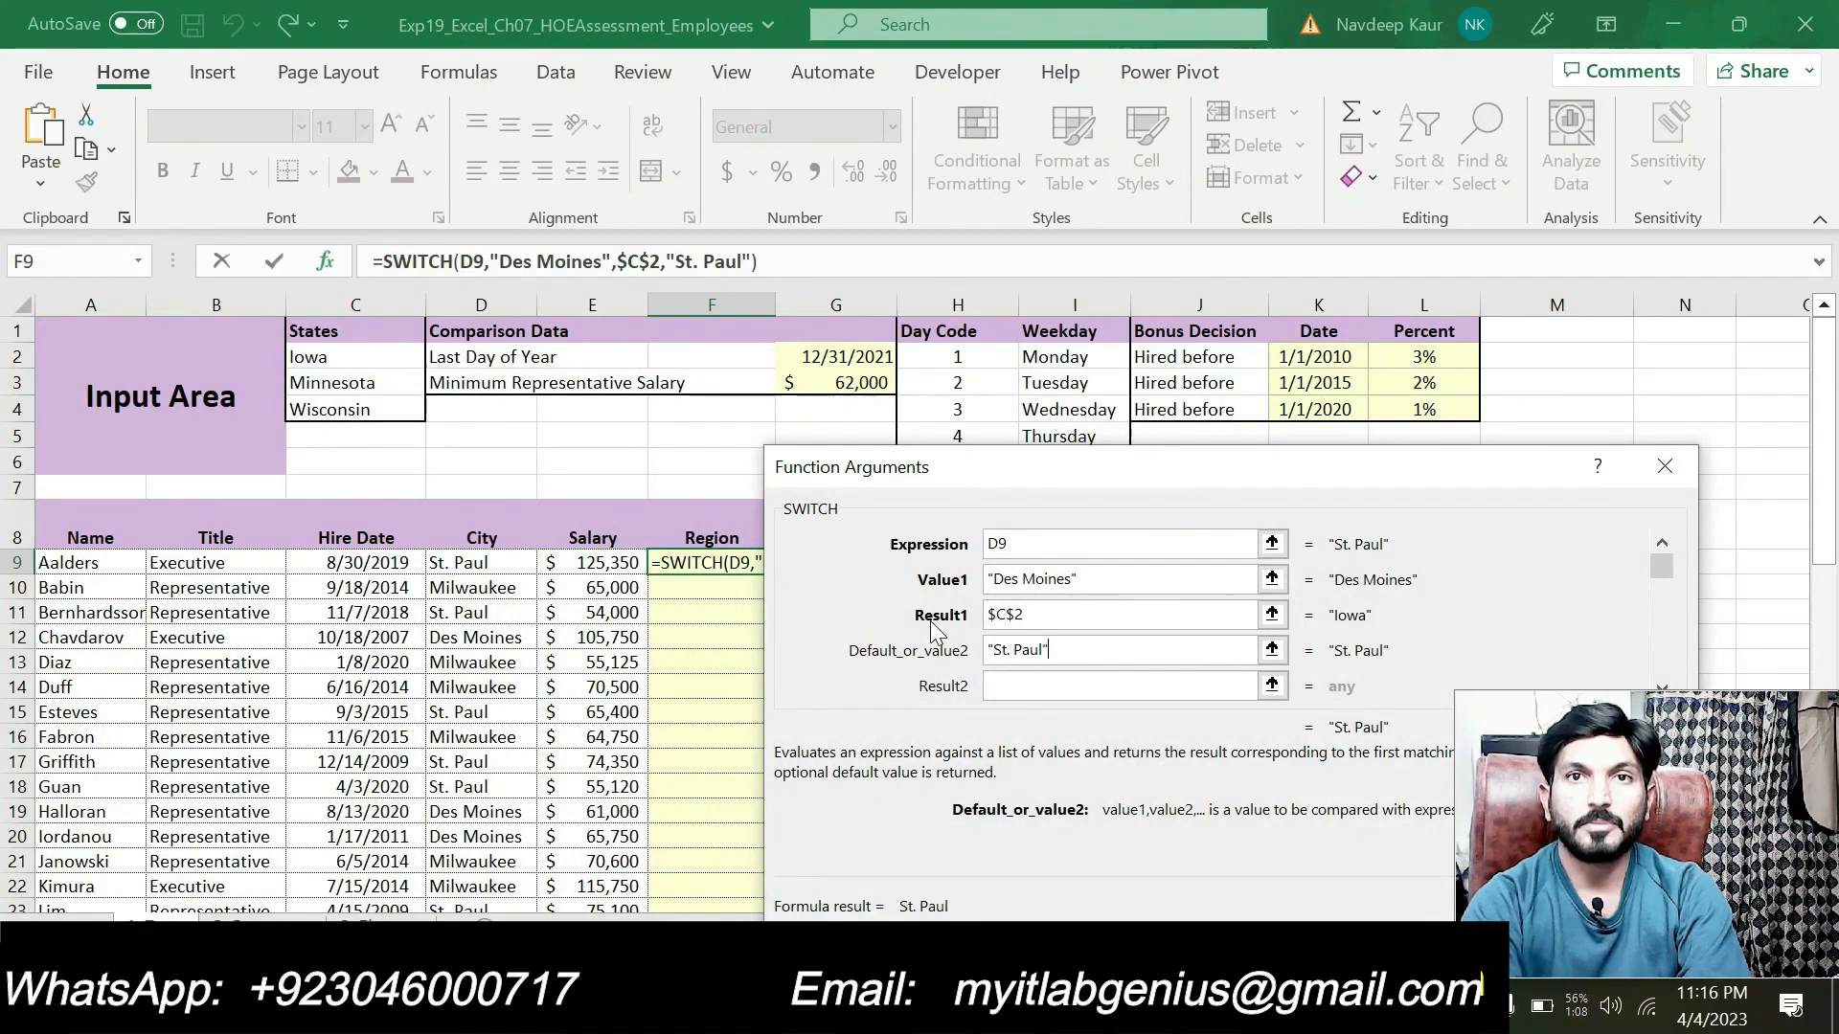
text(")
Set Result2 to the Minnesota cell as the absolute reference $C$3, checking the Word instructions for the matching state.
click(1029, 684)
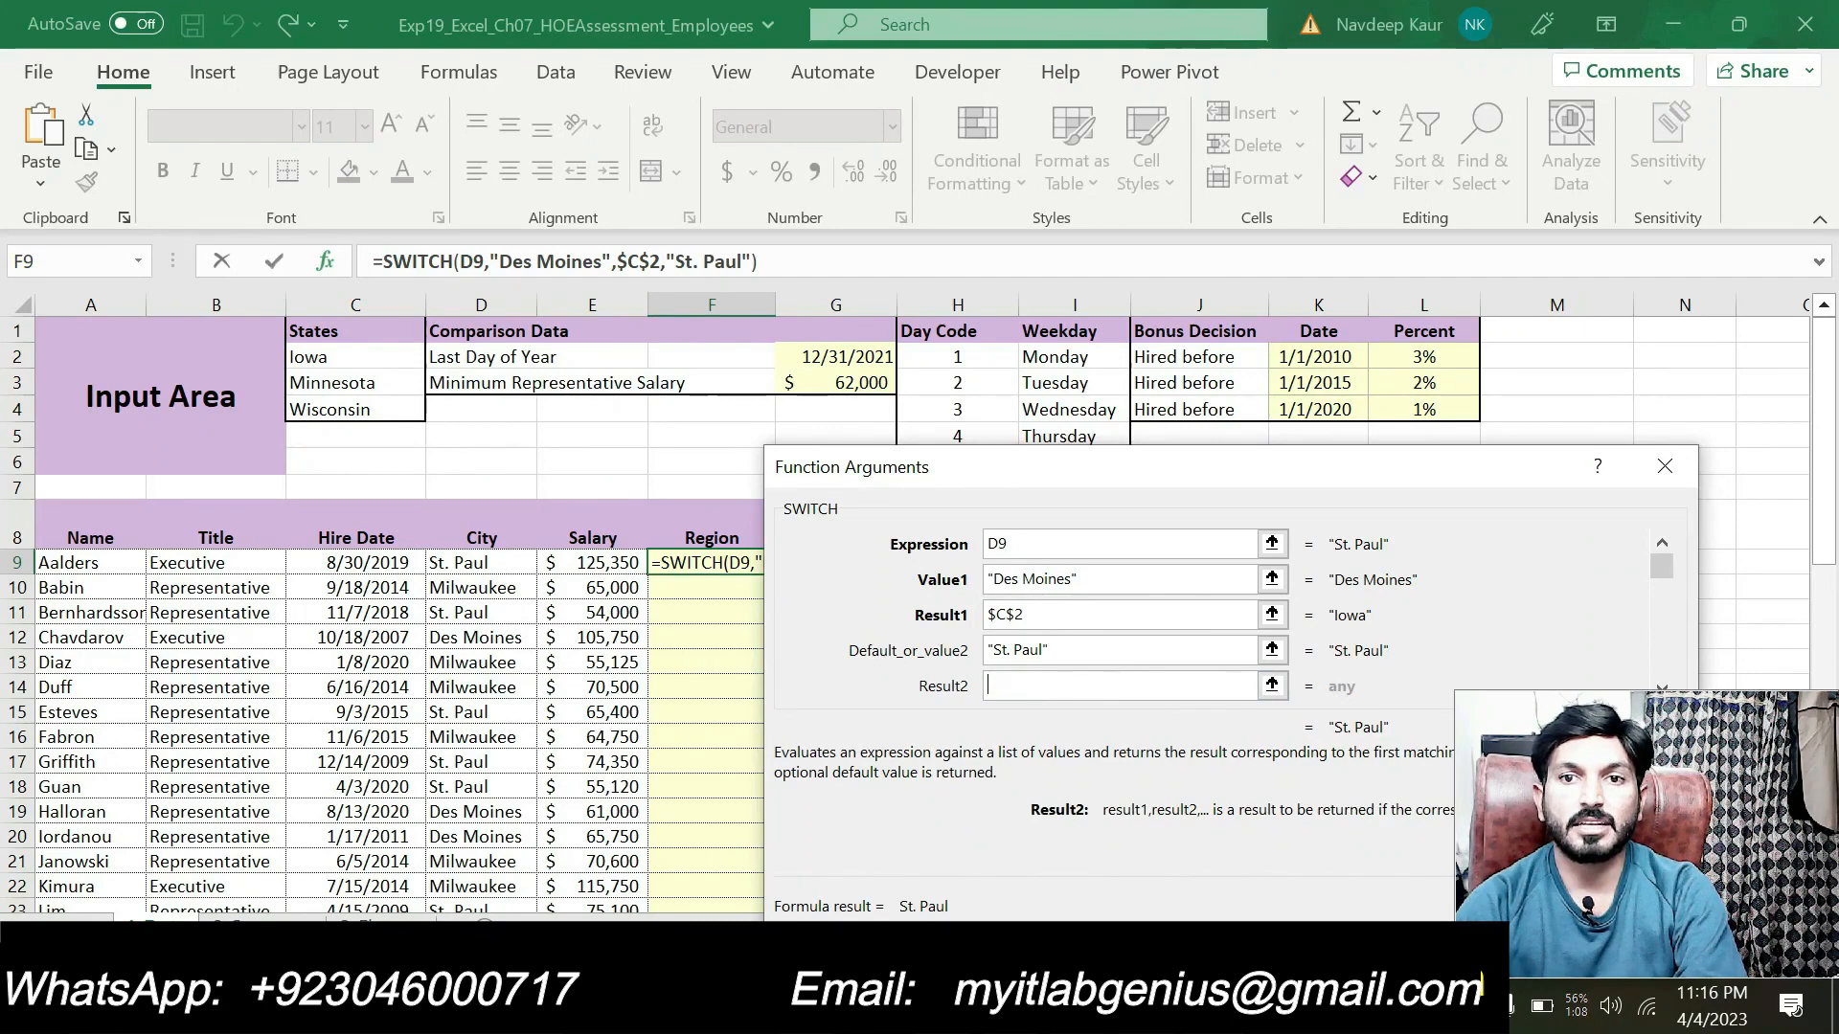
key(alt+Tab)
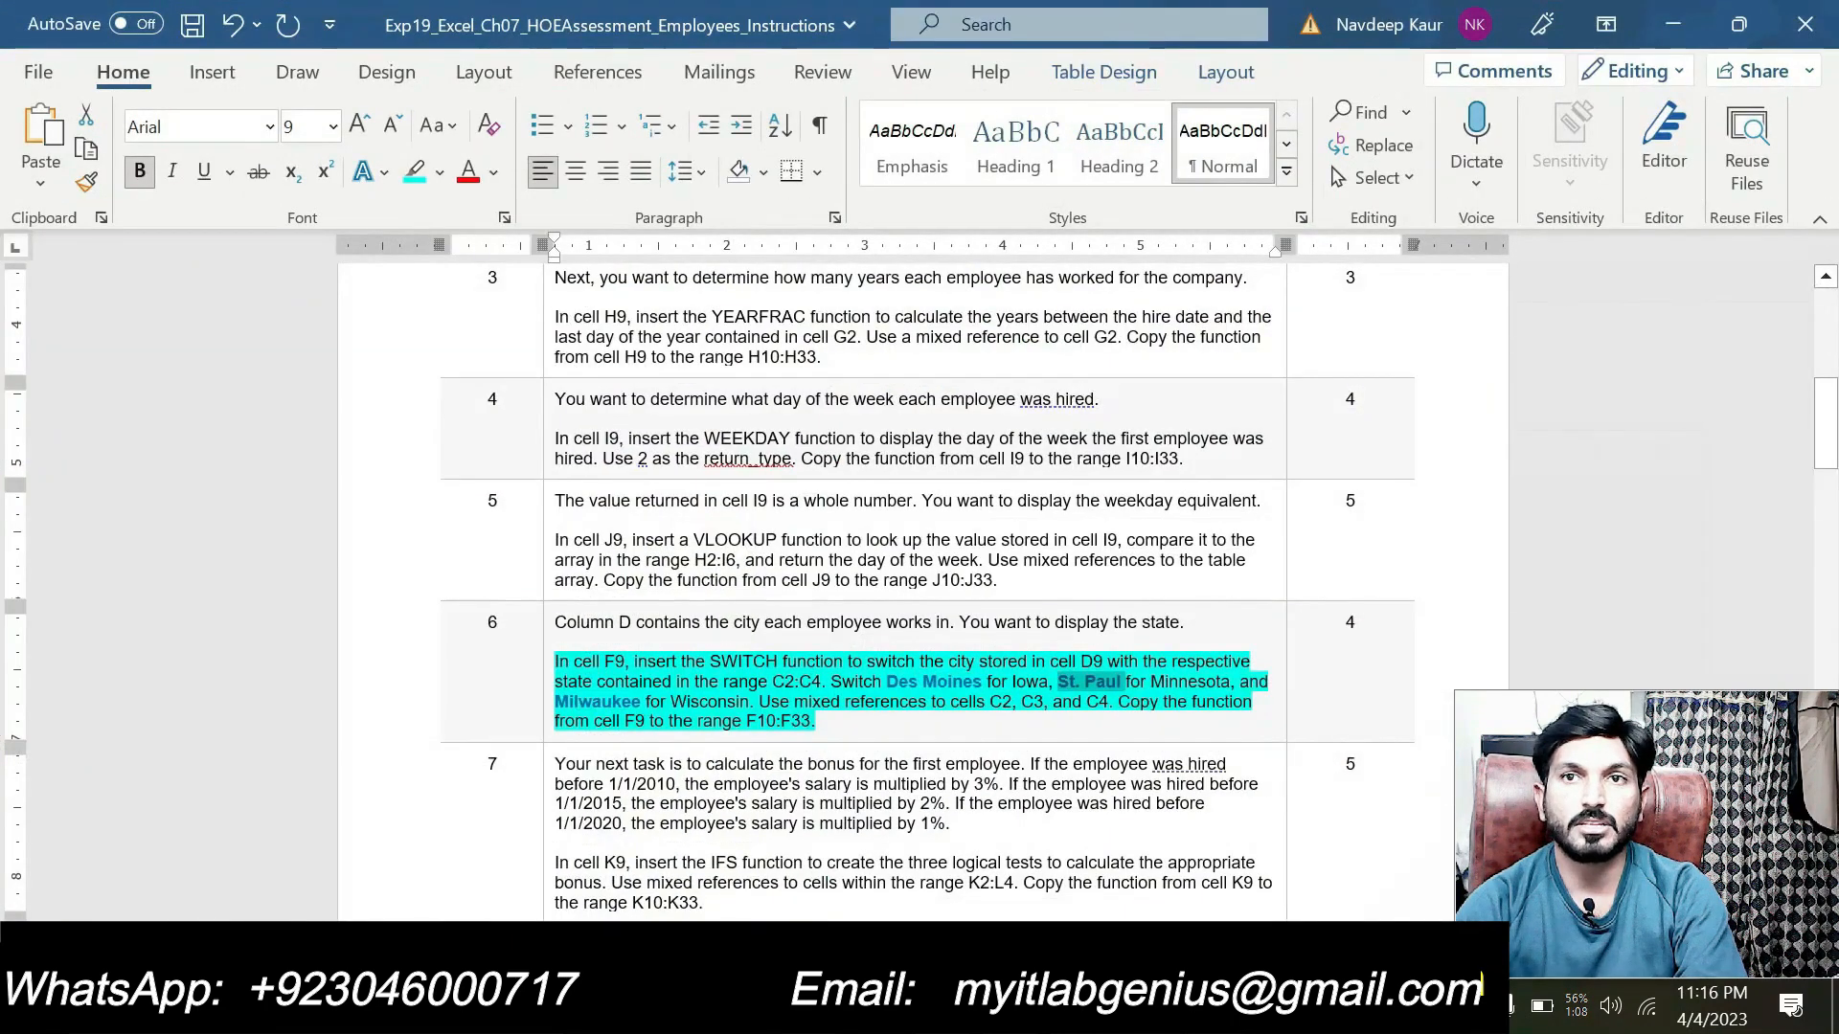
key(alt+Tab)
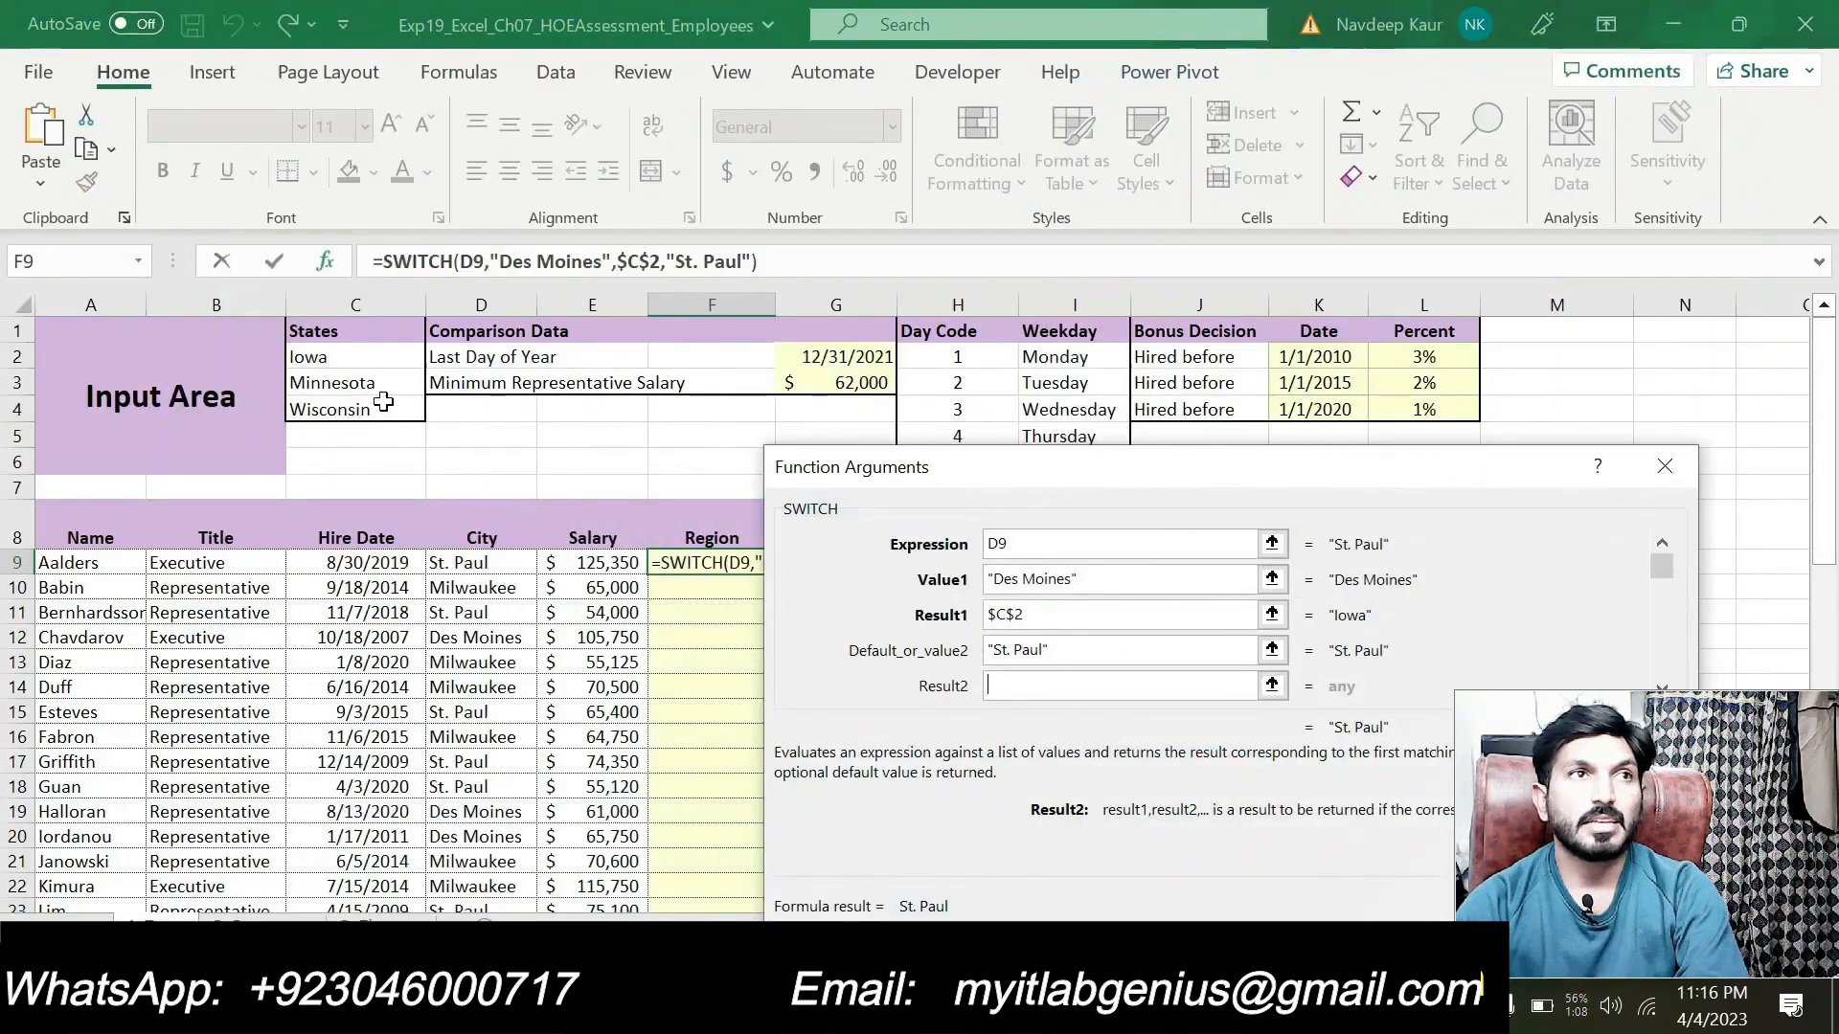
click(377, 384)
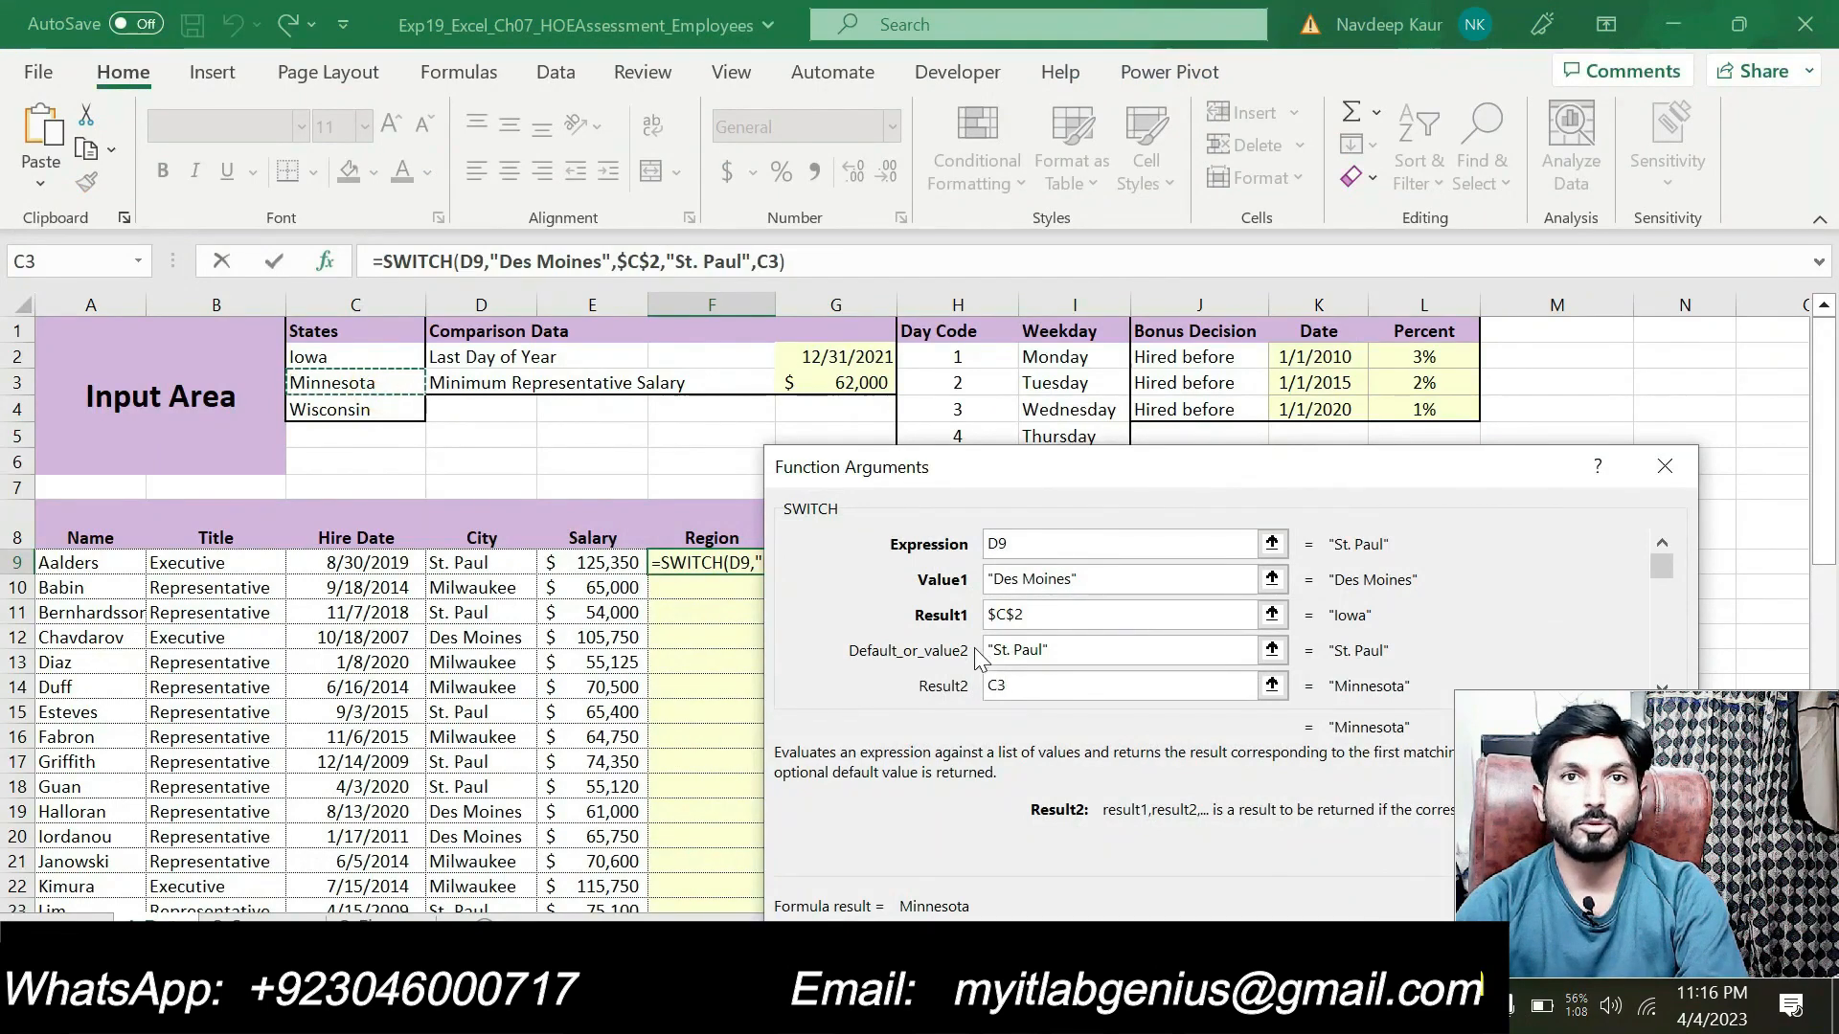
click(992, 685)
text($C)
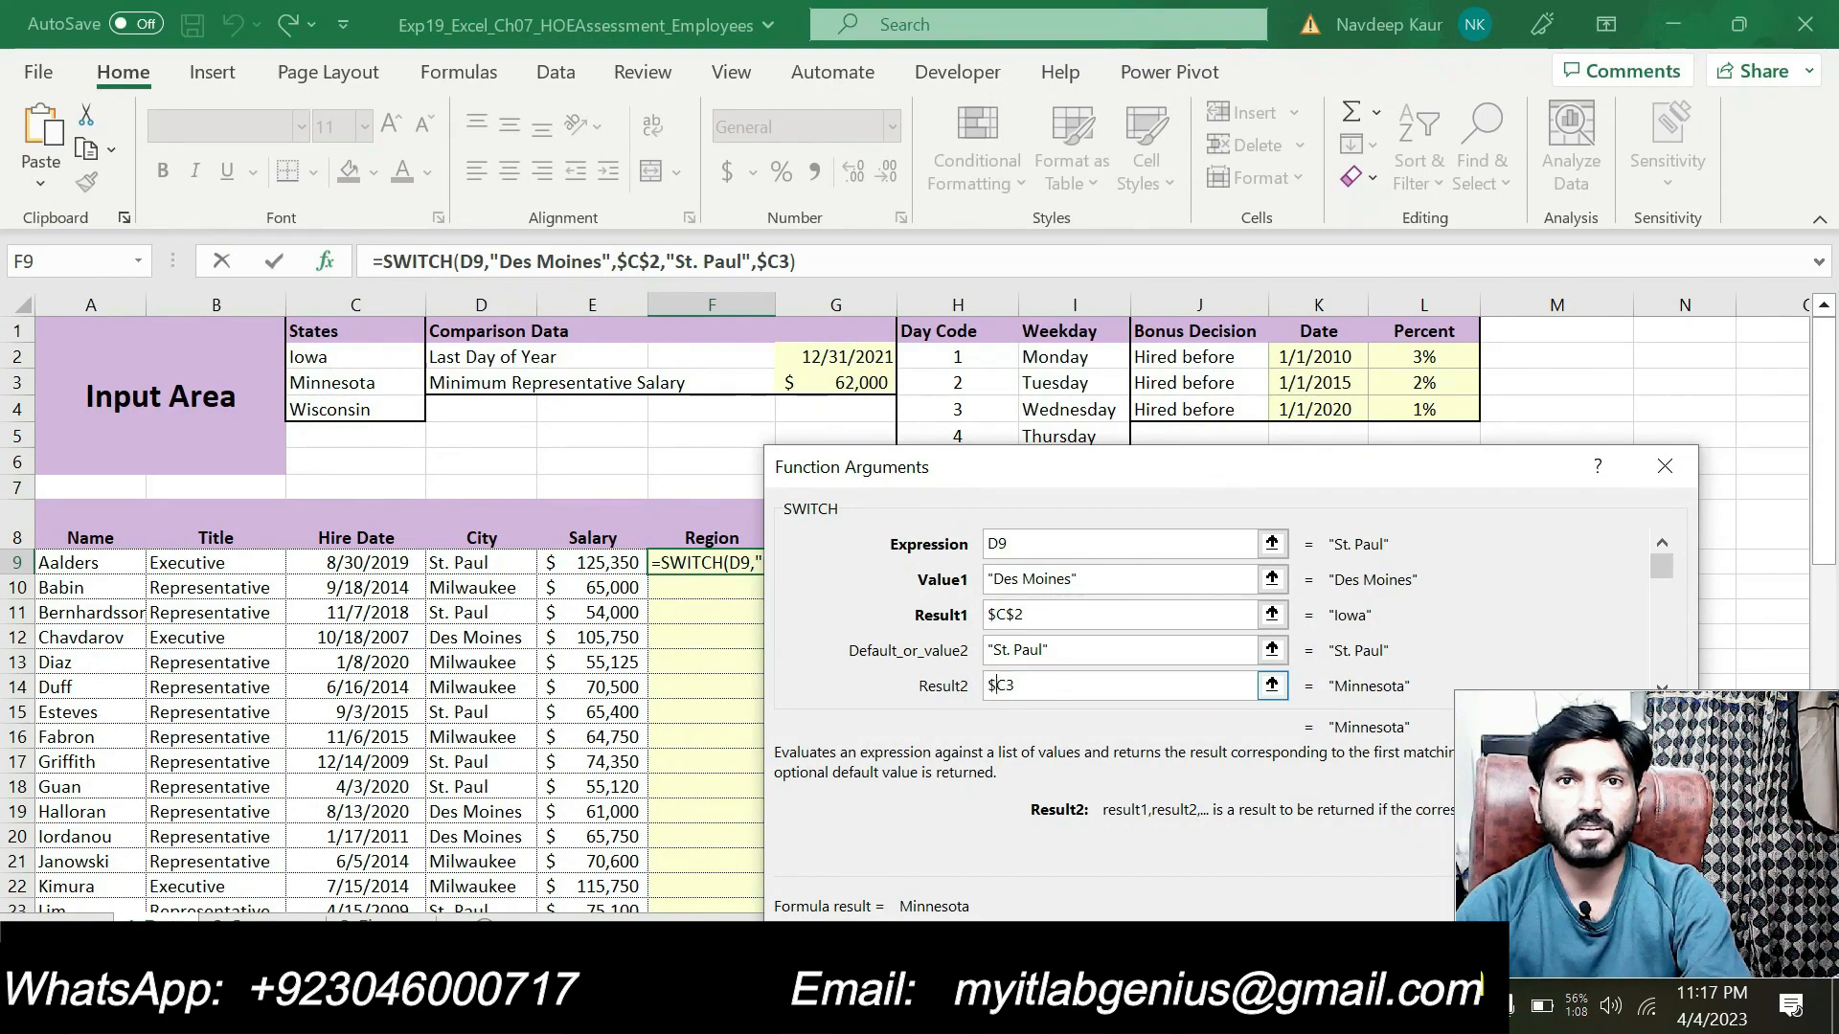
text($)
Copy the city name Milwaukee from step 6 of the Word instructions and enter it in quotation marks as Default_or_value3 in Excel.
drag(1099, 465, 865, 153)
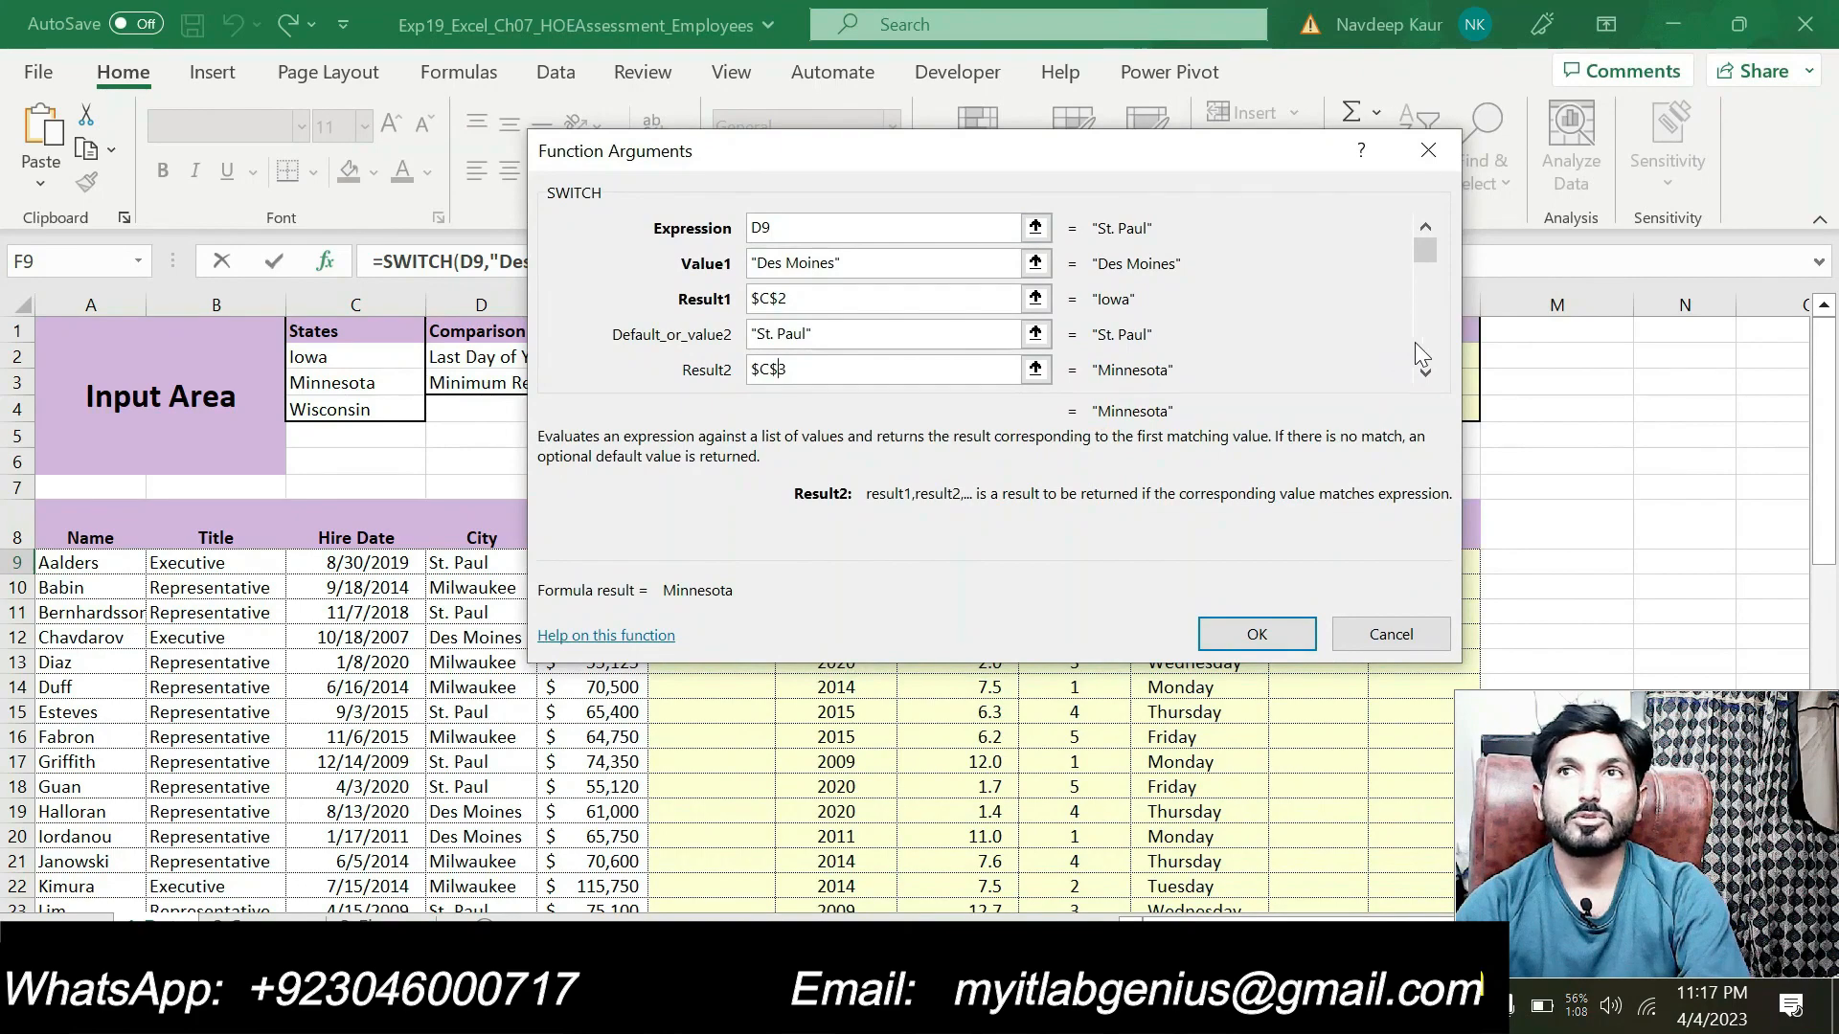
click(1426, 372)
click(1311, 1006)
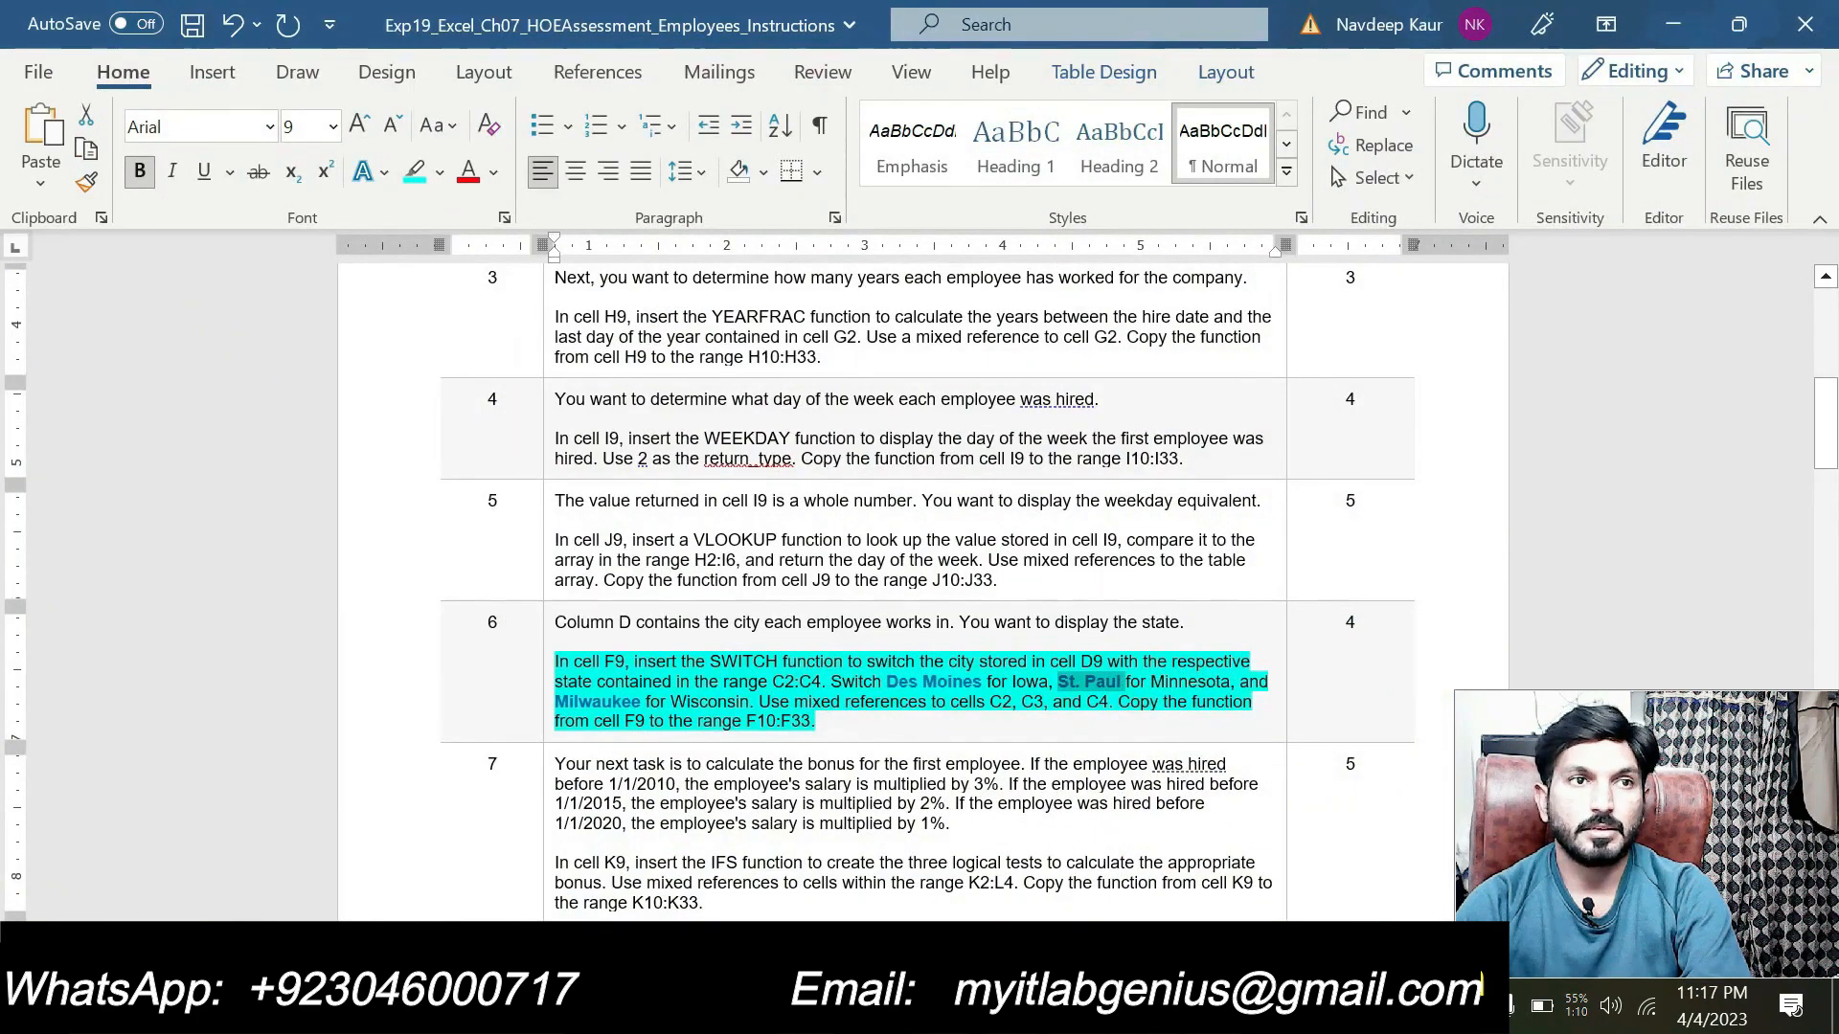
double_click(555, 701)
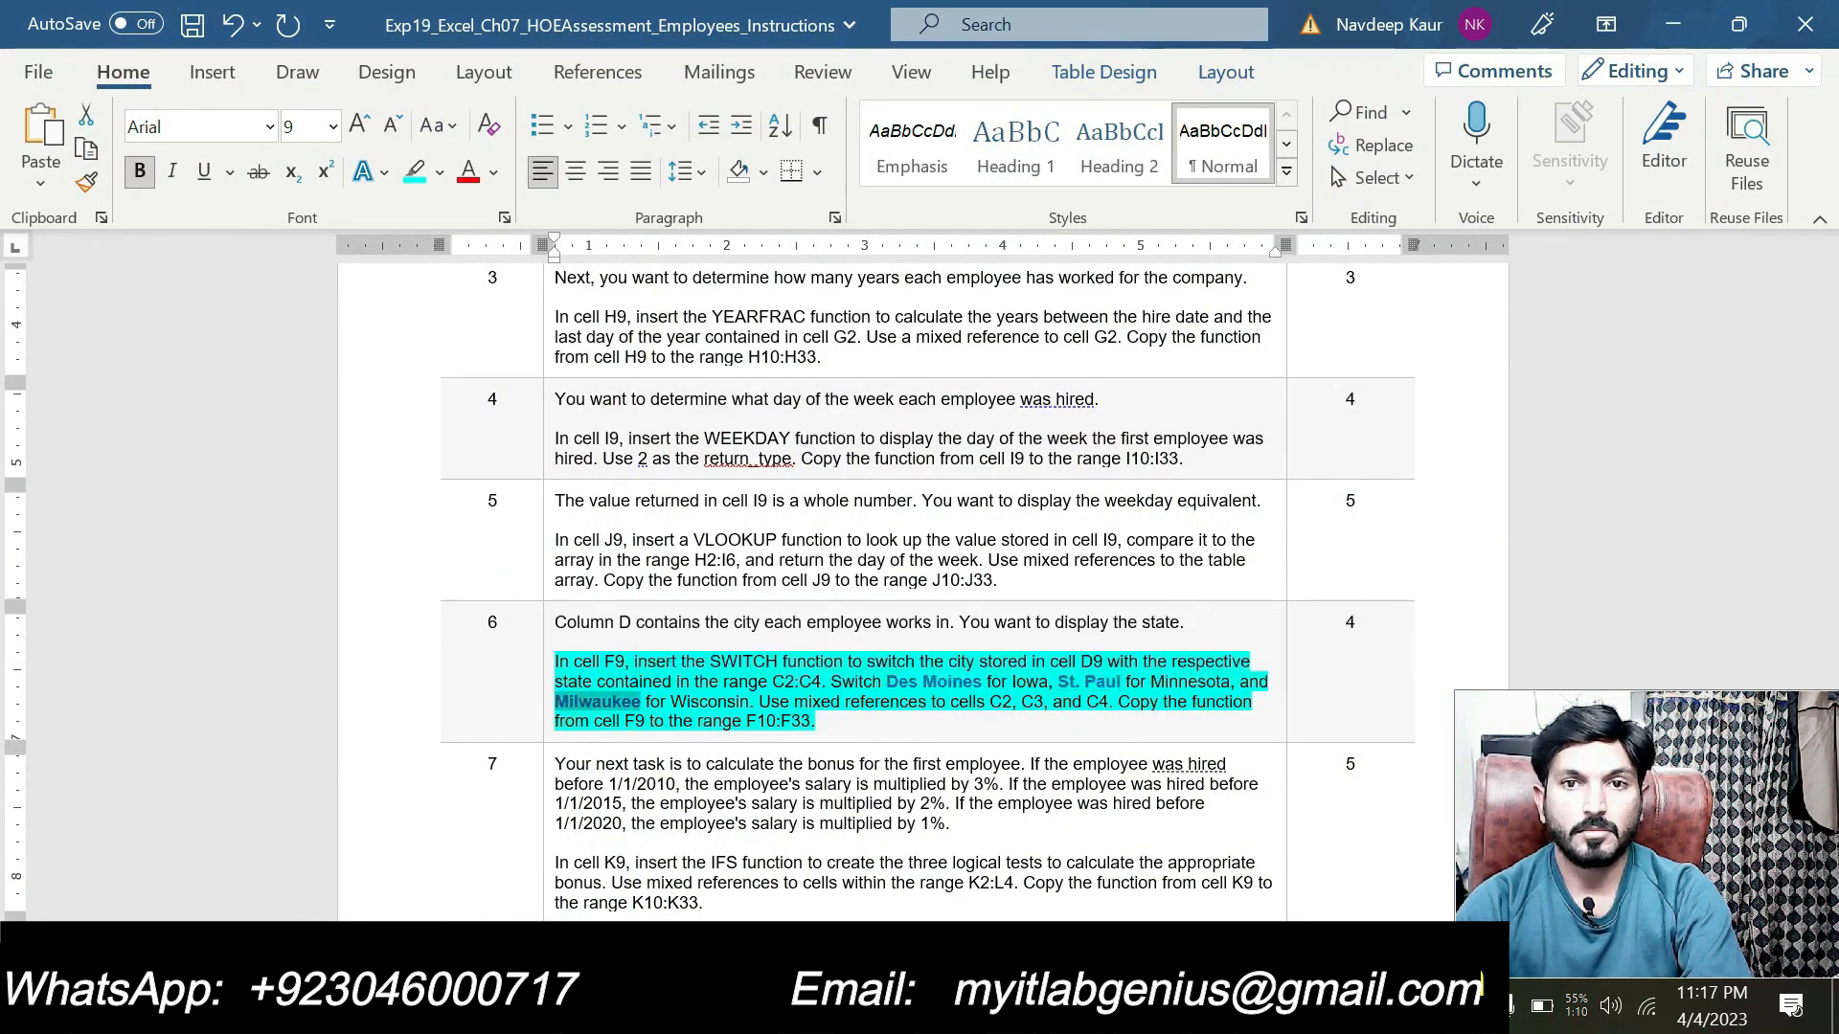
key(alt+Tab)
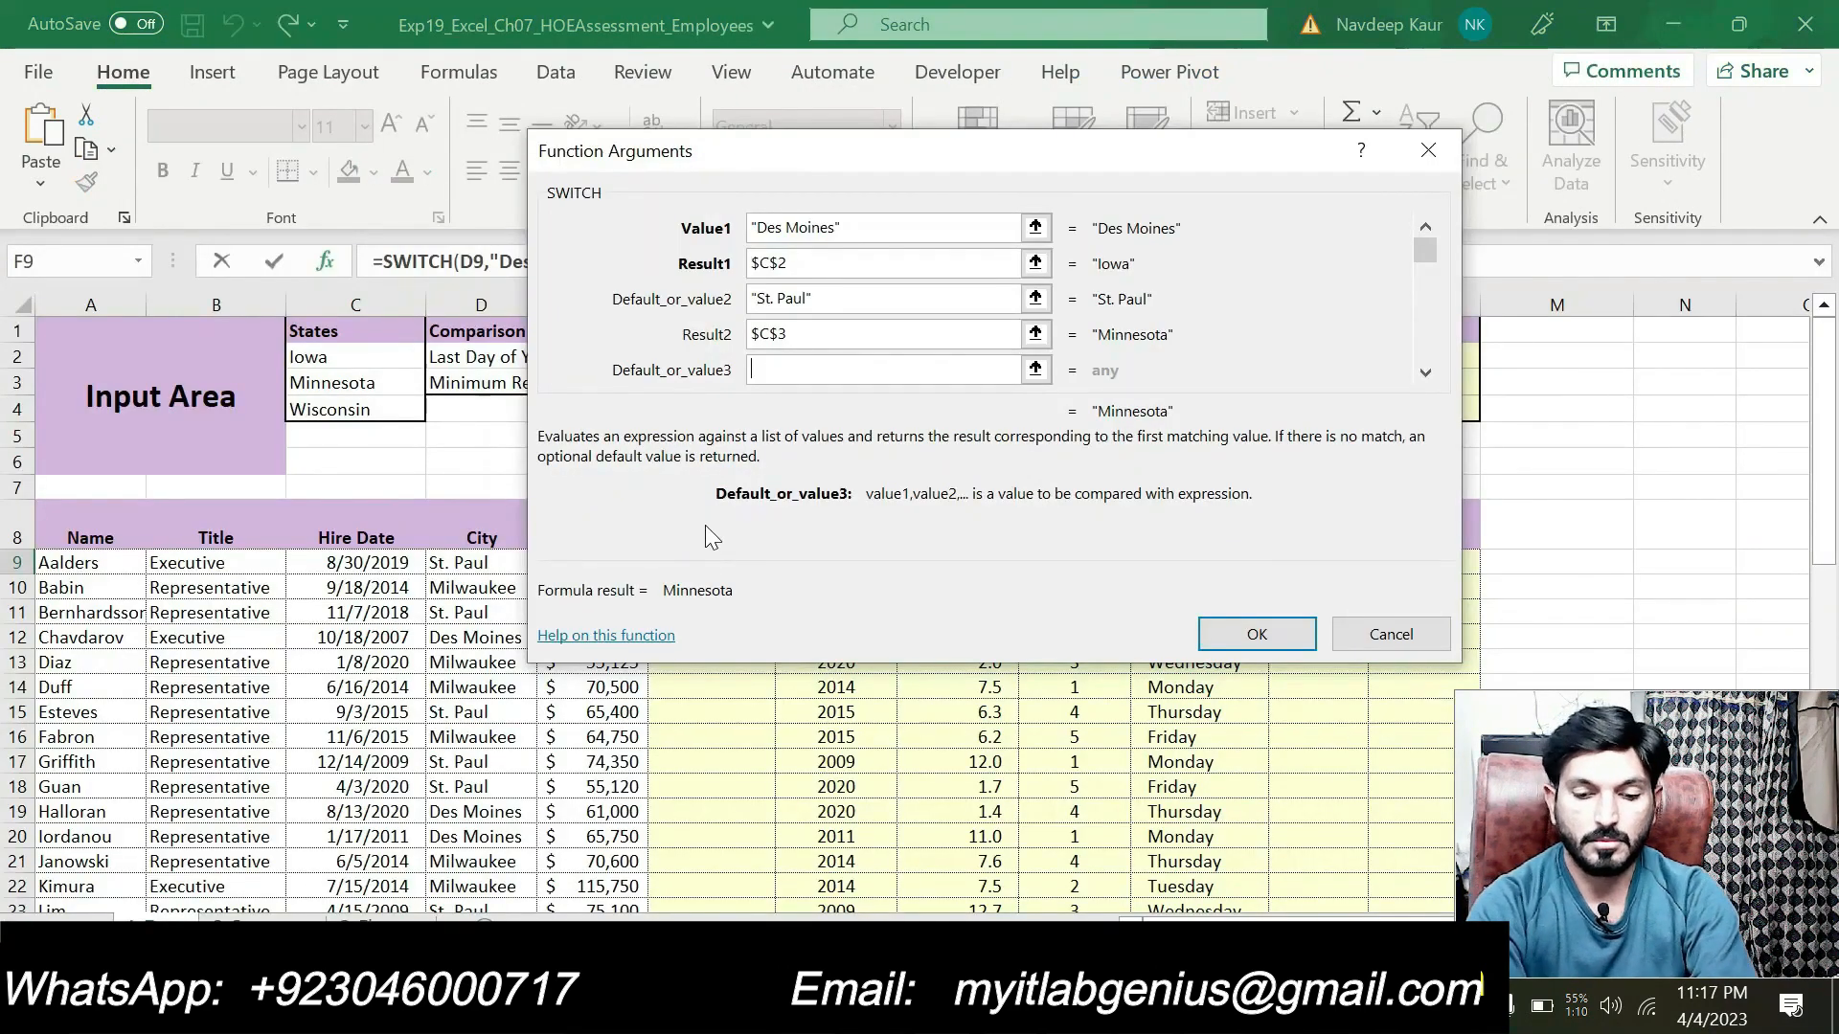
key(ctrl+v)
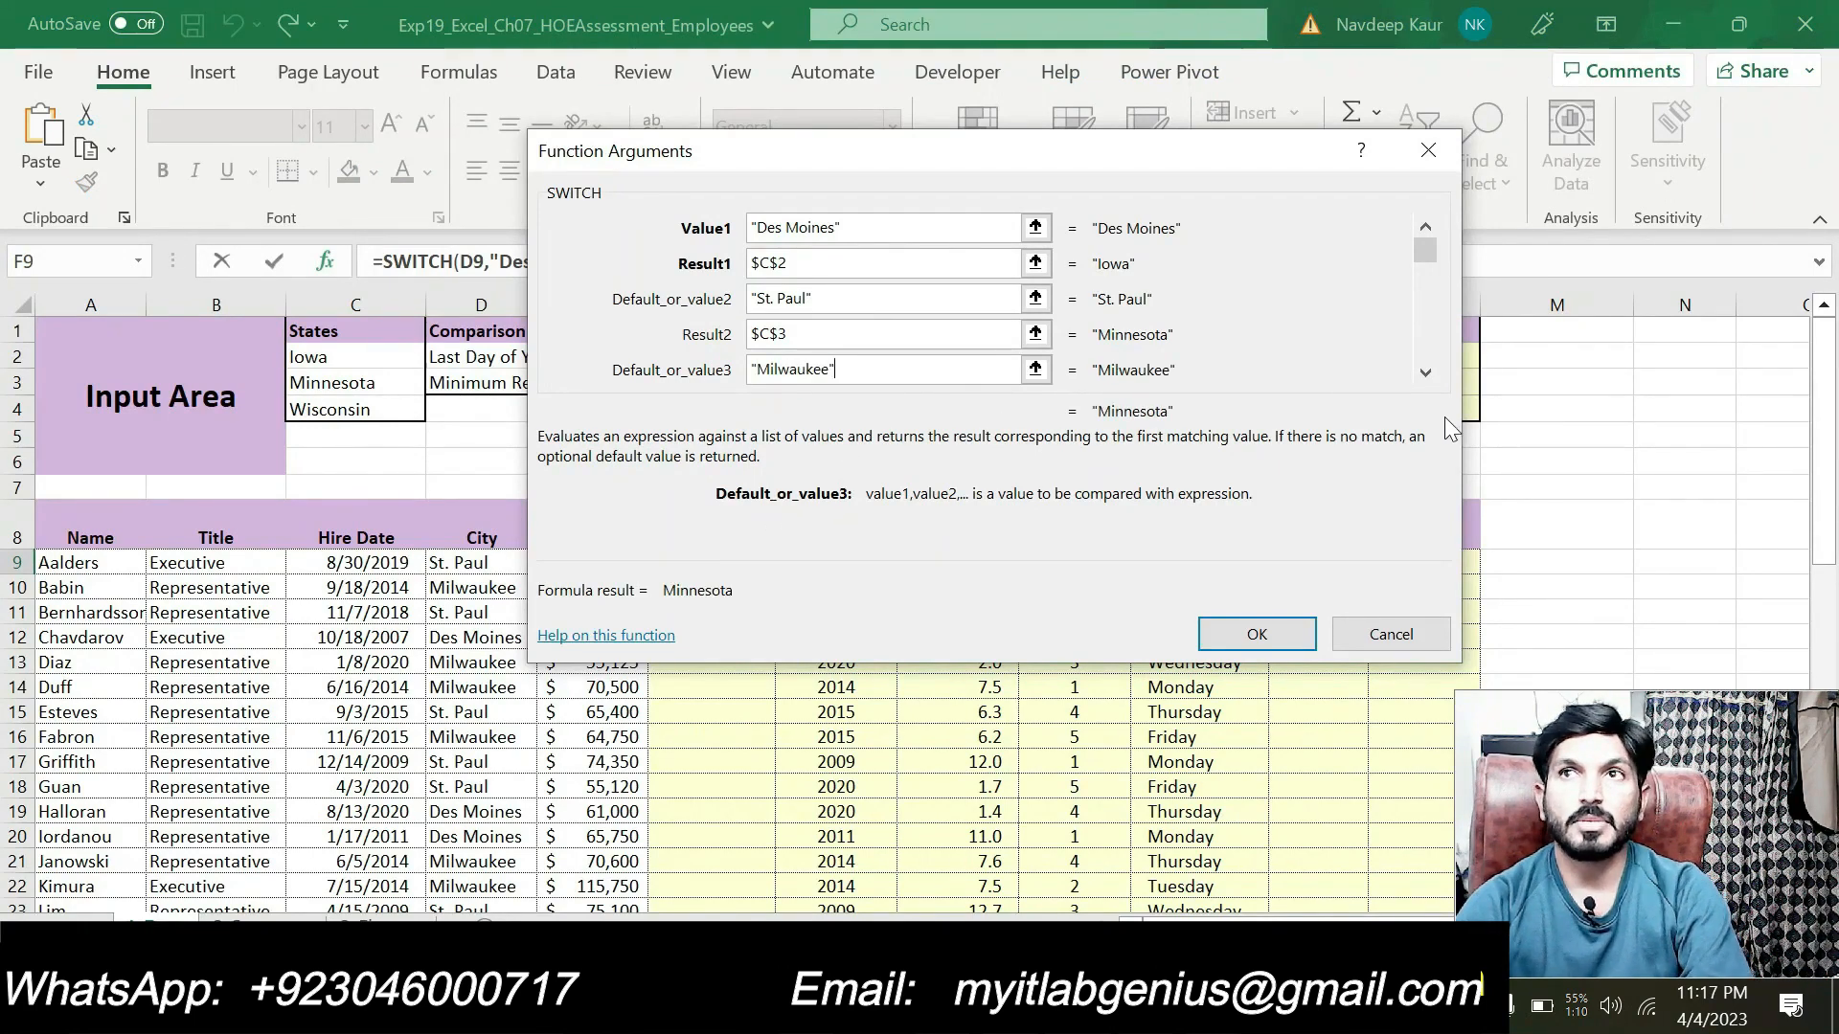
Set the SWITCH function's Result3 to the Wisconsin cell as the absolute reference $C$4.
key(Tab)
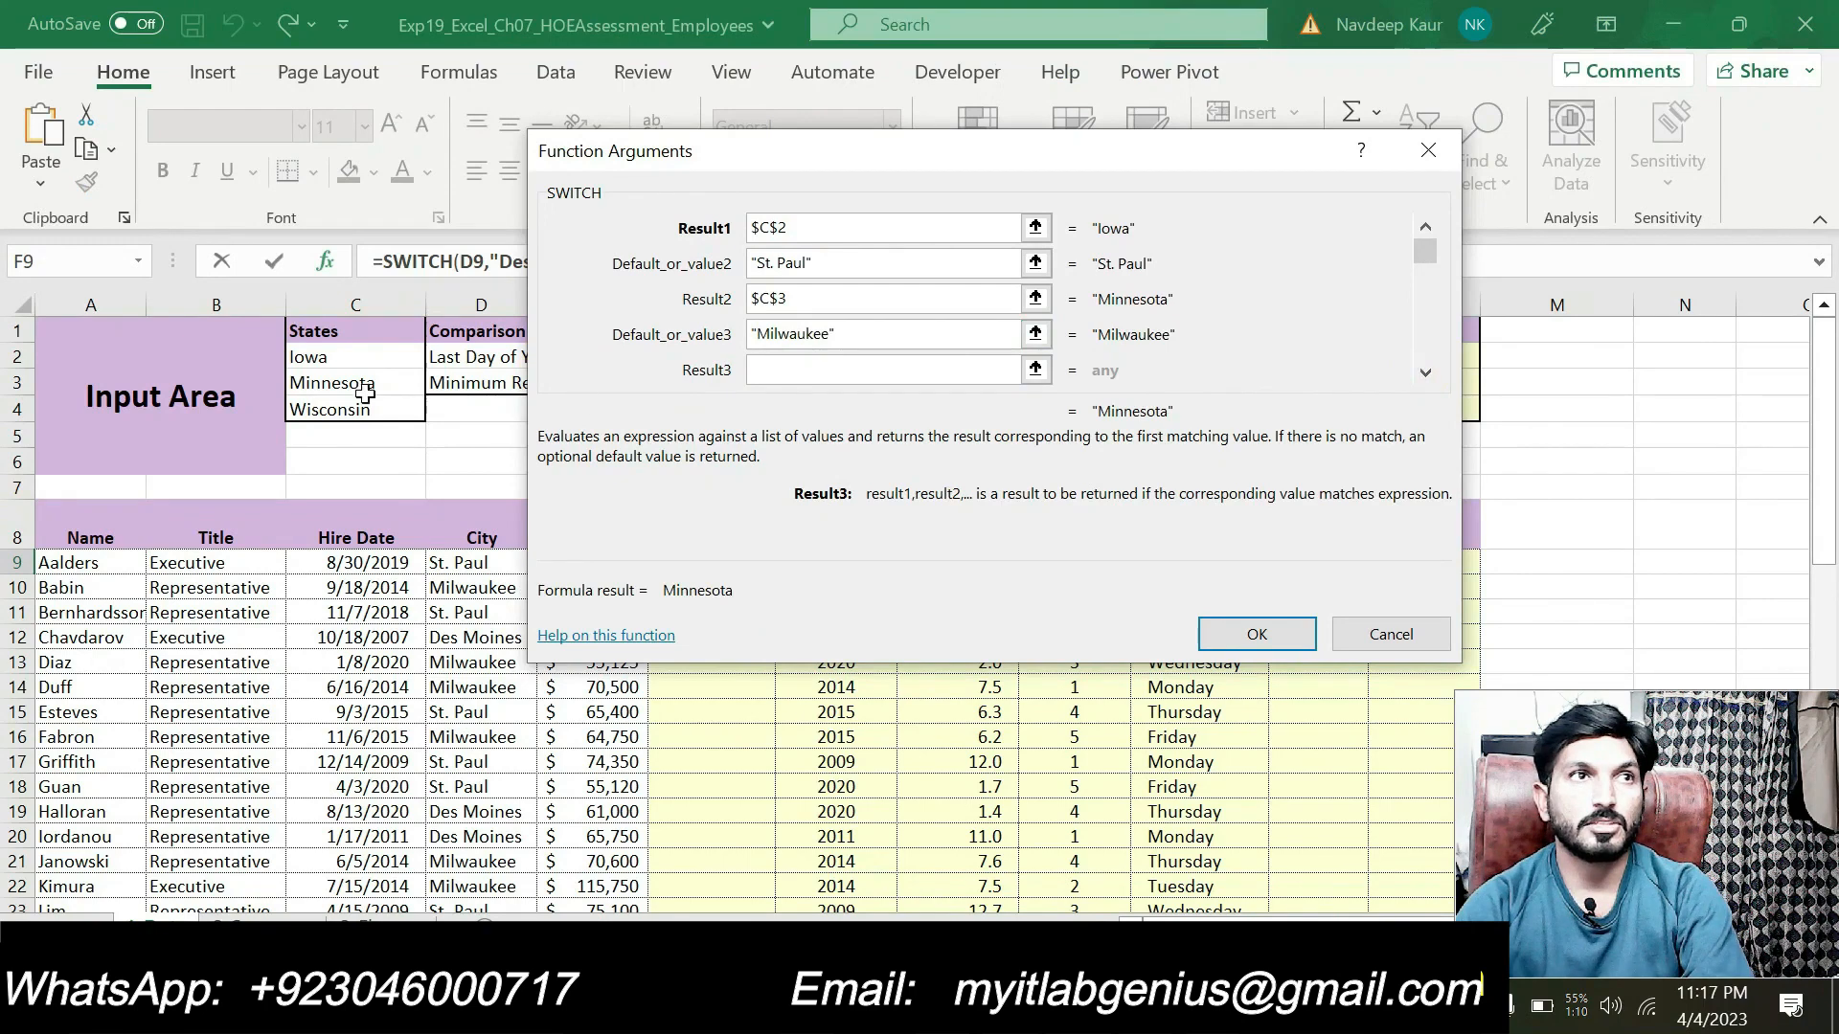
click(314, 412)
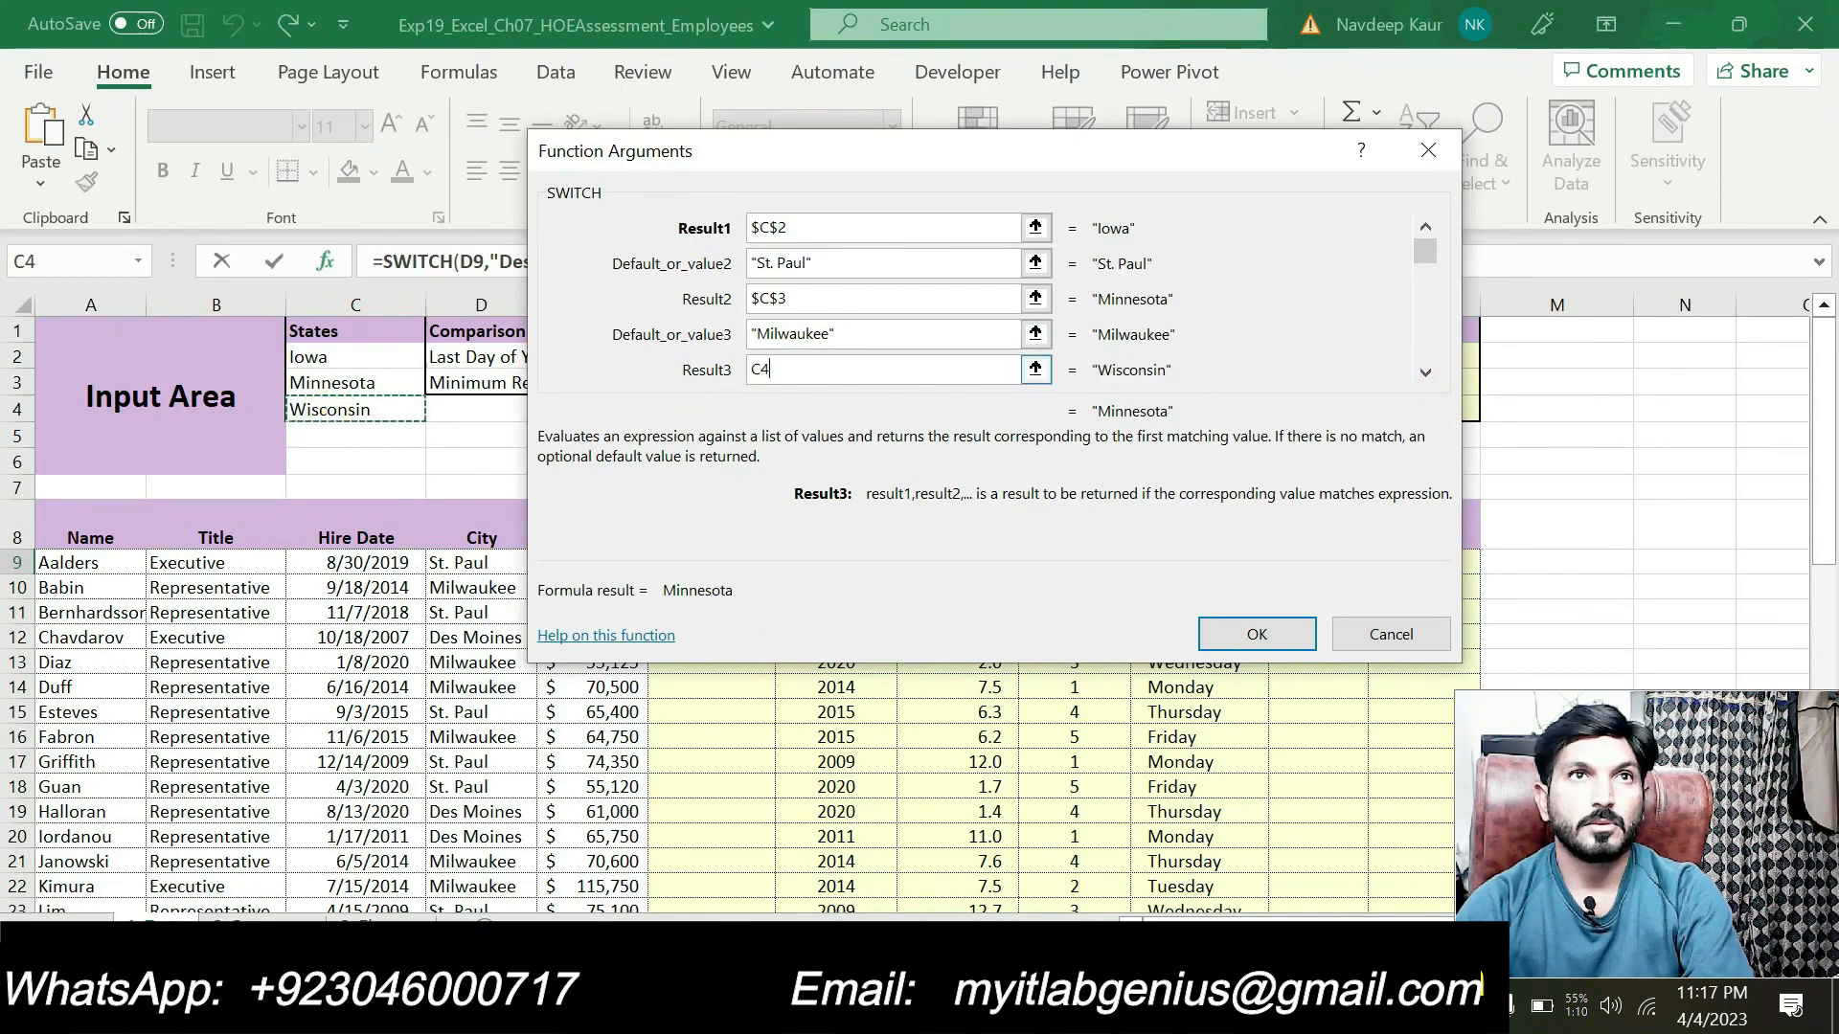
click(751, 368)
text($C$)
Review all SWITCH arguments alongside the States list and confirm the function in F9.
drag(1101, 175, 916, 394)
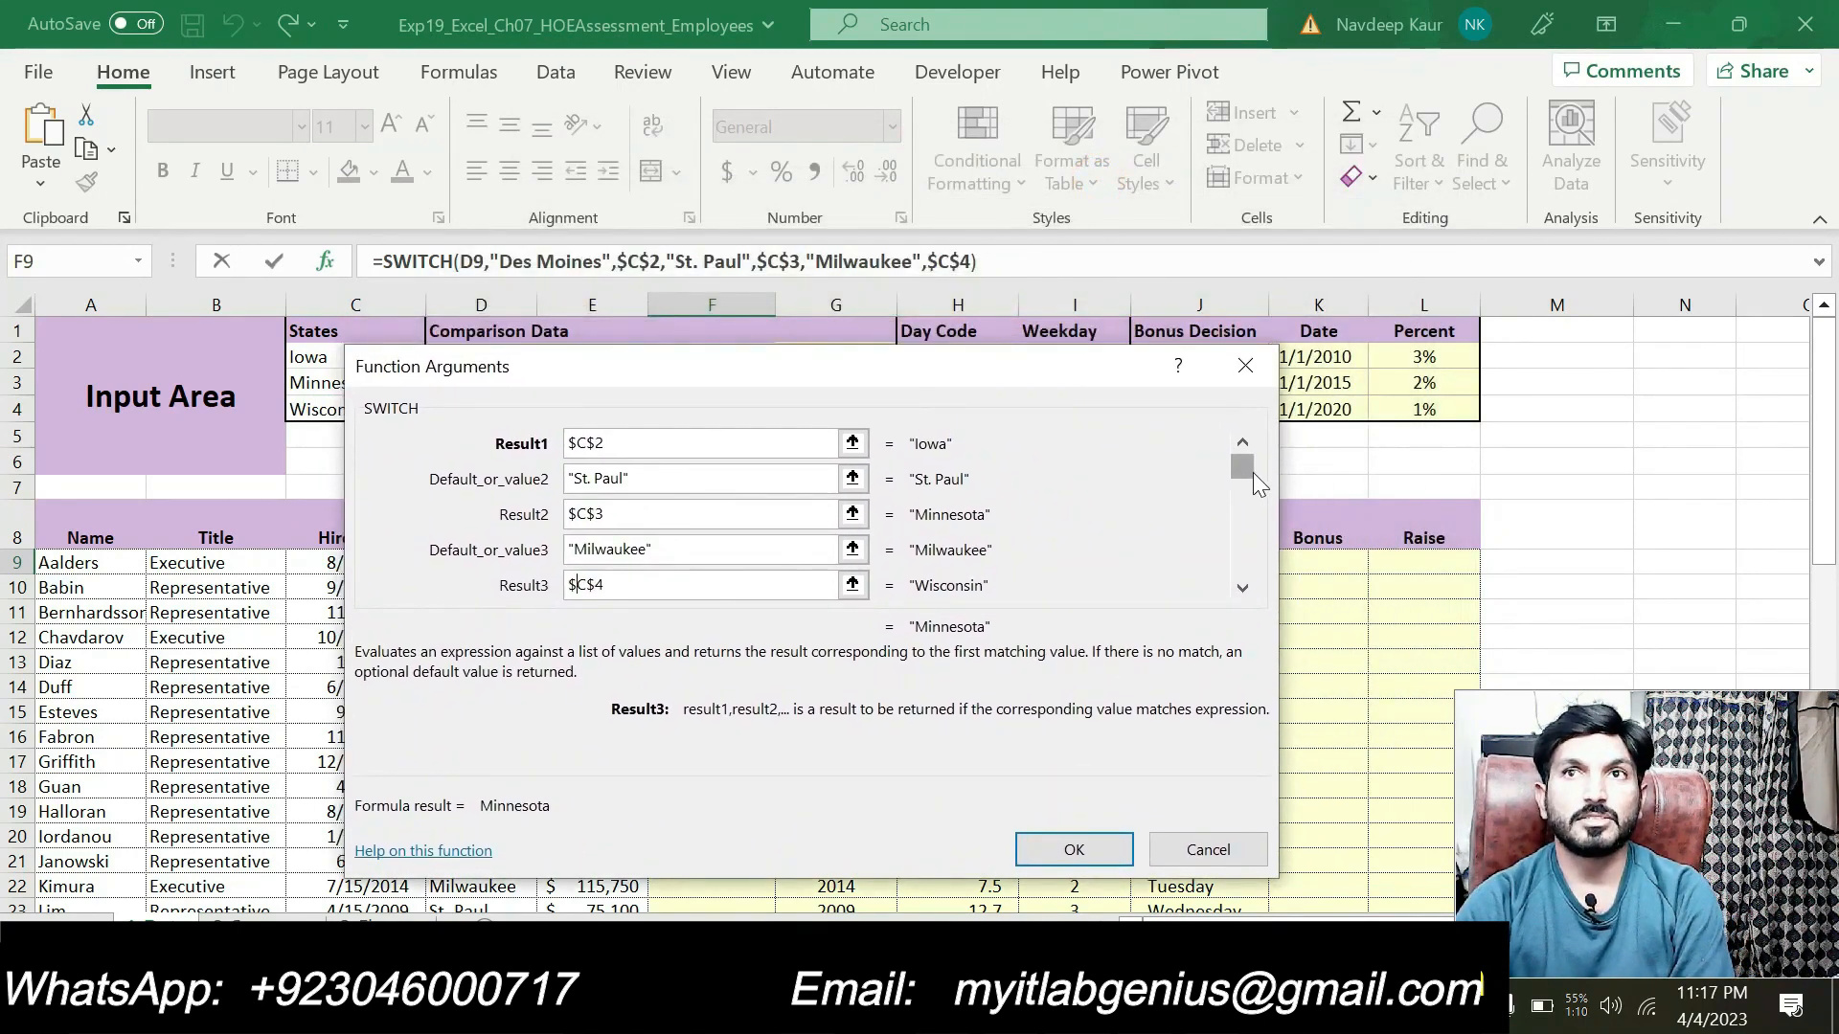
drag(1242, 466, 1225, 414)
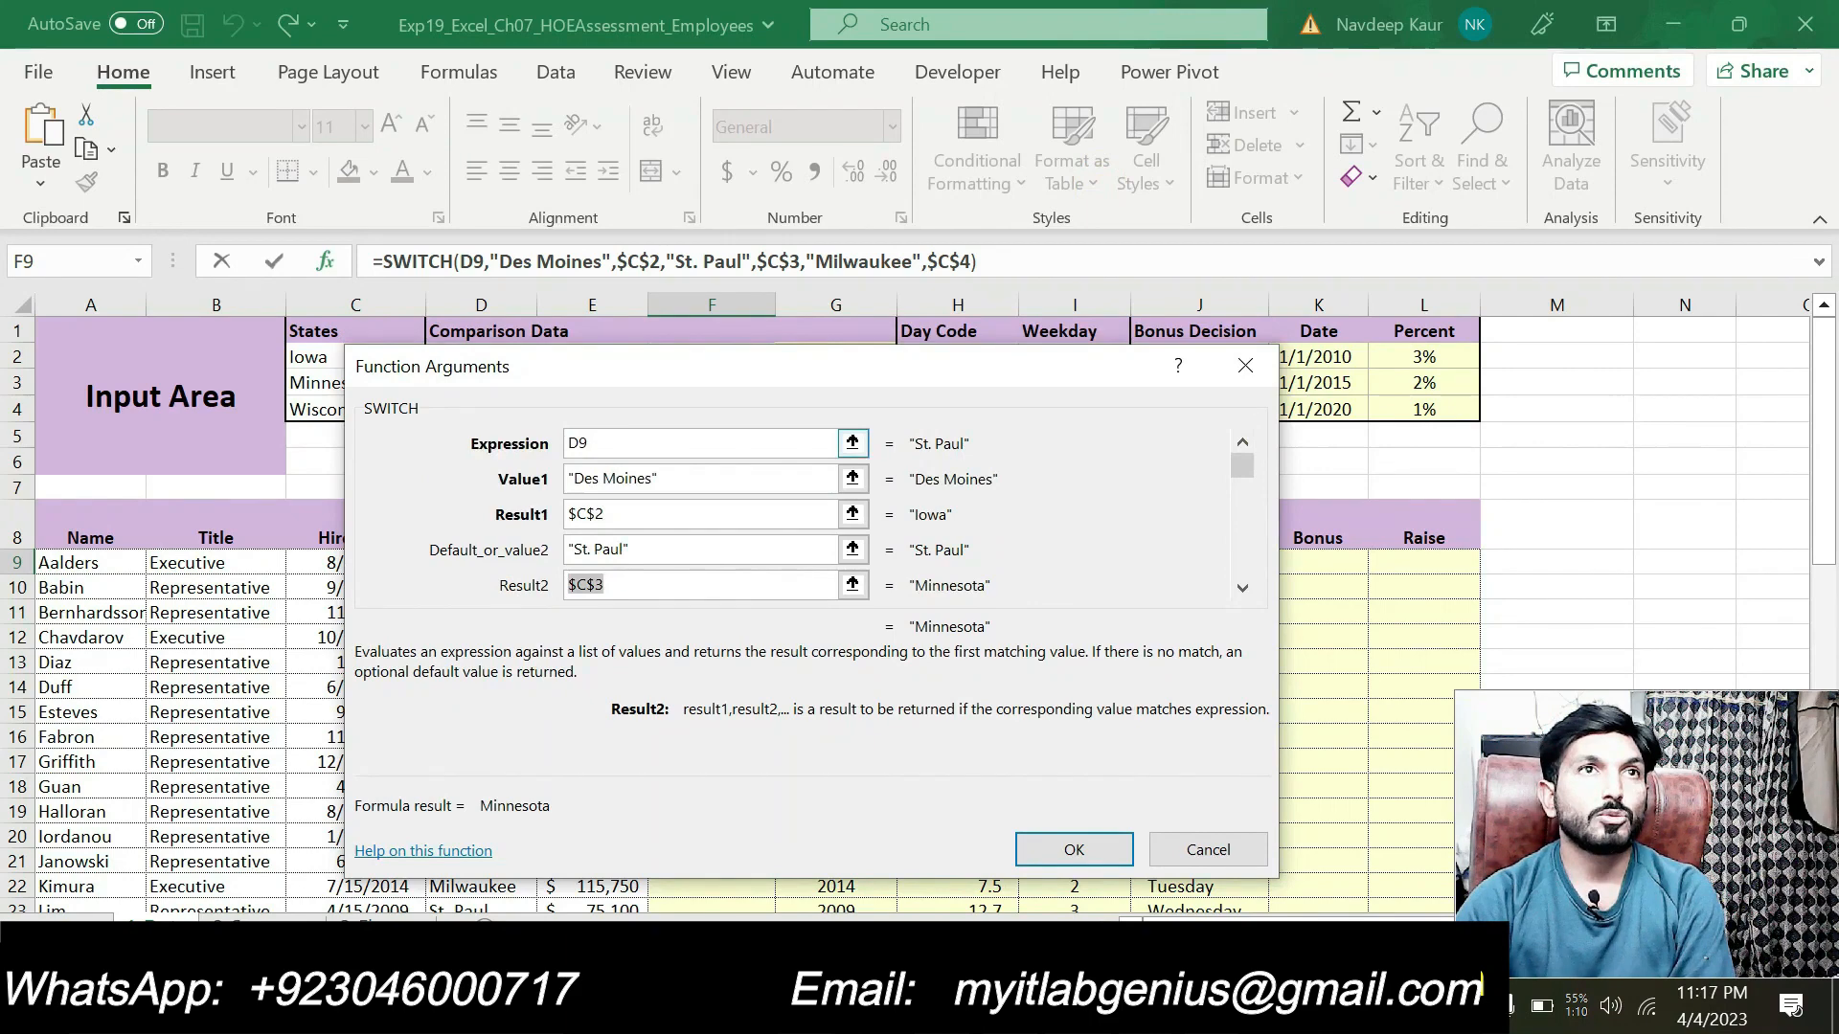
drag(365, 356, 432, 357)
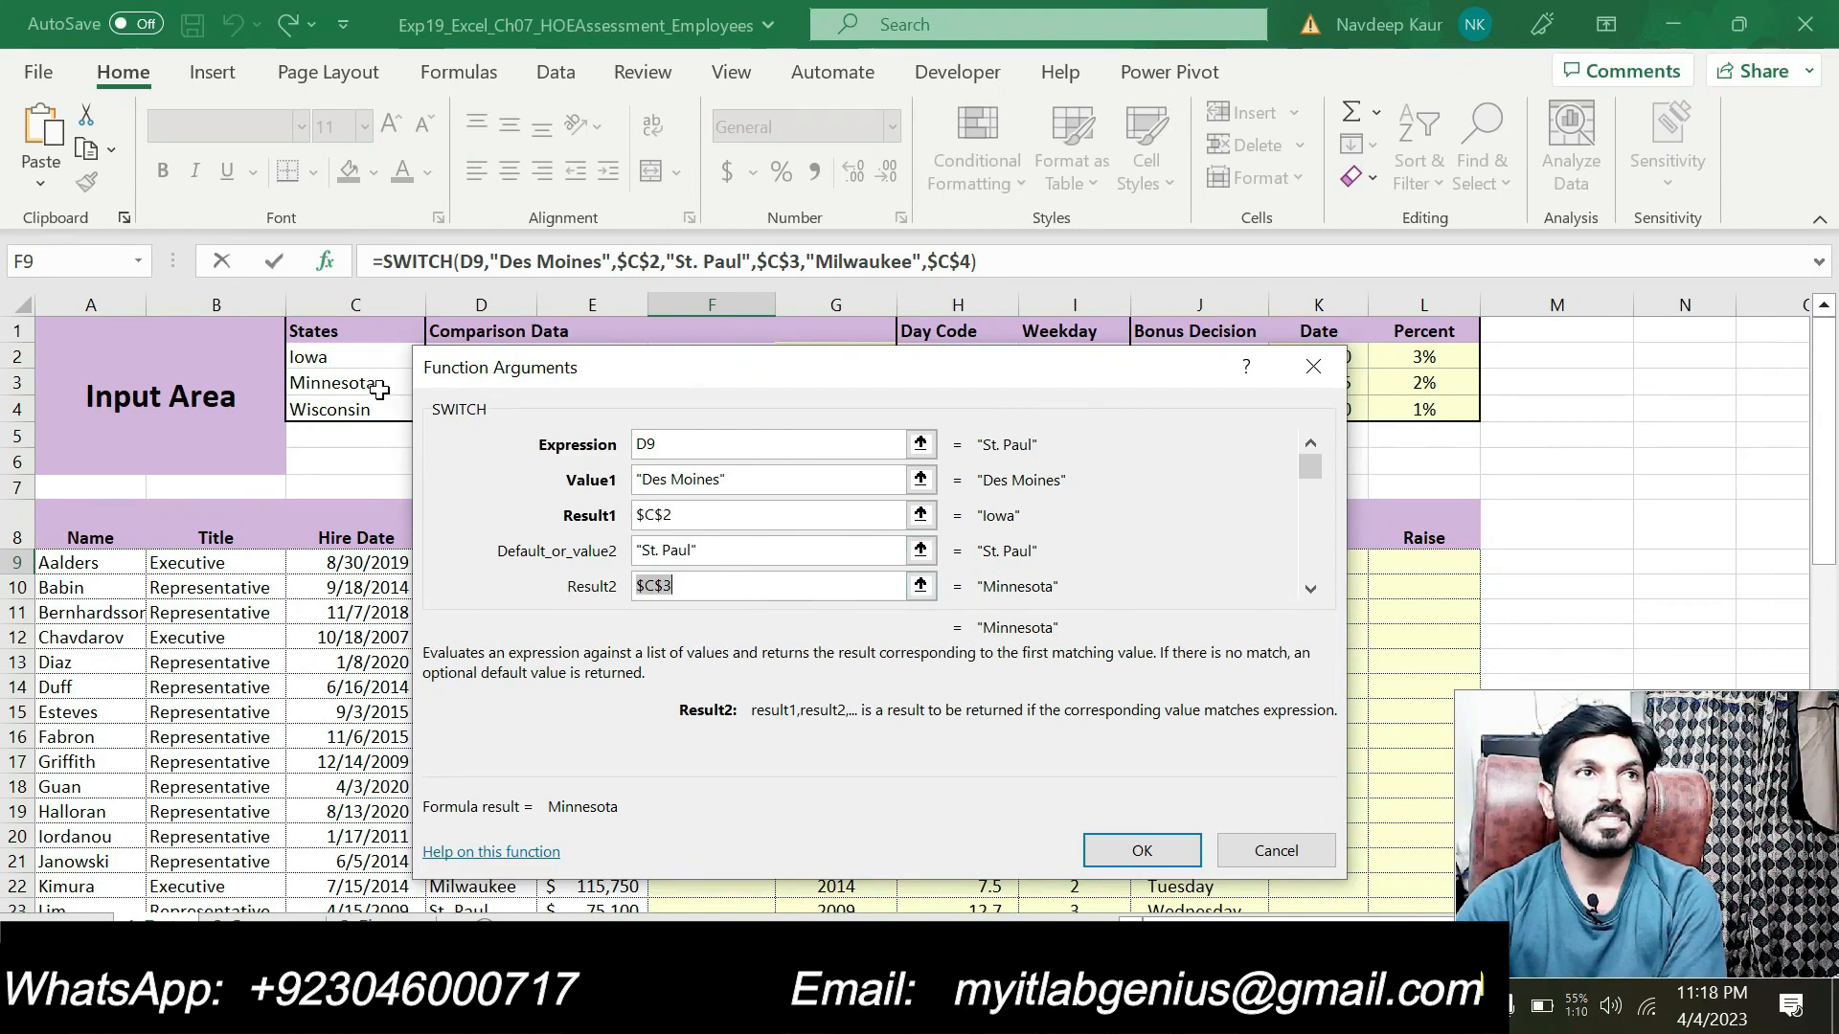
scroll(920, 550, down, 1)
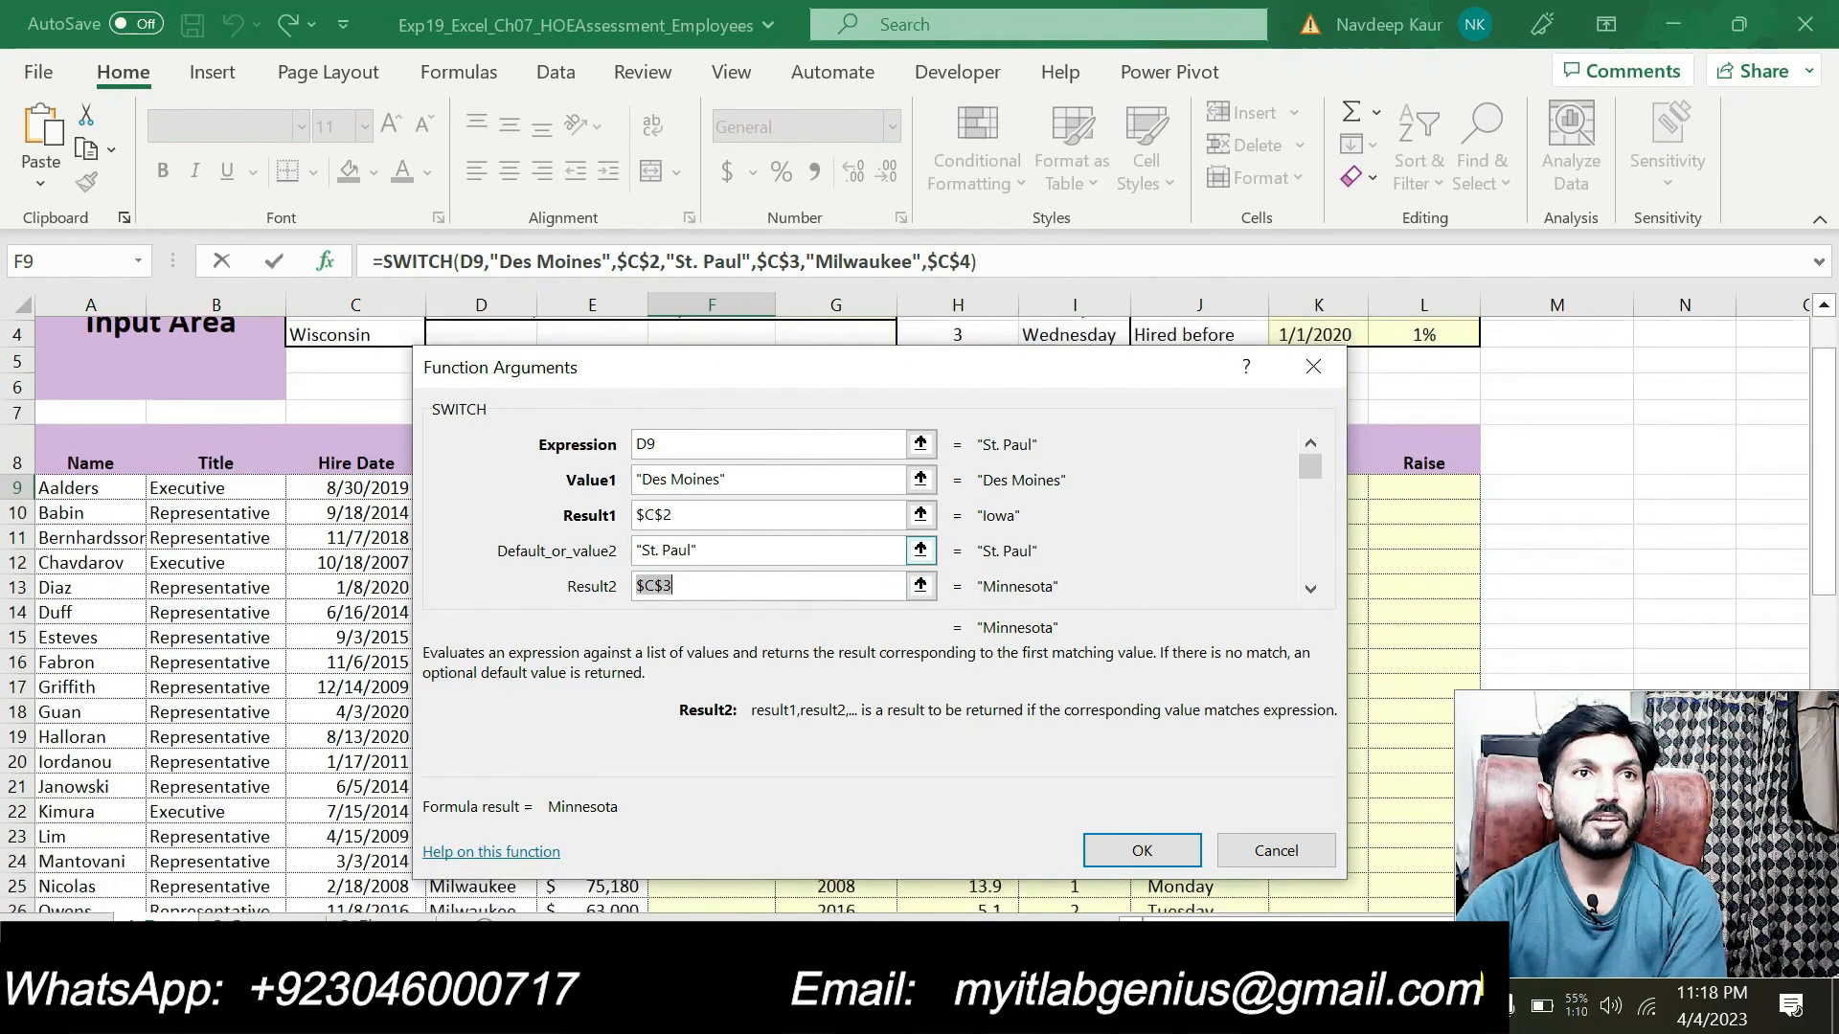
click(1310, 588)
click(1310, 588)
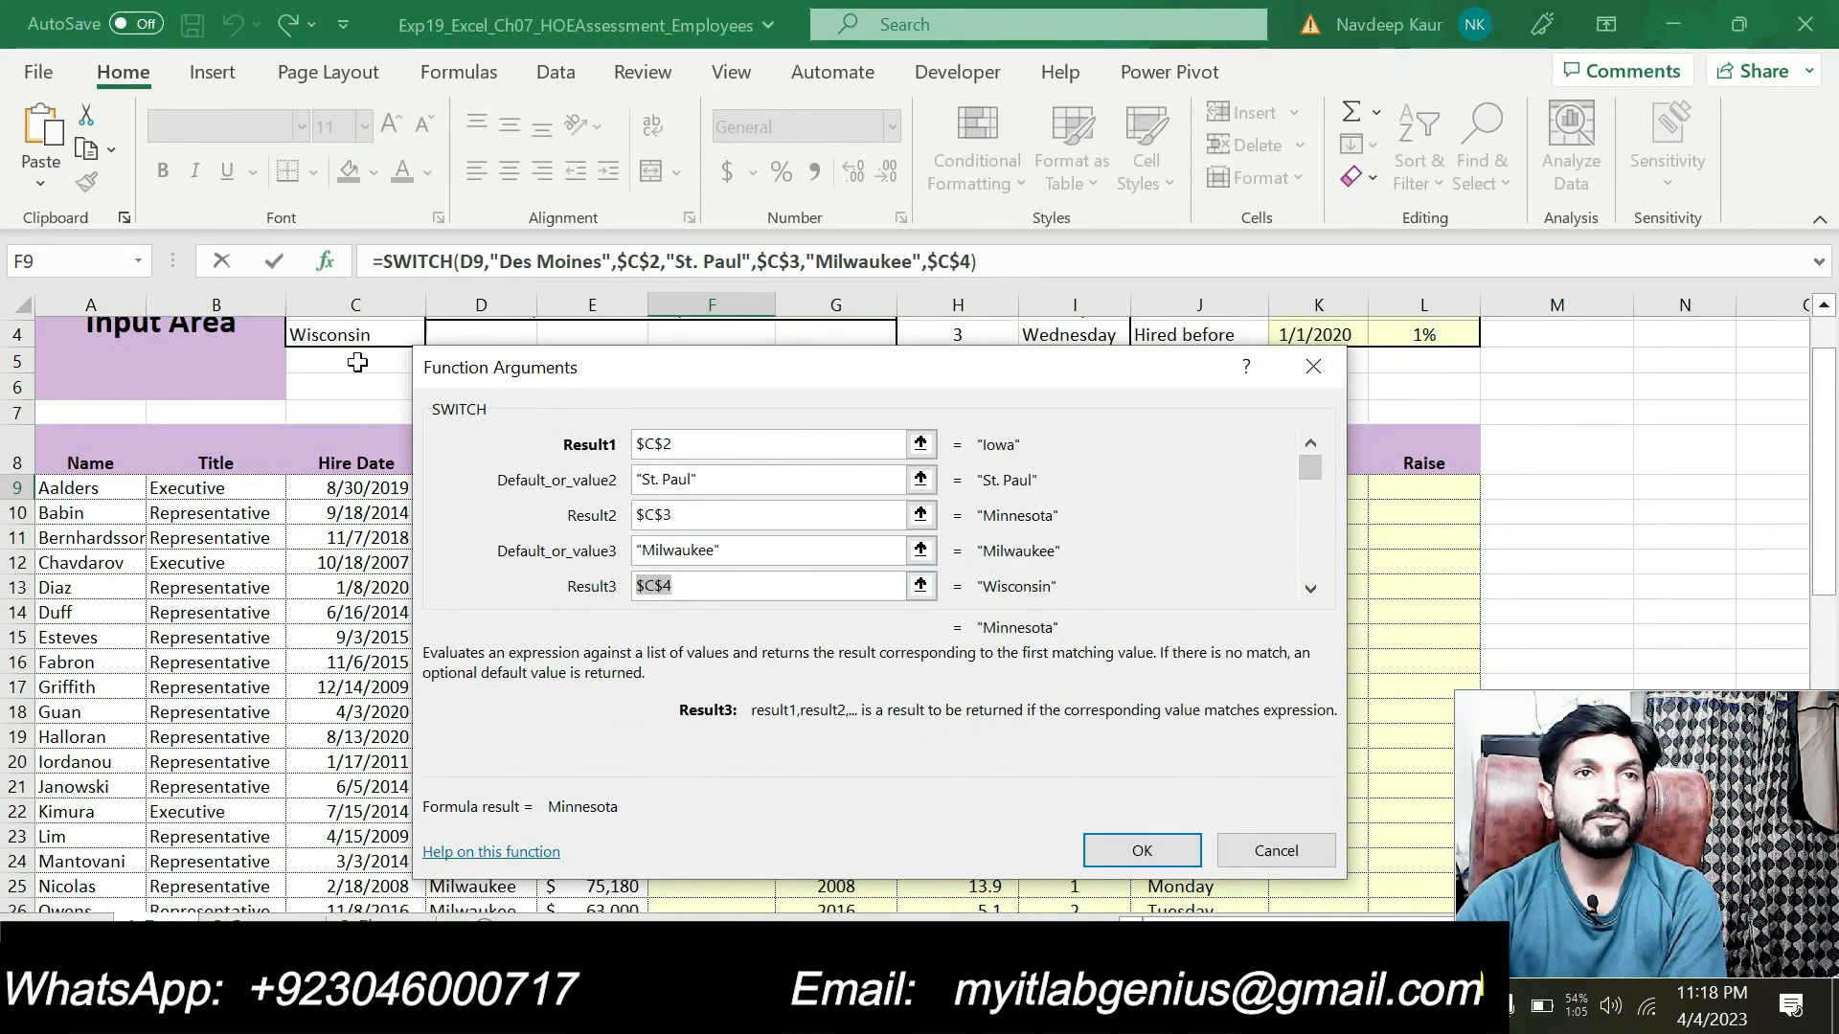
scroll(900, 622, up, 1)
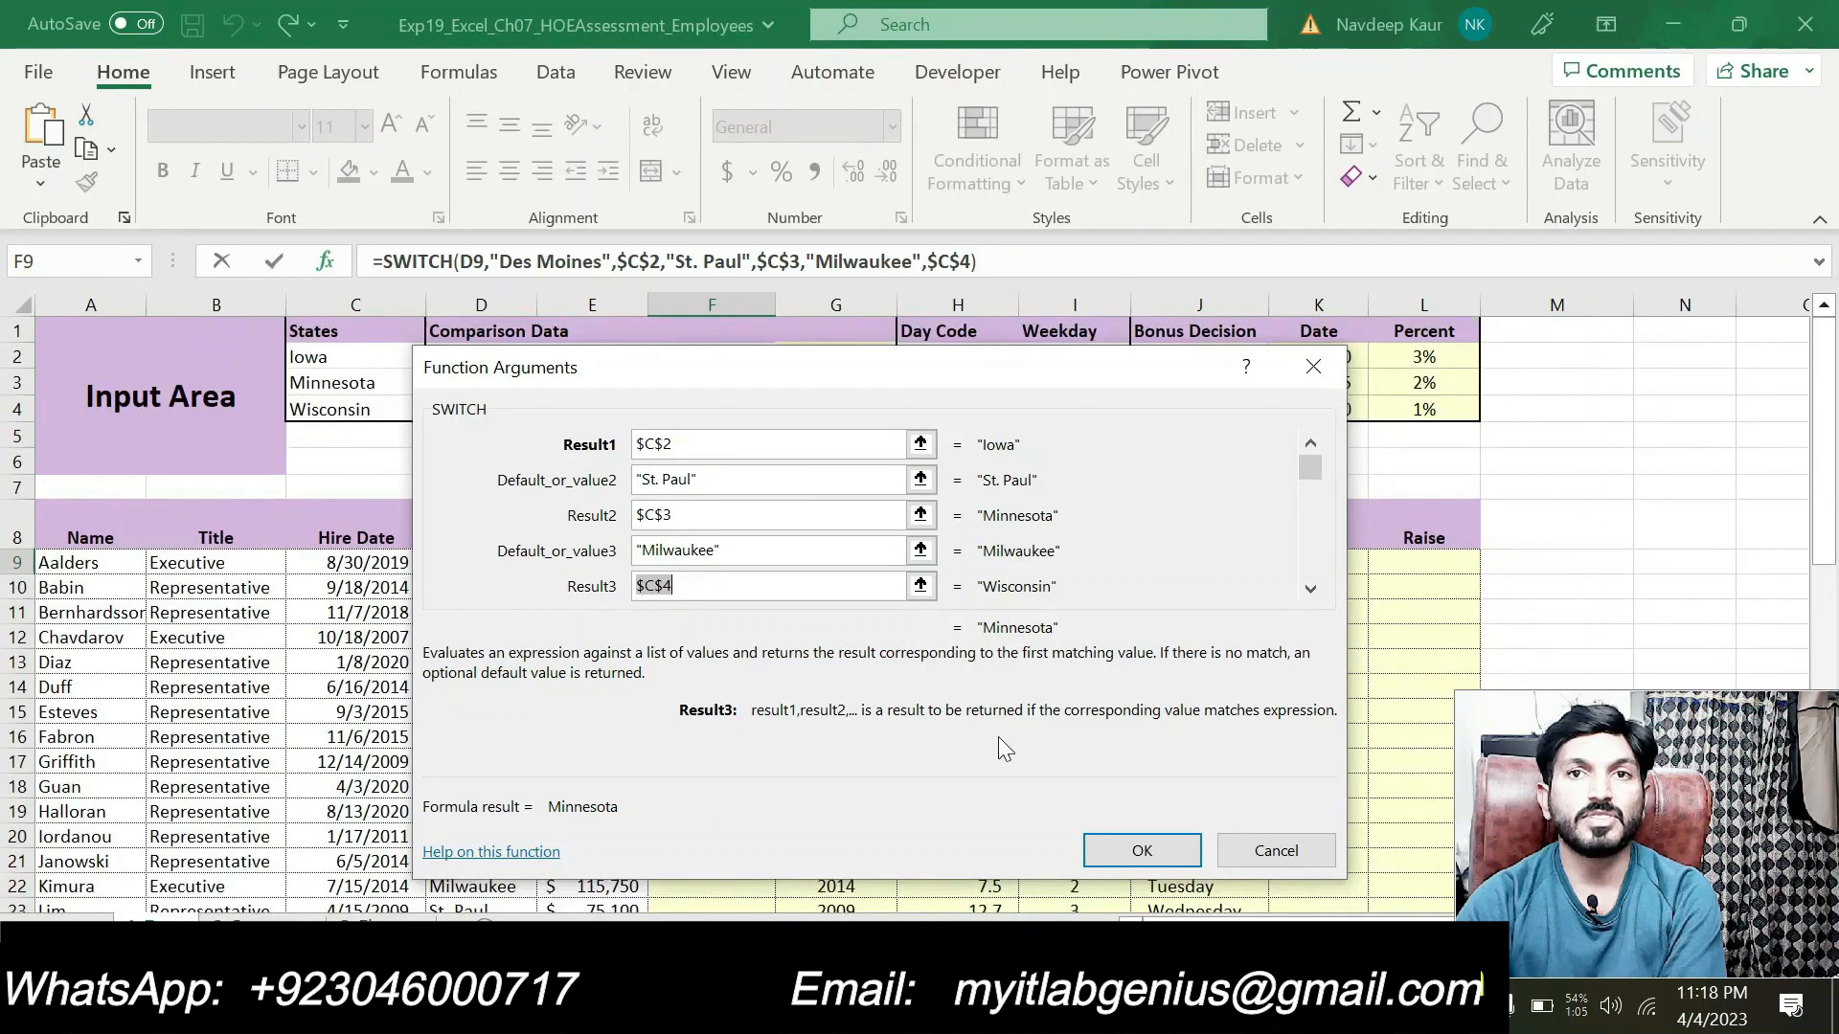
click(1118, 860)
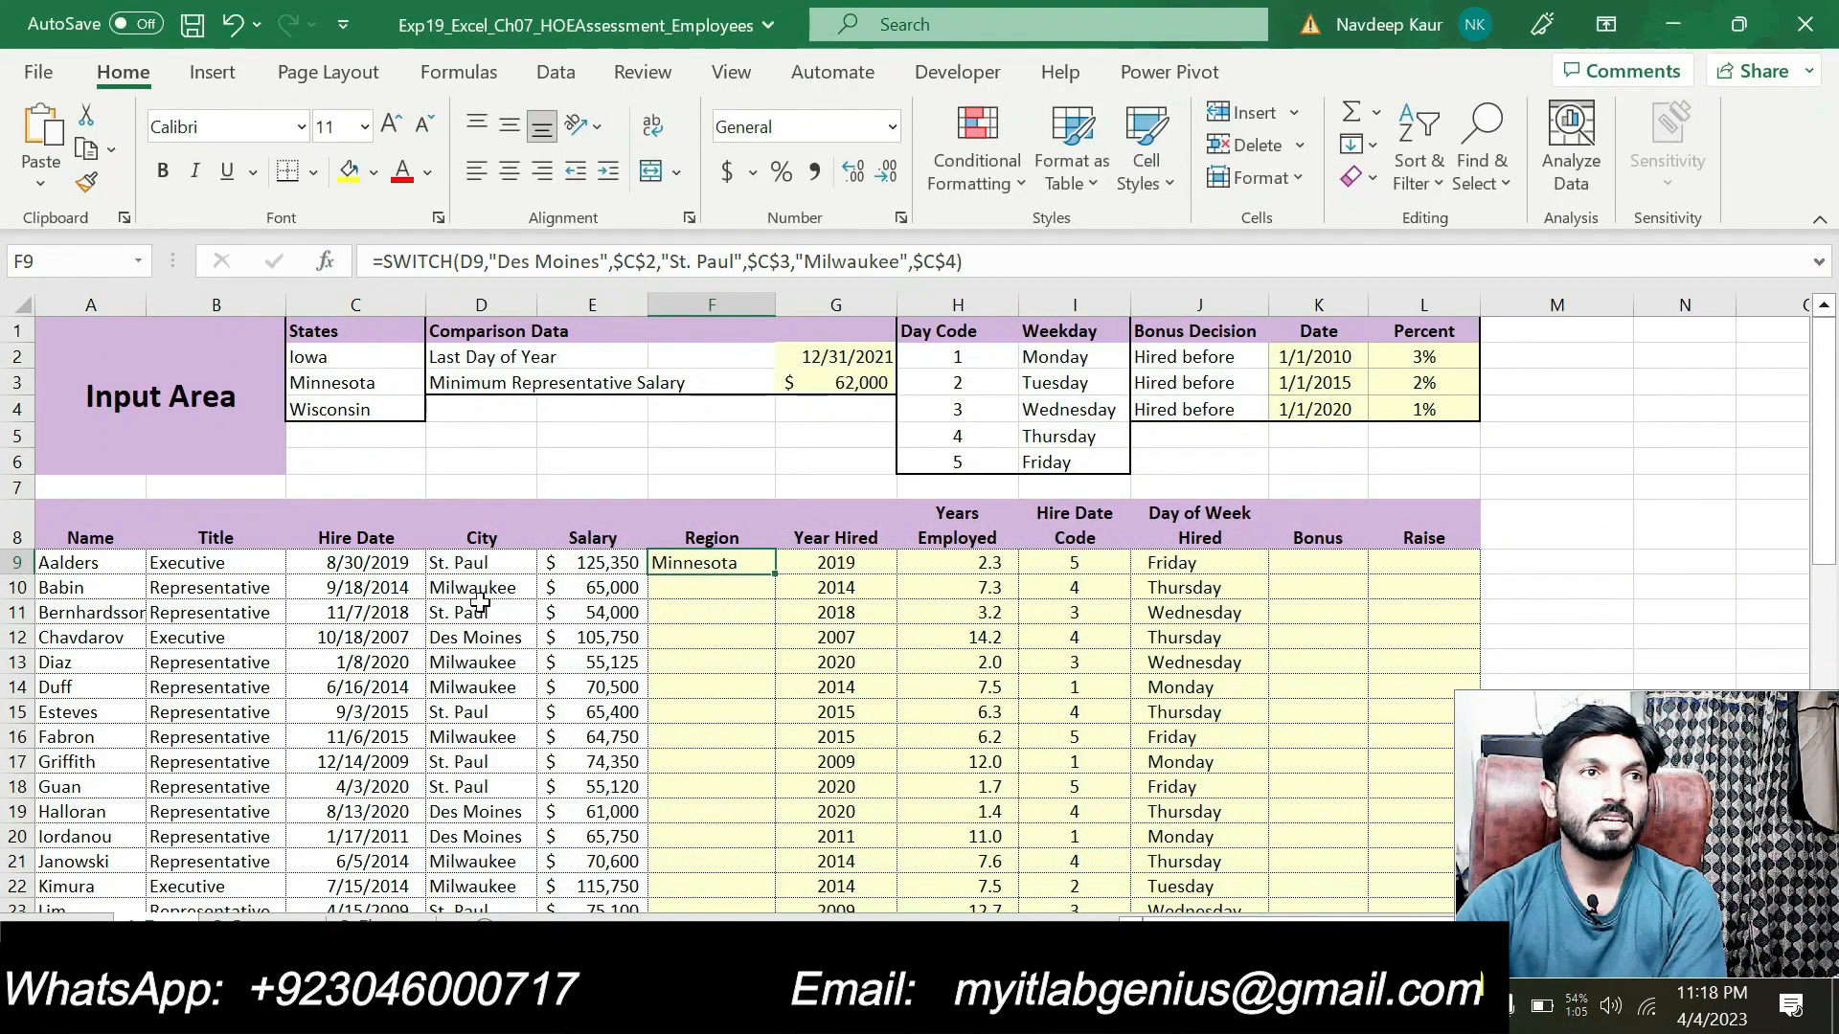
Compare the city in D9 with the region in F9 and copy the SWITCH formula down the Region column.
click(492, 564)
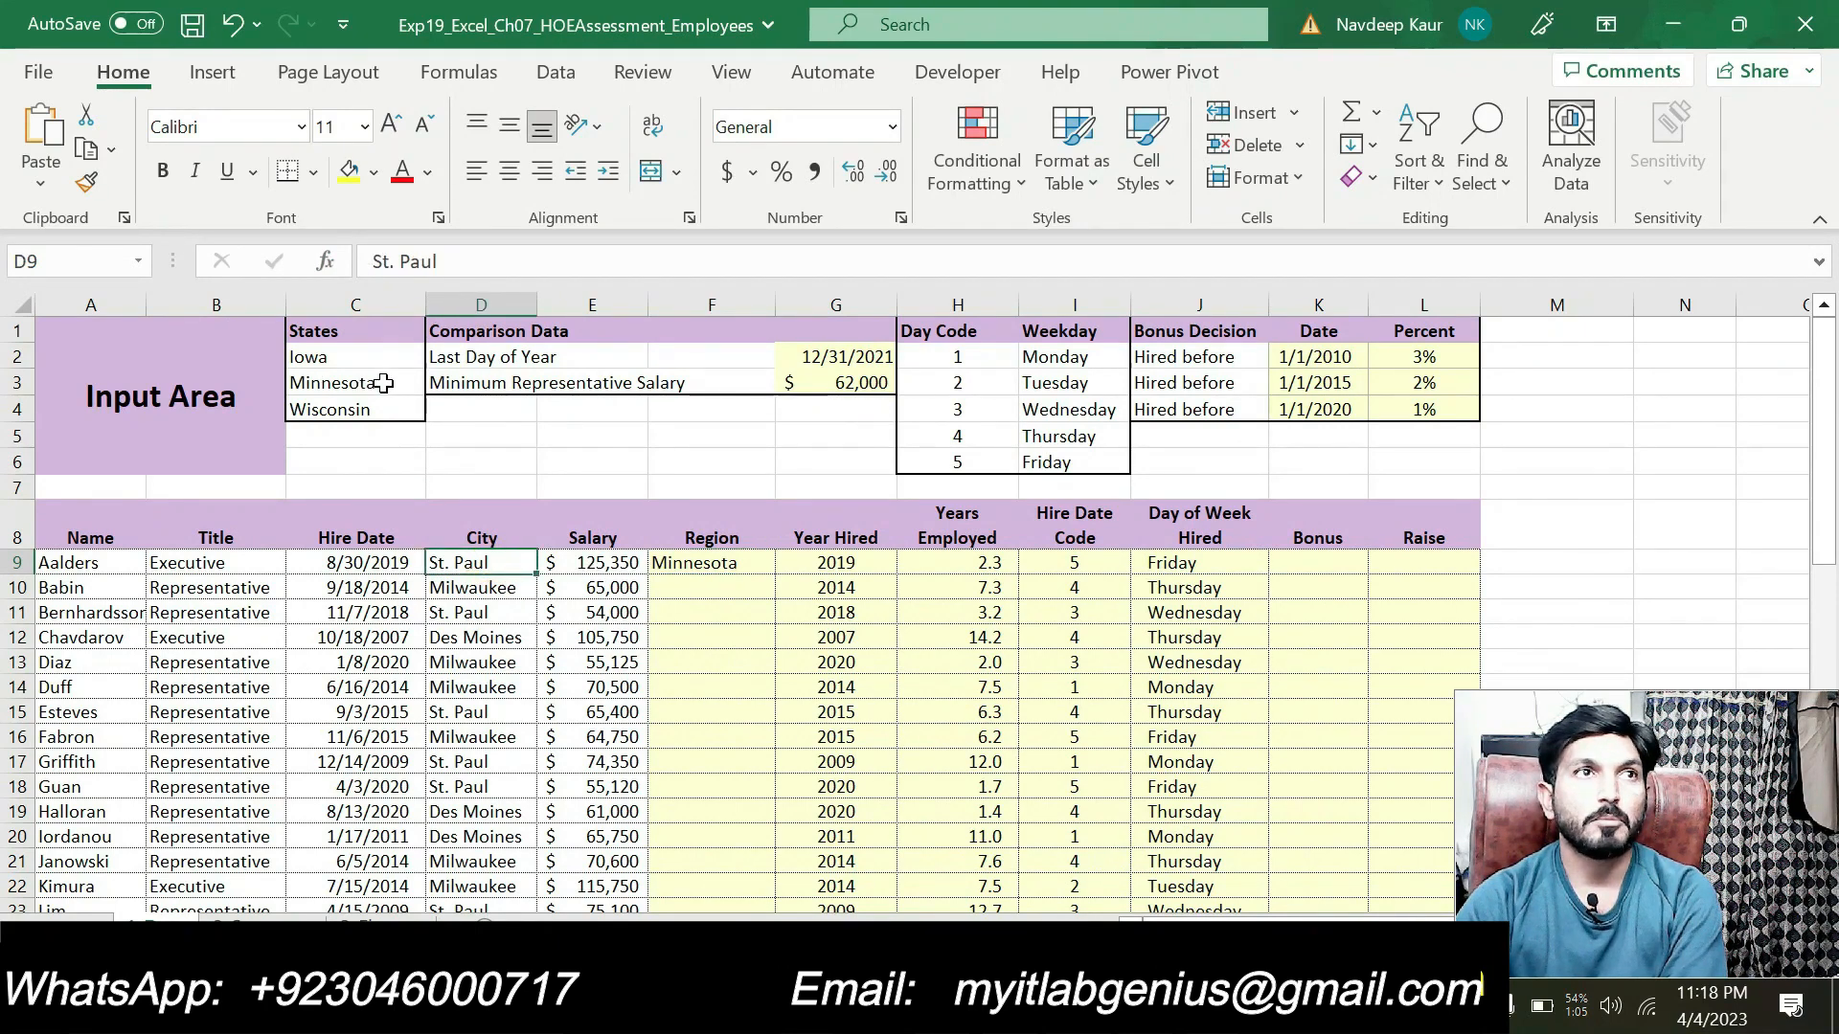
click(747, 572)
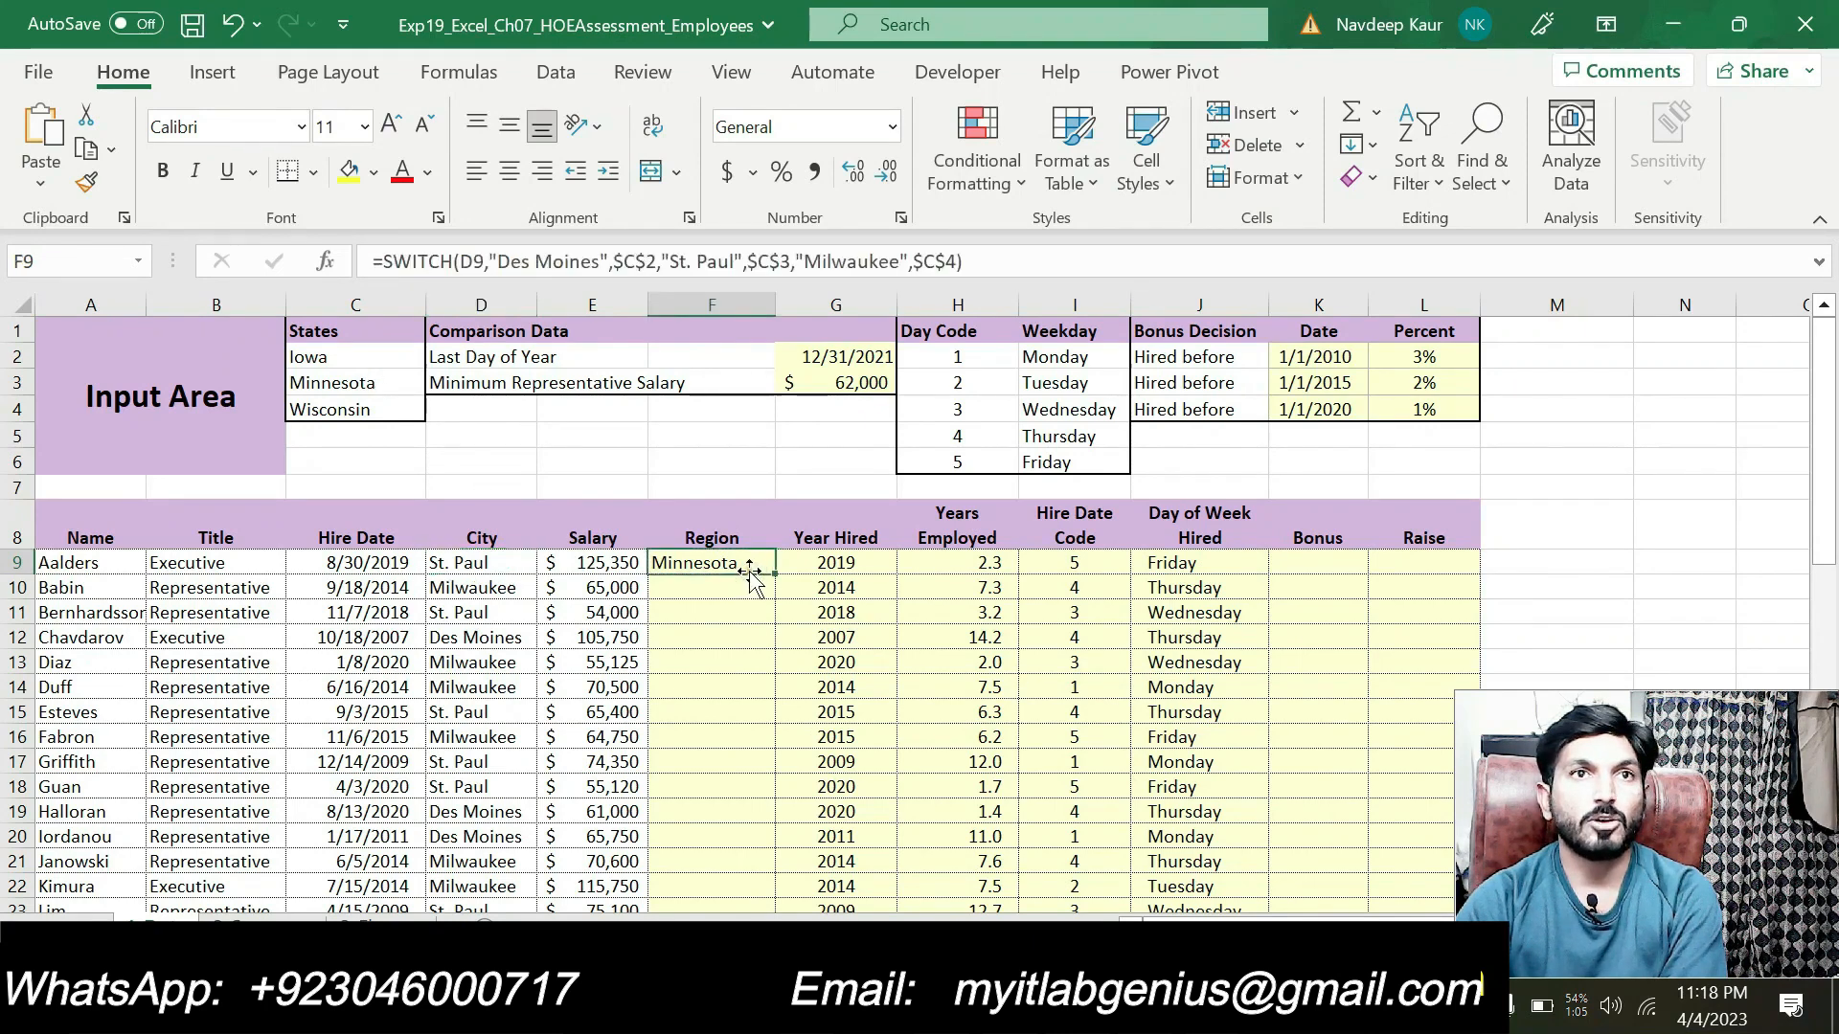
double_click(776, 580)
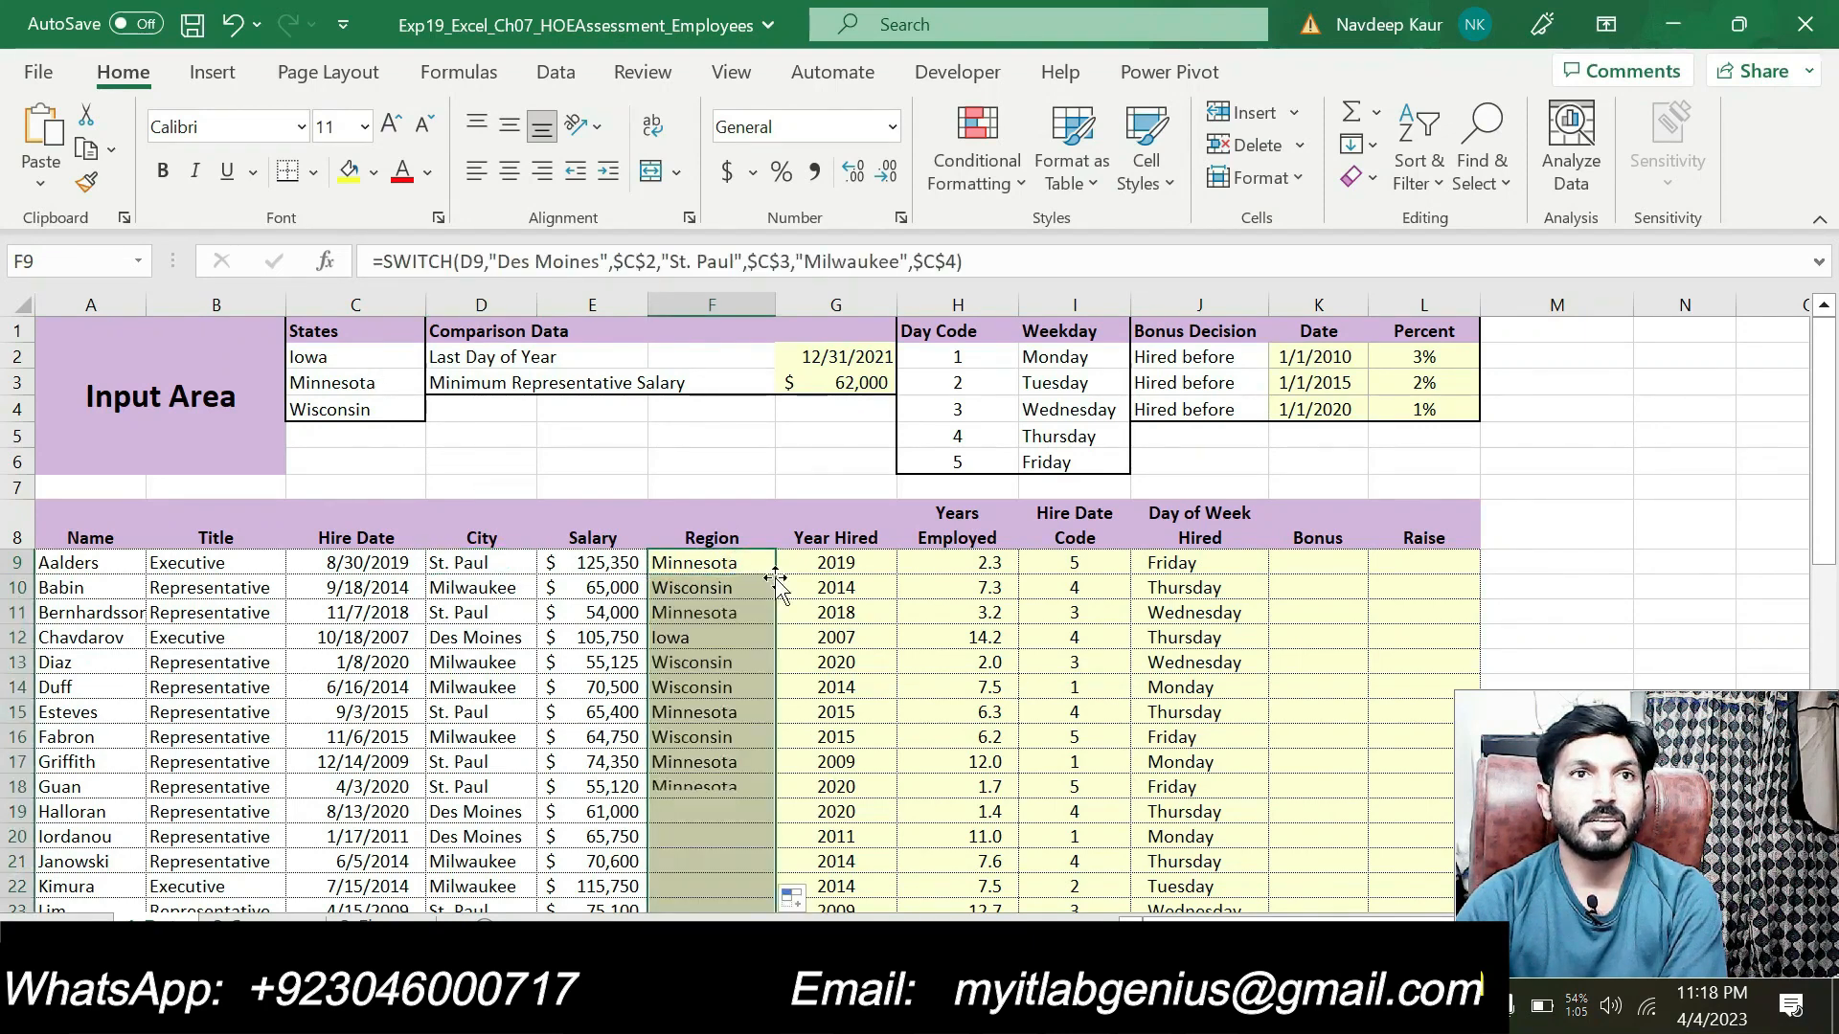
Check the Milwaukee and Des Moines rows' regions against the States list, and switch to the Word instructions.
click(452, 588)
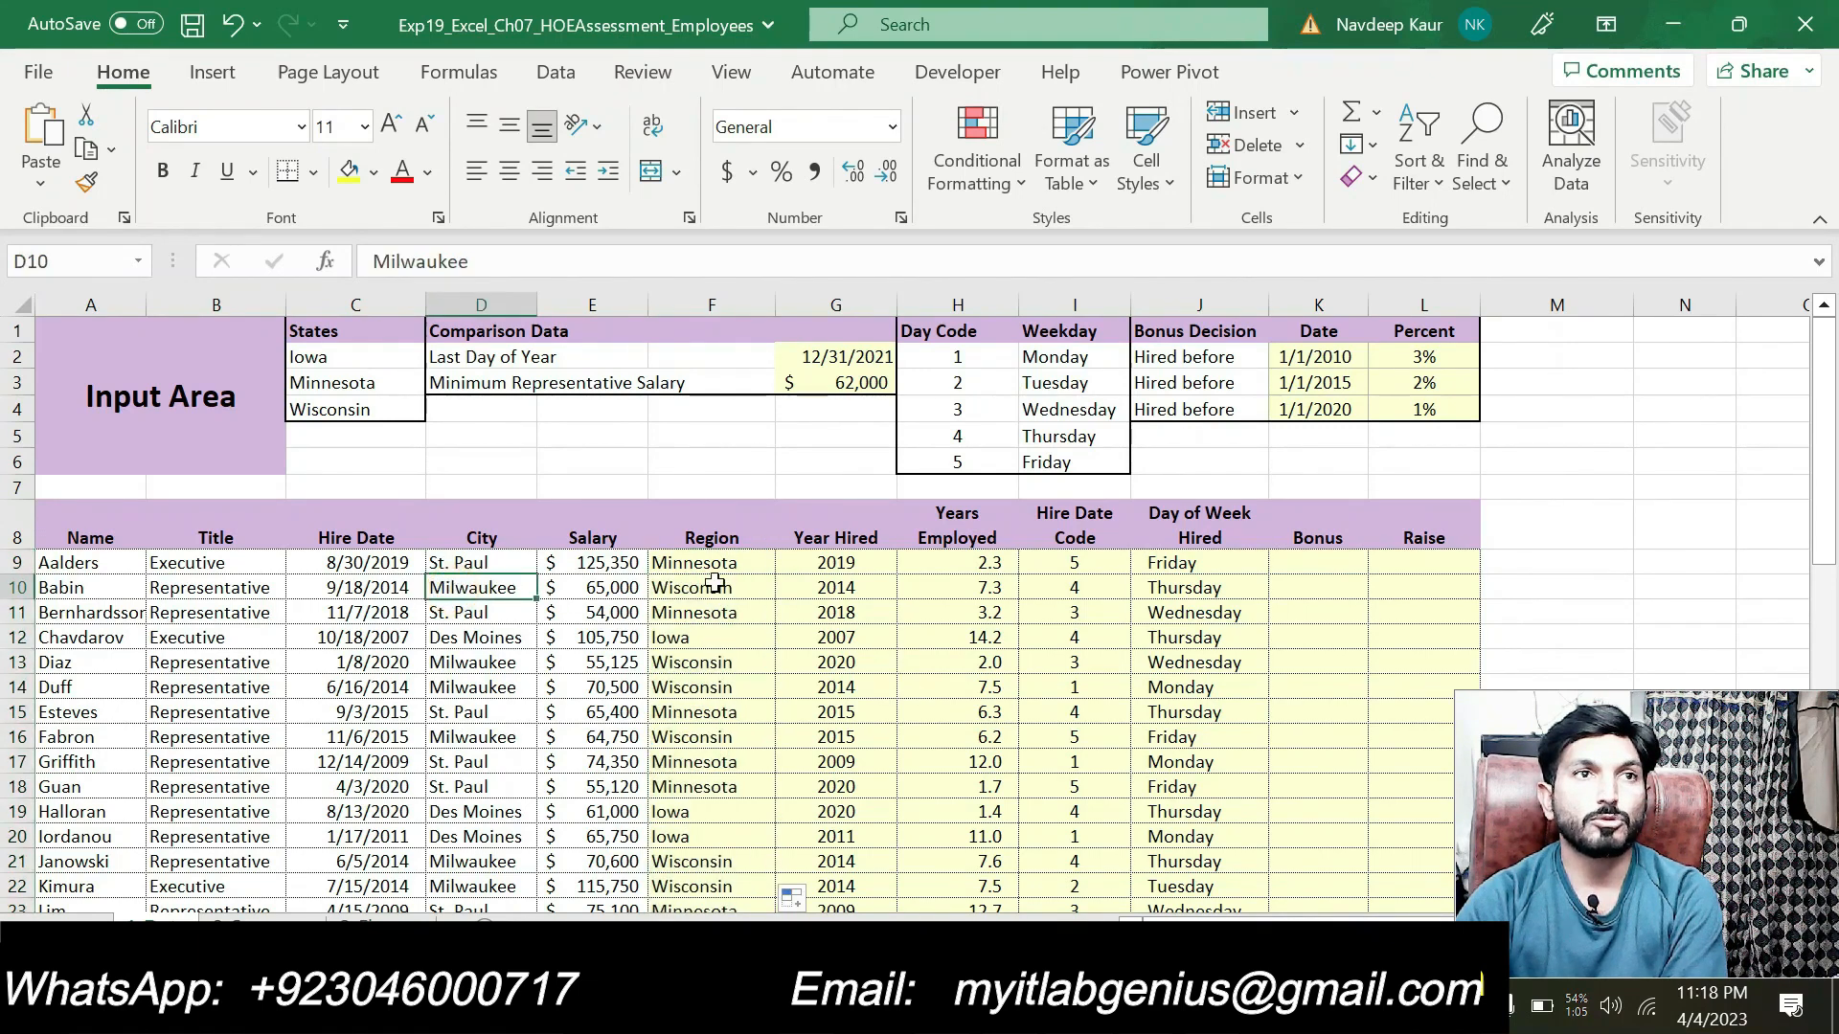
click(376, 410)
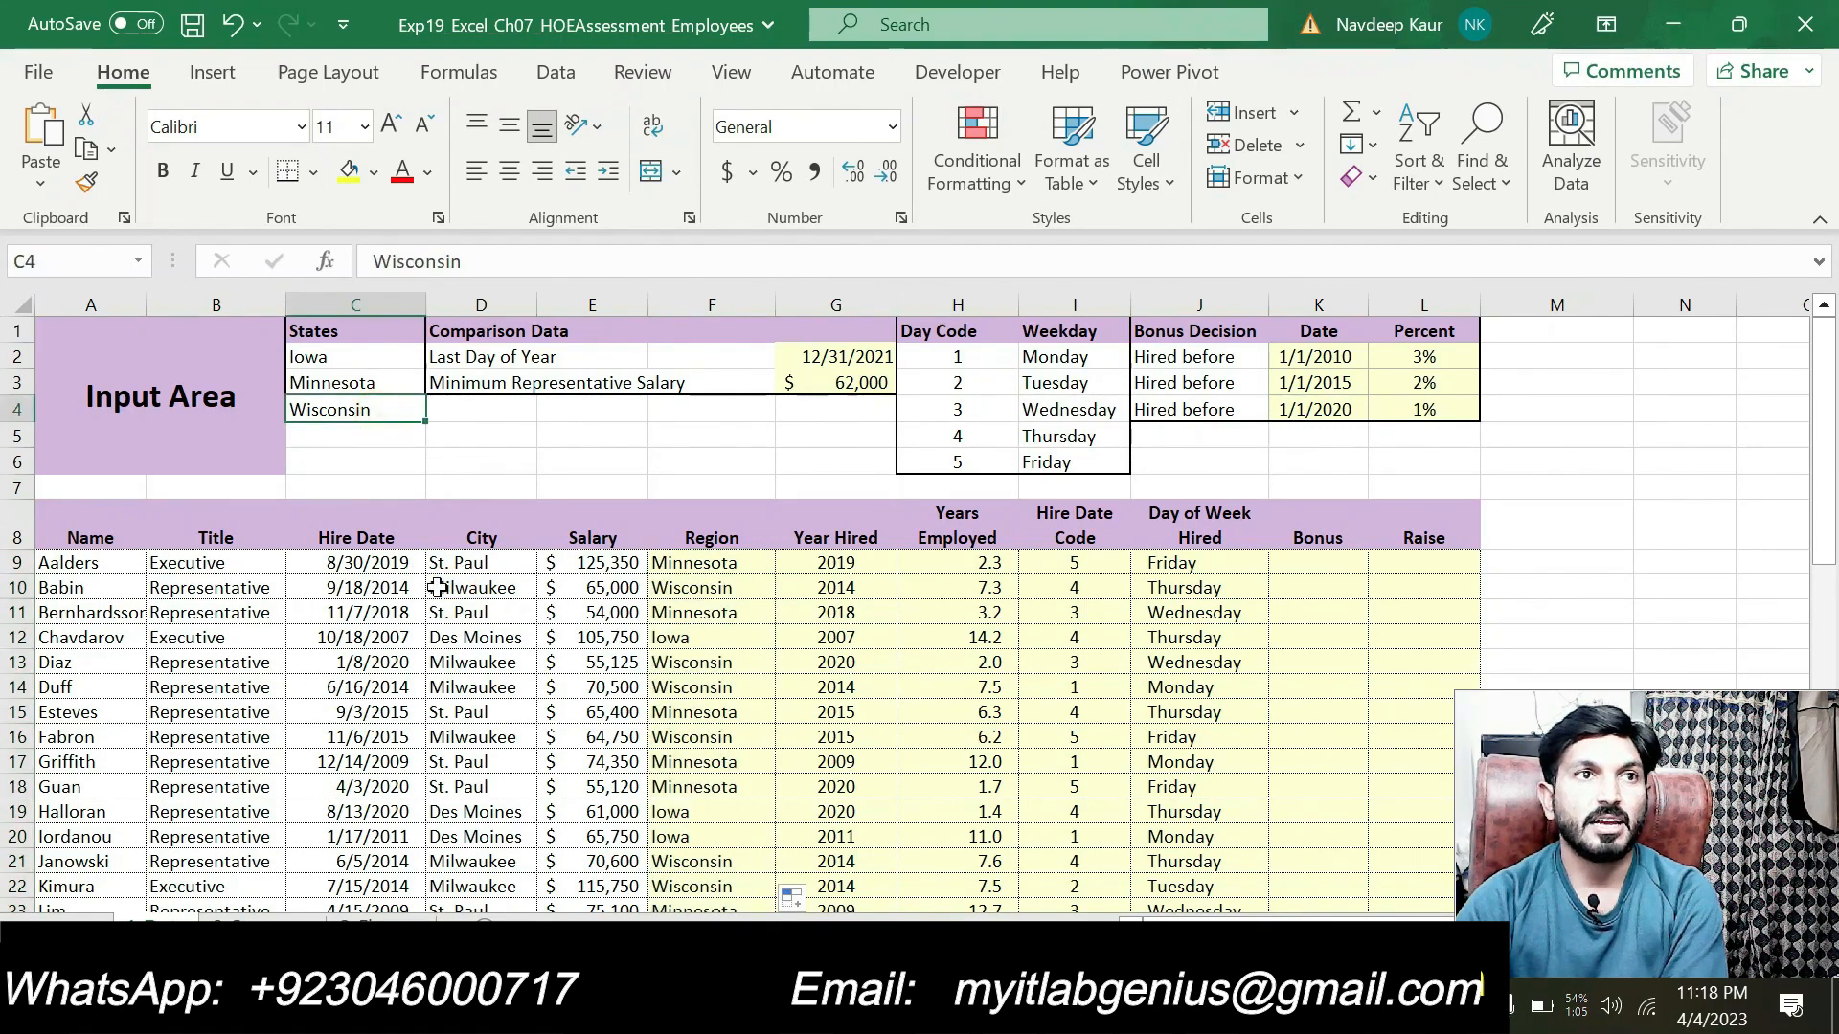
click(466, 633)
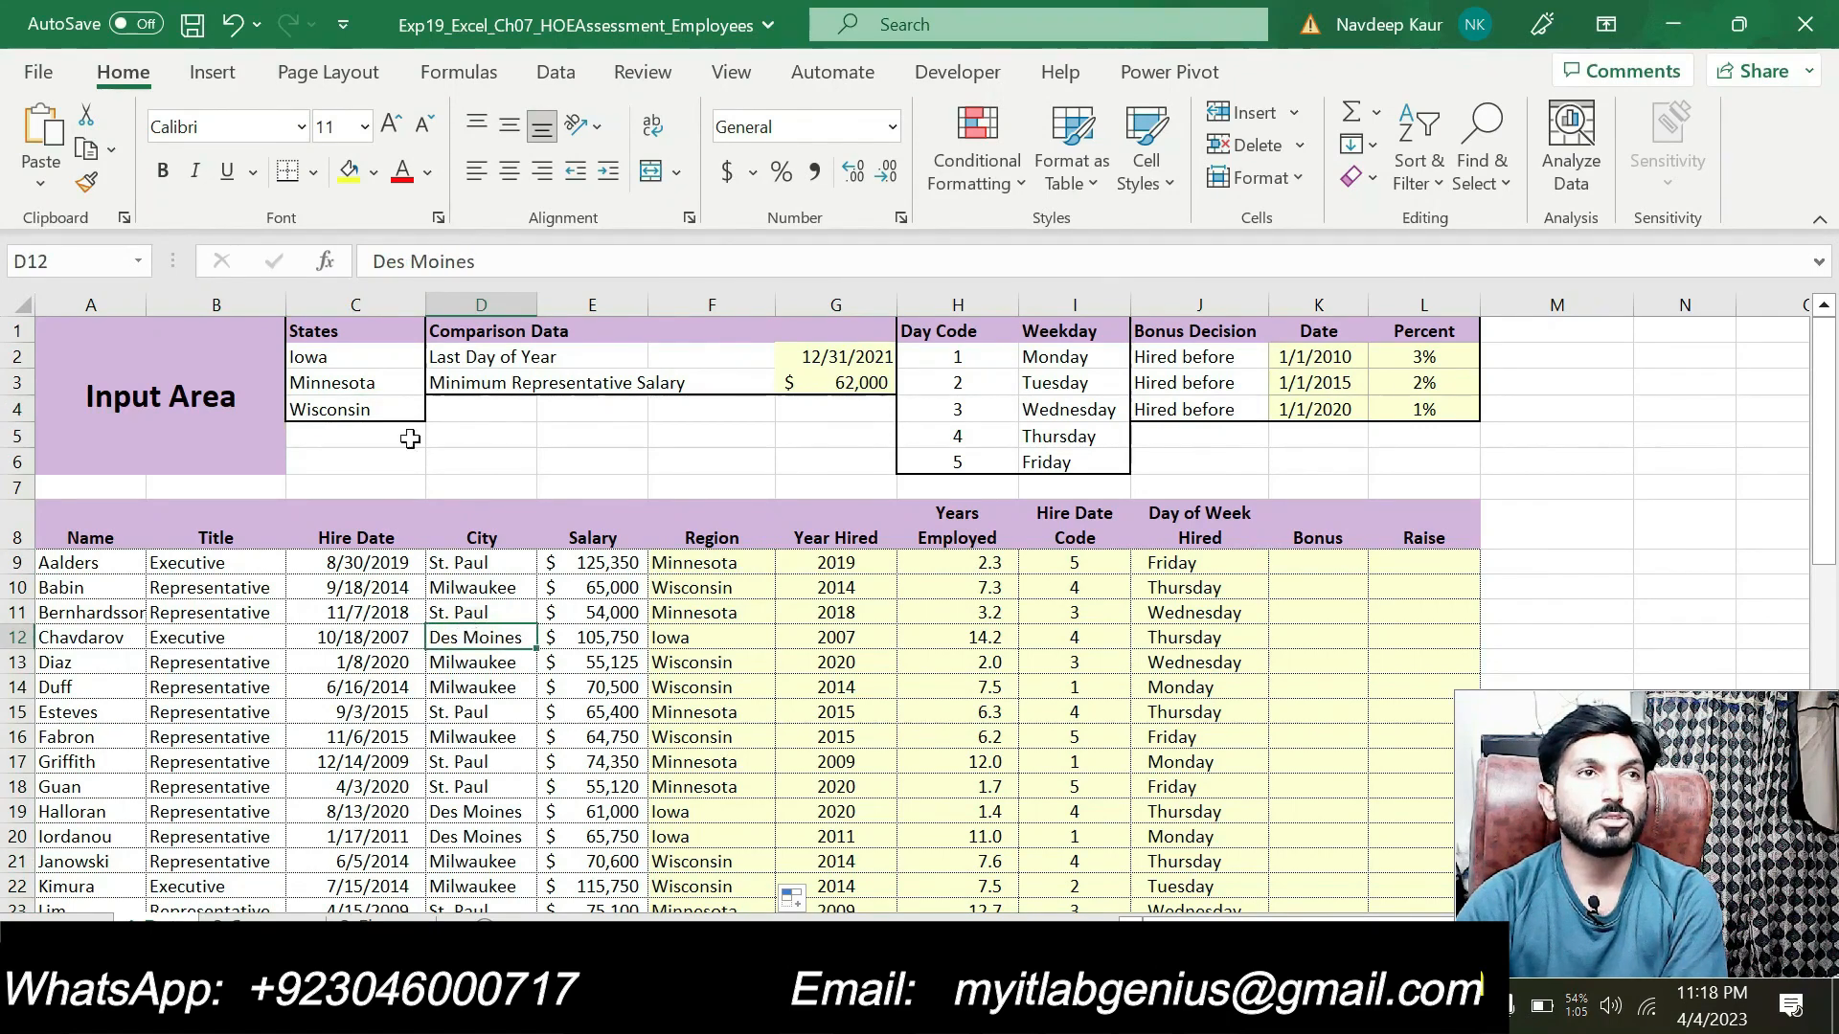
click(381, 349)
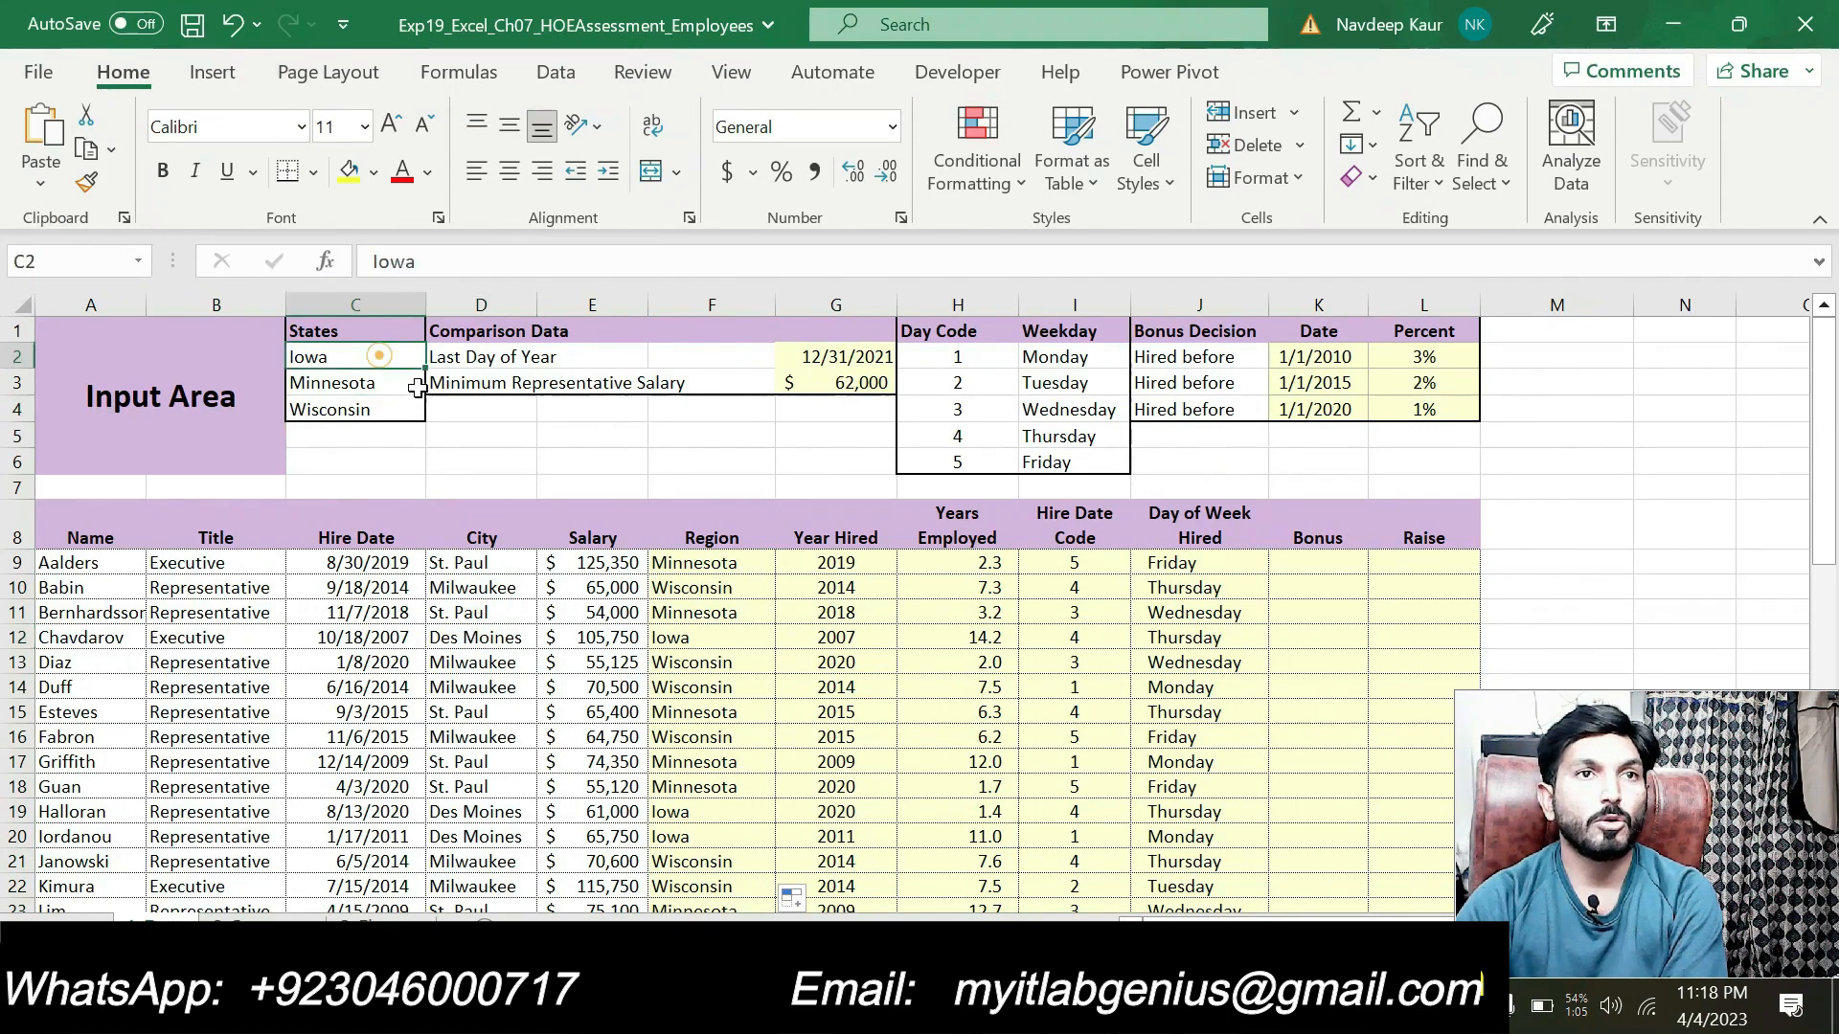
click(669, 570)
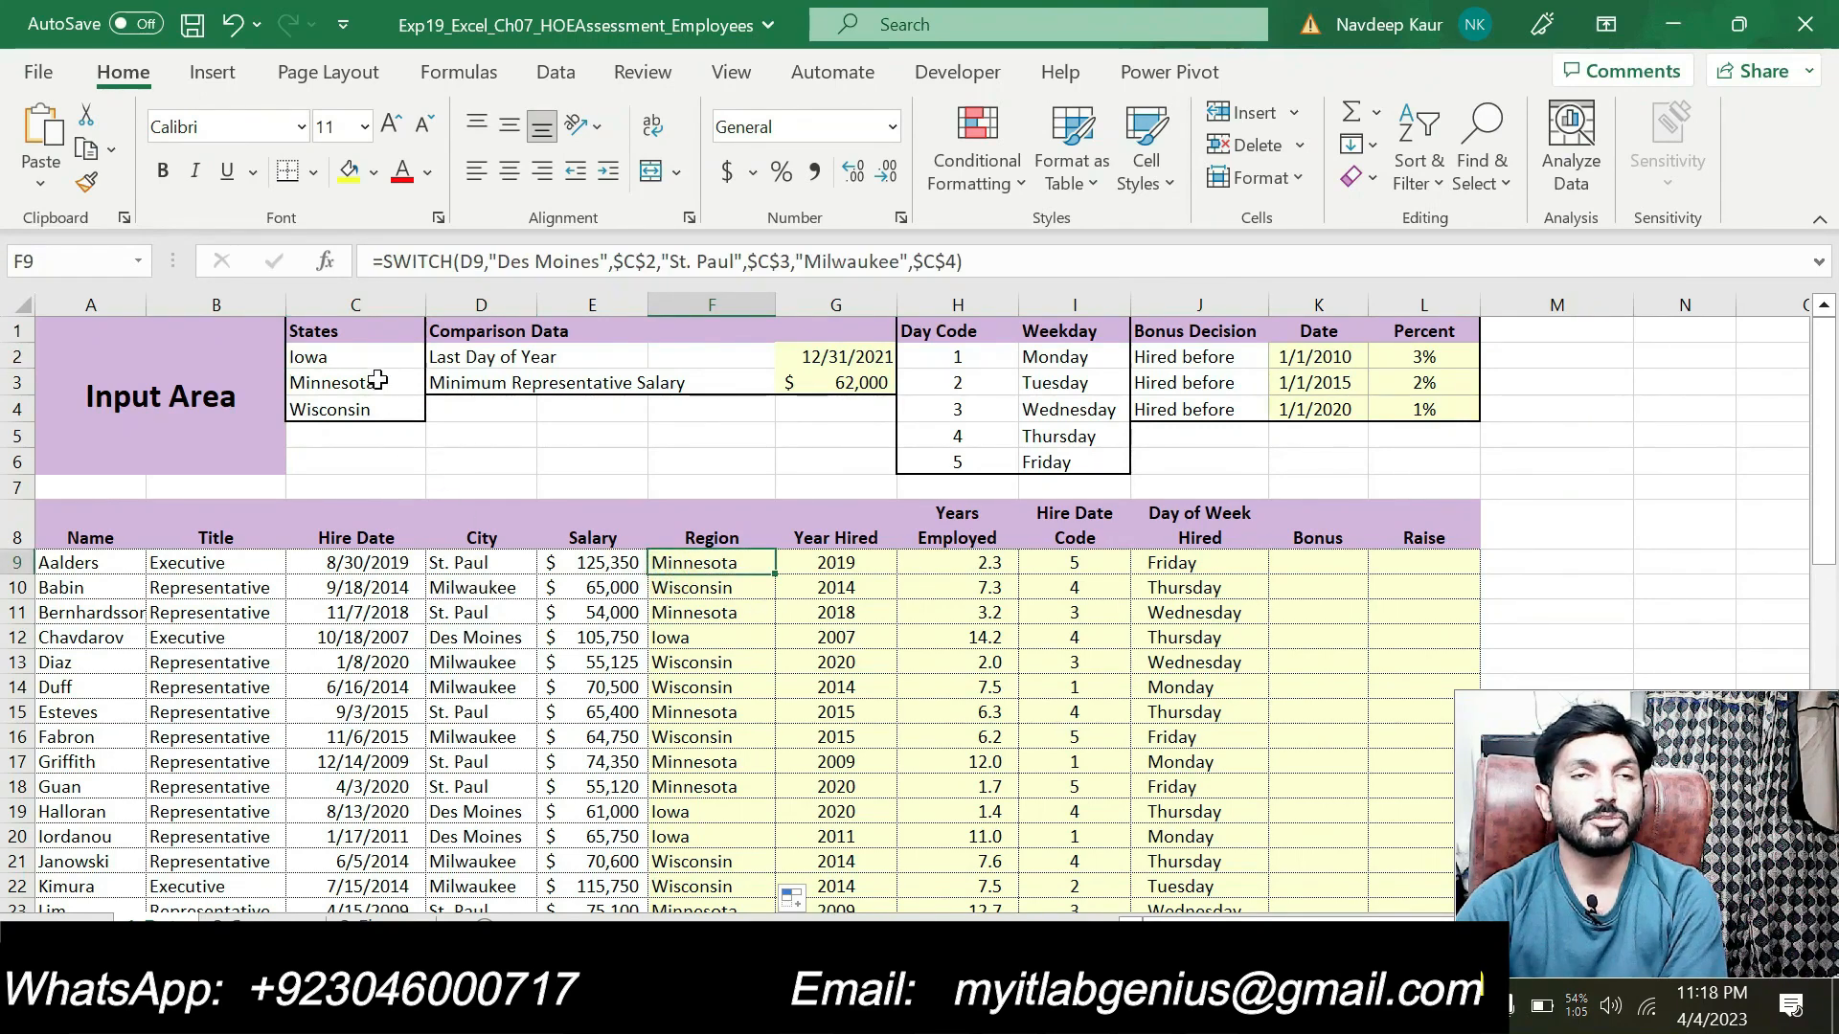
key(alt+Tab)
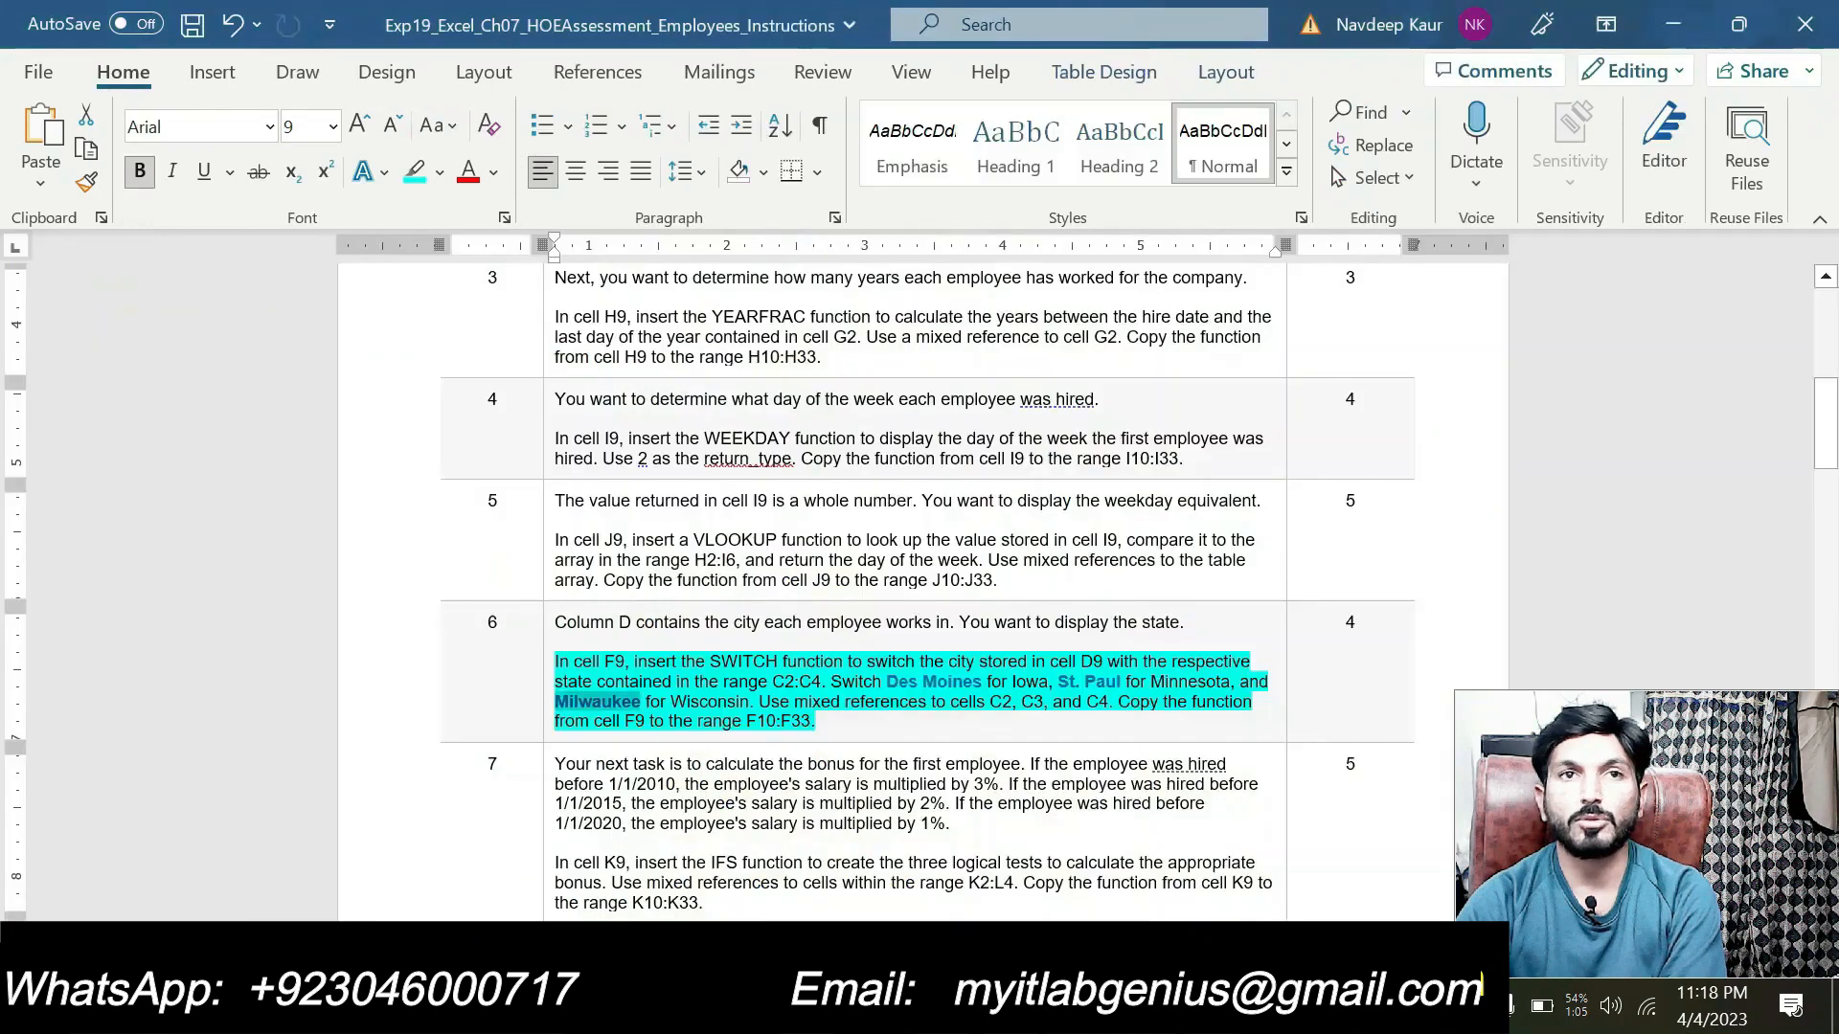
Remove the turquoise highlight from the SWITCH paragraph of instruction 6.
drag(817, 722, 574, 663)
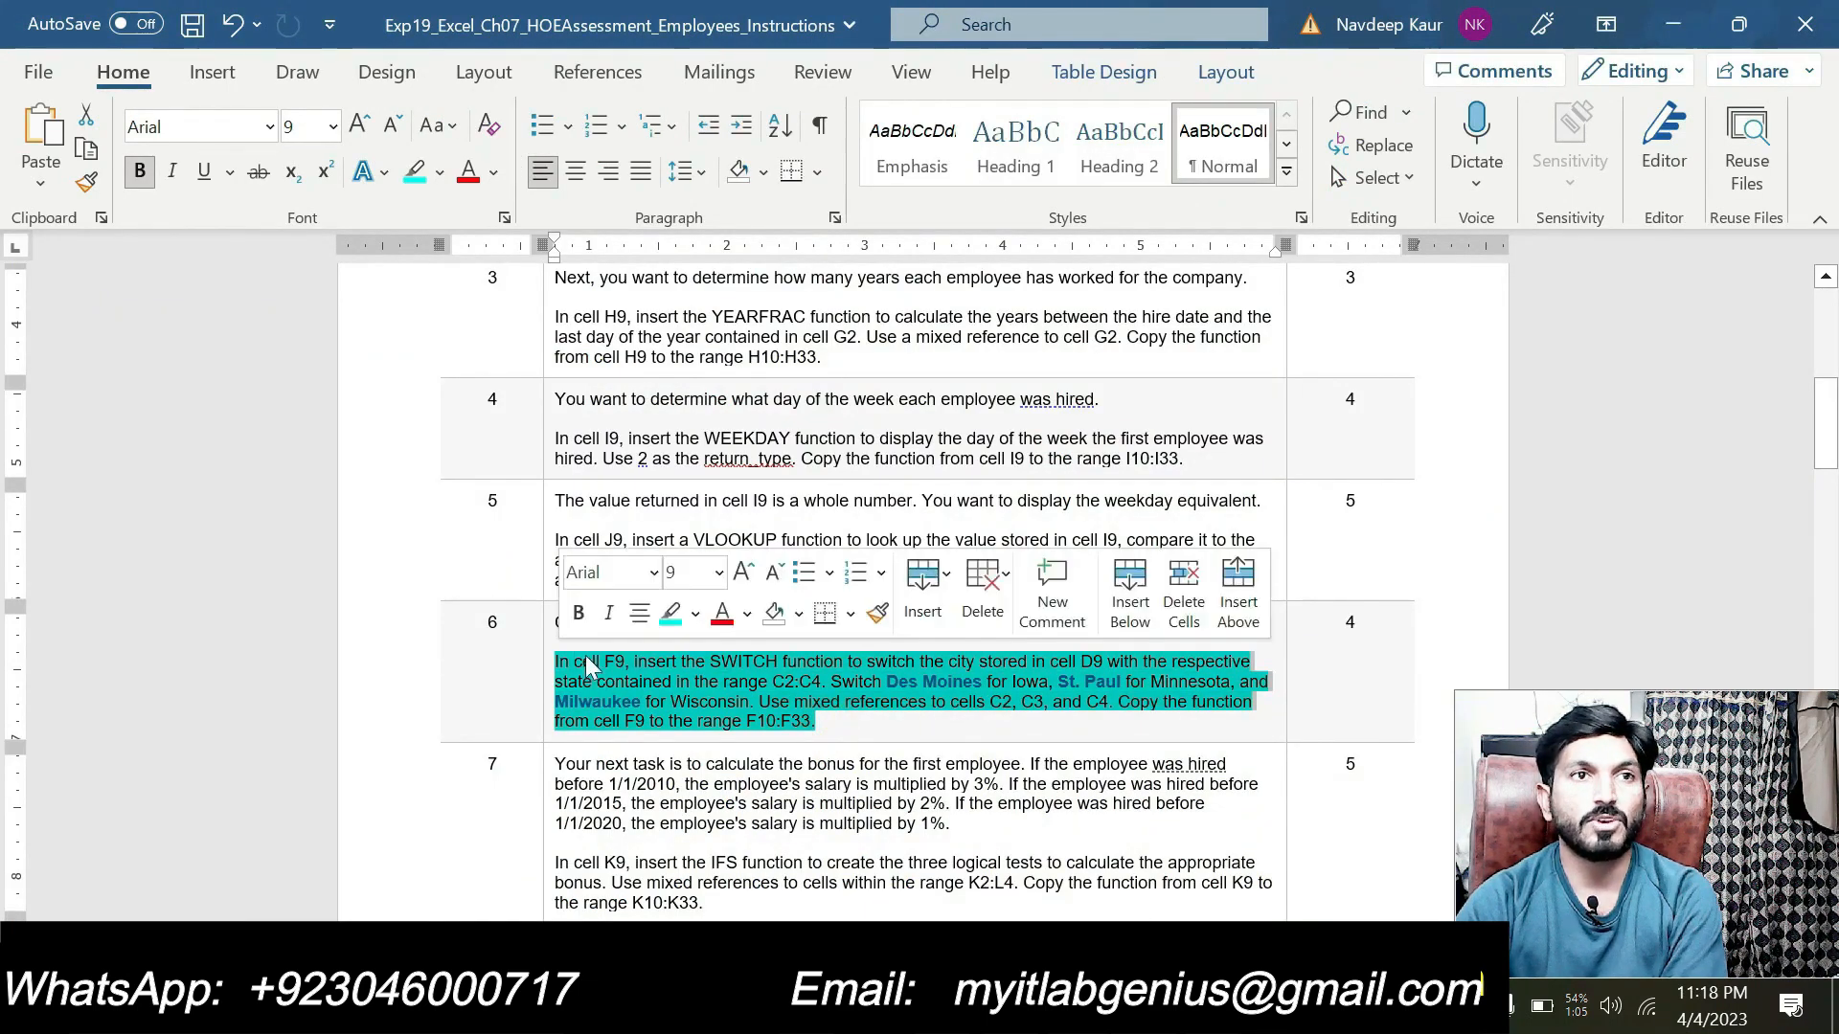
click(660, 620)
scroll(661, 620, down, 1)
scroll(660, 620, down, 2)
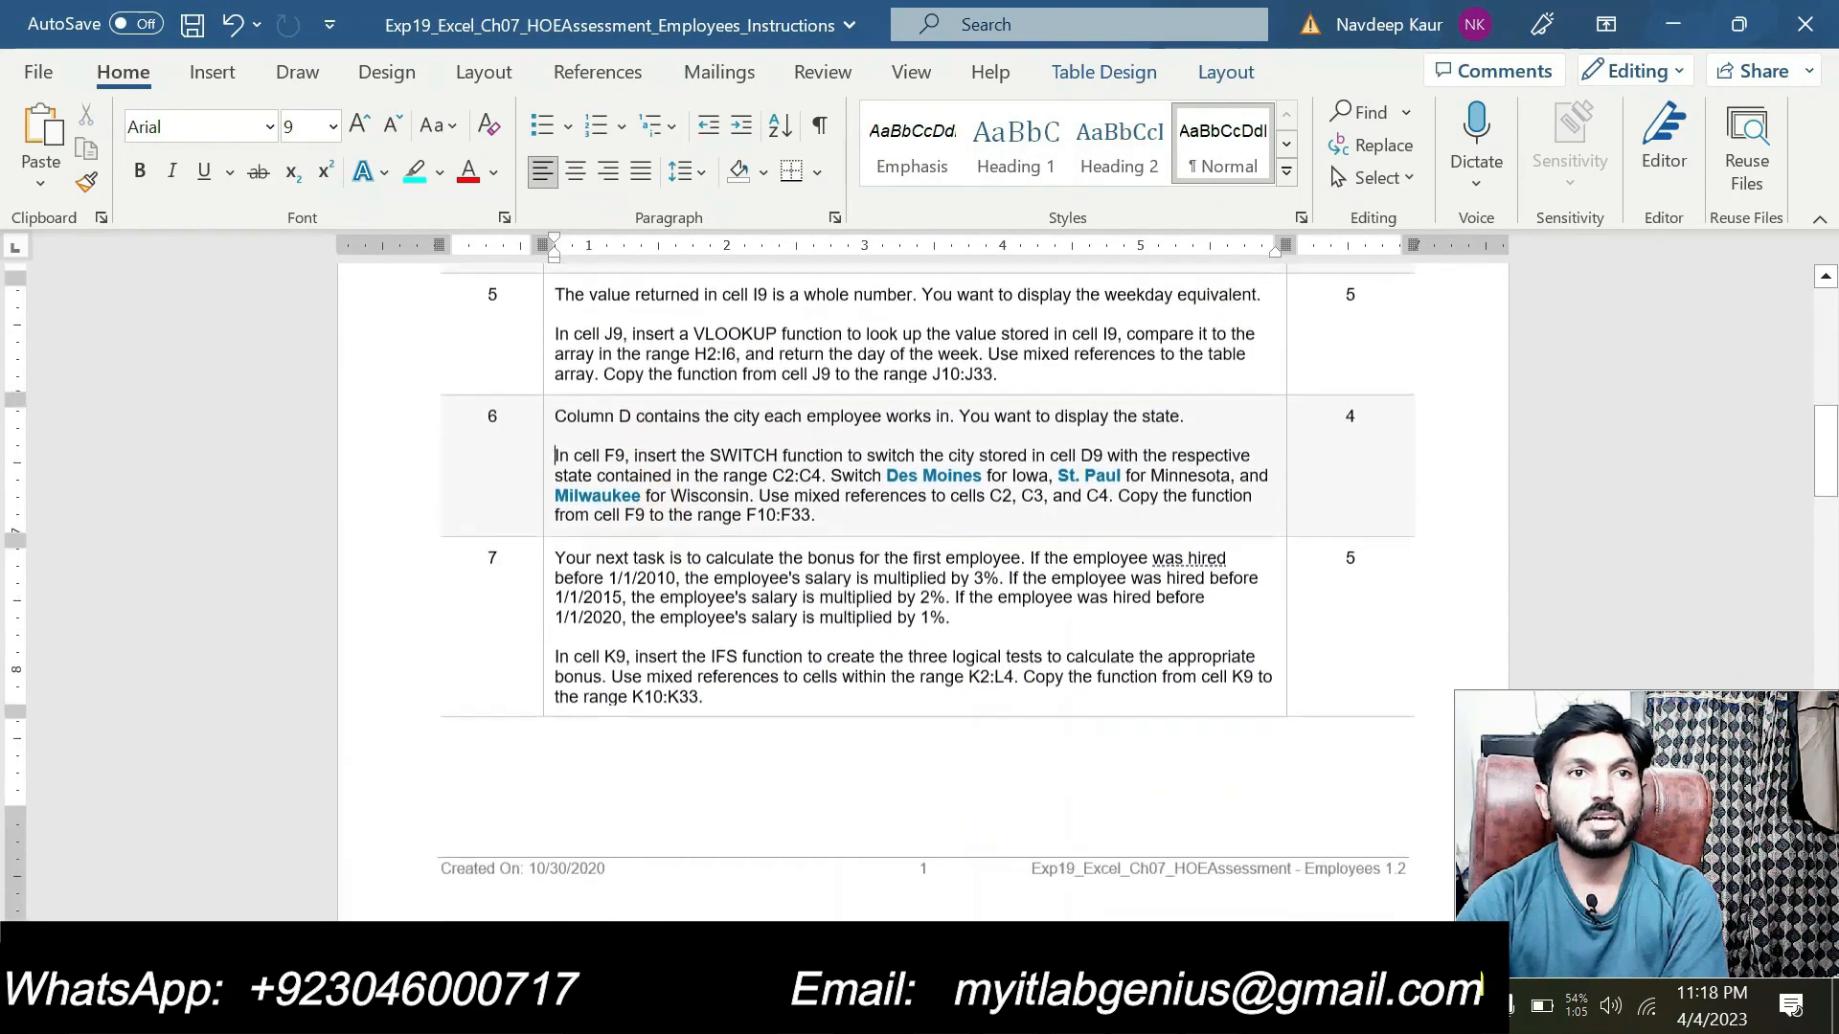
Highlight the K9 IFS paragraph of instruction 7 in turquoise and dismiss the Editor pane.
drag(716, 696, 554, 657)
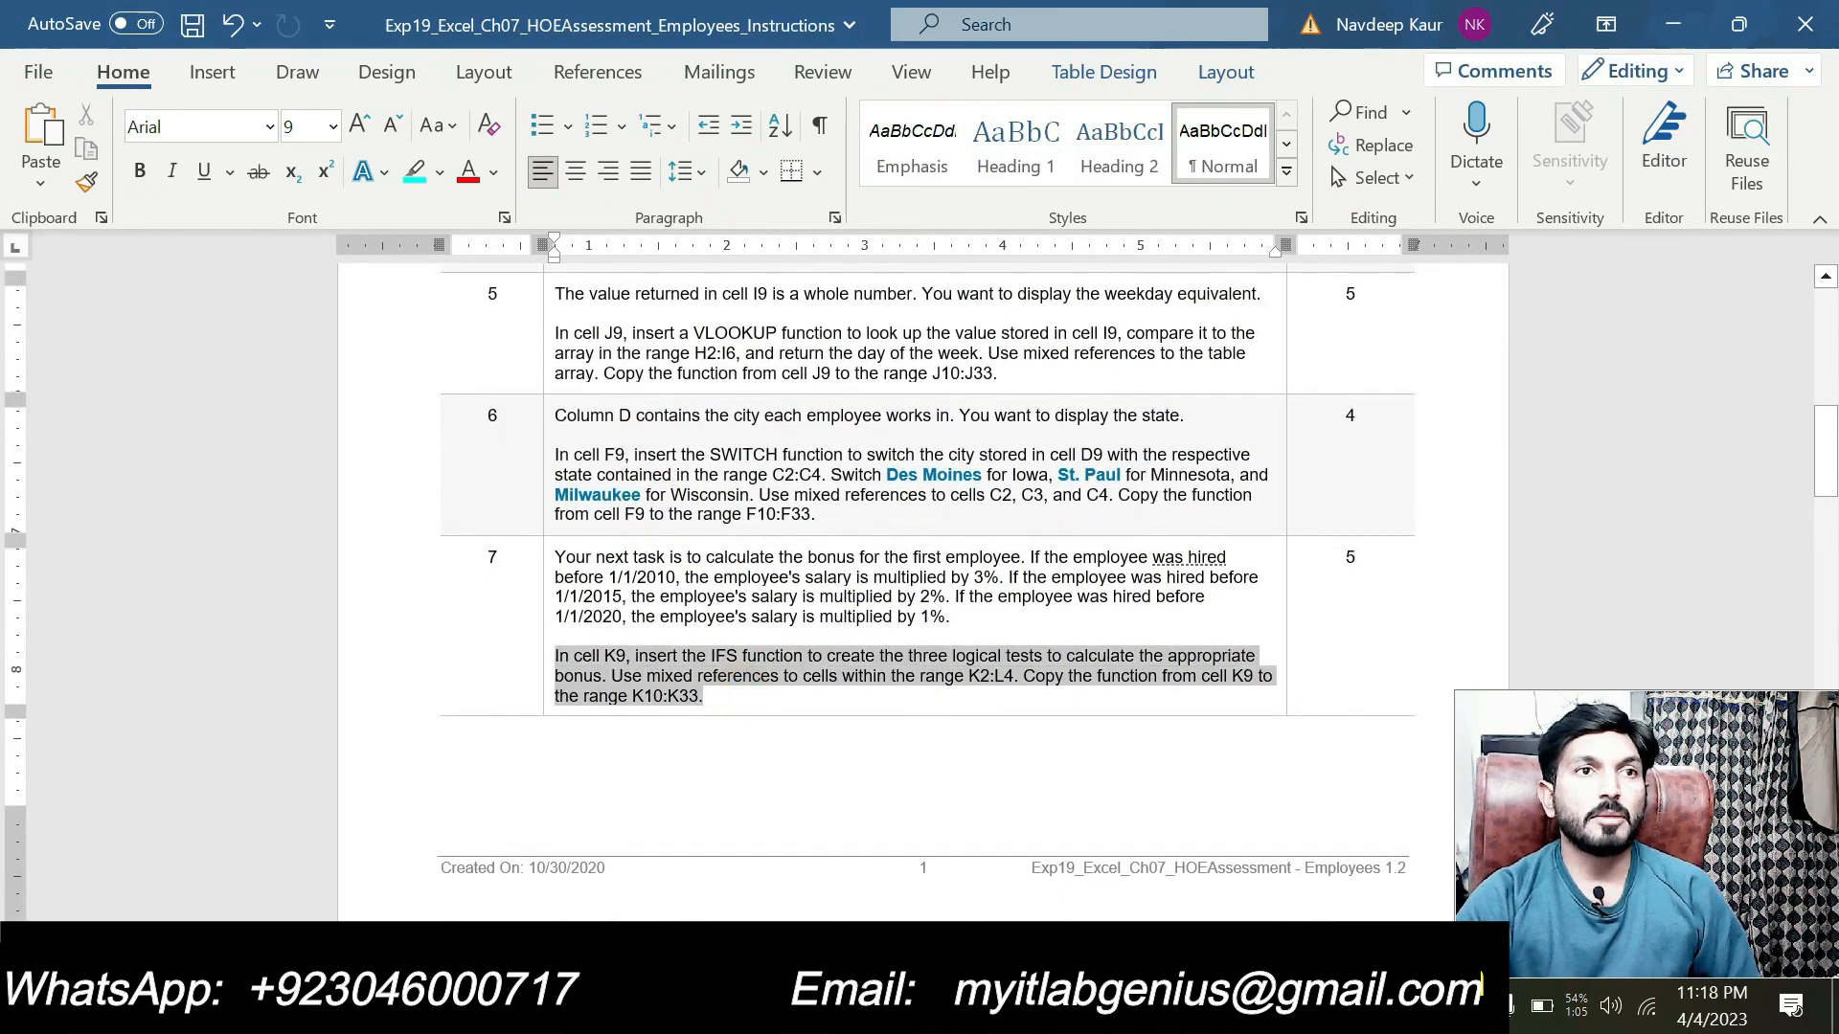
click(686, 621)
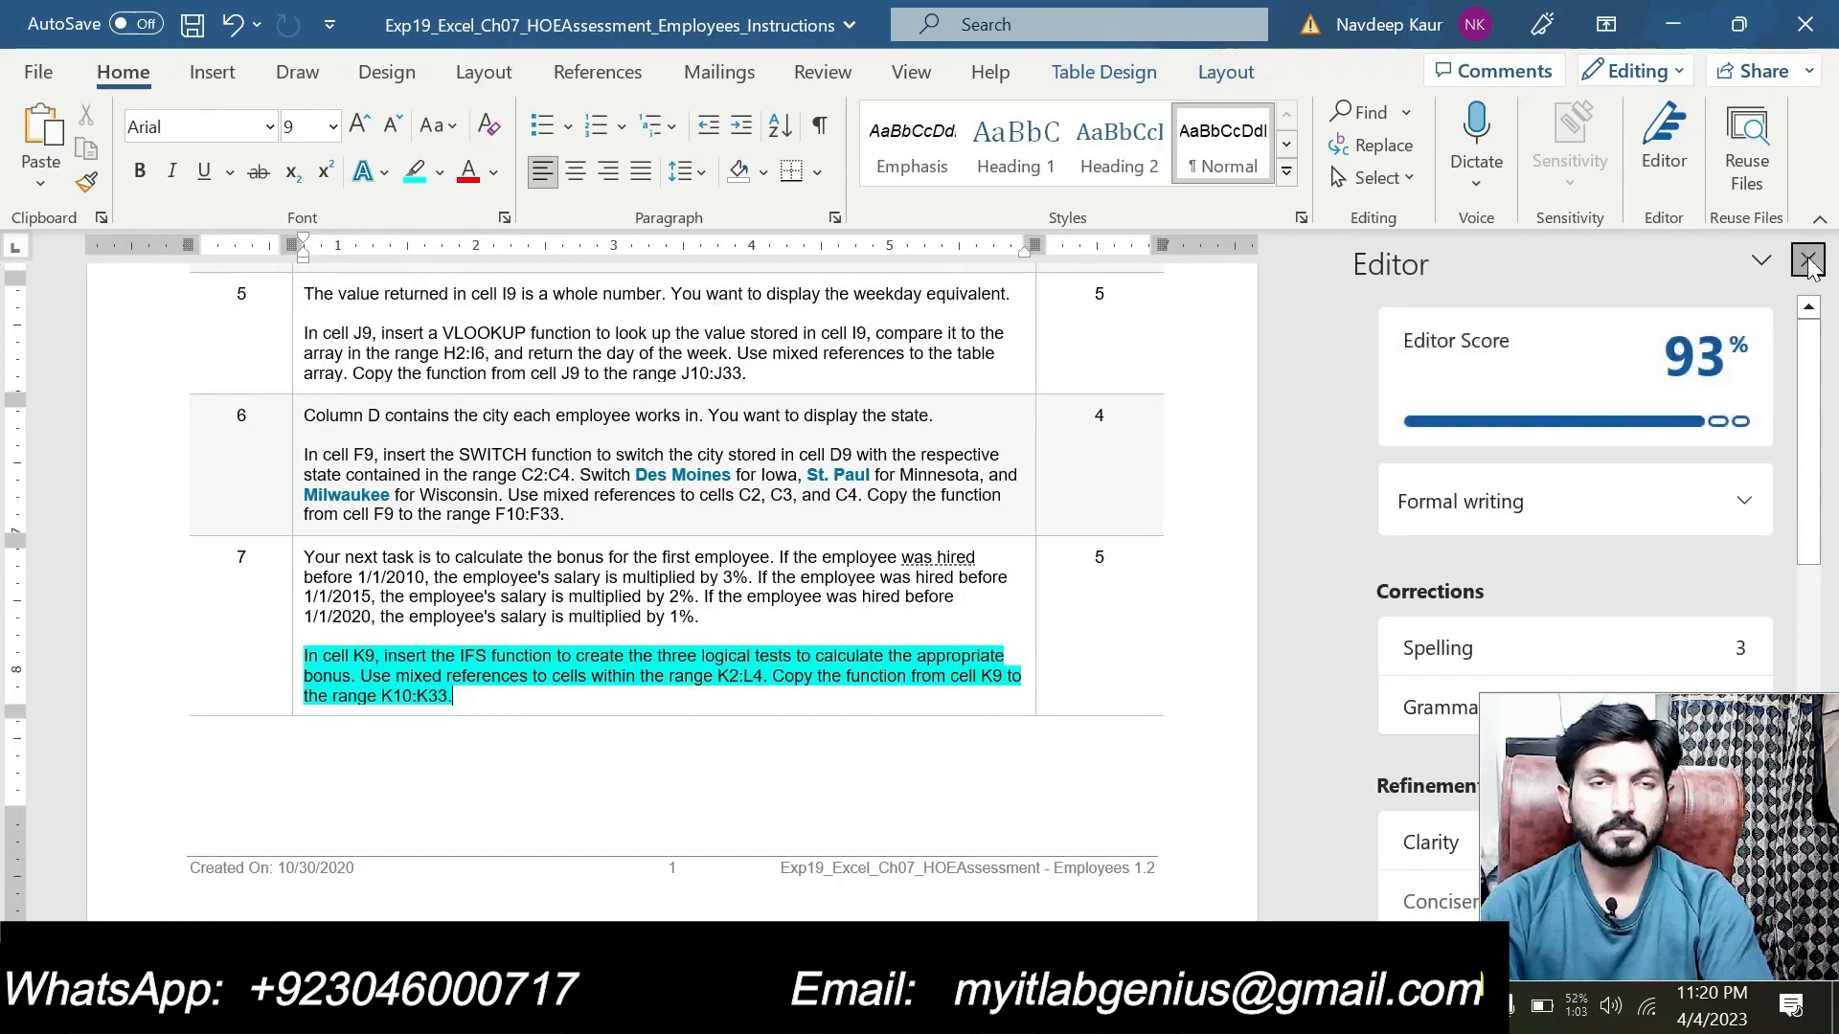
click(1807, 256)
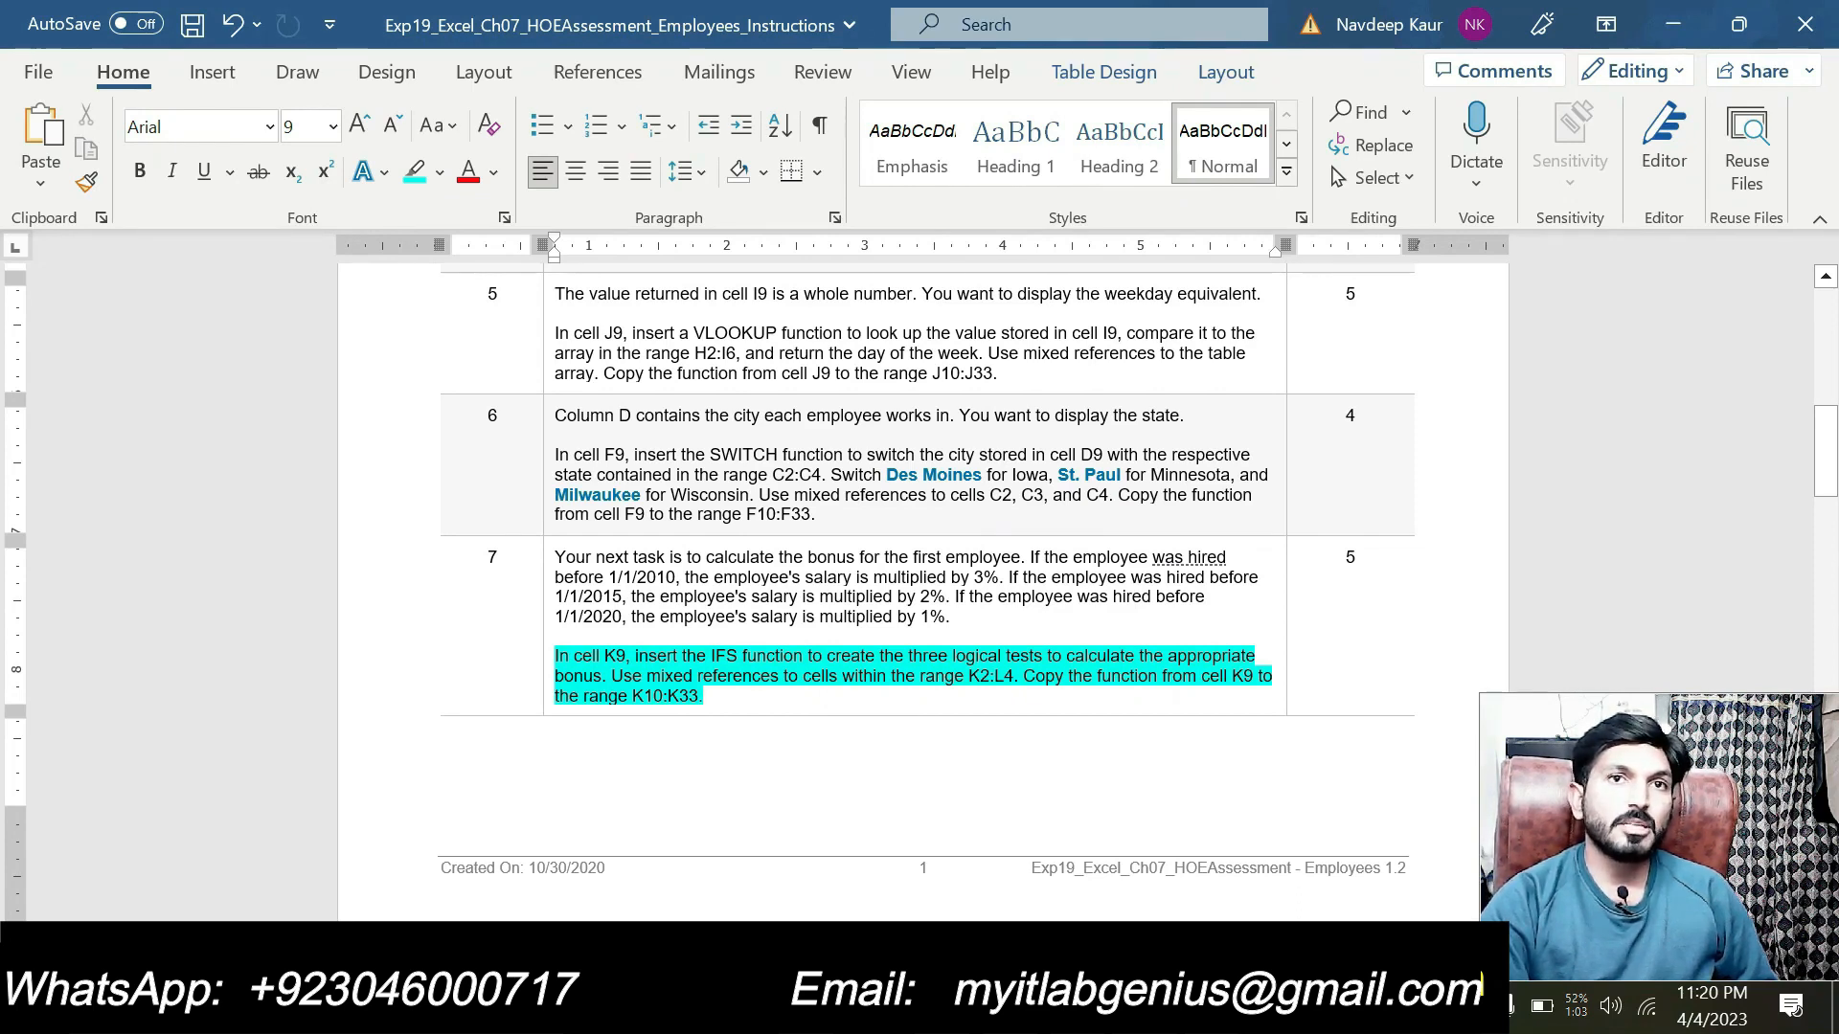
Read the three hire-date bonus conditions in instruction 7, switch to the Excel workbook and select Bonus cell K9.
drag(1007, 578, 713, 578)
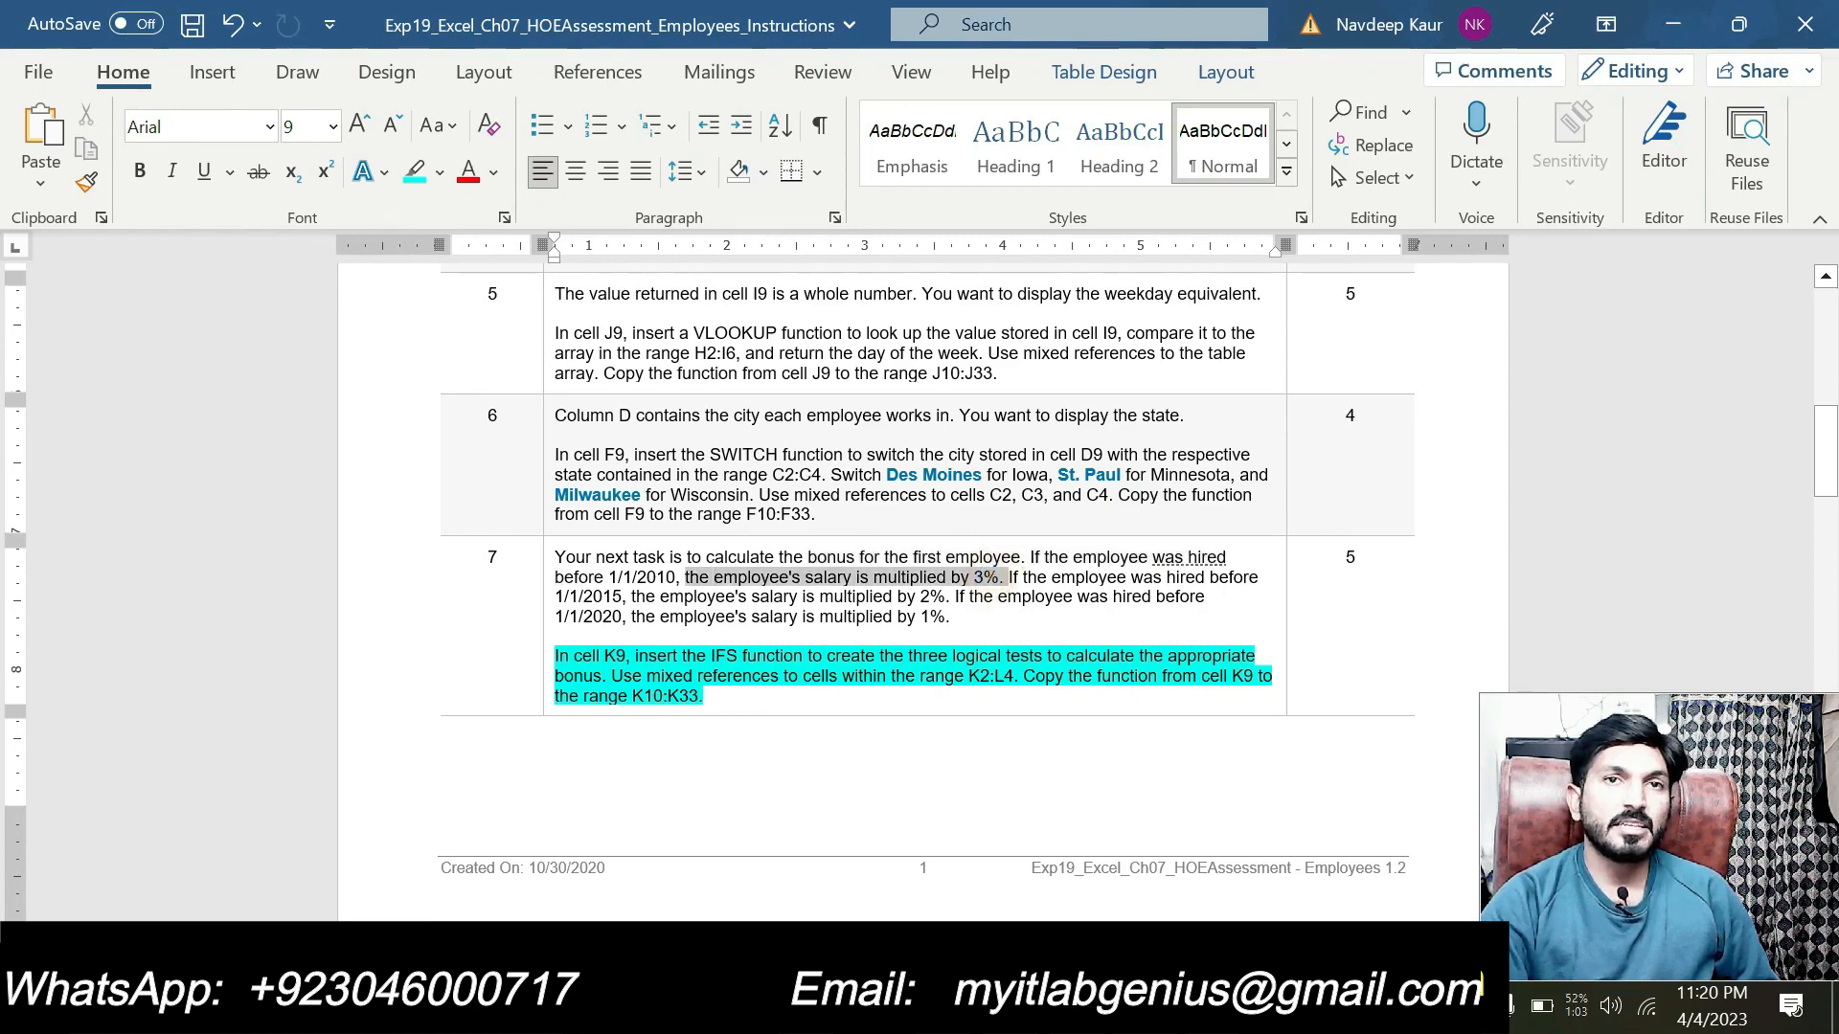
click(701, 589)
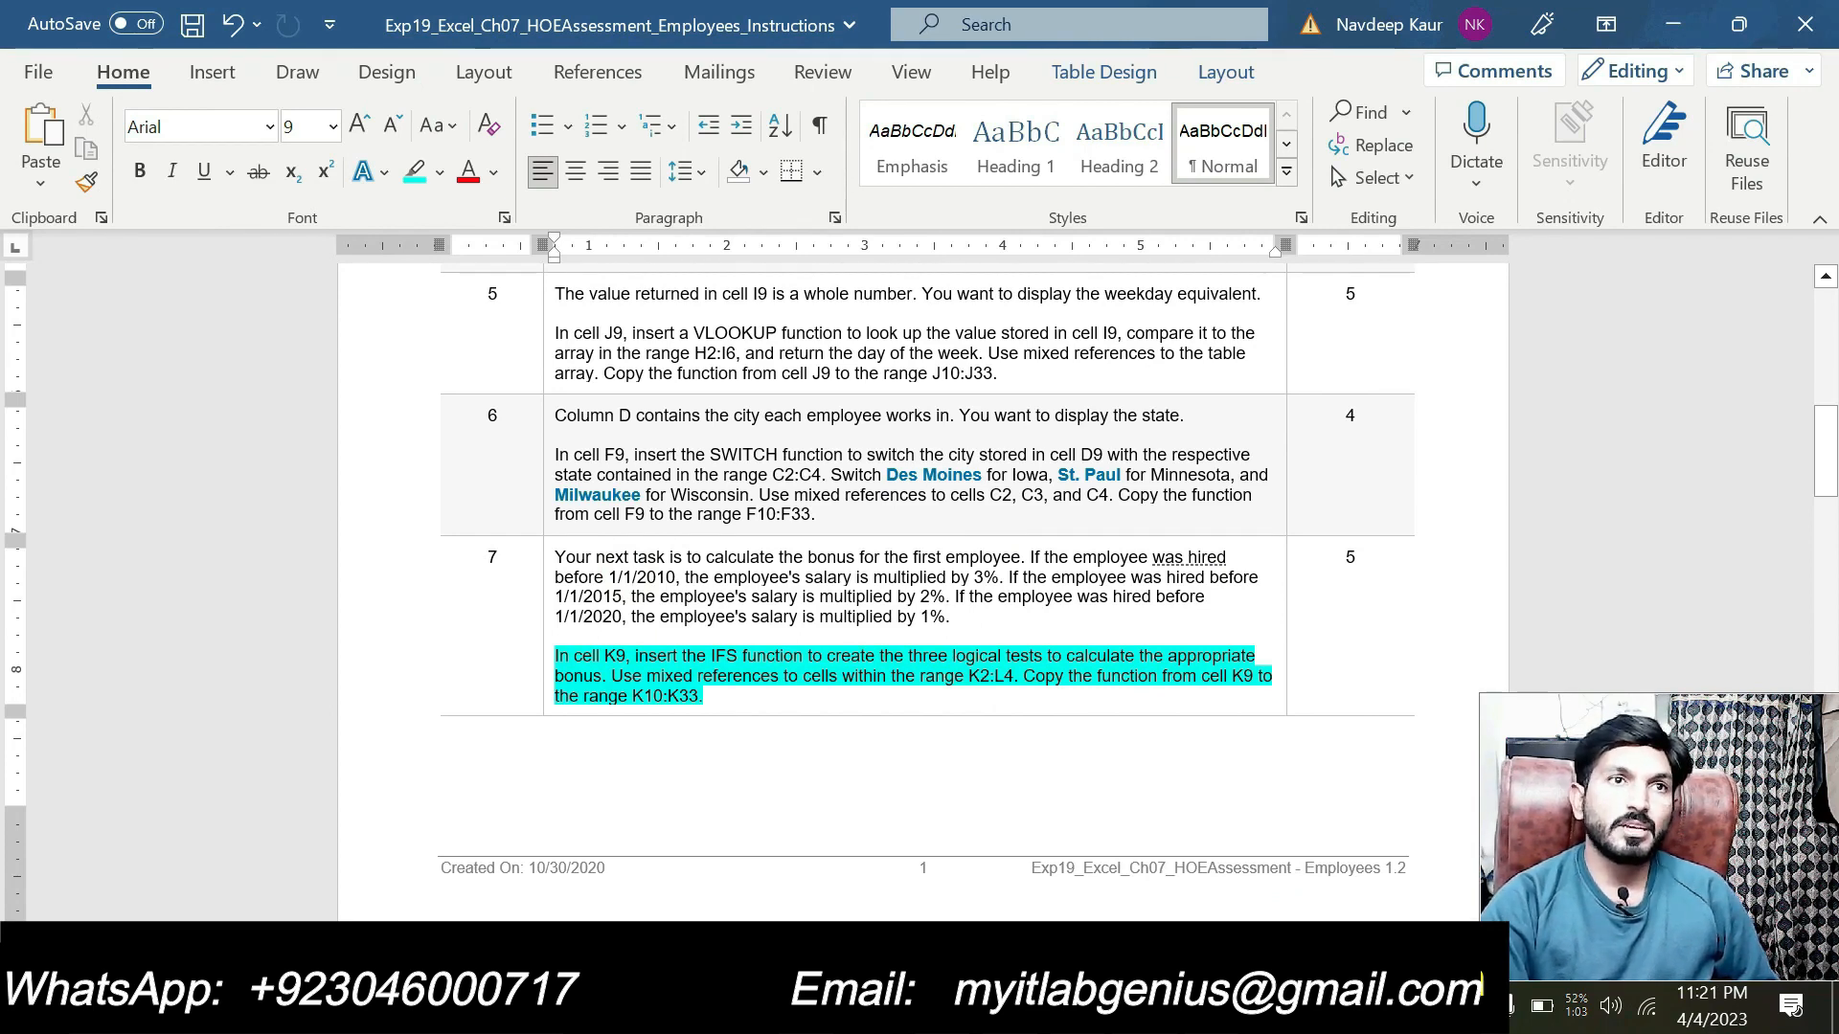
click(610, 598)
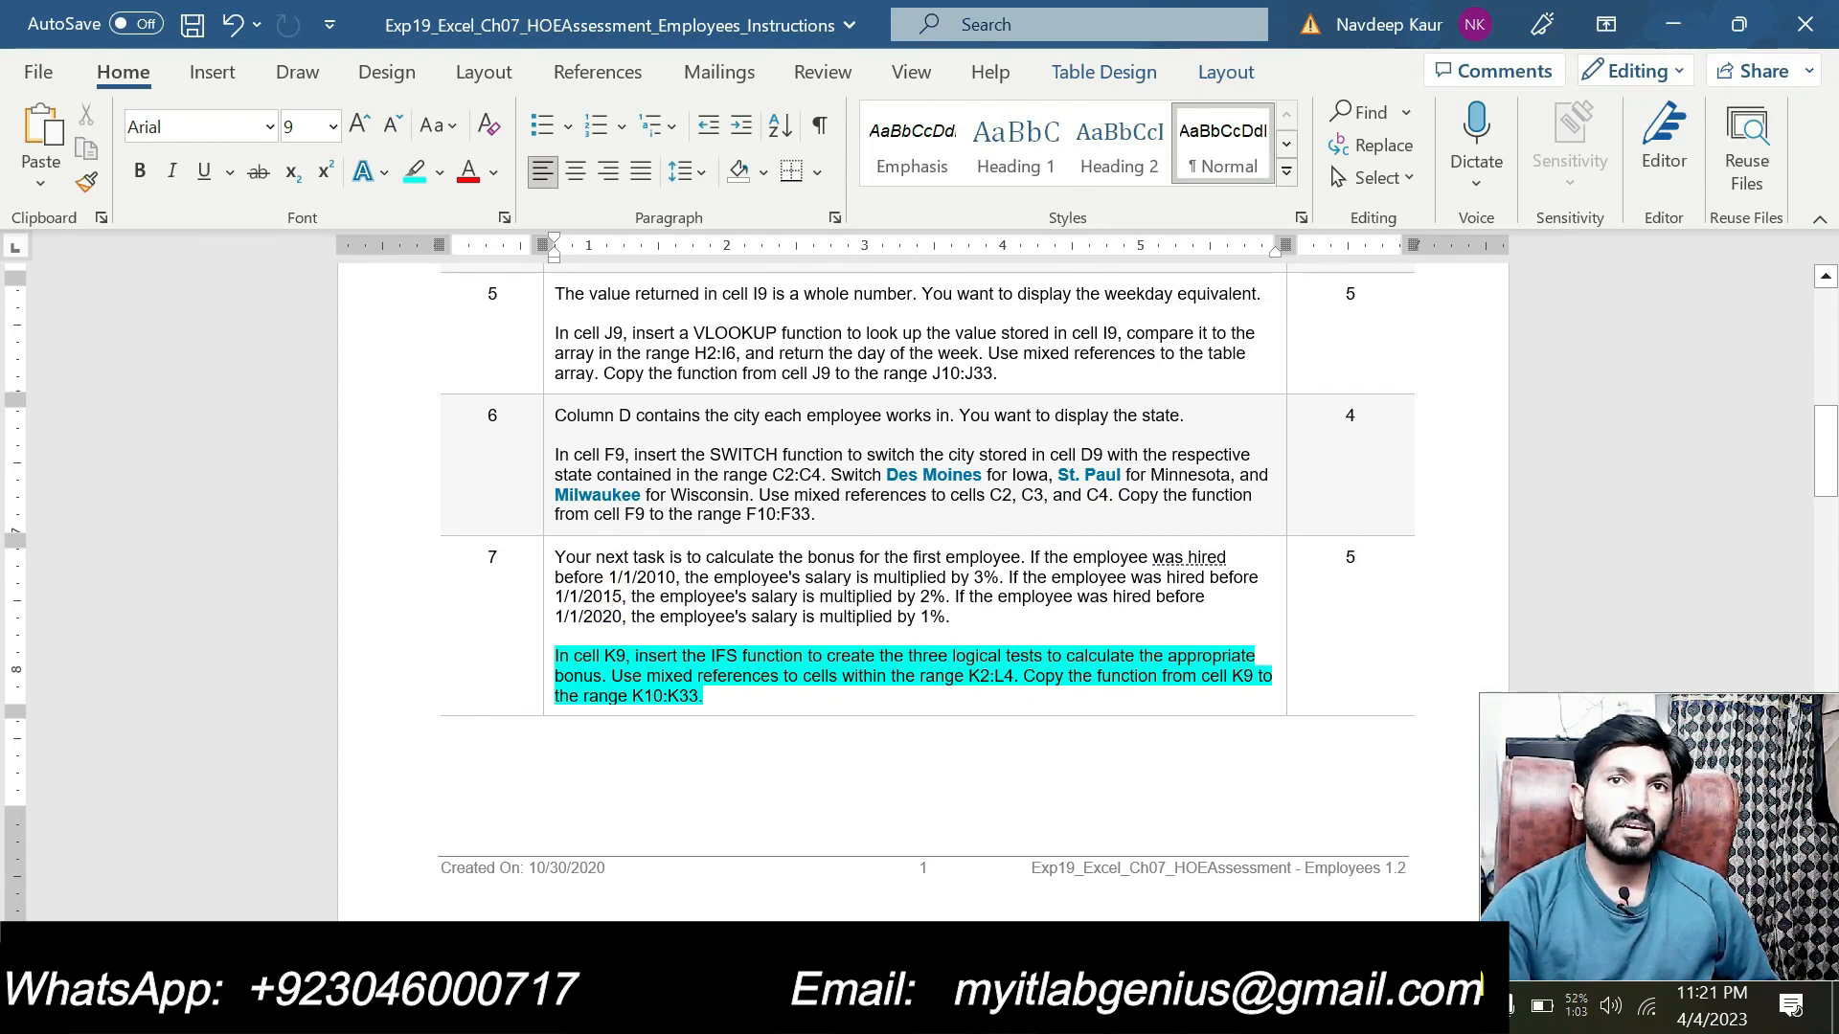
click(614, 617)
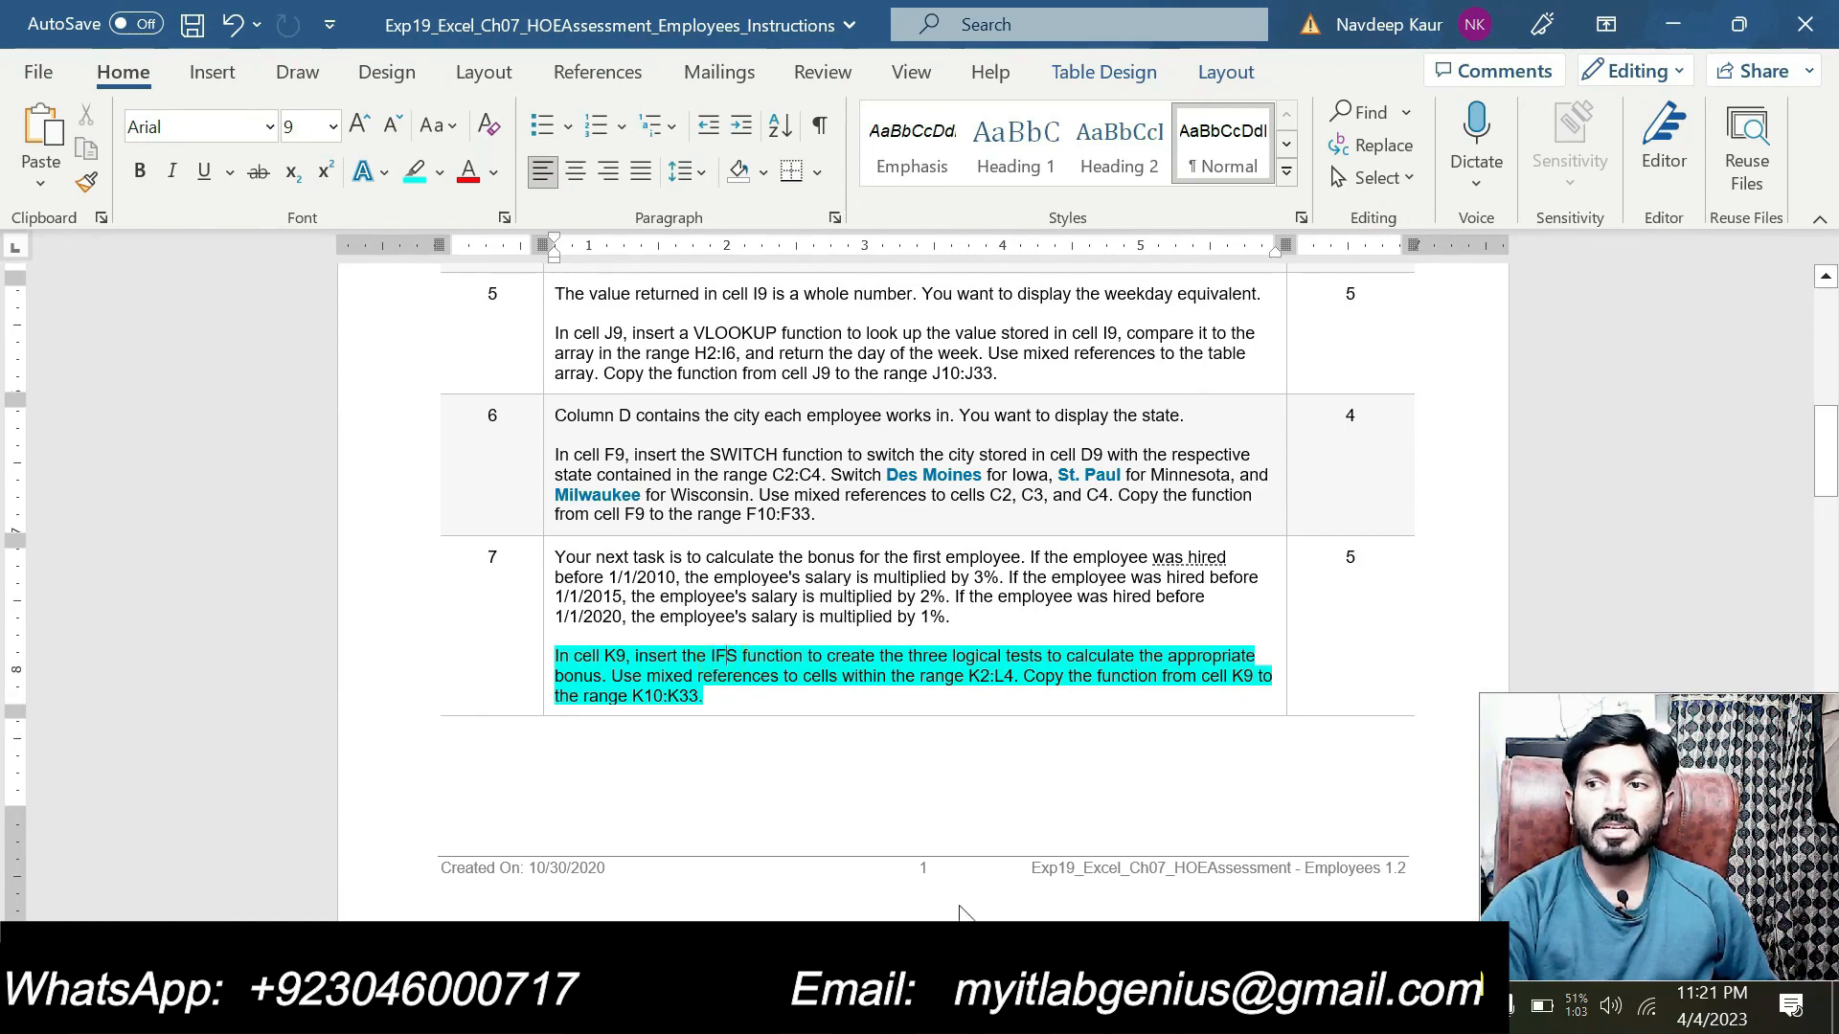
key(alt+Tab)
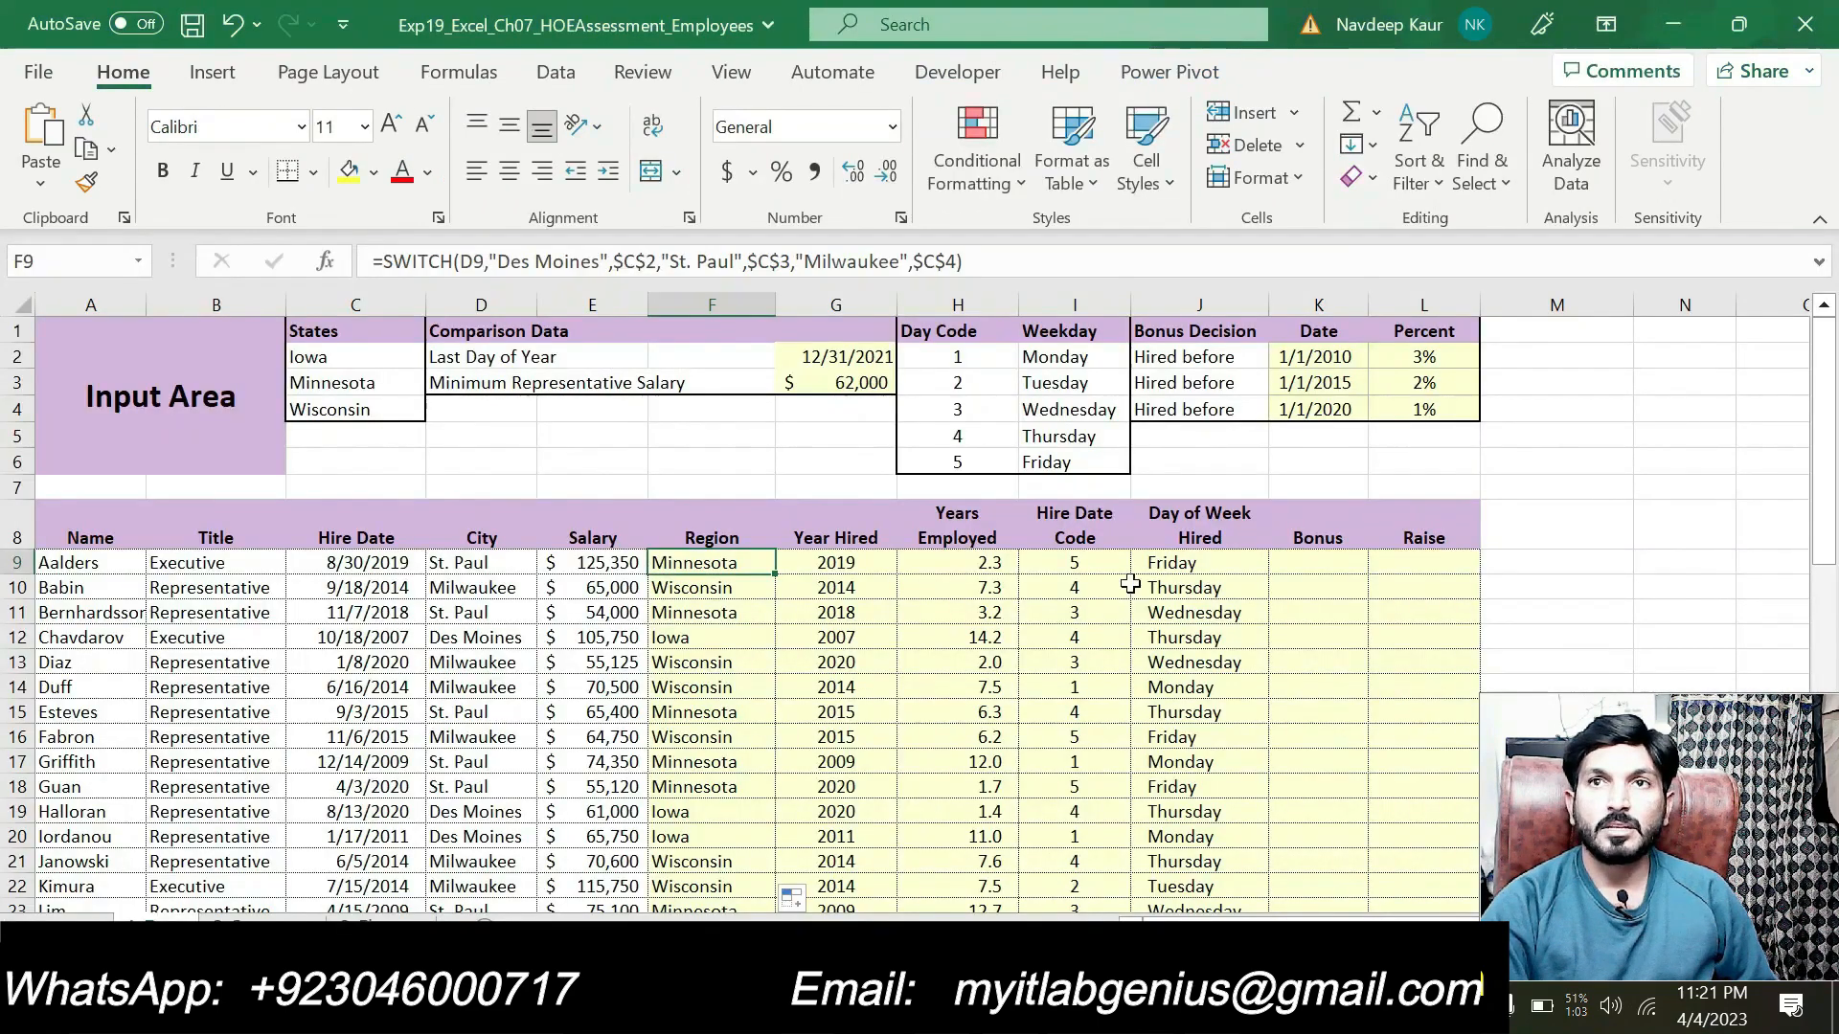
click(1283, 563)
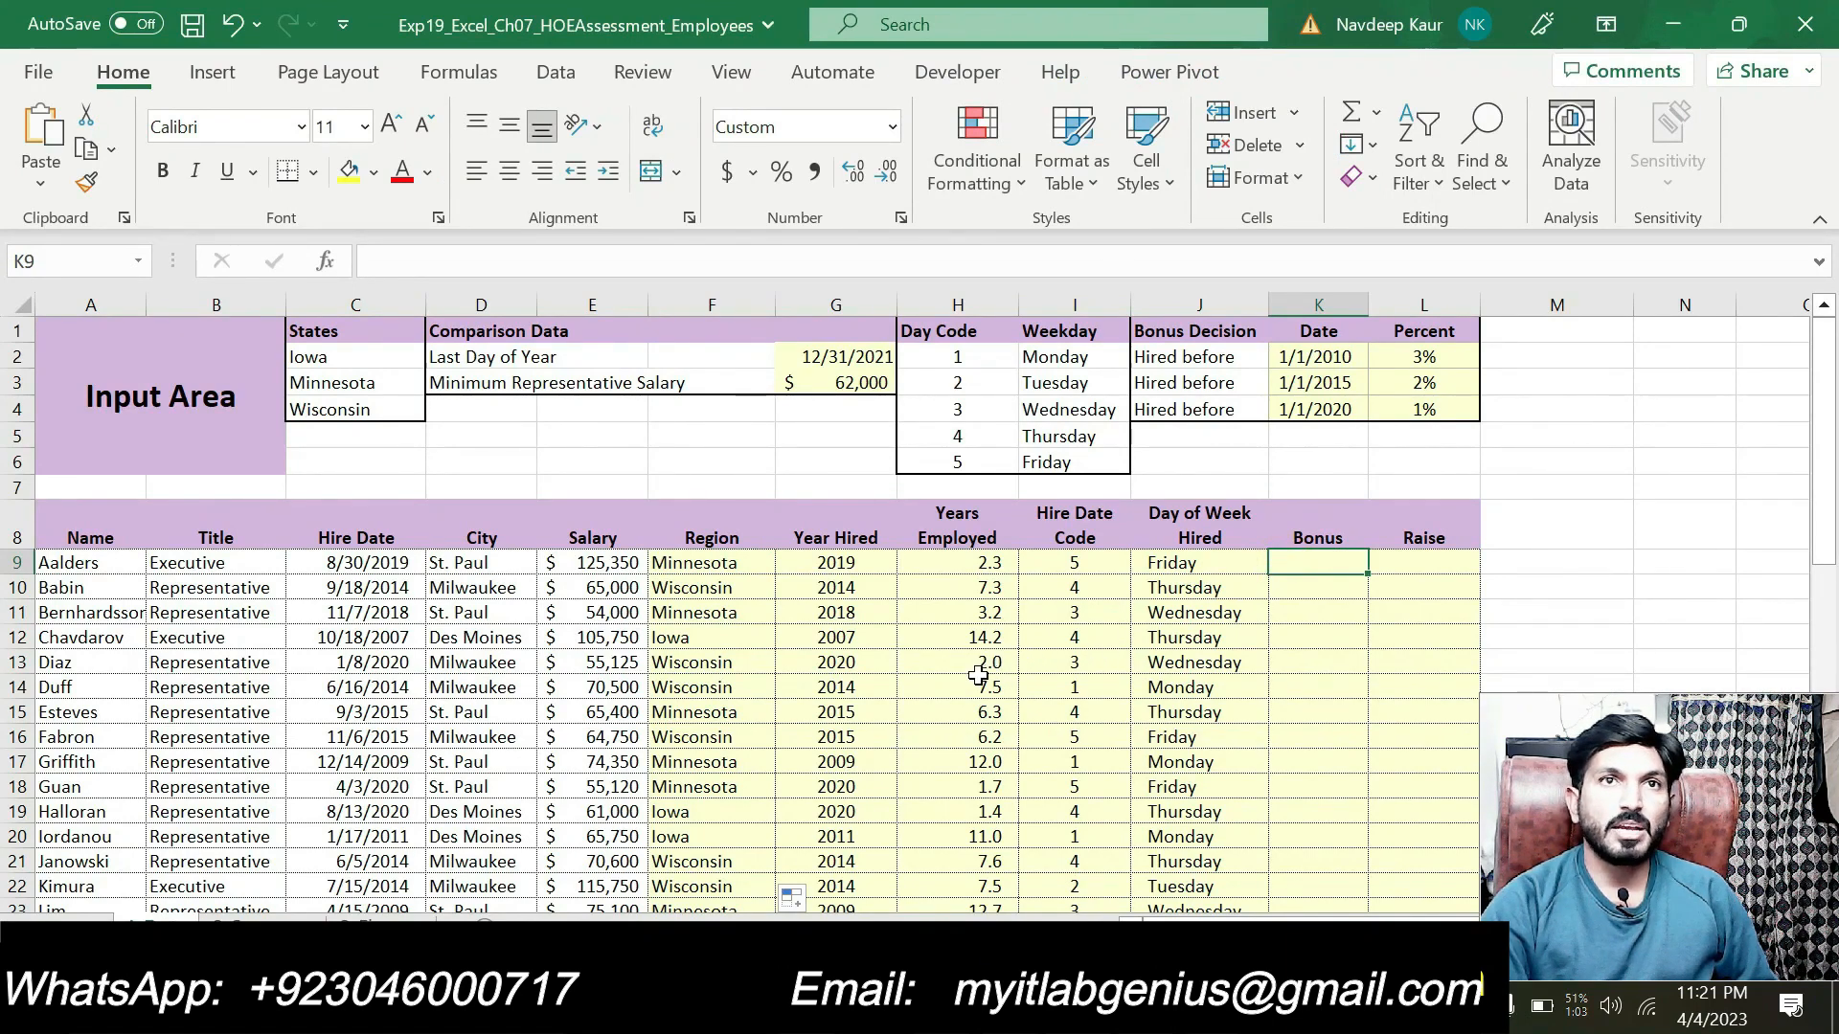
text(=)
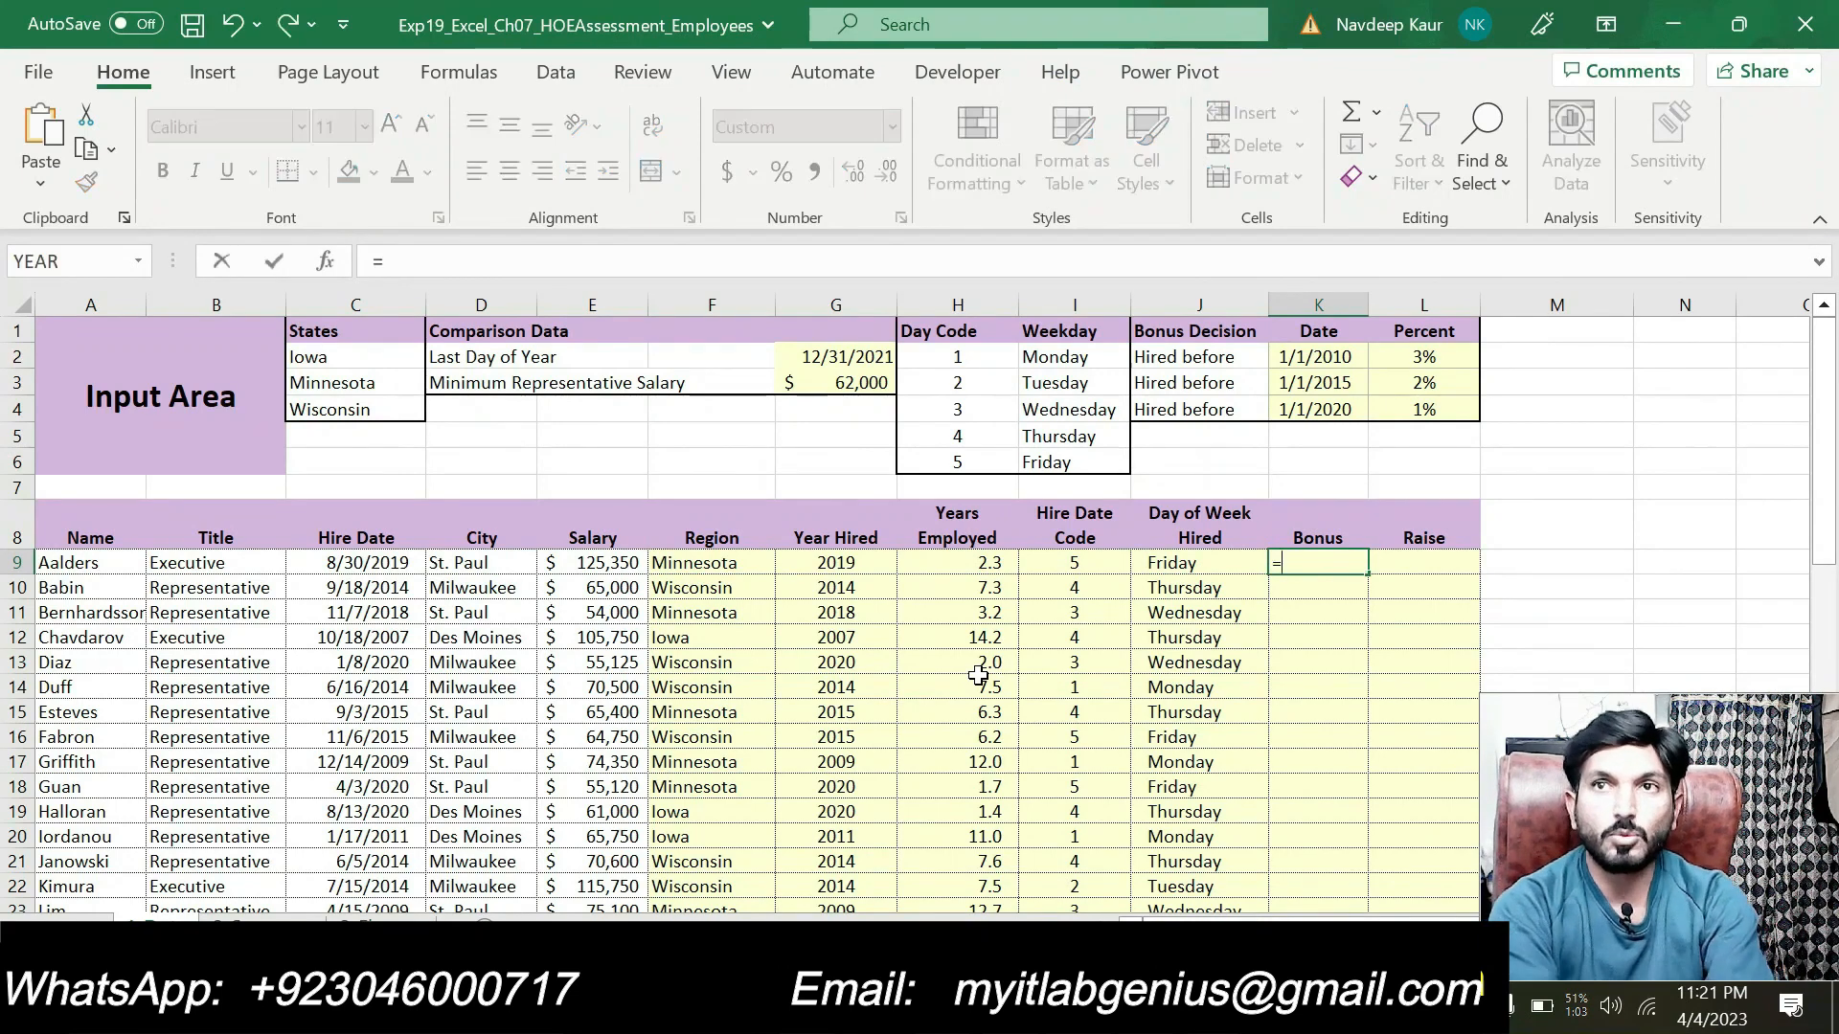
text(ifs)
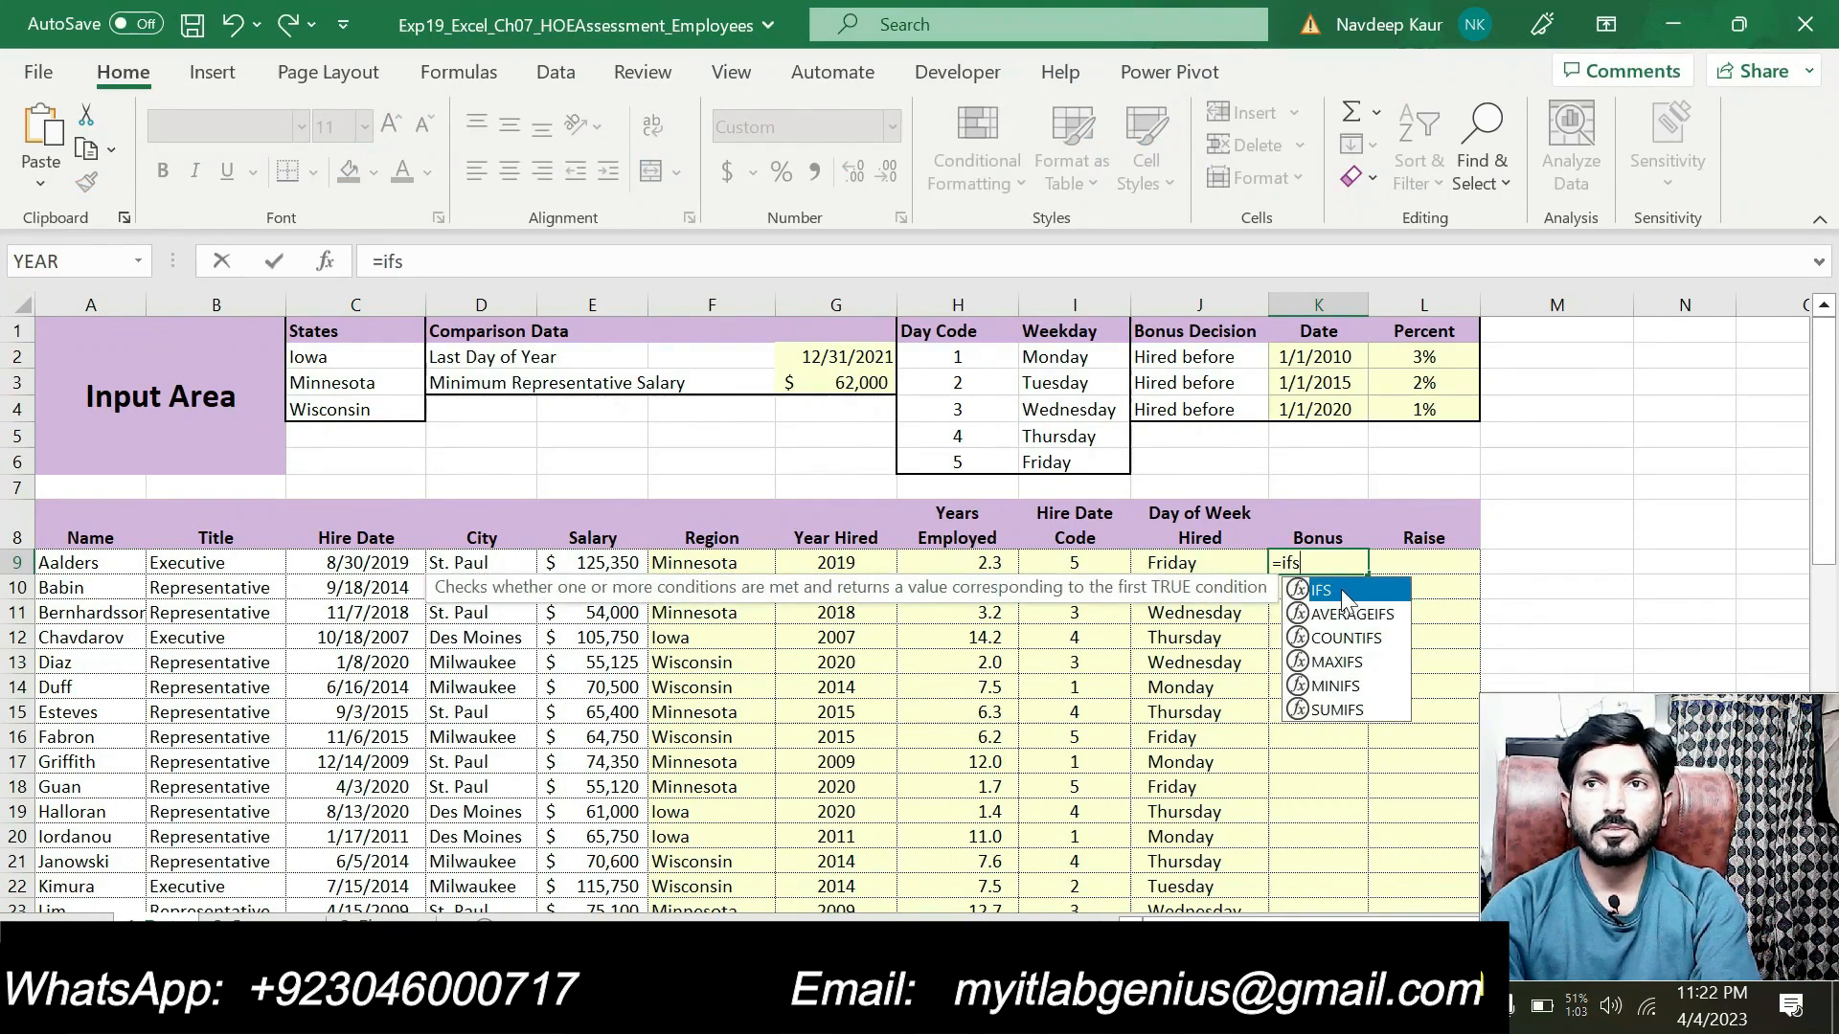
key(ctrl+Return)
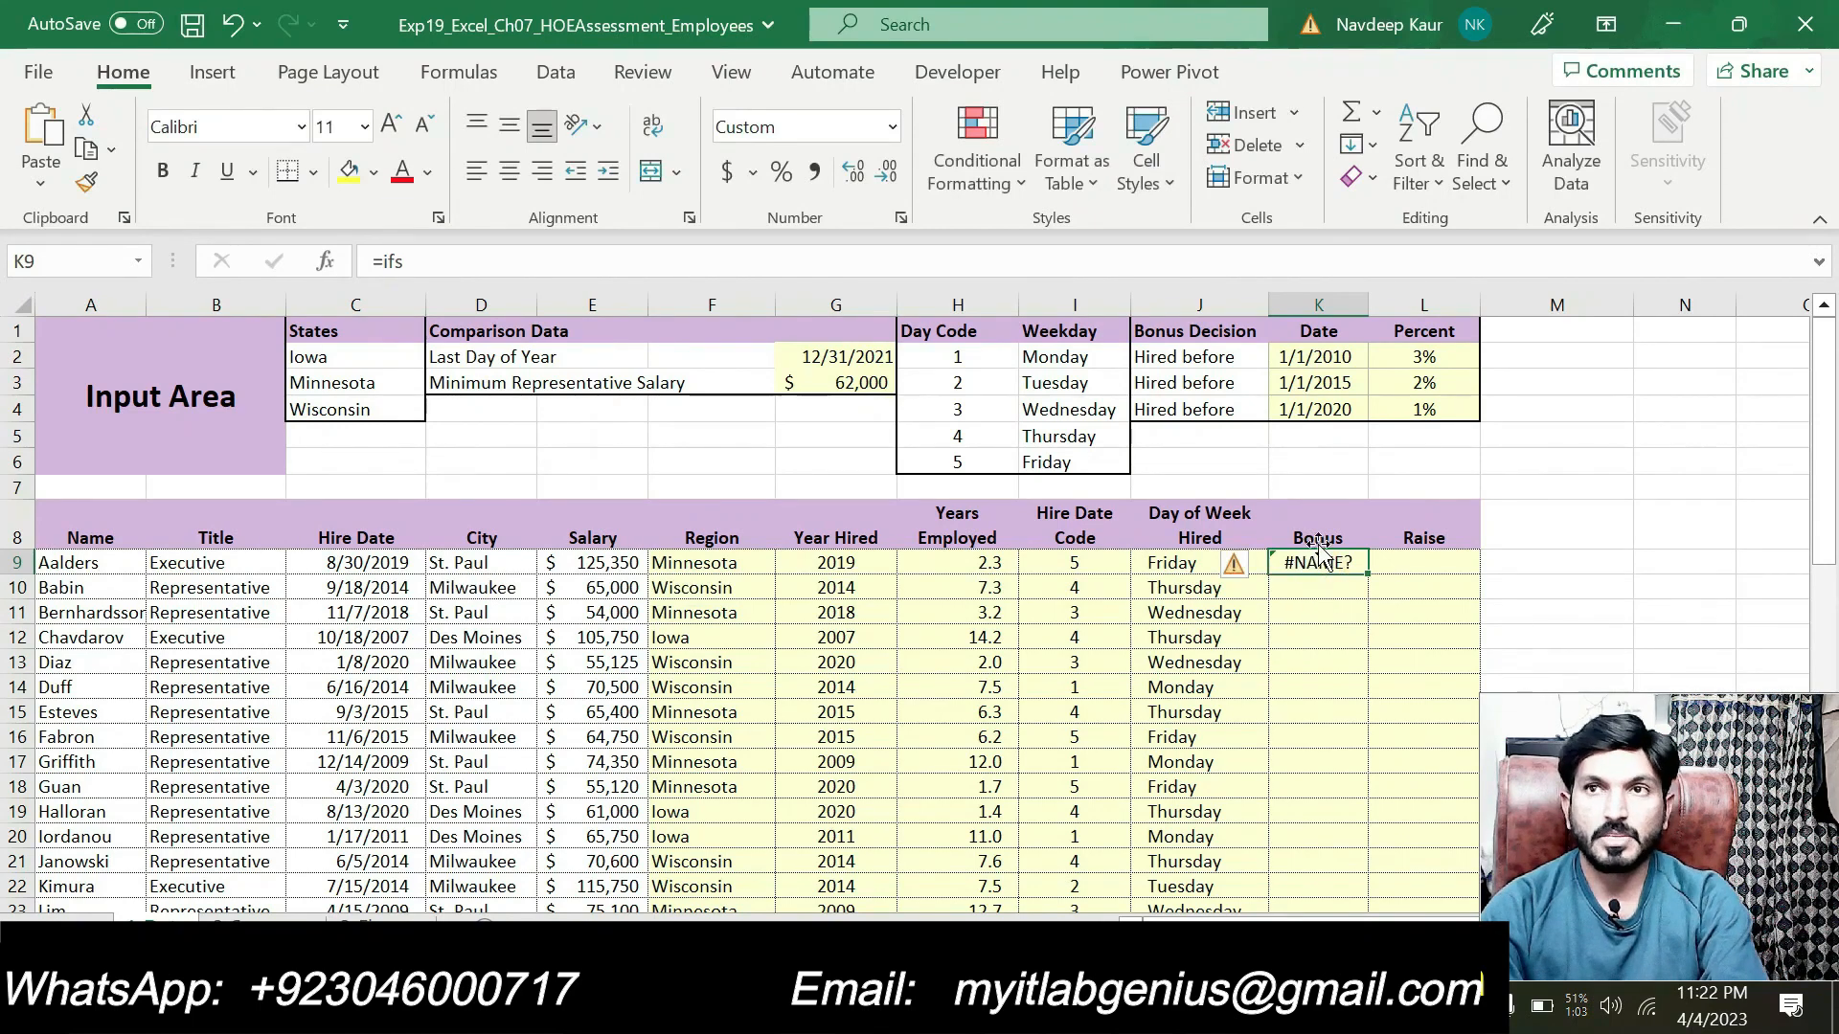
key(Delete)
Start an IFS function in K9 and open its function arguments, keeping the Hire Date and Salary columns uncovered.
text(=ifs)
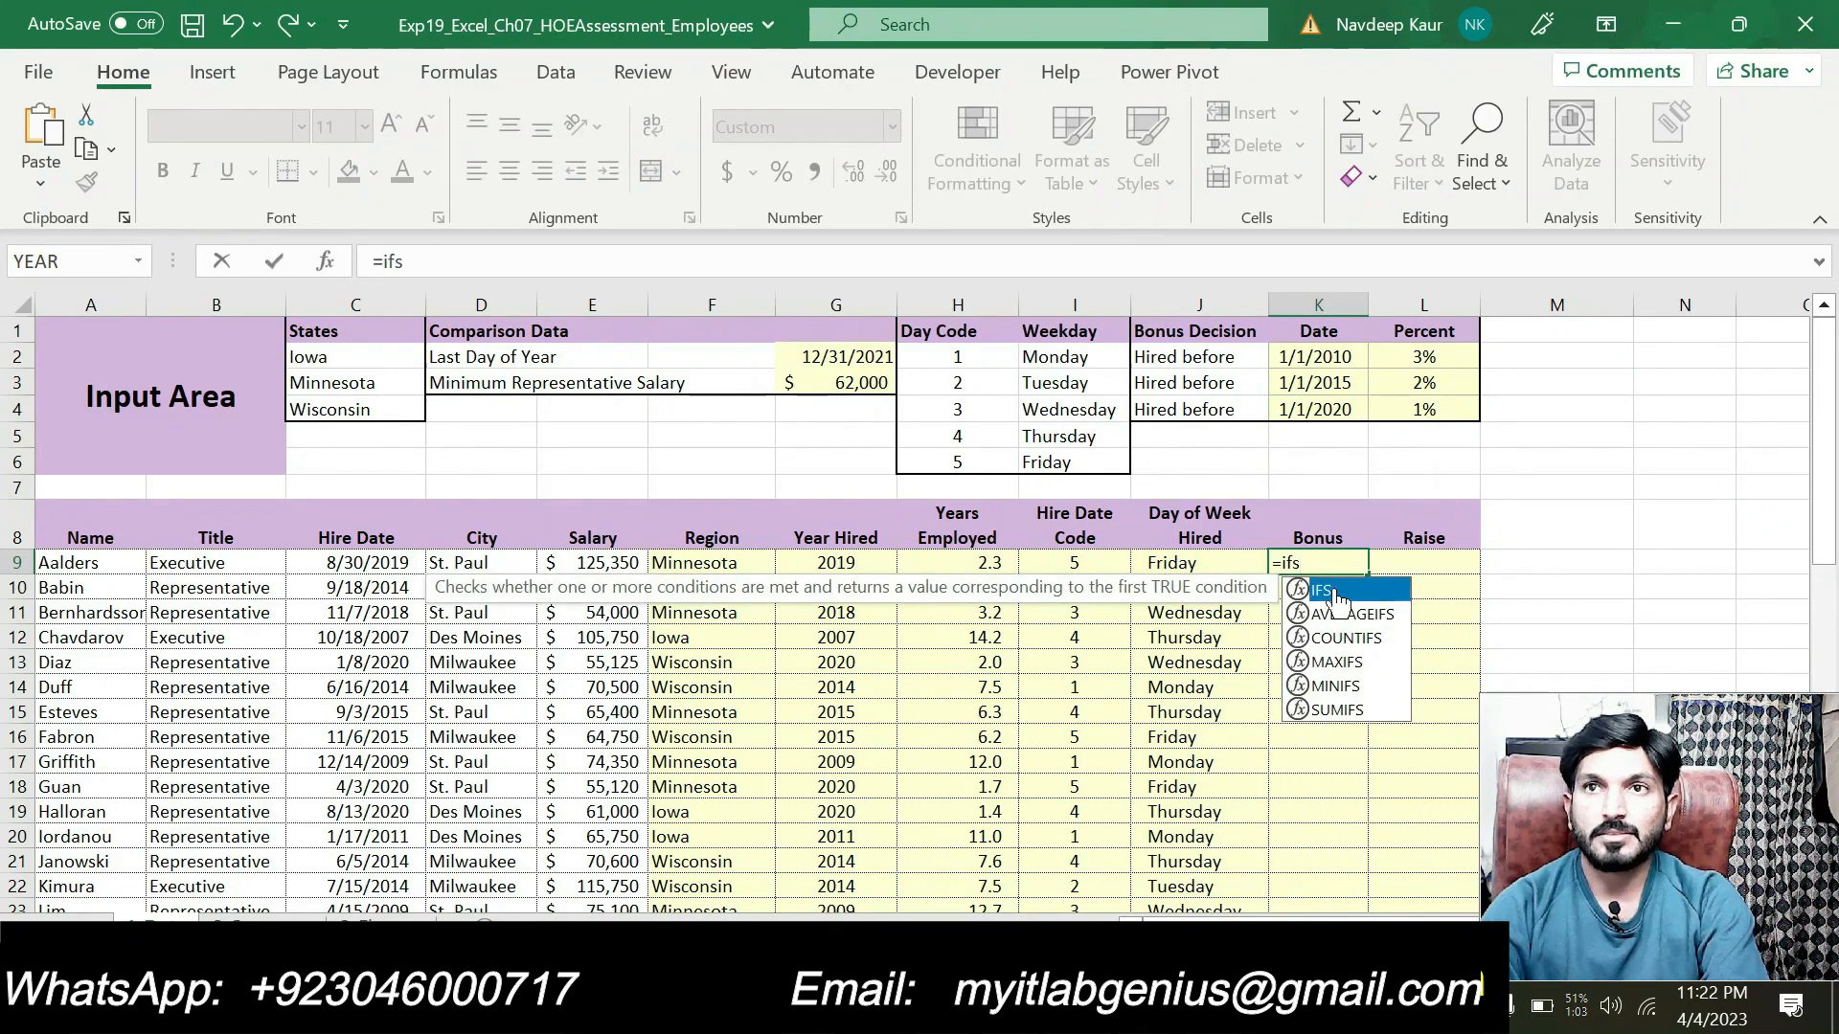
key(Tab)
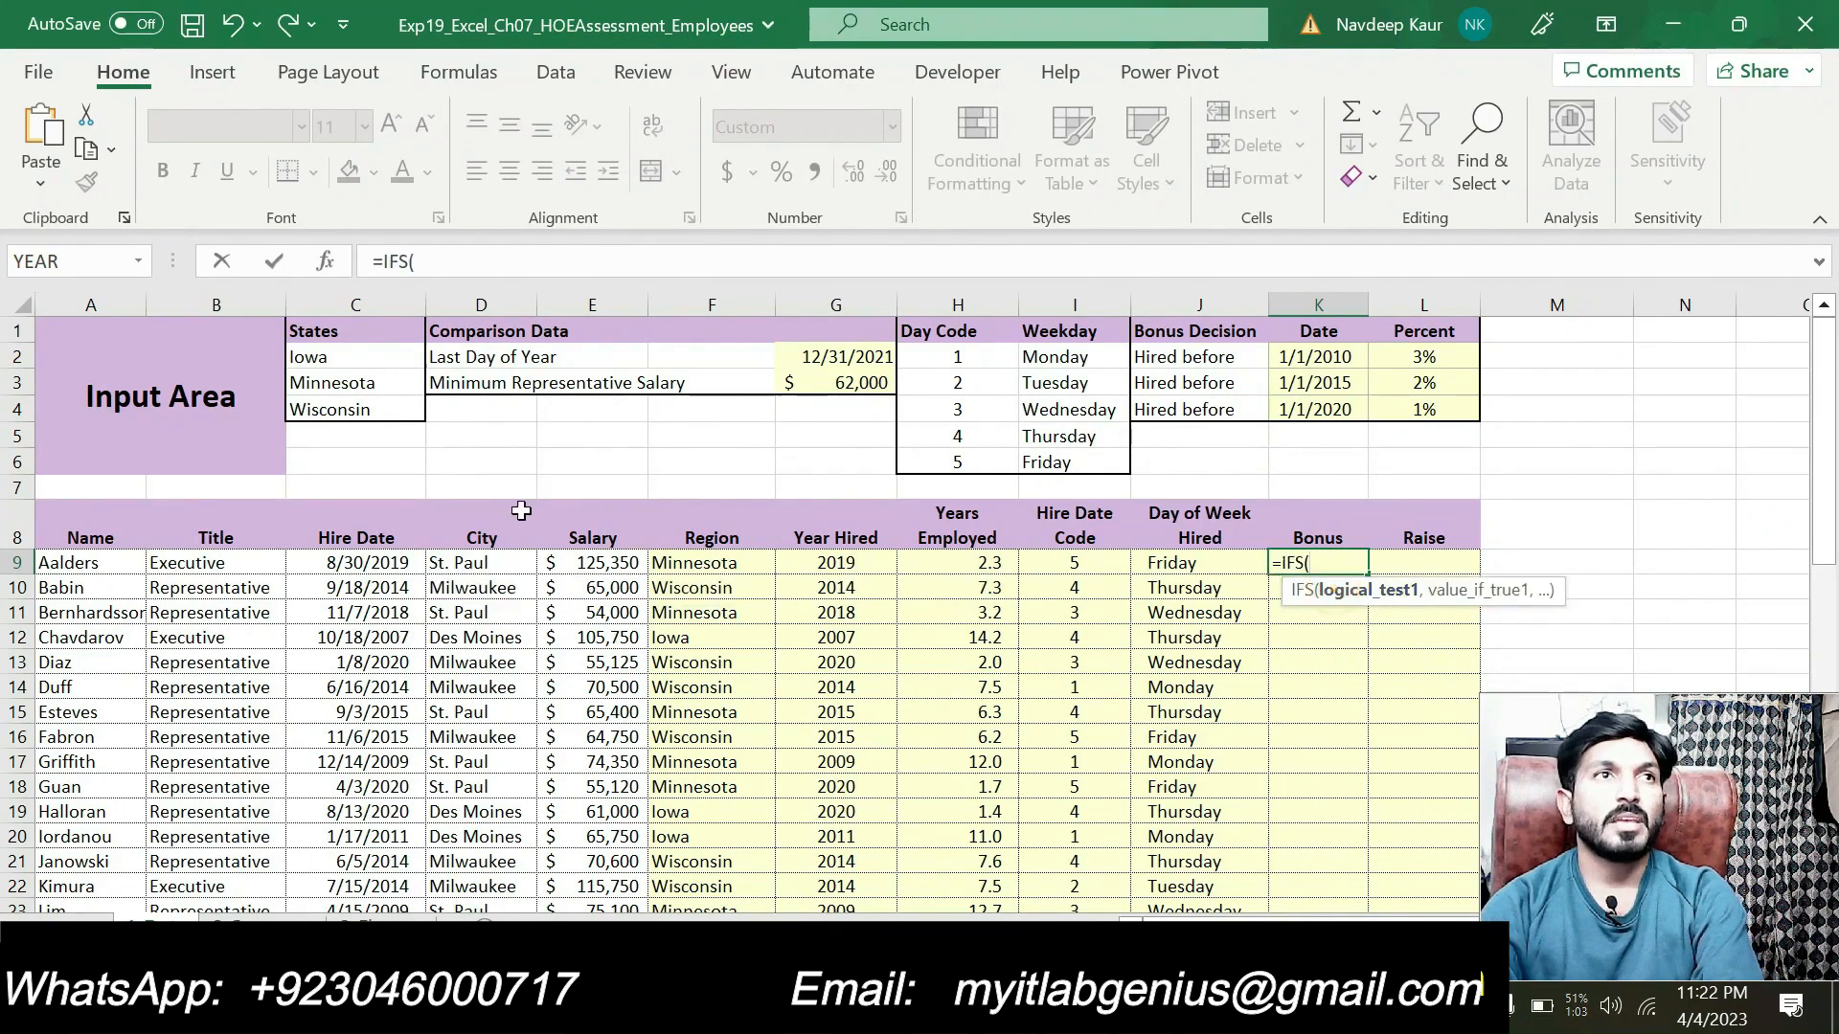
click(339, 272)
click(337, 270)
drag(760, 377, 980, 196)
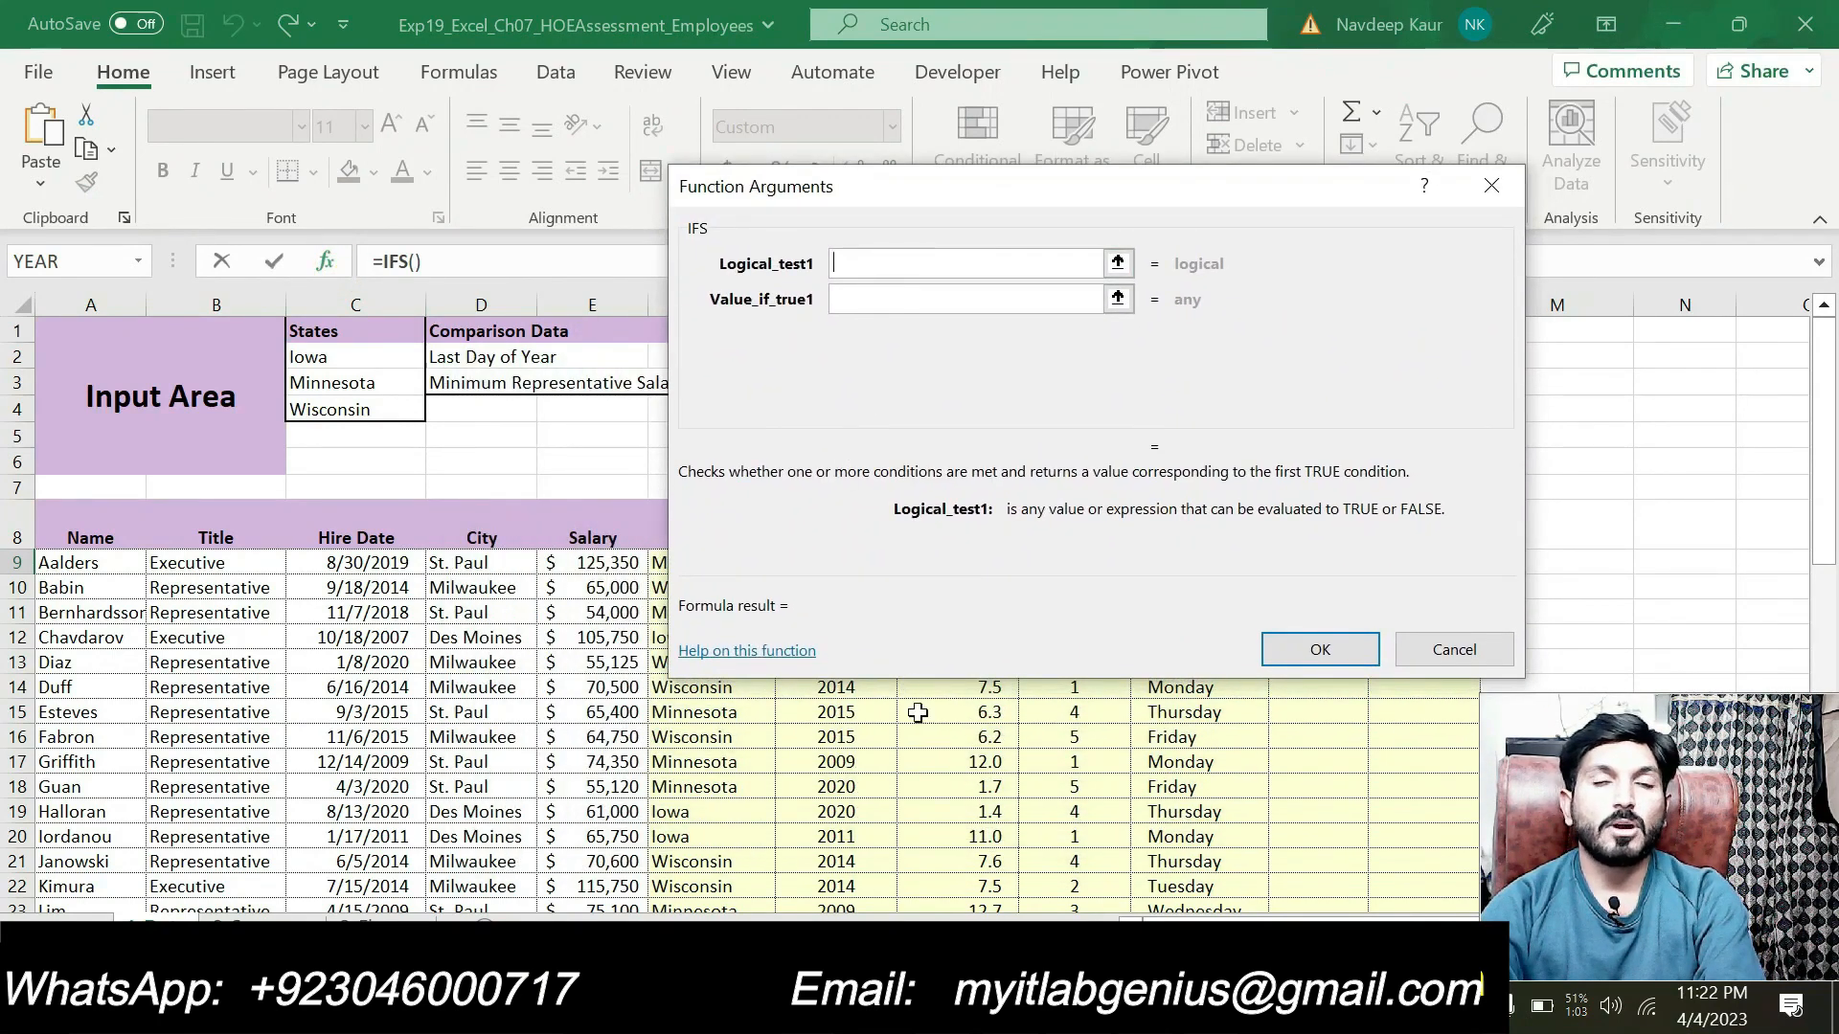
Recheck instruction 7 in Word, return to Excel, and set the IFS function's Logical_test1 to C9<K$2 with a mixed reference to the first cutoff date.
key(alt+Tab)
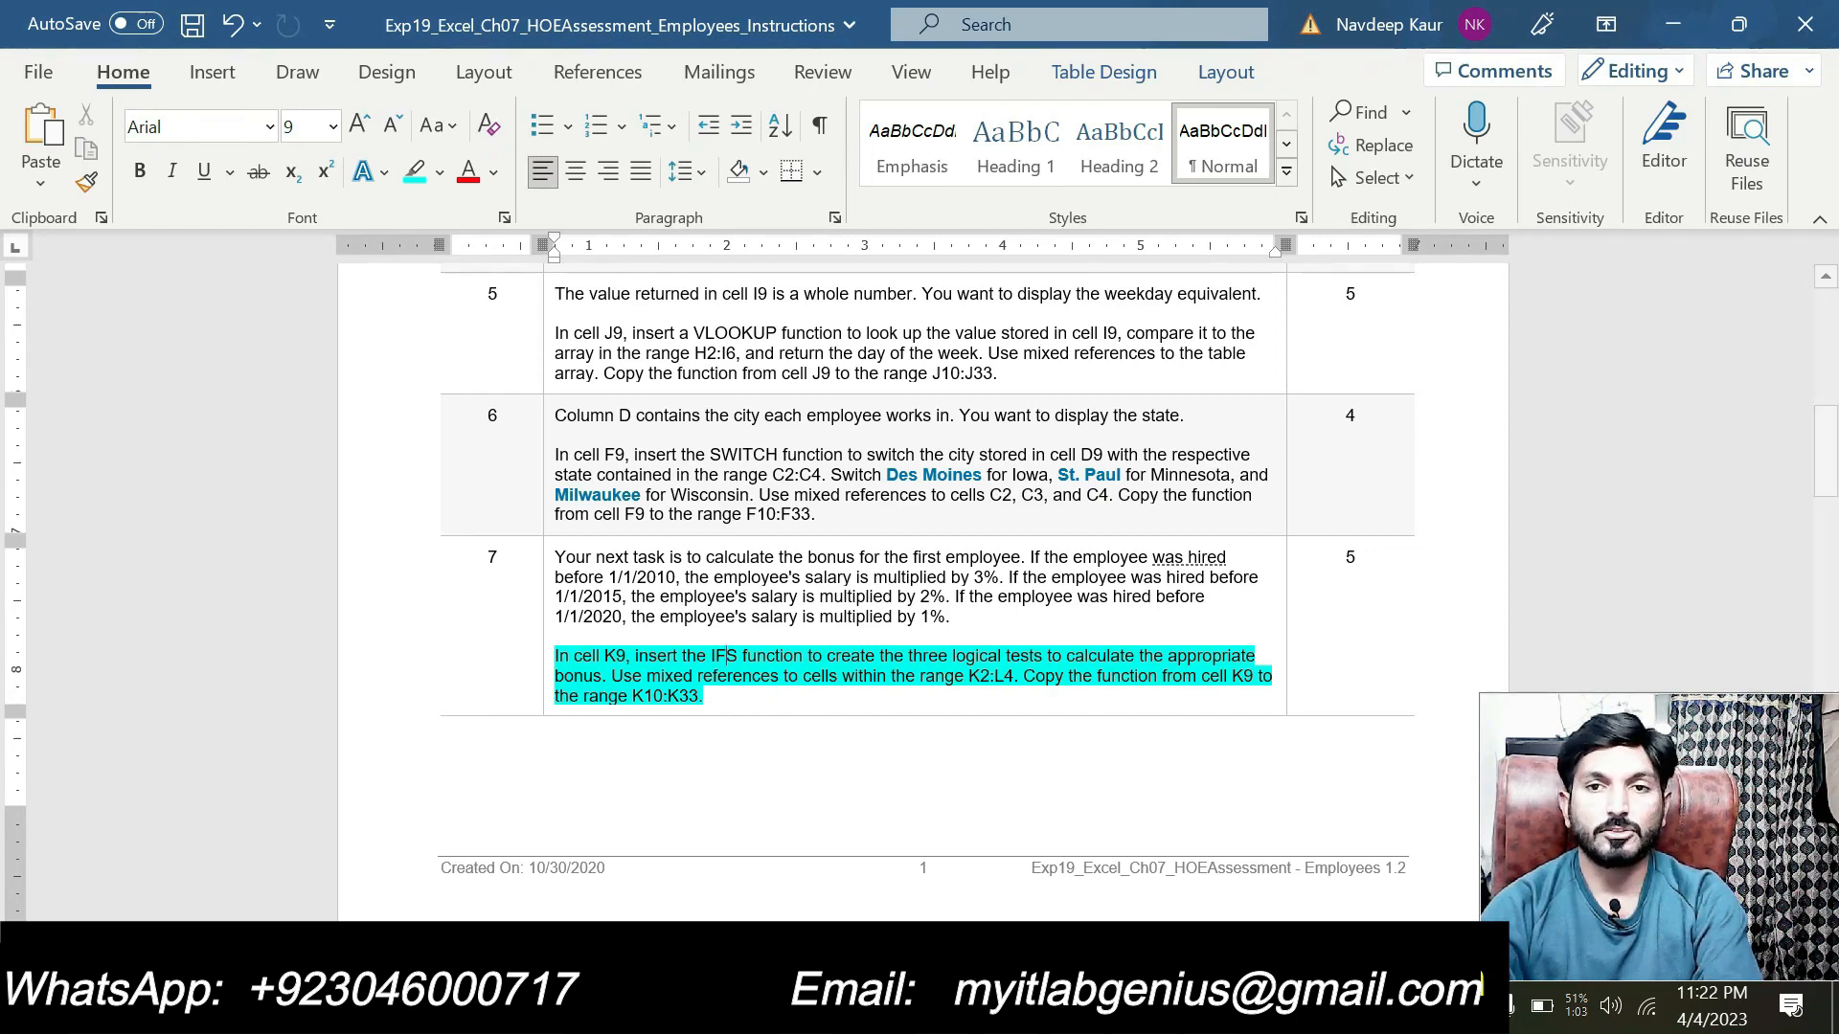
mouse_move(1144, 1014)
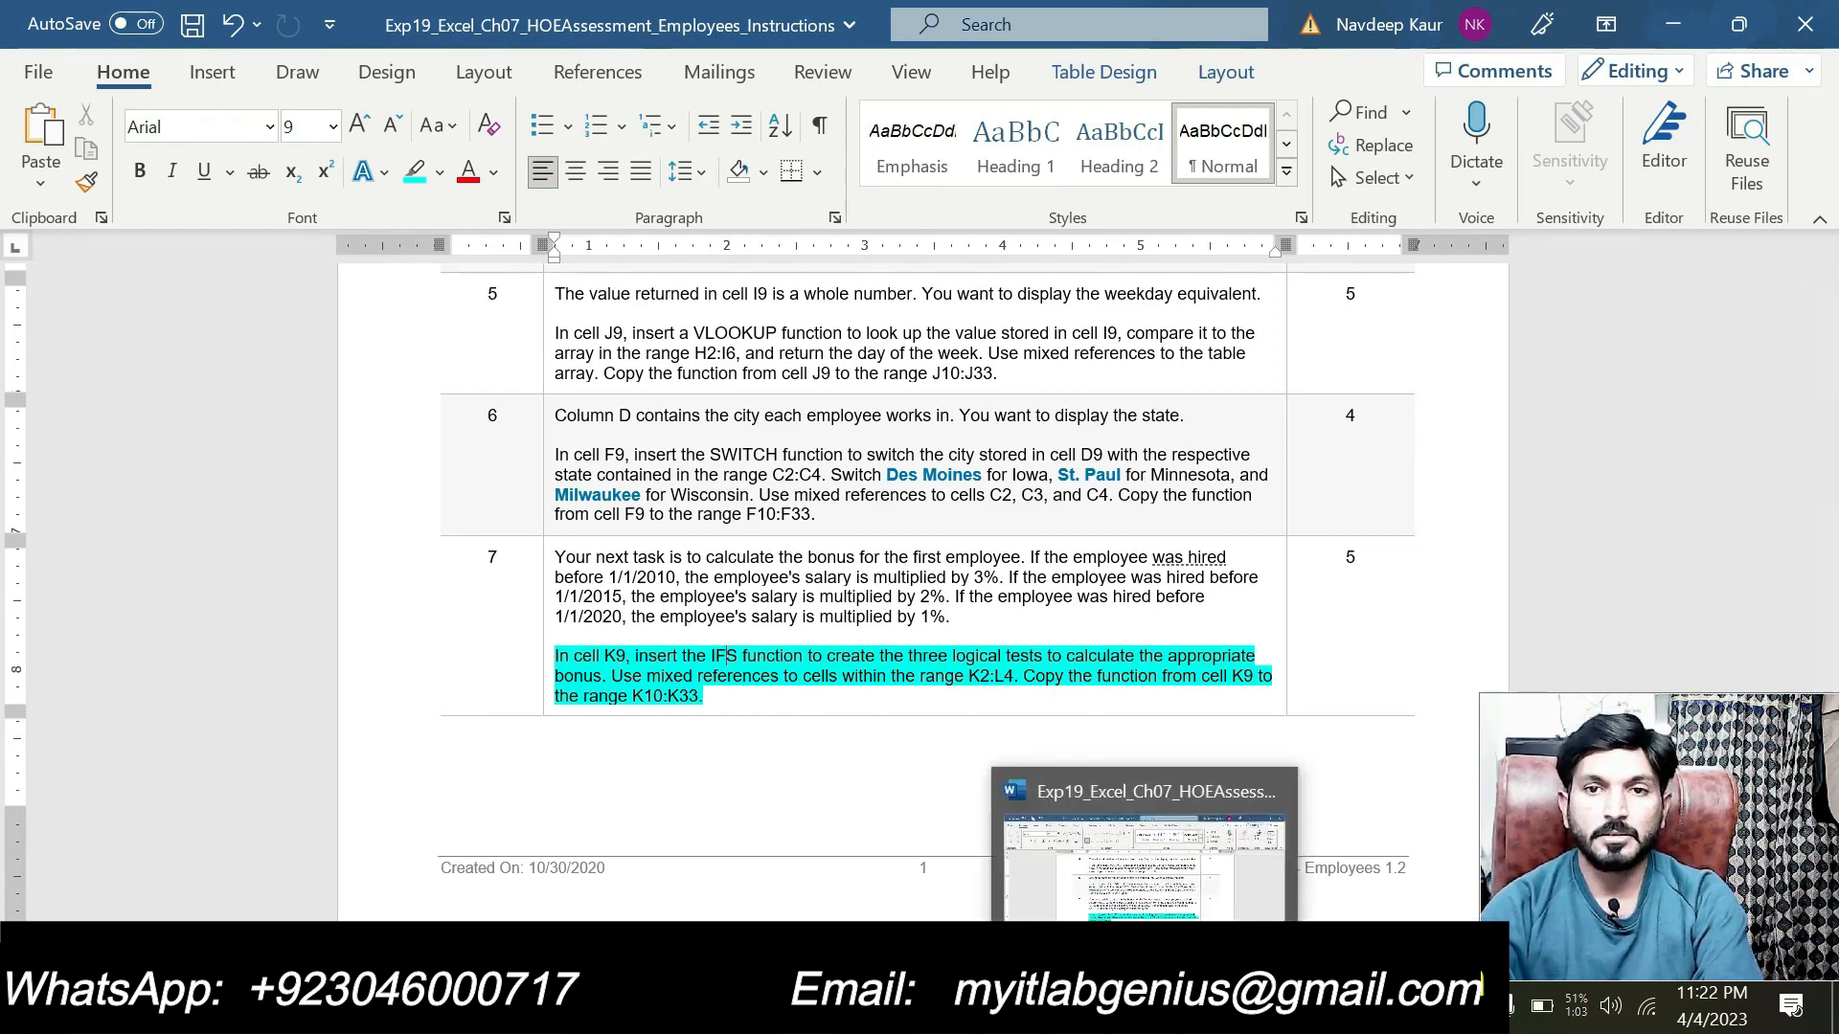
click(1088, 1013)
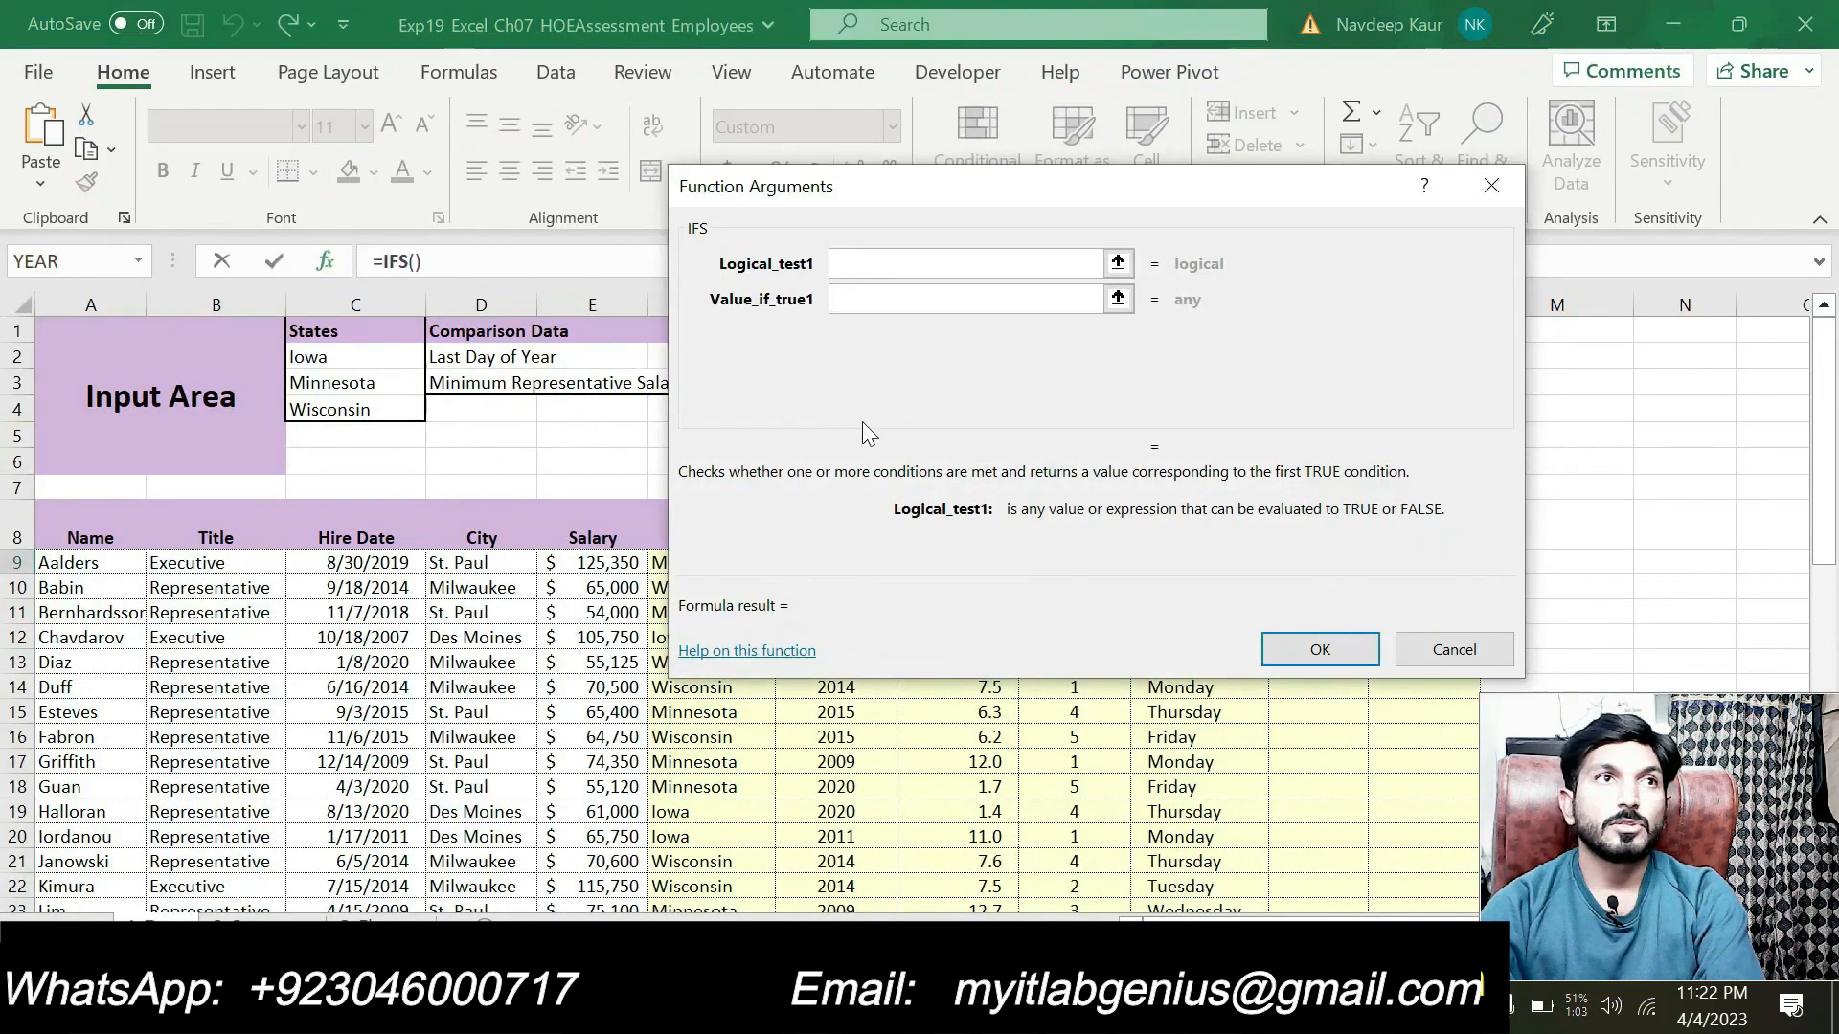
click(391, 566)
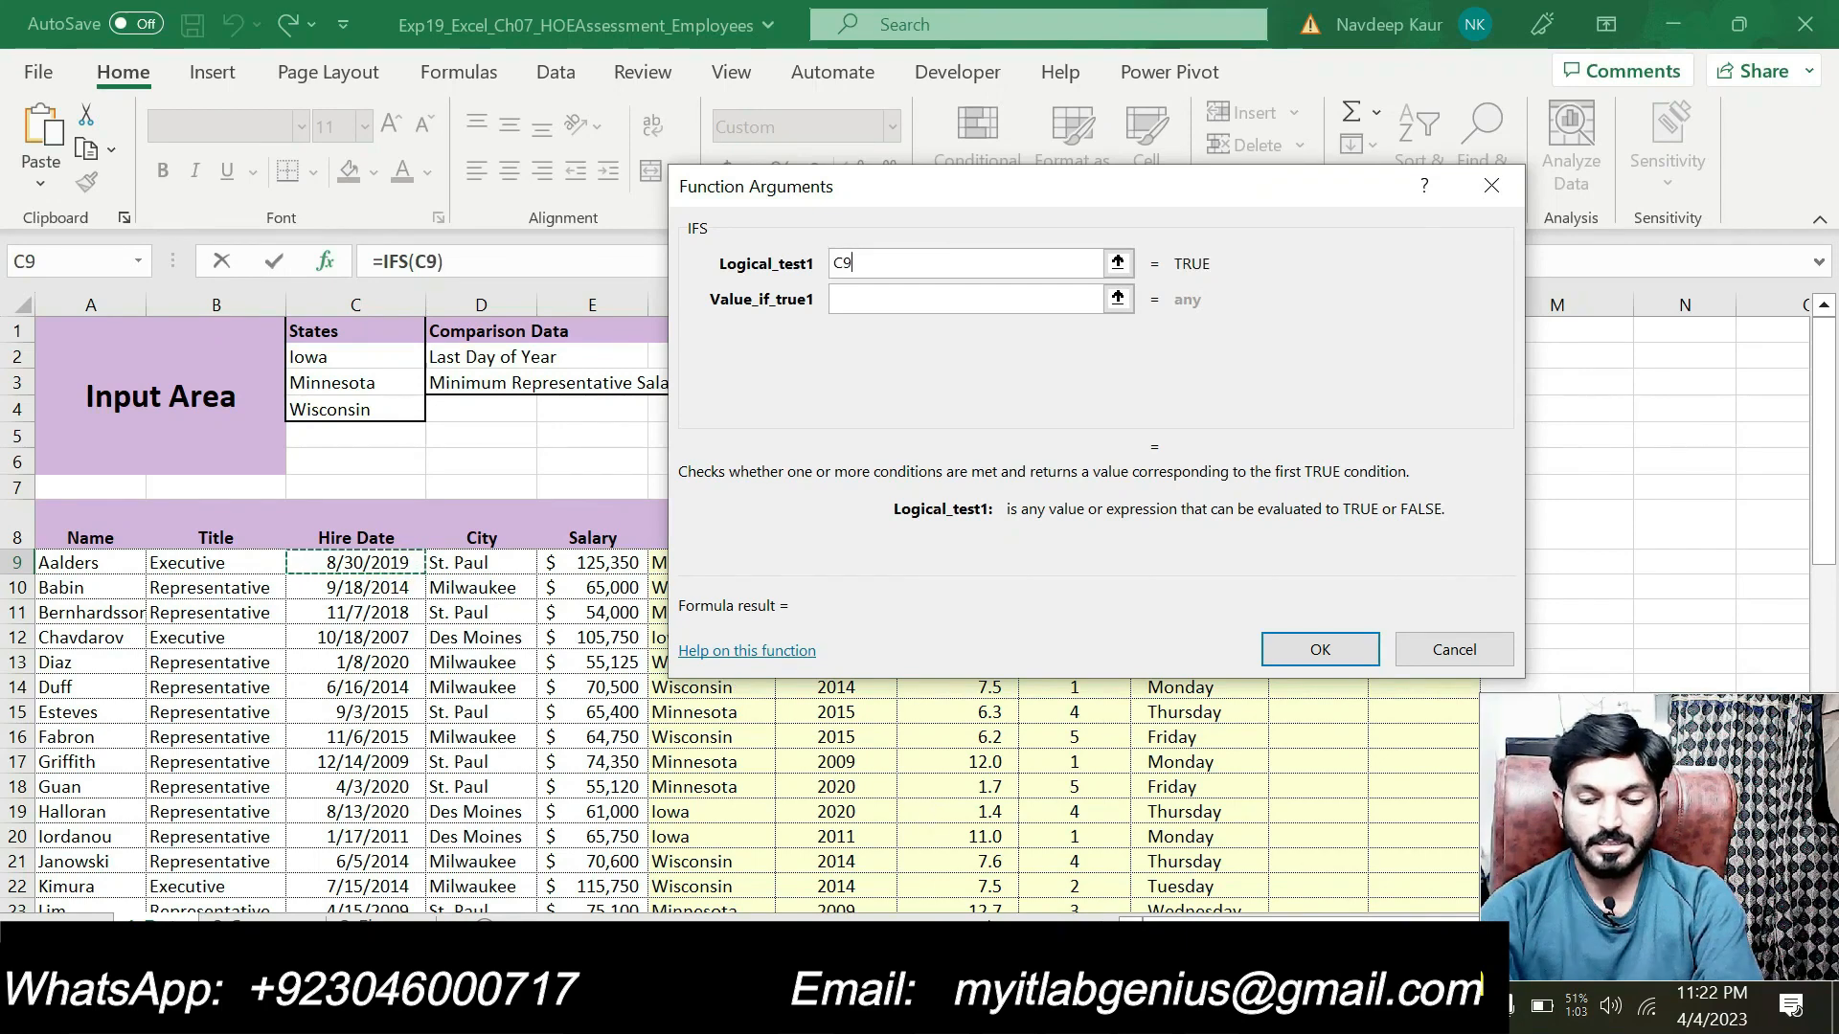
text(<)
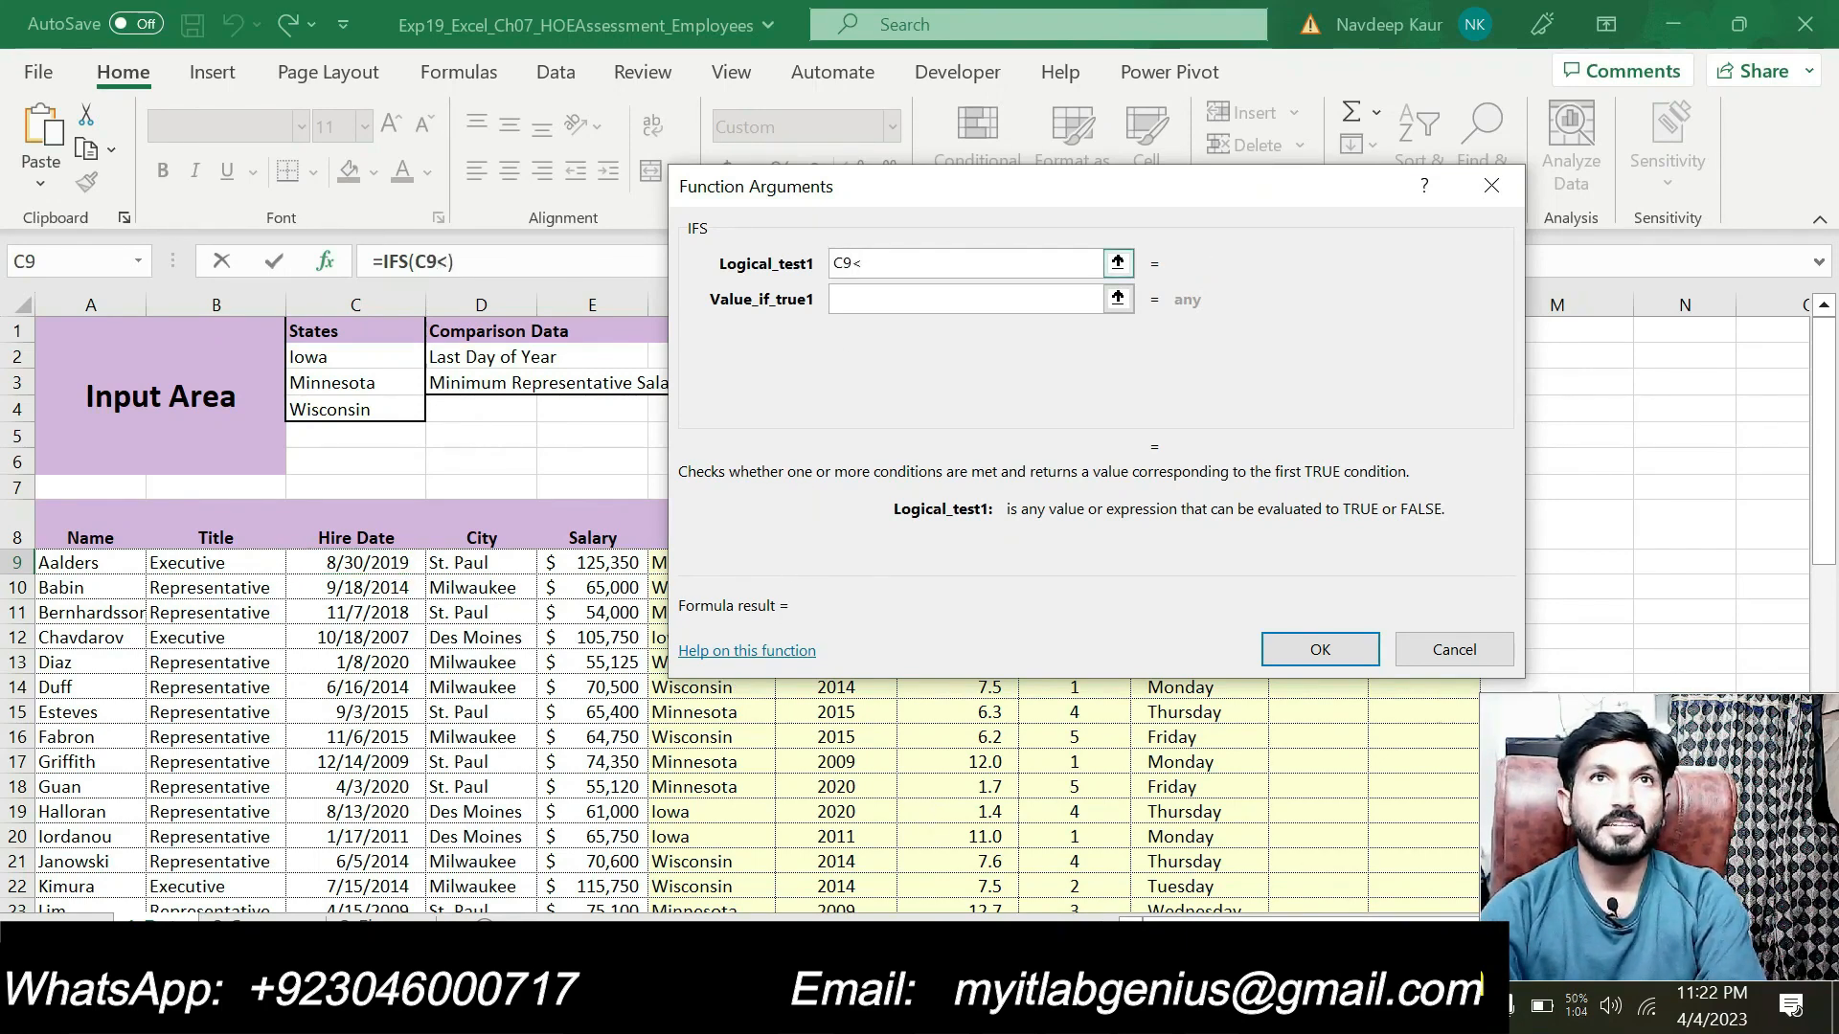
drag(873, 192, 749, 478)
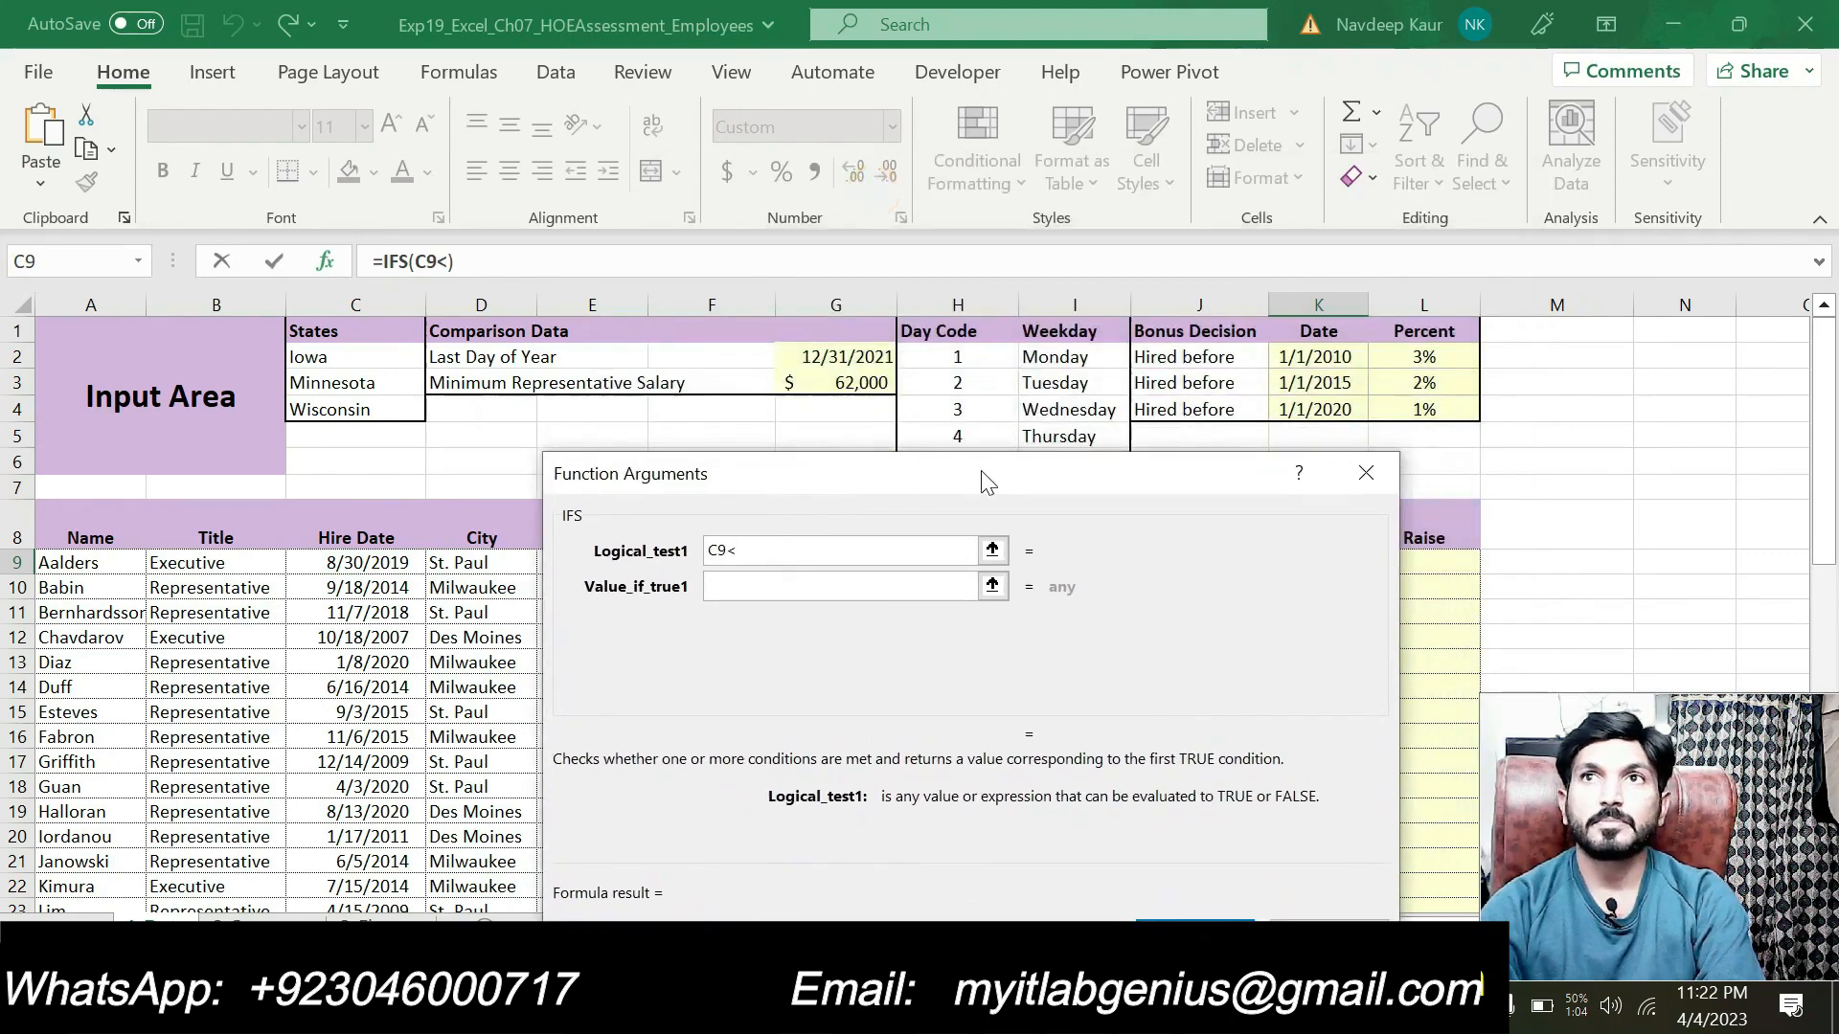
click(1288, 365)
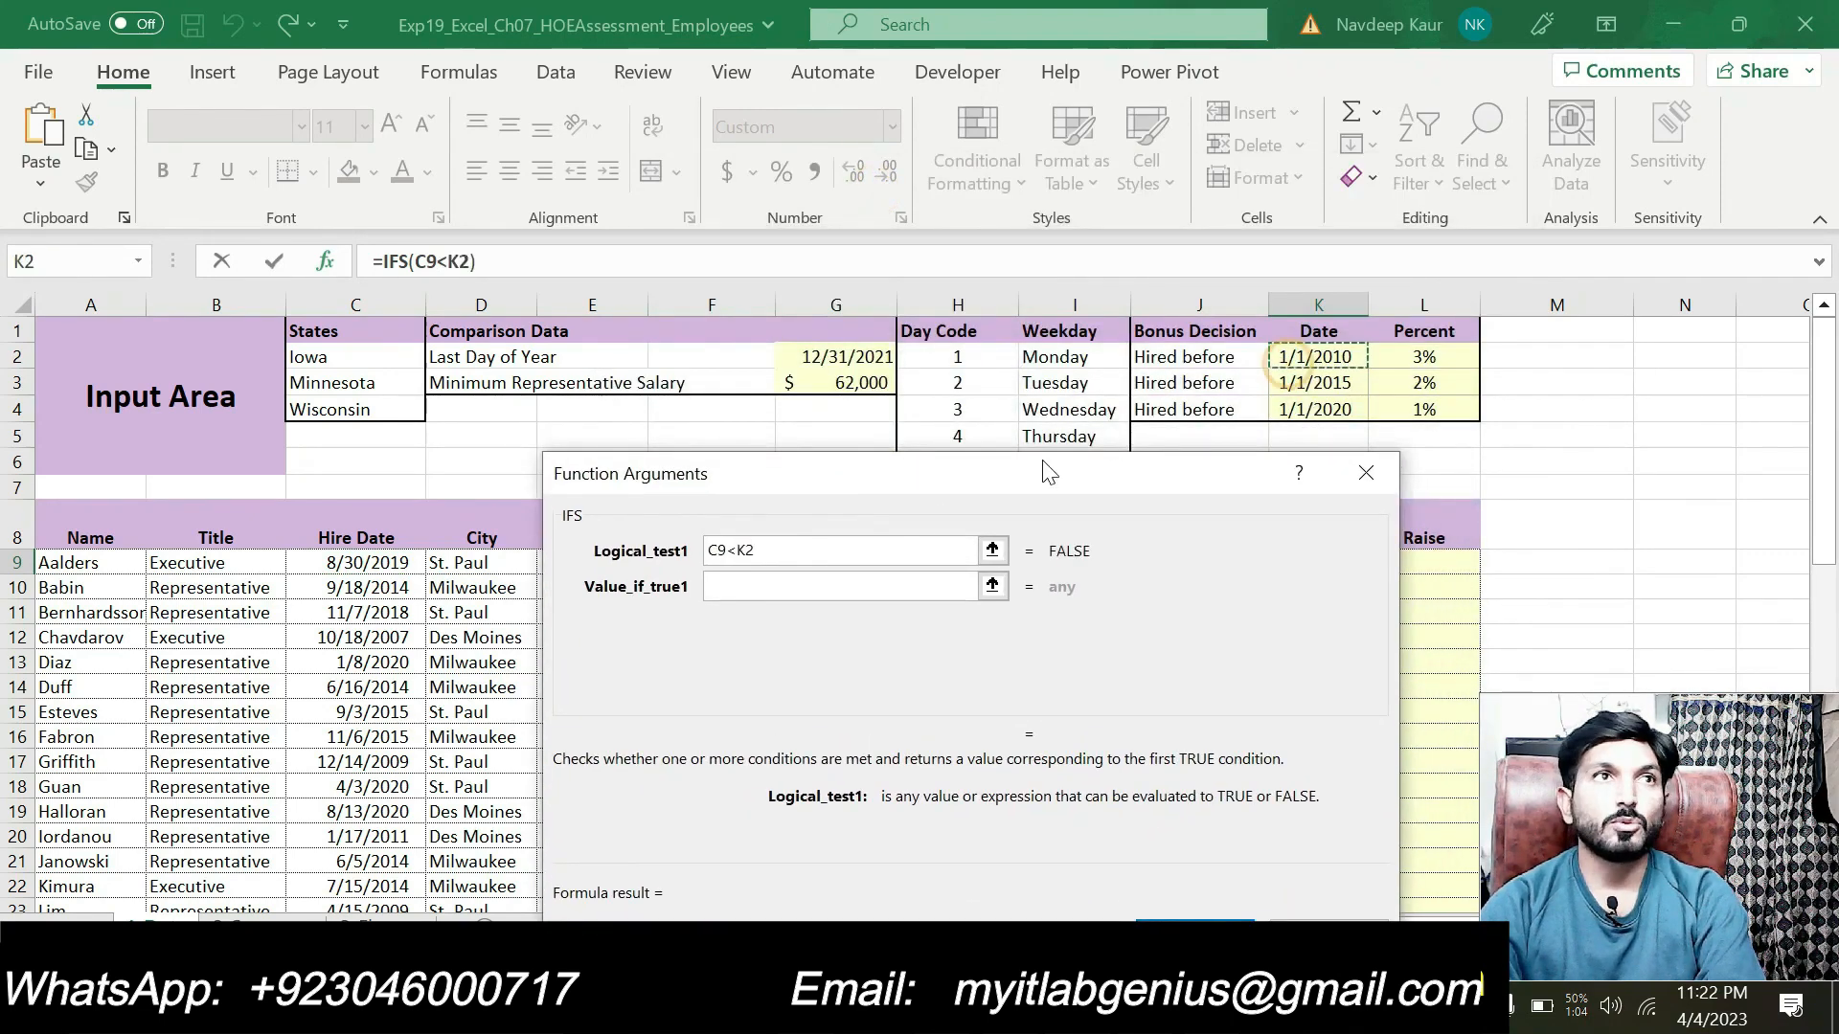
click(747, 548)
text($)
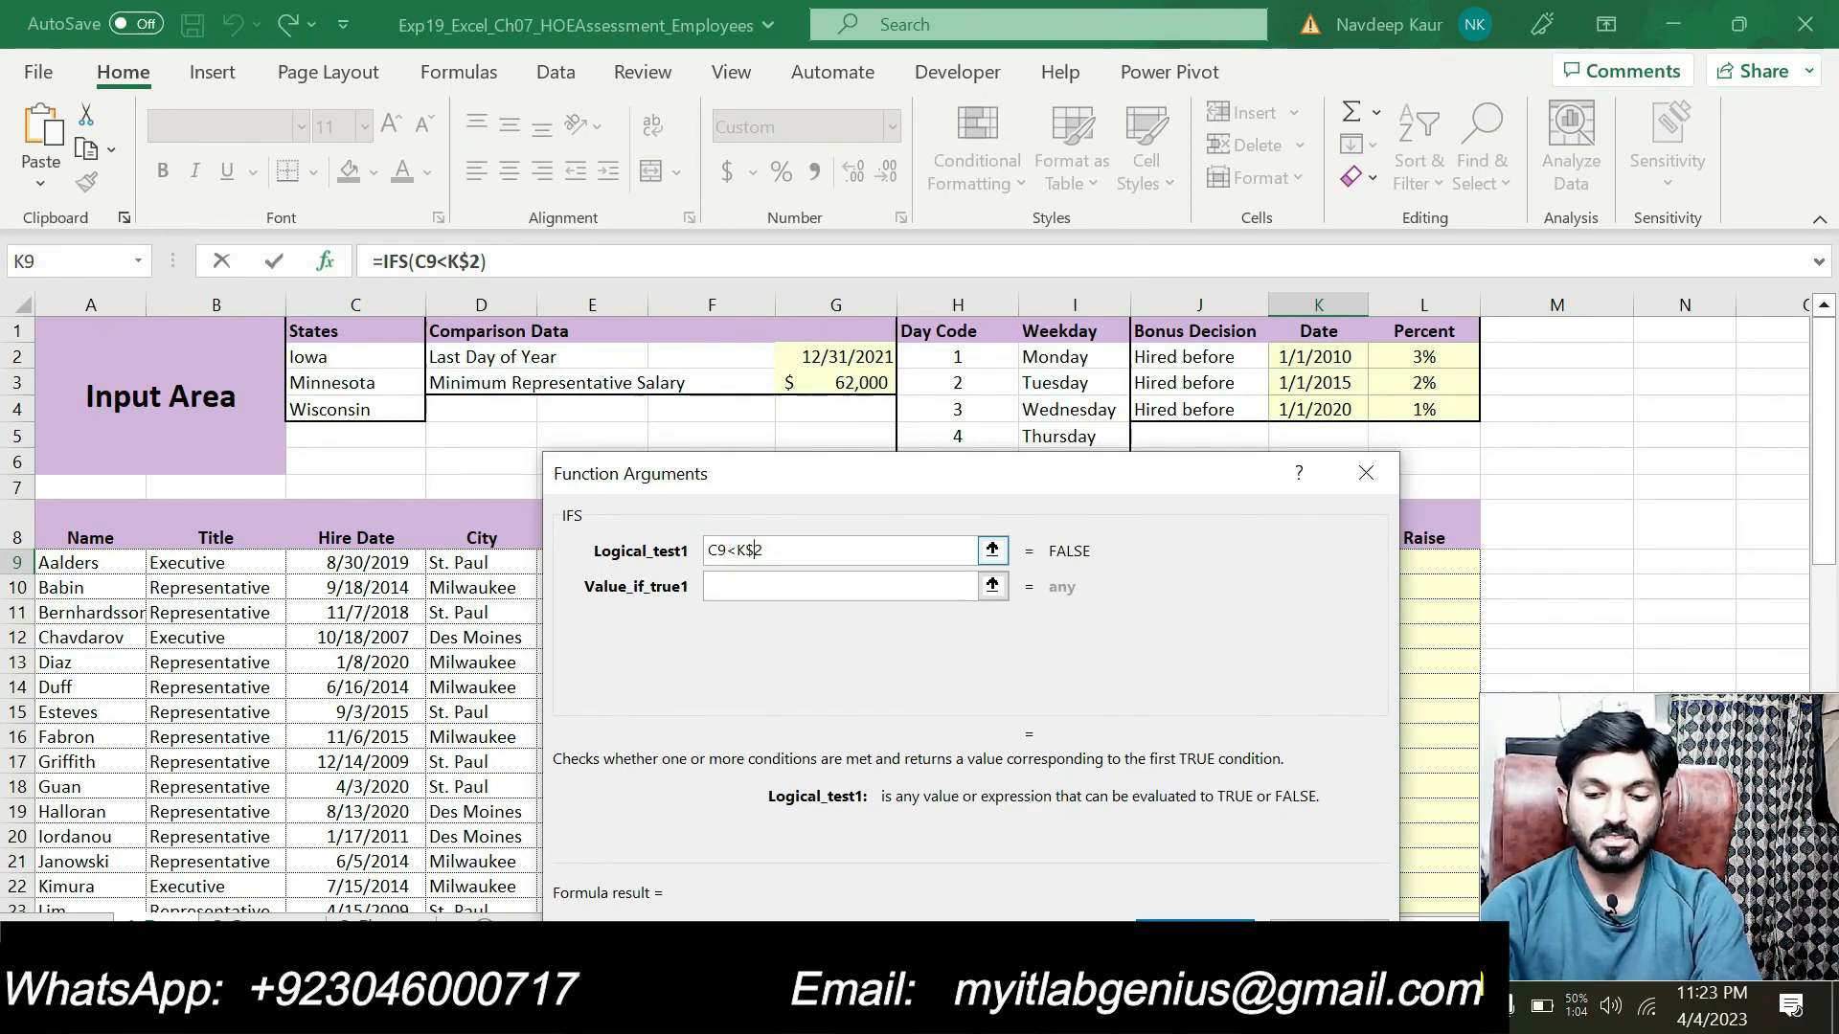
Recheck instruction 7 in Word, return to Excel, and set the IFS function's Value_if_true1 to salary times the first percentage, E9*L2.
click(753, 588)
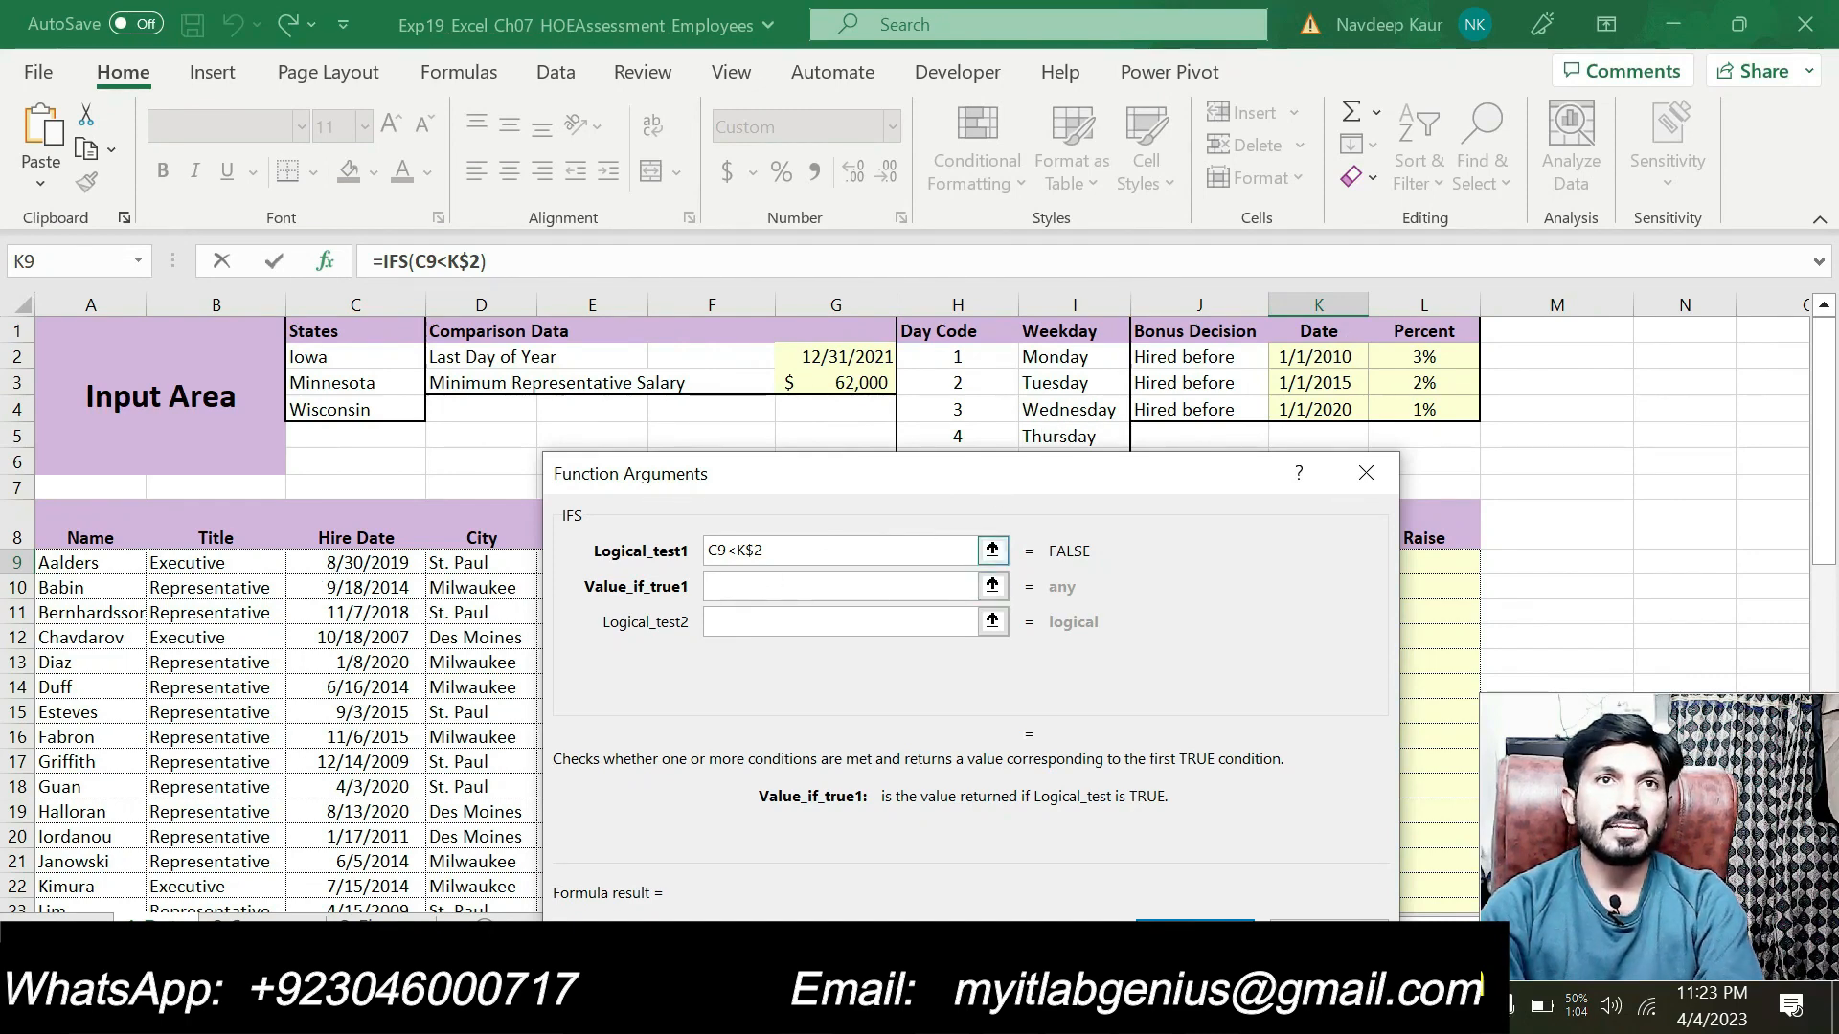
drag(790, 531, 704, 441)
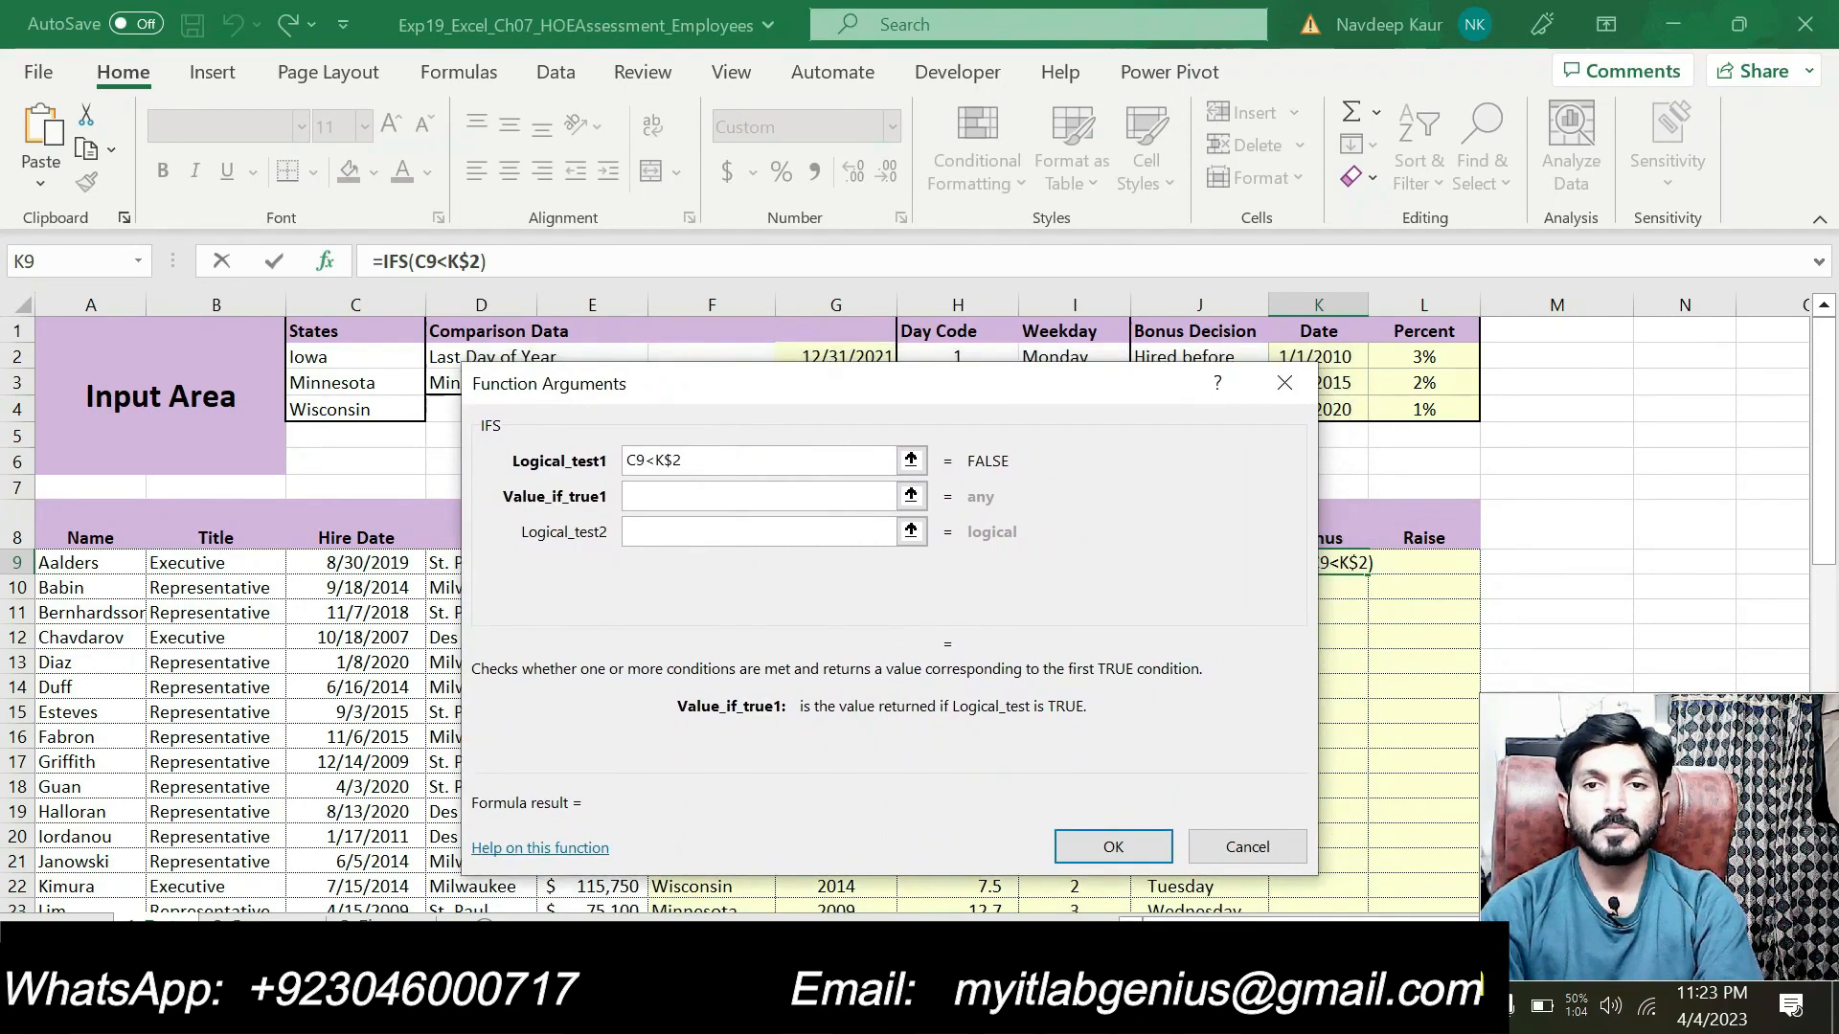
key(alt+Tab)
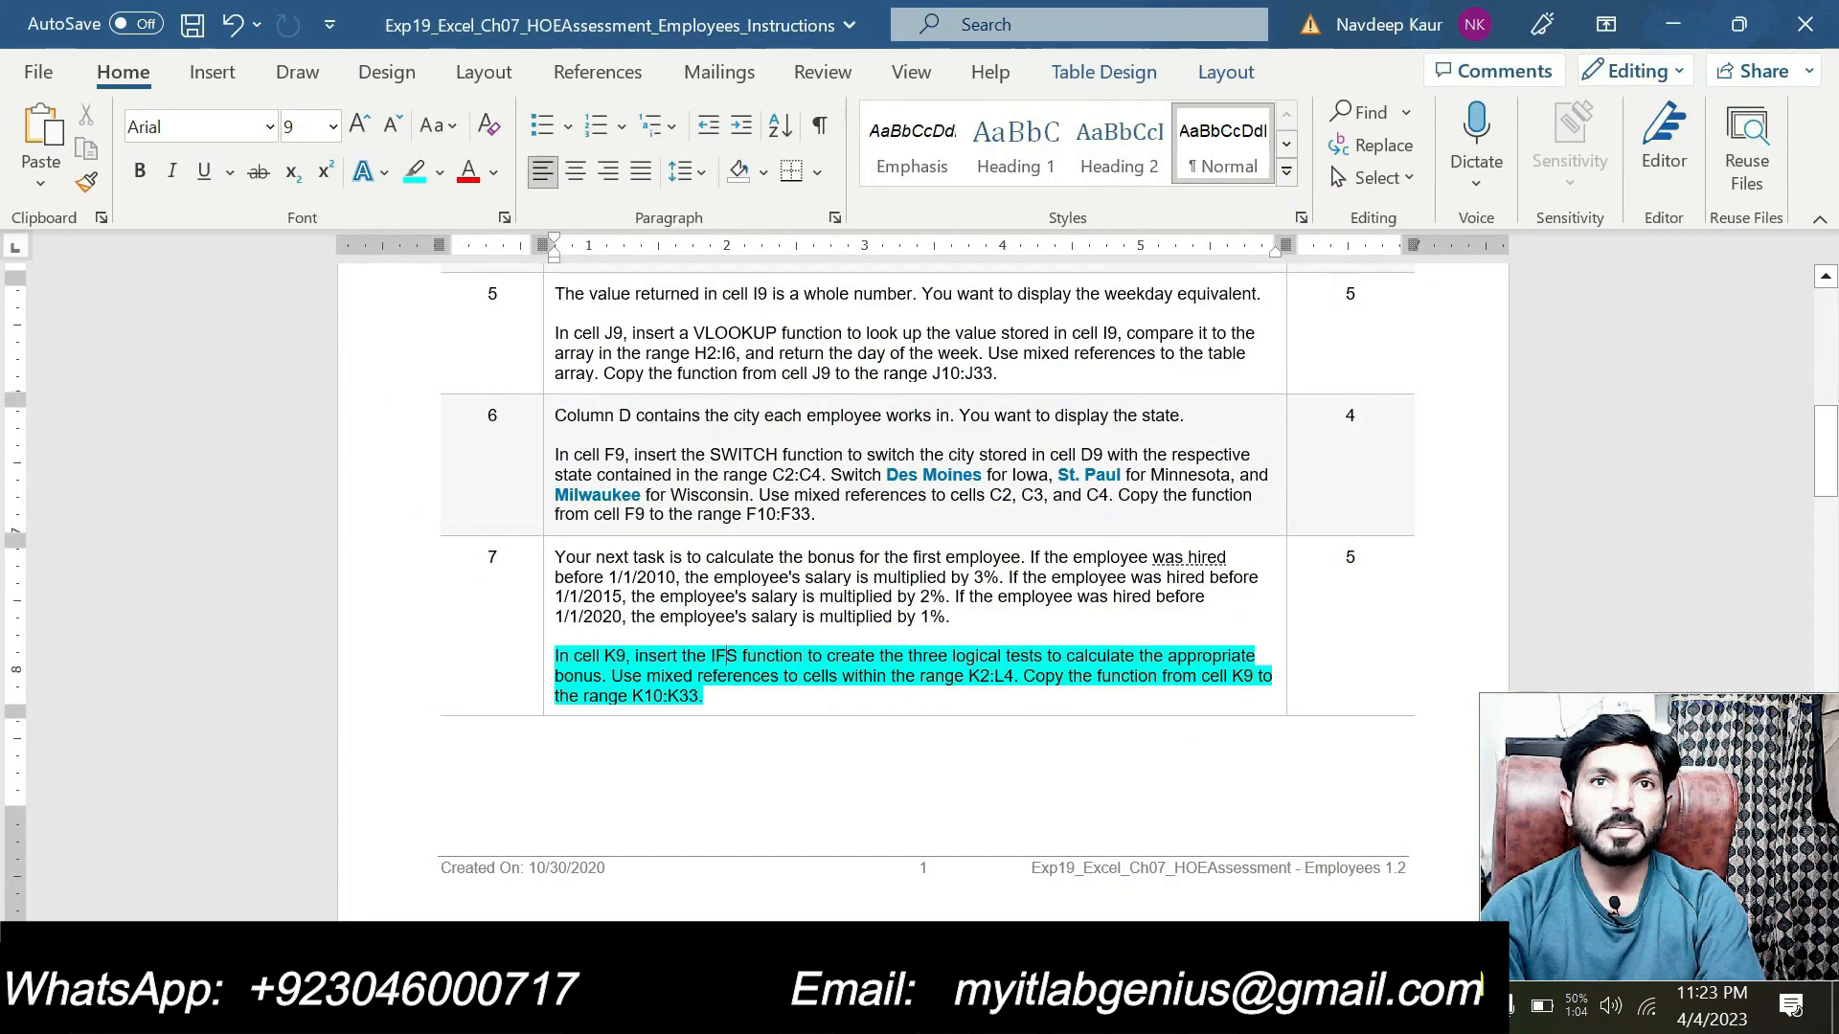
key(alt+Tab)
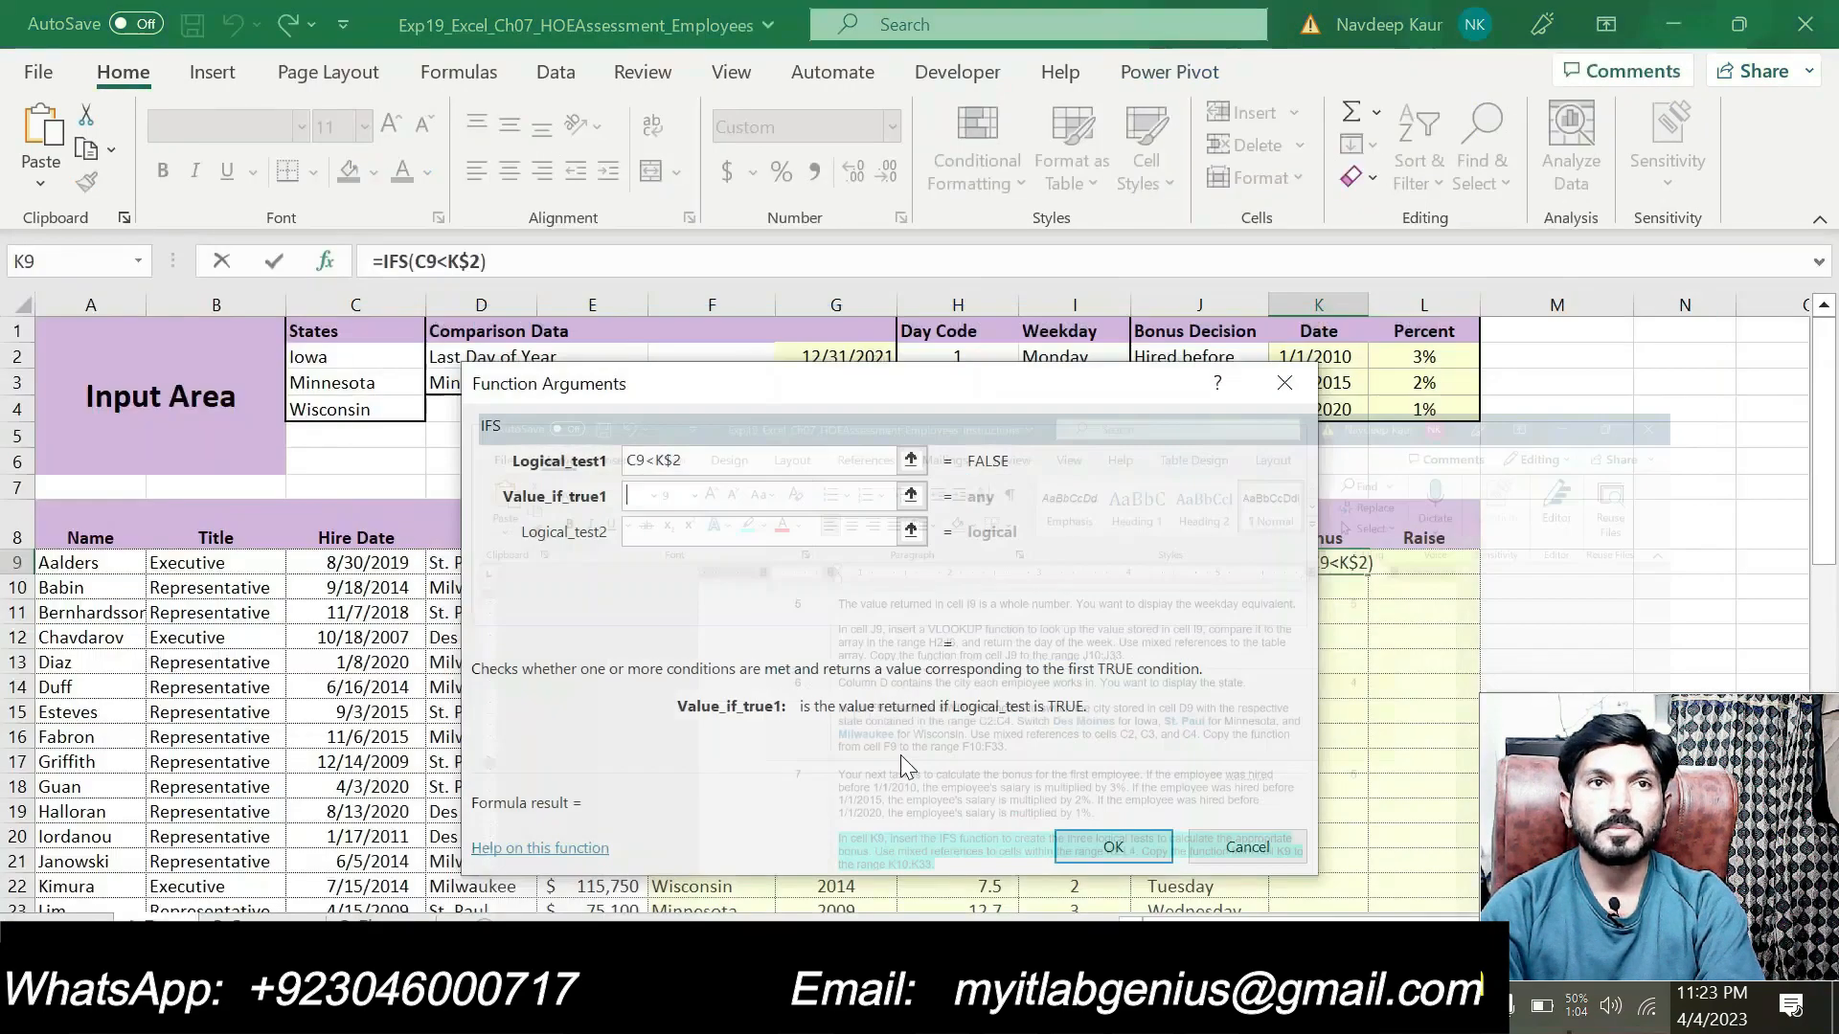
drag(651, 400, 840, 243)
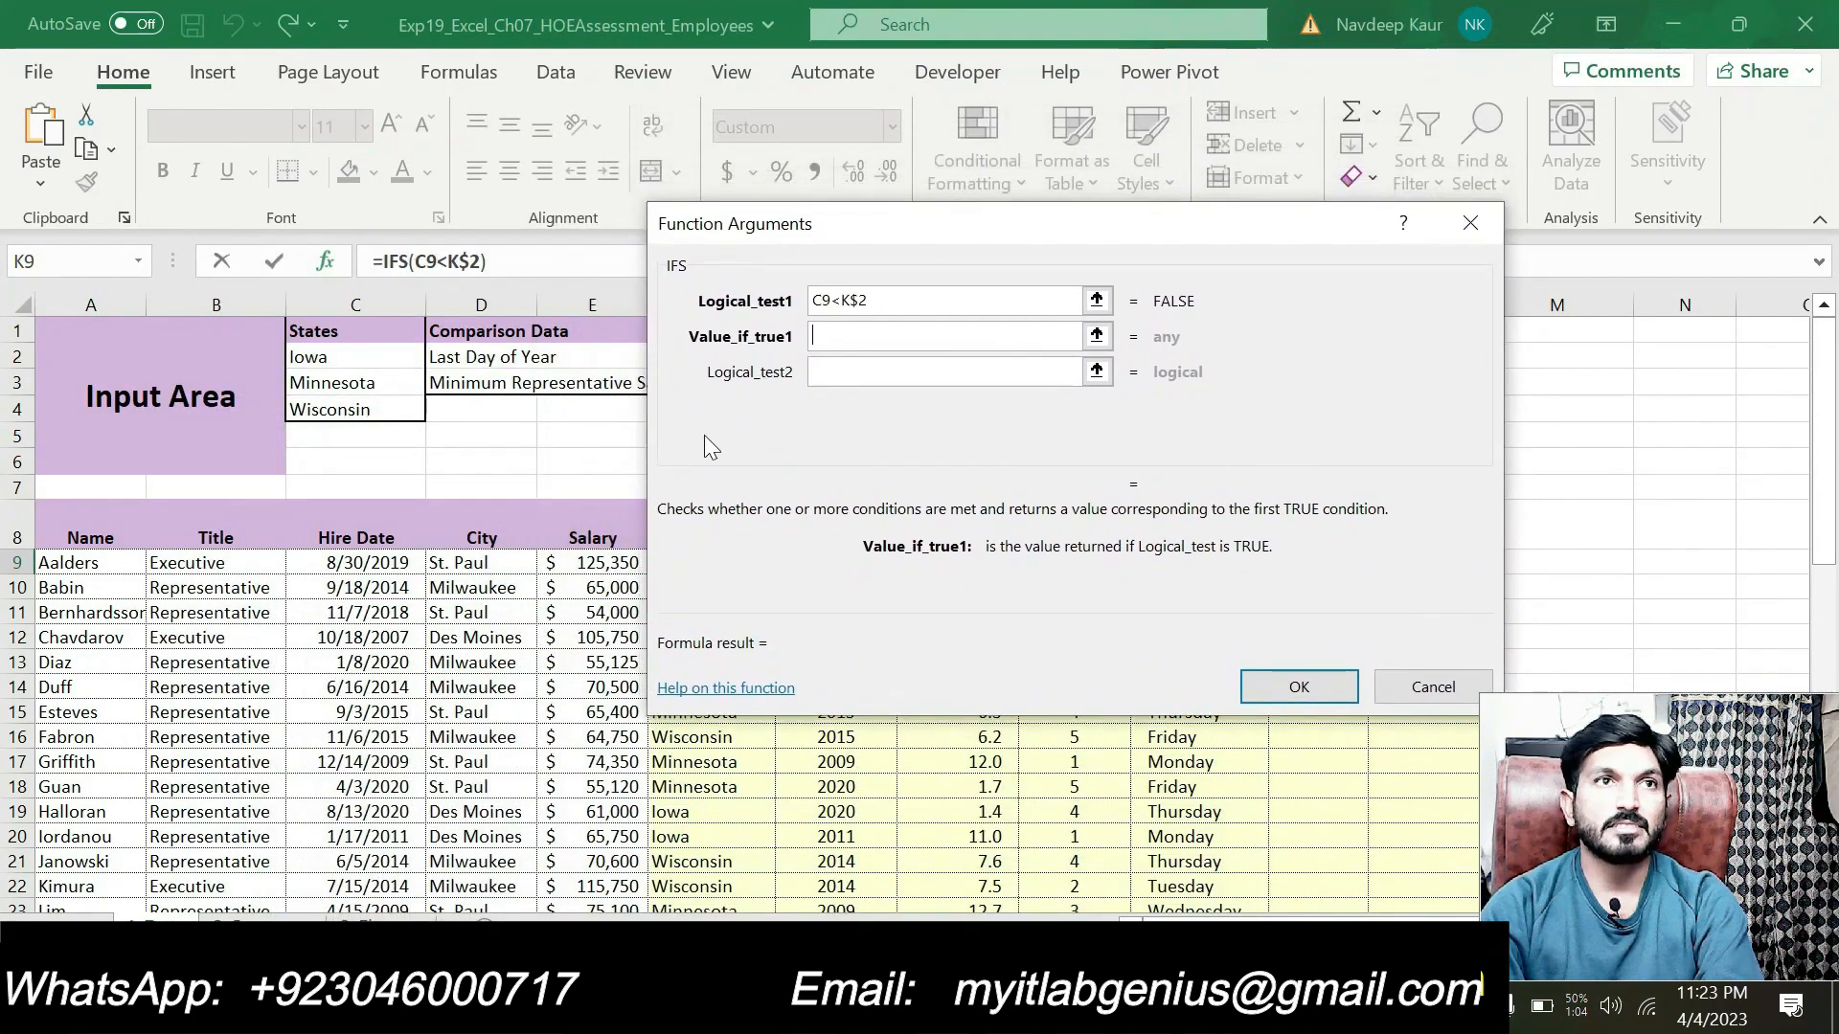
click(607, 567)
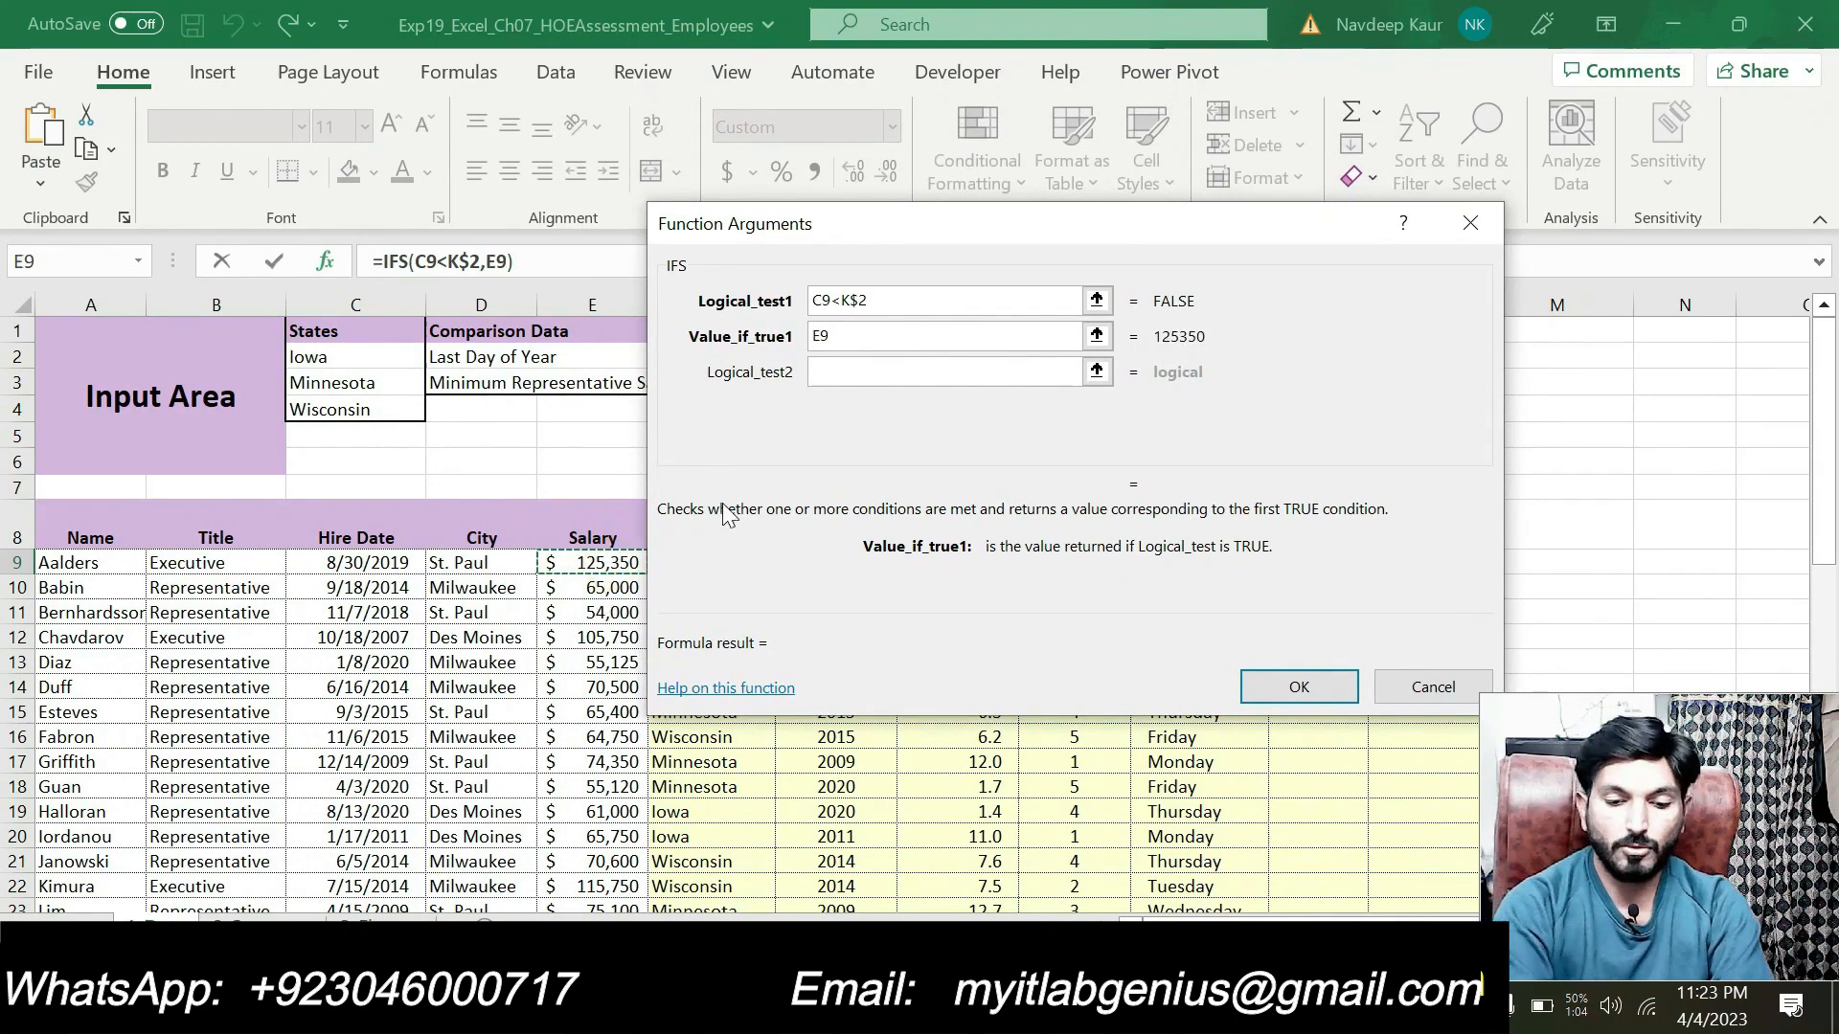
text(*)
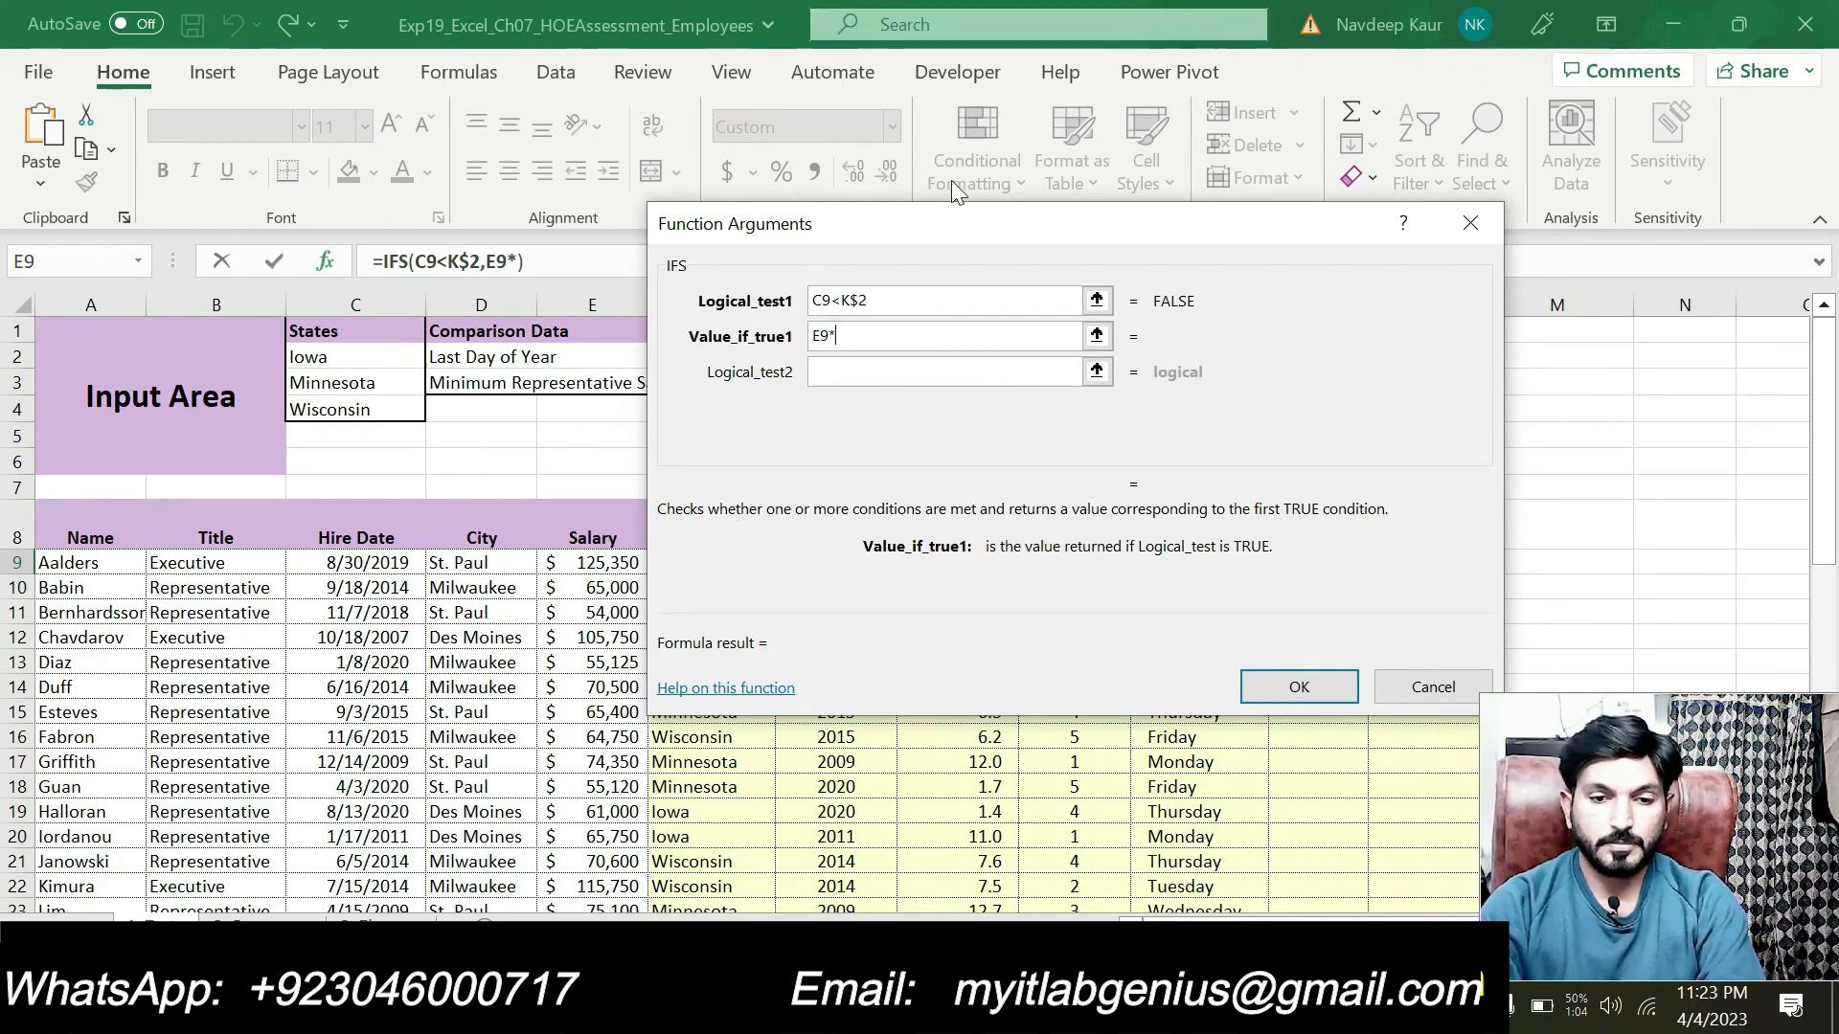
drag(942, 223, 742, 403)
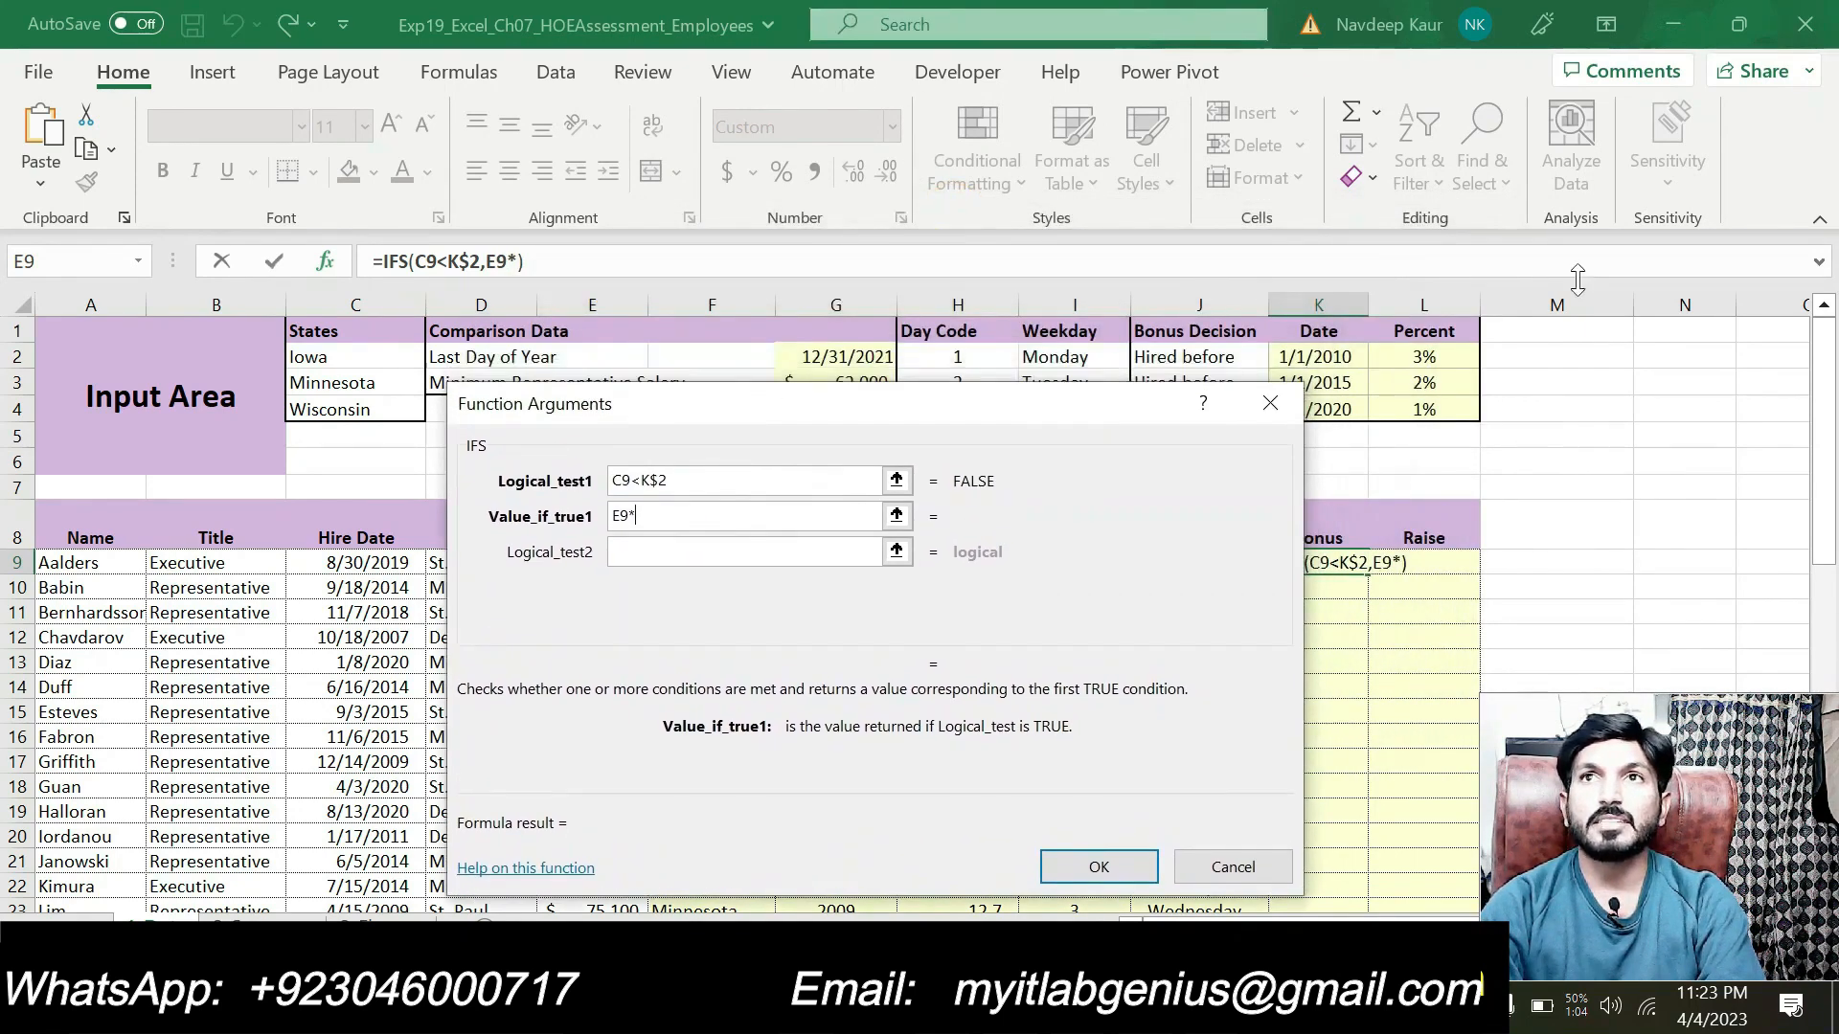
click(1408, 356)
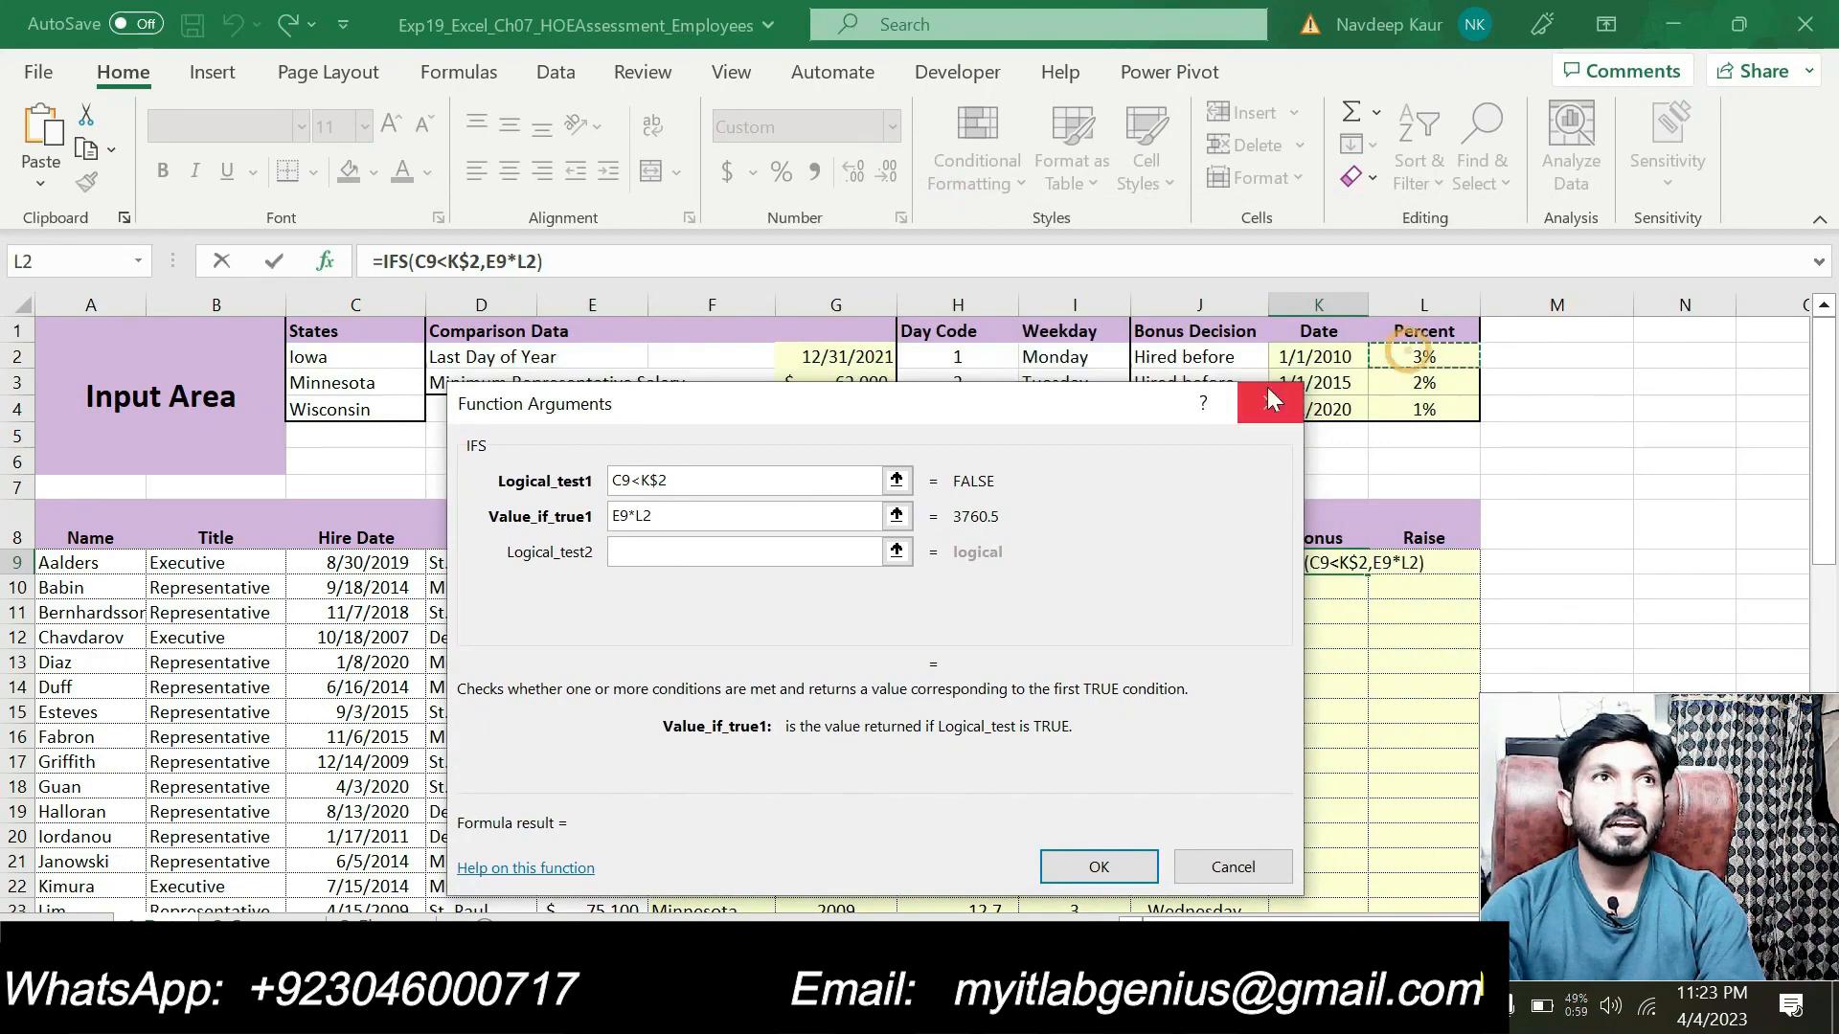
Make the L2 reference in Value_if_true1 absolute so that the argument reads E9*$L$2.
click(635, 515)
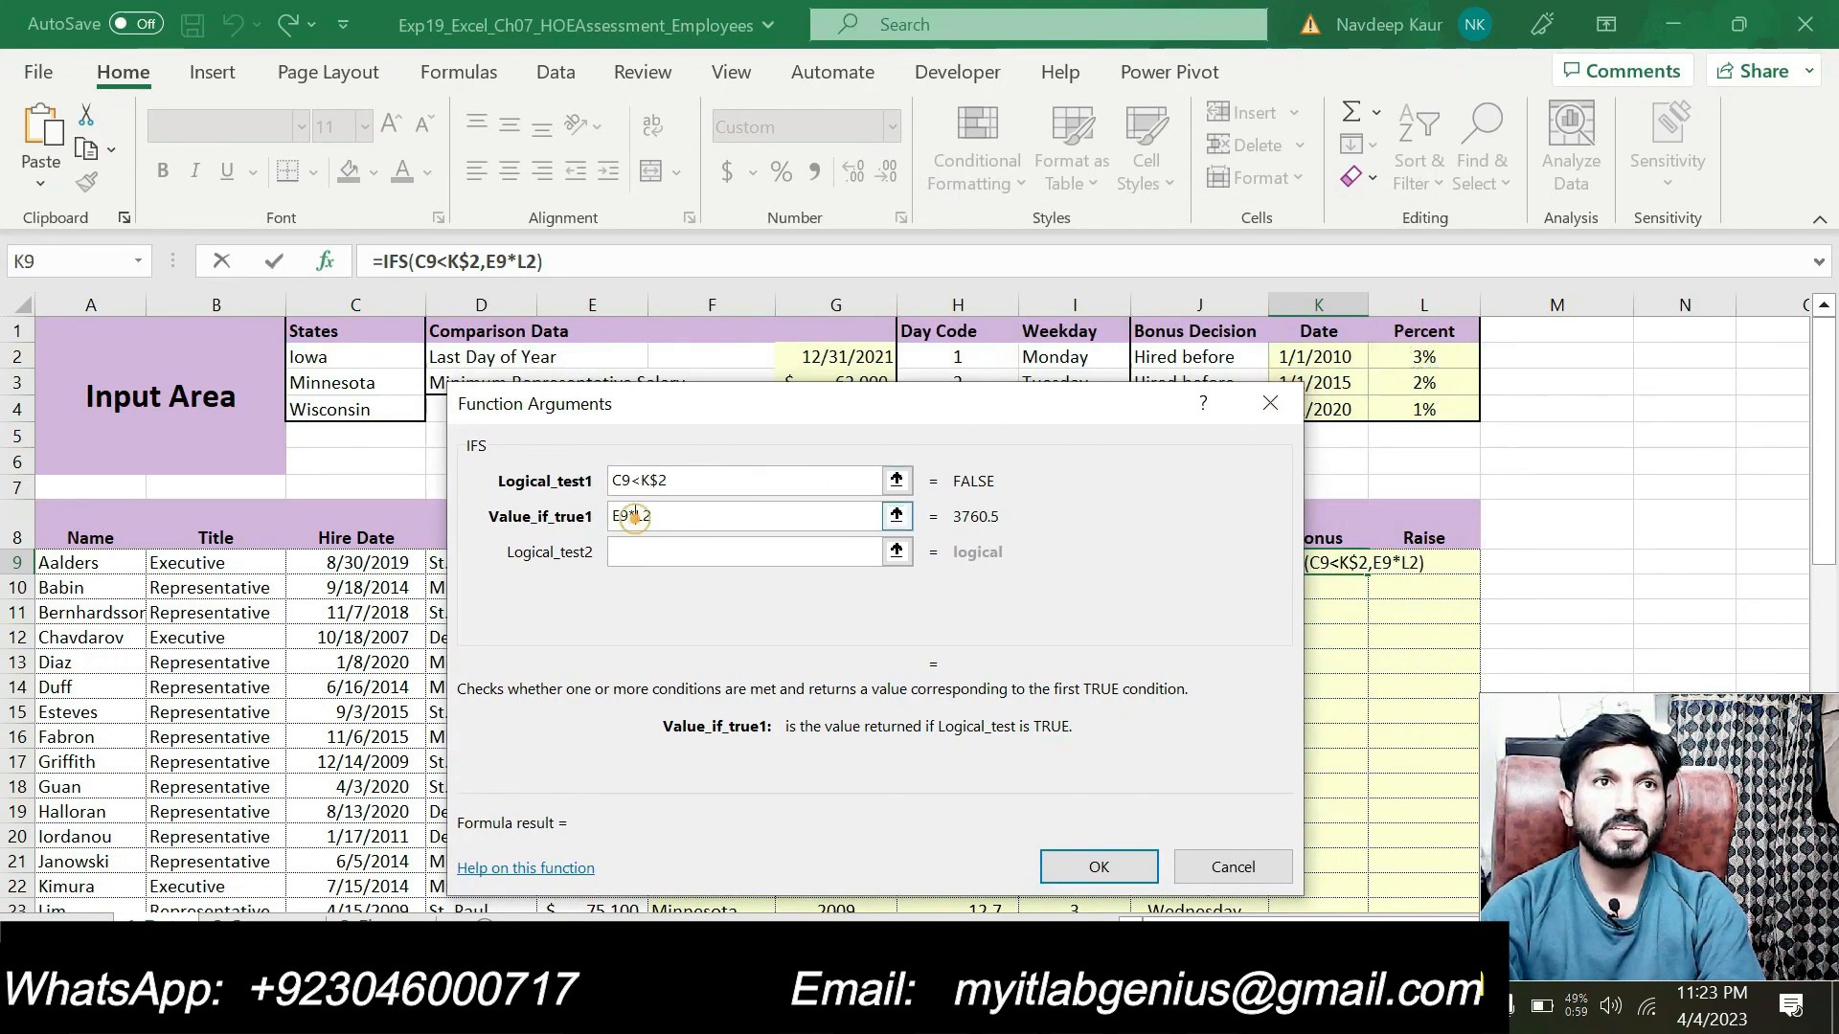
text($)
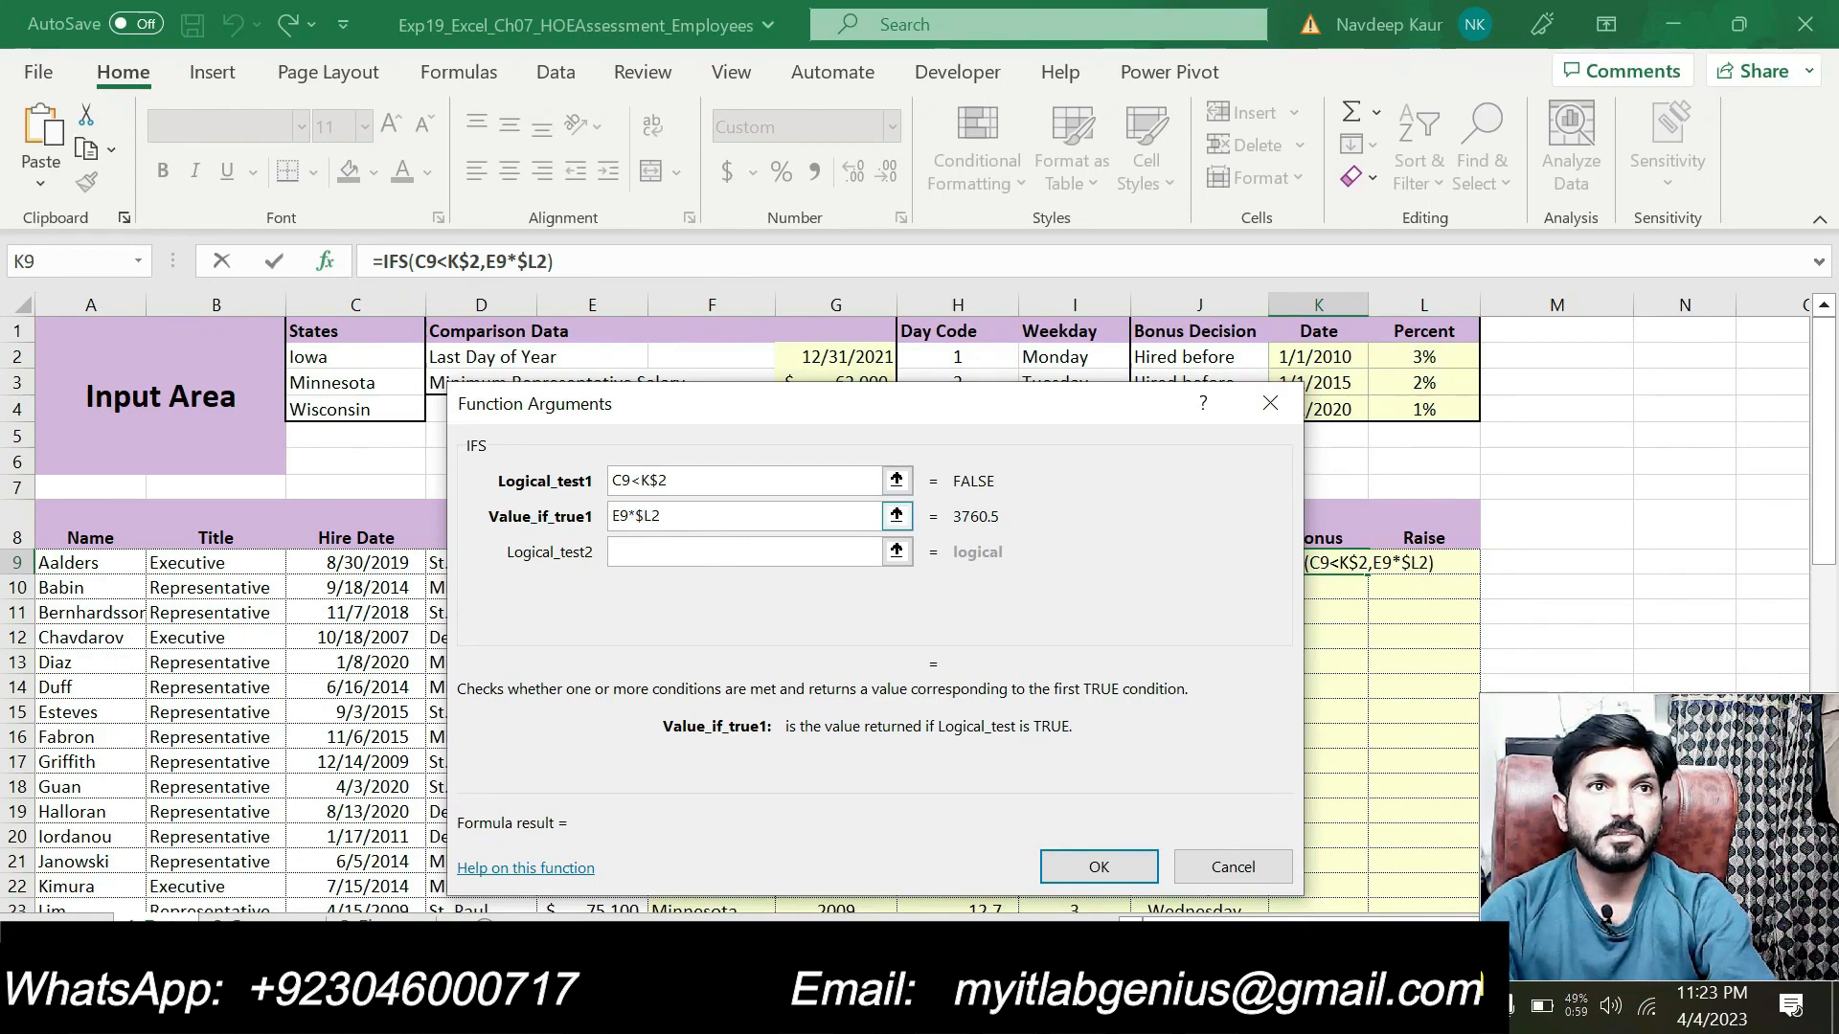
click(658, 517)
text($)
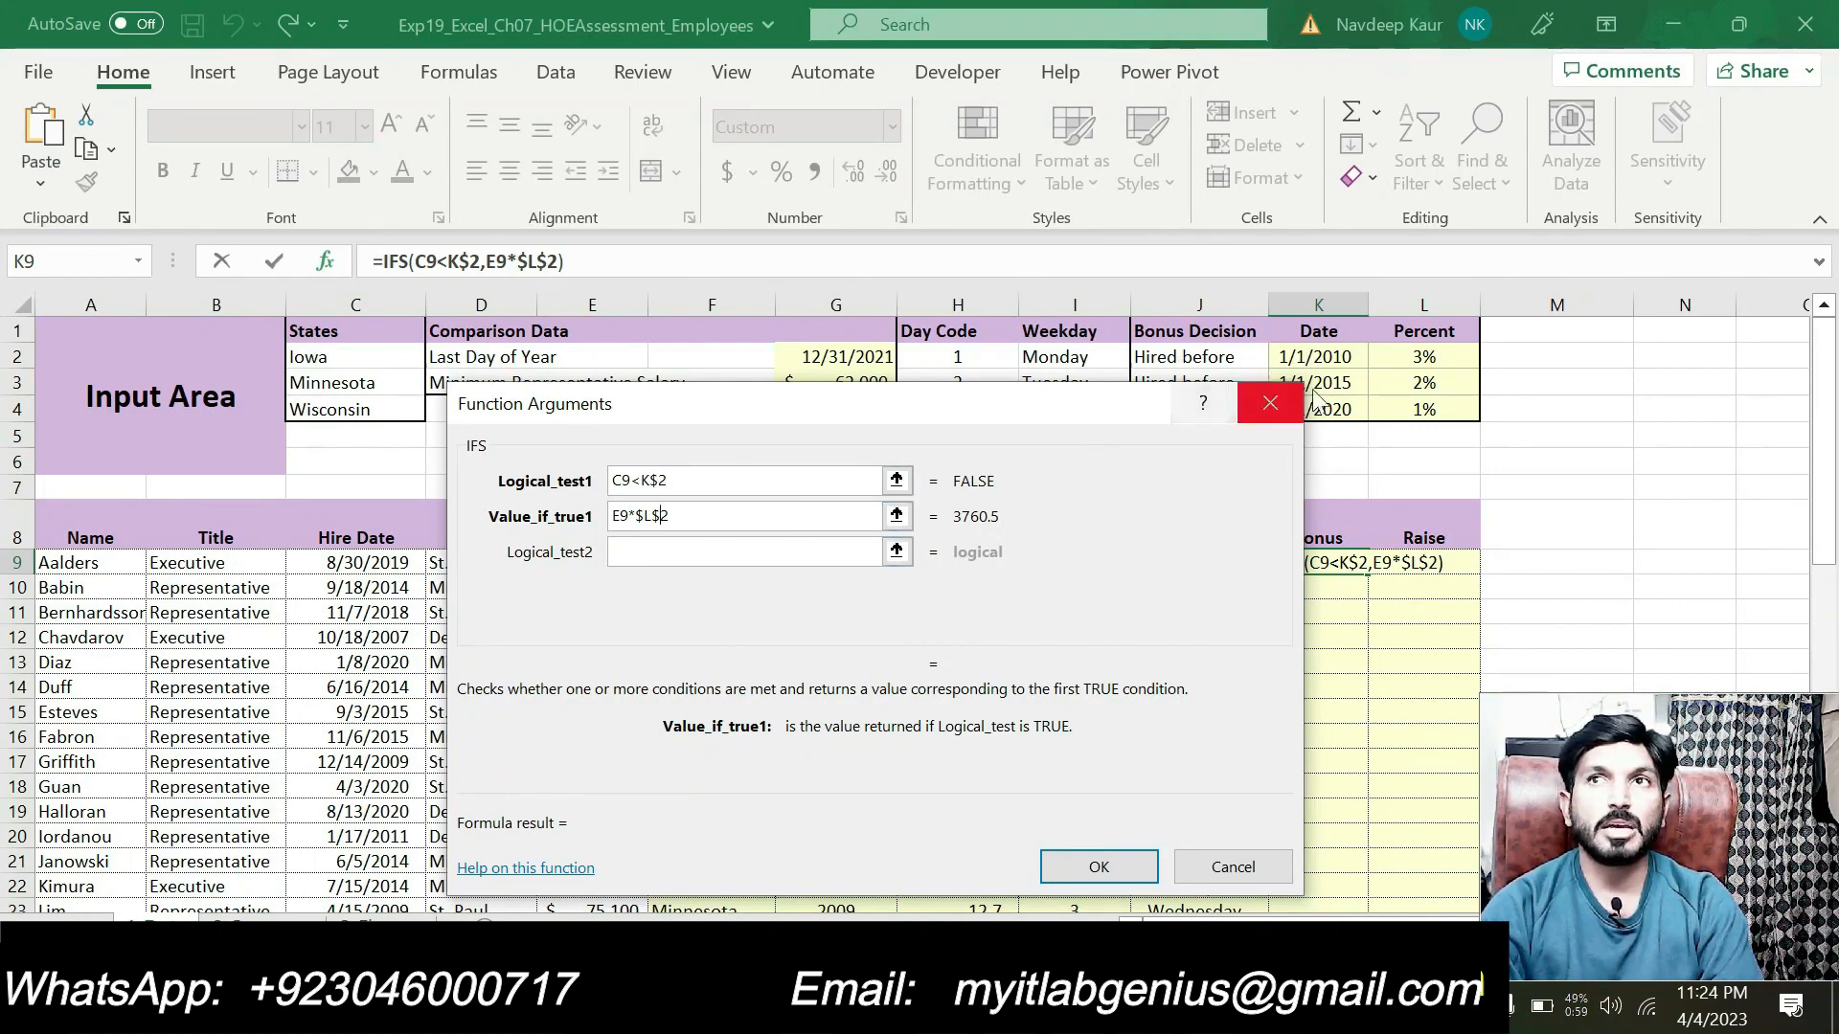
Reread the second hire-date condition in Word's instruction 7, return to Excel, and set Logical_test2 to C9<K$3 with a mixed reference.
click(664, 560)
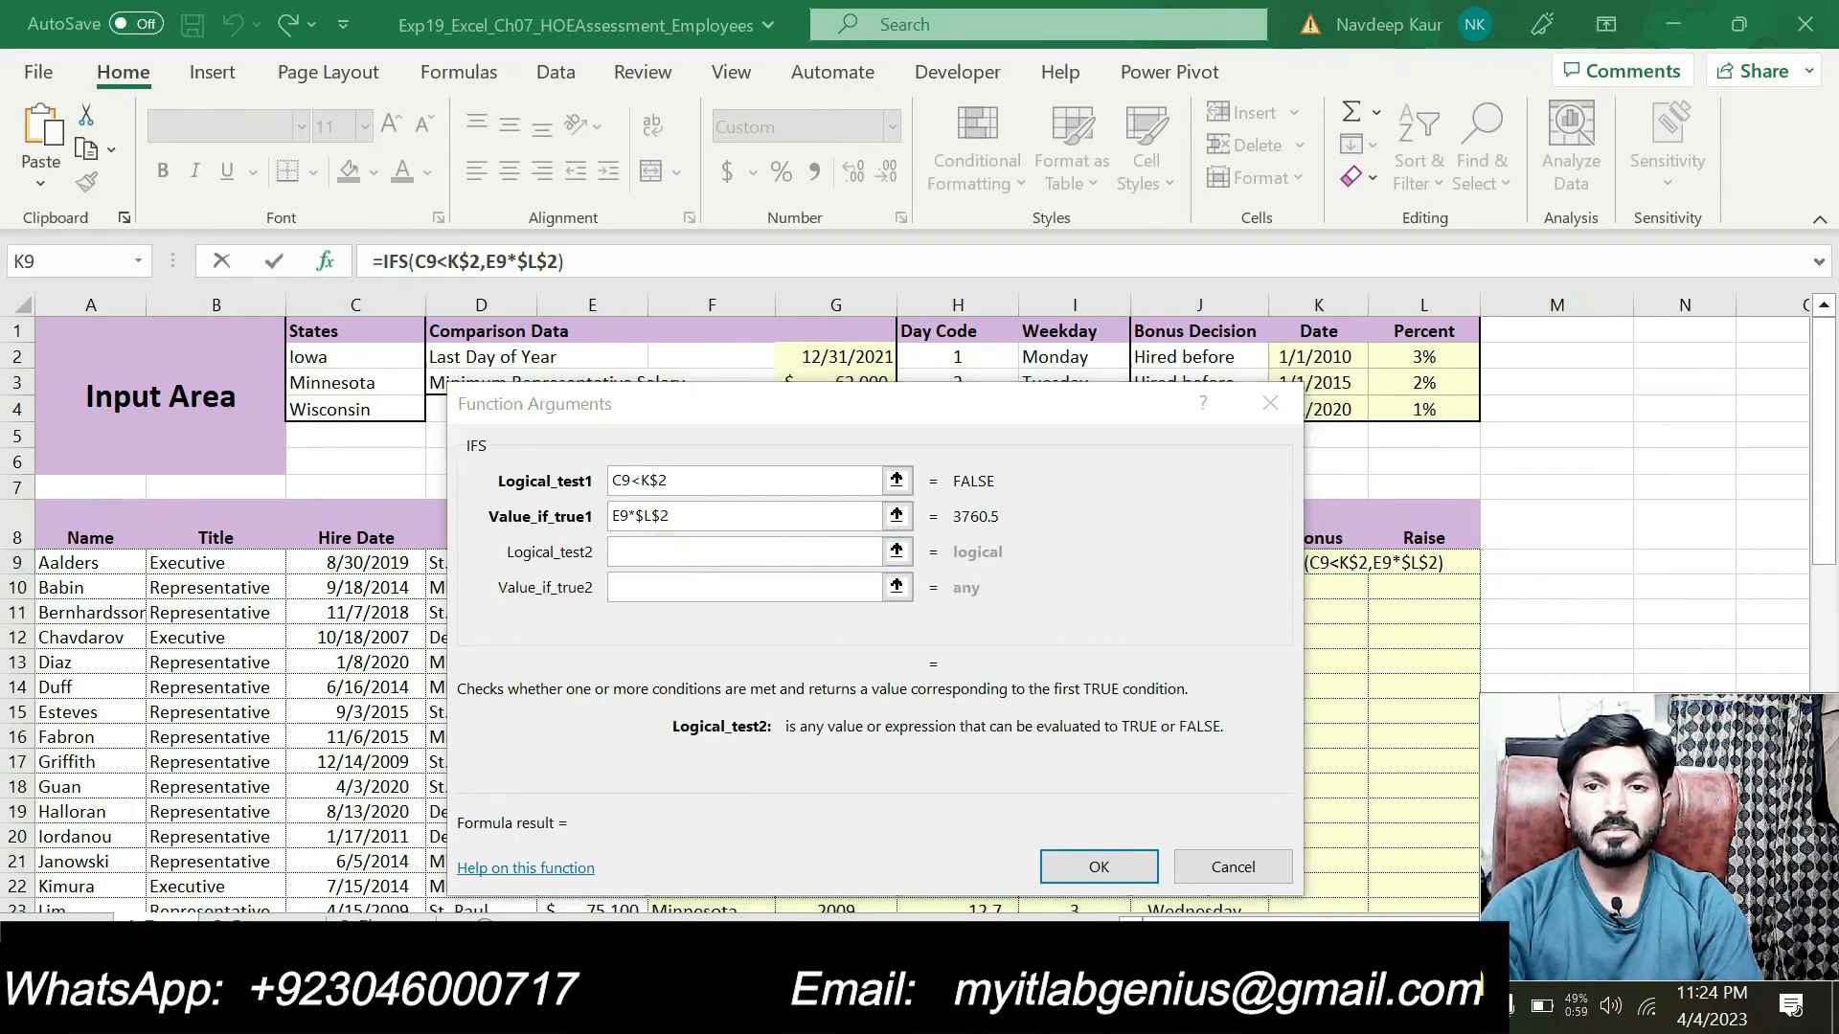
key(alt+Tab)
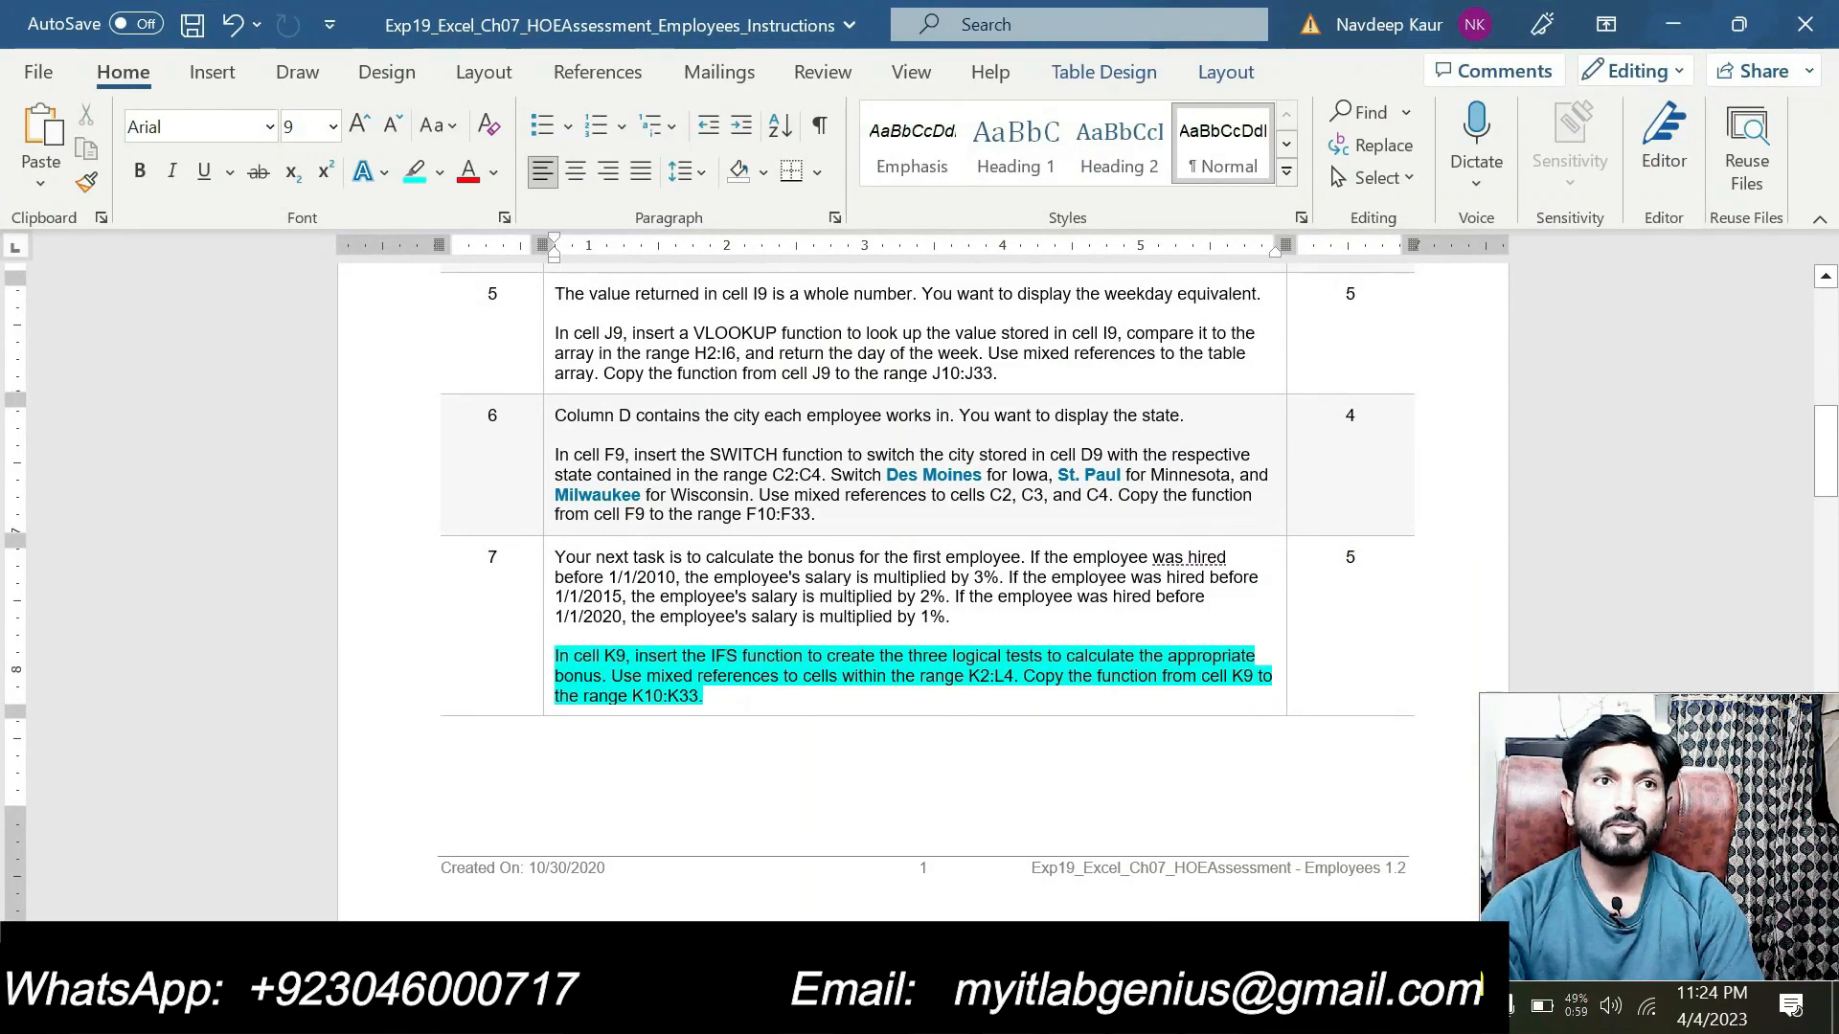
drag(530, 567, 628, 594)
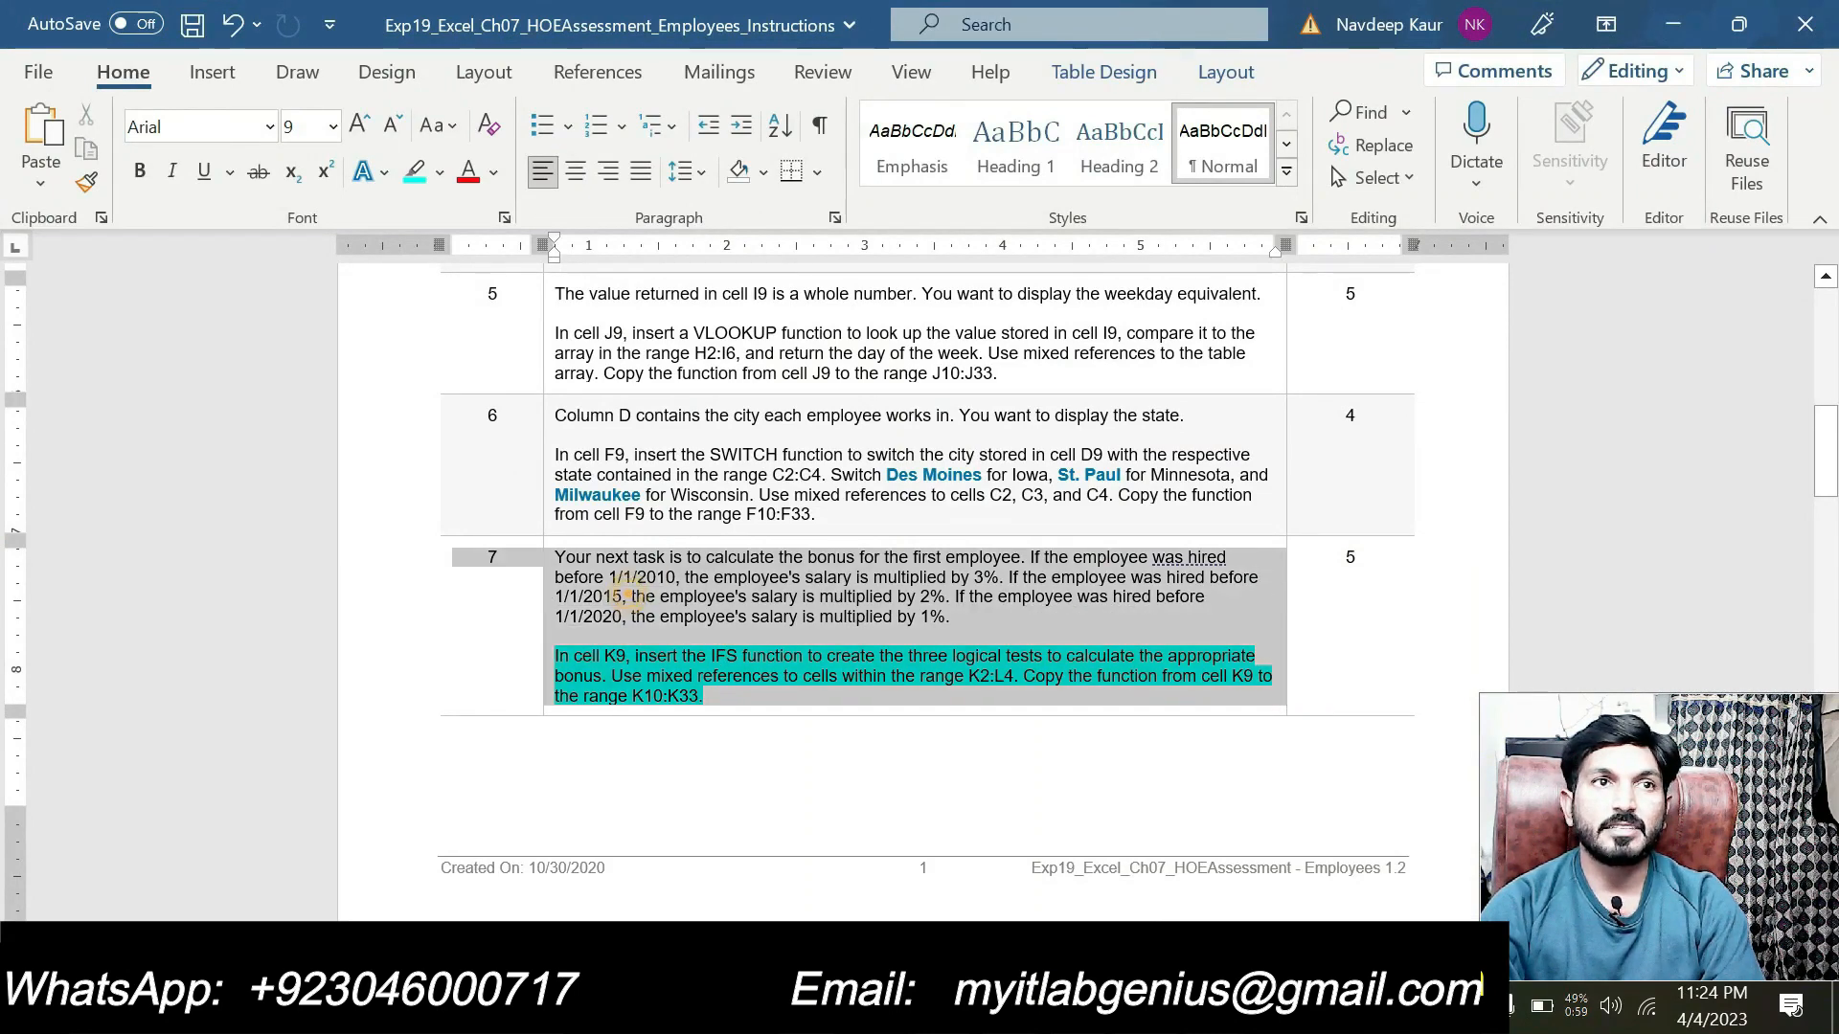
key(alt+Tab)
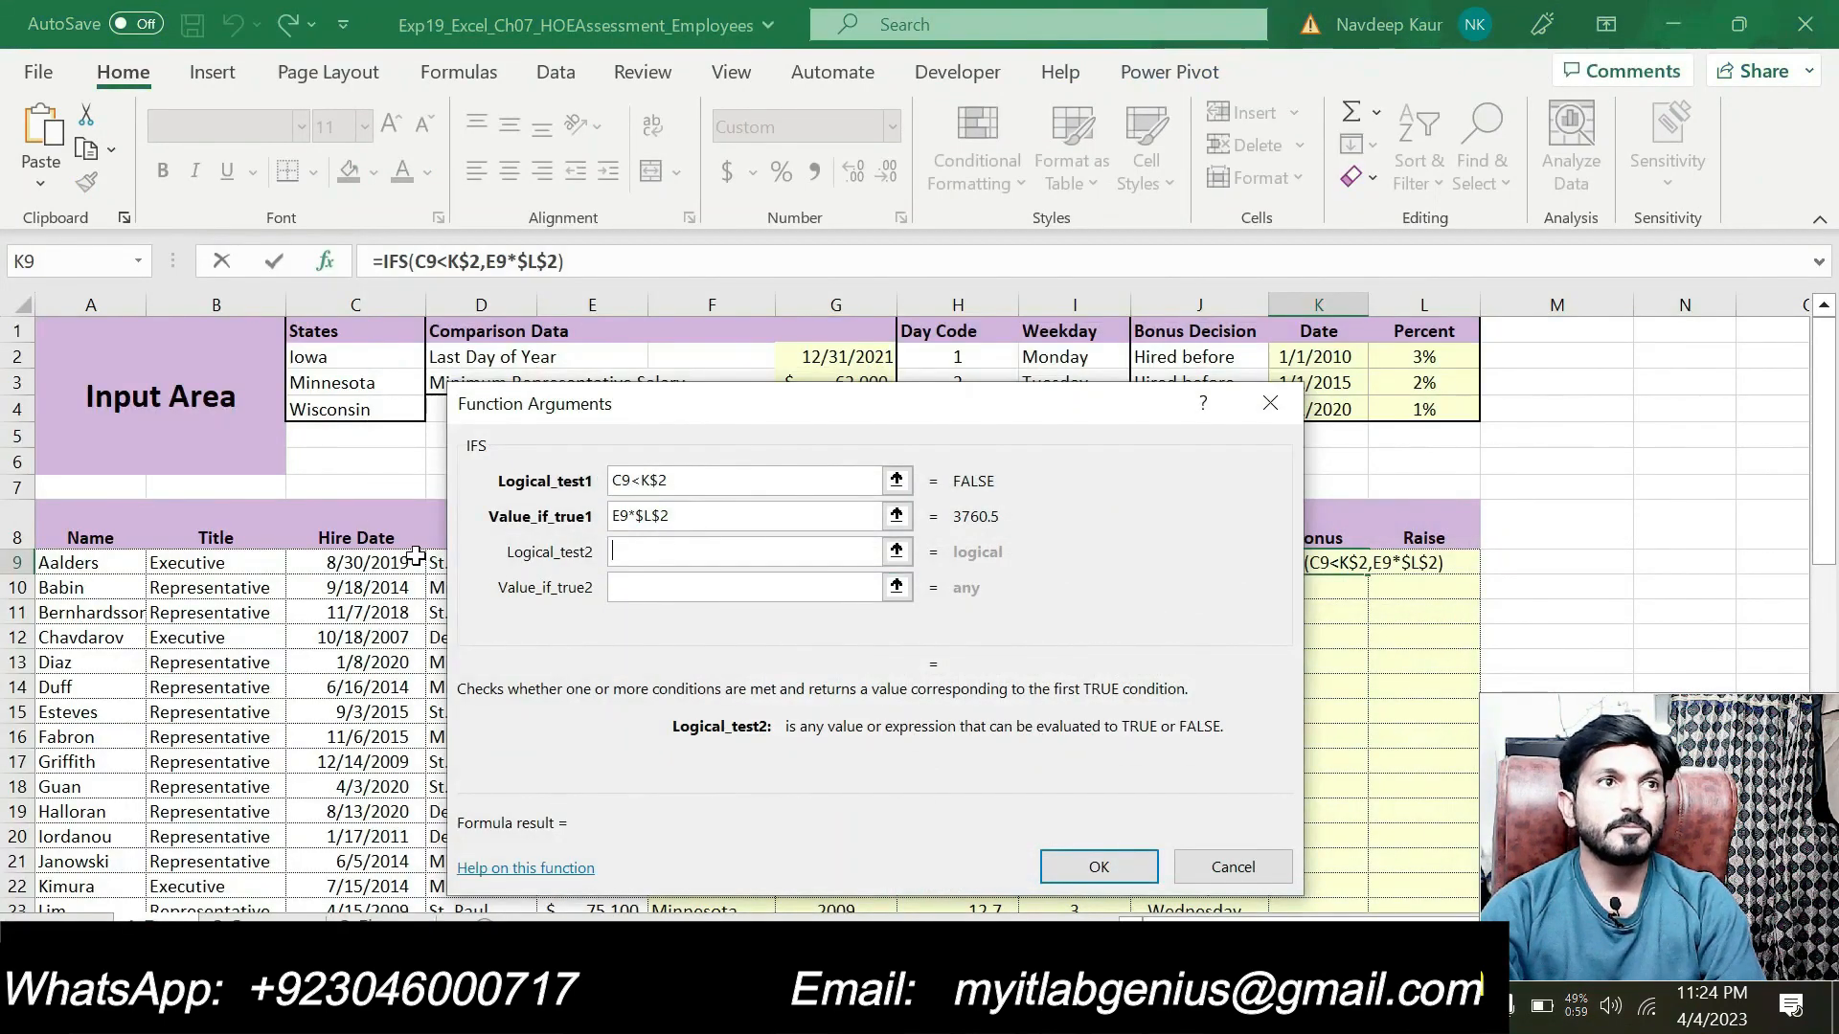
click(372, 567)
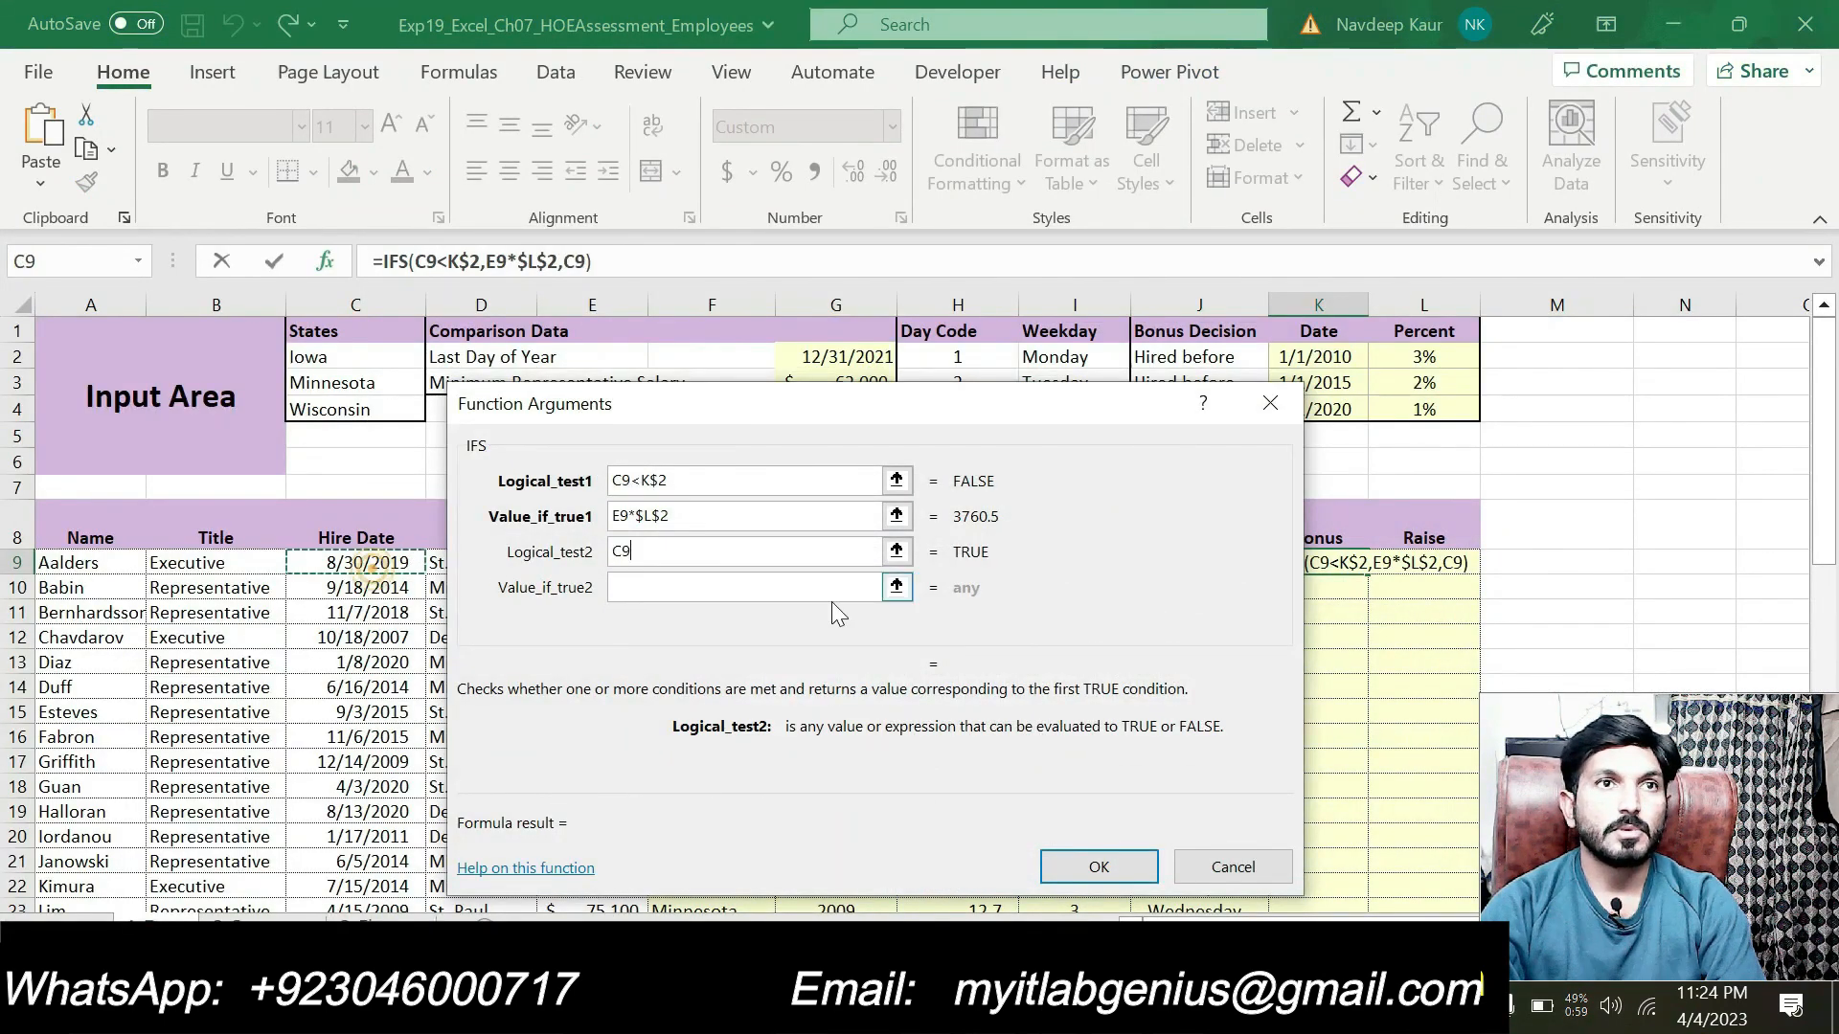
text(<)
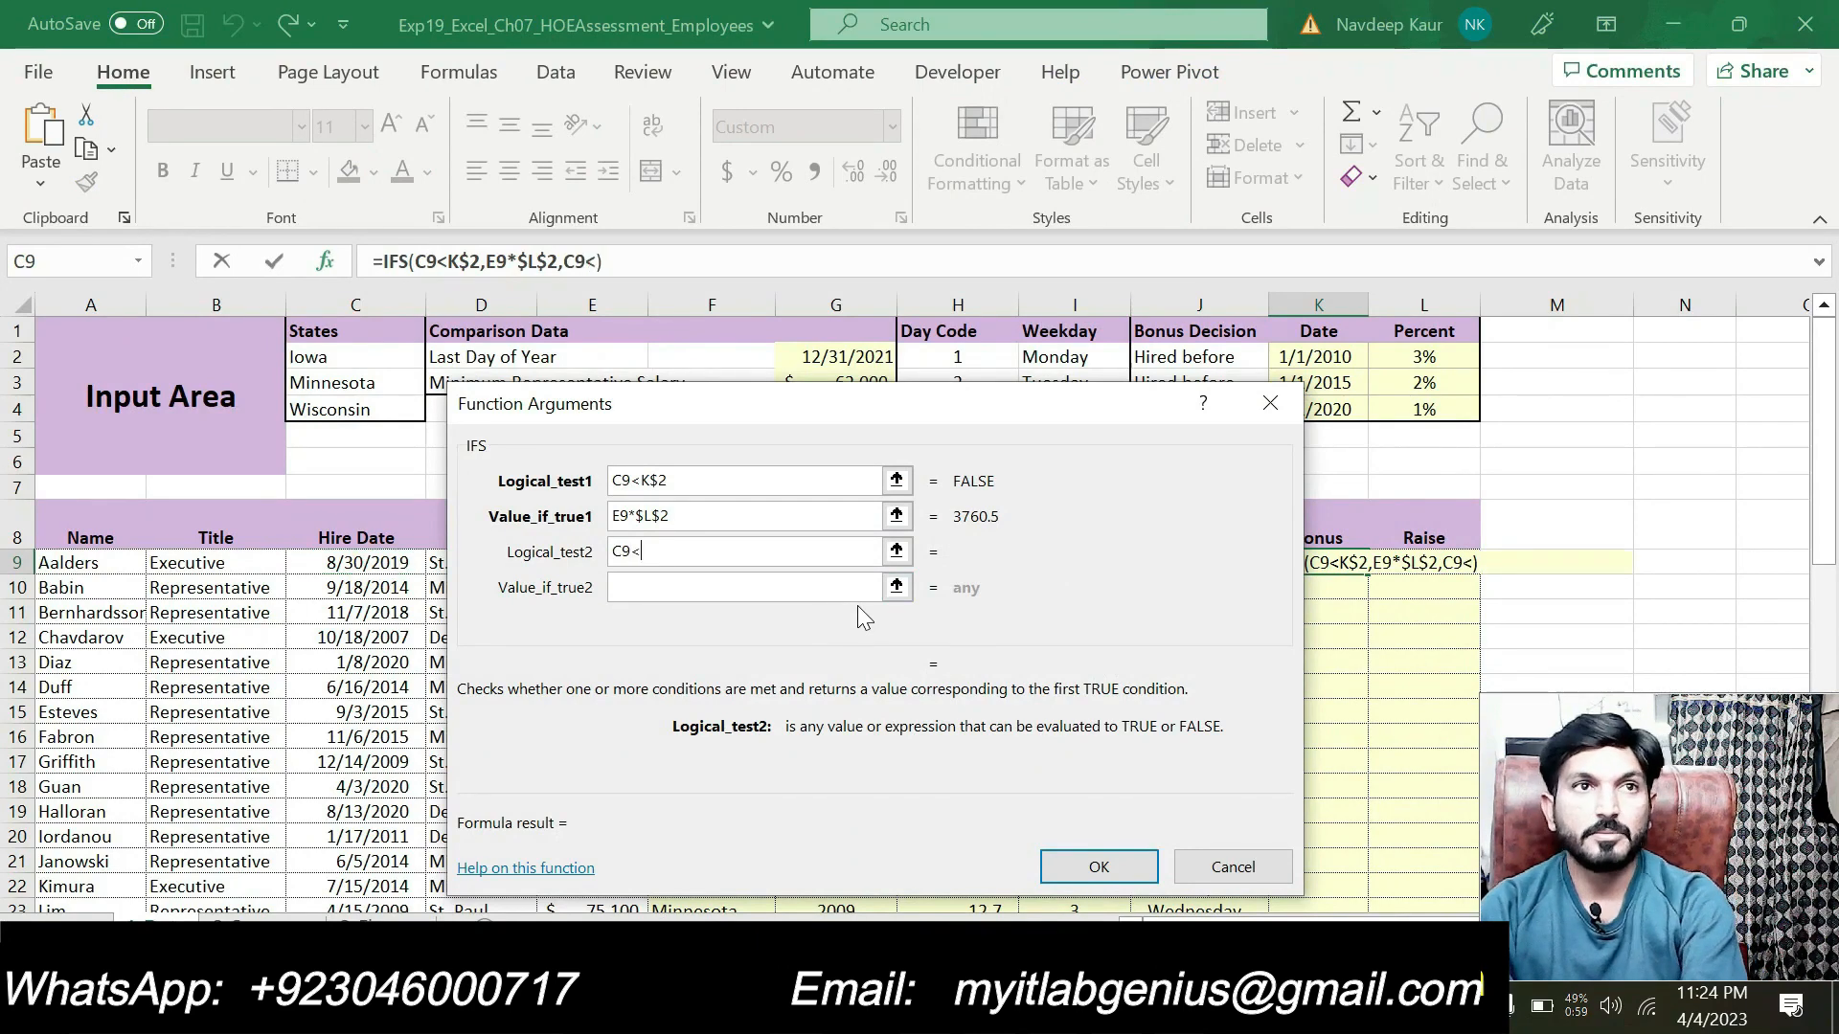
click(1322, 387)
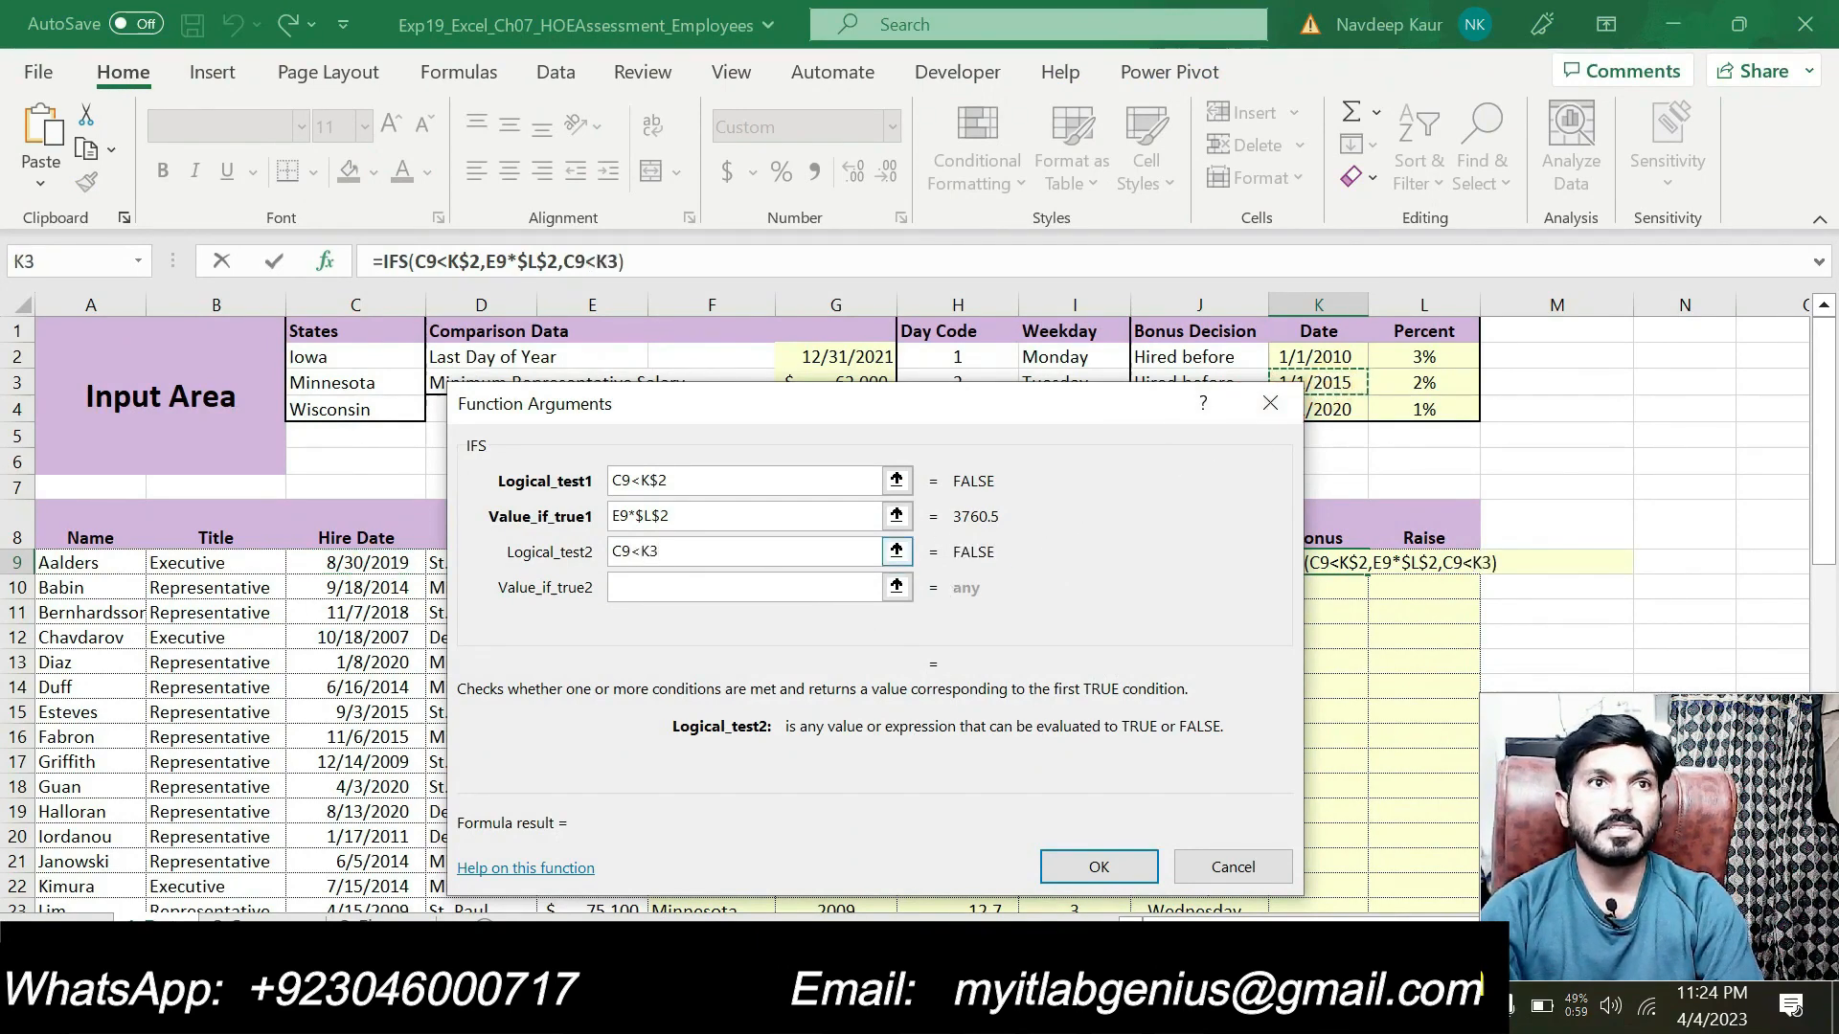
click(649, 552)
key(Tab)
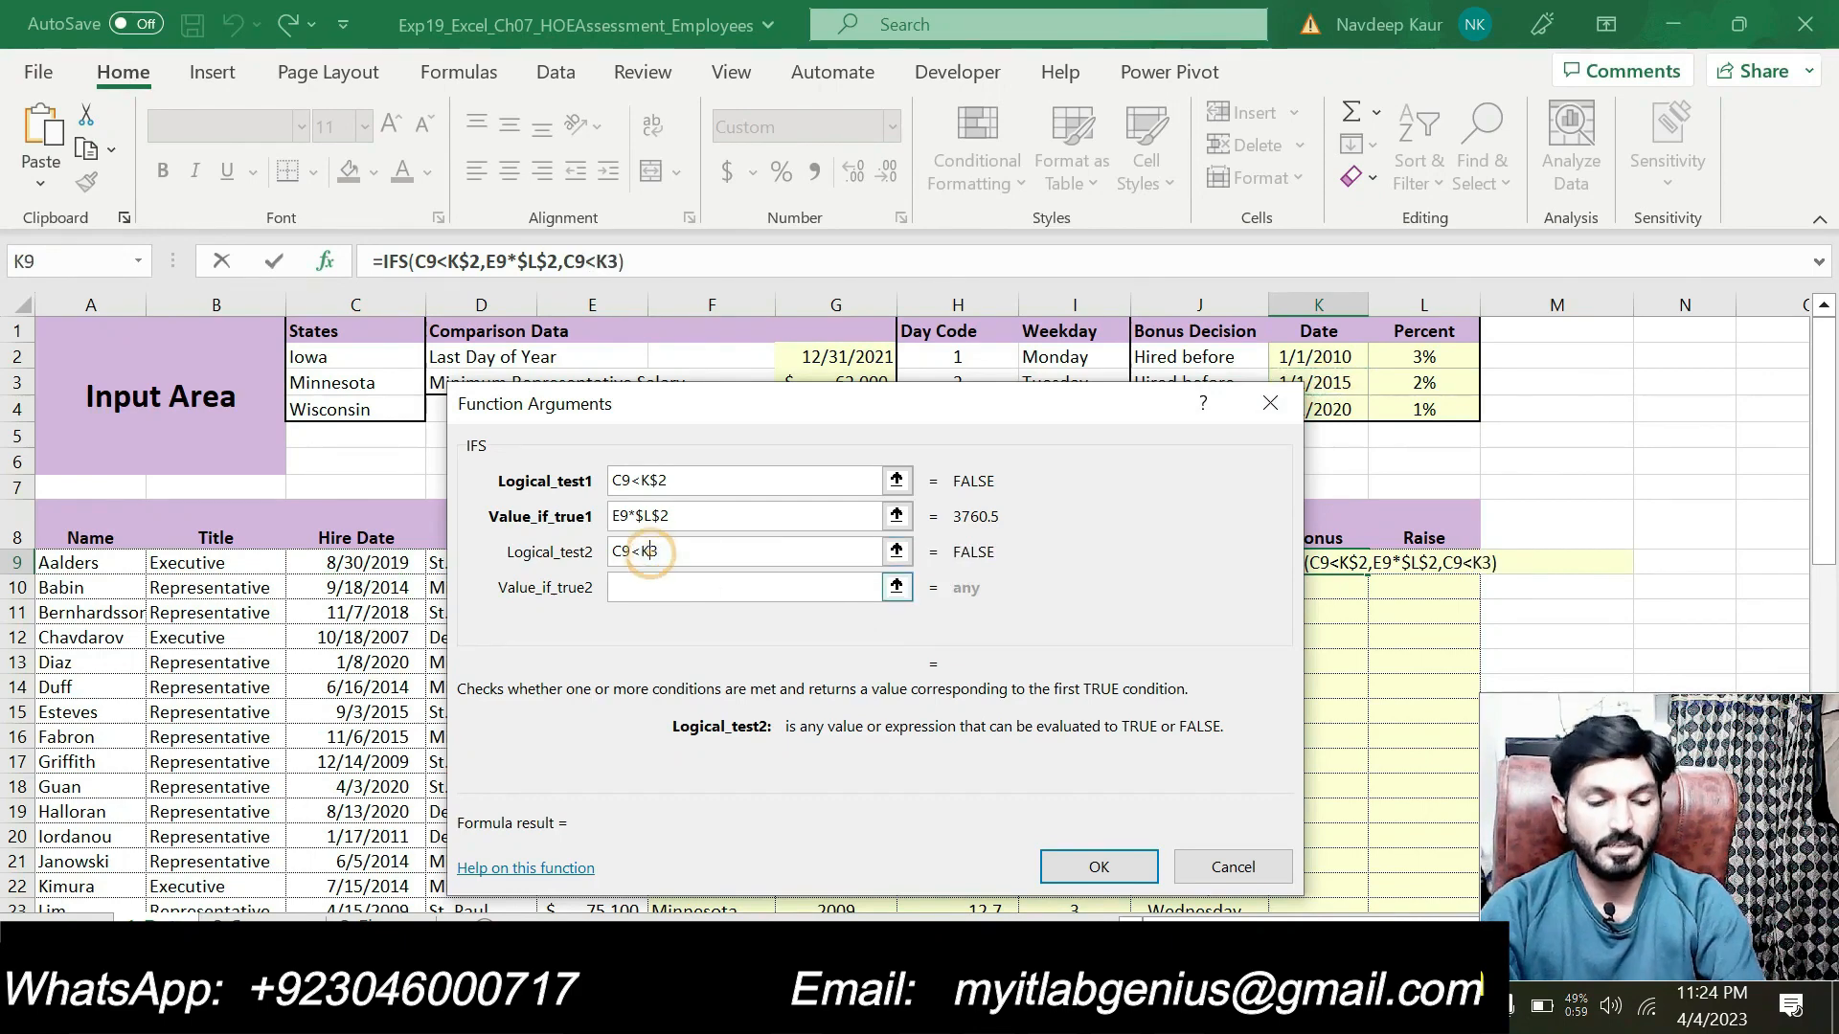
text($)
key(Tab)
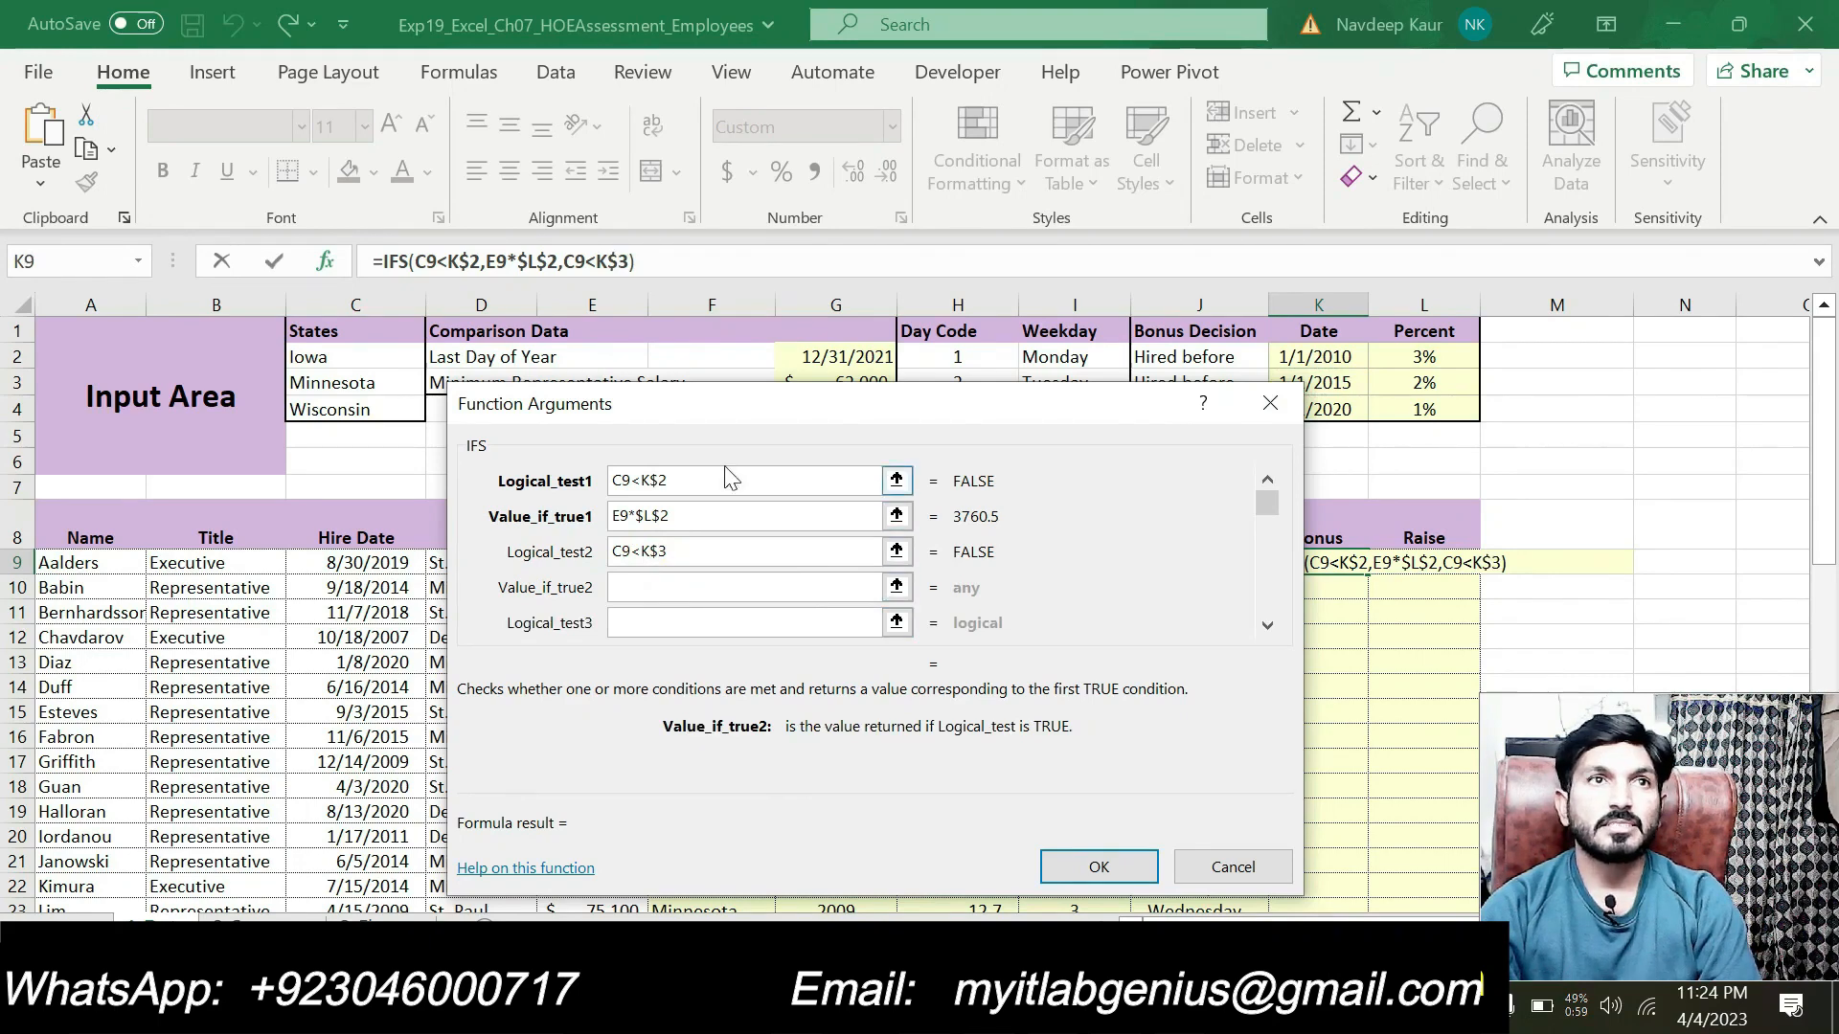
drag(714, 429, 871, 415)
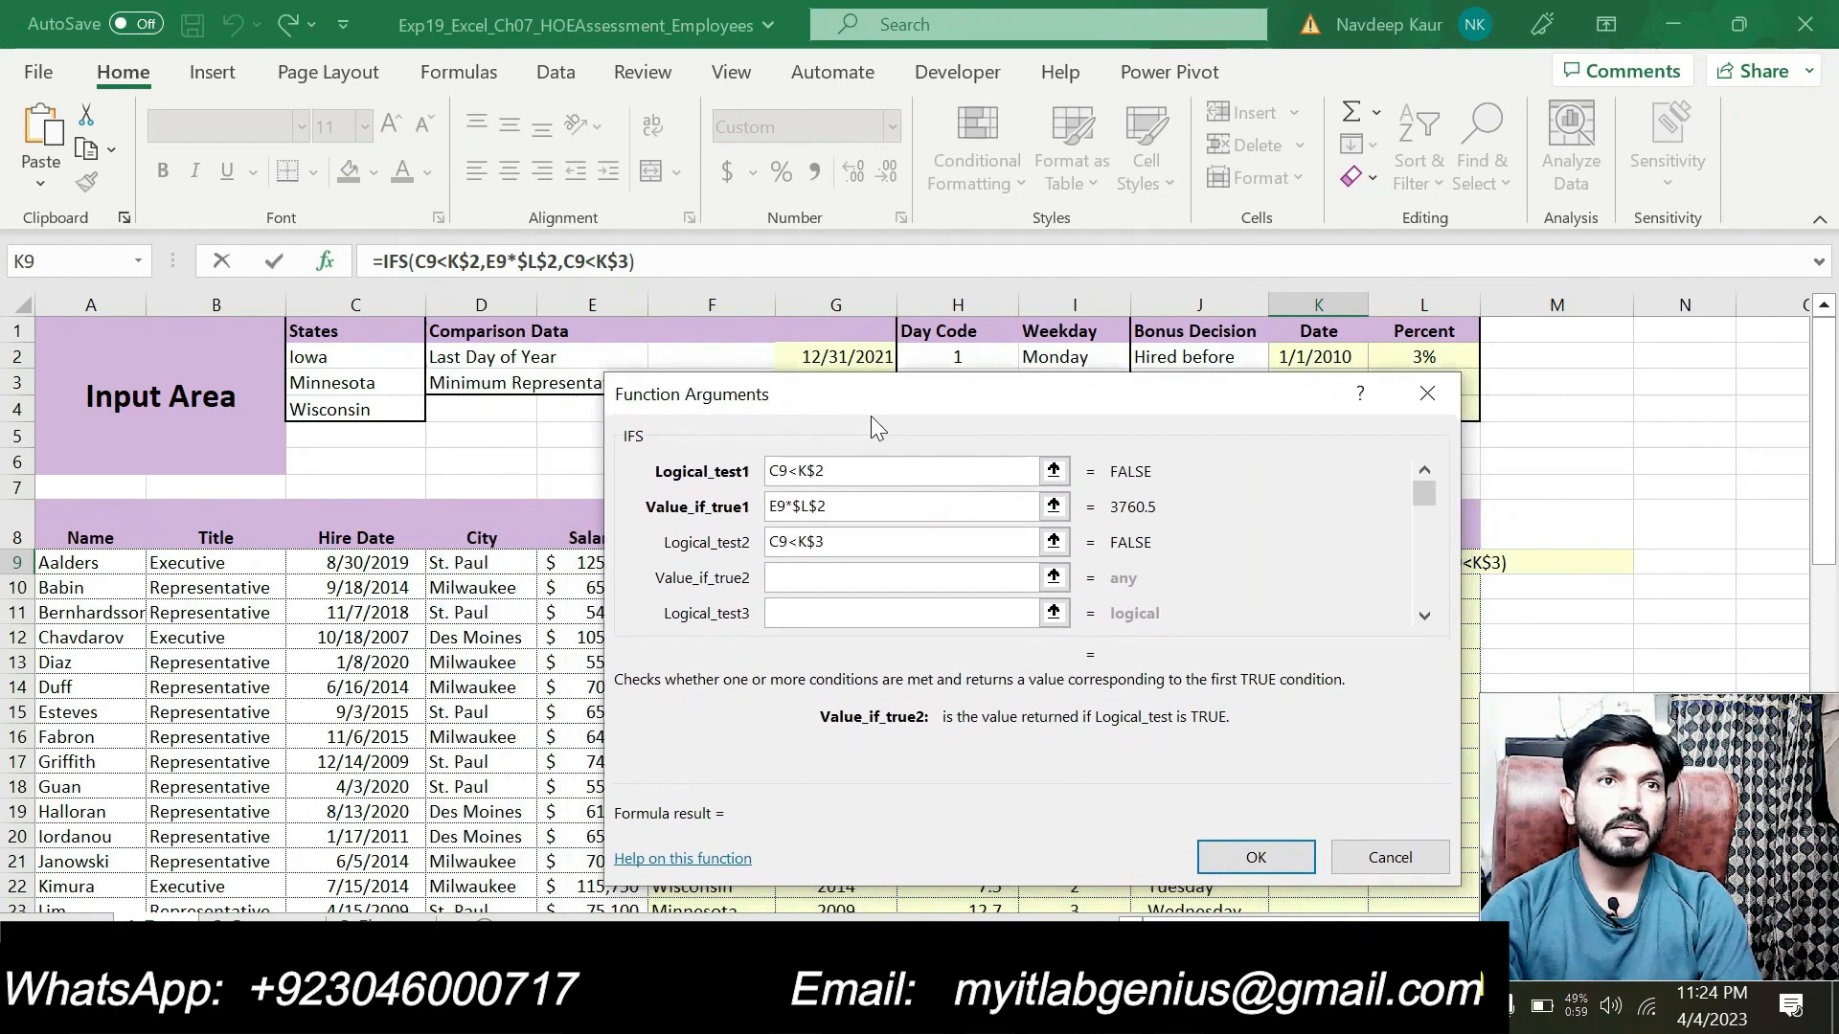
click(583, 564)
drag(836, 400, 723, 410)
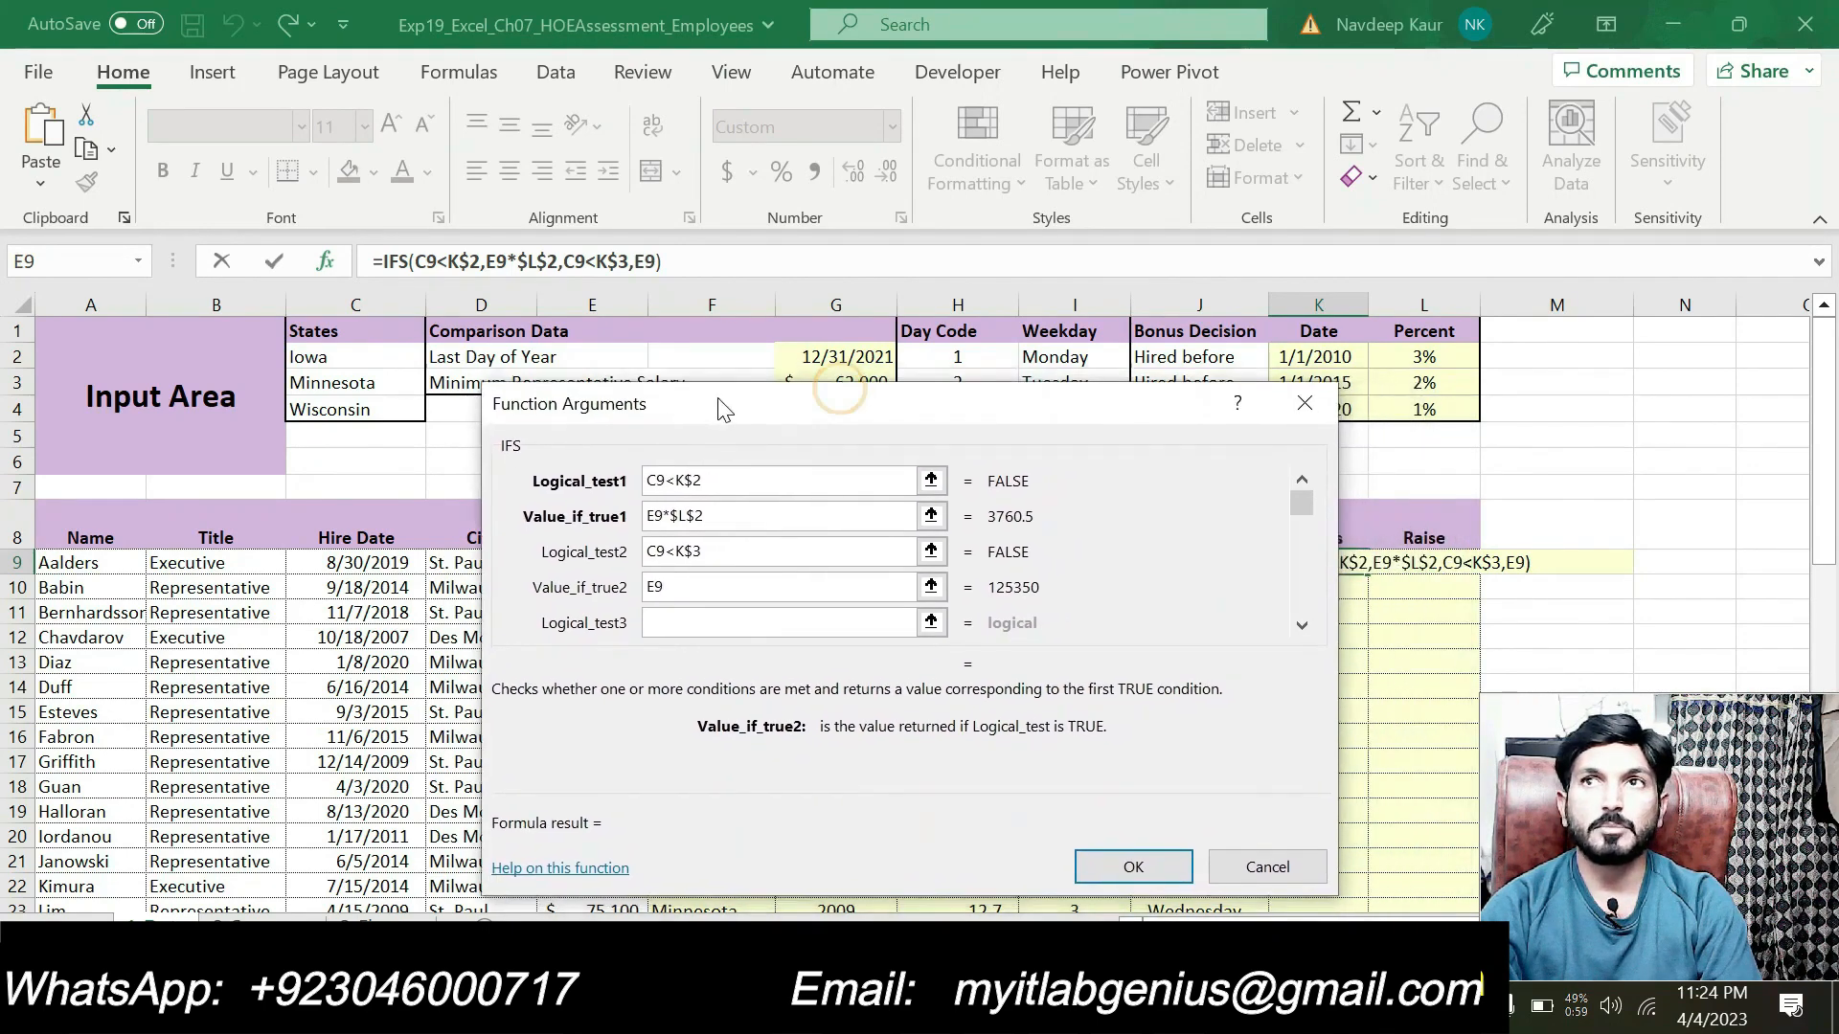
click(1412, 379)
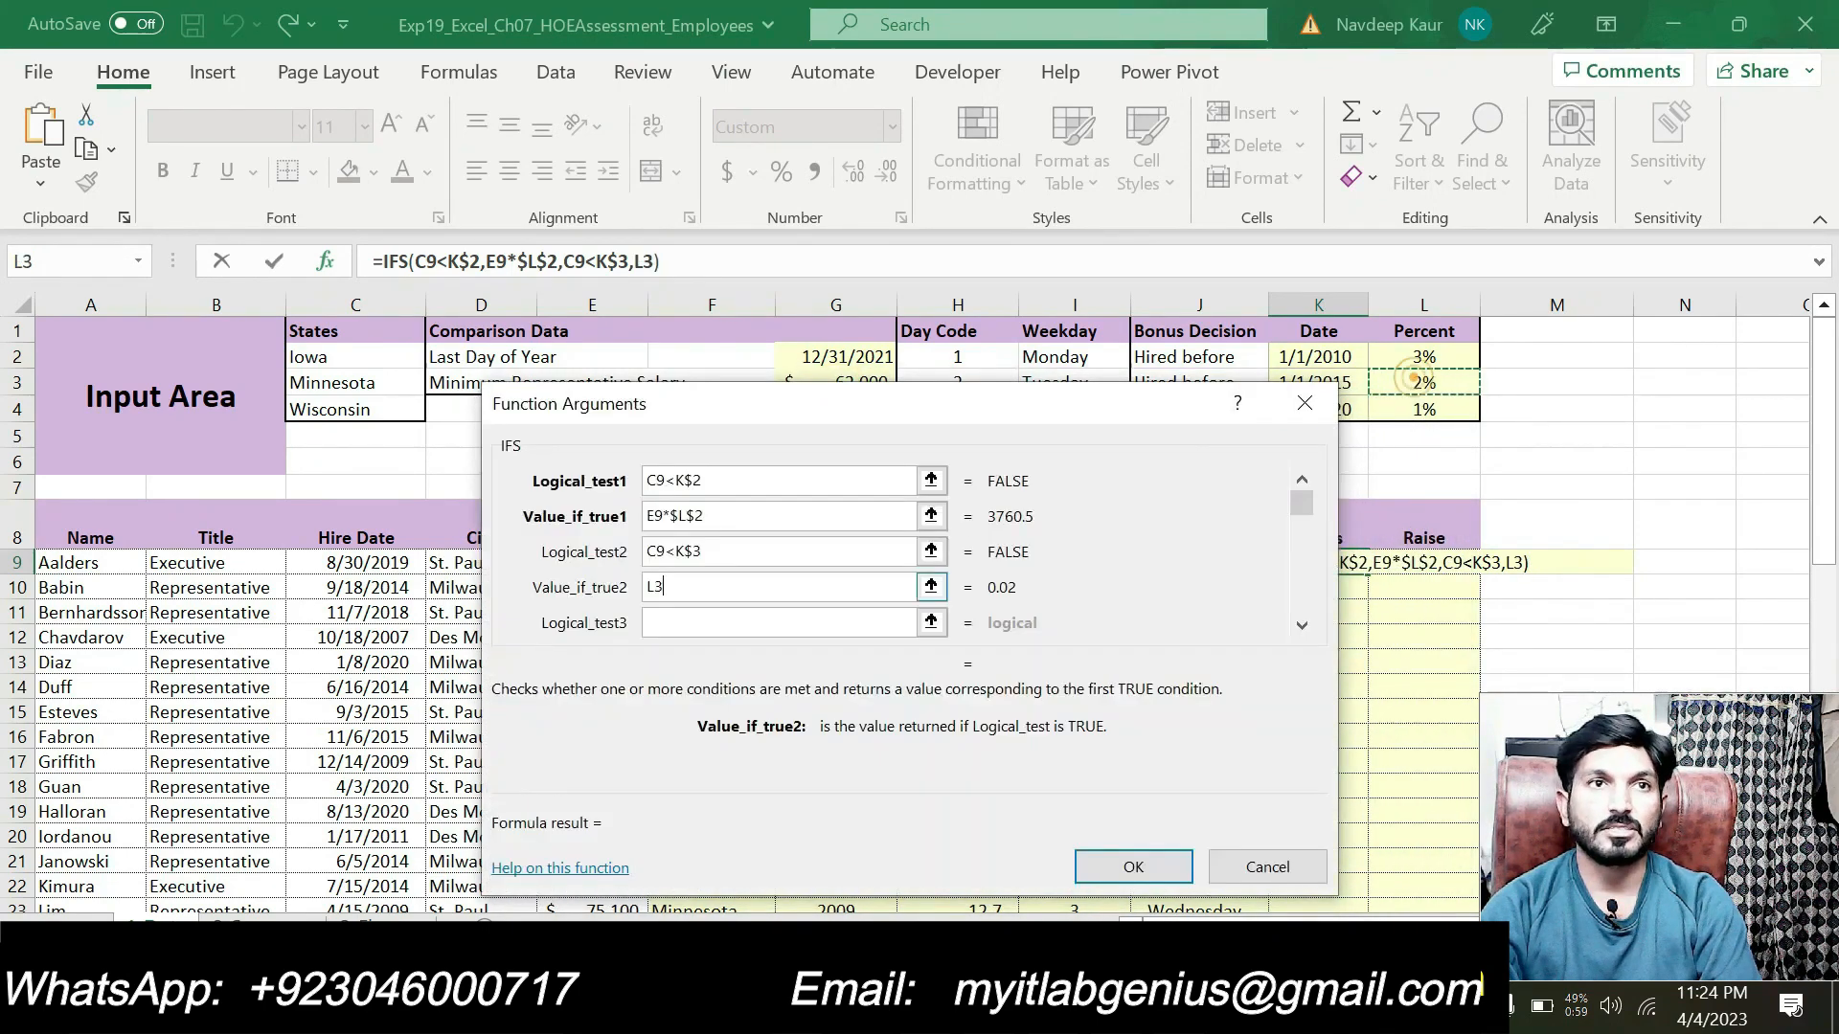
double_click(655, 587)
key(BackSpace)
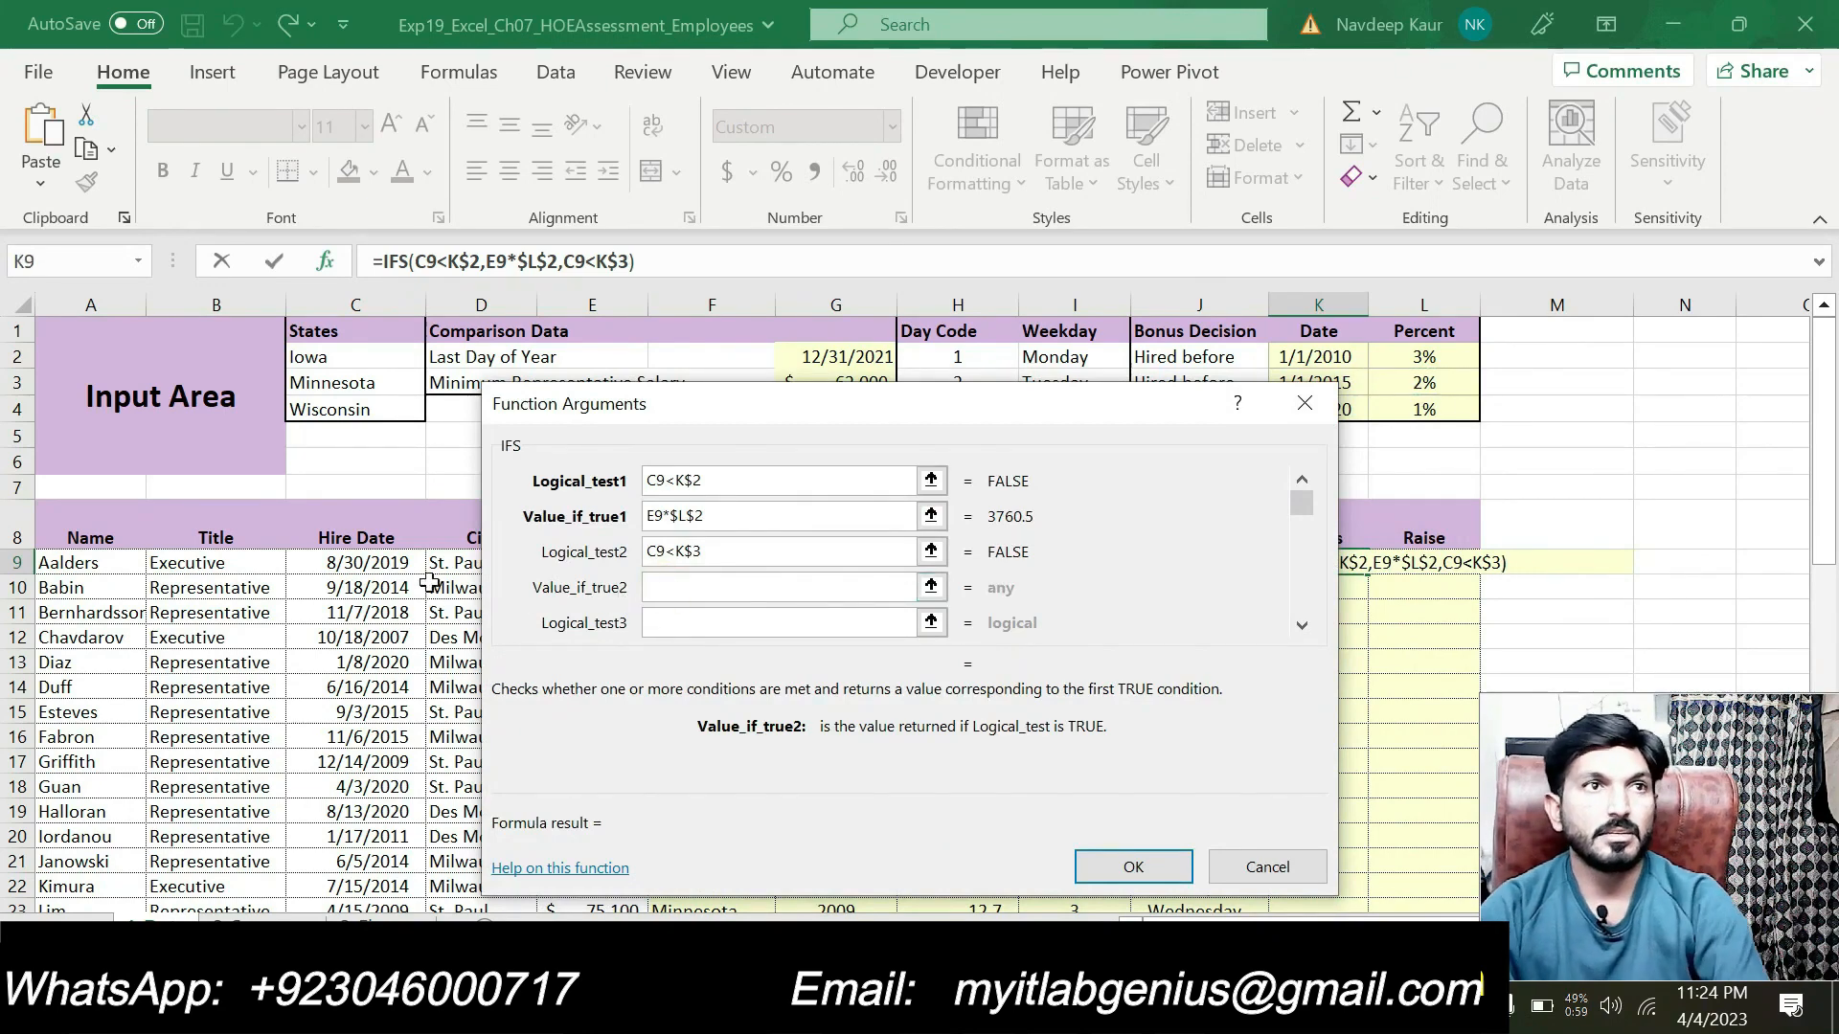
Set Value_if_true2 to E9*$L$3, multiplying the salary by an absolute reference to the second bonus percentage.
drag(574, 403, 671, 366)
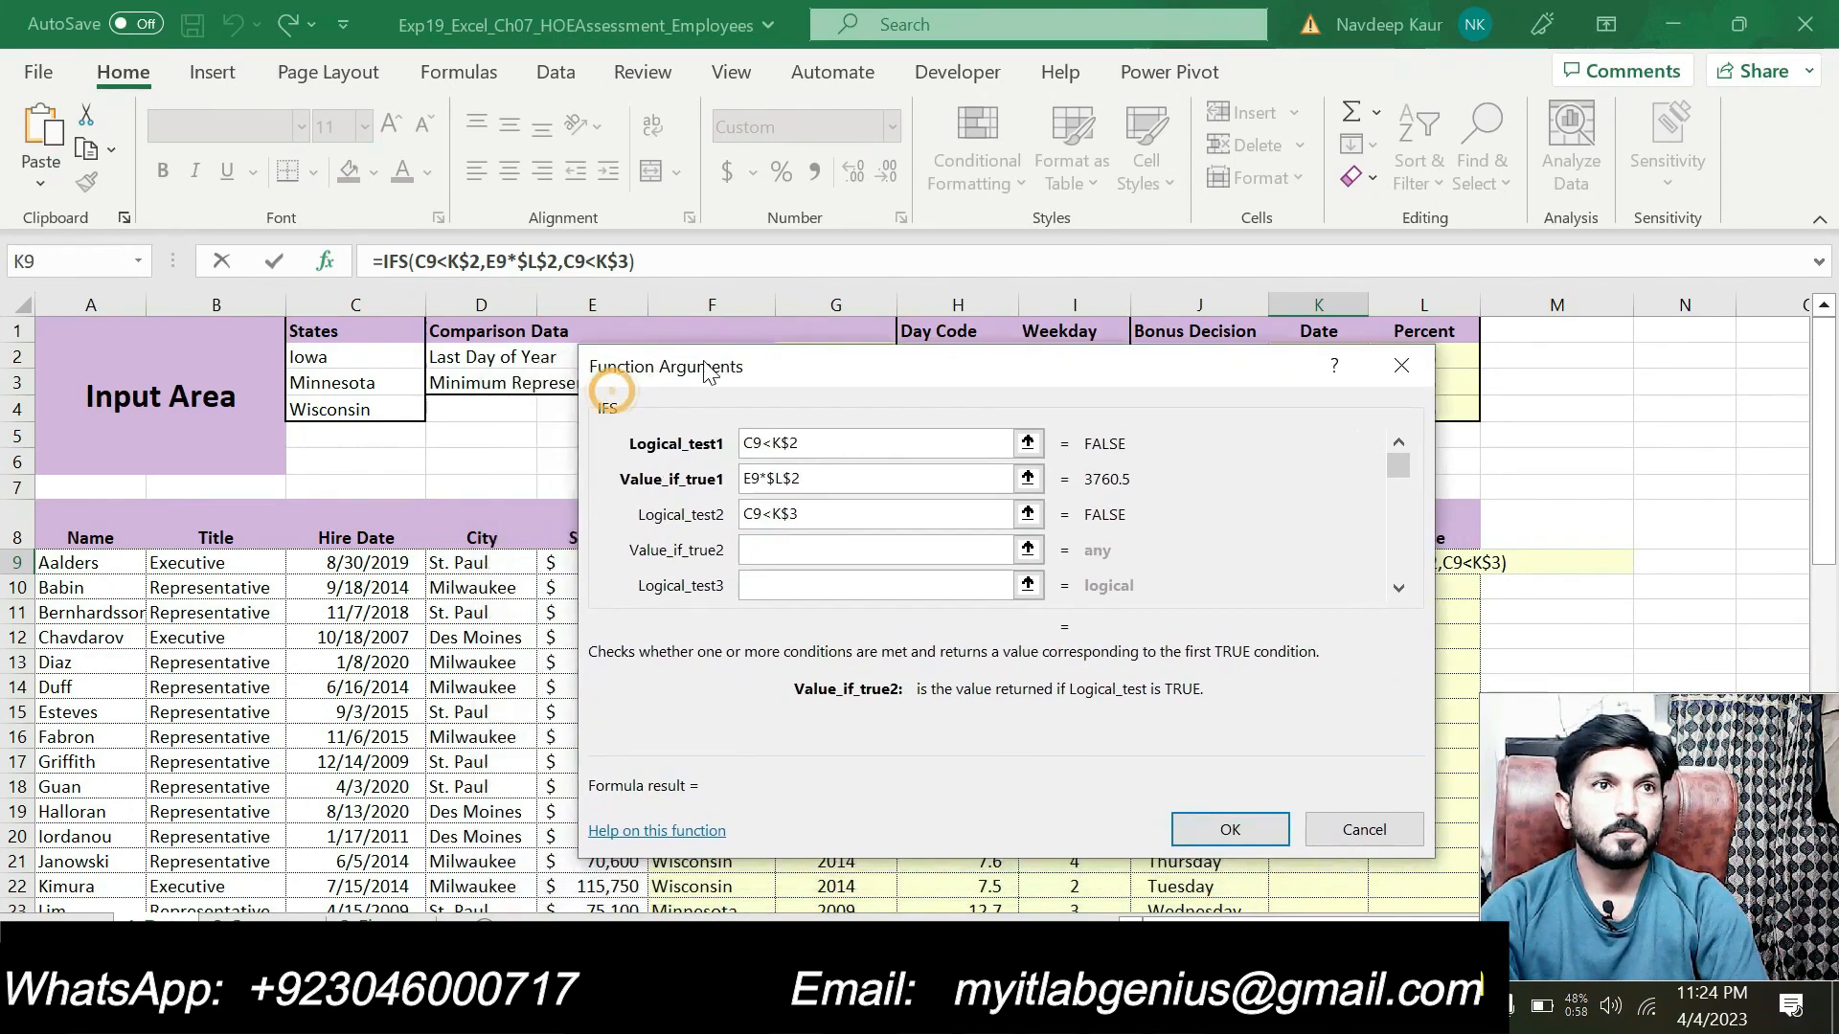
click(559, 563)
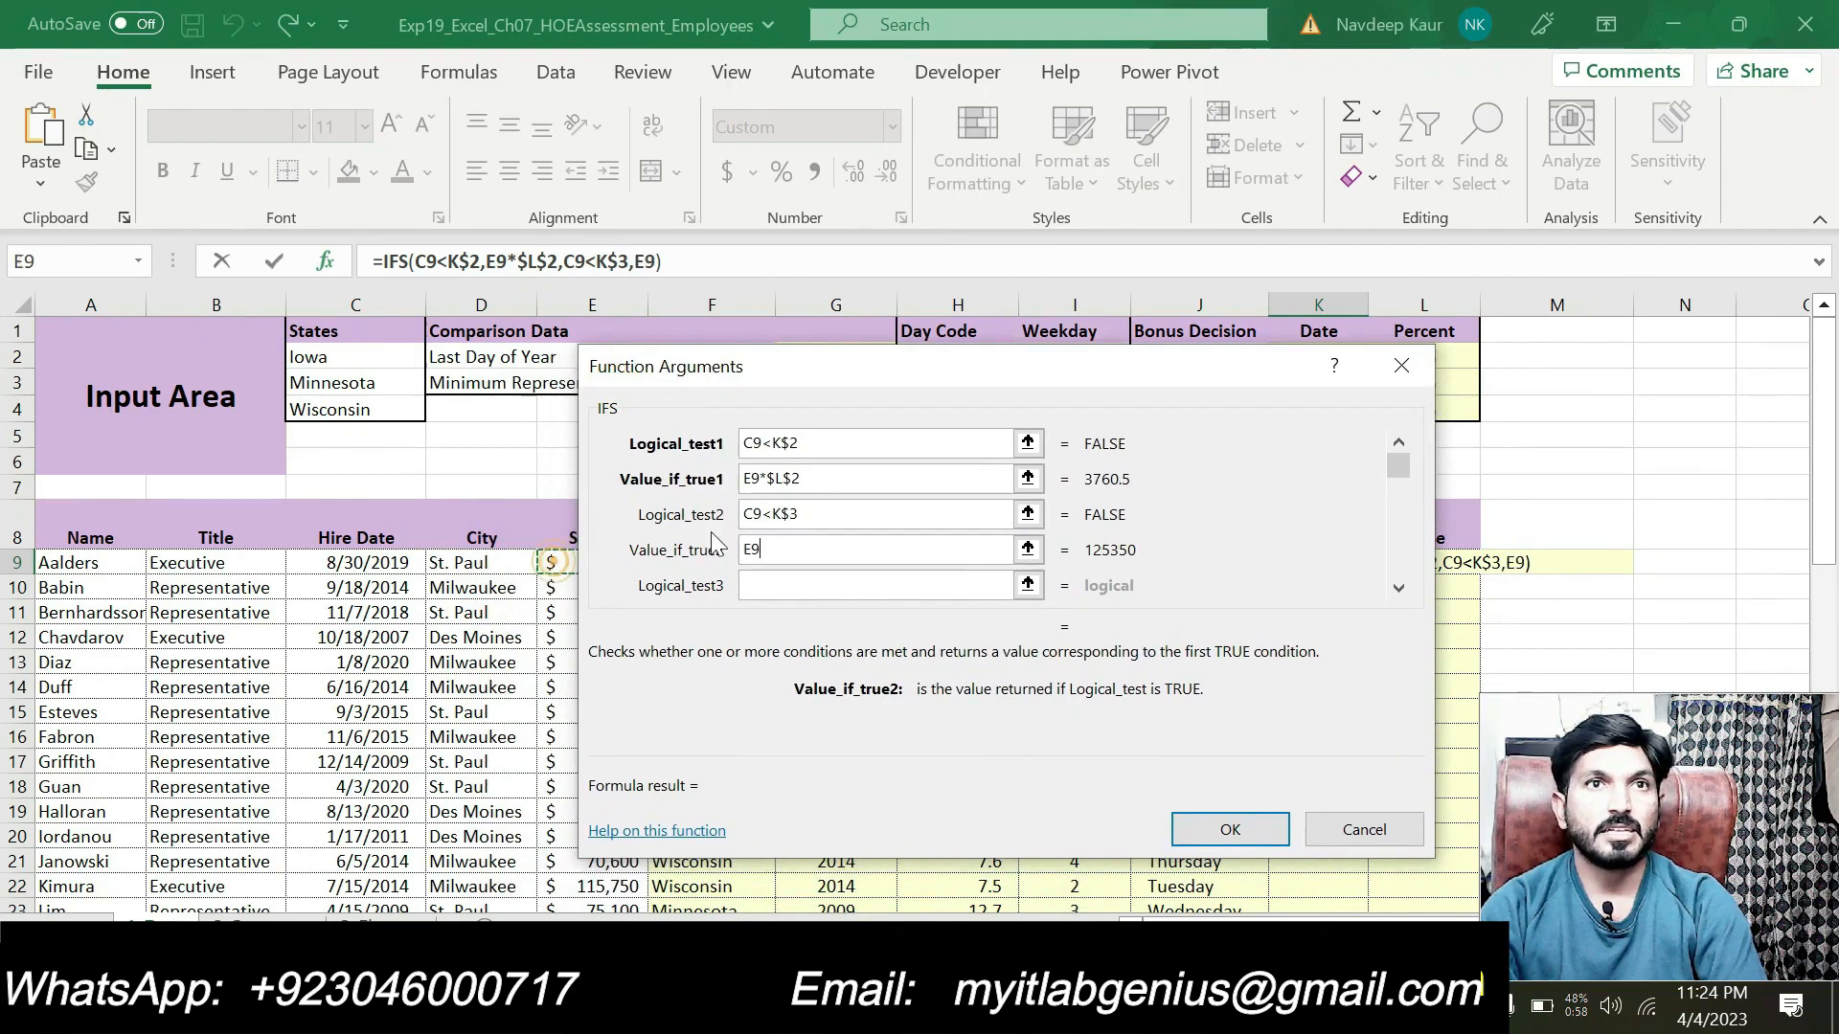
text(*)
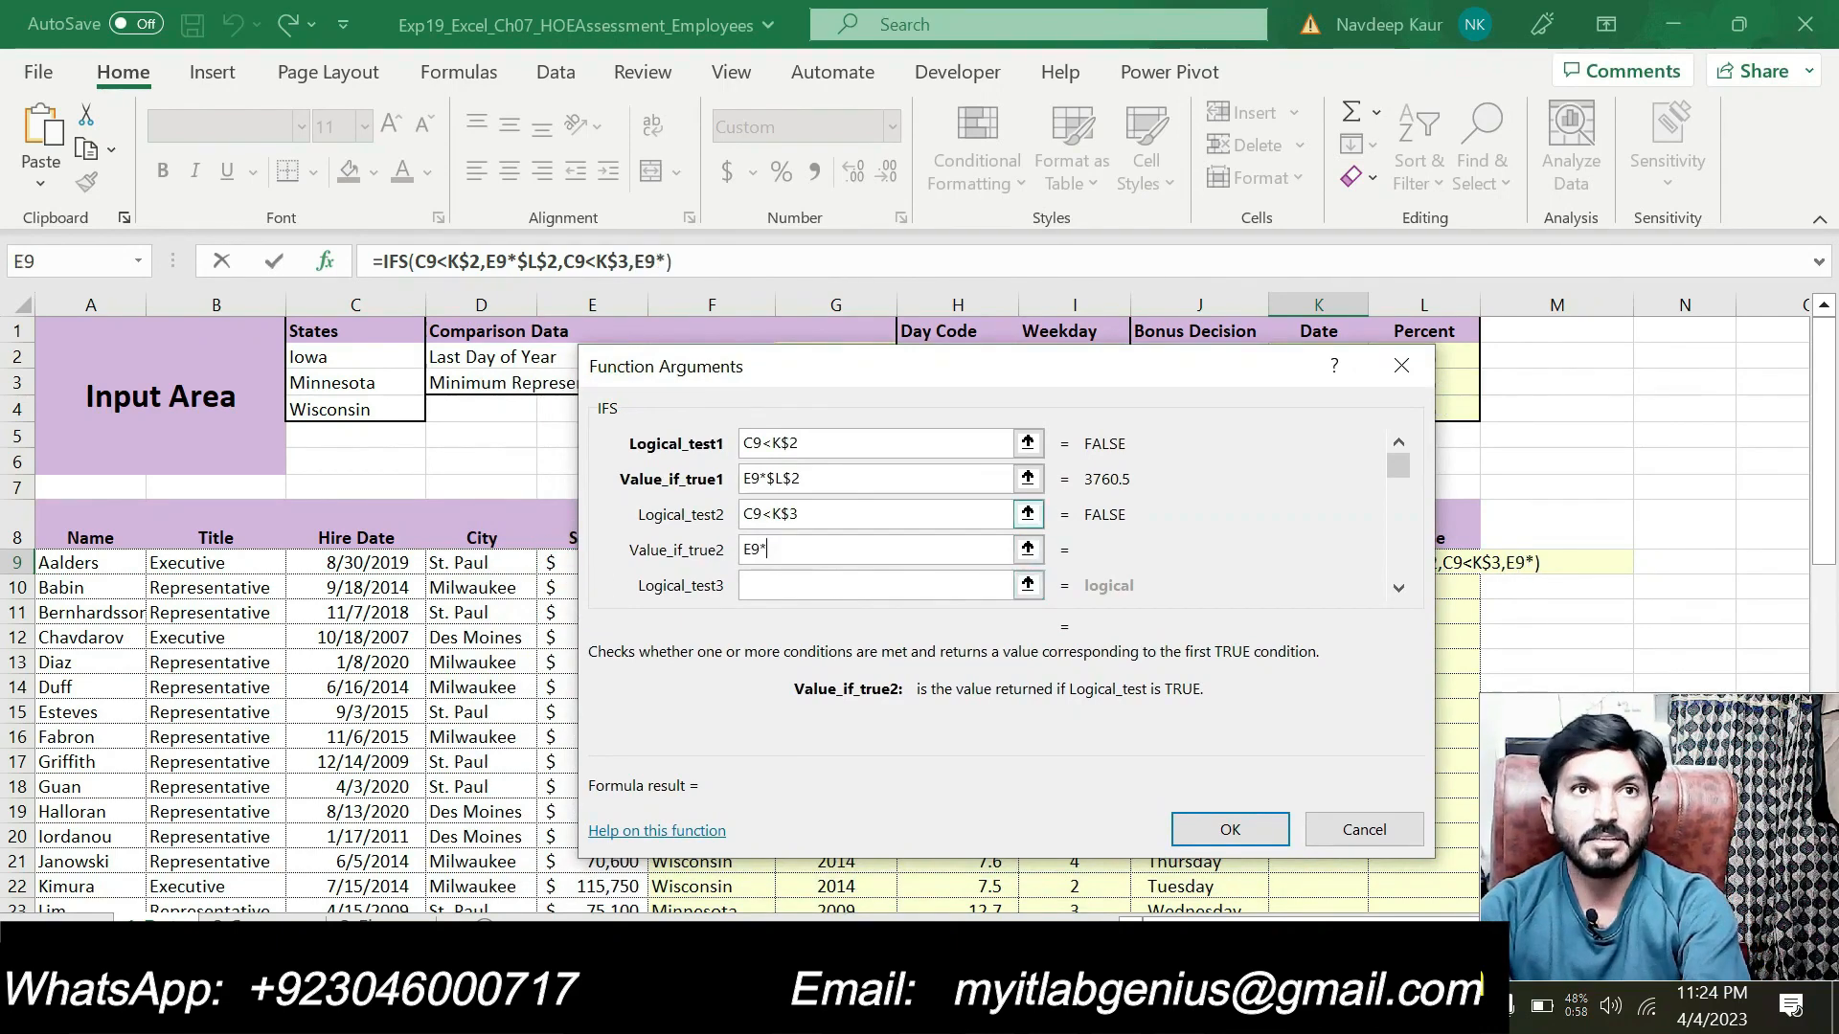
drag(1059, 360, 868, 364)
click(1395, 383)
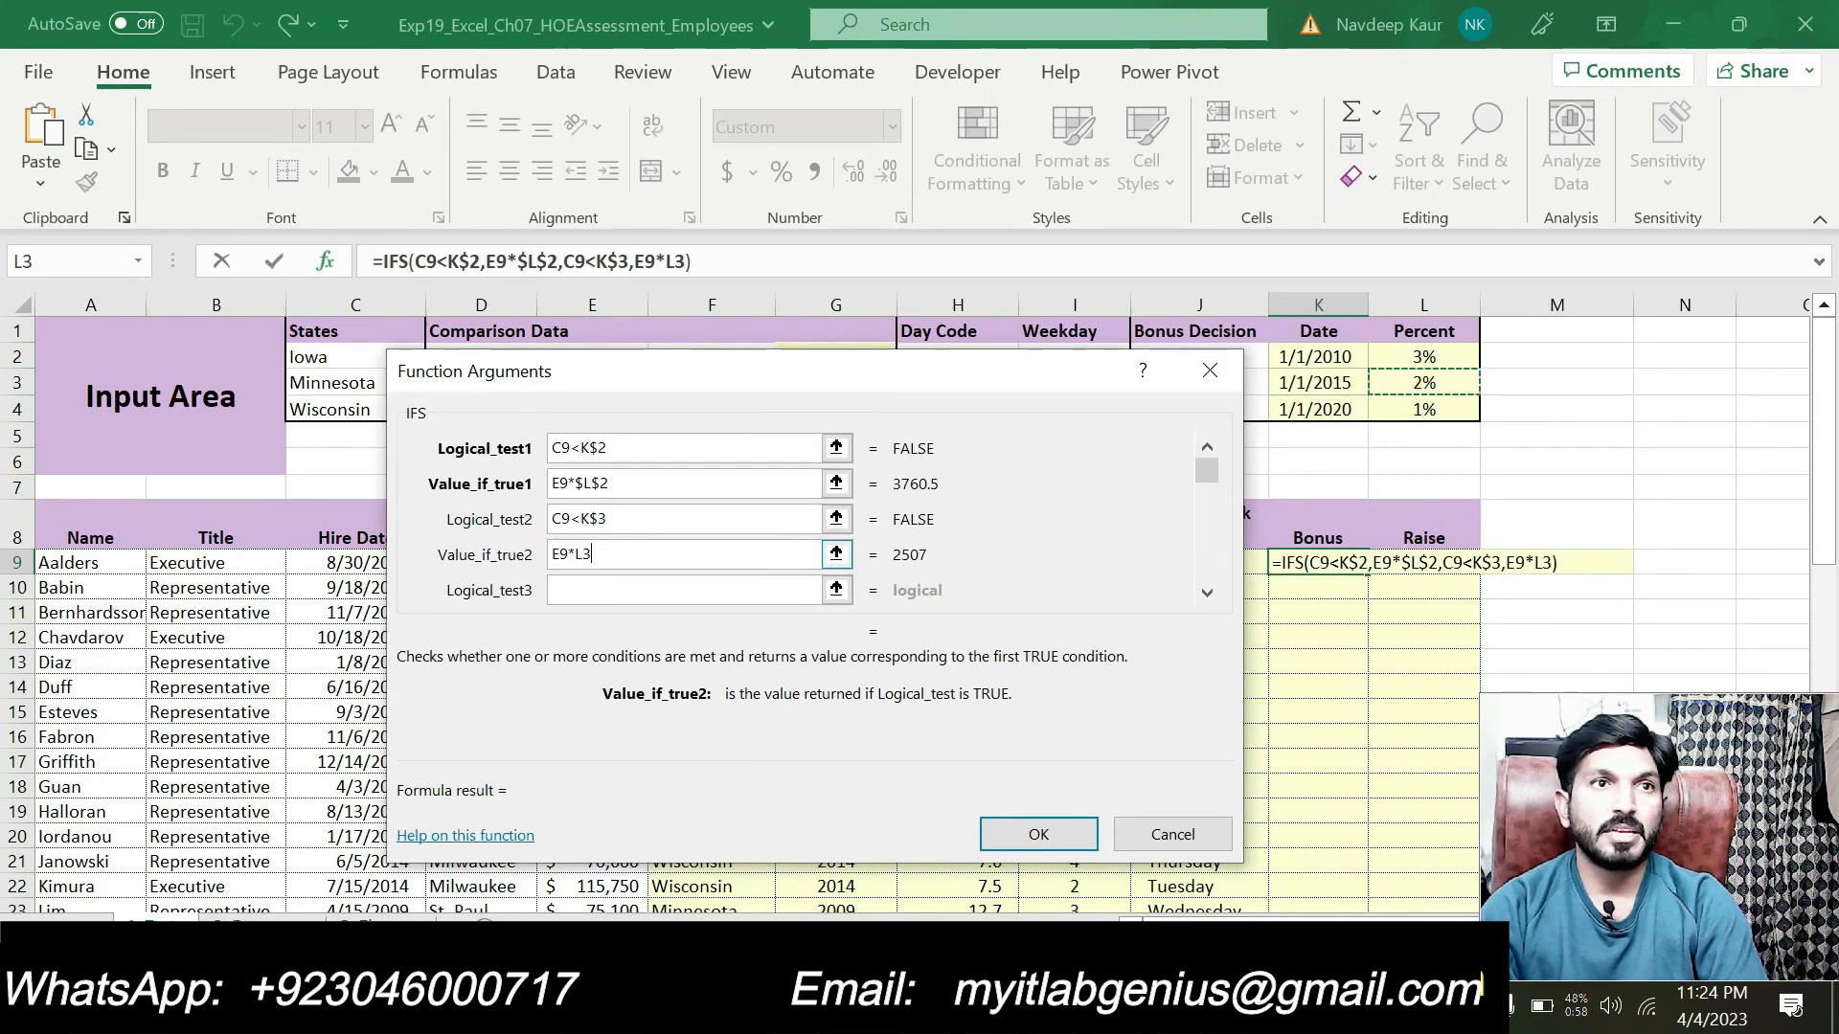
click(575, 555)
text($)
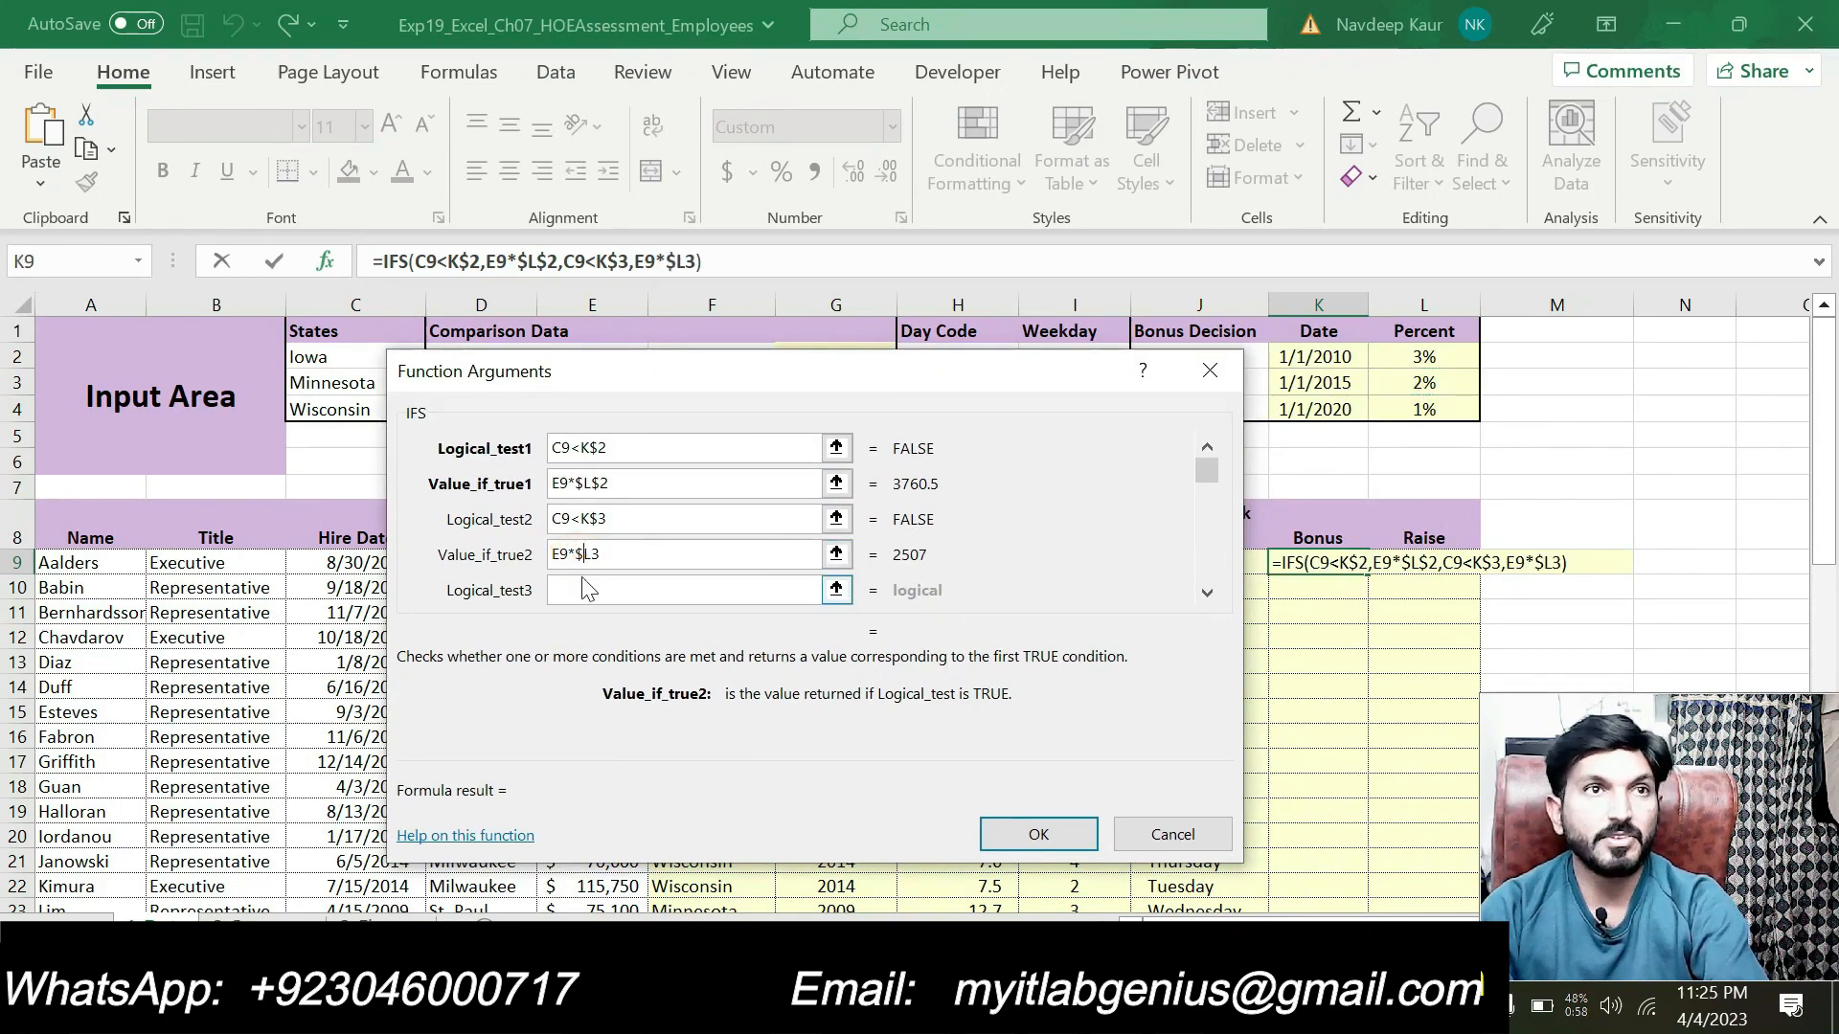
click(591, 553)
text($)
Recheck the third hire-date condition in Word's instruction 7, return to Excel, and set Logical_test3 to C9<K$4 with a mixed reference.
click(642, 586)
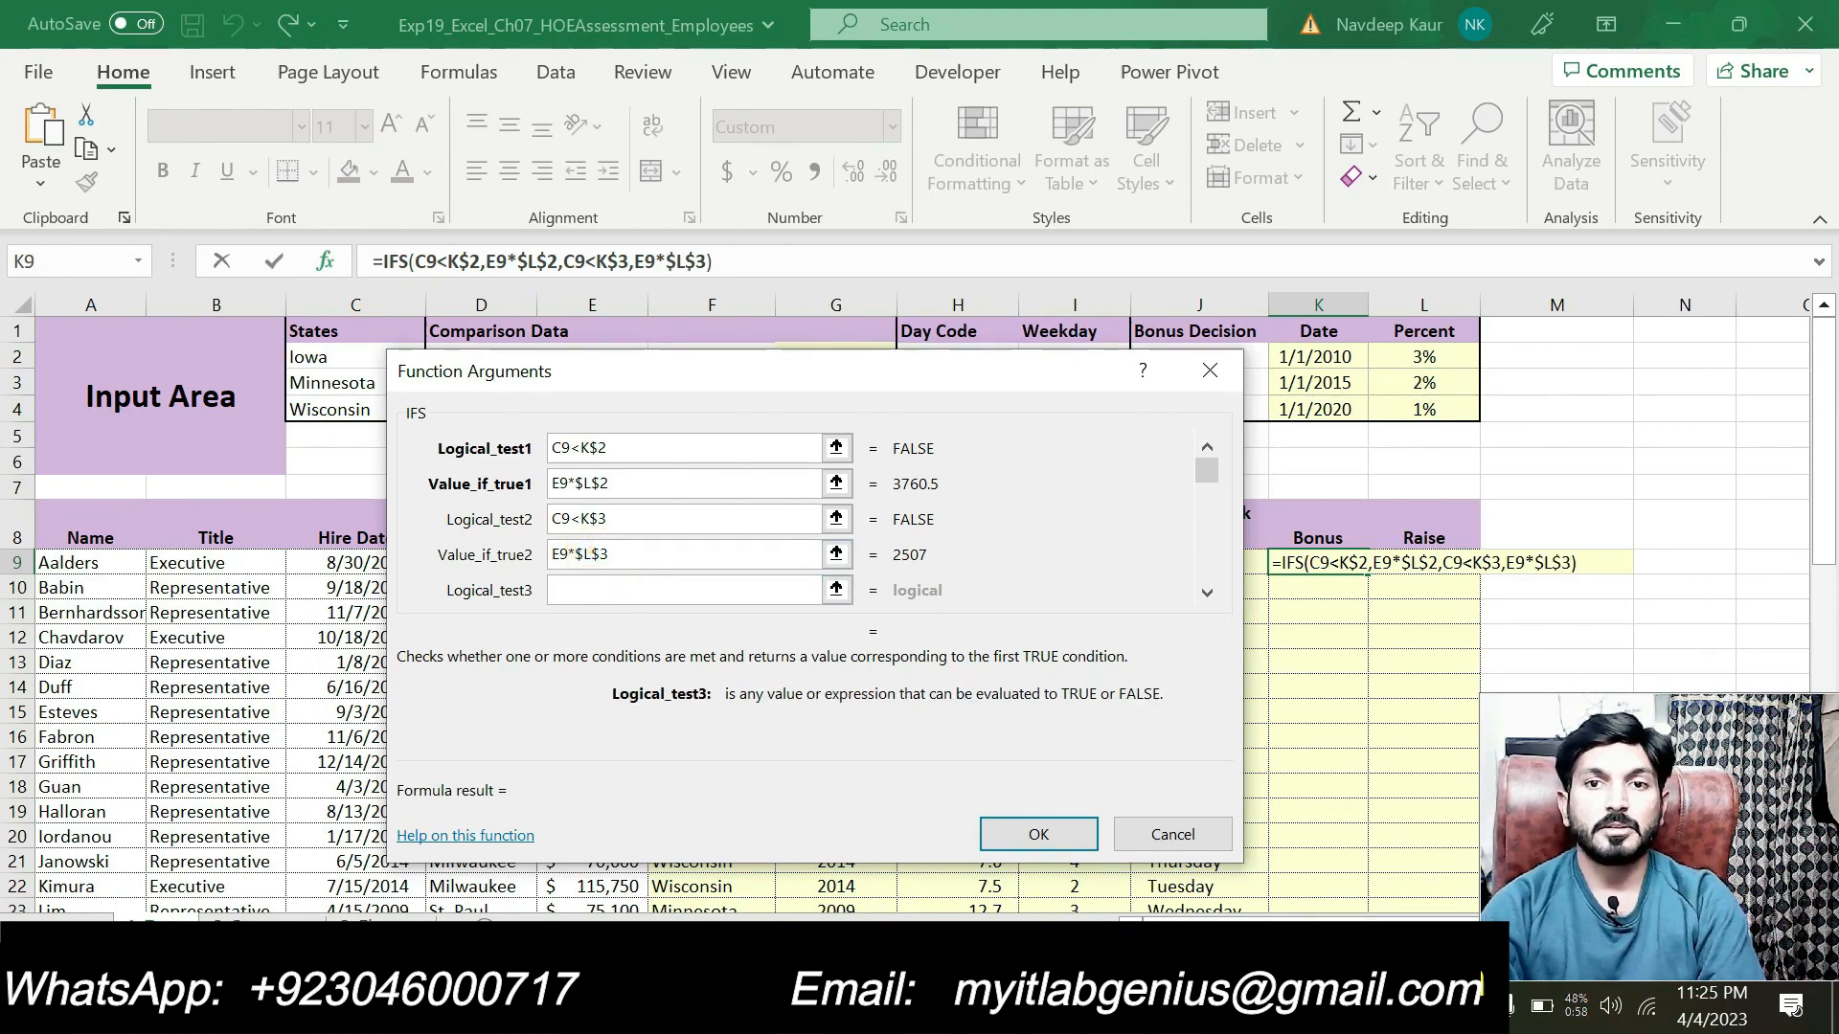
key(alt+Tab)
click(874, 658)
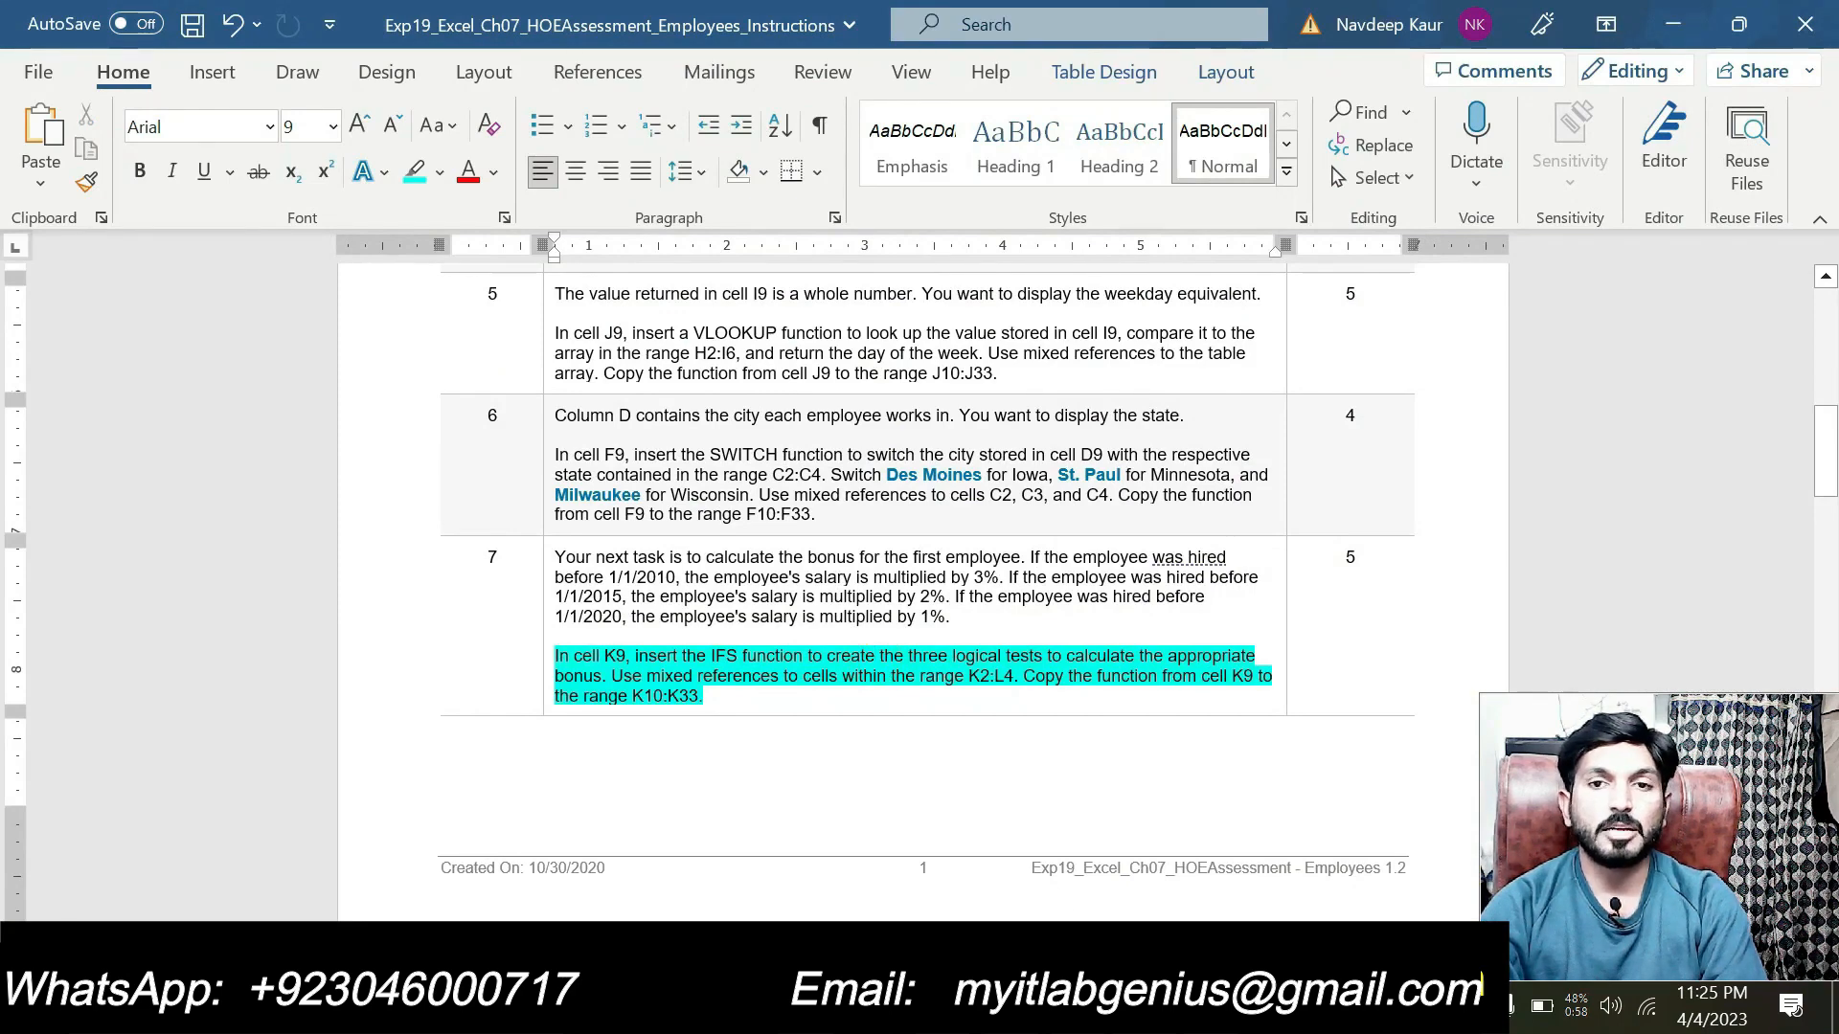
key(alt+Tab)
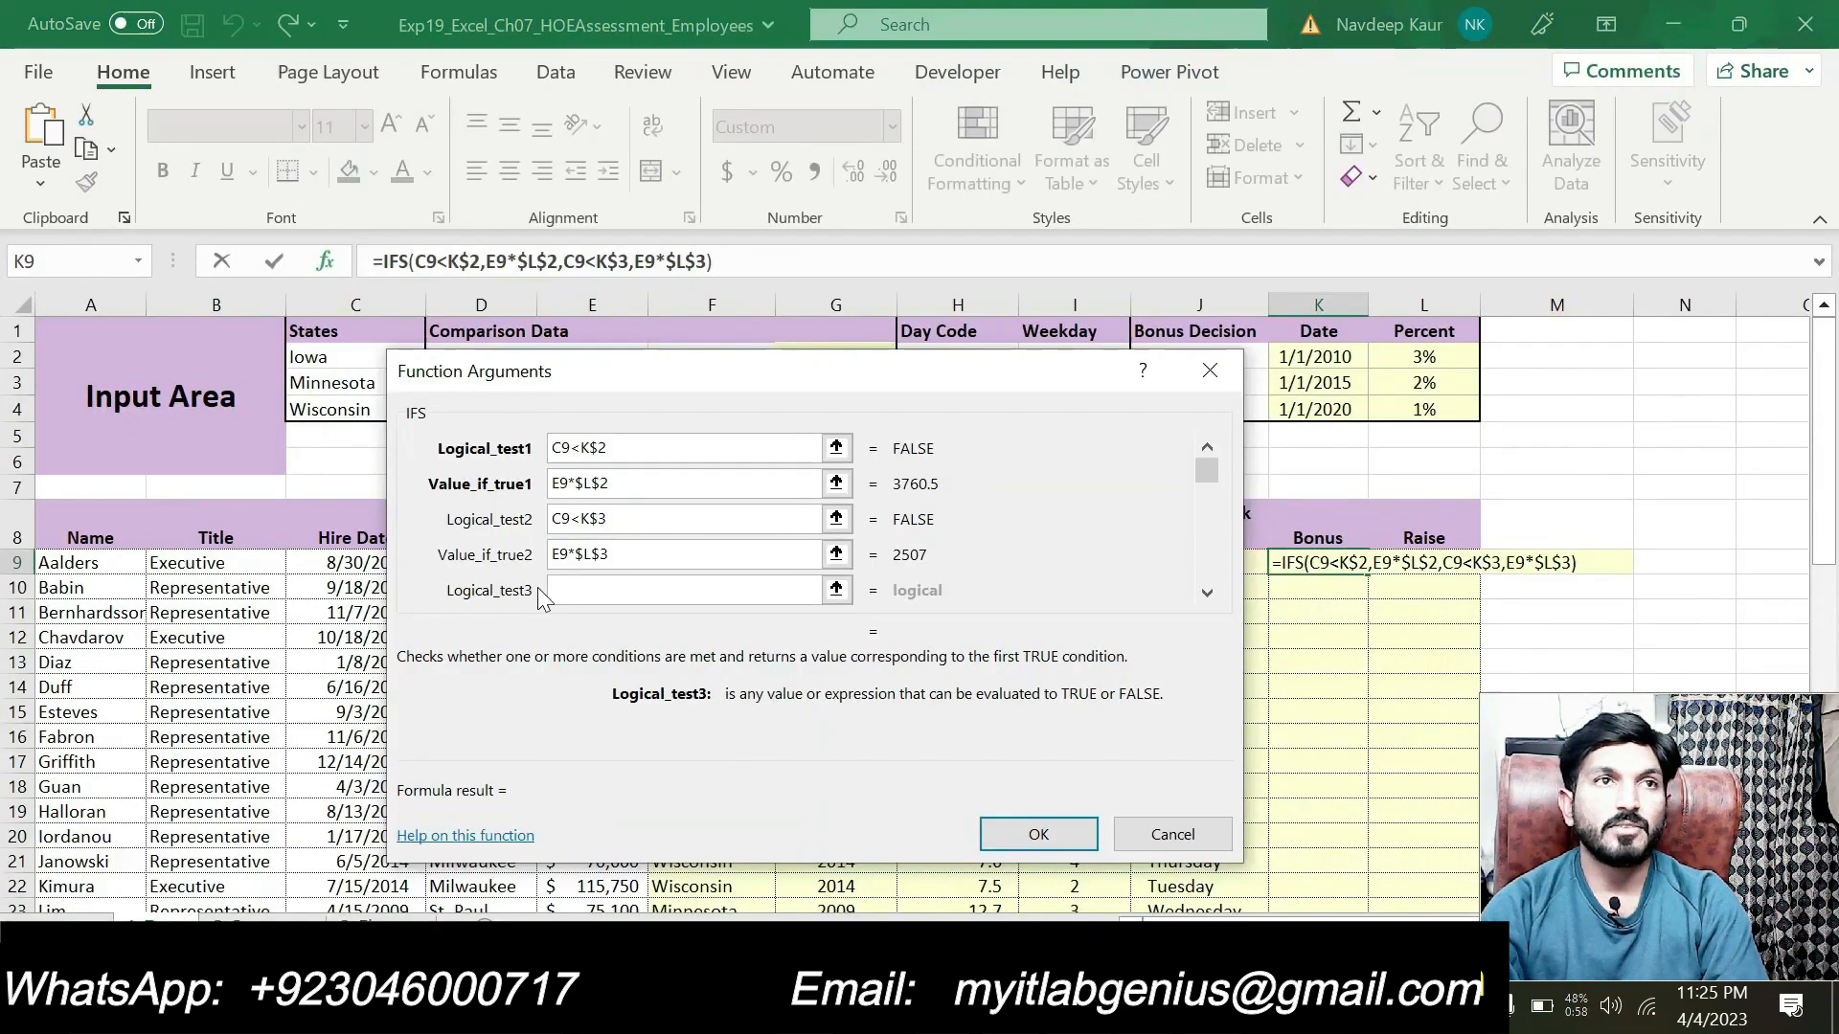
drag(565, 390, 757, 392)
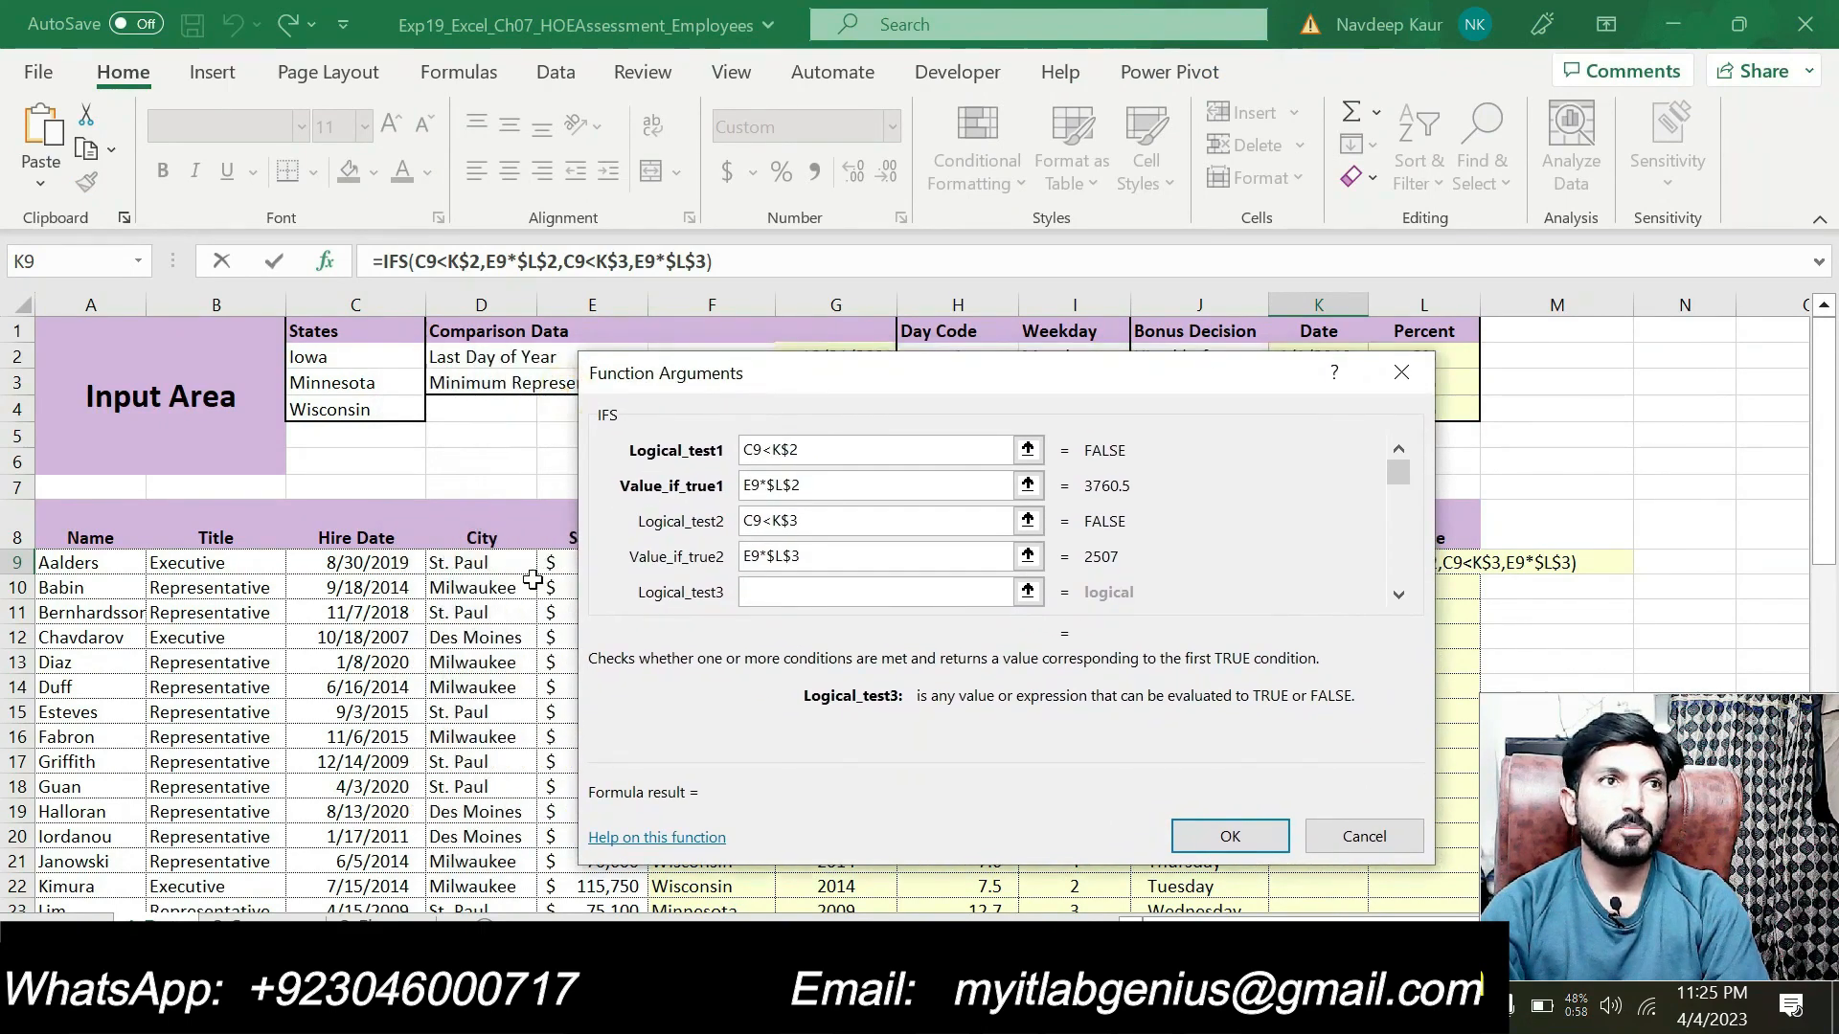
click(380, 561)
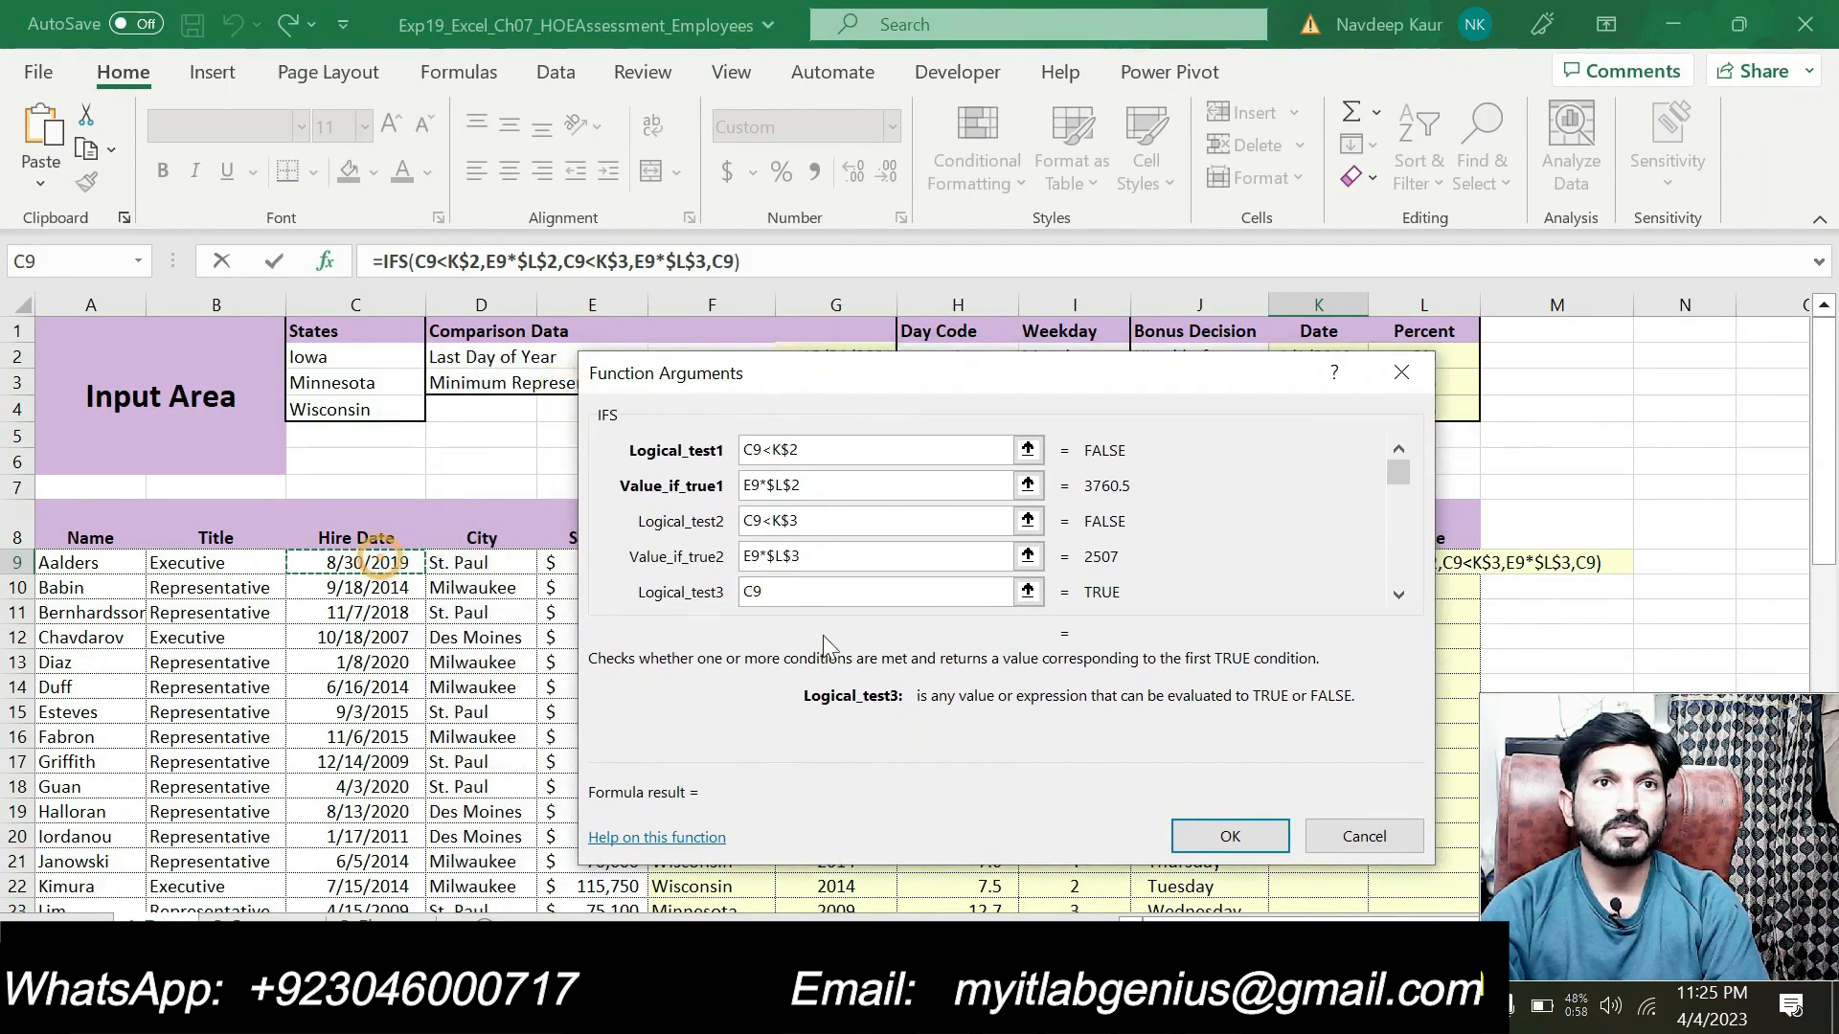
text(<)
drag(1030, 373, 696, 365)
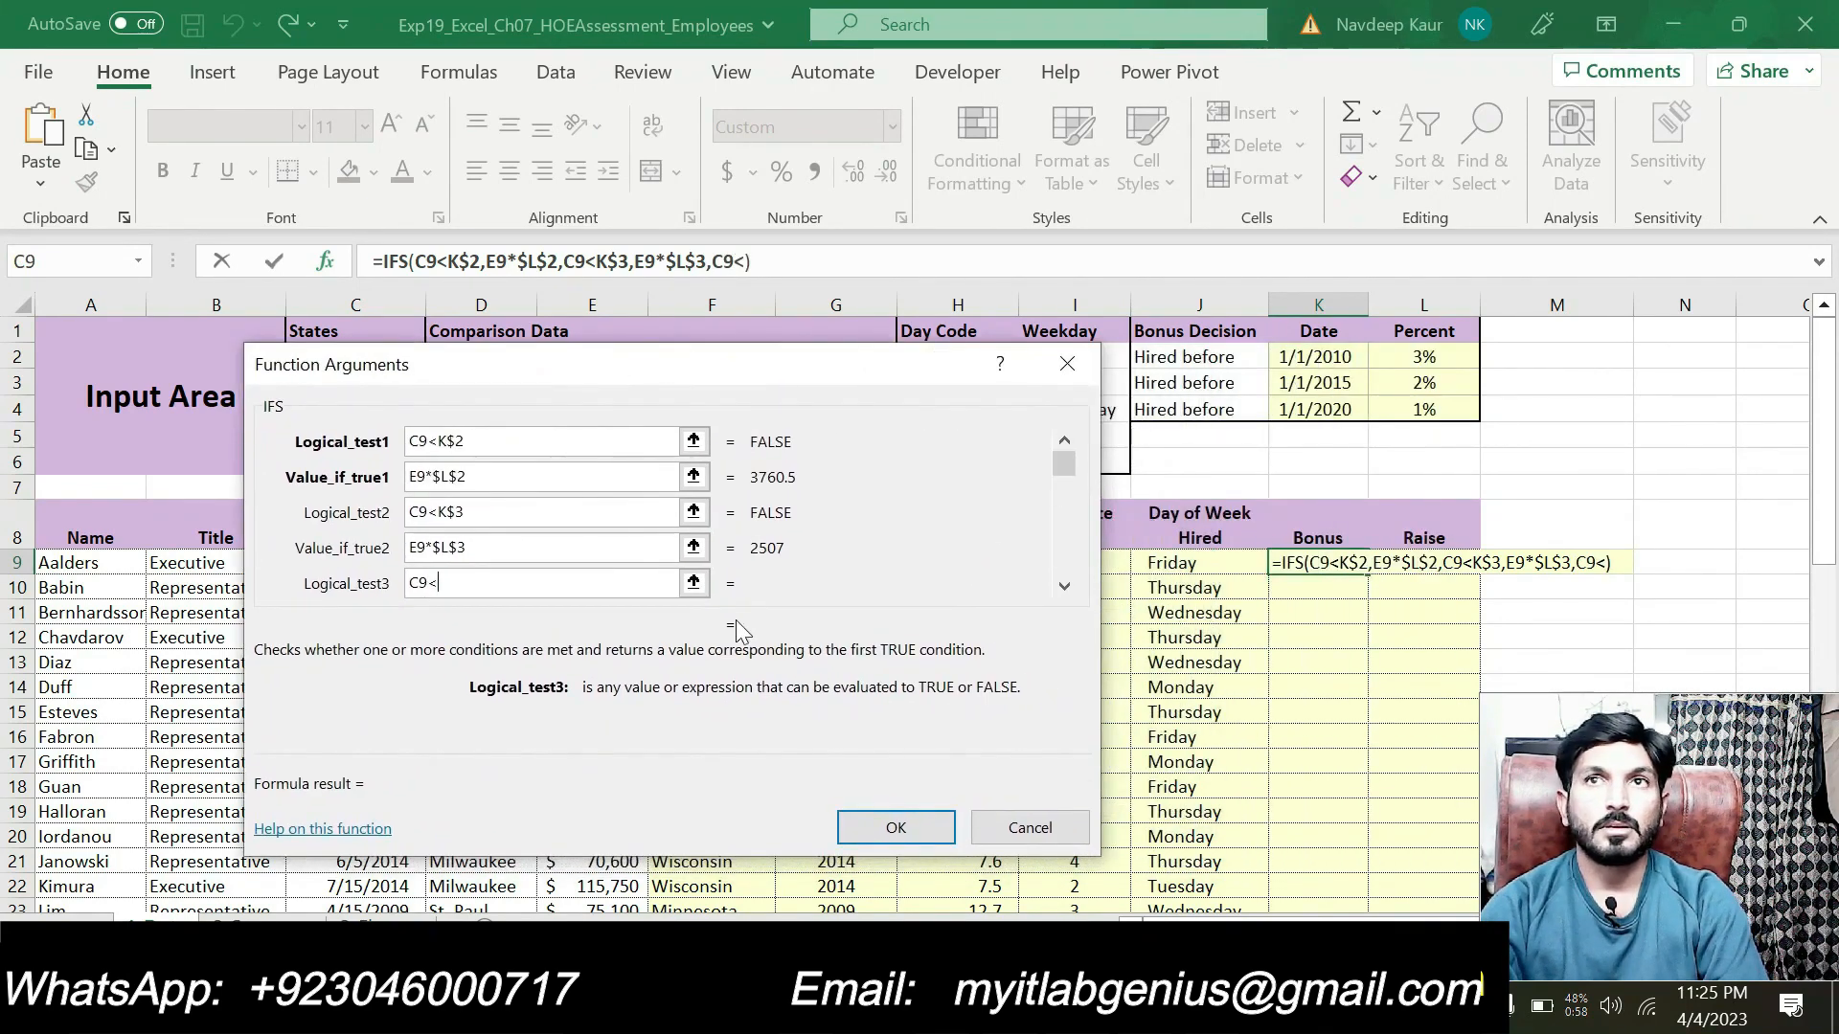
click(1284, 412)
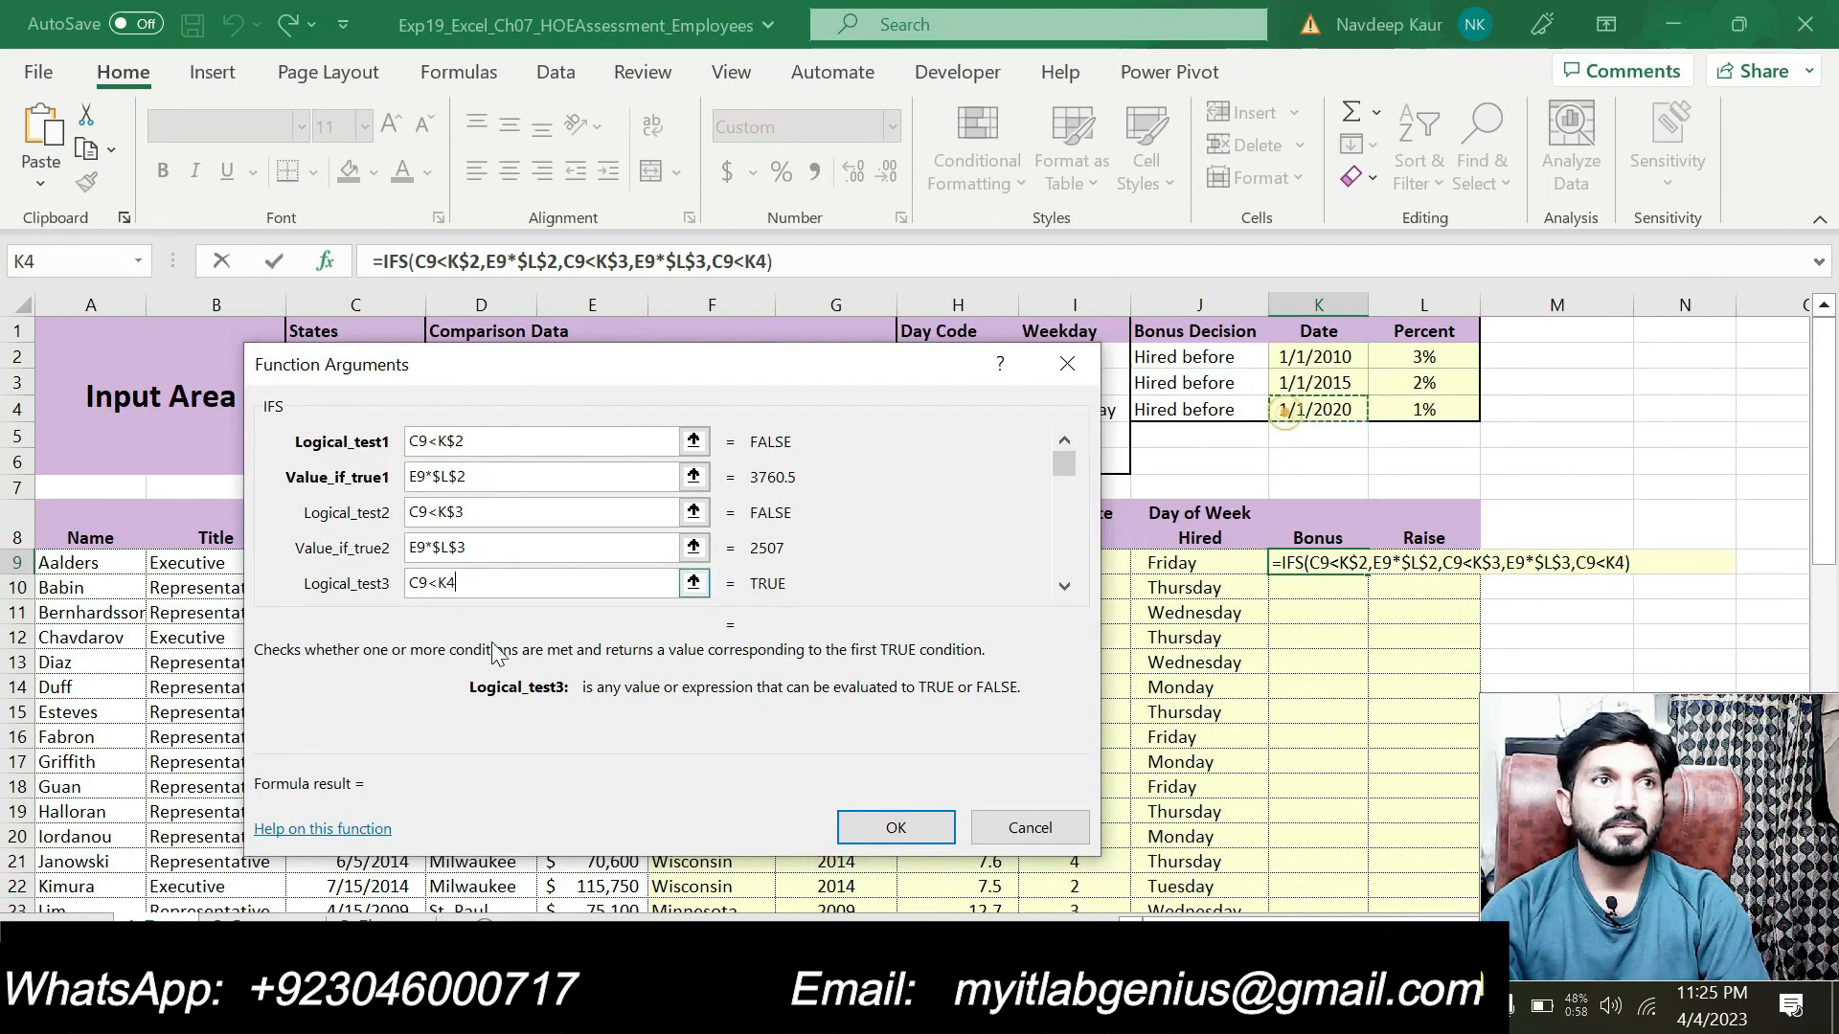
click(445, 583)
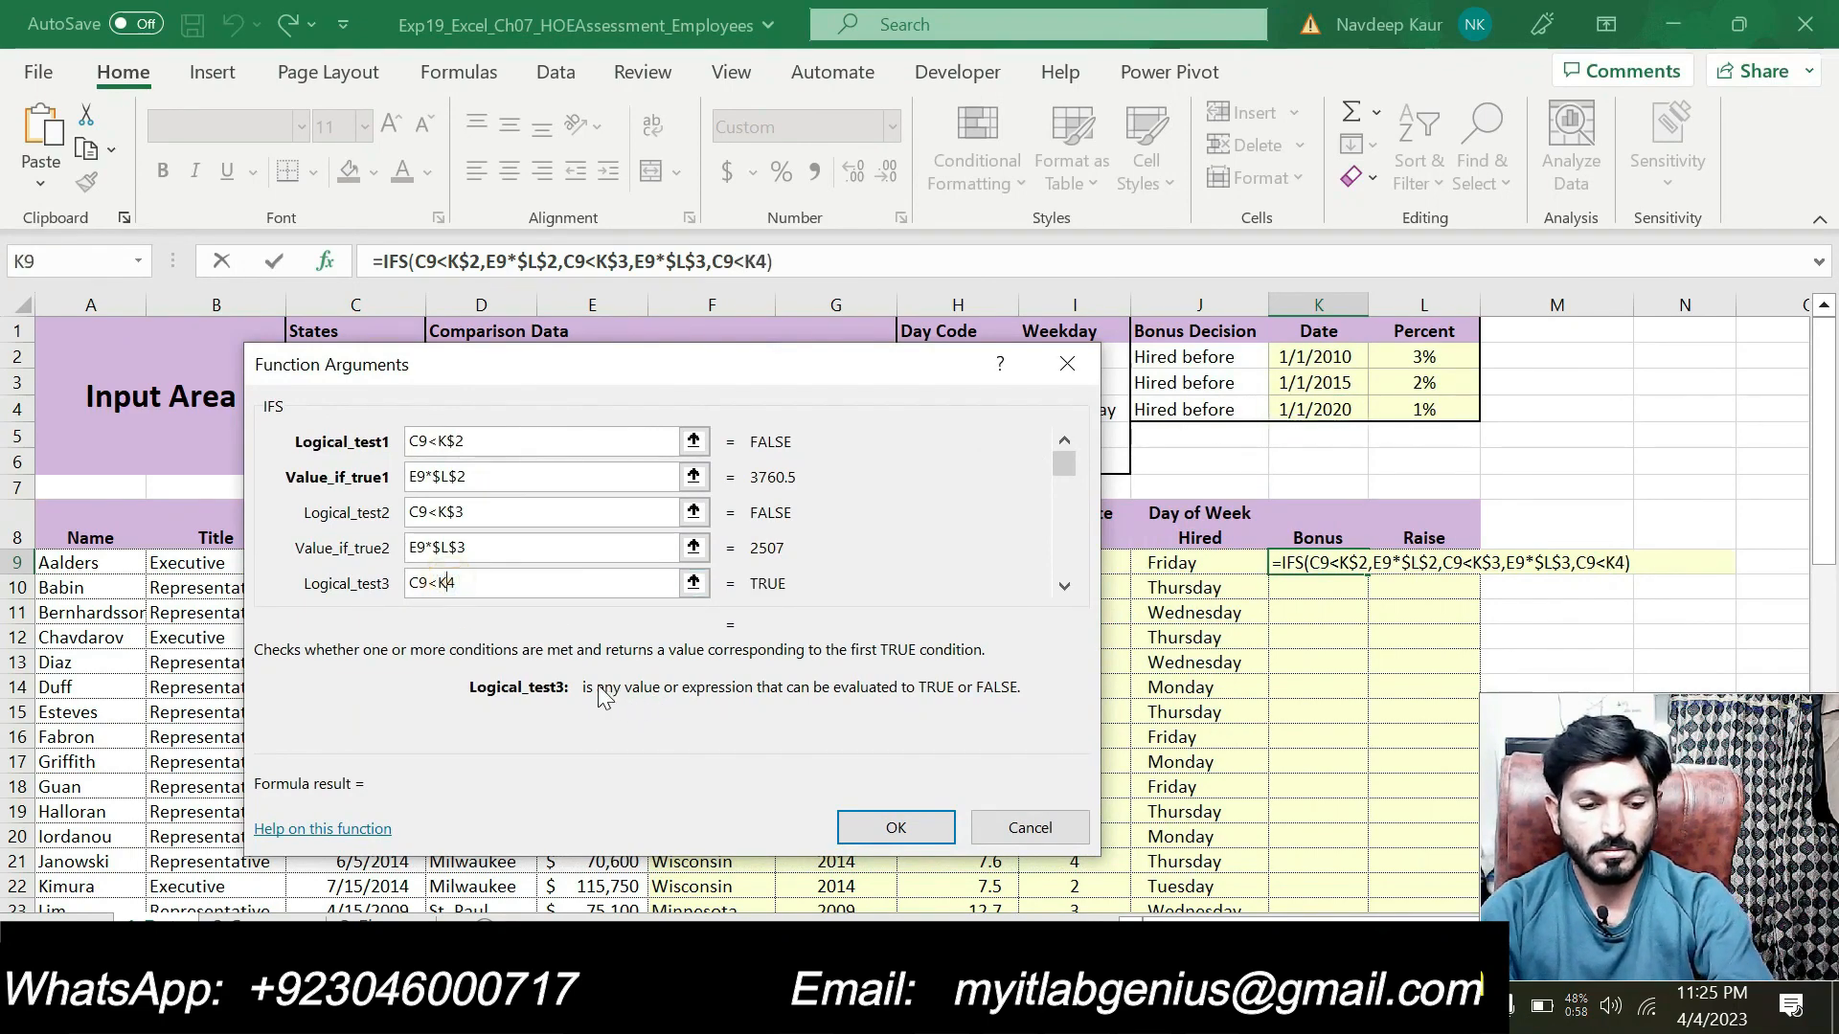
text($)
Set Value_if_true3 to E9*$L$4, multiplying the salary by an absolute reference to the third bonus percentage.
click(1064, 586)
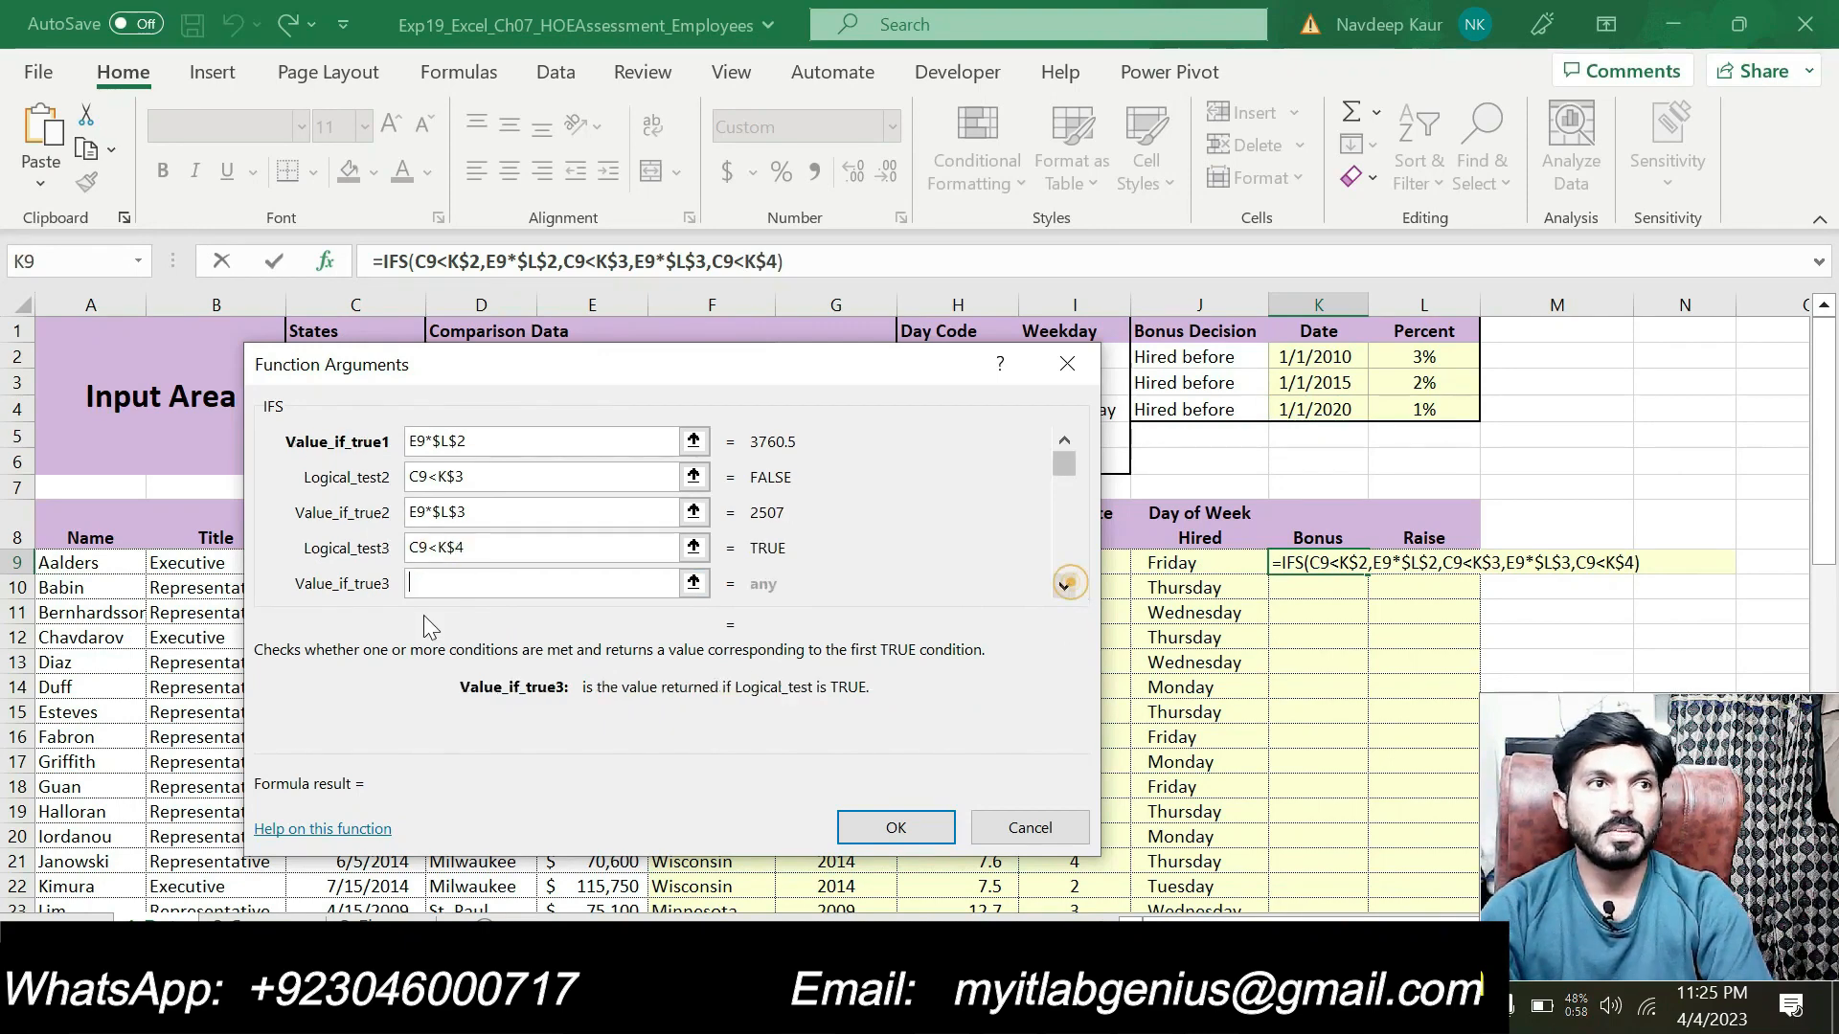
drag(570, 362, 944, 522)
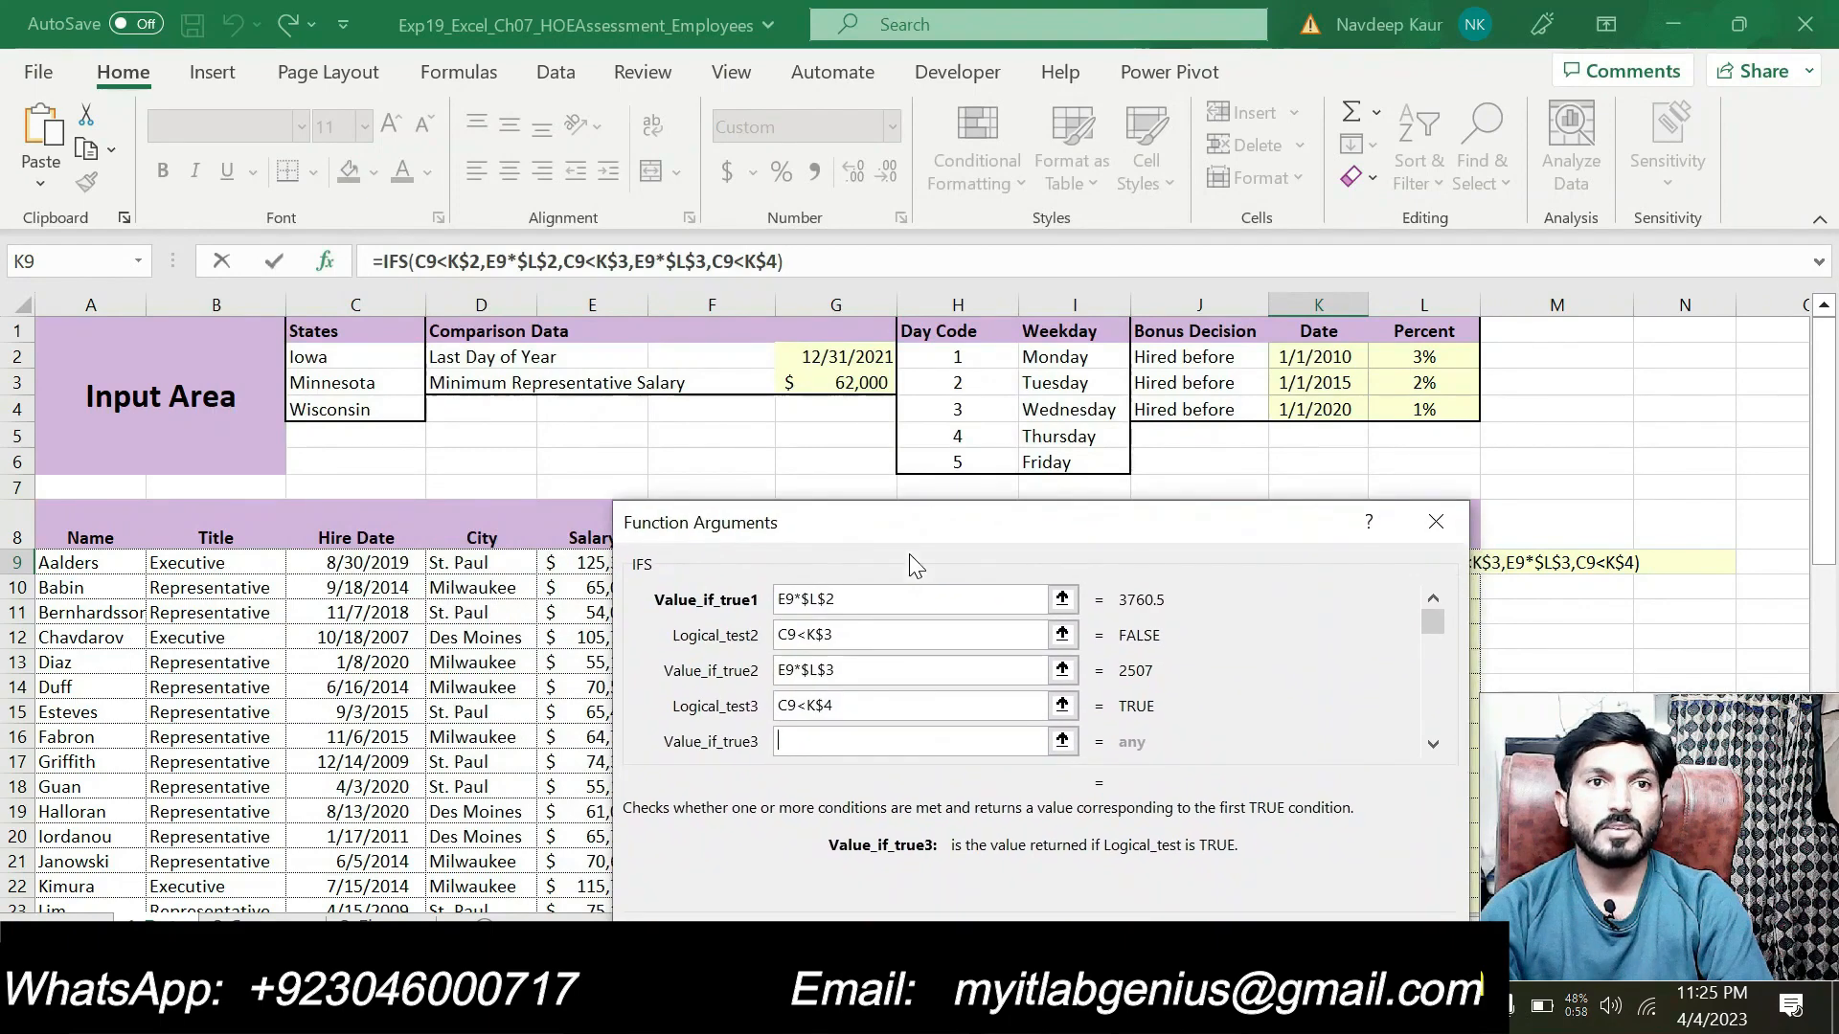
click(591, 565)
drag(774, 522, 485, 374)
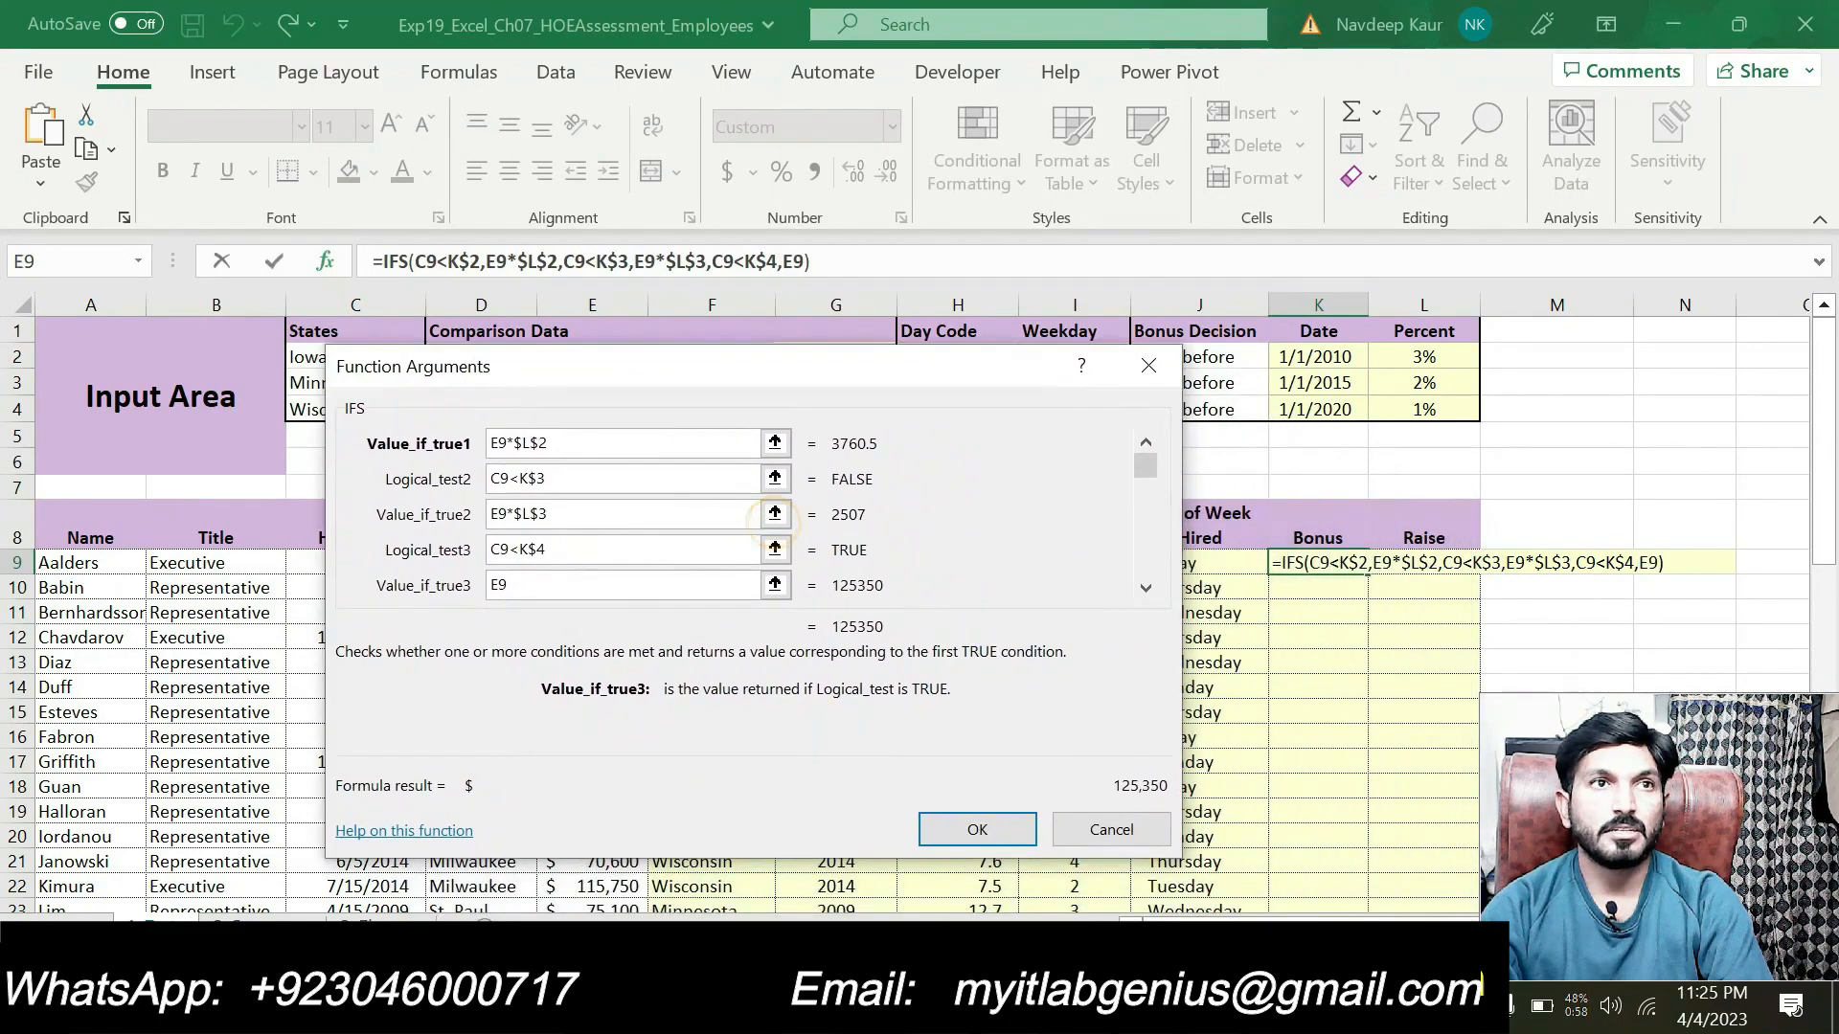
text(*)
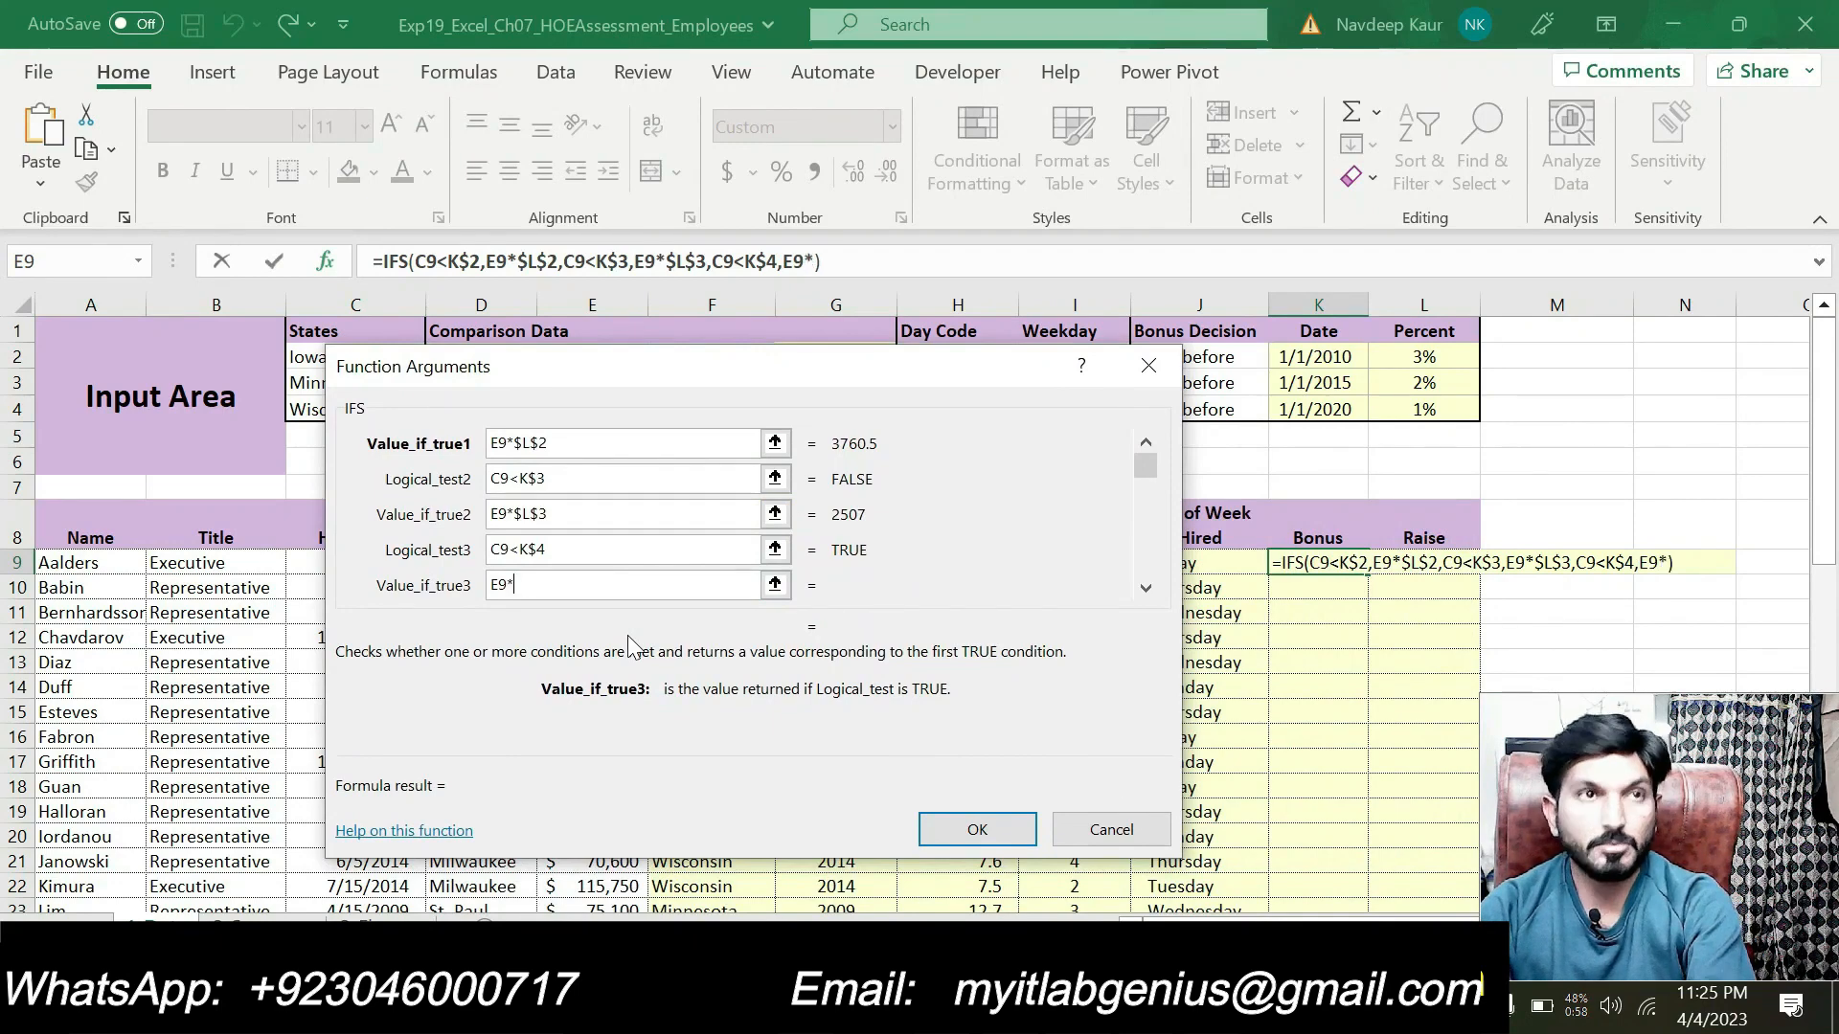
click(1405, 418)
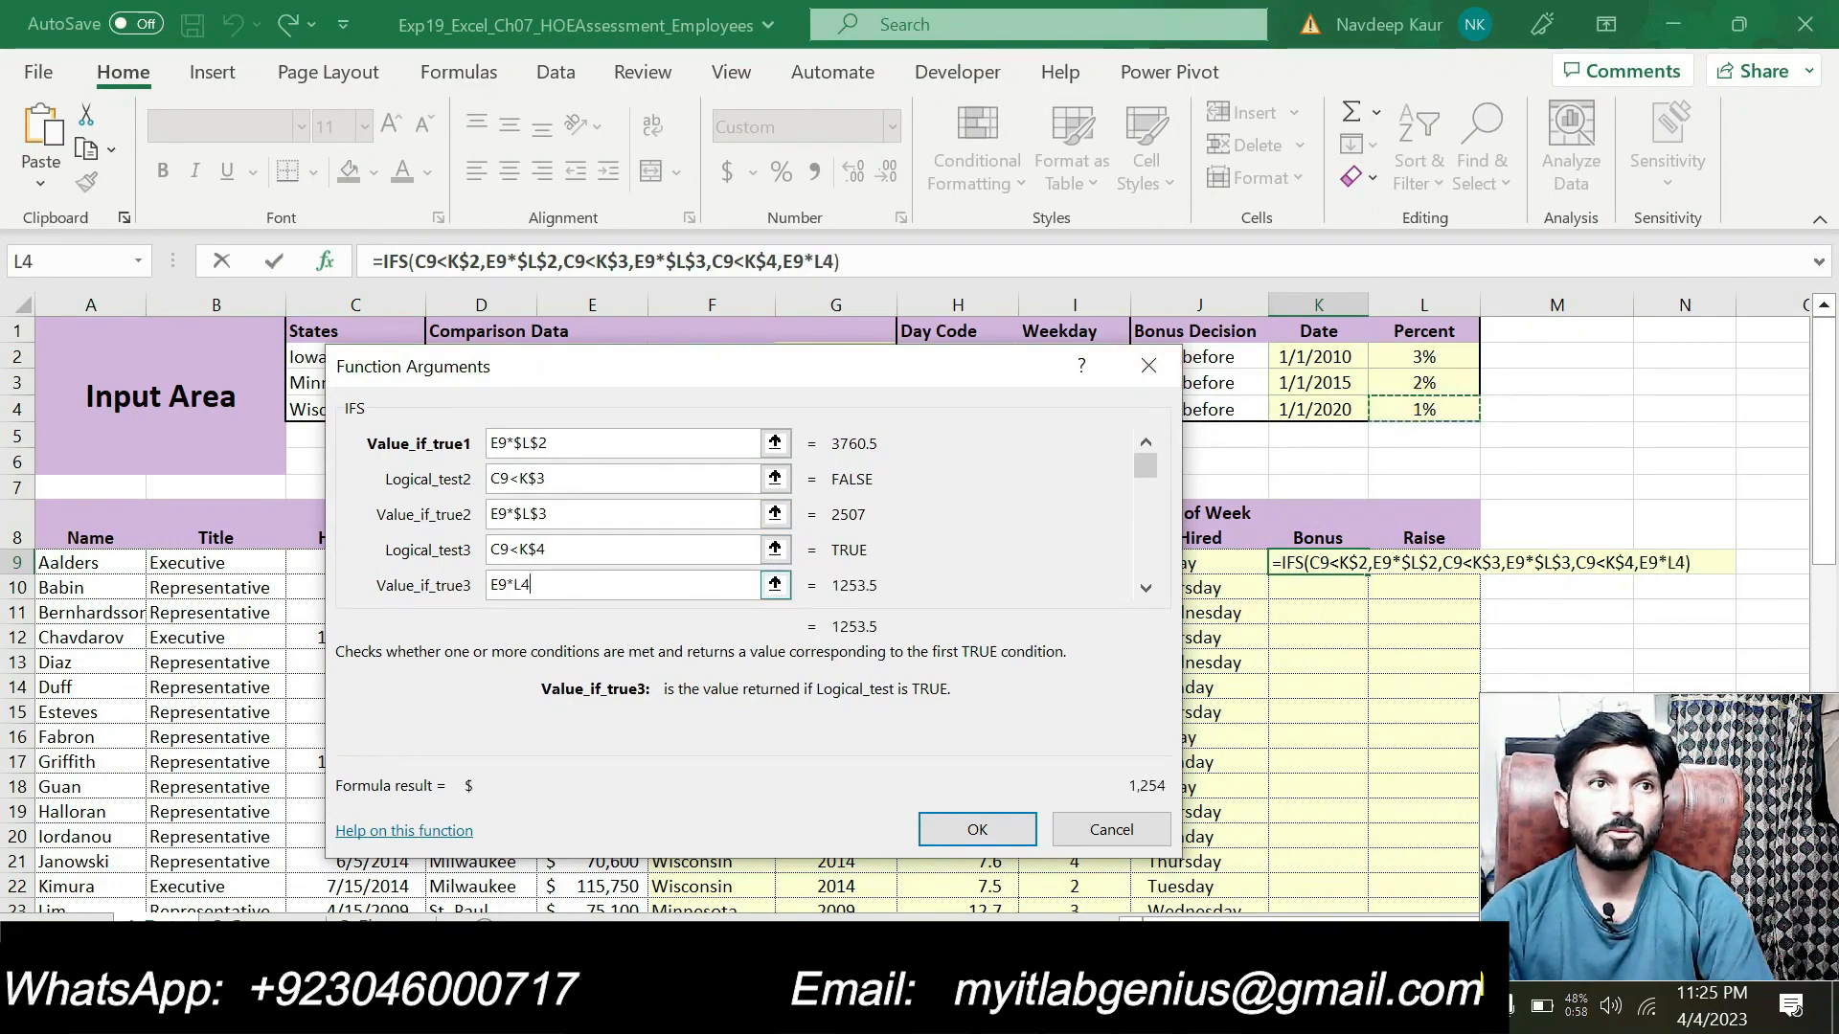
click(512, 584)
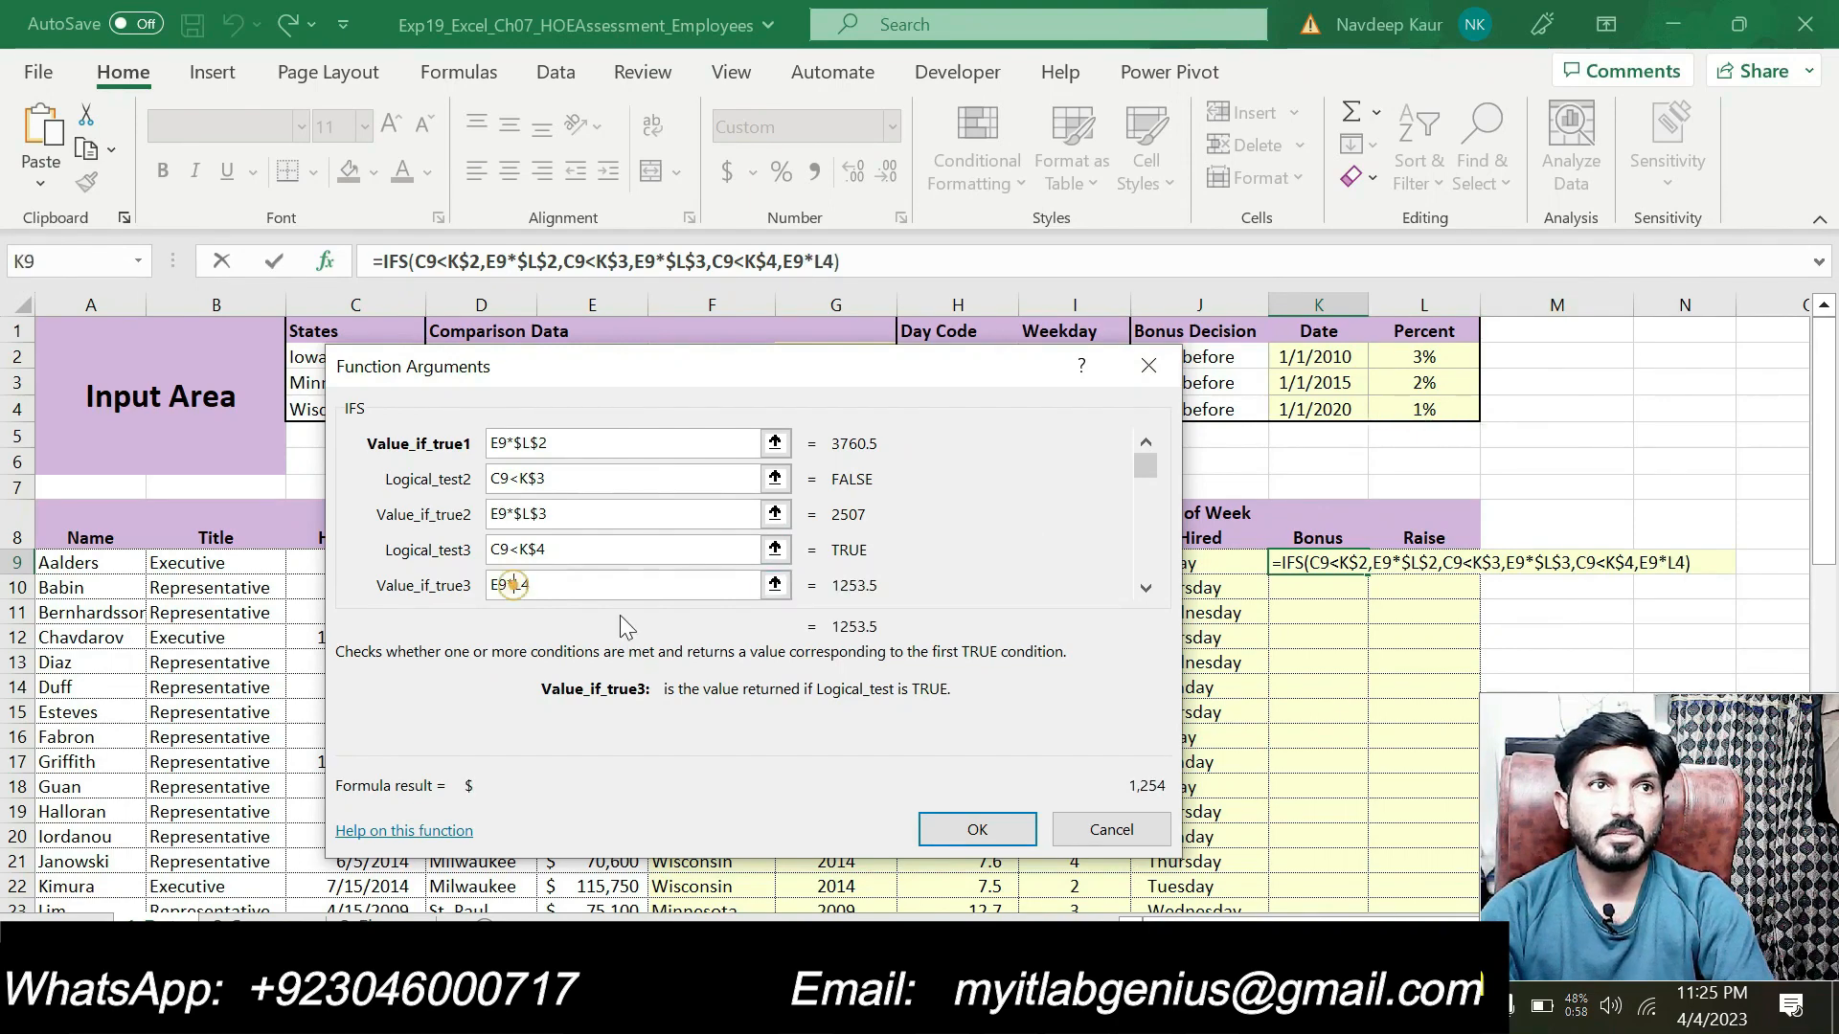
text($L)
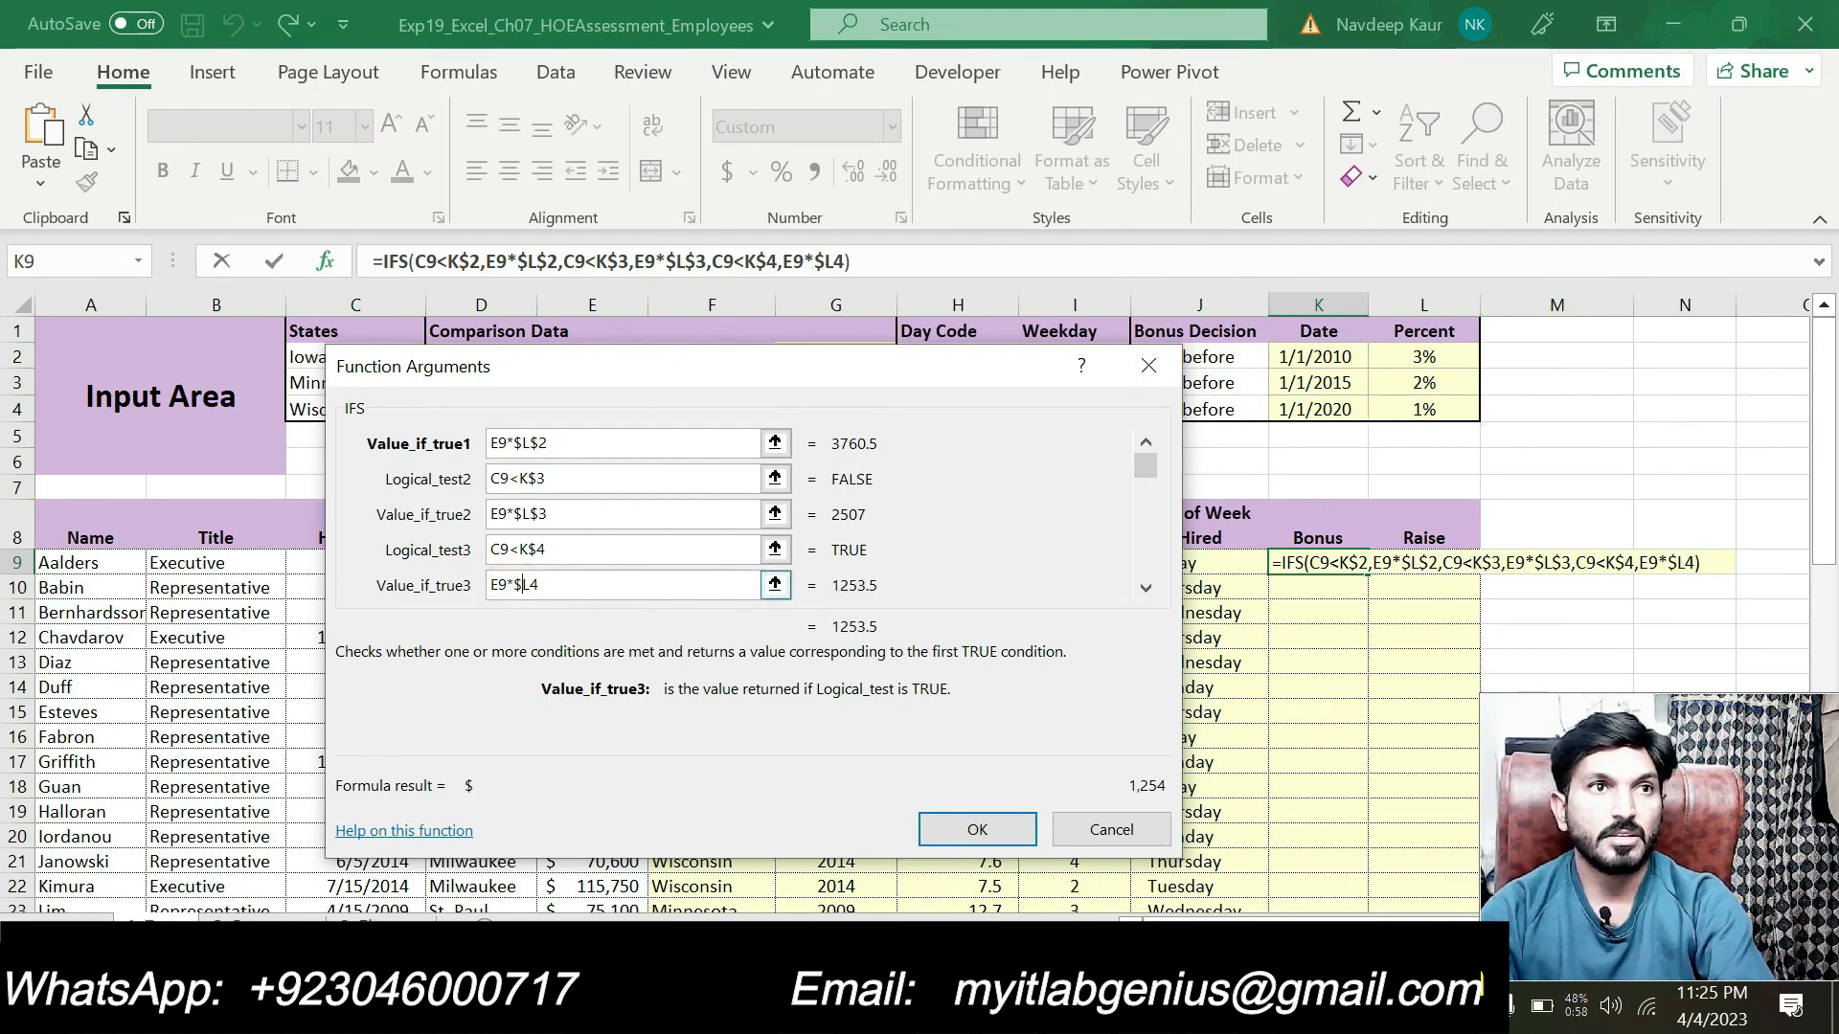
text($)
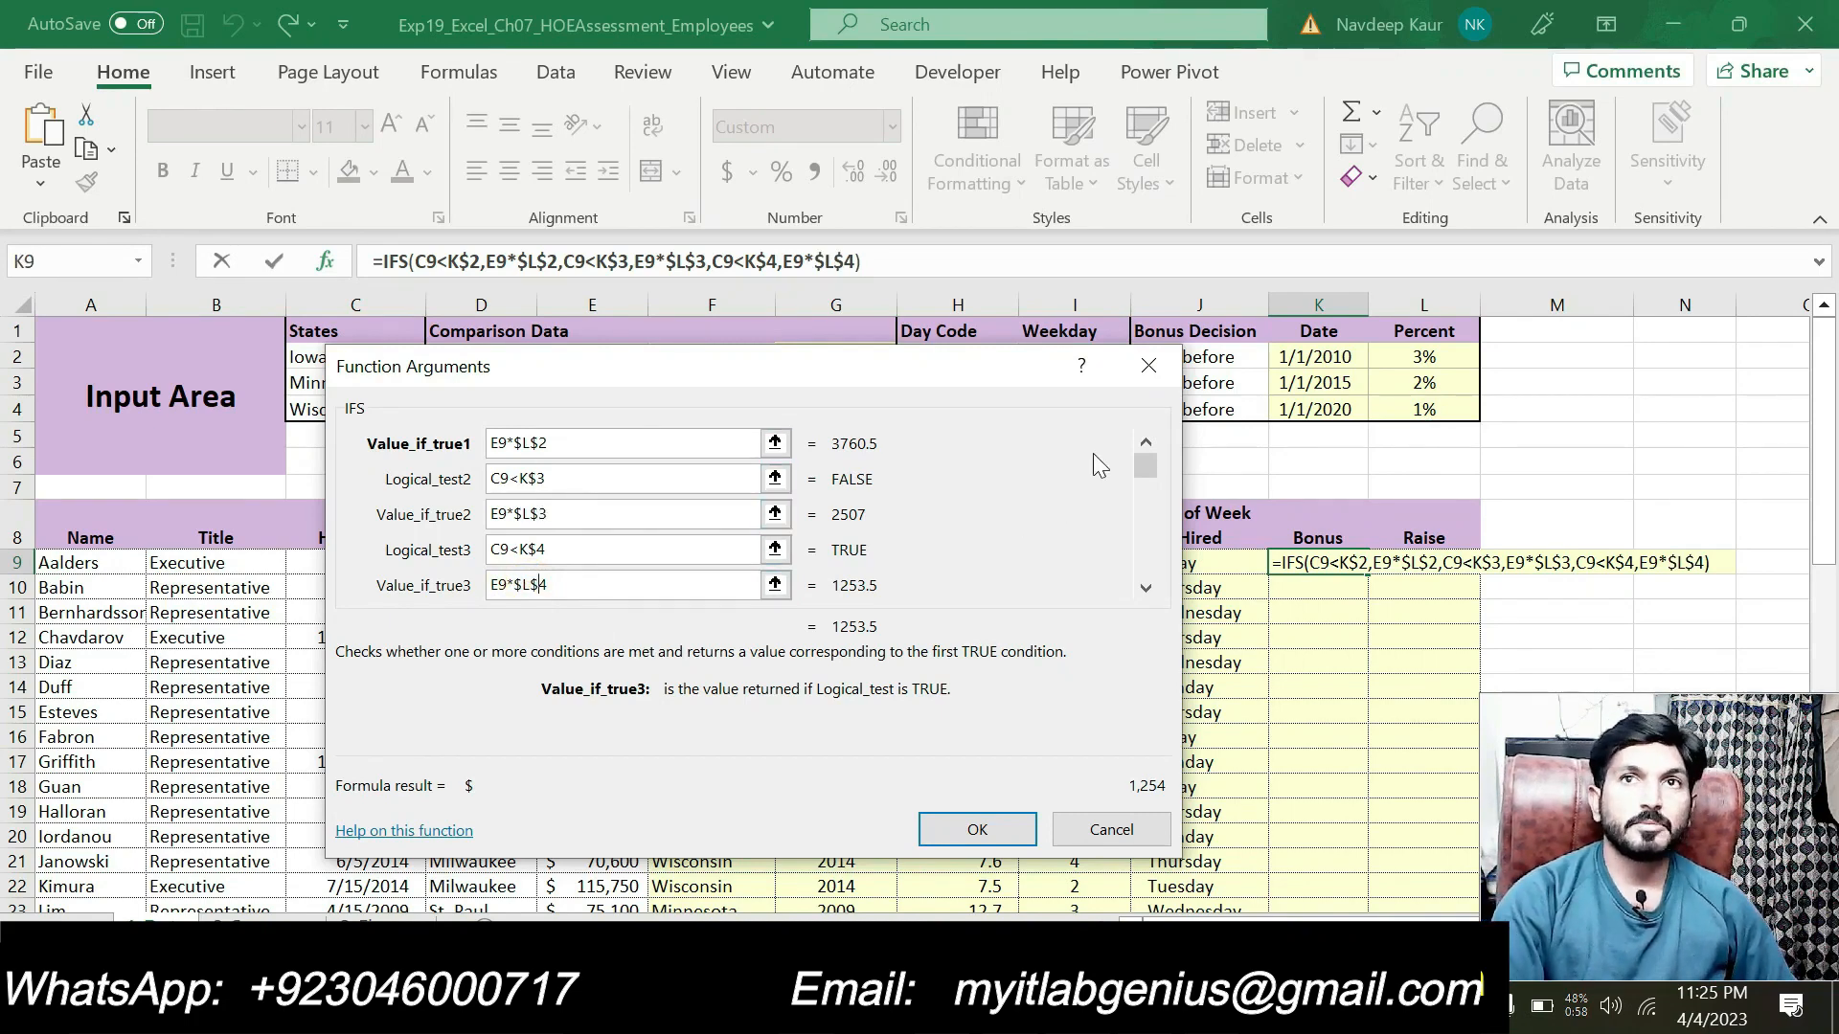
Review the IFS arguments, confirm the bonus formula in K9, and copy it down the Bonus column to K10:K33.
scroll(1155, 457, up, 1)
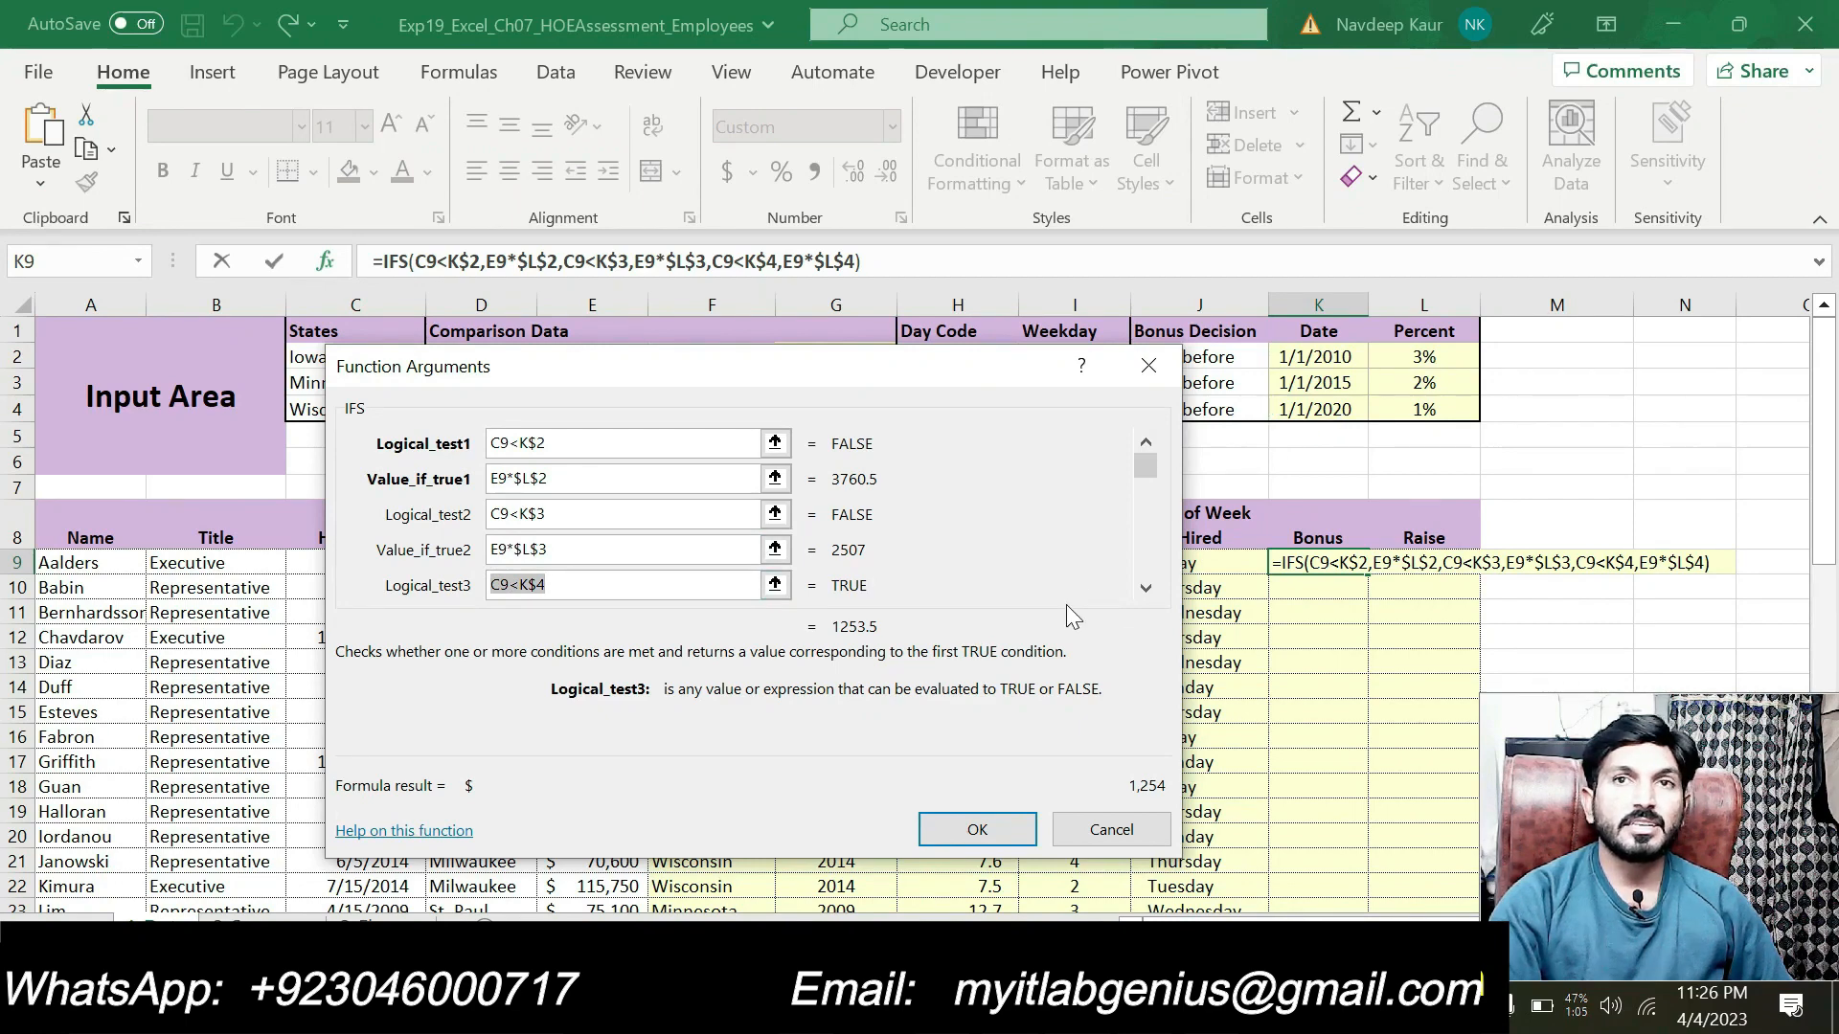
click(1146, 588)
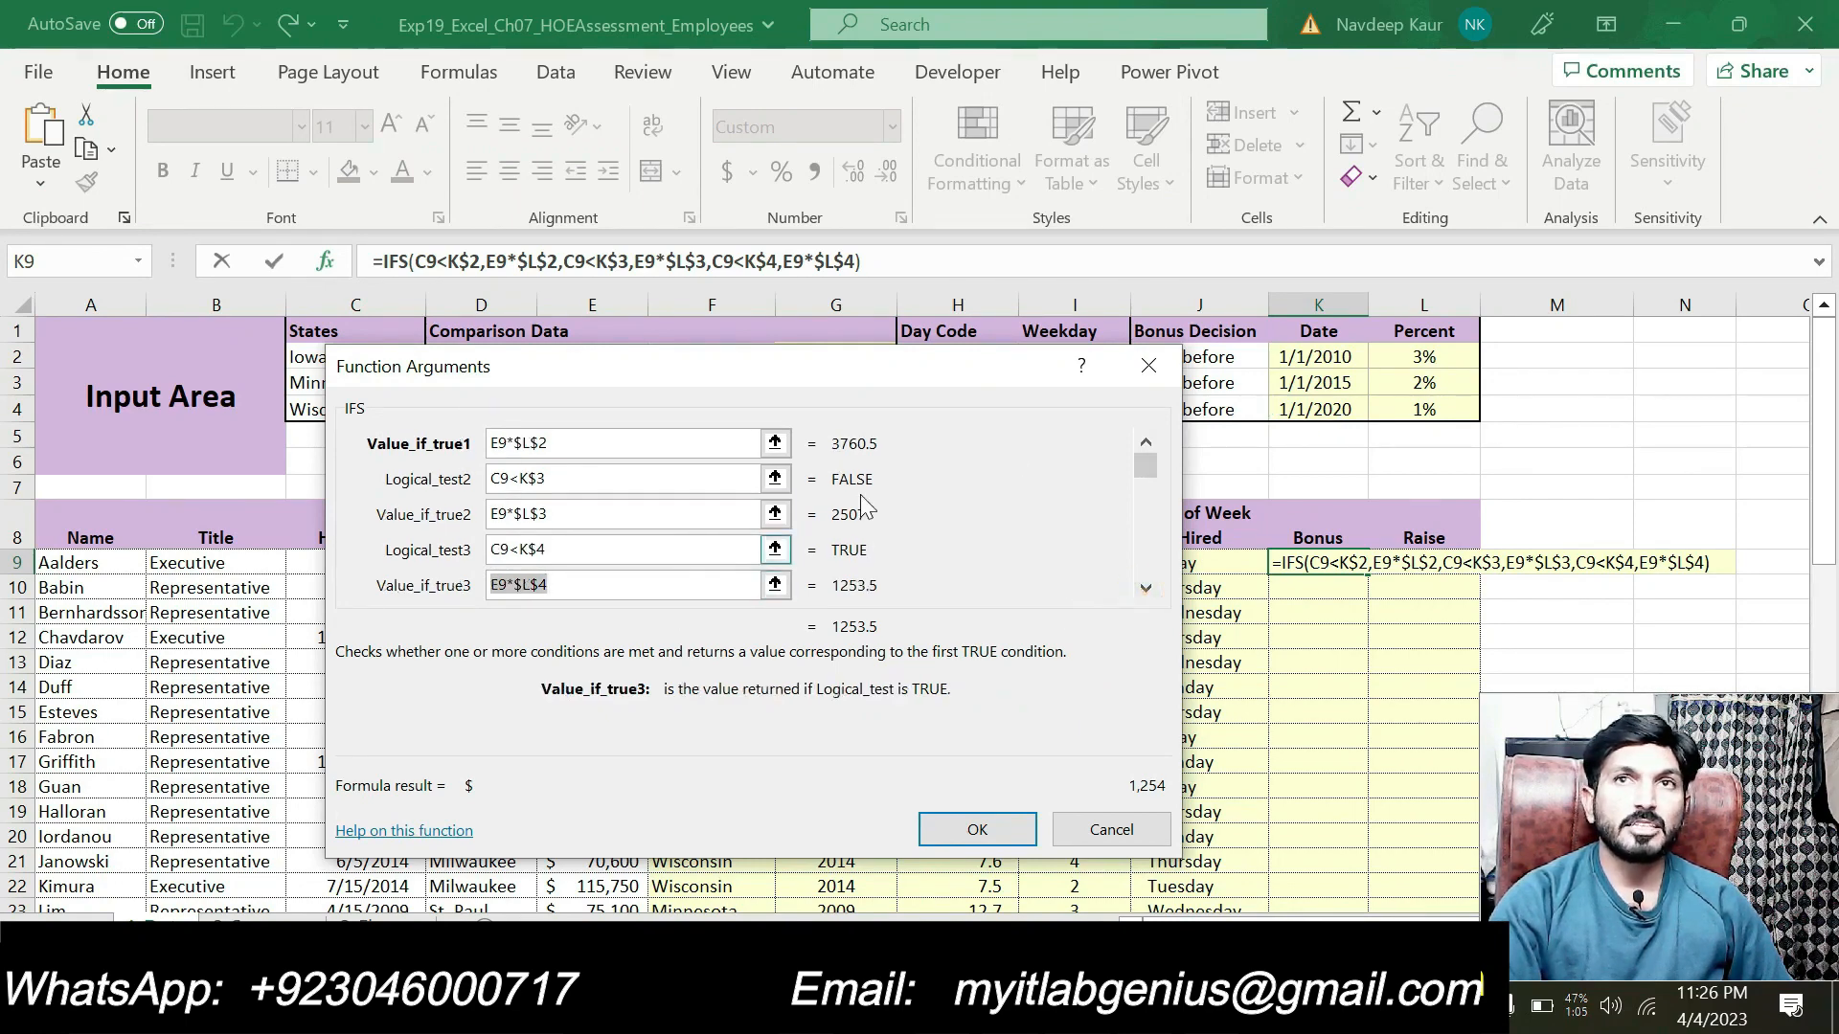
click(976, 829)
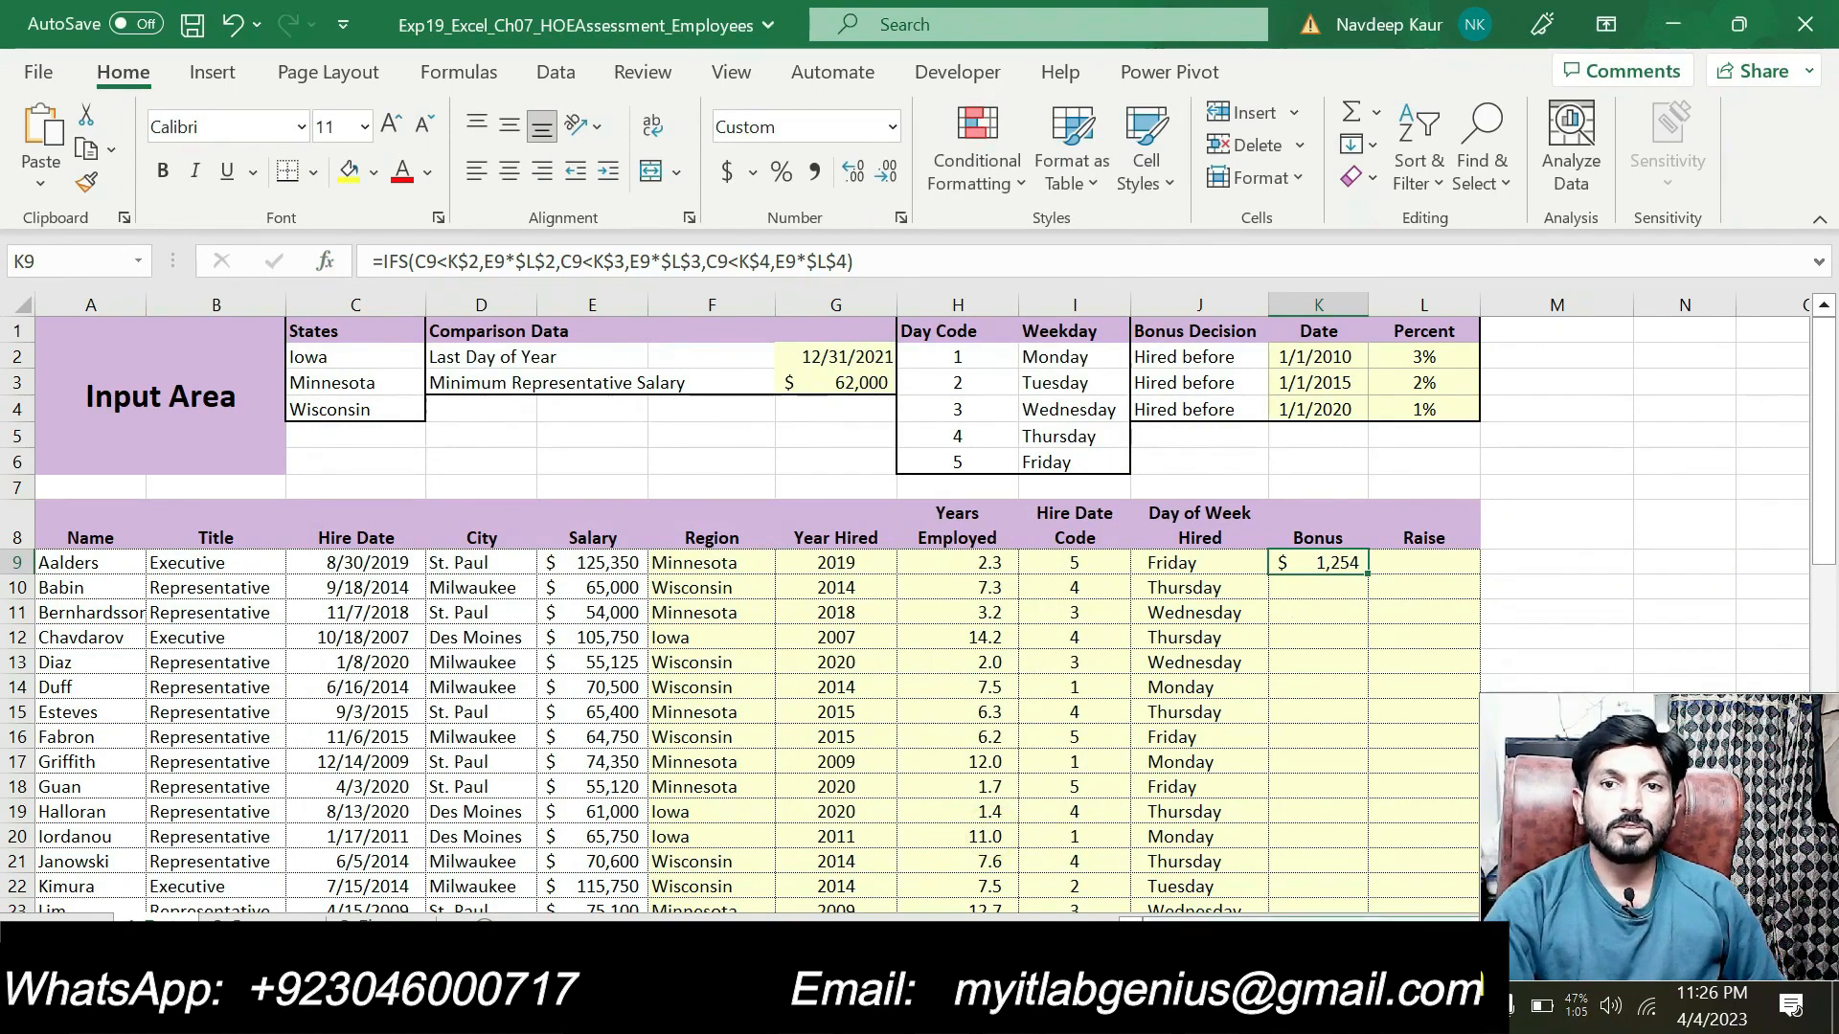
key(alt+Tab)
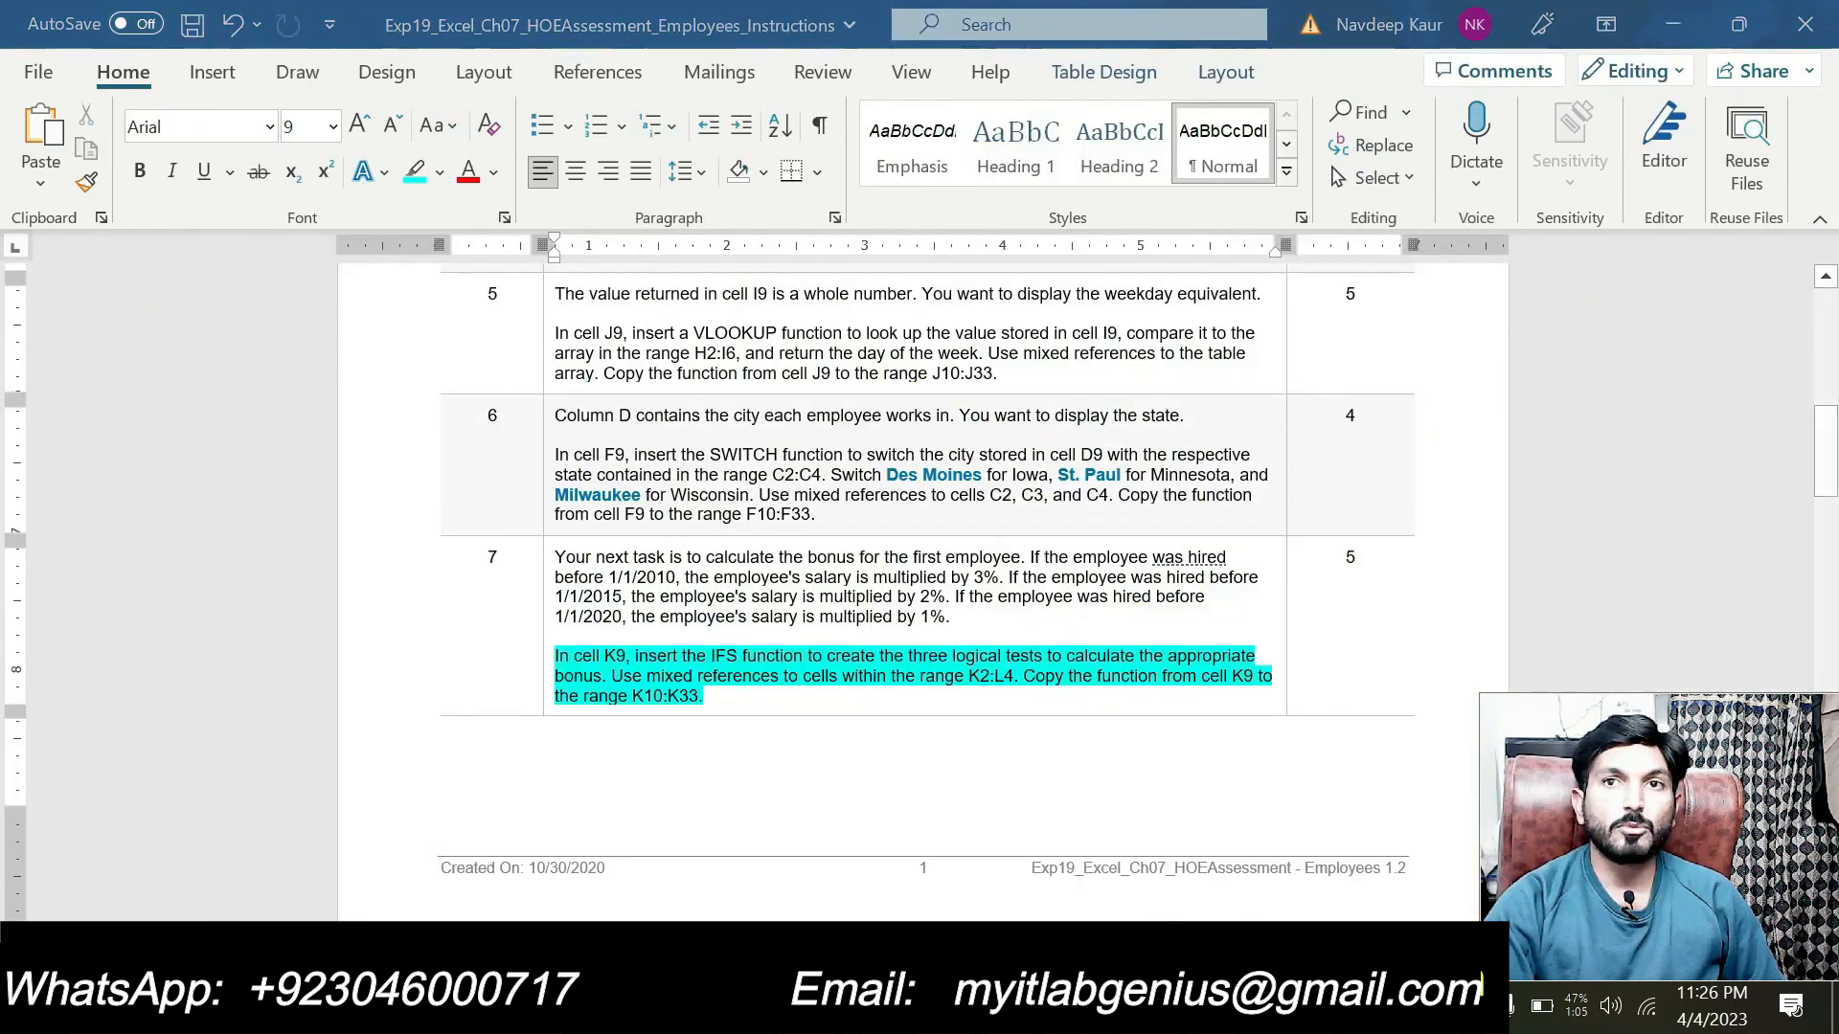
key(alt+Tab)
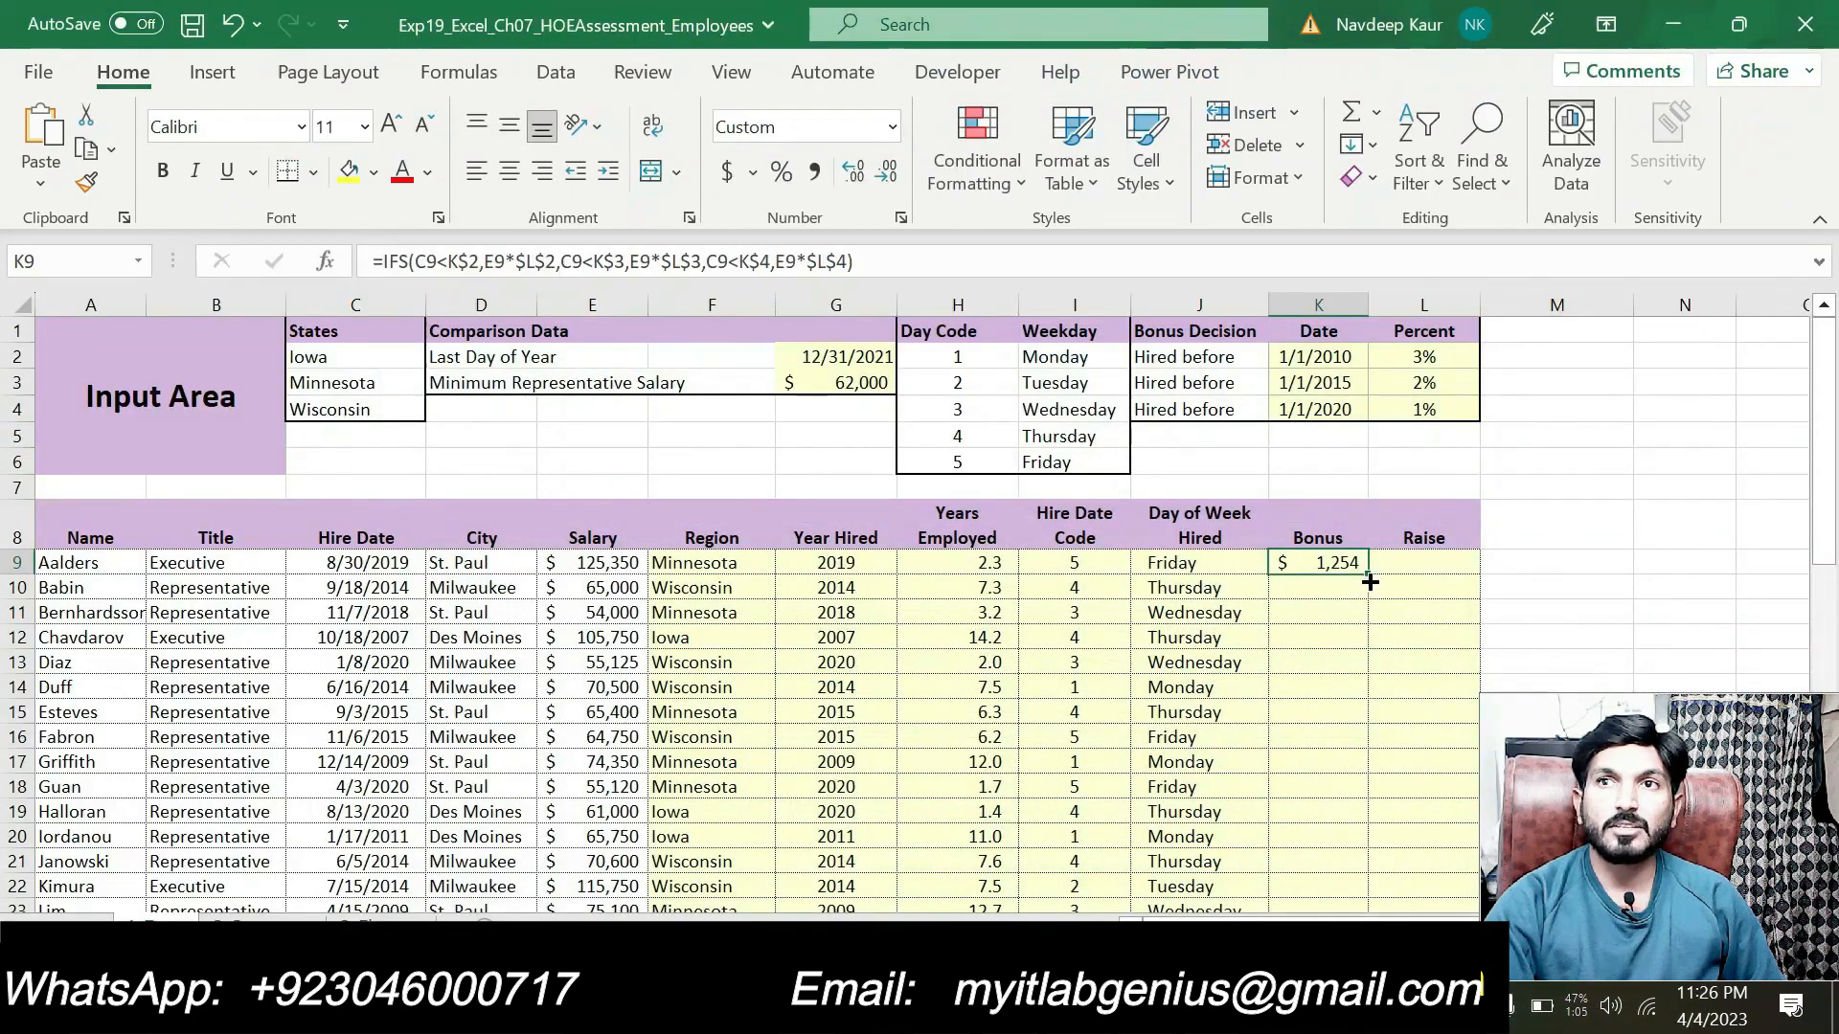
double_click(1368, 572)
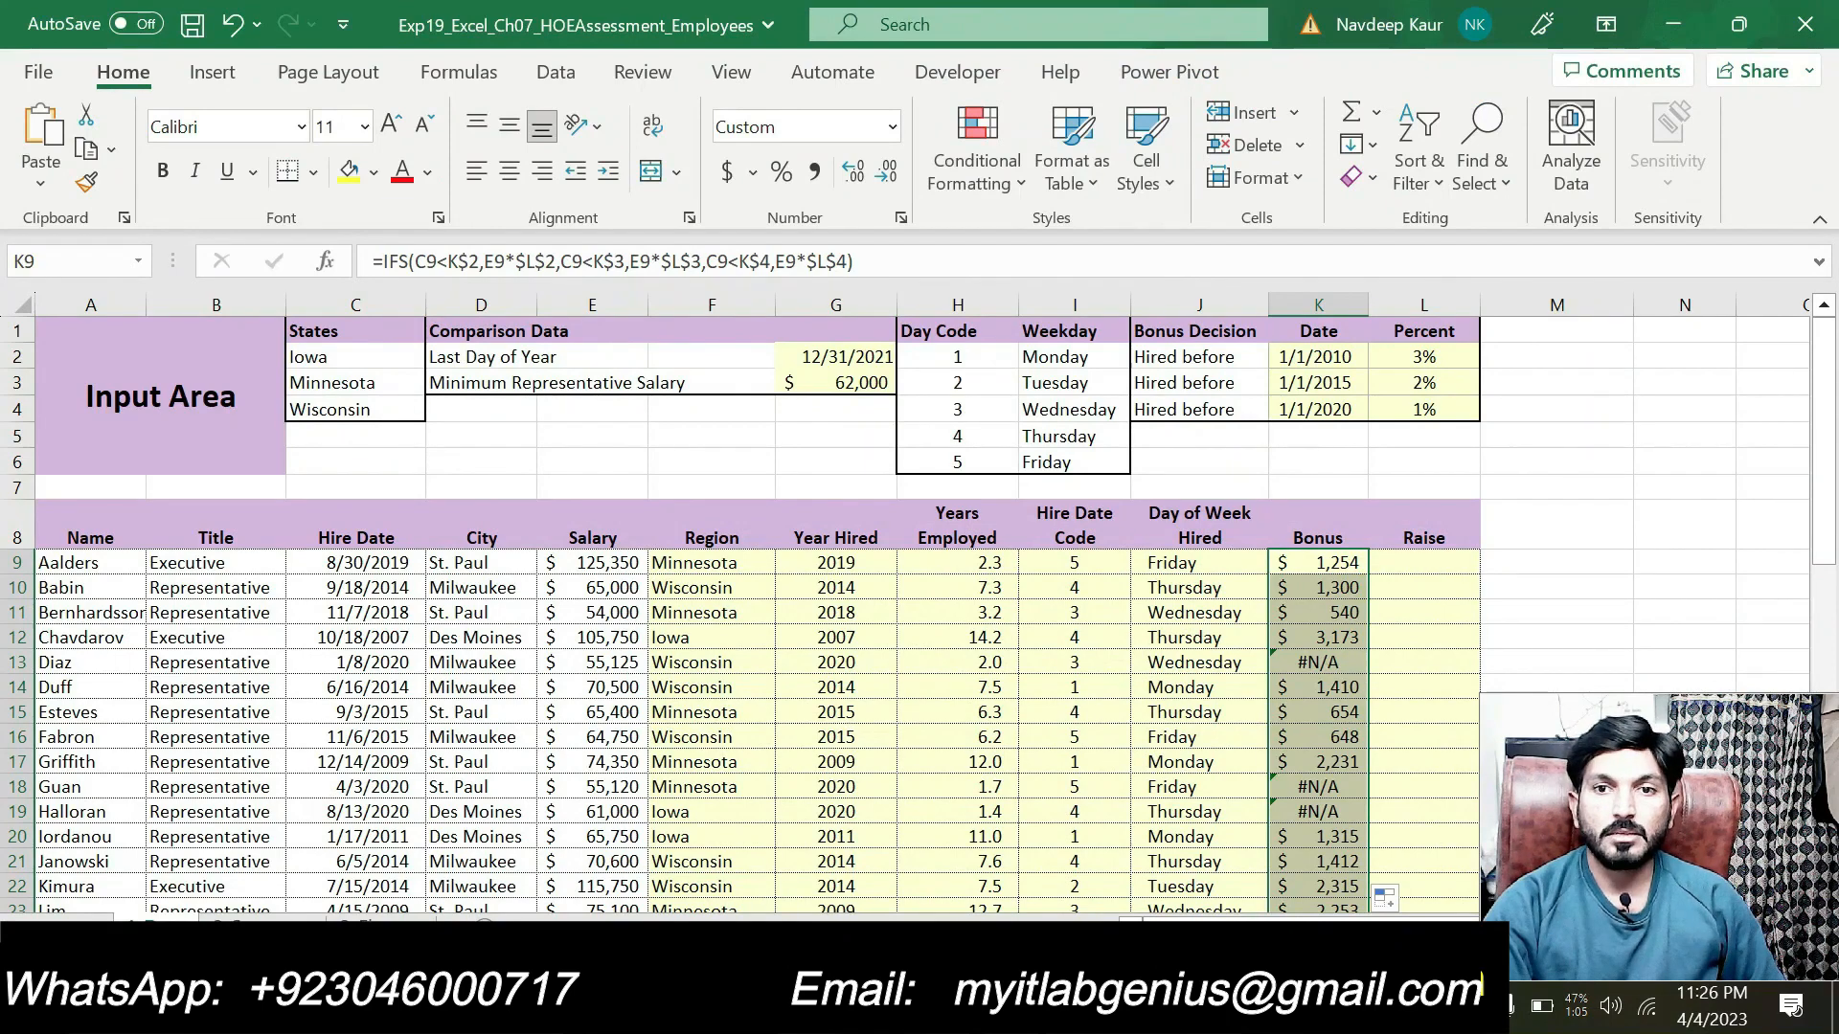
Switch to Word and remove the turquoise highlight from the K9 paragraph of instruction 7.
key(alt+Tab)
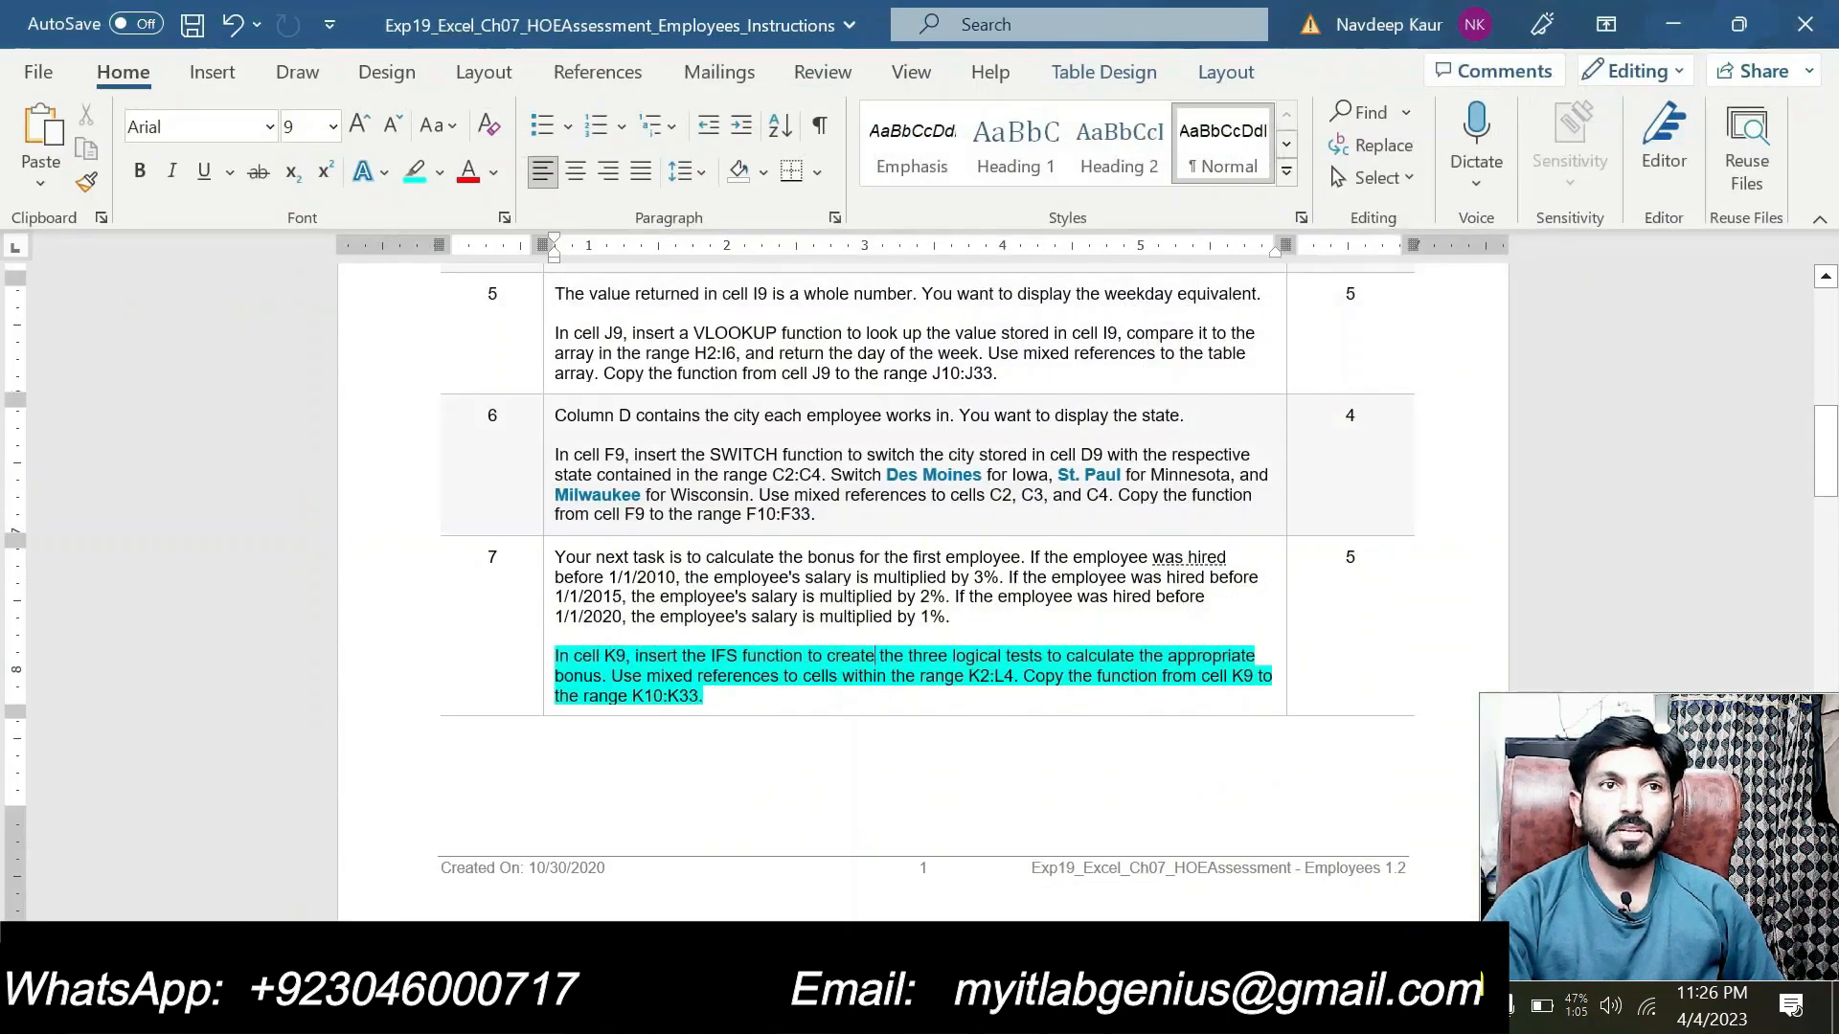
click(761, 707)
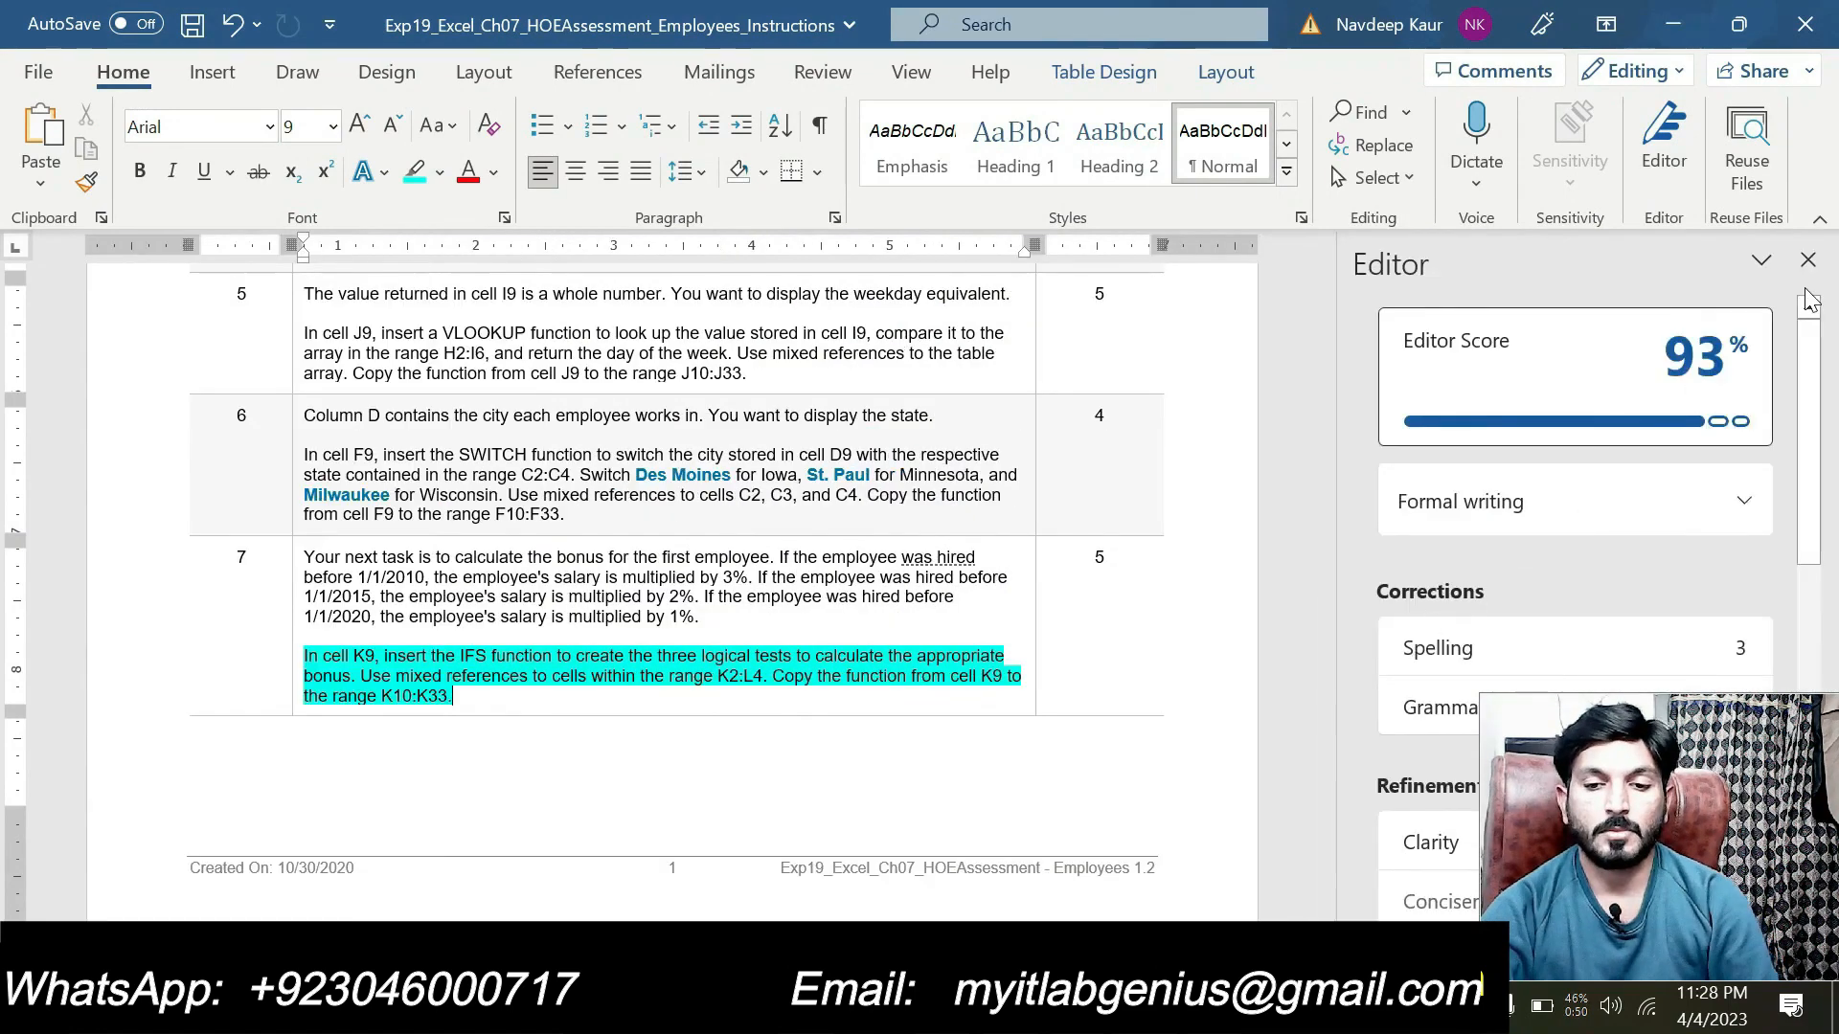
click(1807, 260)
drag(709, 697, 556, 656)
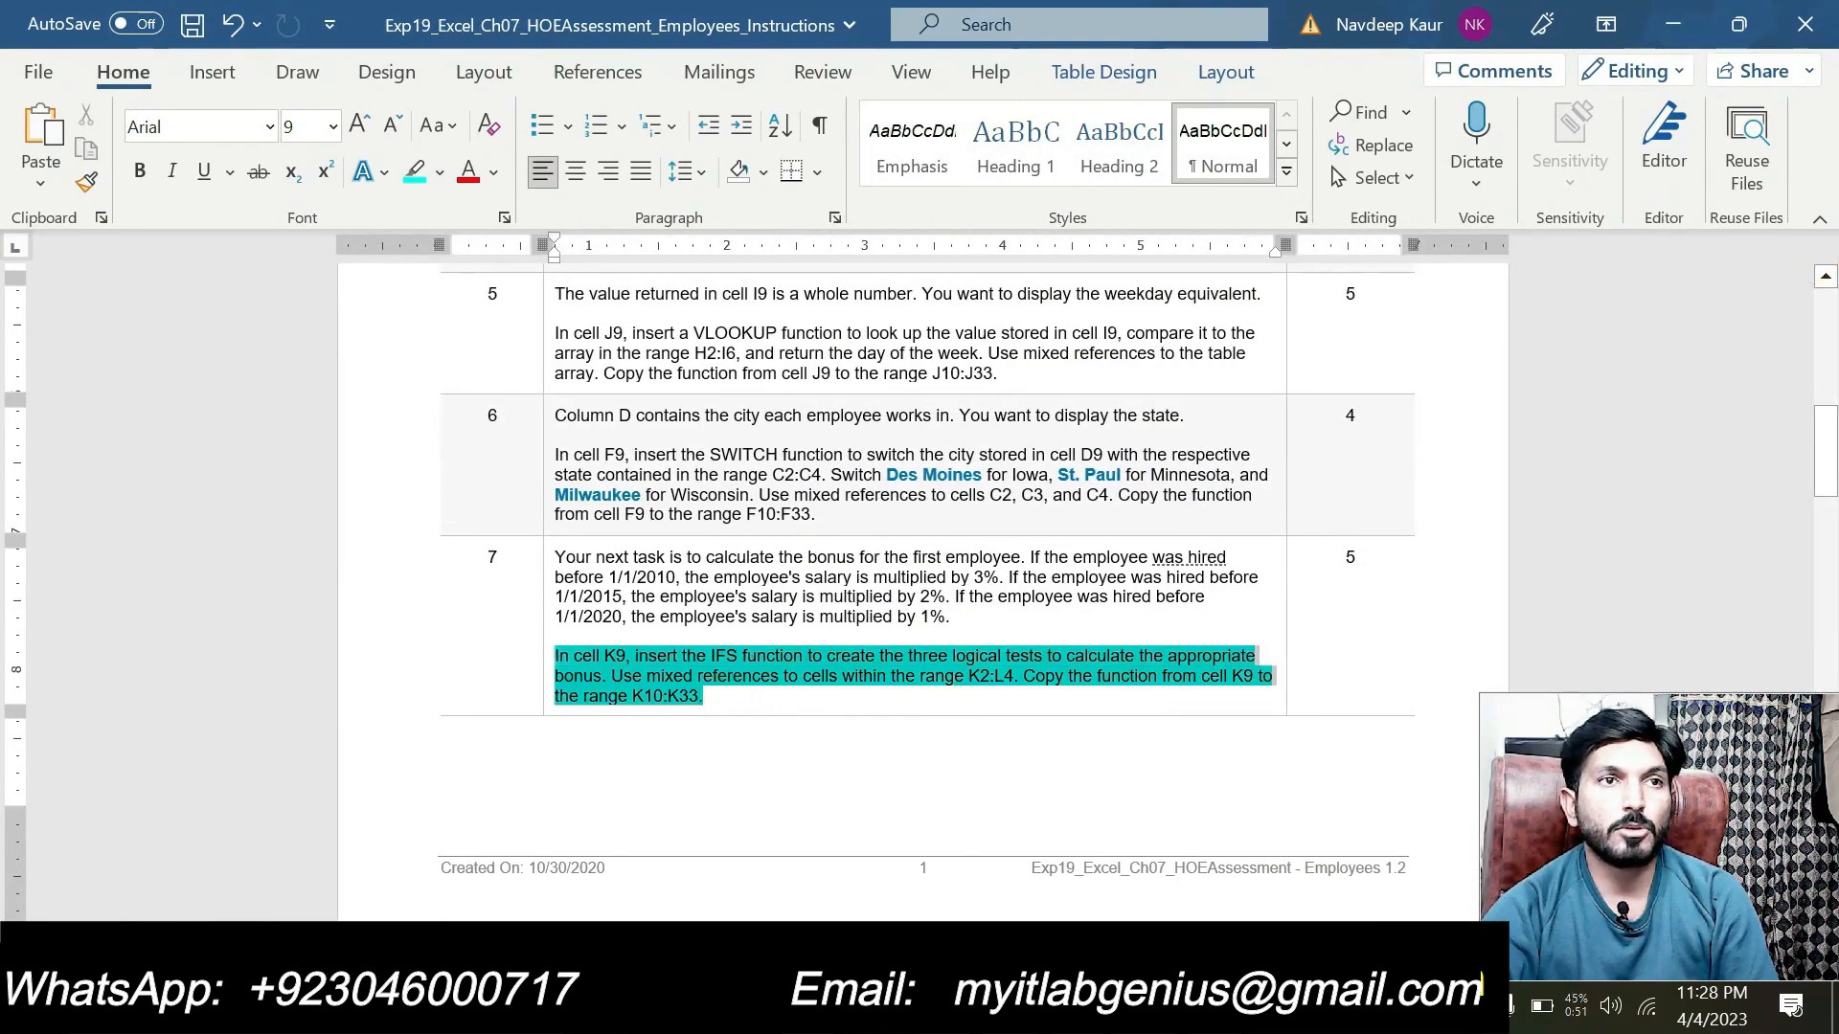
click(680, 601)
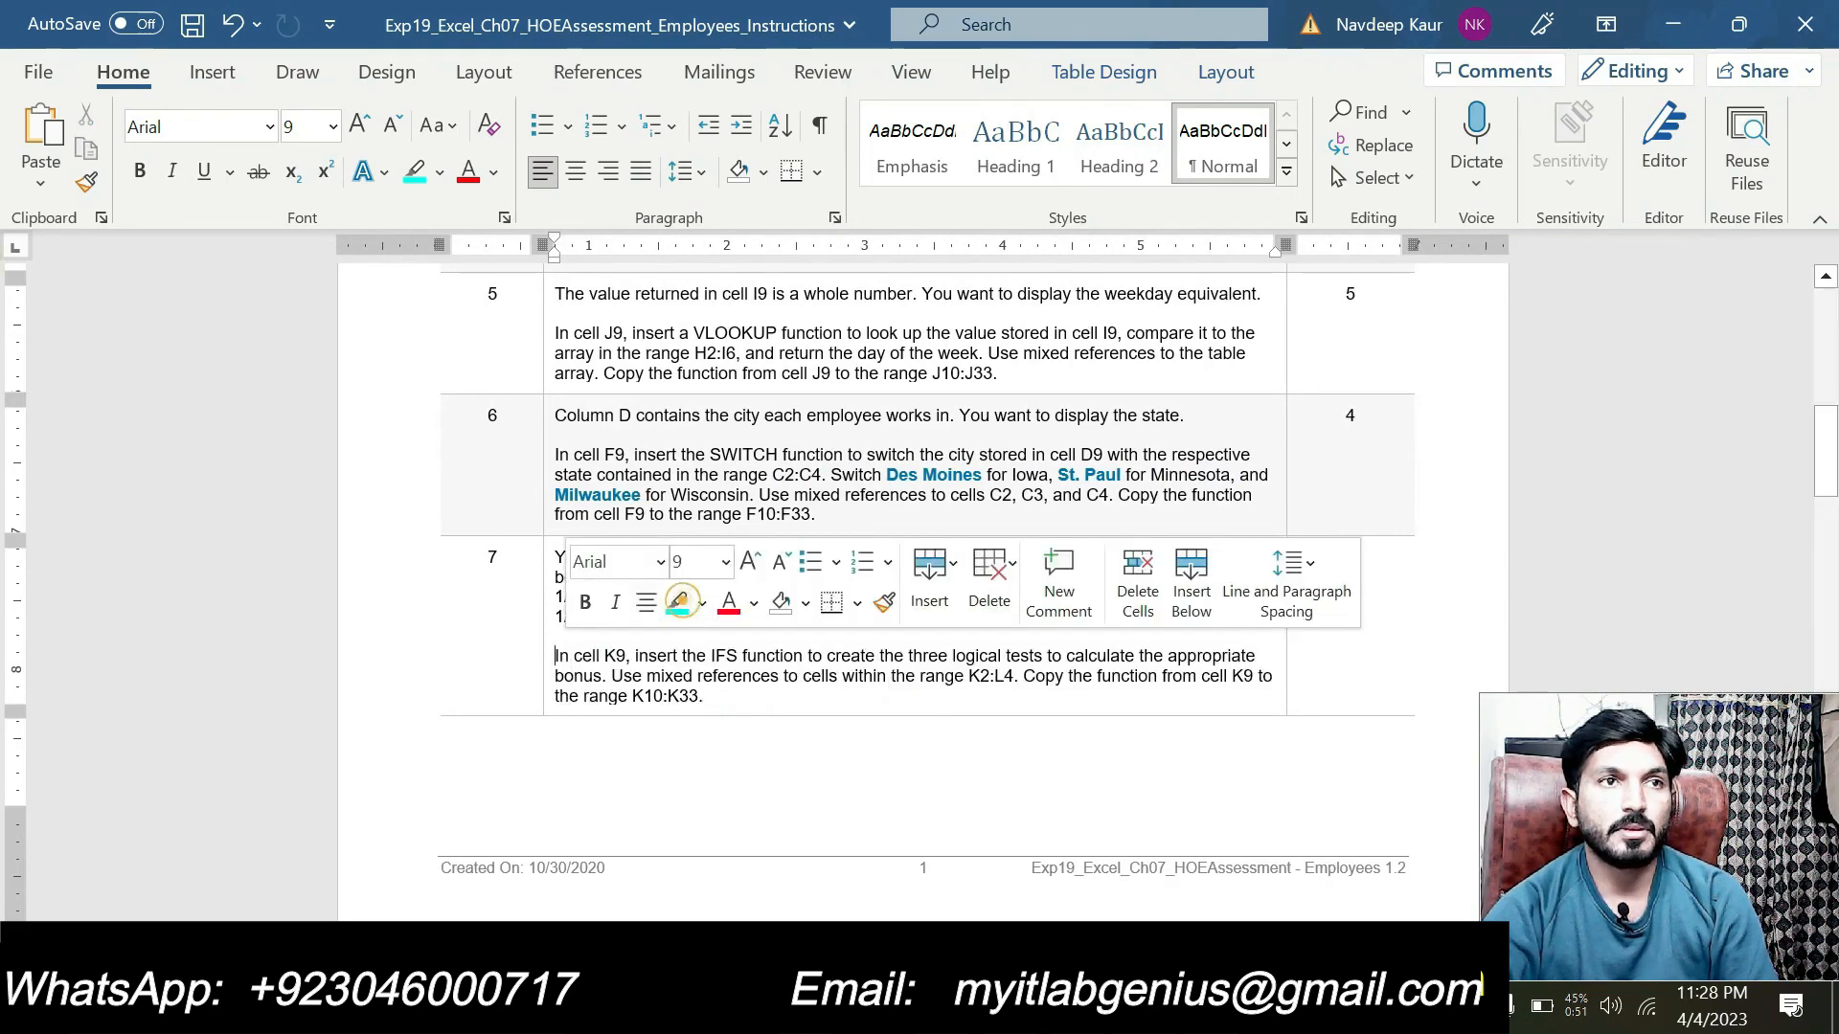
Highlight the L9 paragraph of instruction 8, about nesting AND within IF, in turquoise.
scroll(680, 601, down, 6)
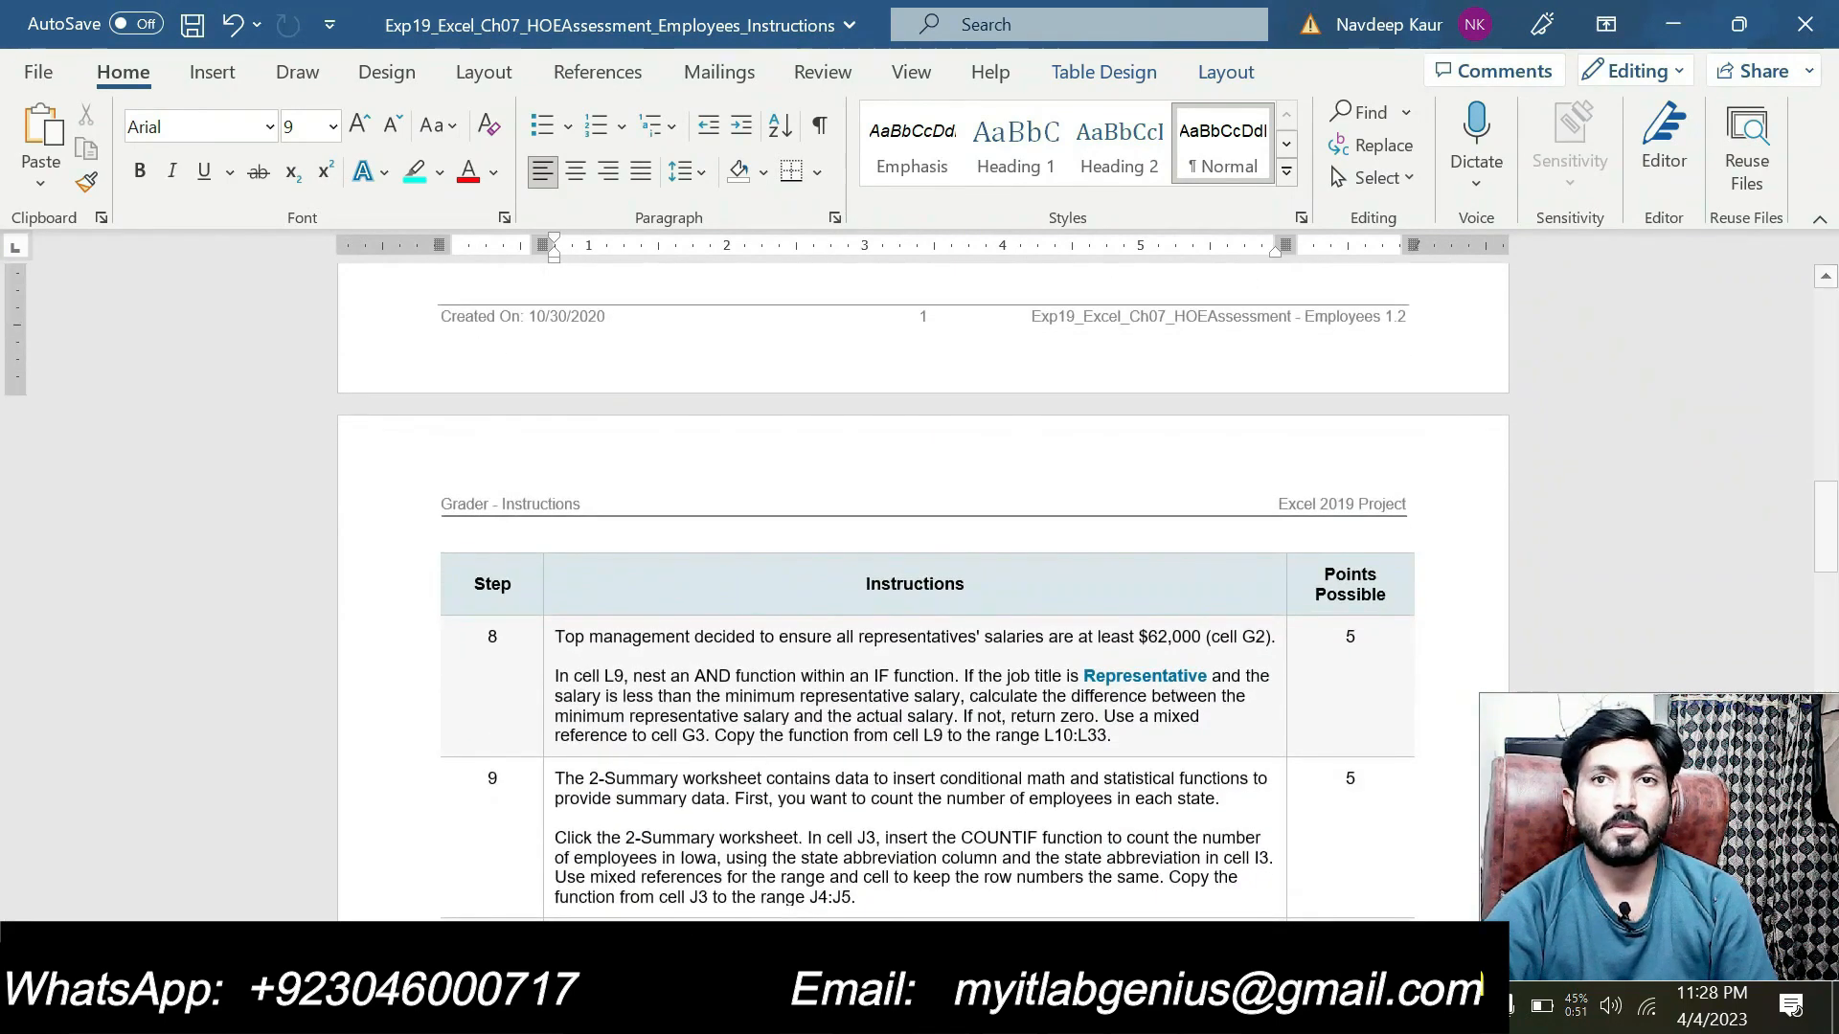
drag(1114, 737, 573, 676)
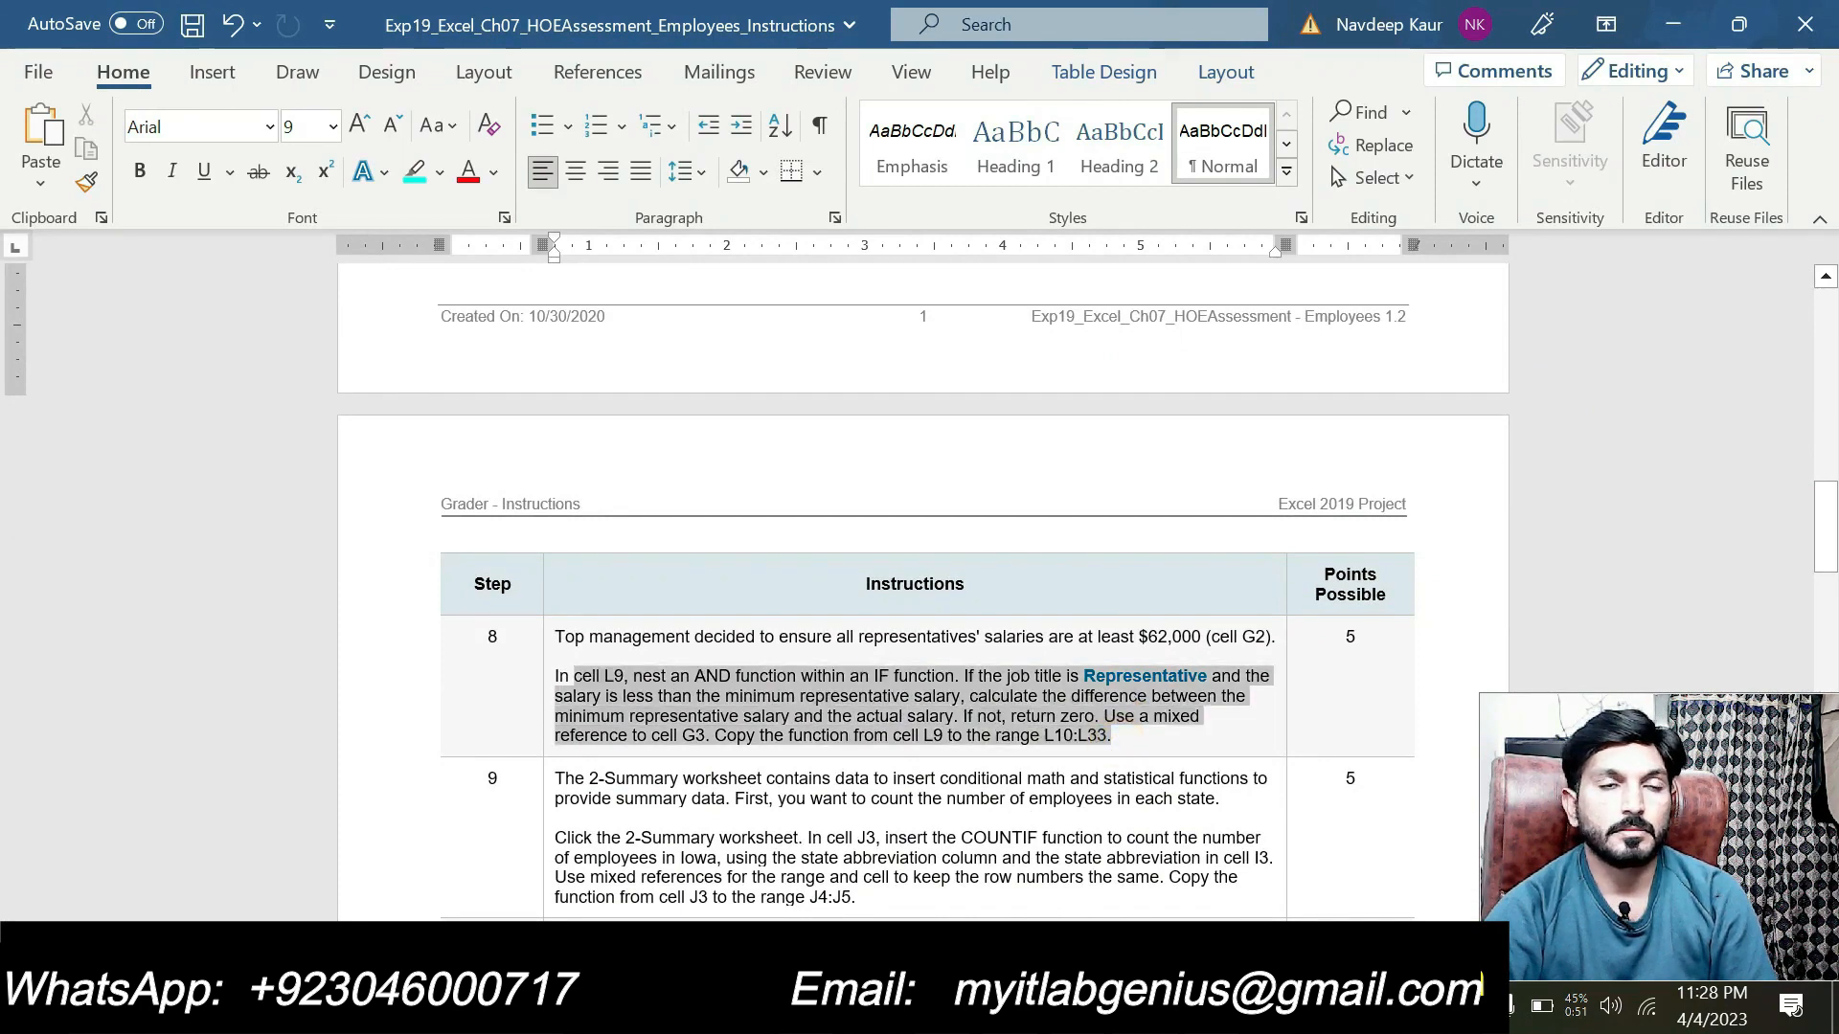
click(674, 628)
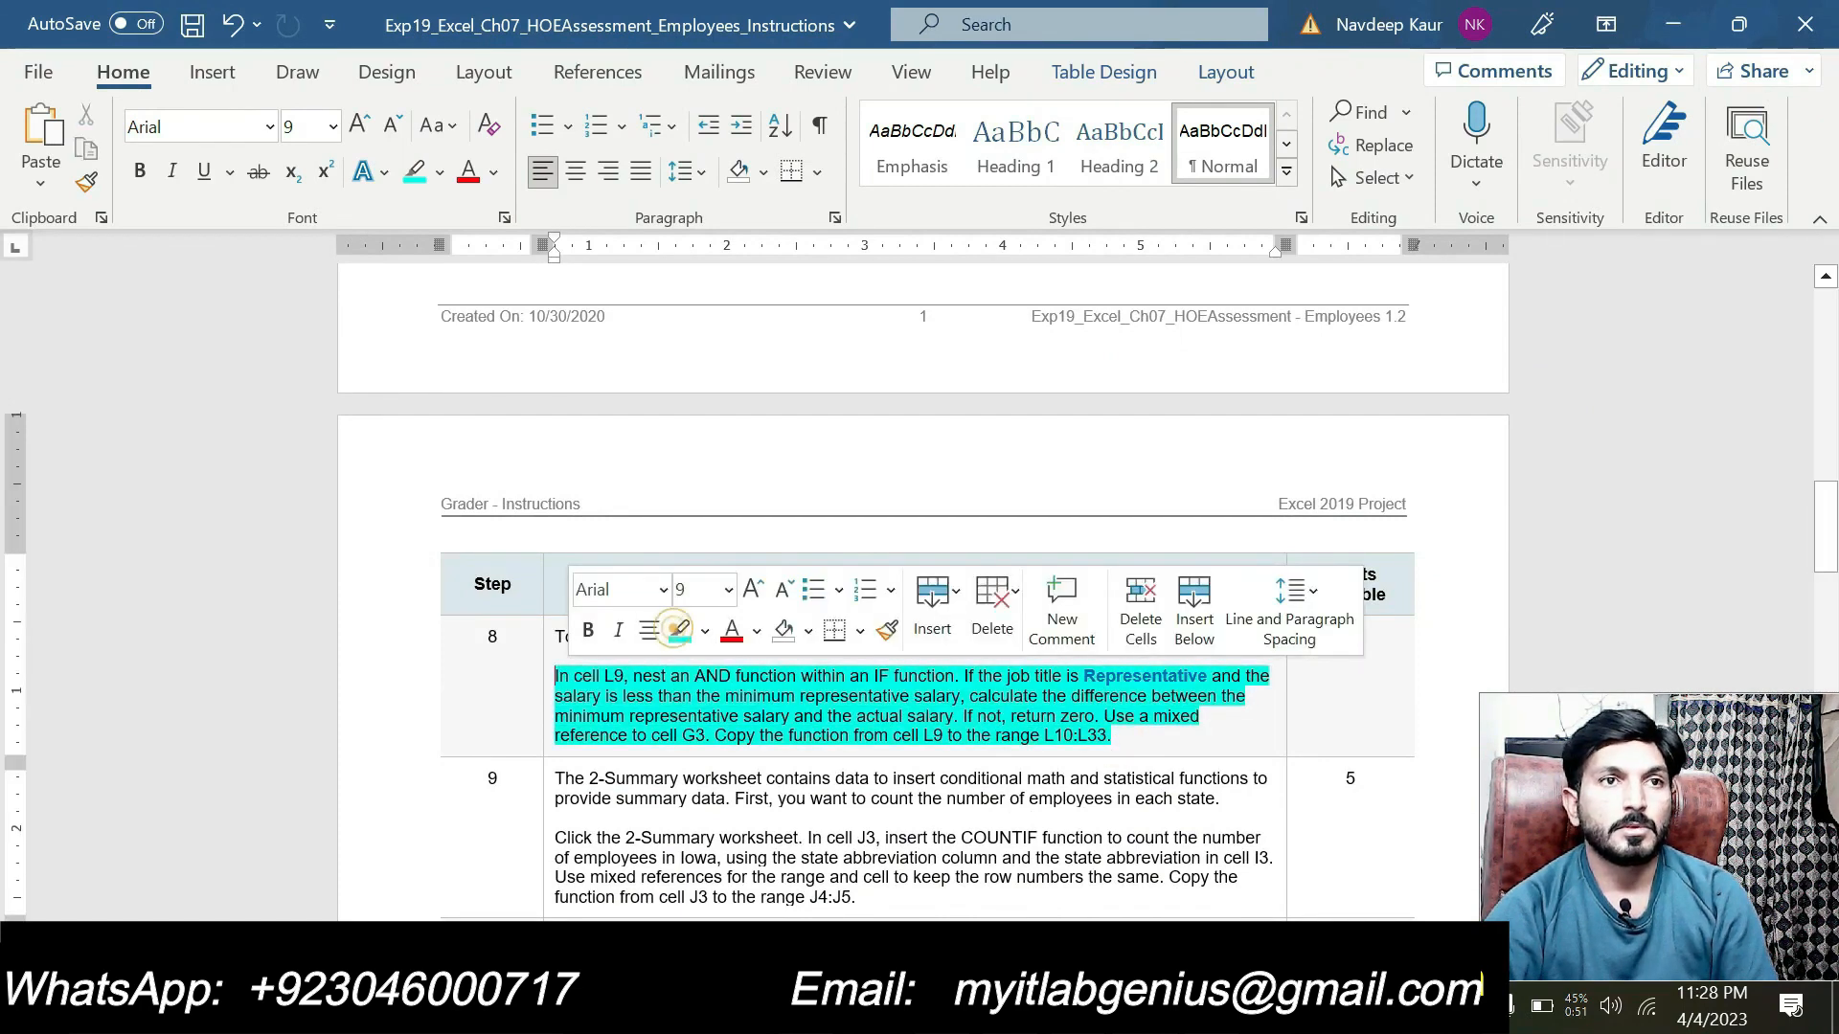
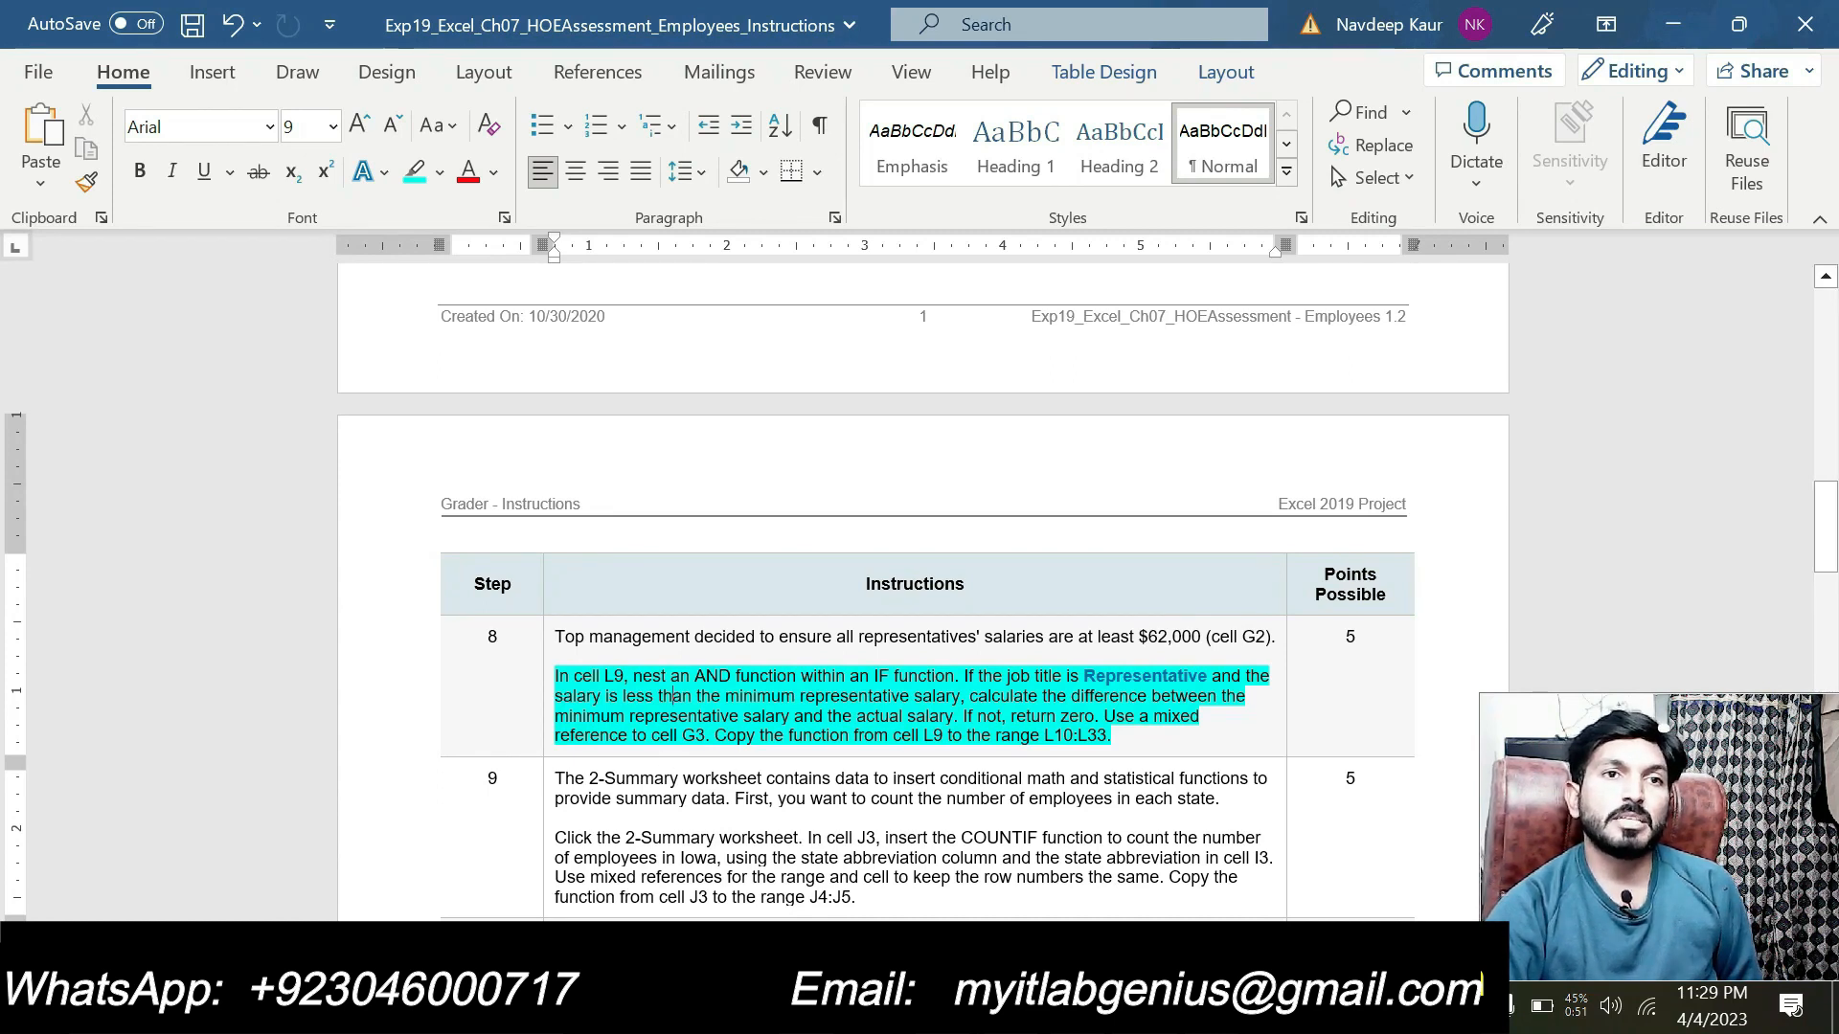
Switch to Excel, start an IF function in L9 of the Raise column, and open its function arguments.
scroll(673, 696, down, 1)
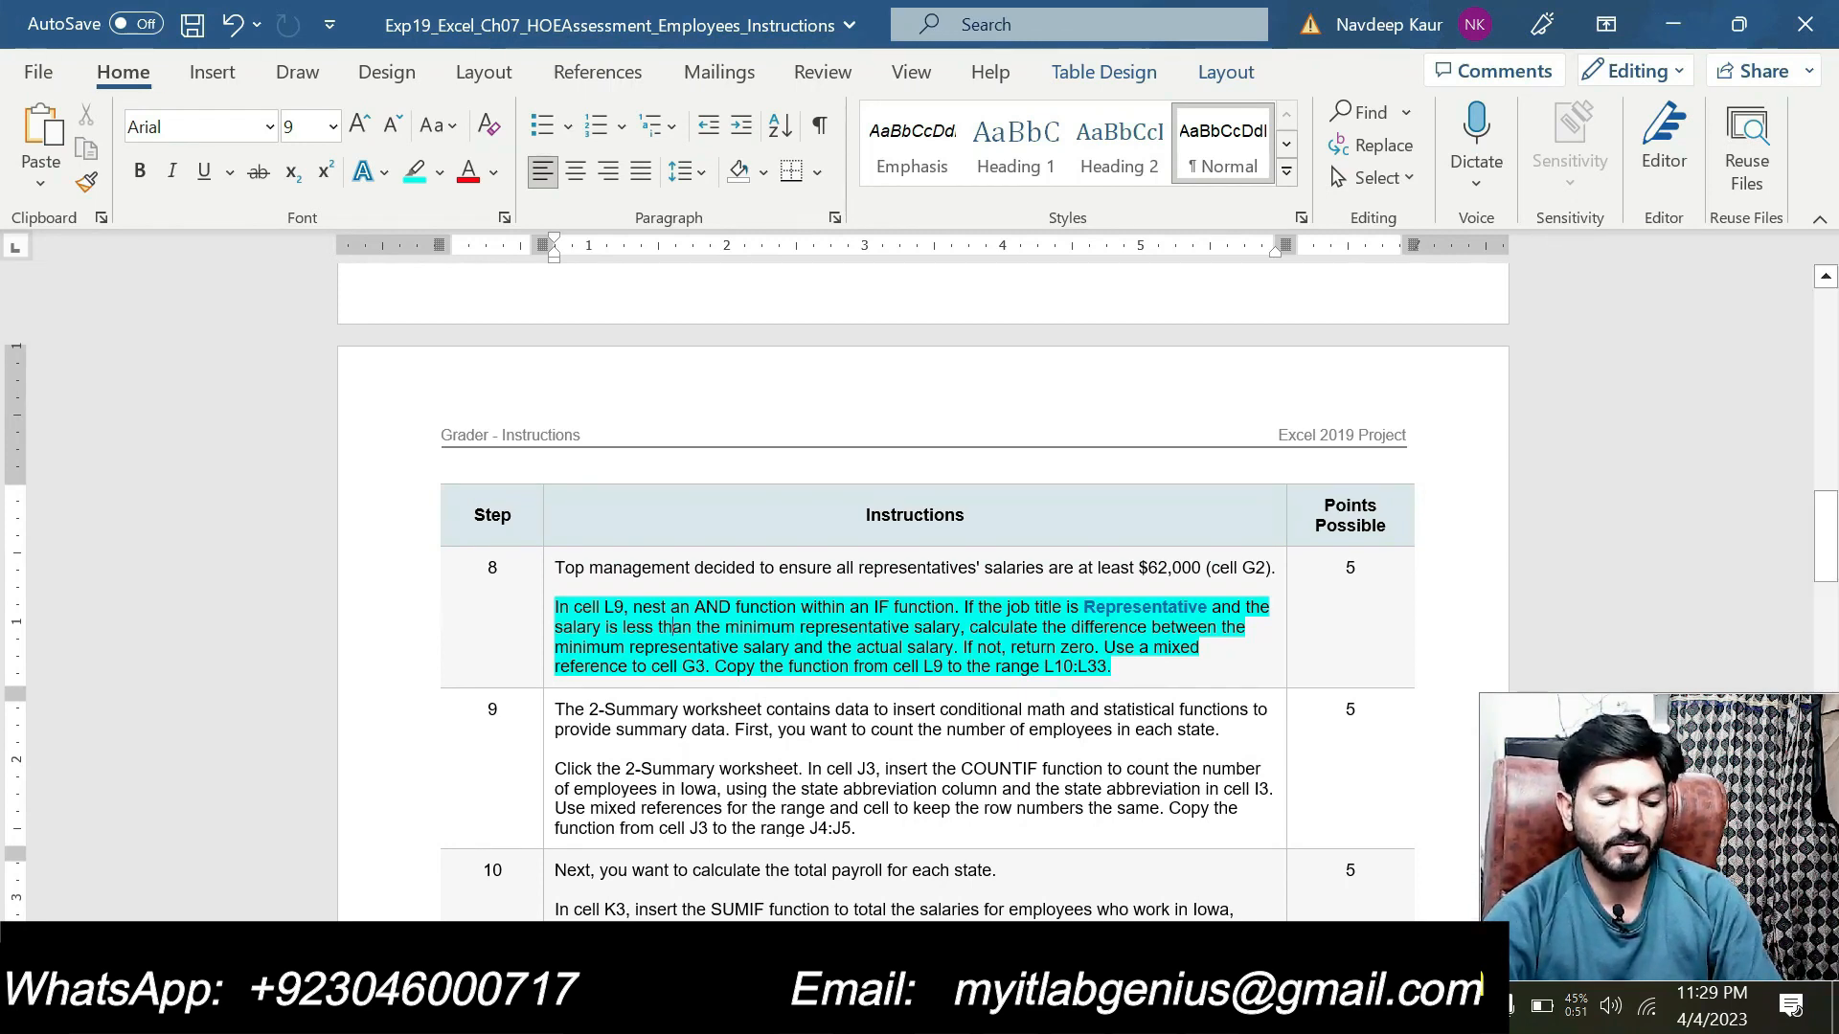
key(alt+Tab)
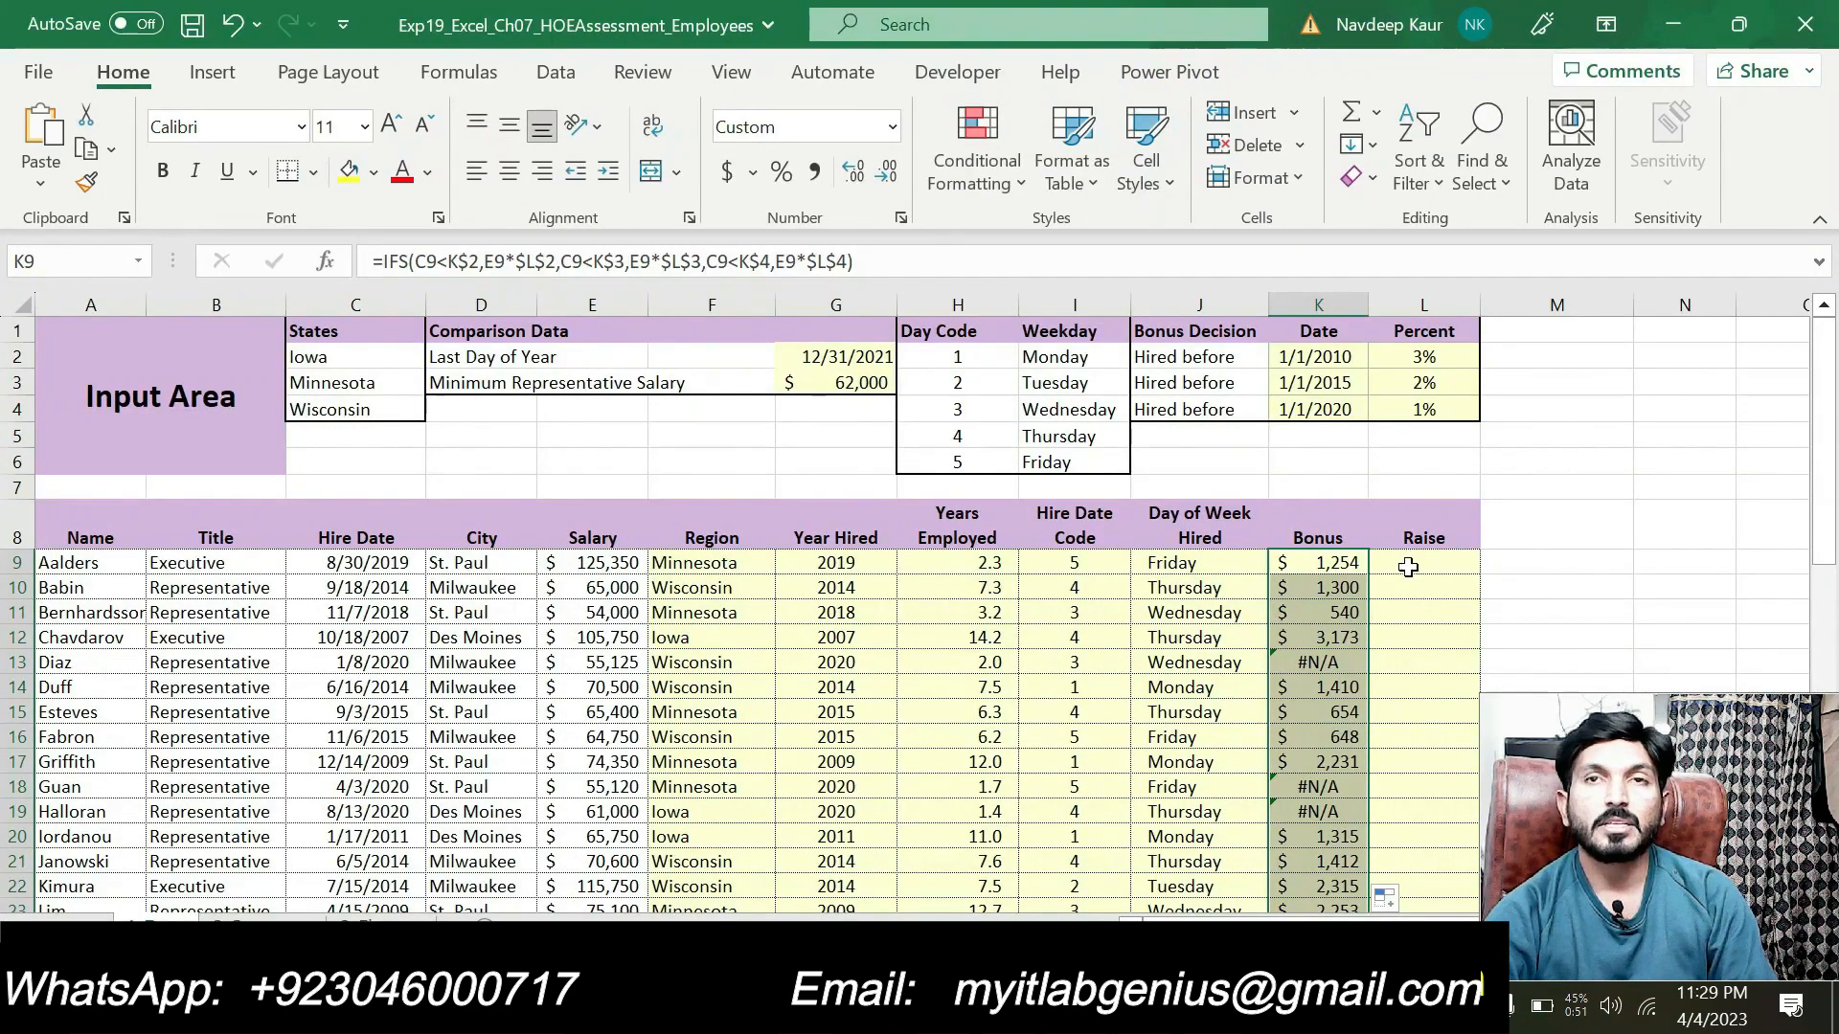
click(1408, 560)
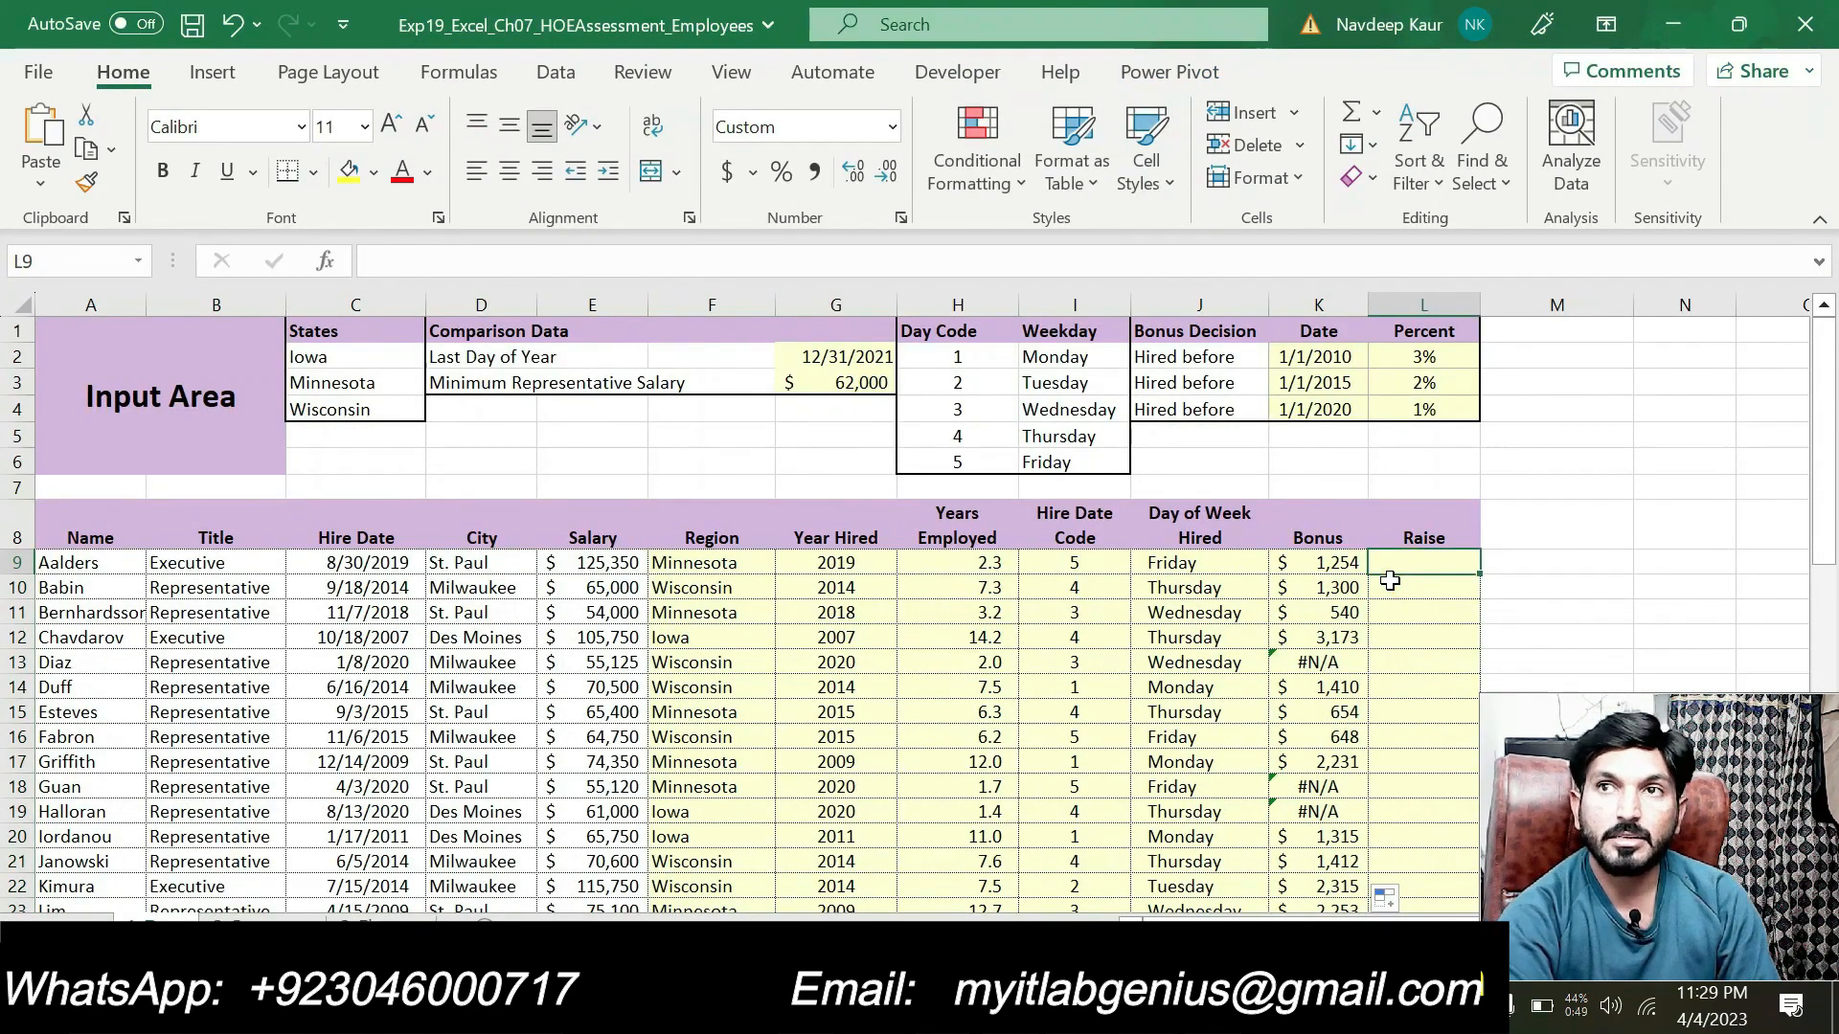
text(=)
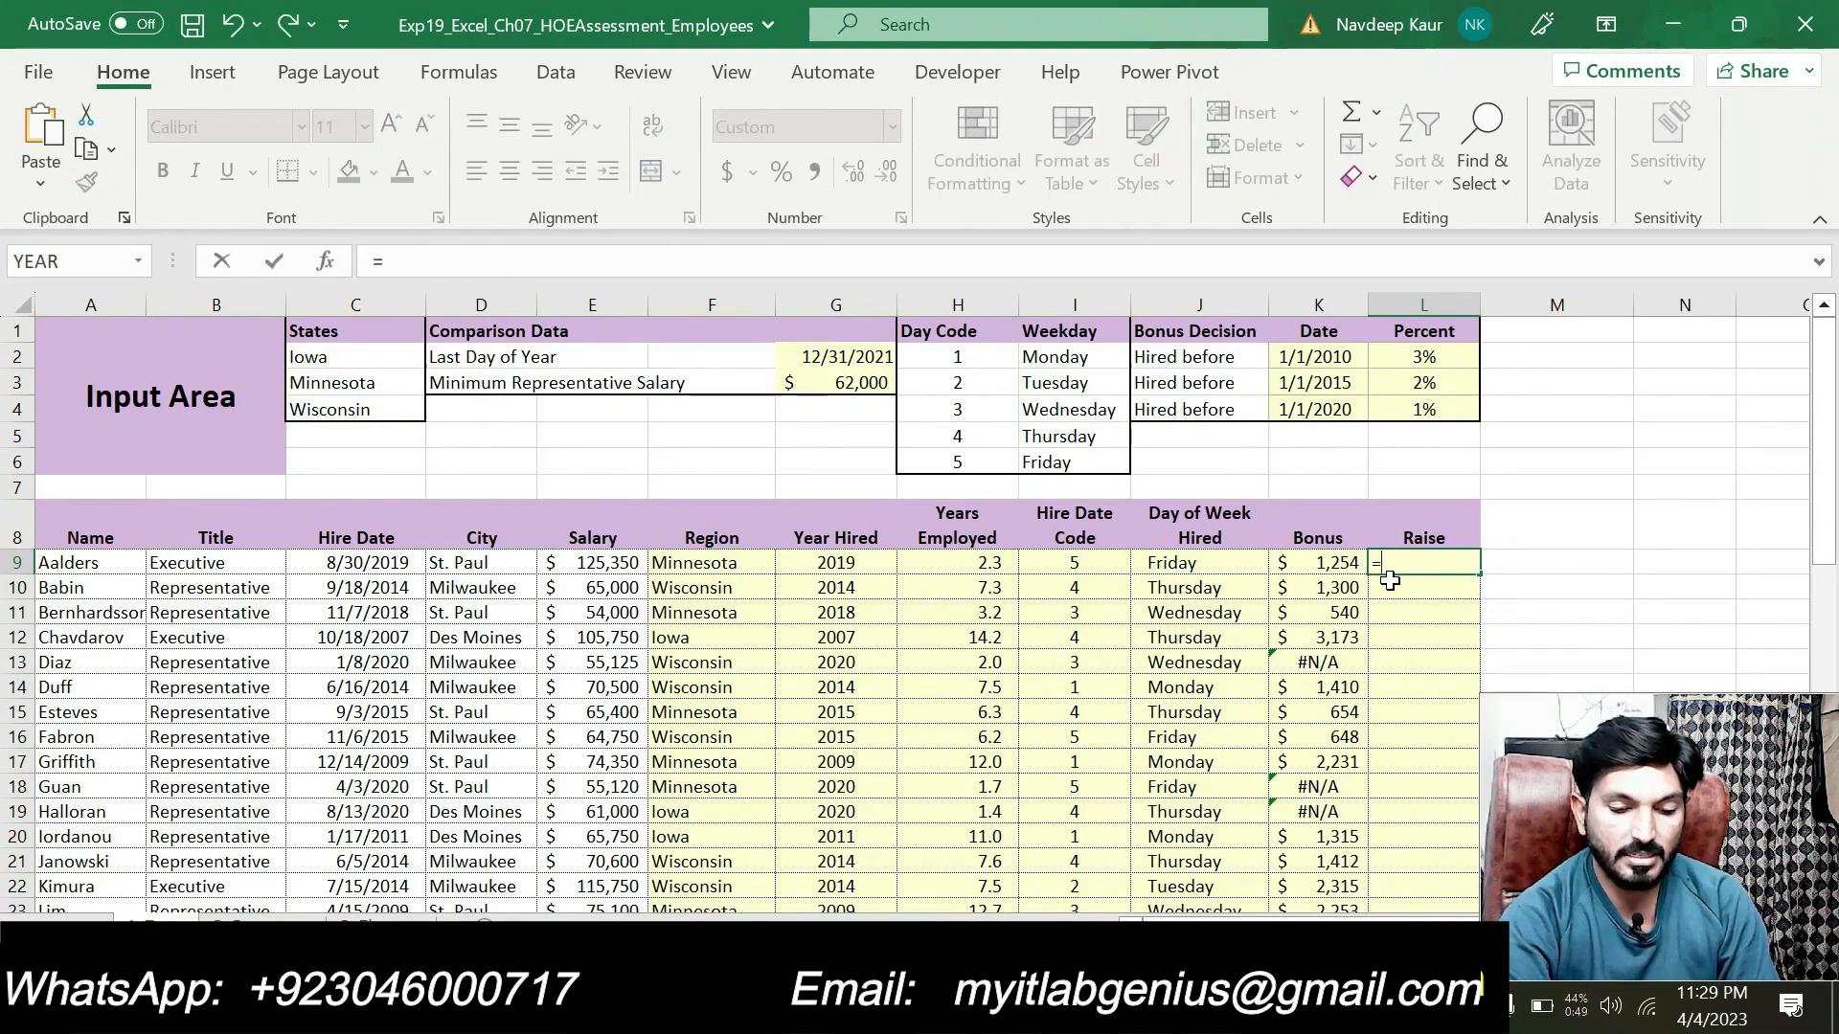
text(if)
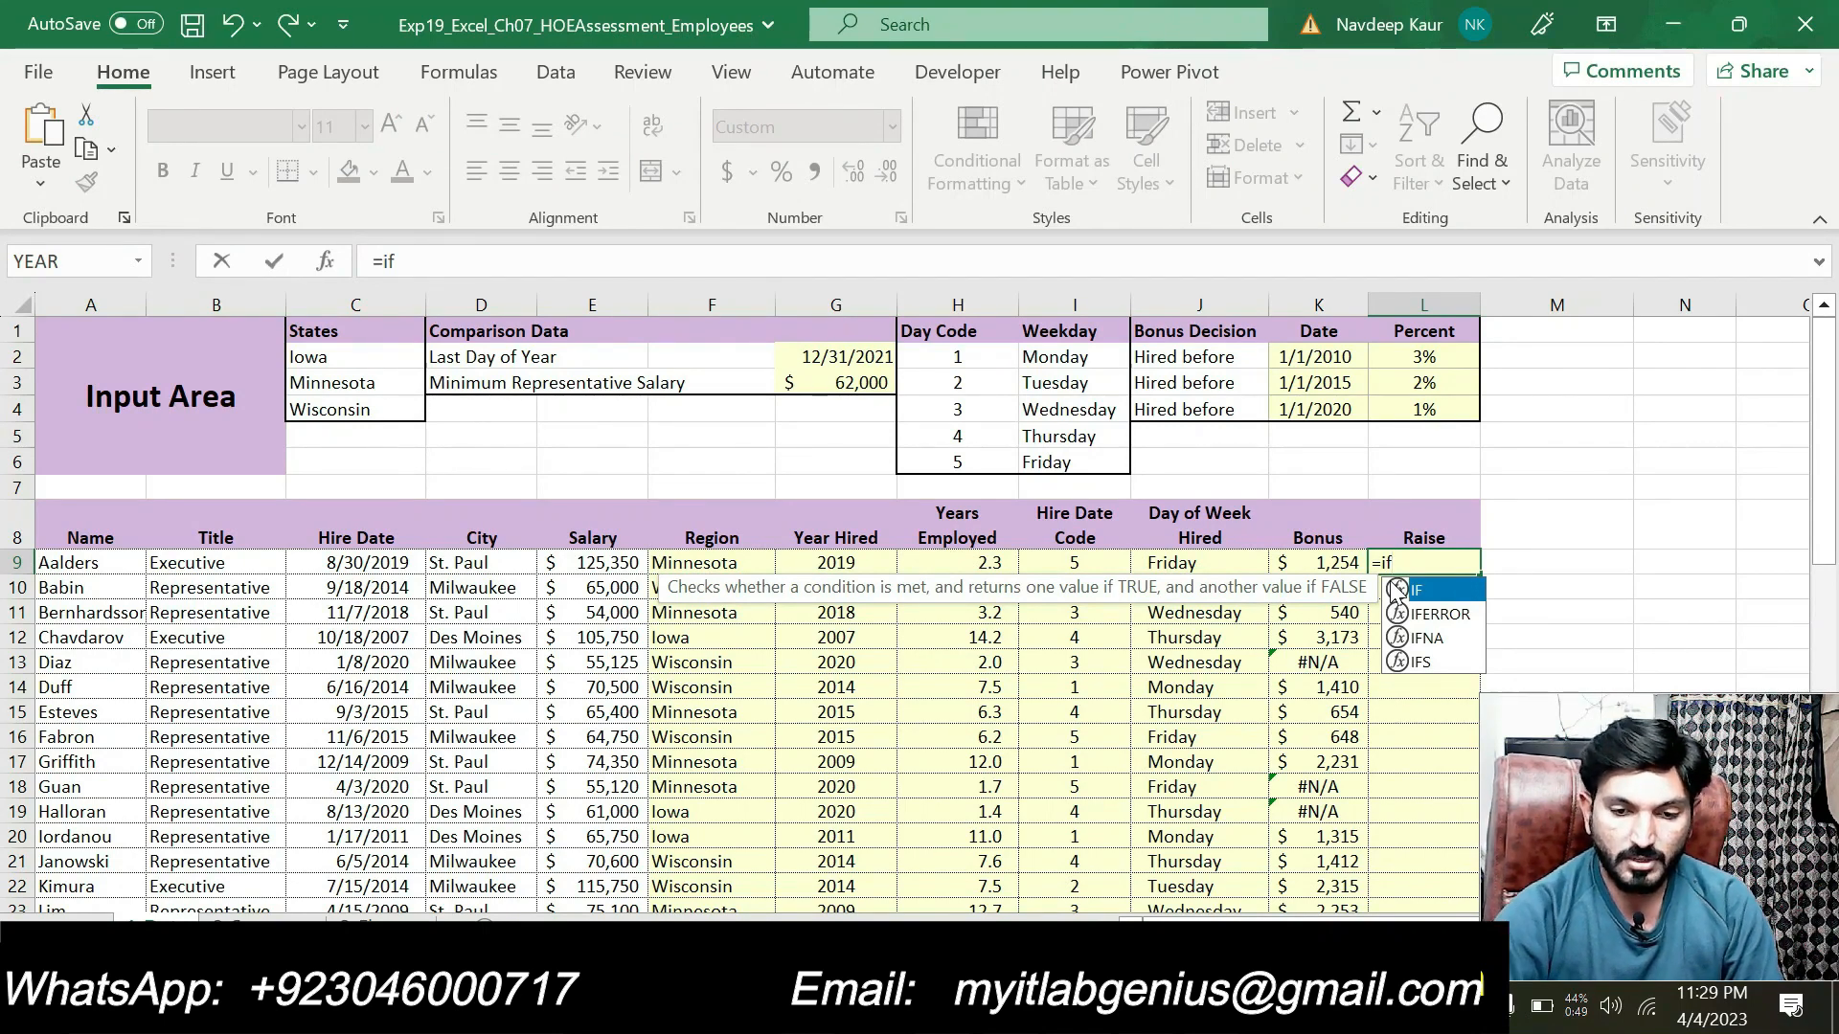
double_click(1427, 589)
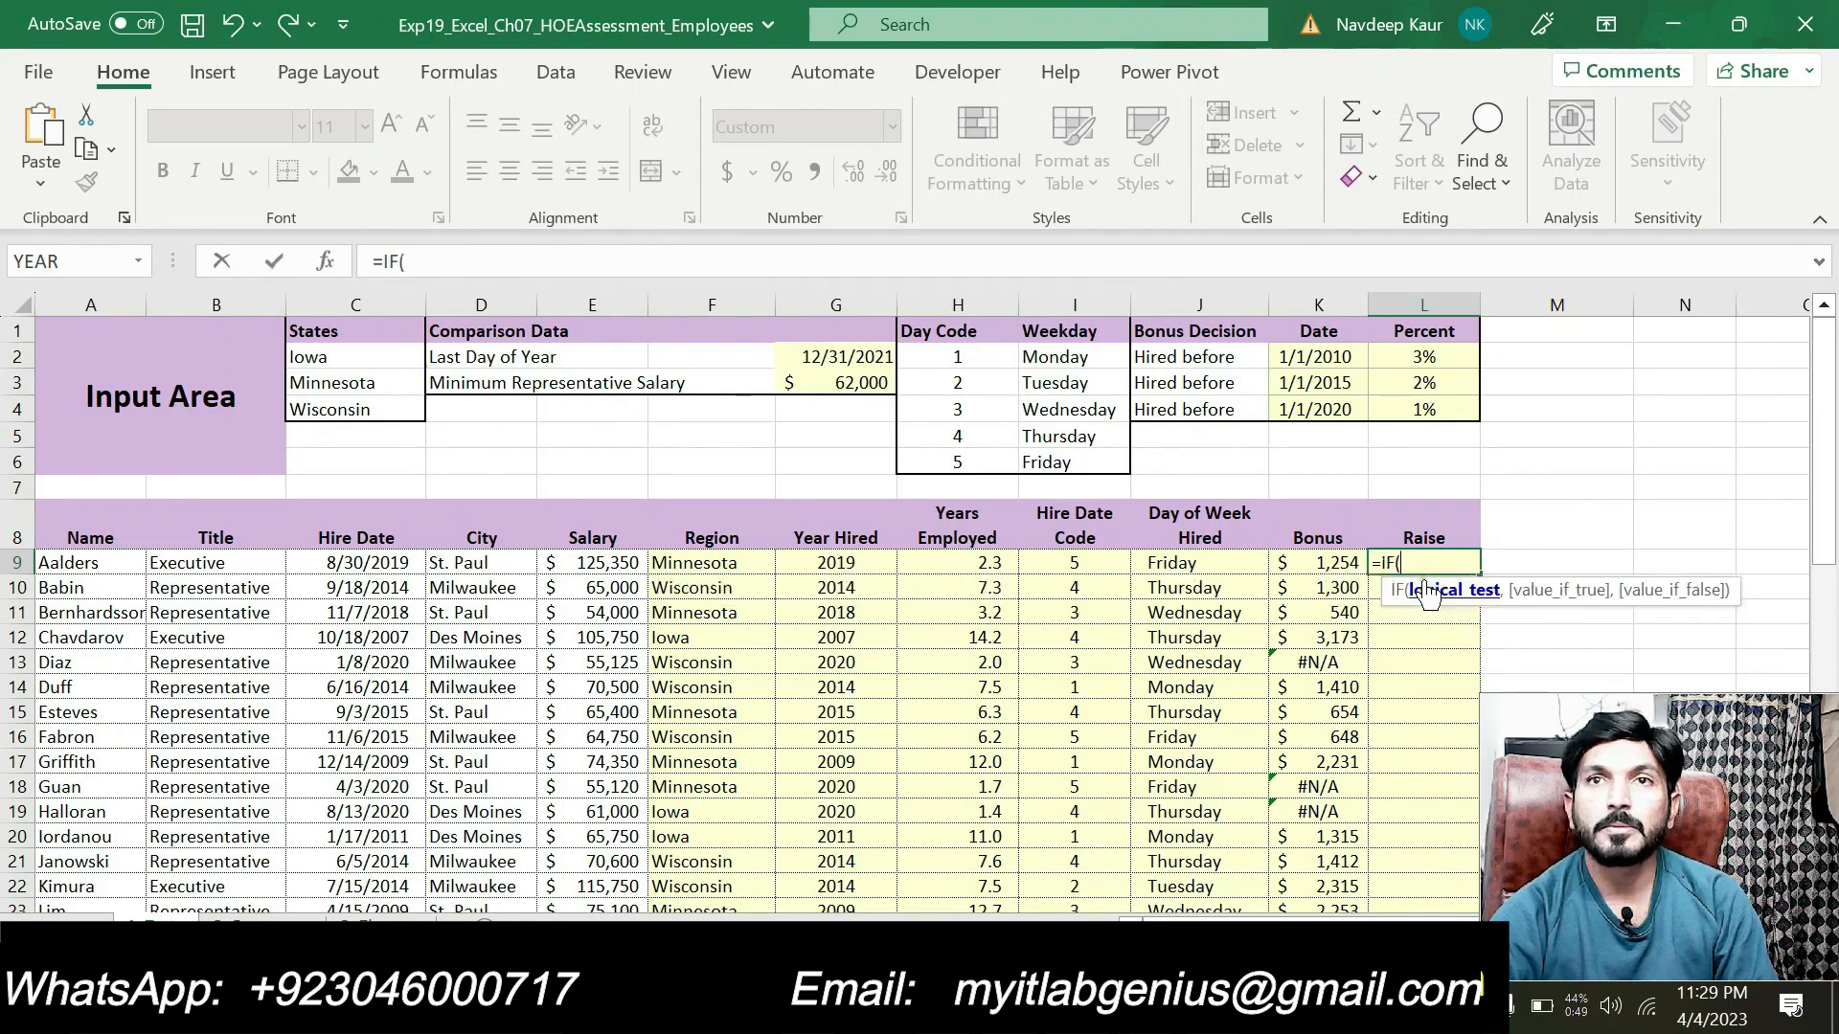
click(327, 264)
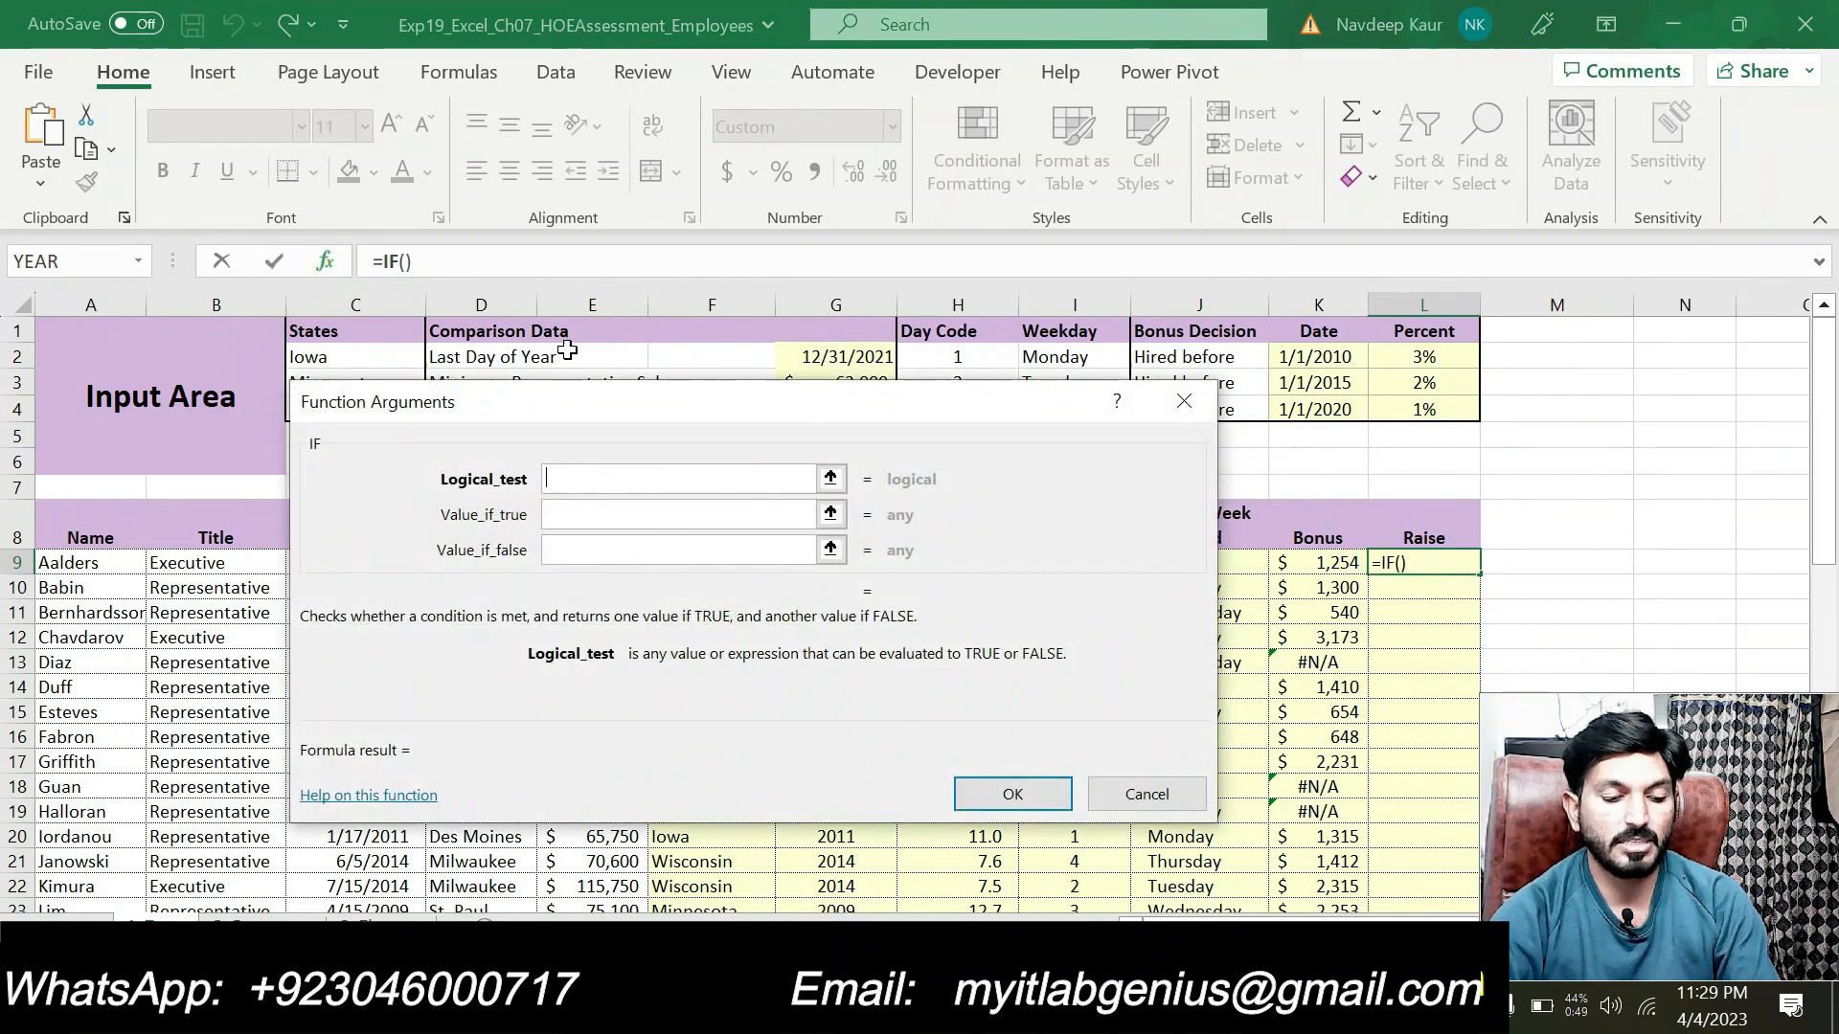
drag(739, 403, 907, 366)
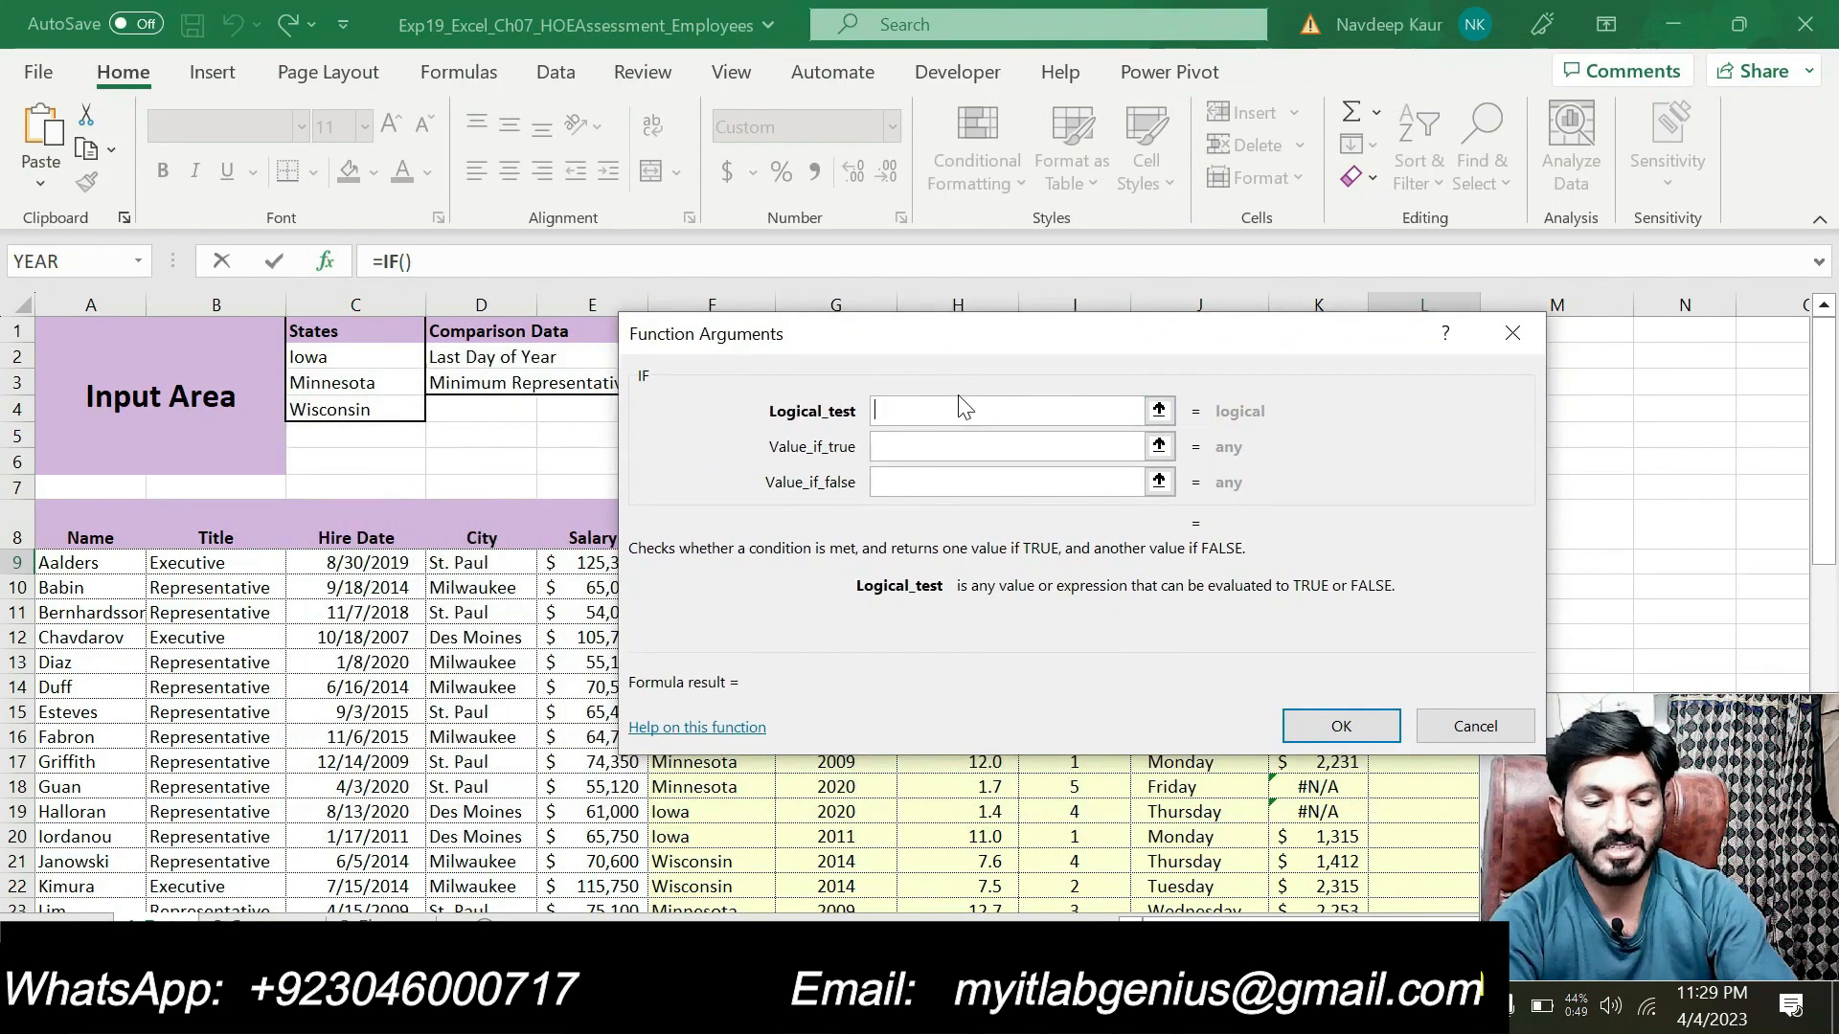
Begin an AND function in Logical_test whose first condition compares the job title in B9 with a quoted text.
text(AND()
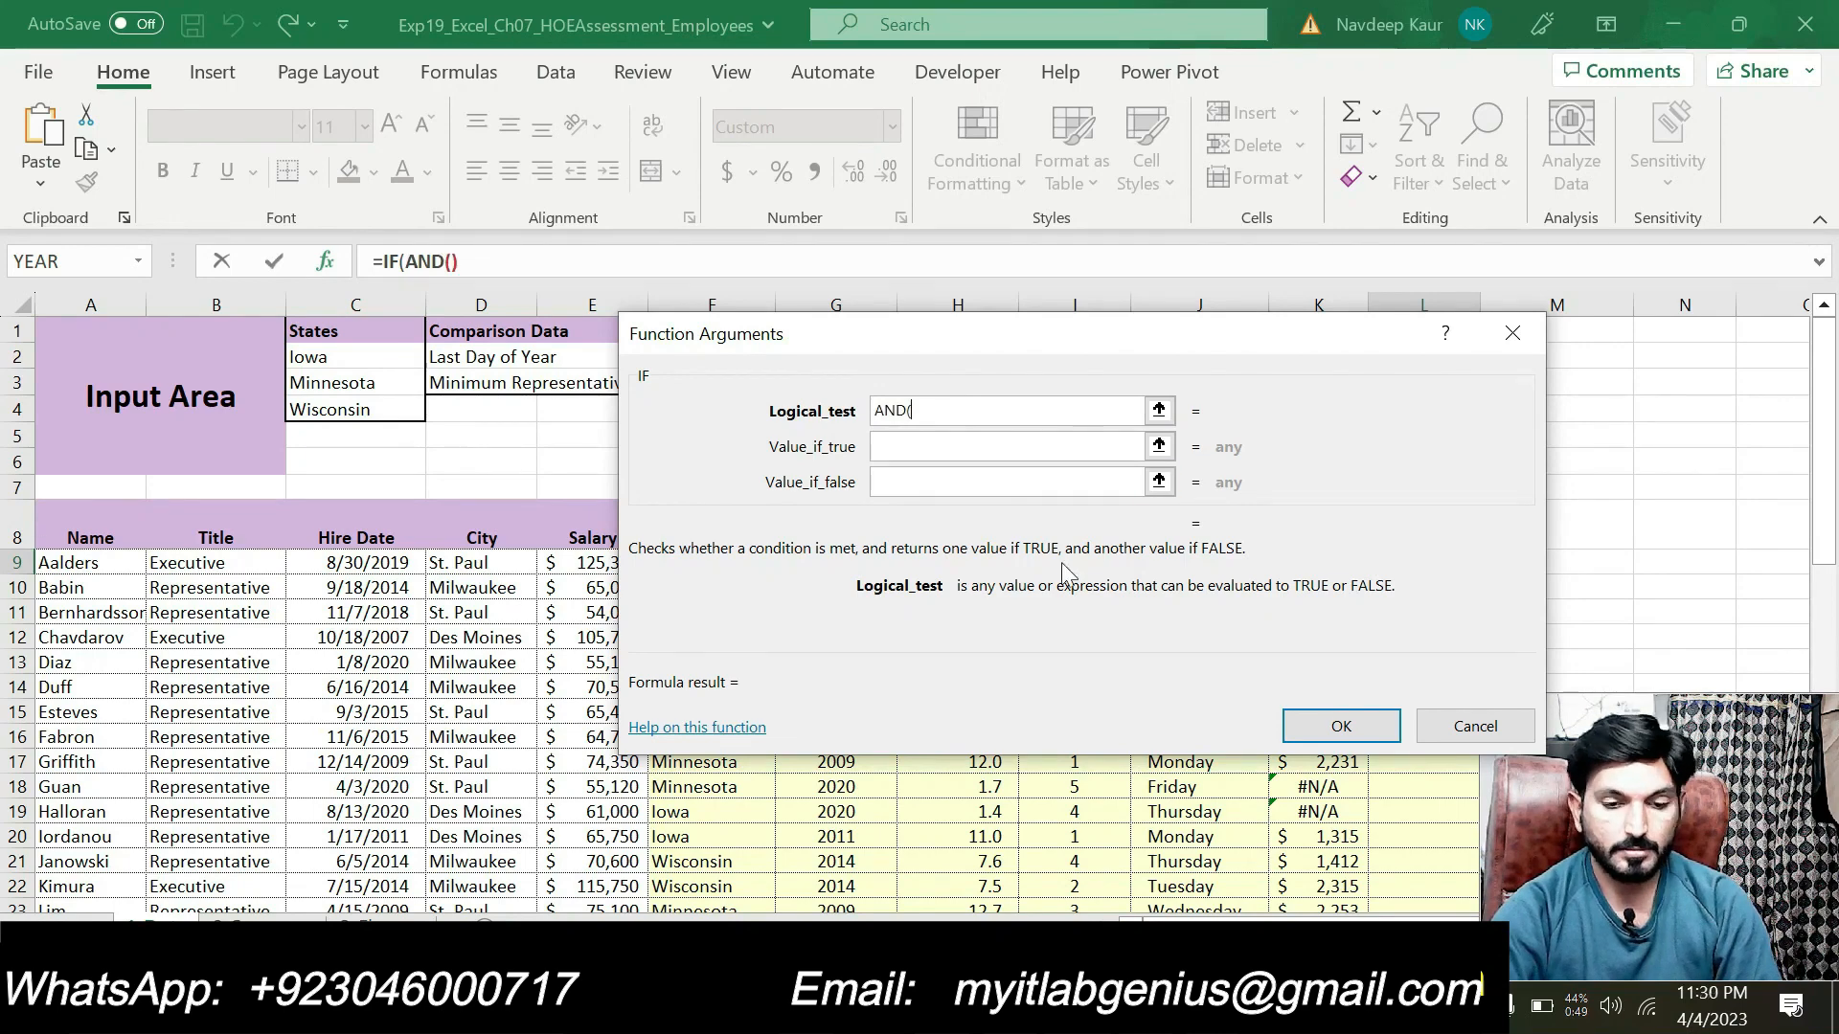
key(alt+Tab)
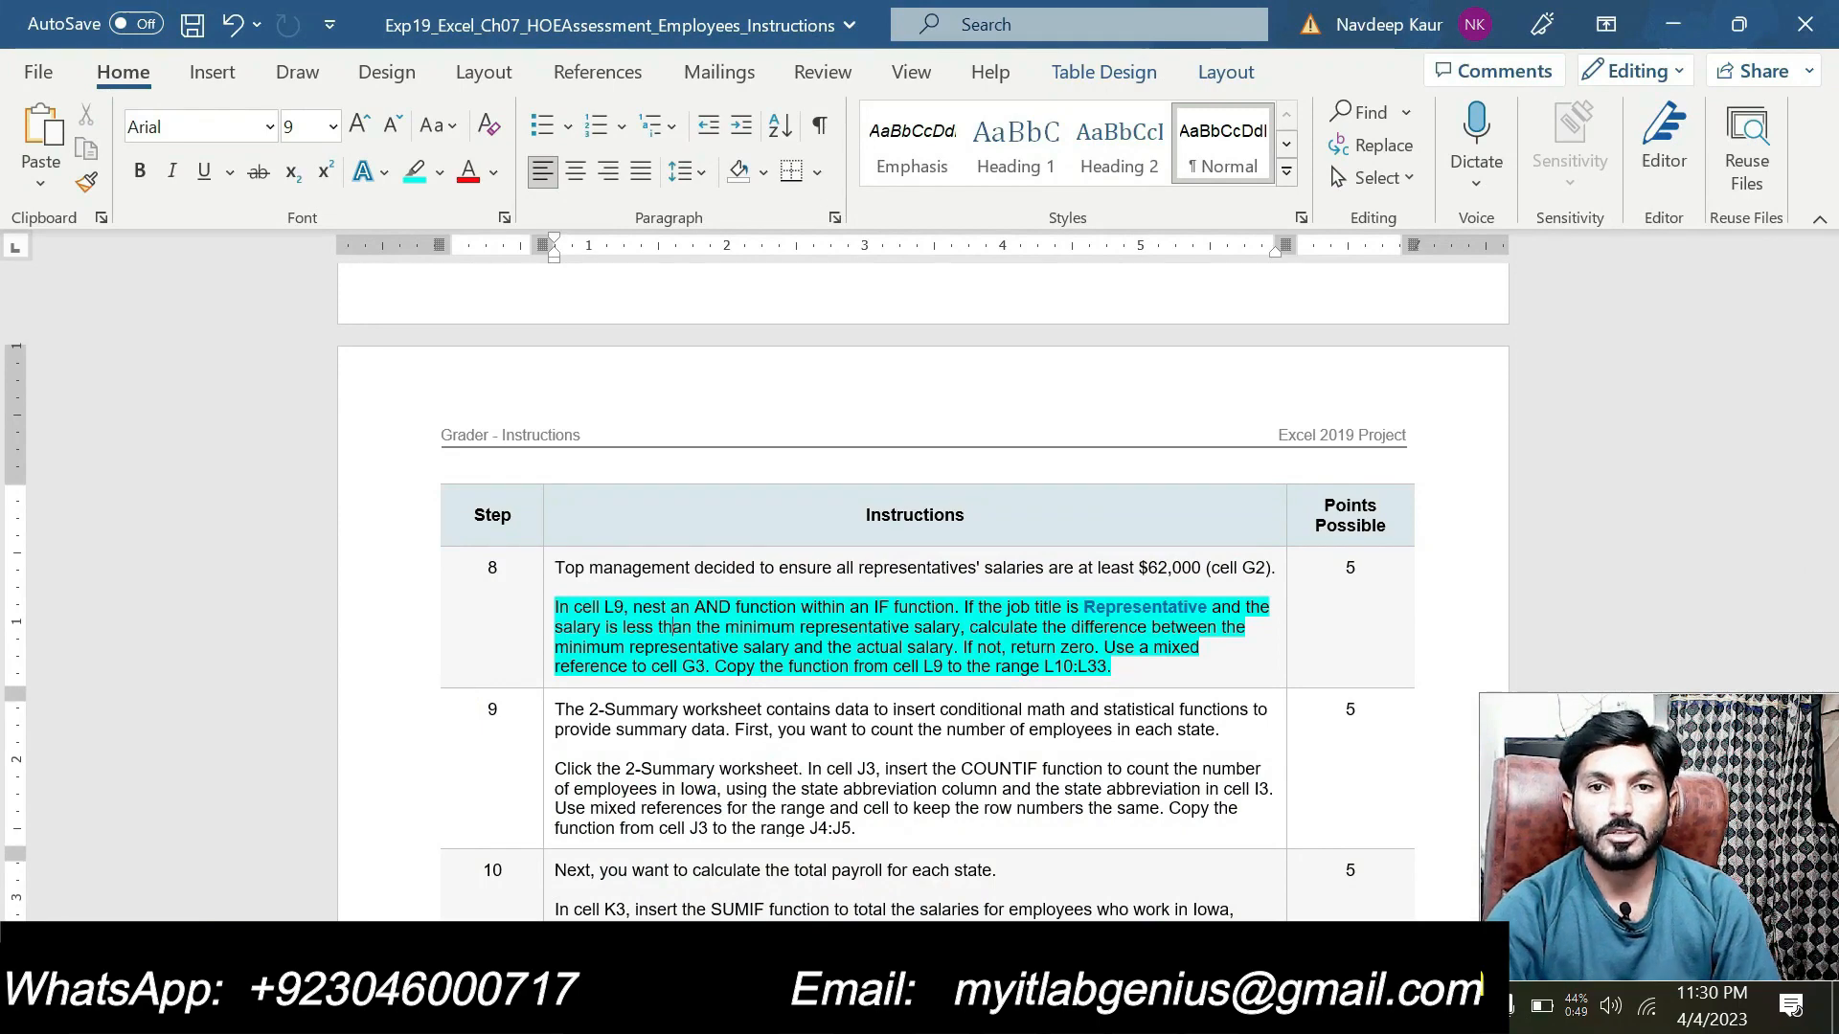
key(alt+Tab)
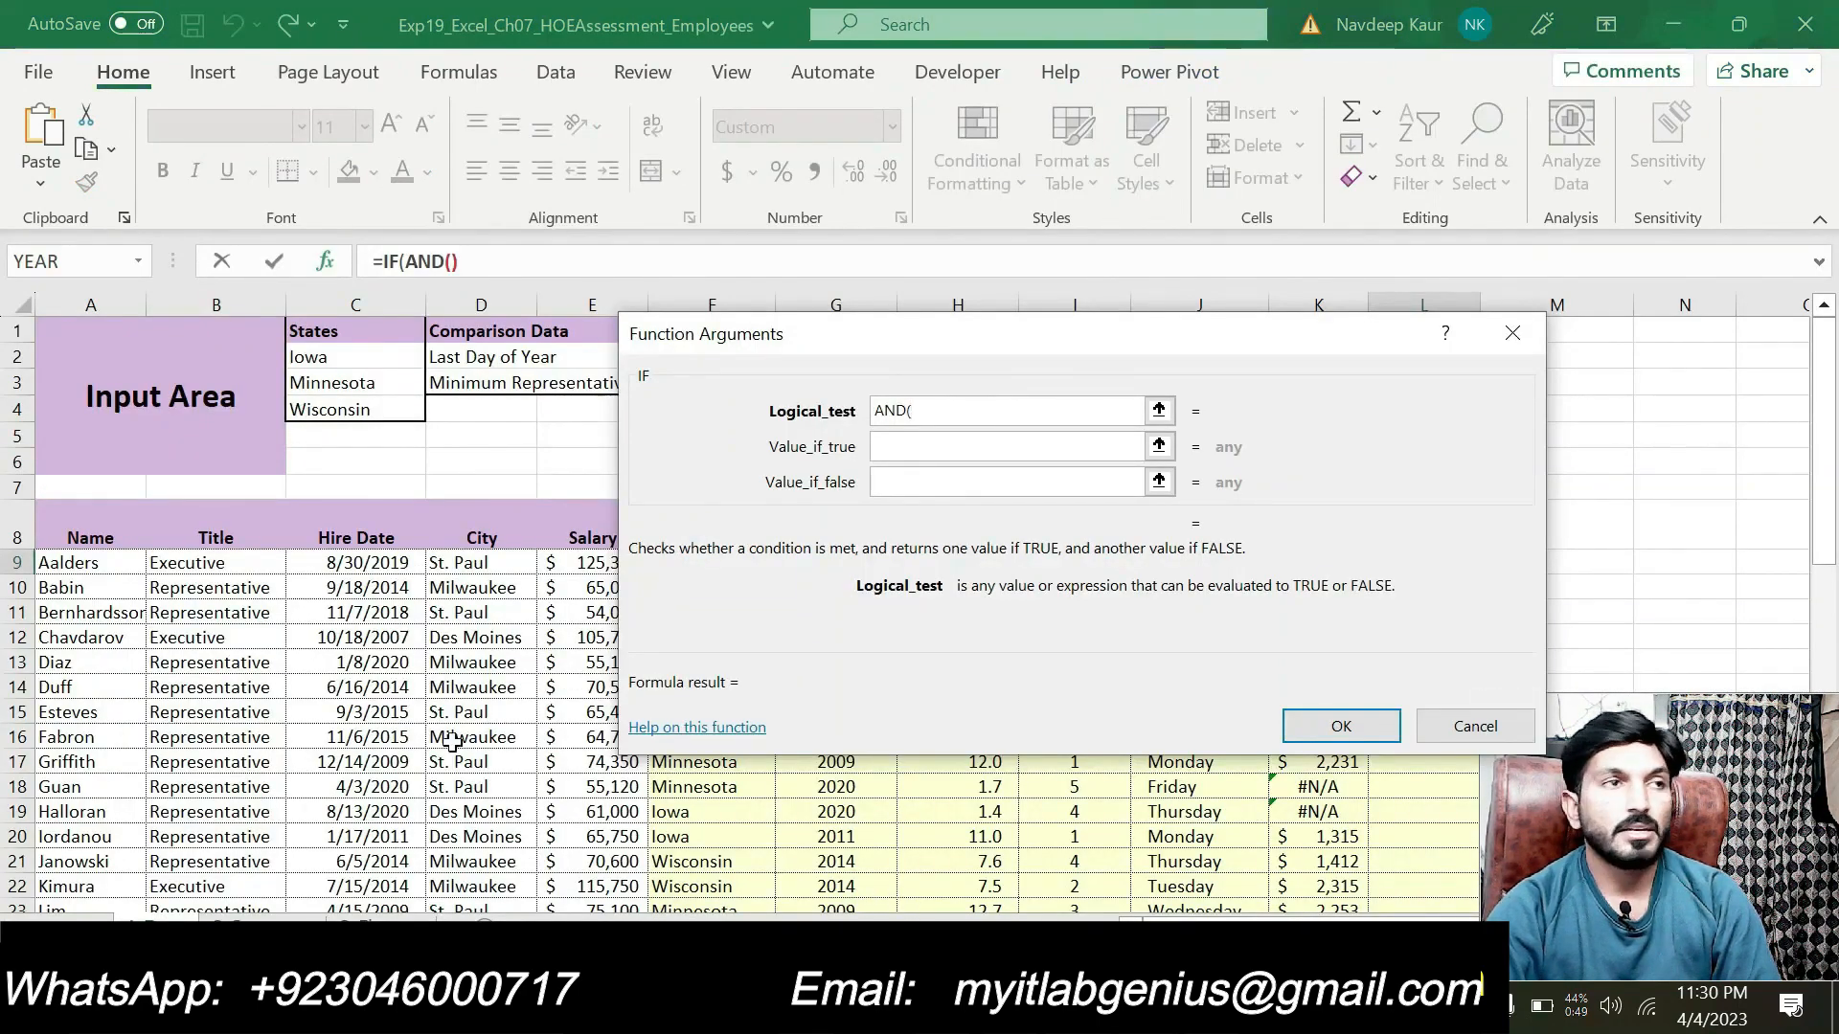
click(246, 569)
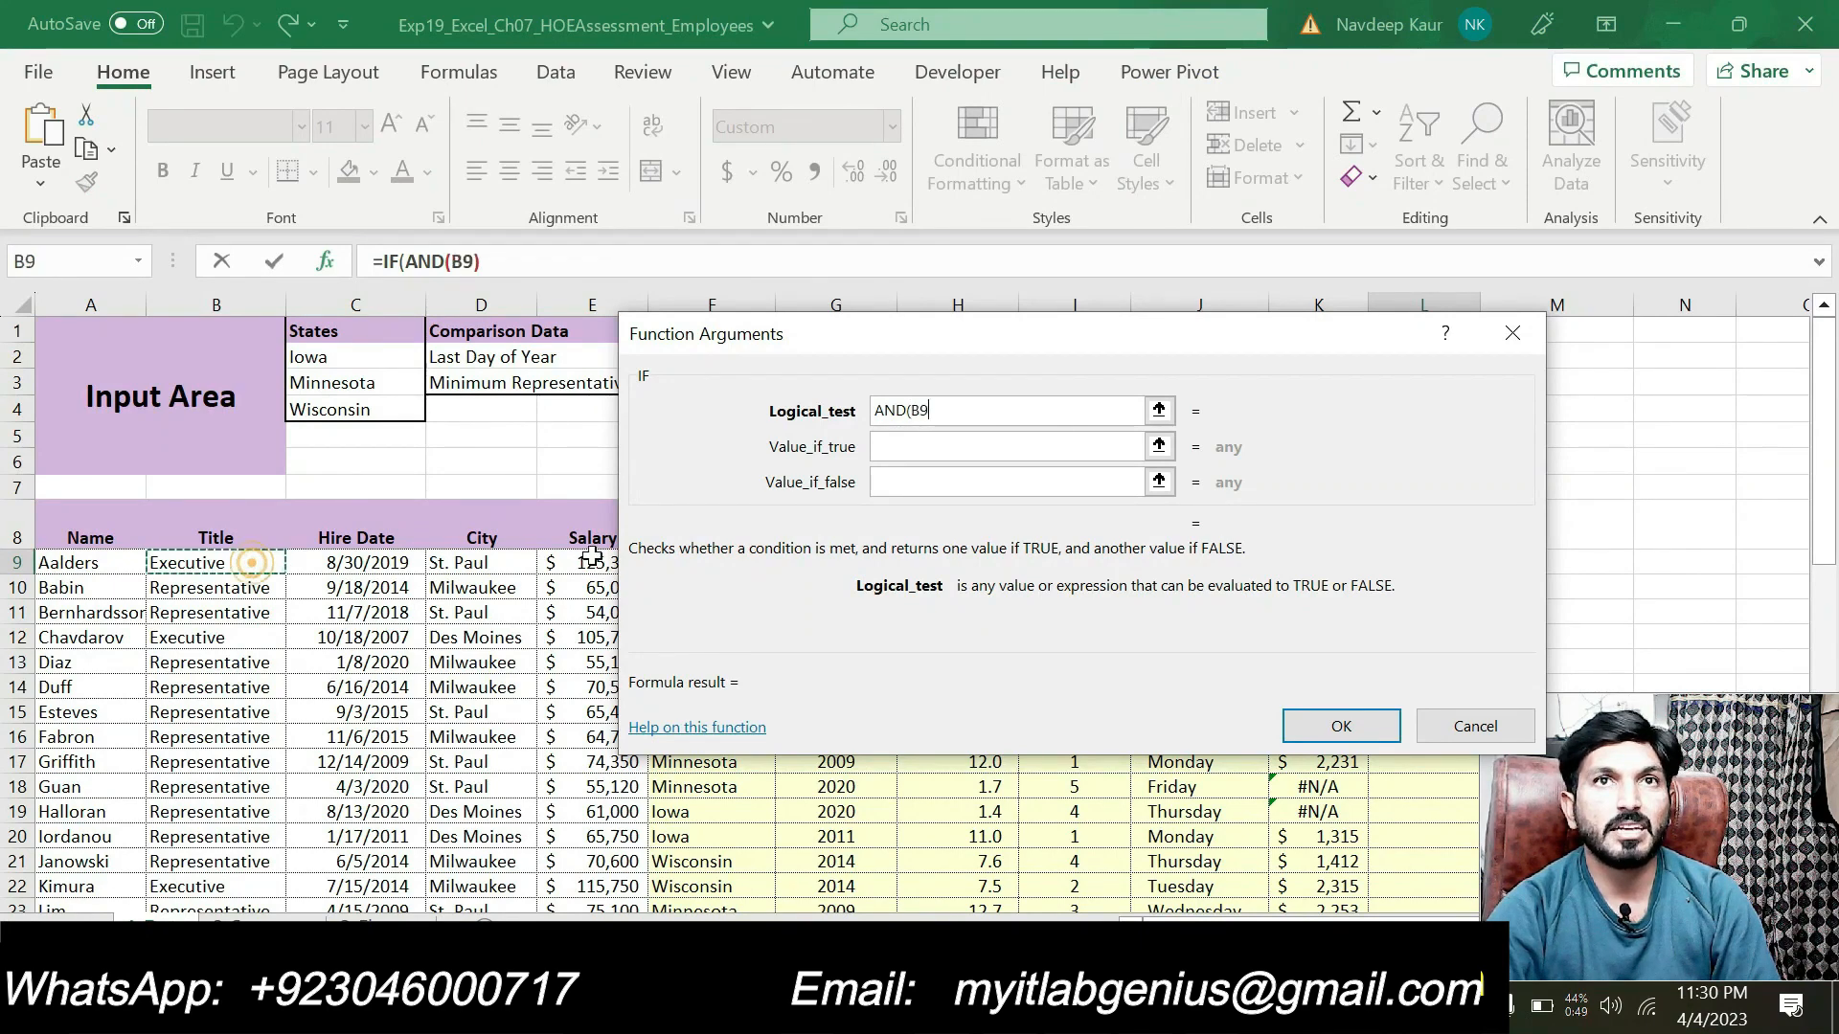
text(=")
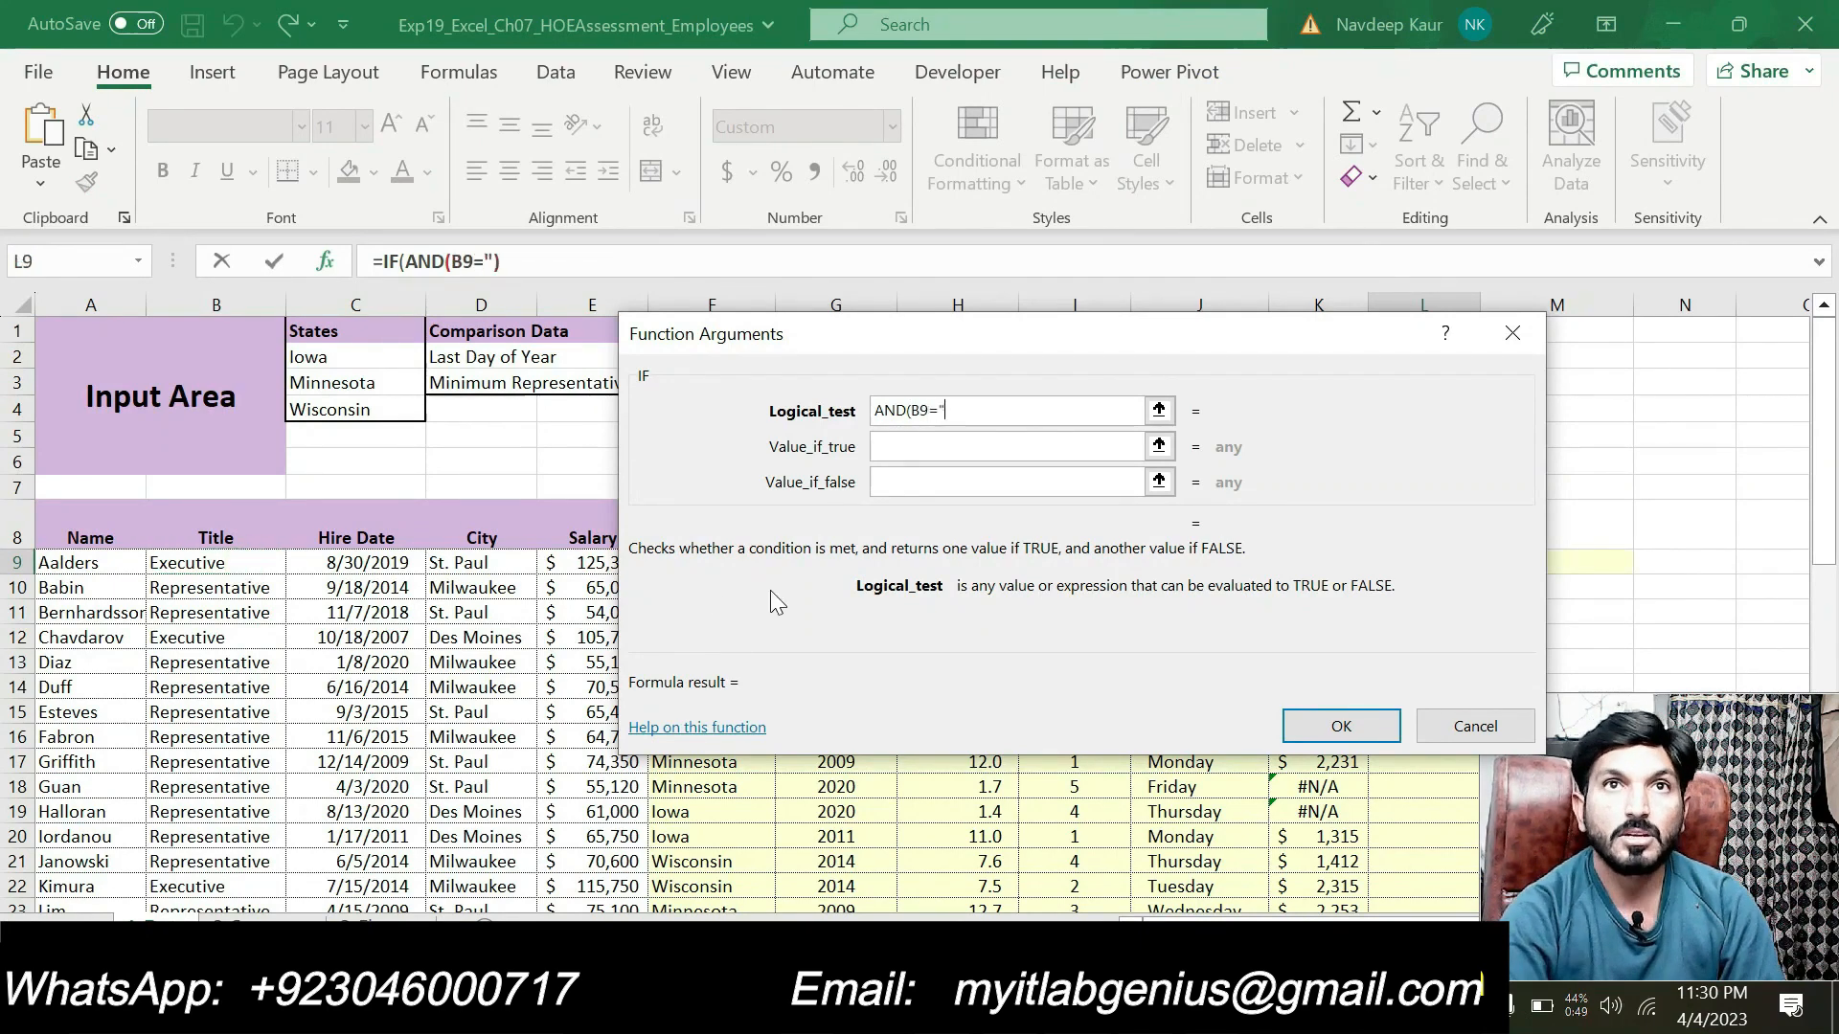
Copy the word Representative from instruction 8 in Word and paste it in Excel as the quoted text compared with B9.
key(alt+Tab)
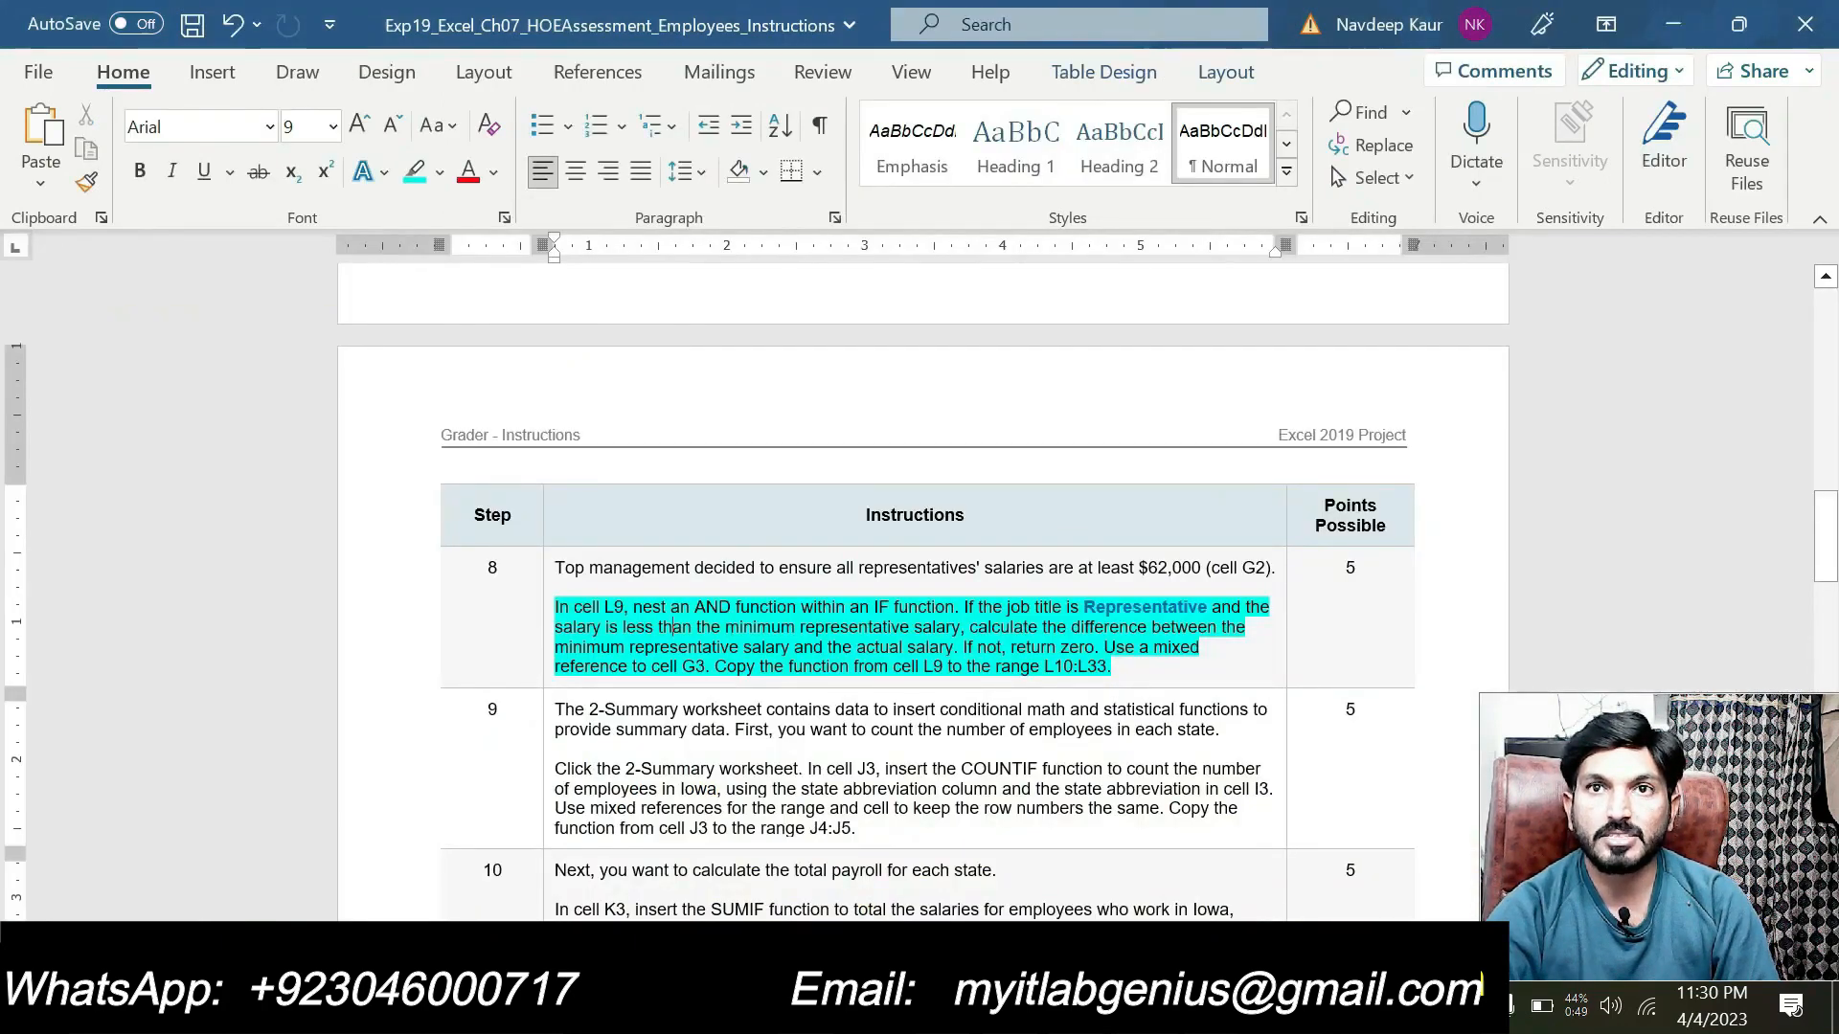
drag(1083, 606, 1166, 607)
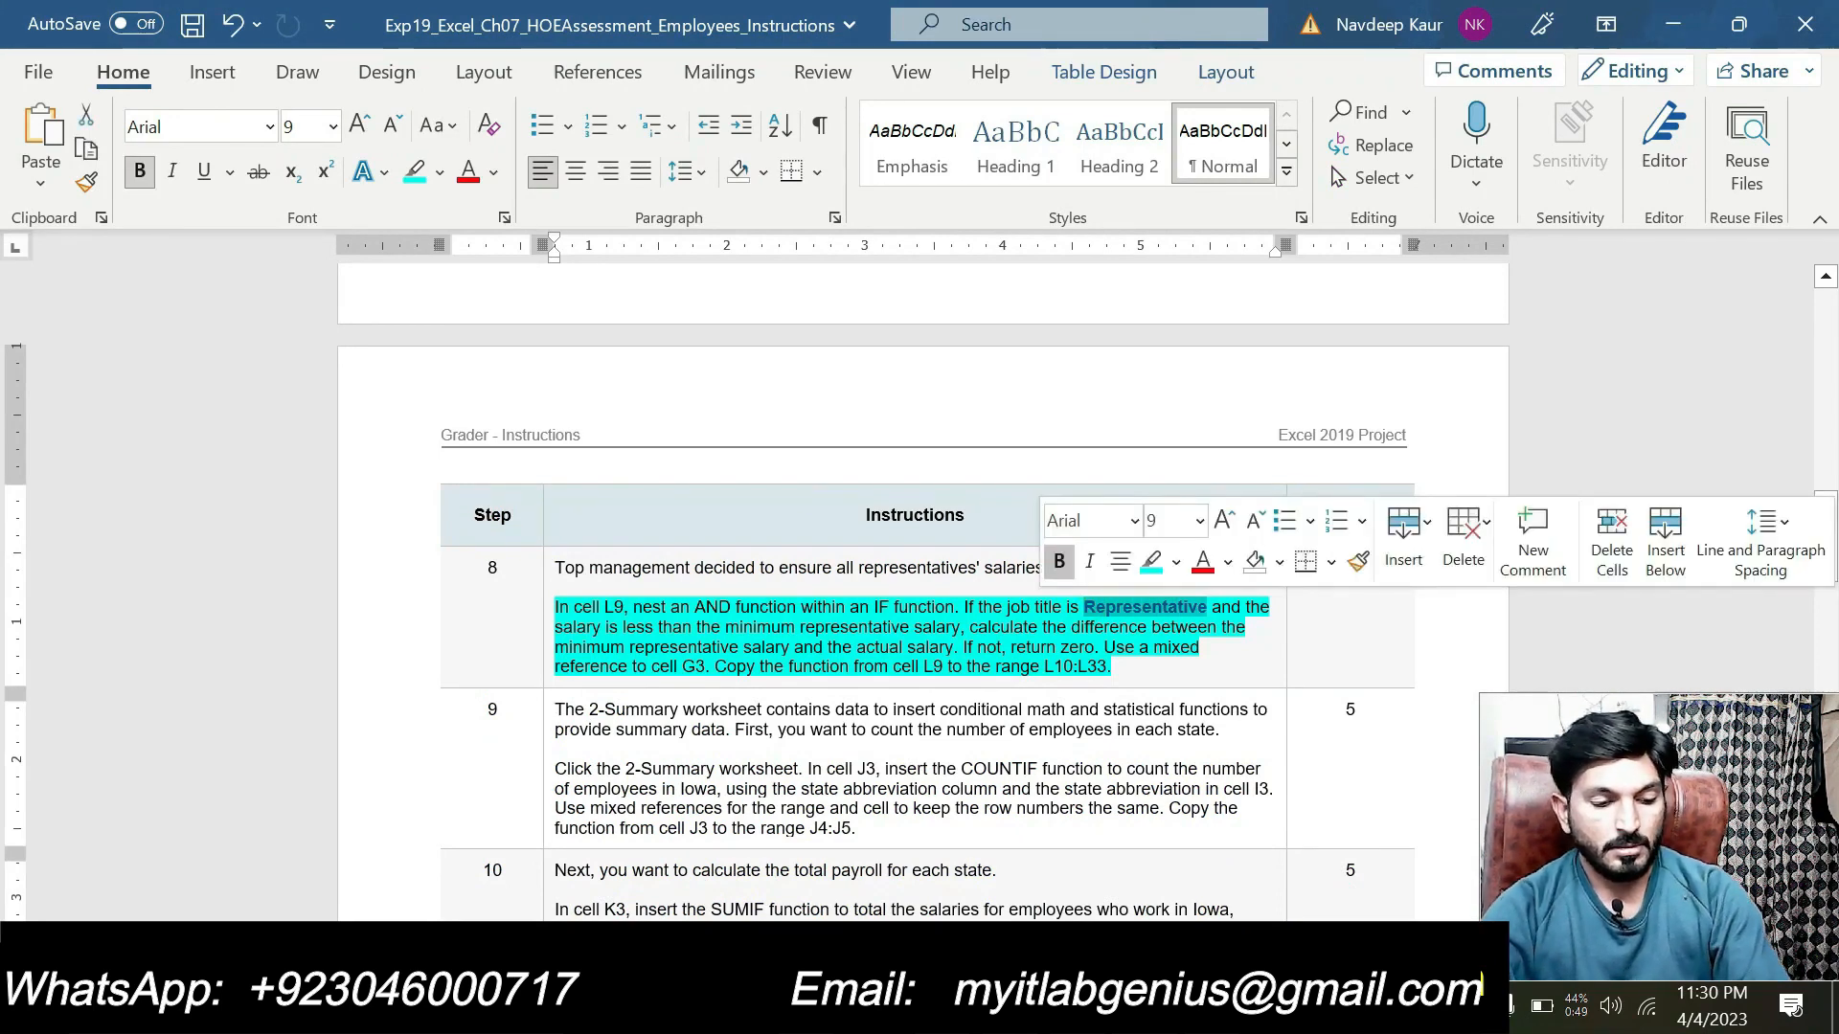
key(ctrl+c)
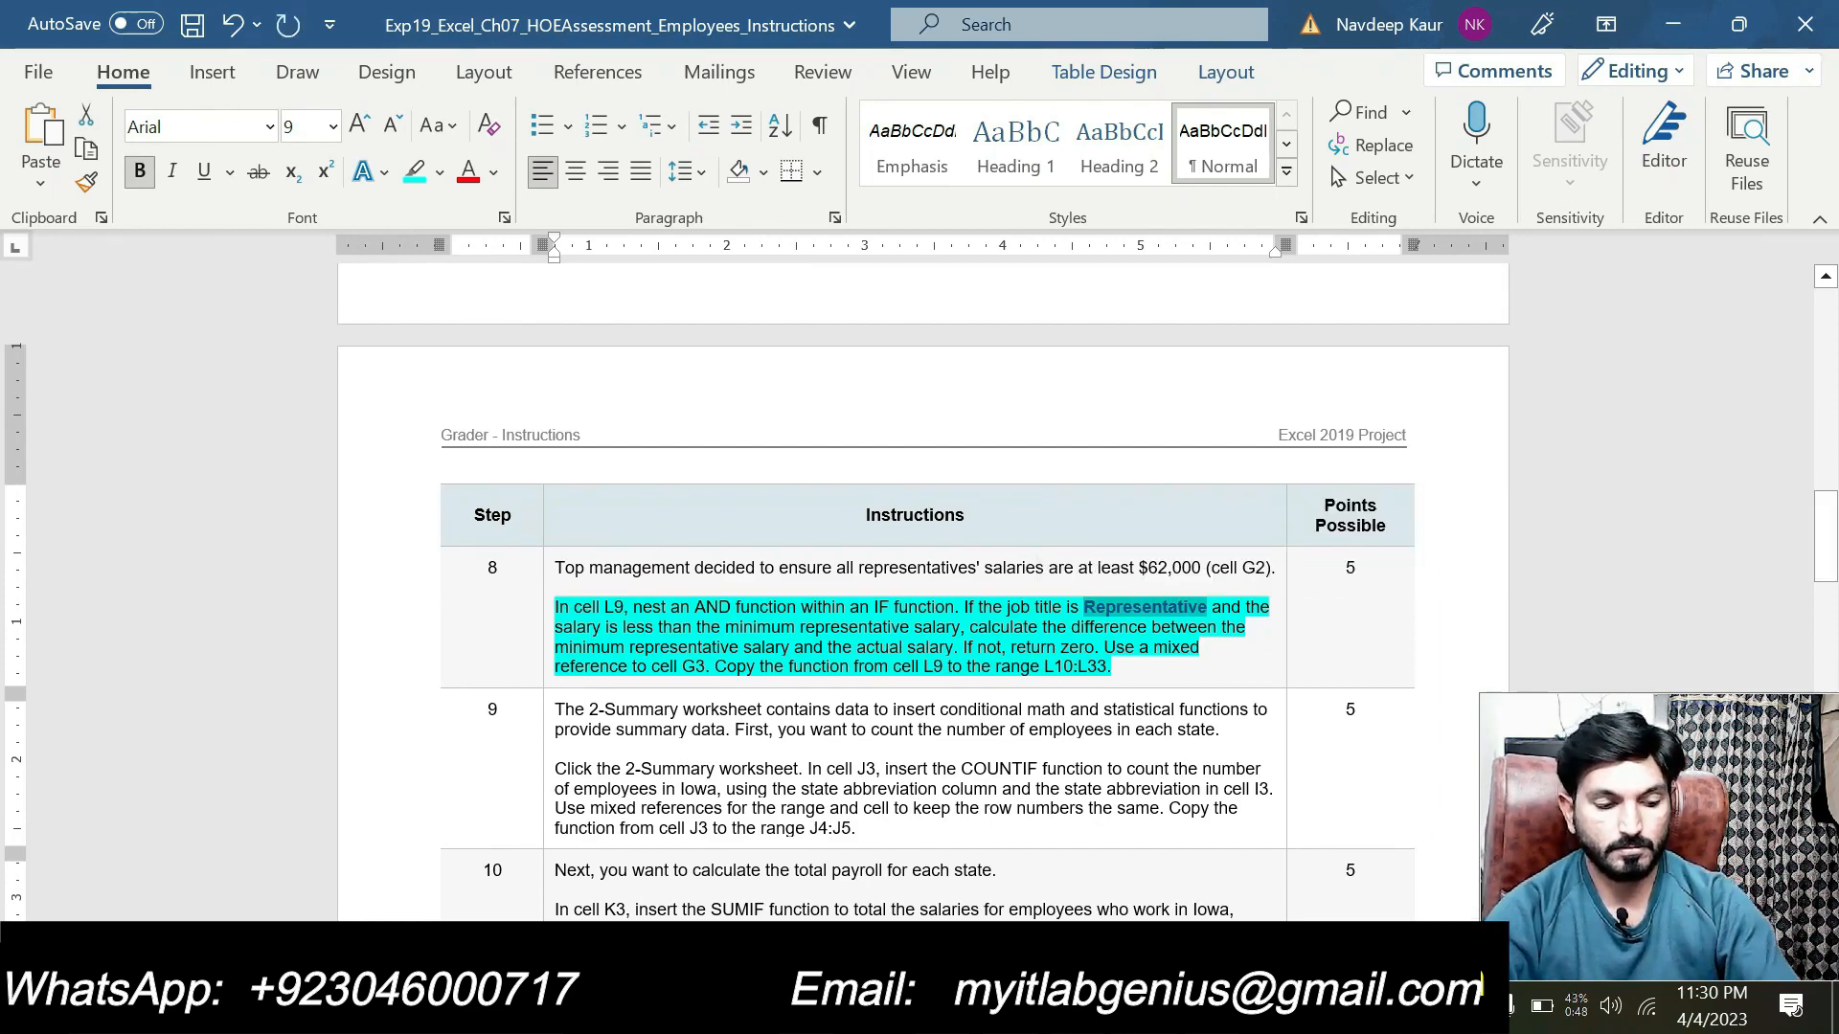
key(alt+Tab)
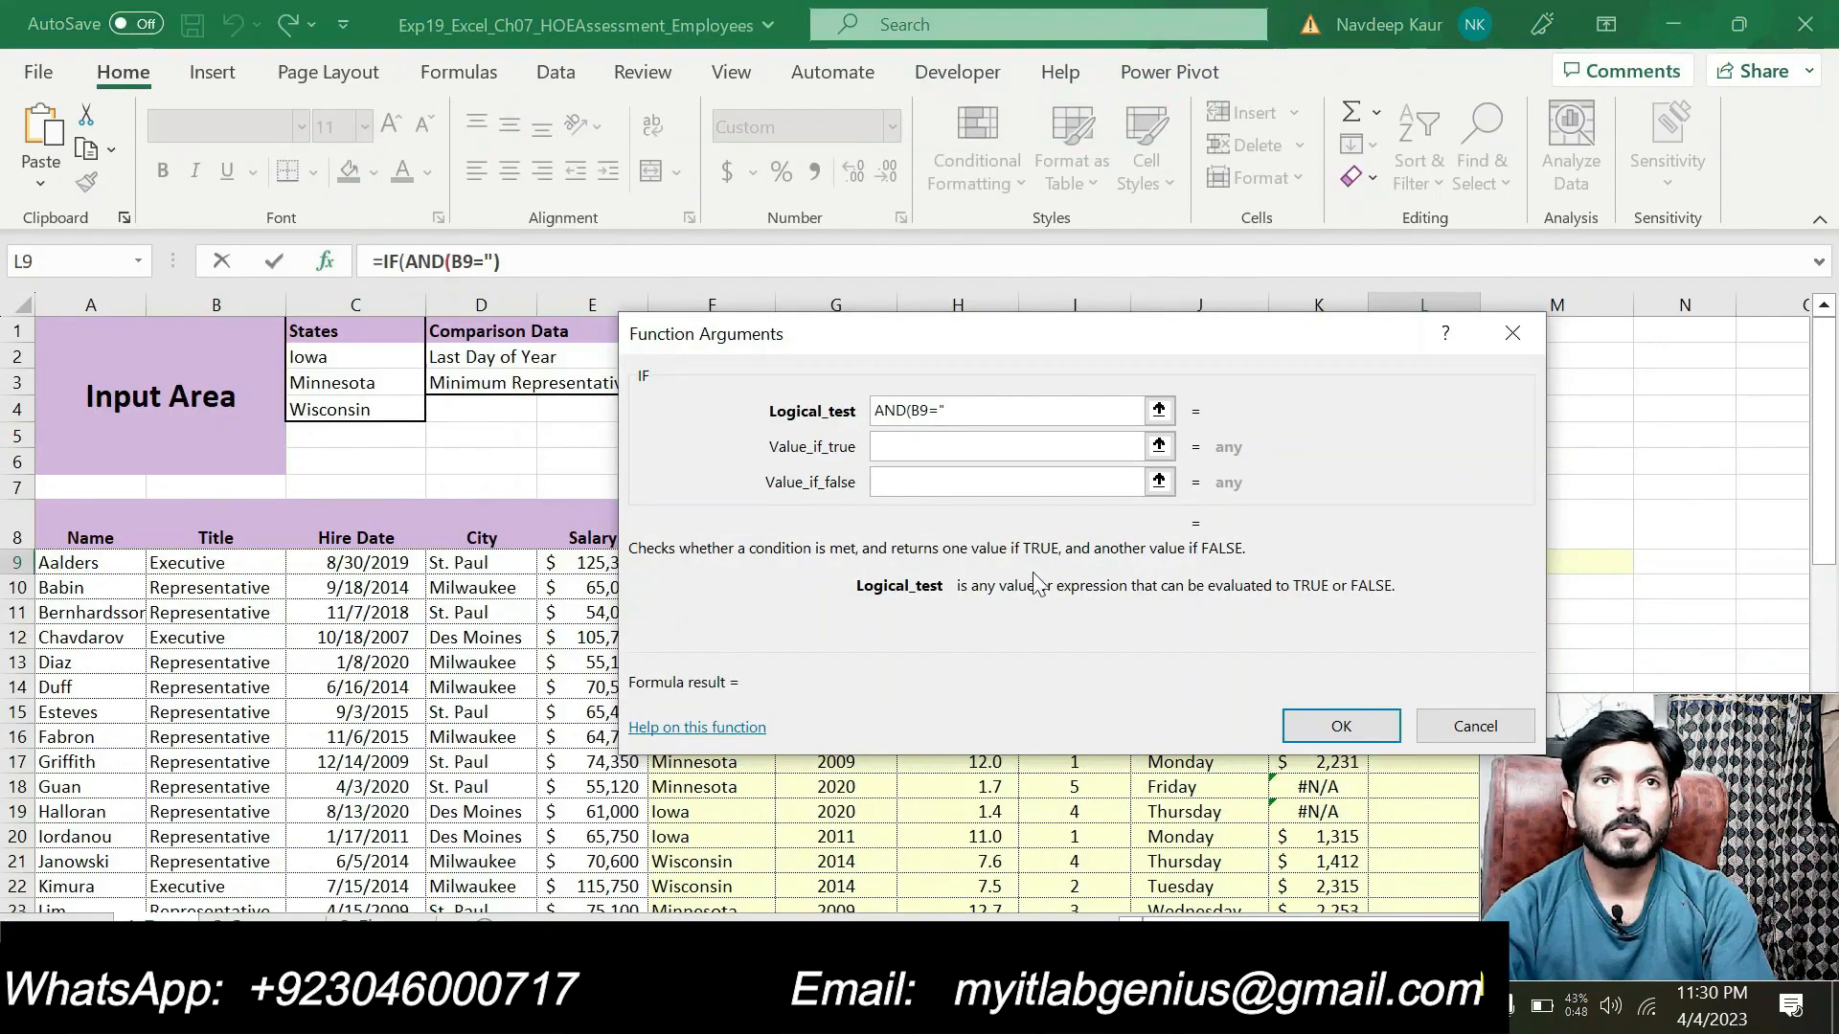
text(")
key(ctrl+v)
text(")
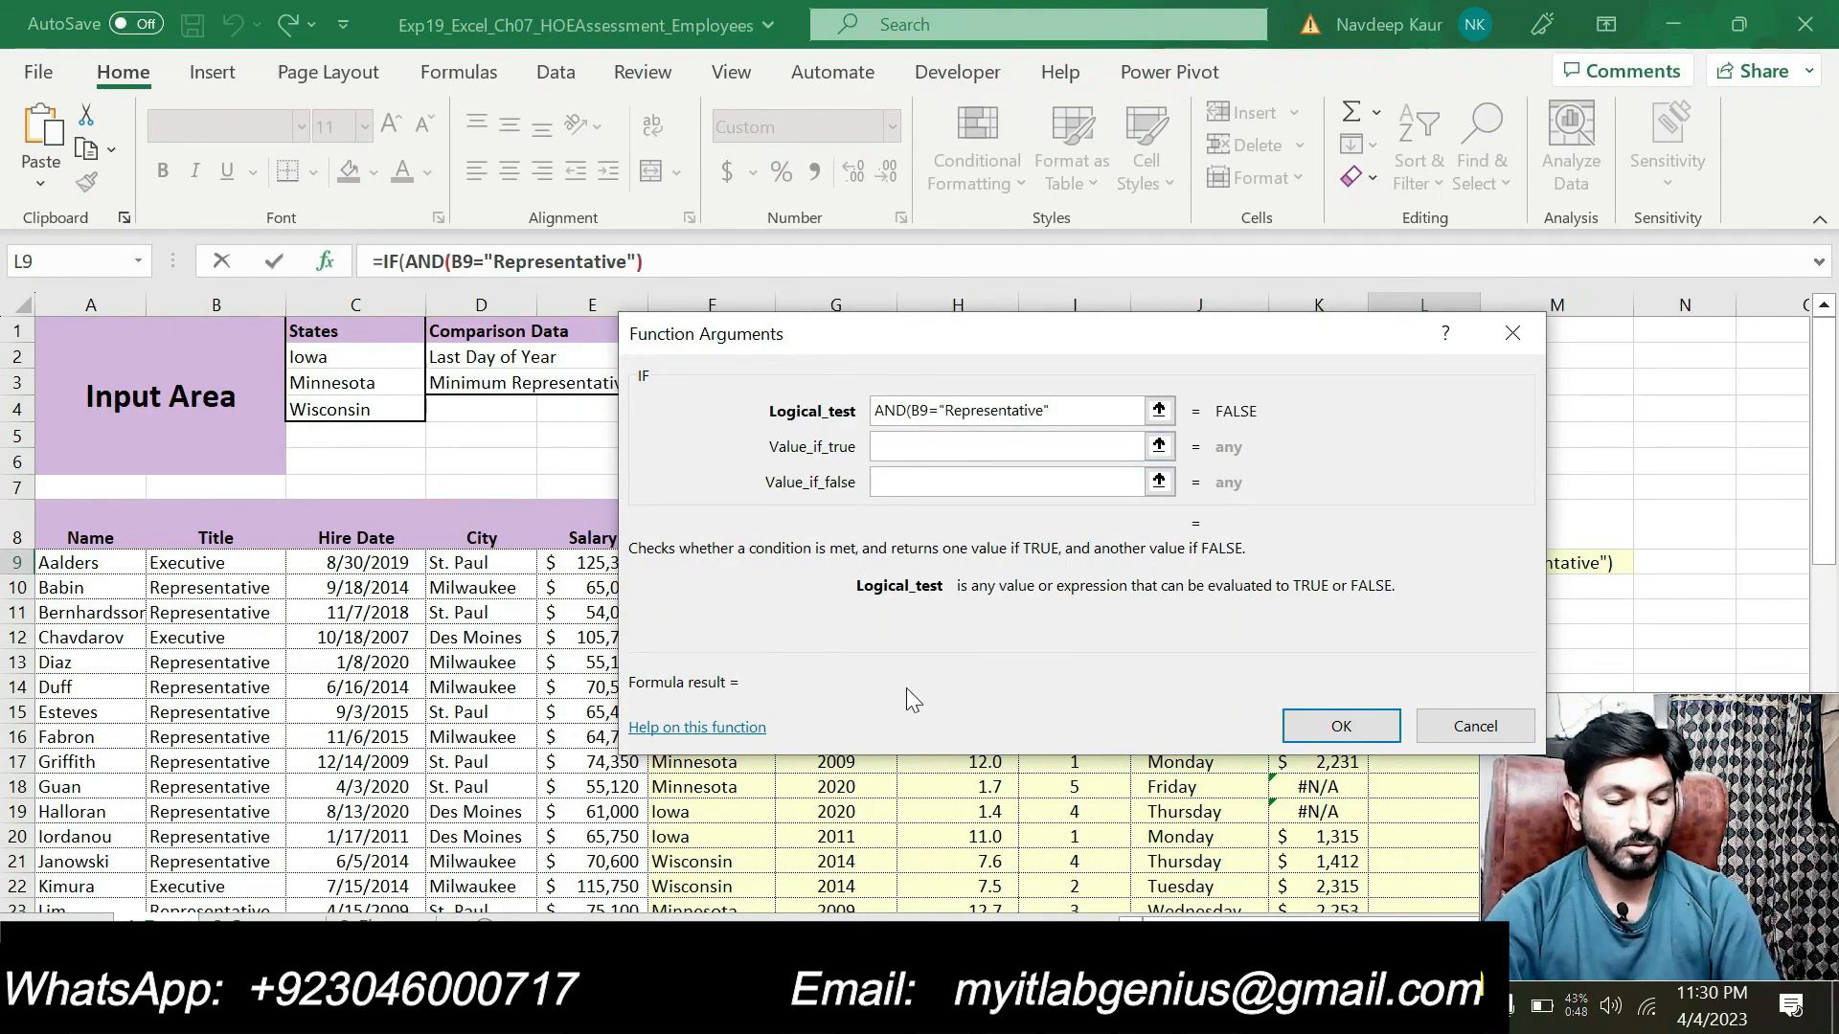
Add the second AND condition E9<$G$3, comparing the salary with the minimum representative salary, and close the AND function.
key(alt+Tab)
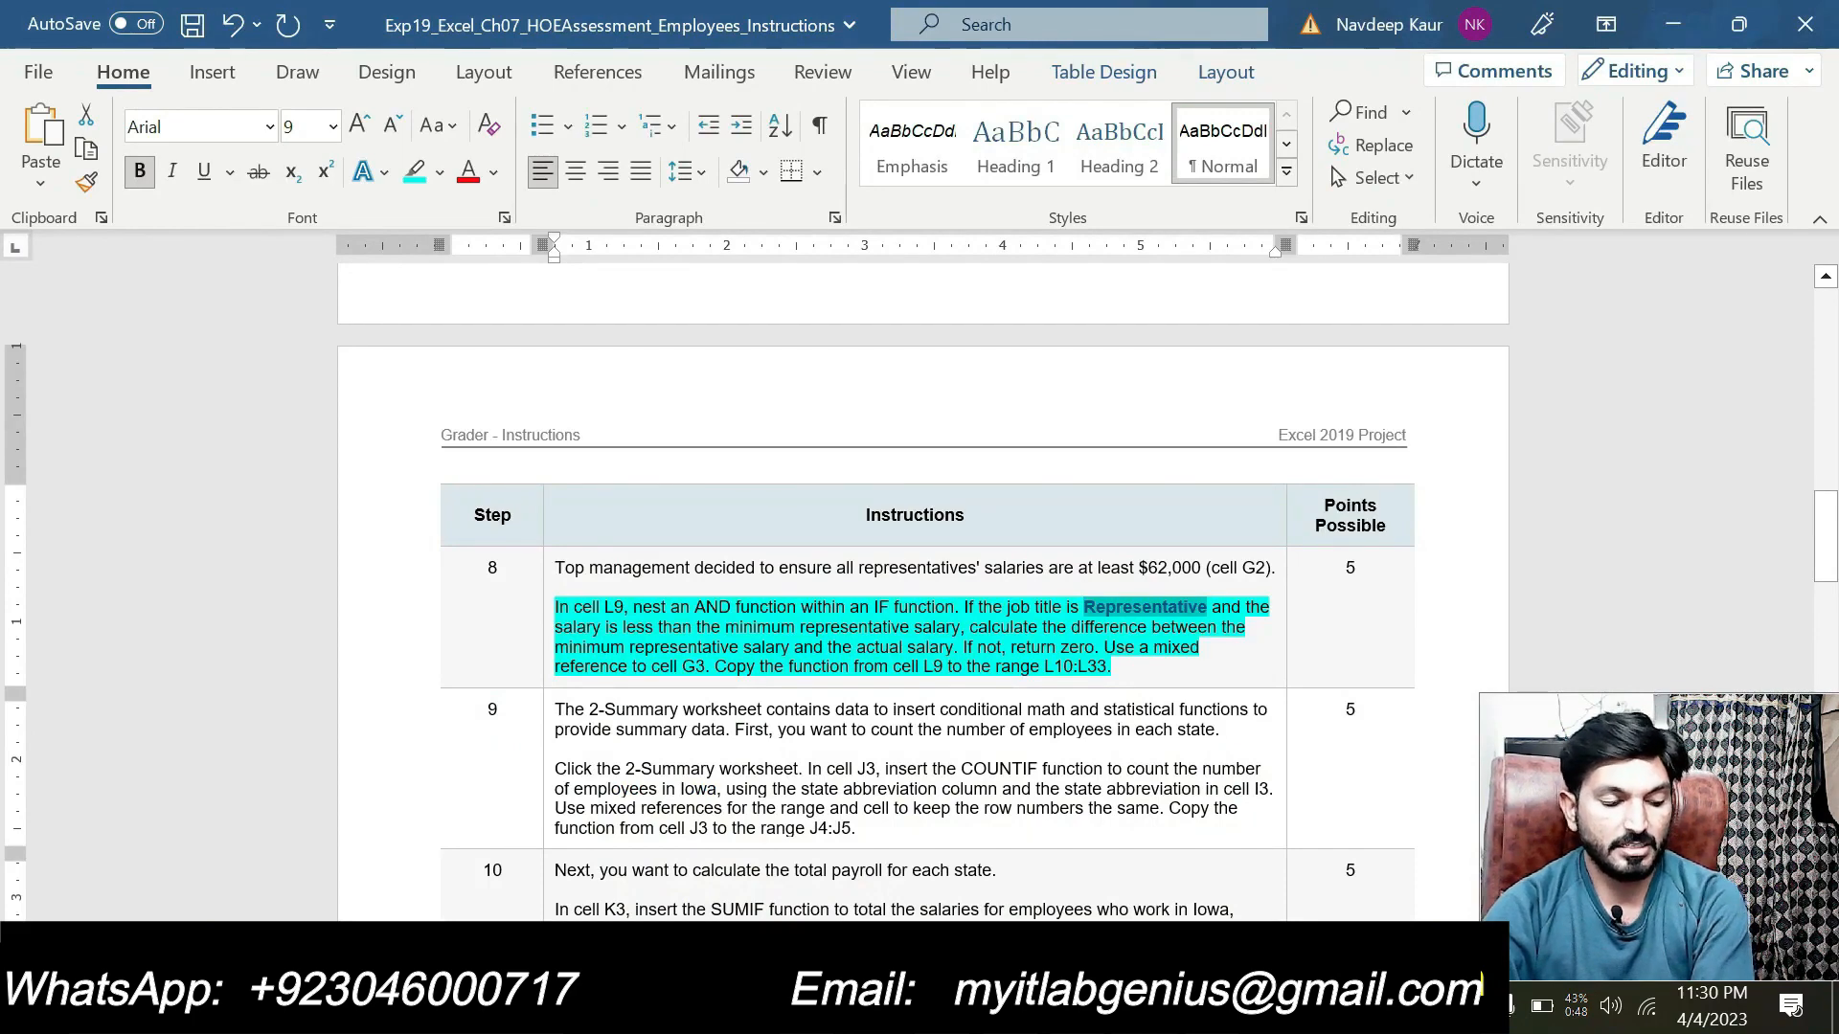
key(alt+Tab)
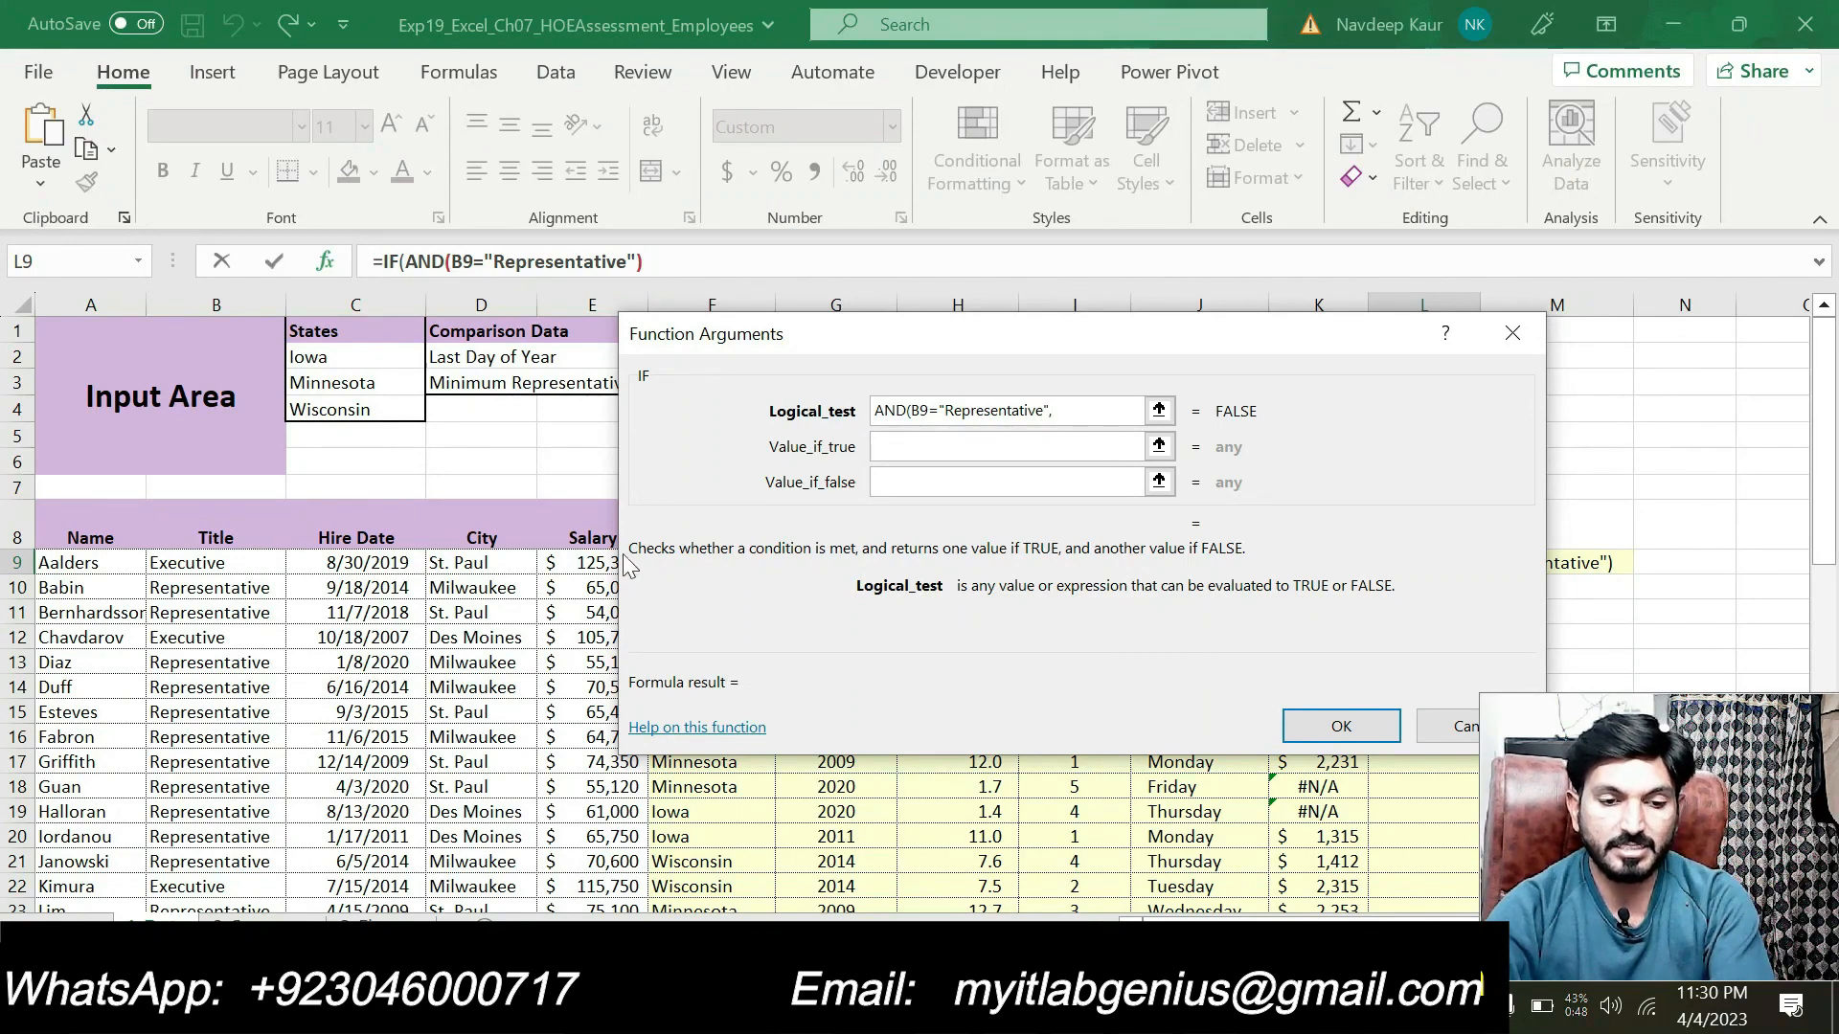
click(582, 572)
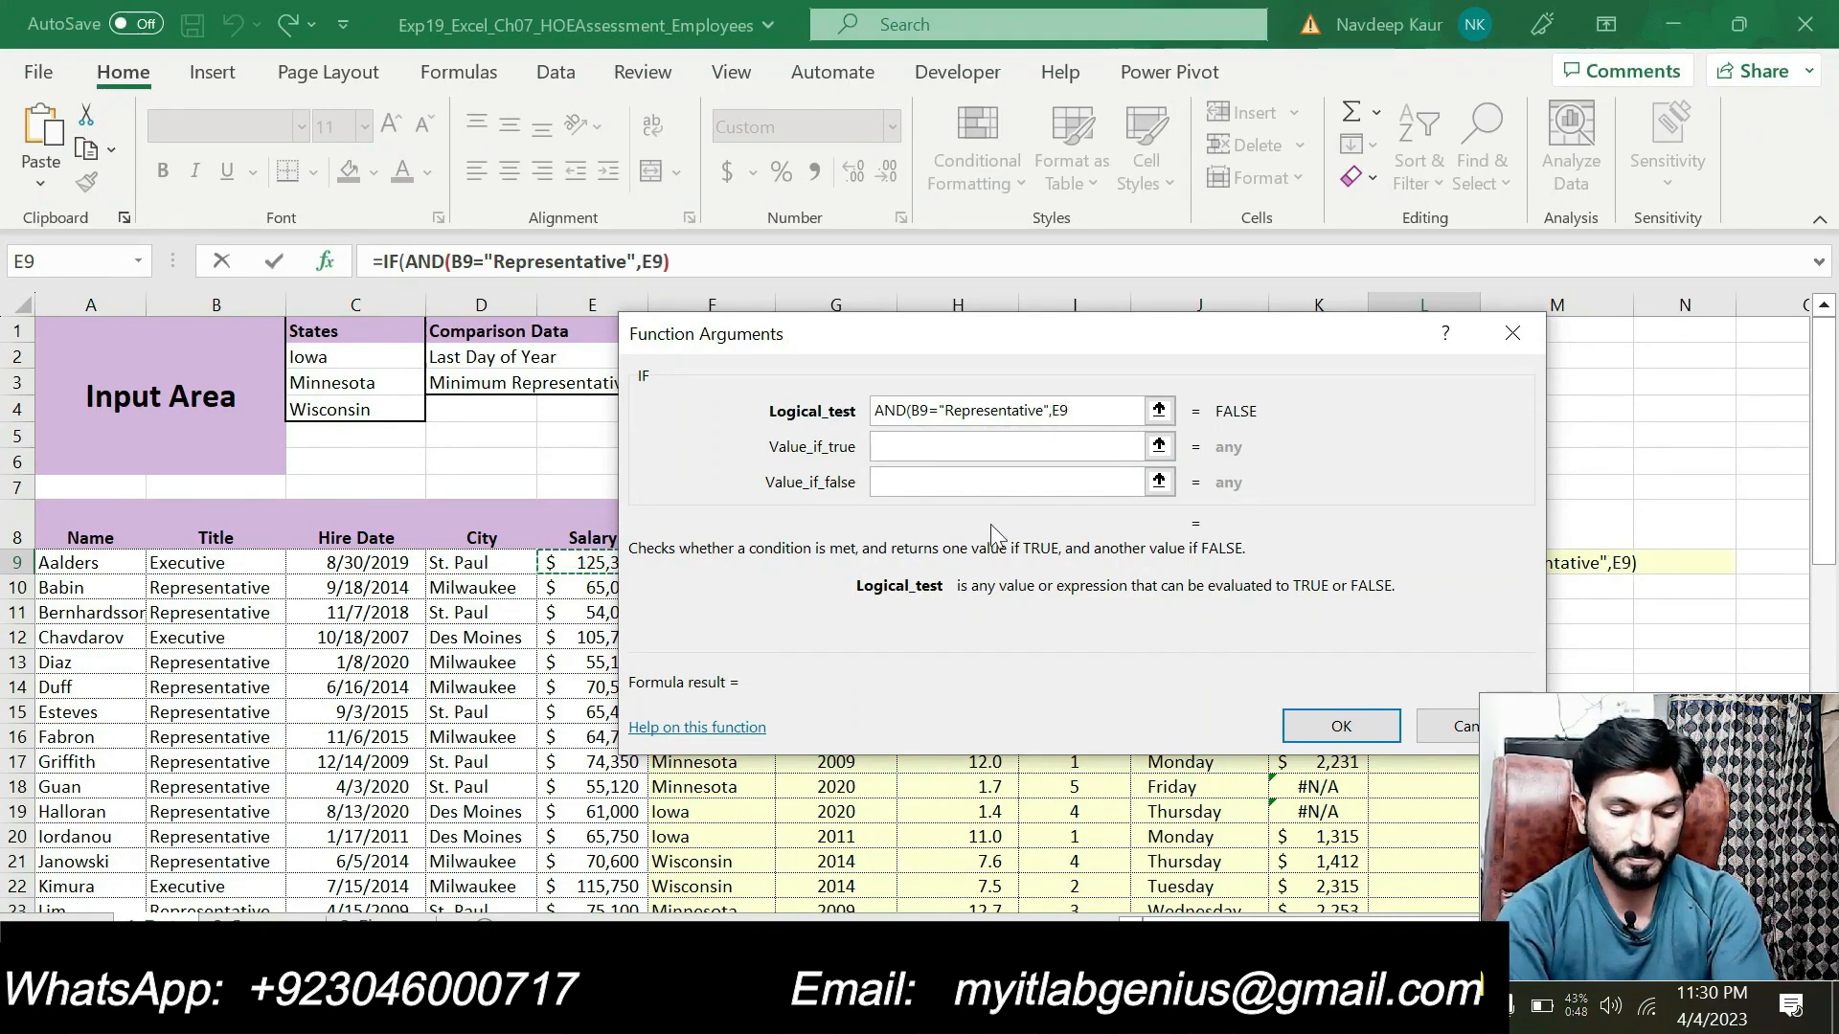
text(<)
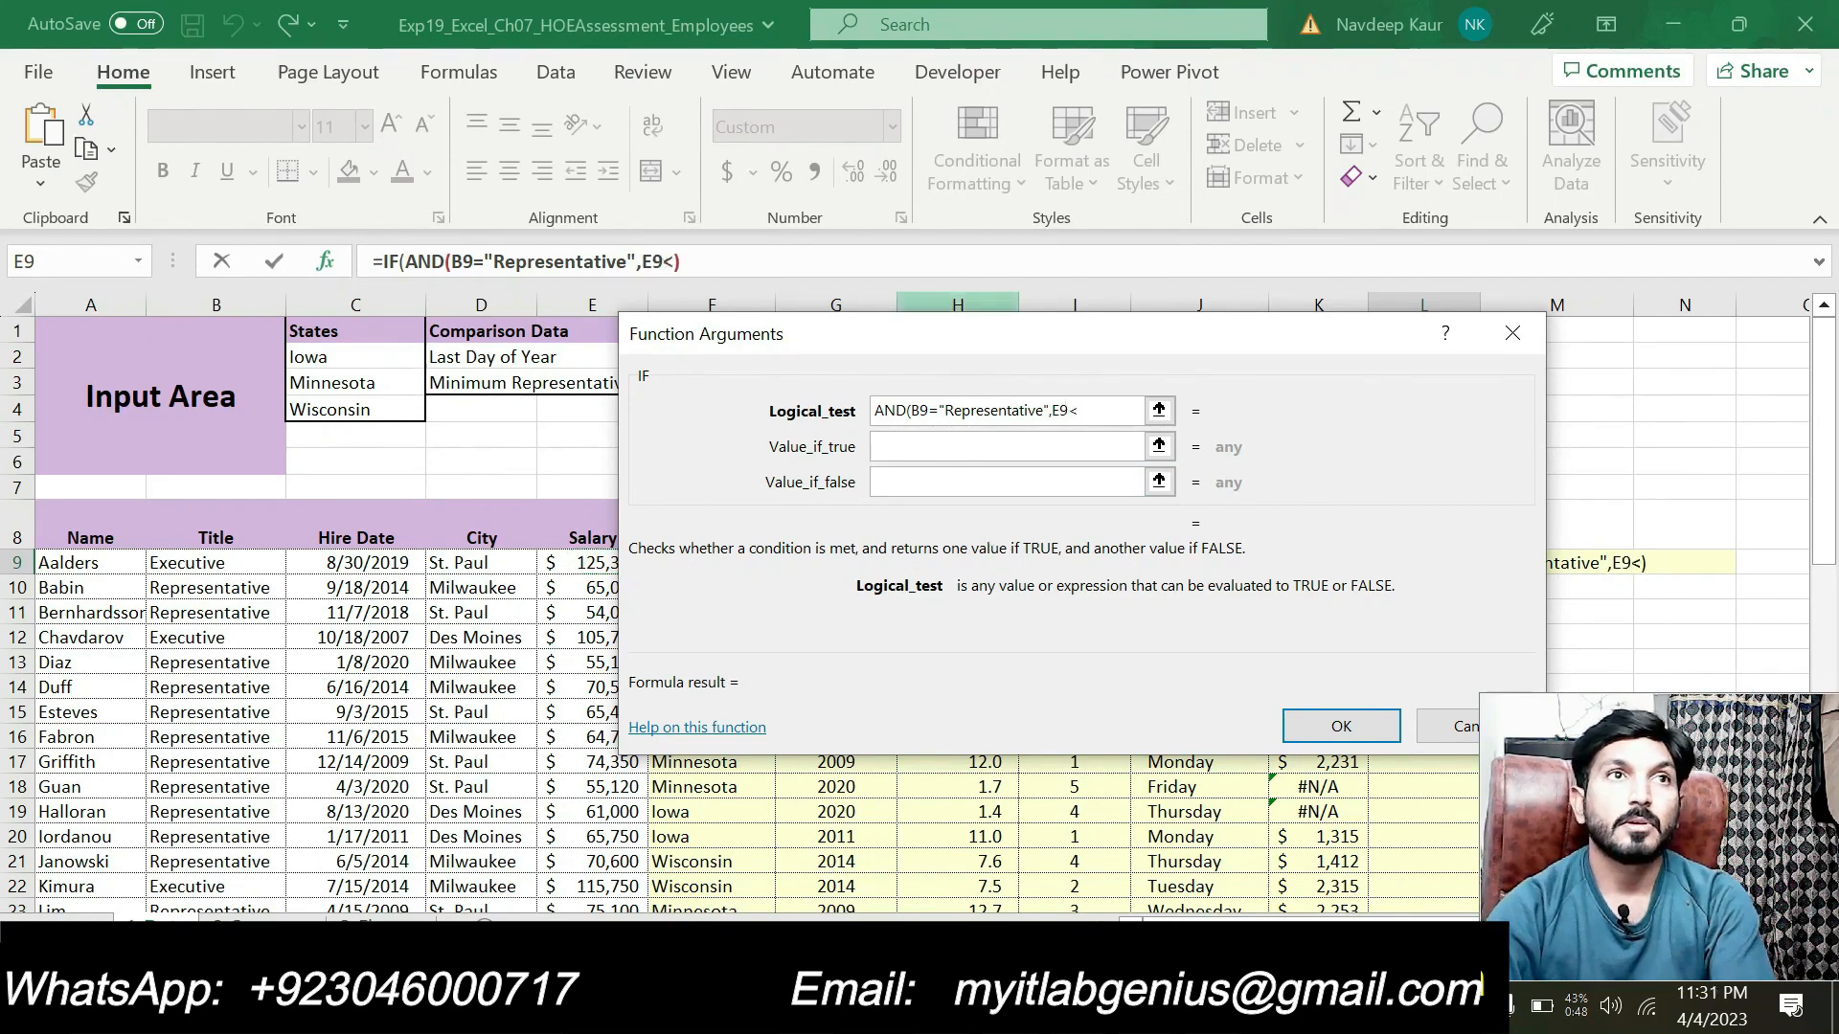
drag(858, 337, 746, 449)
click(840, 387)
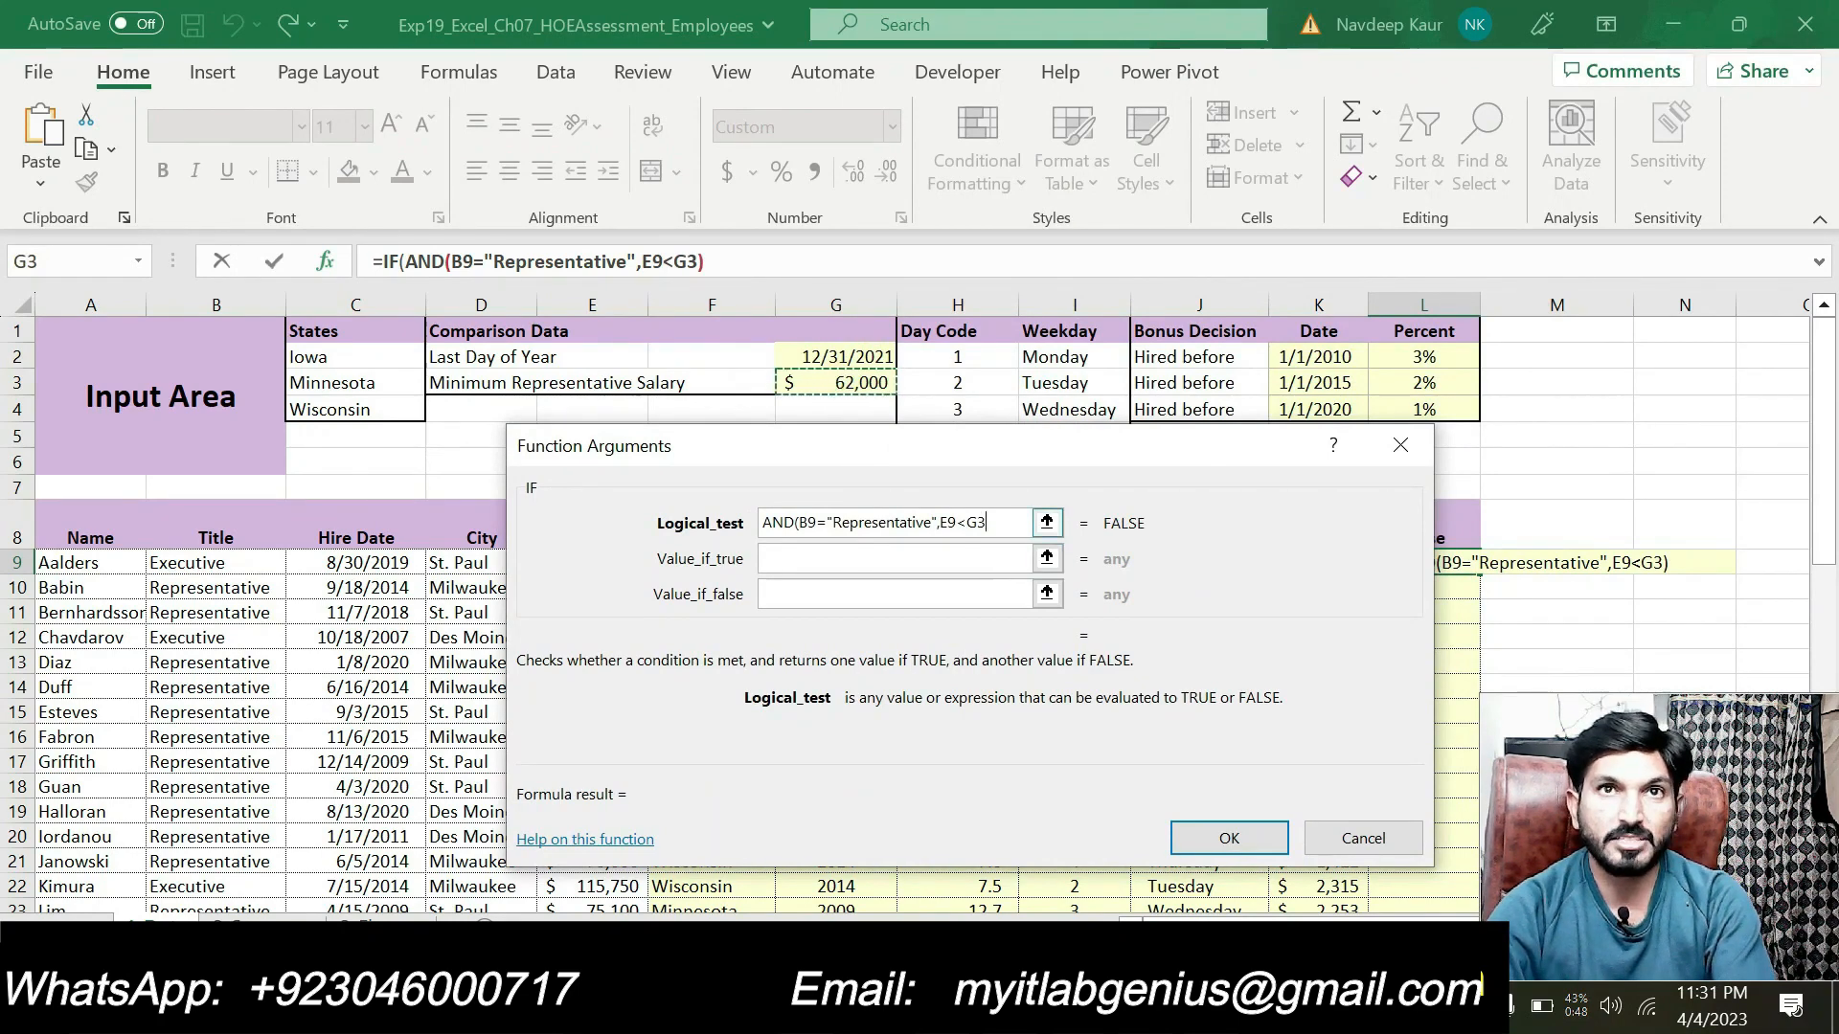
click(968, 525)
text($G$3)
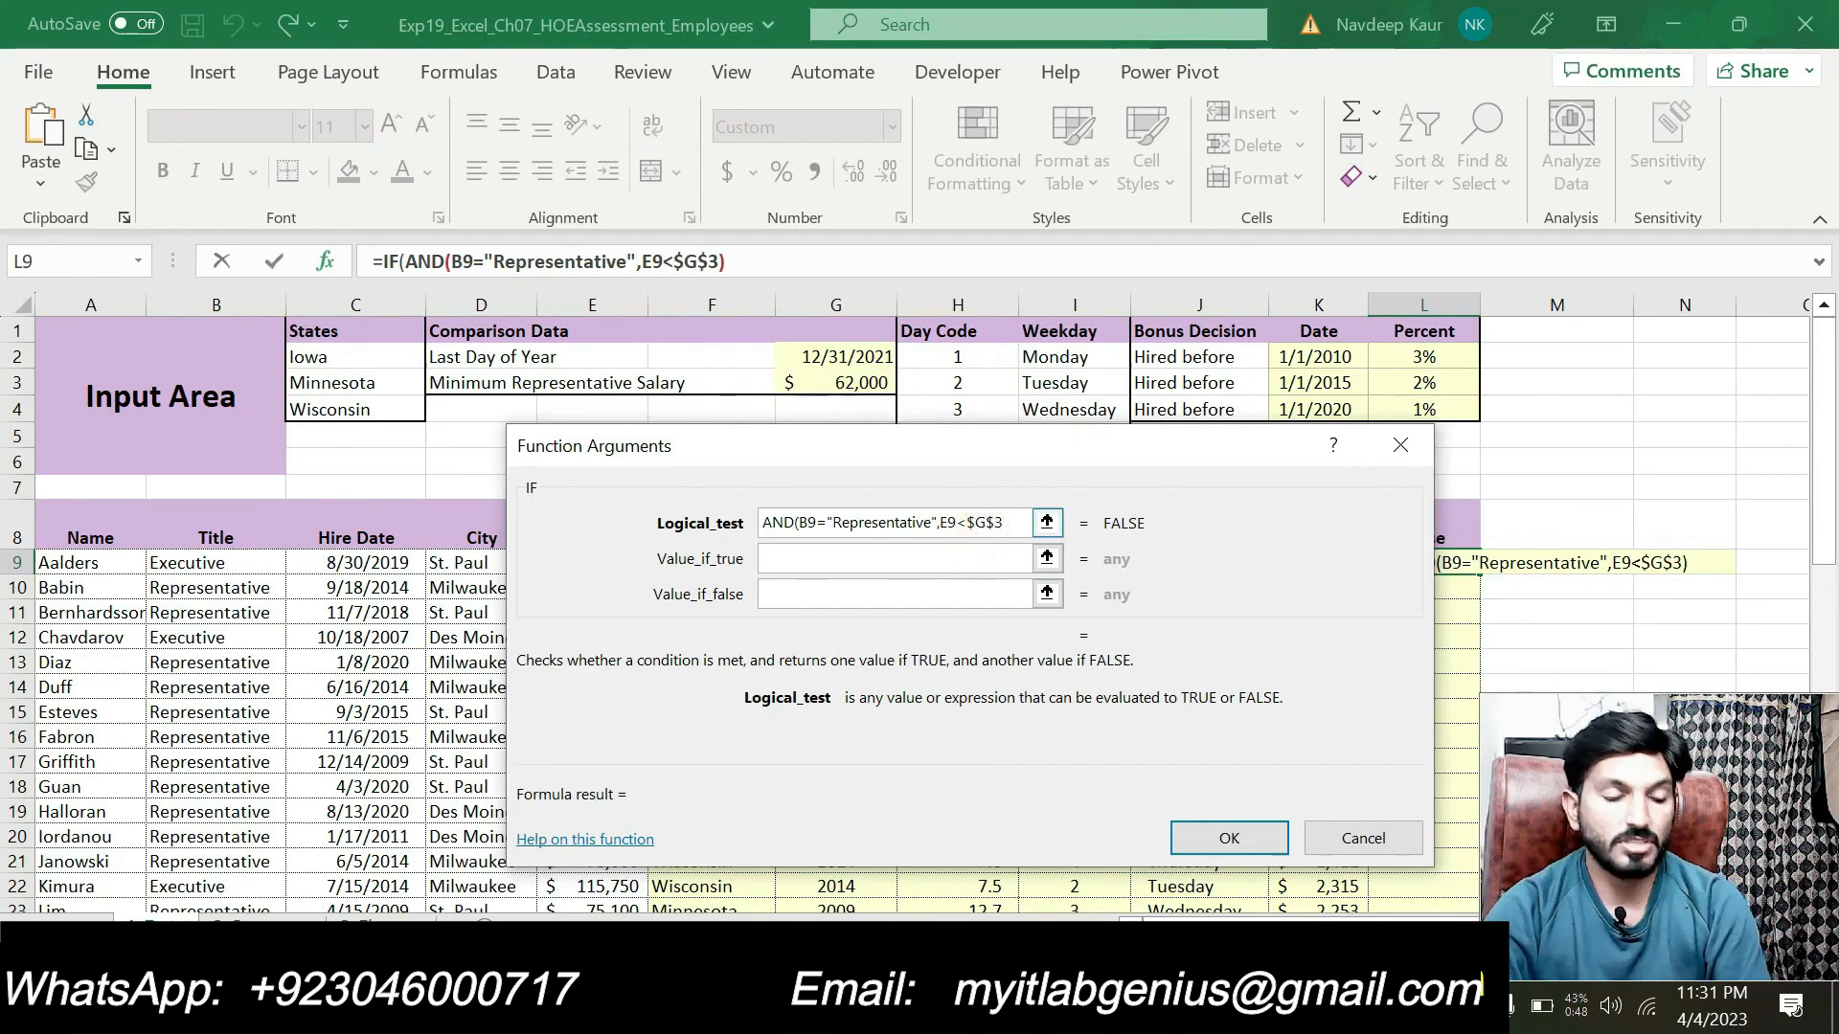
text())
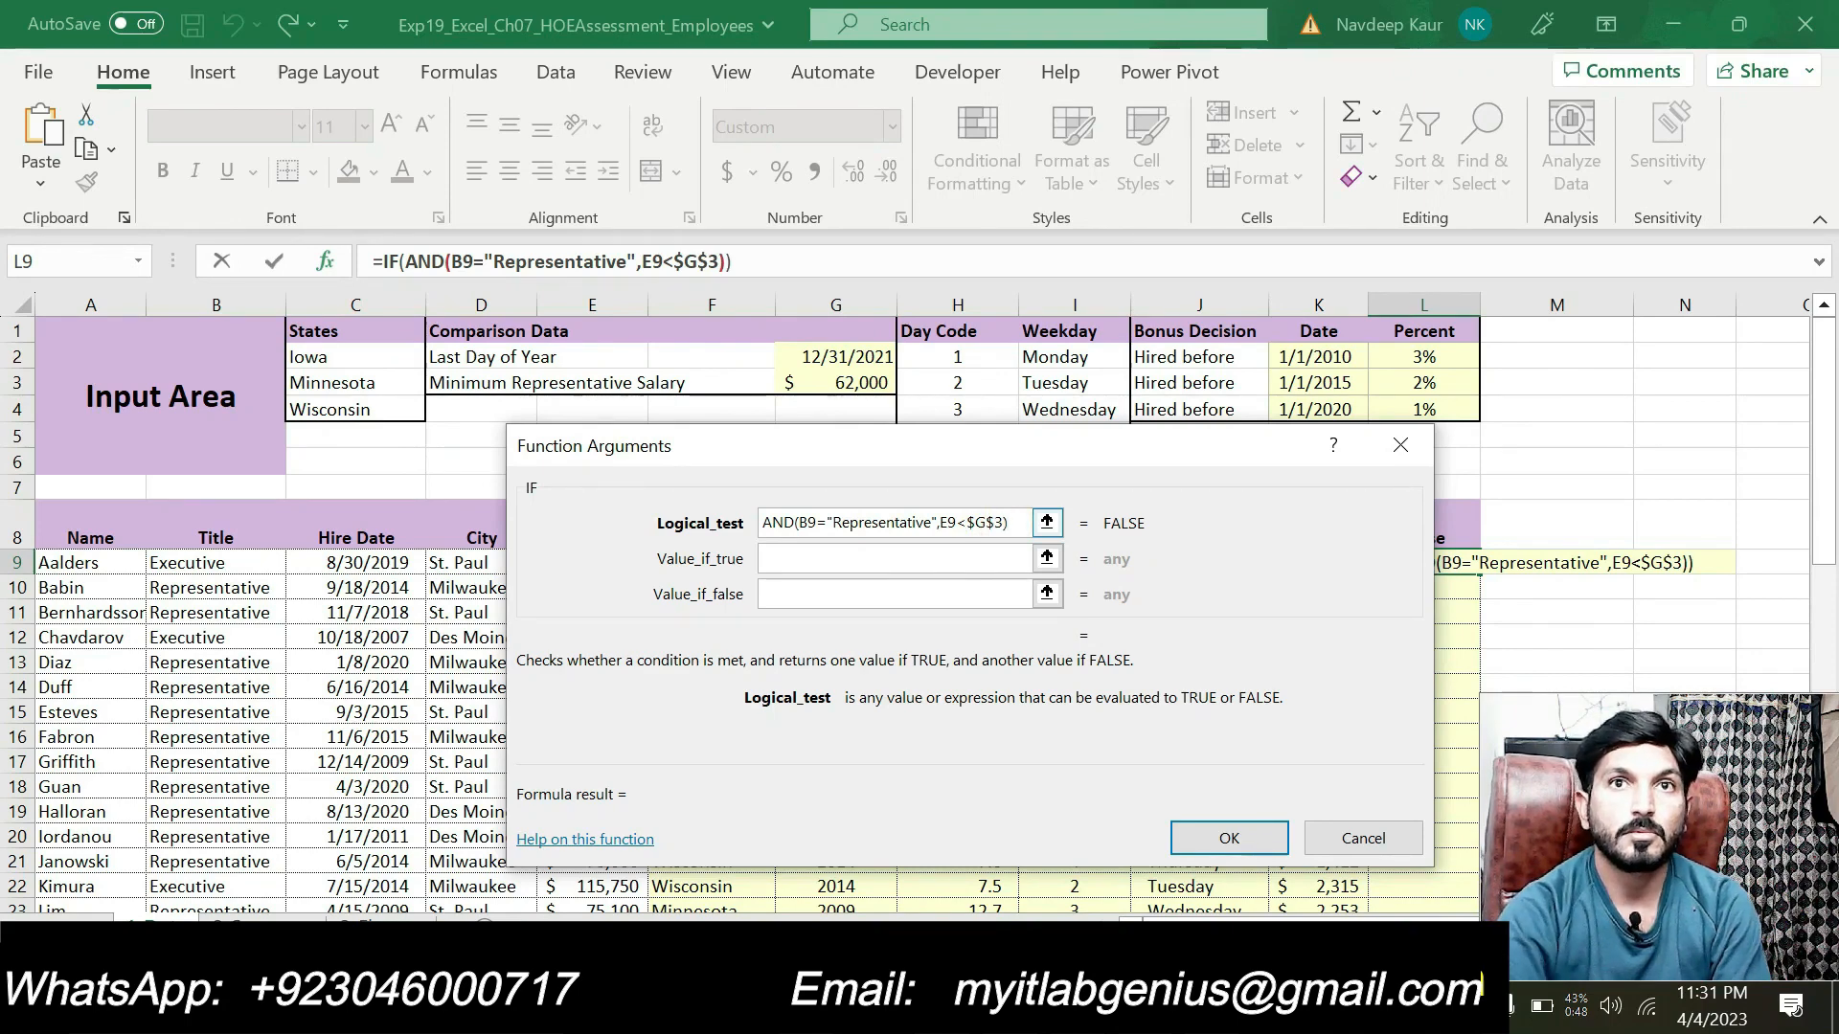
Set Value_if_true to $G$3-E9, subtracting the actual salary from the minimum representative salary.
click(919, 561)
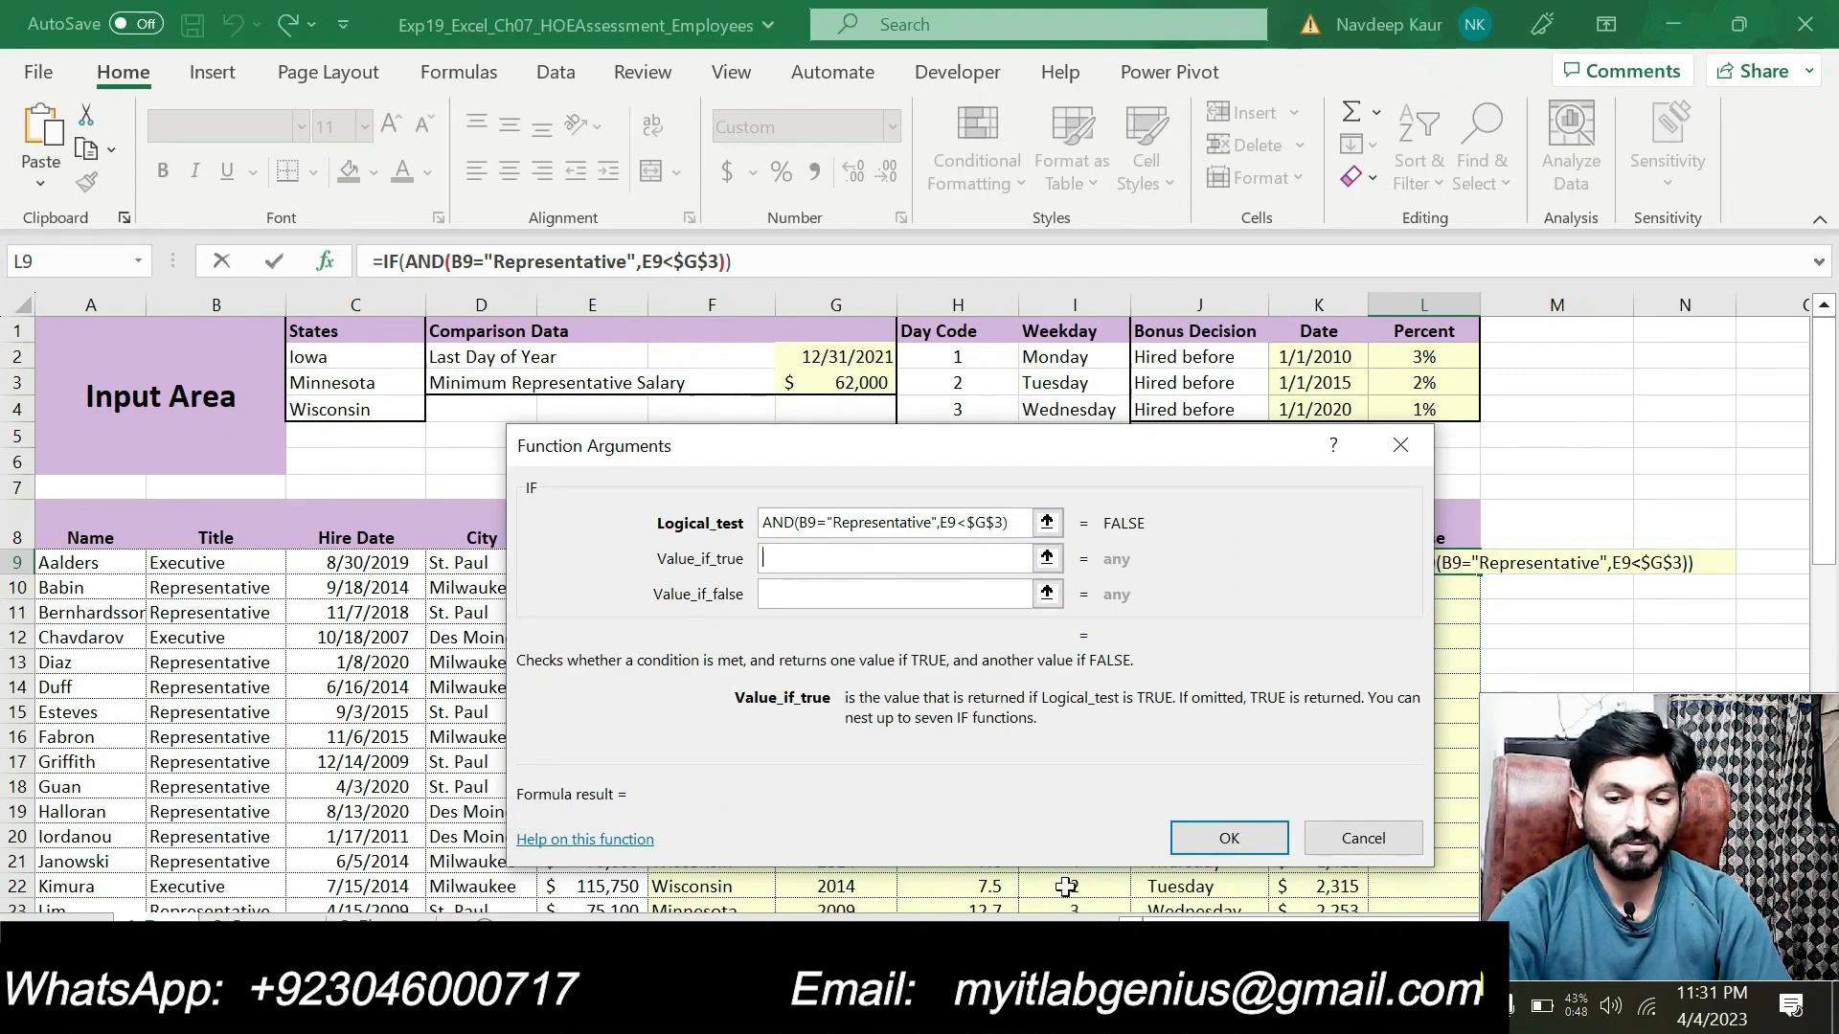
key(alt+Tab)
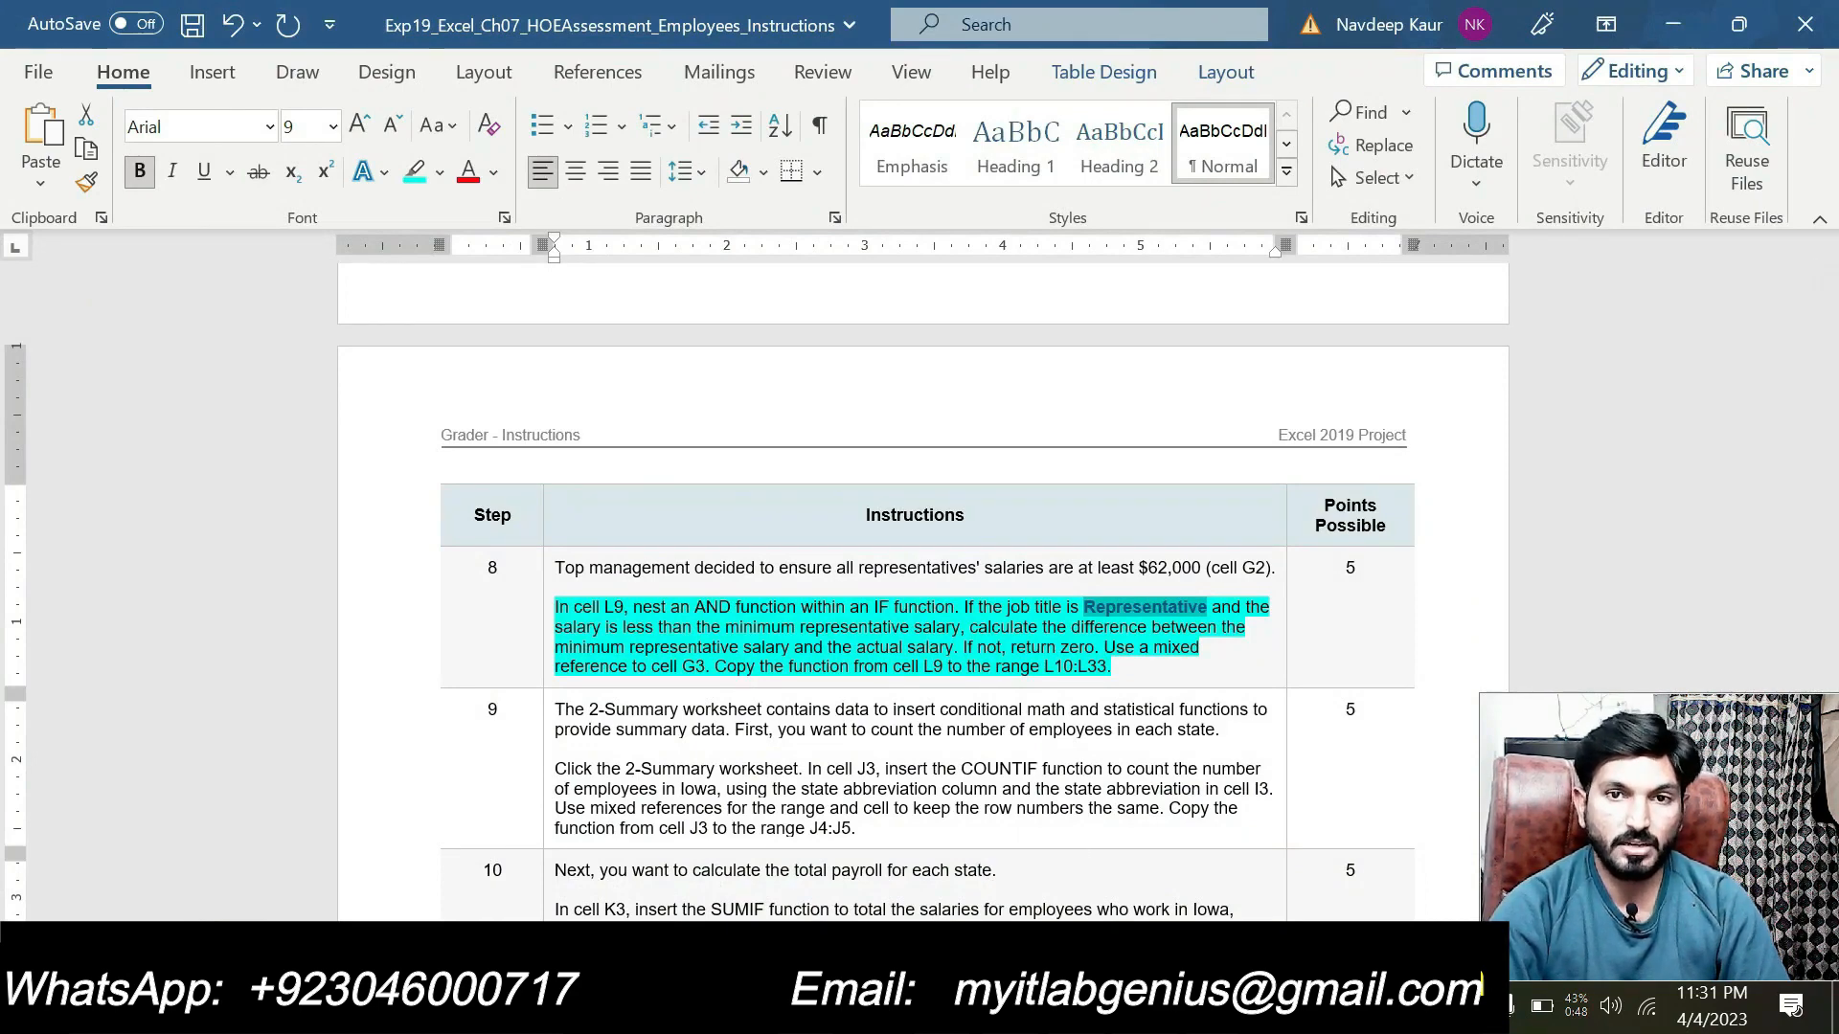
key(alt+Tab)
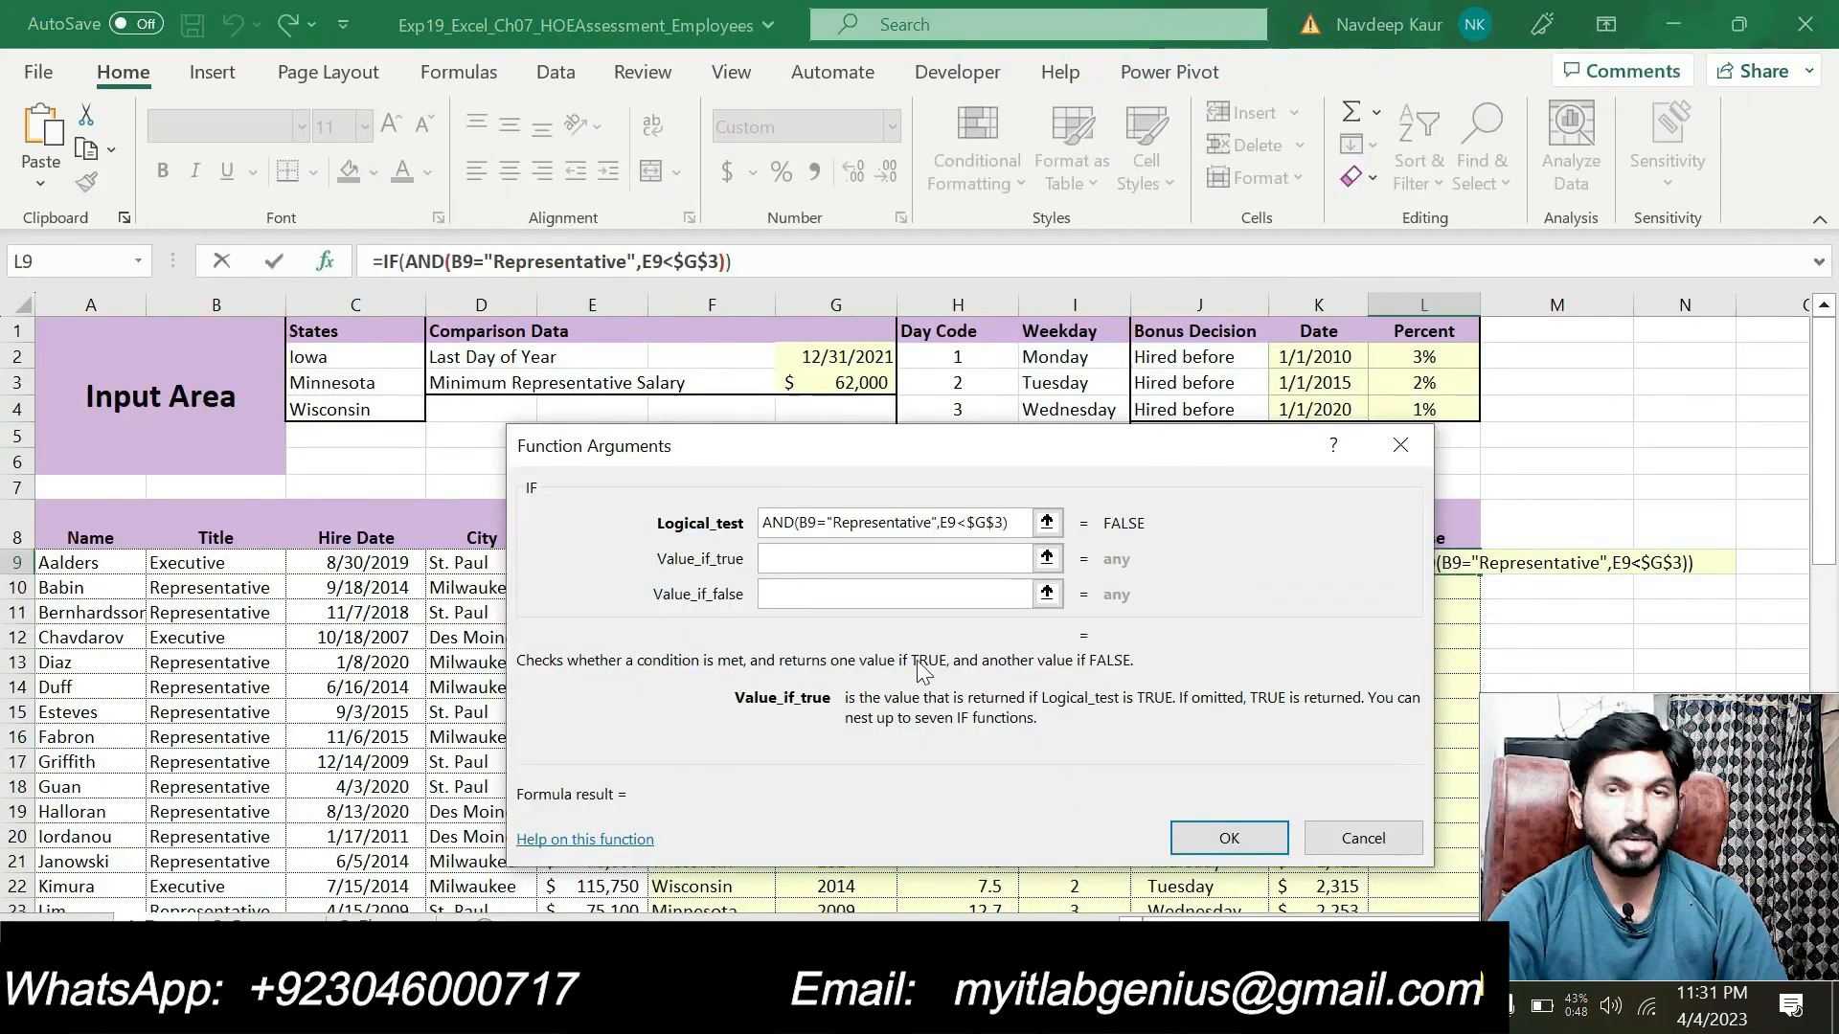
click(830, 388)
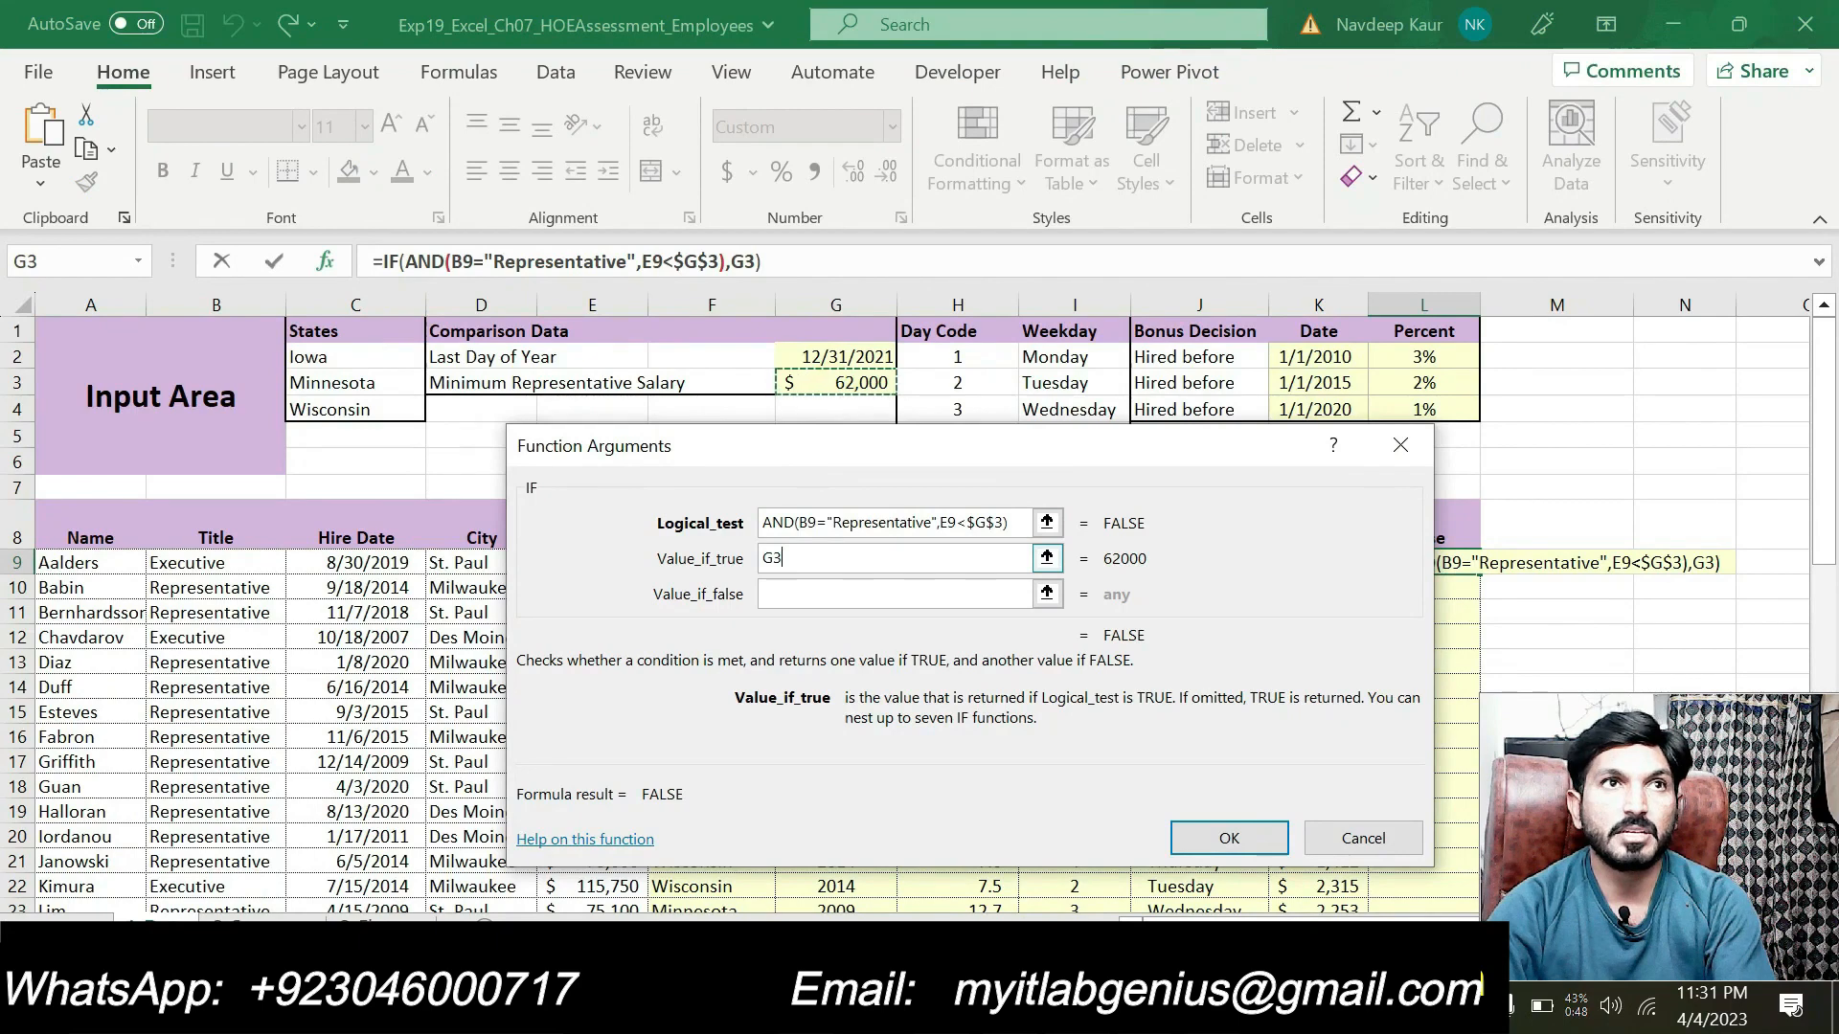
click(764, 558)
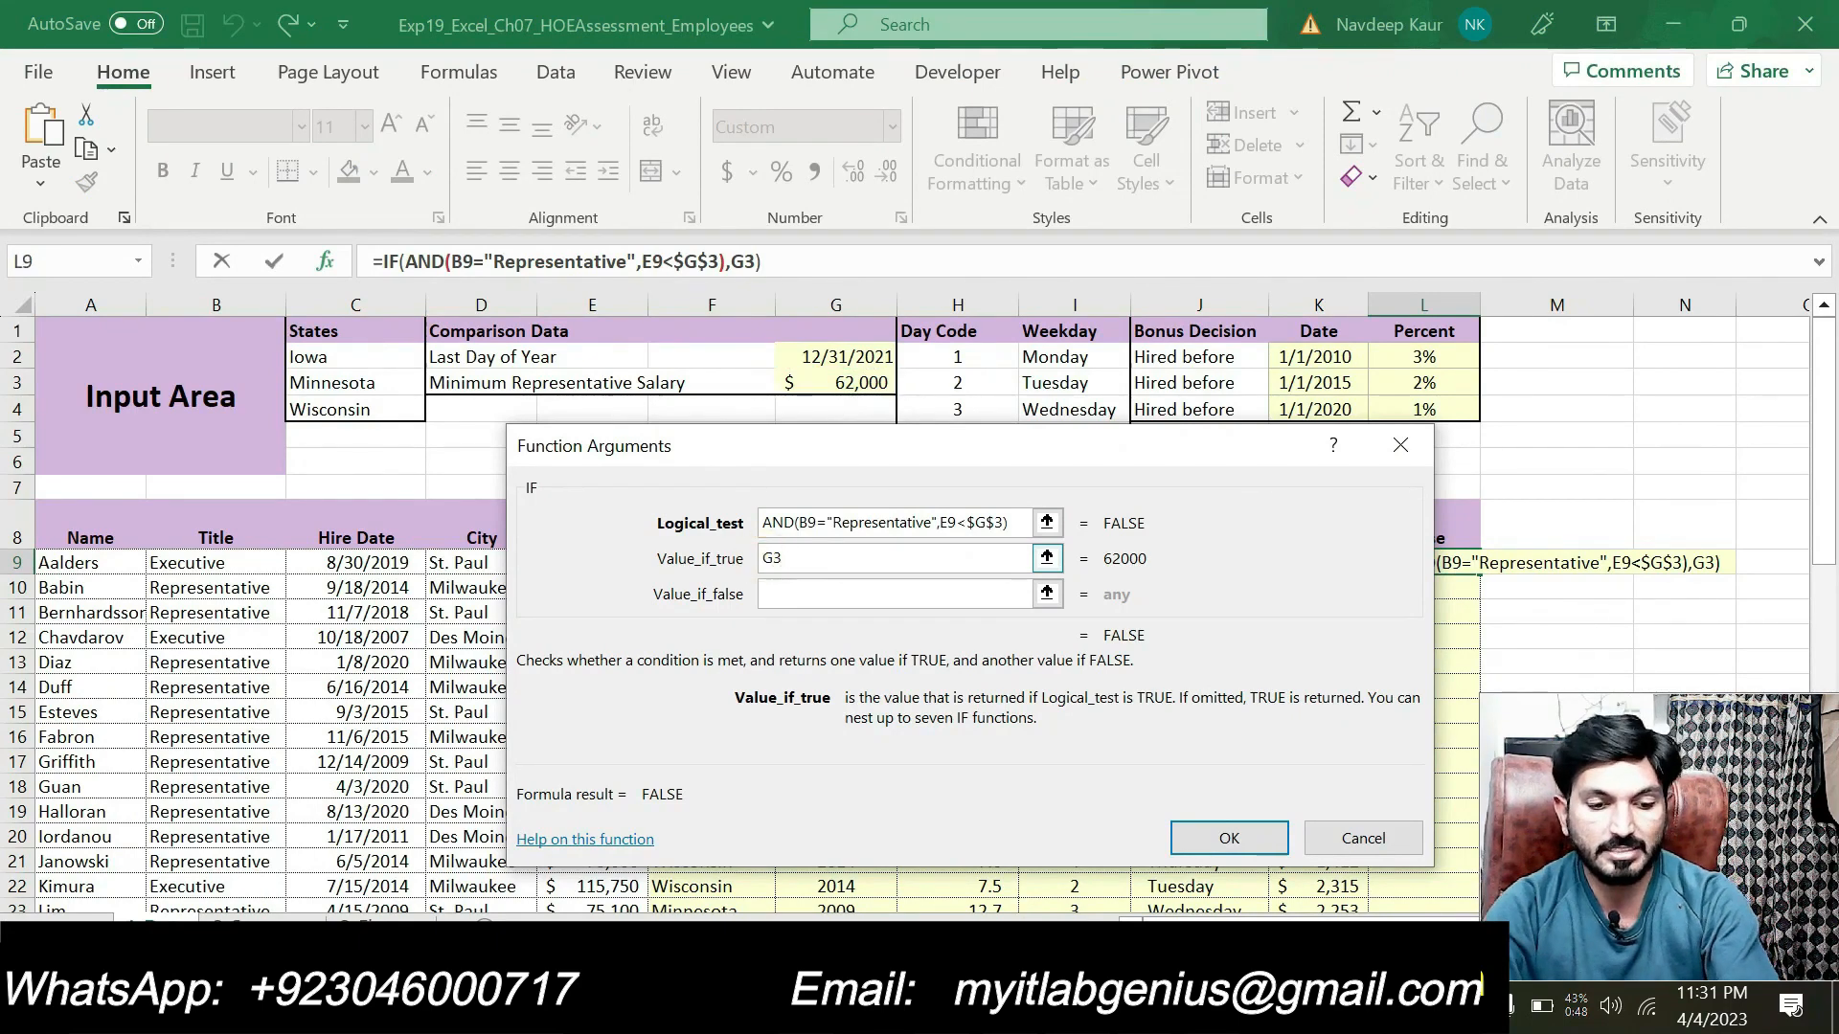
text($G$)
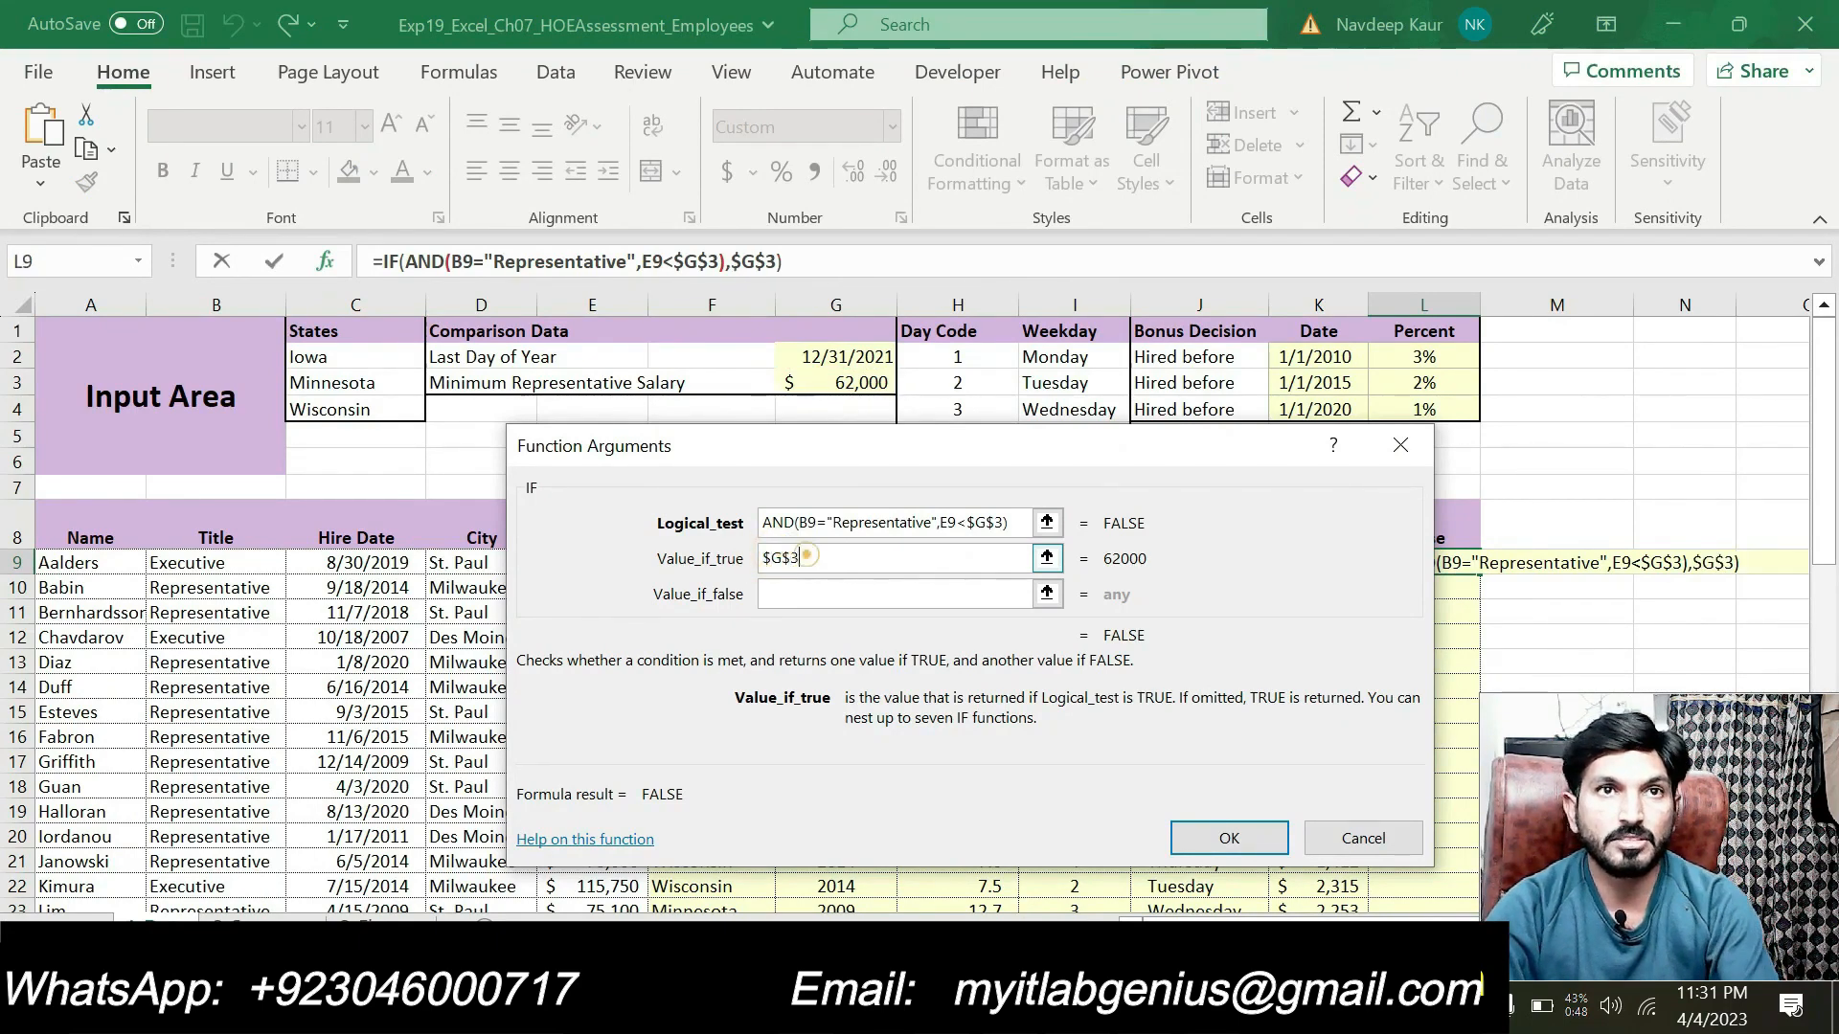
click(782, 558)
text($3-)
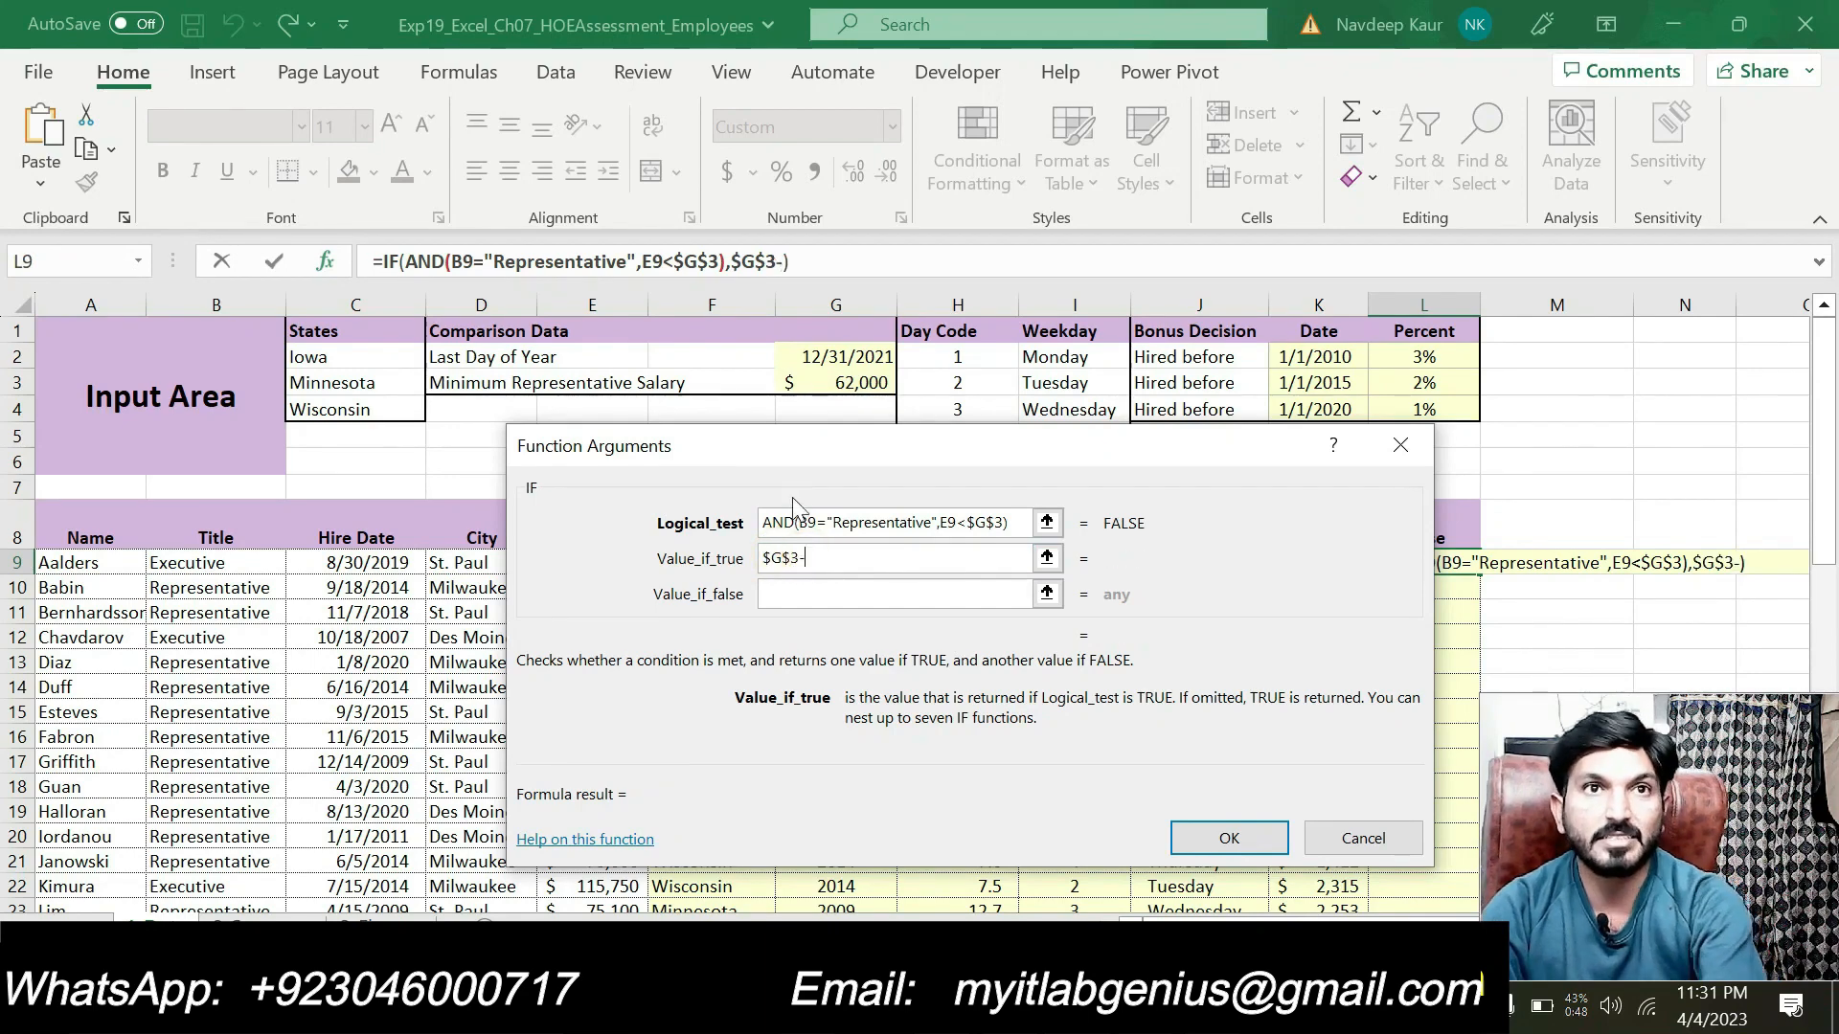
drag(796, 466, 948, 362)
click(609, 553)
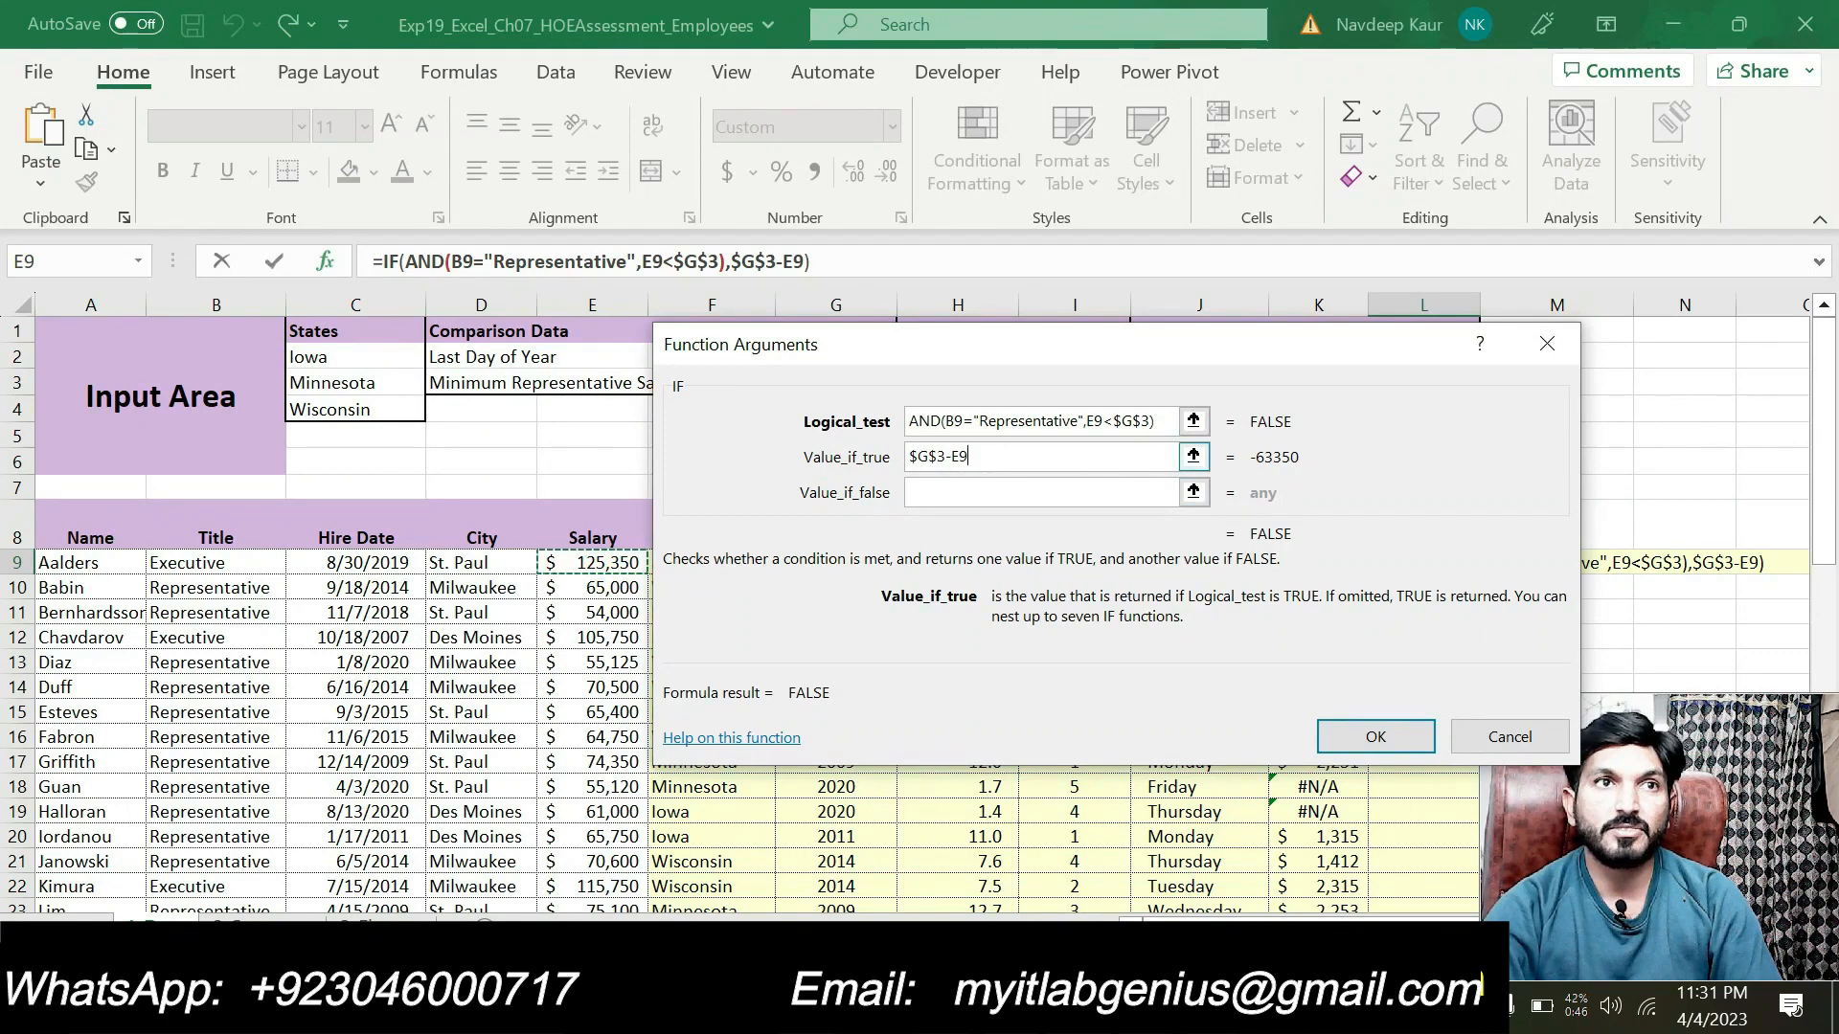
Set Value_if_false to "0" to complete the IF formula in L9 and copy it down to L10:L33.
click(958, 493)
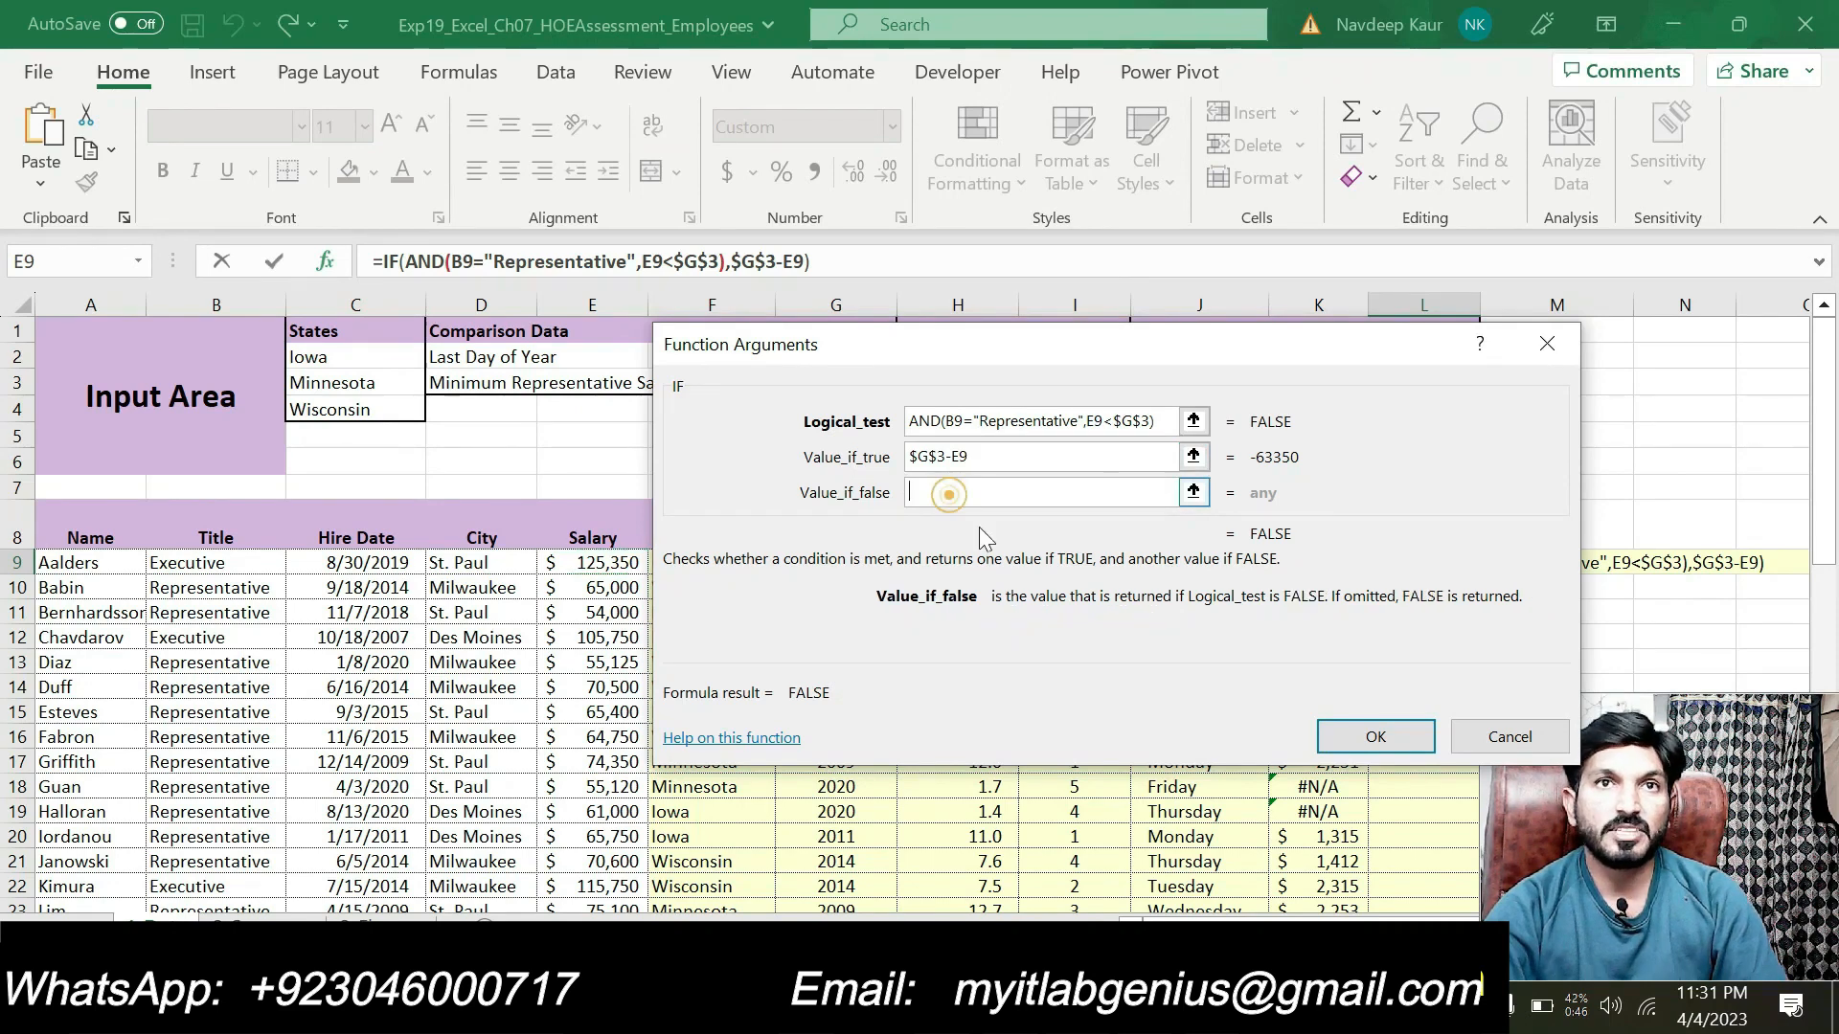
key(alt+Tab)
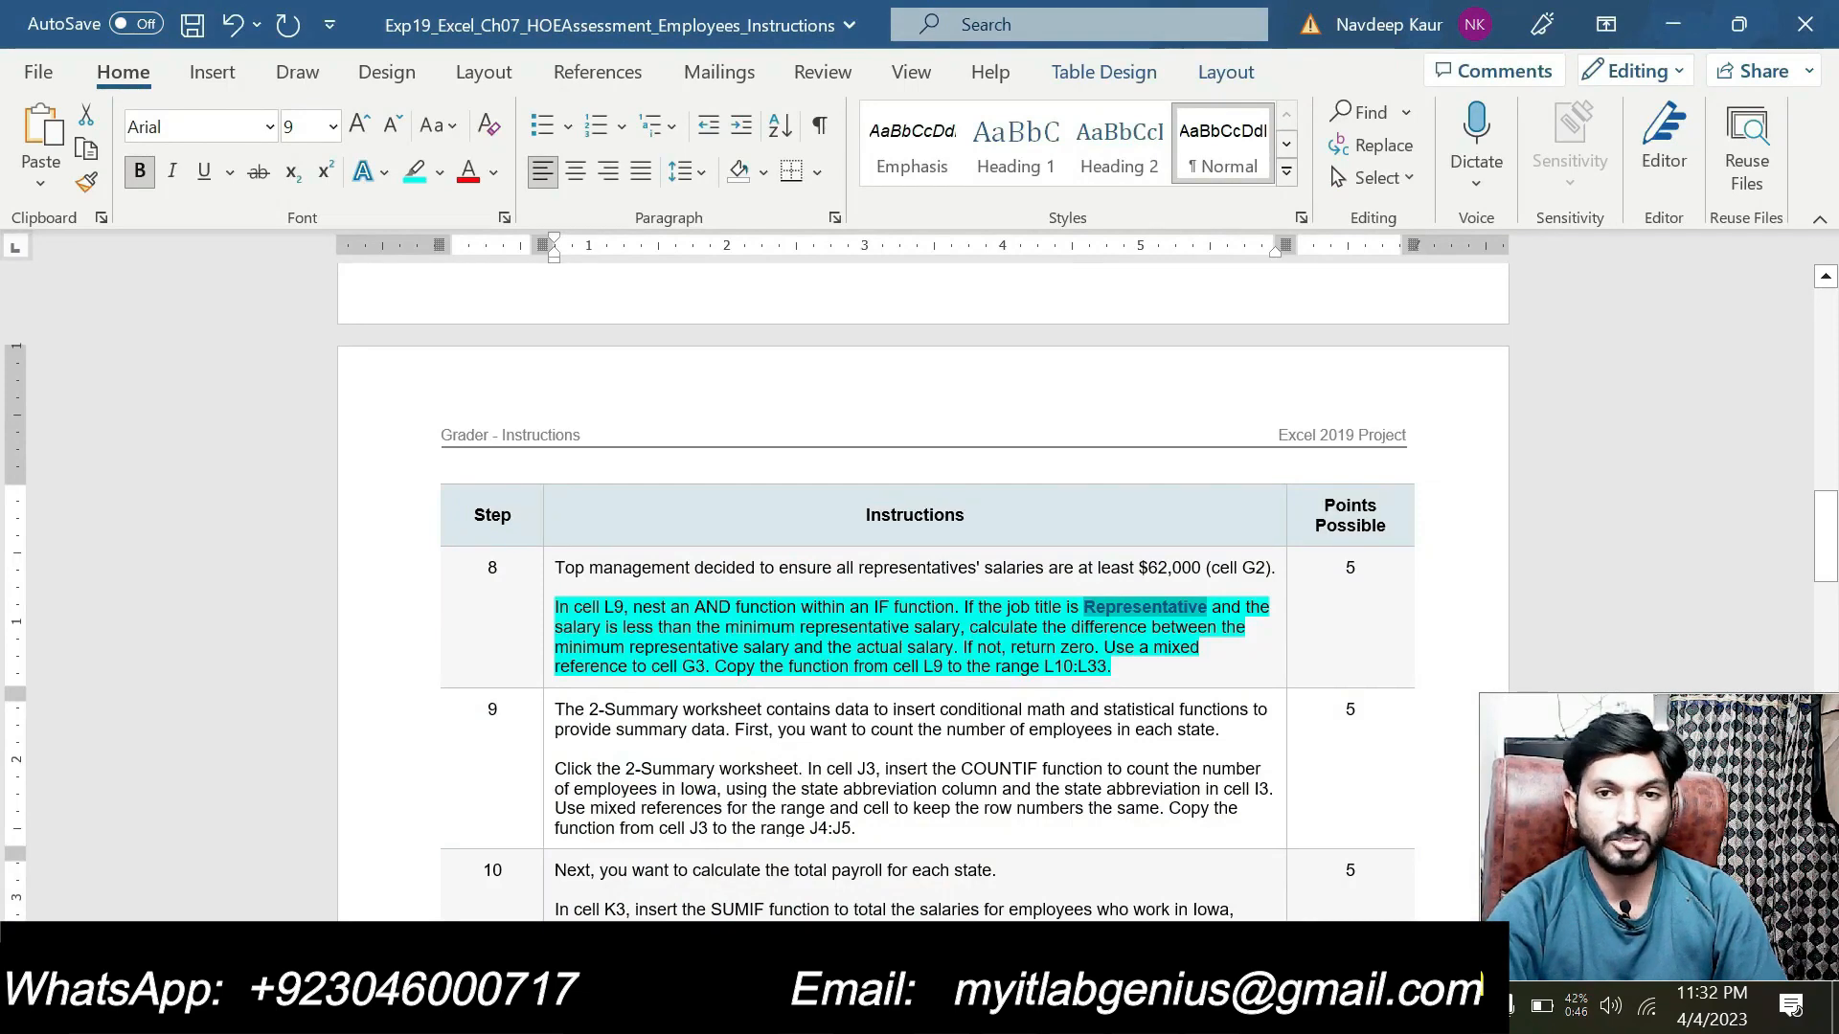
key(alt+Tab)
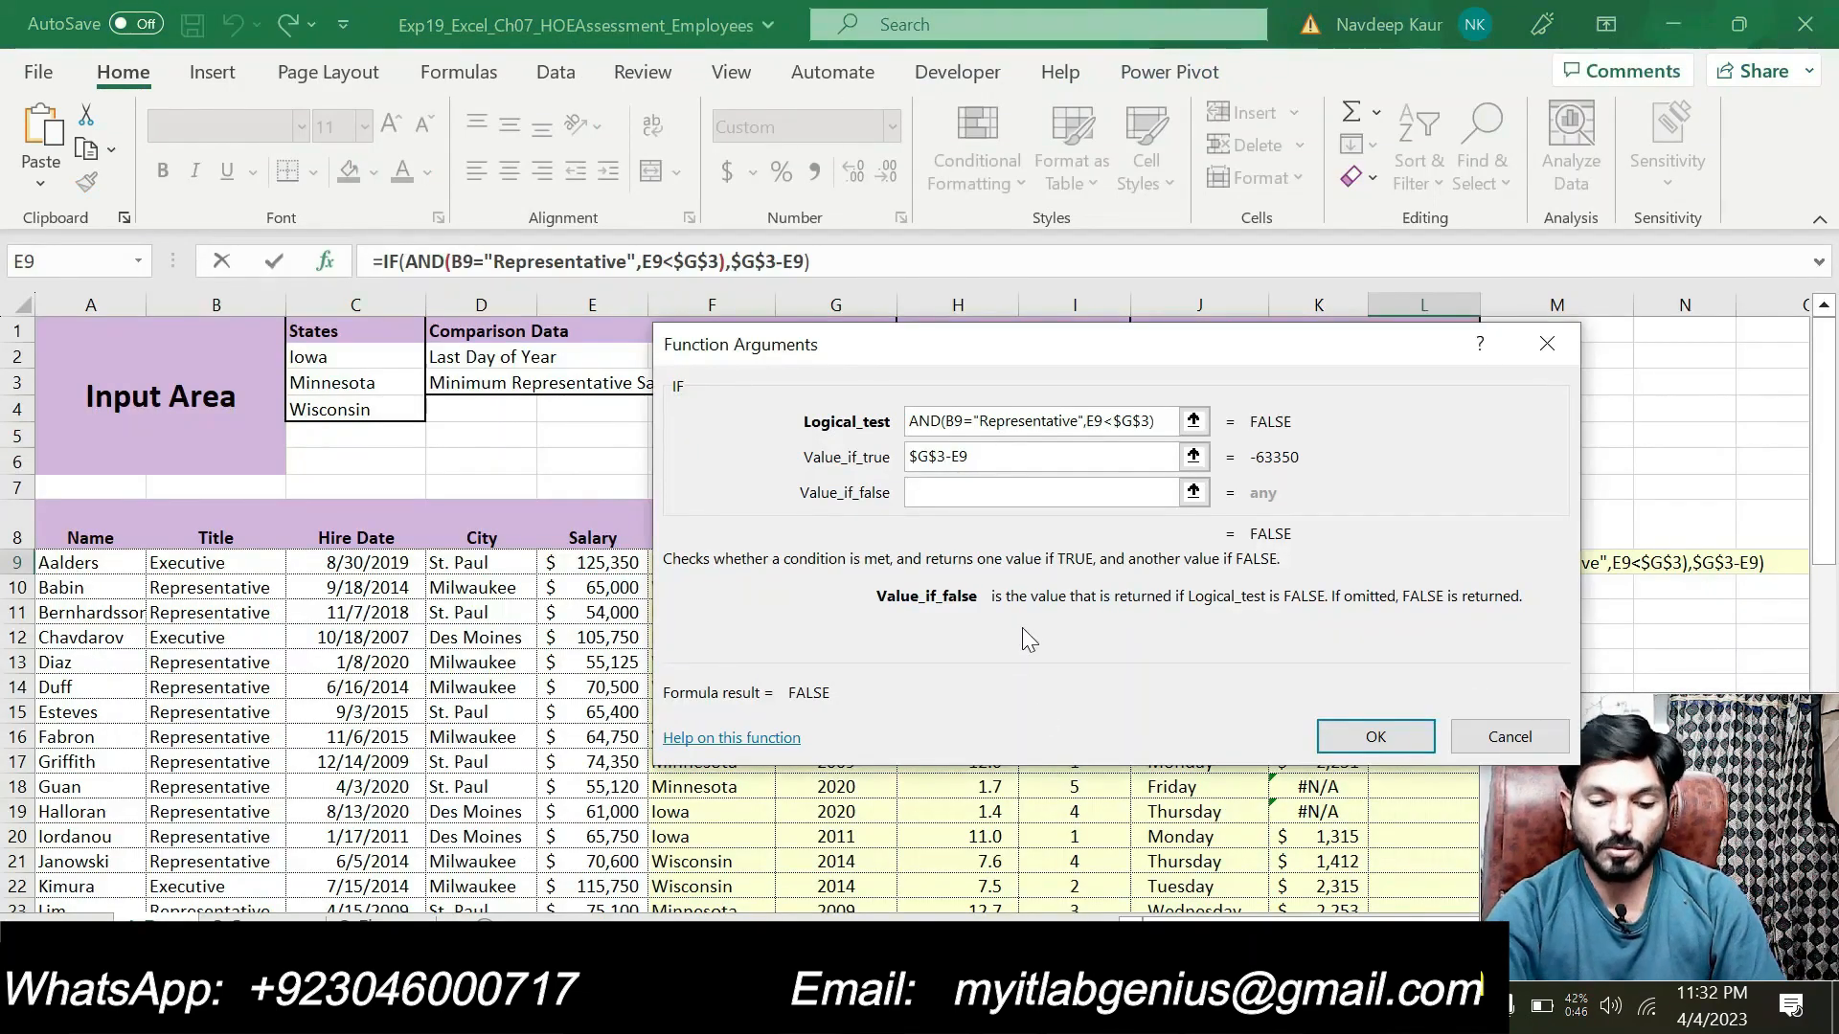
text("0")
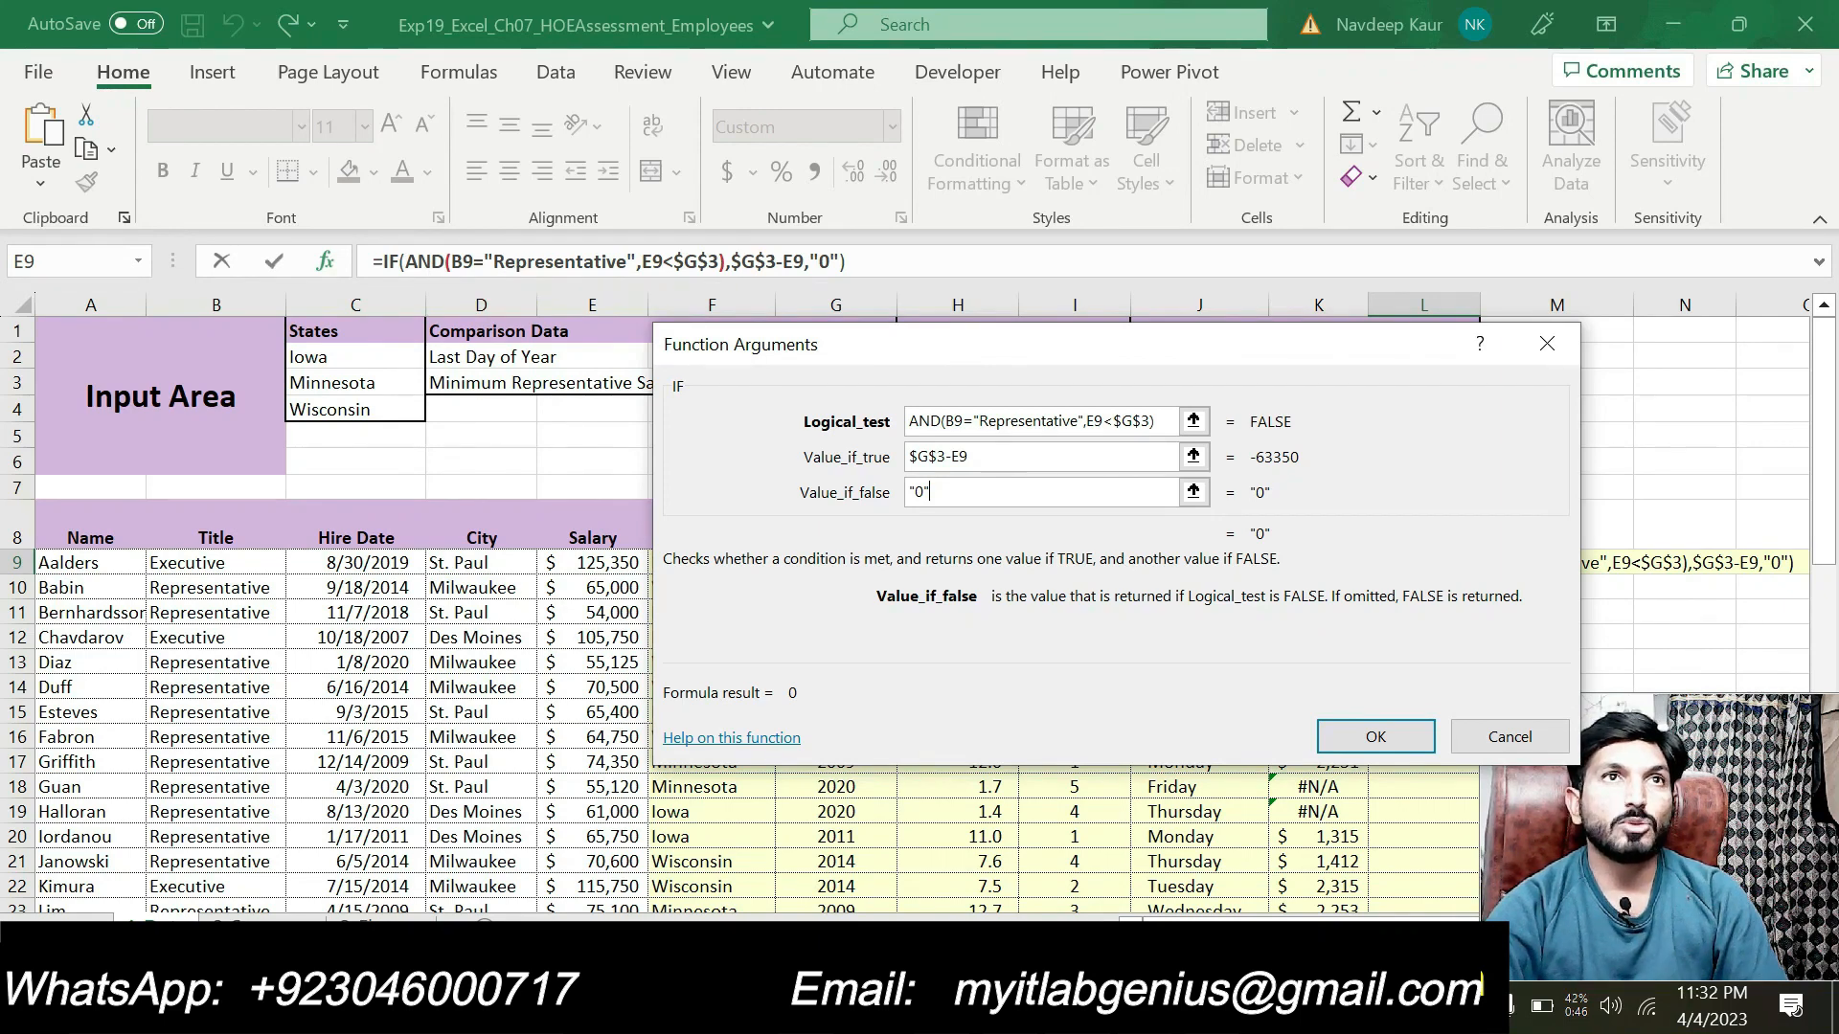
drag(681, 354, 661, 445)
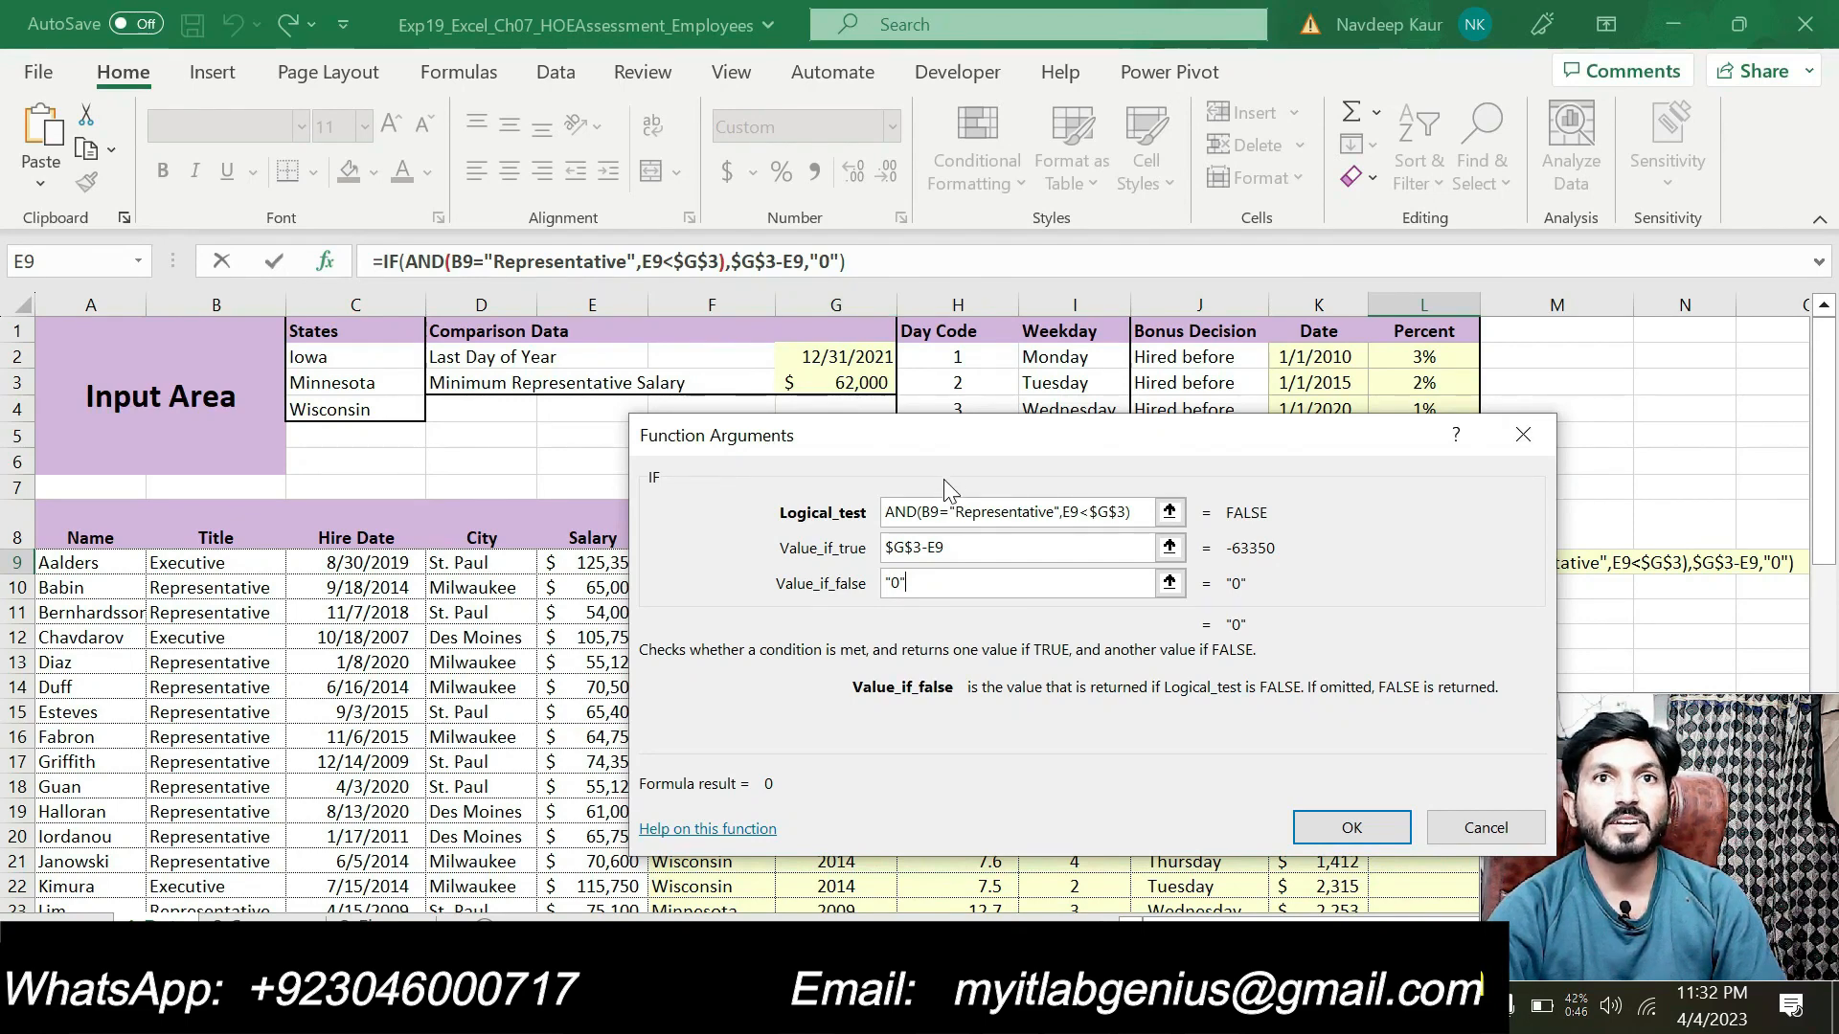
click(1346, 825)
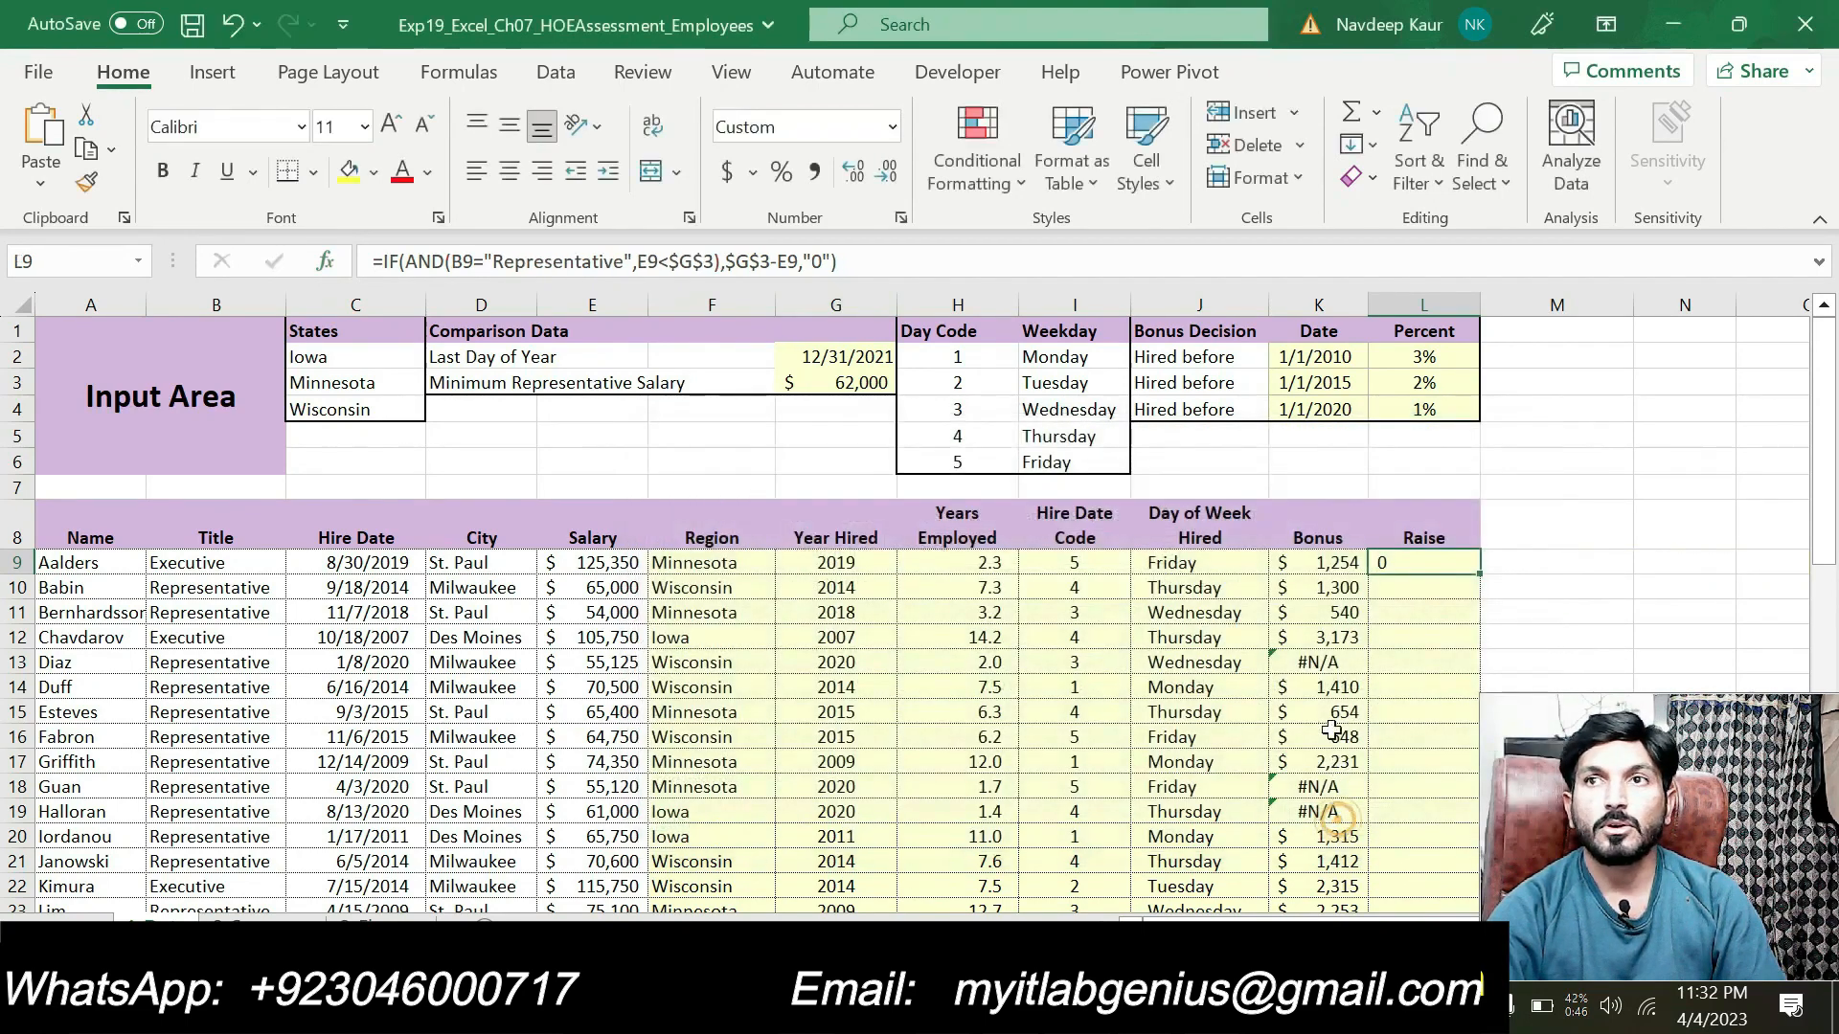
double_click(1477, 571)
scroll(1130, 559, up, 3)
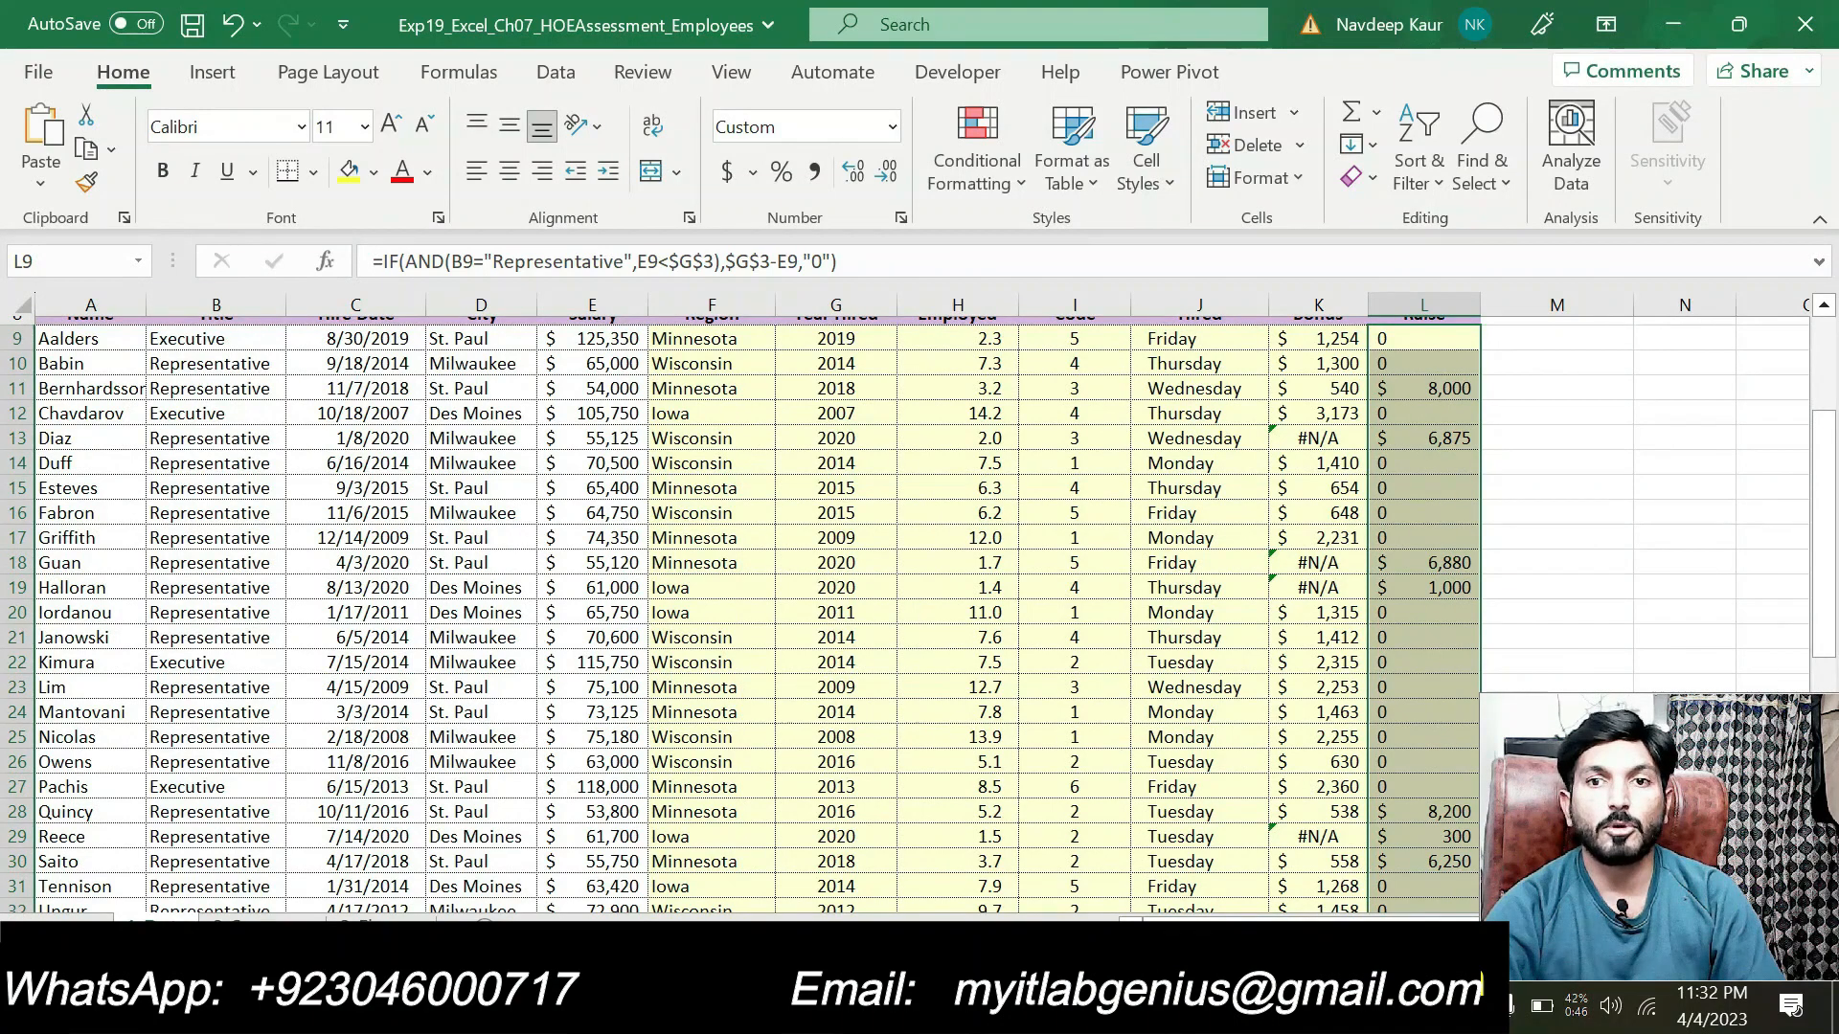
In the Word instructions, remove the highlight from instruction 8 and highlight all of instruction 9 in turquoise.
key(alt+Tab)
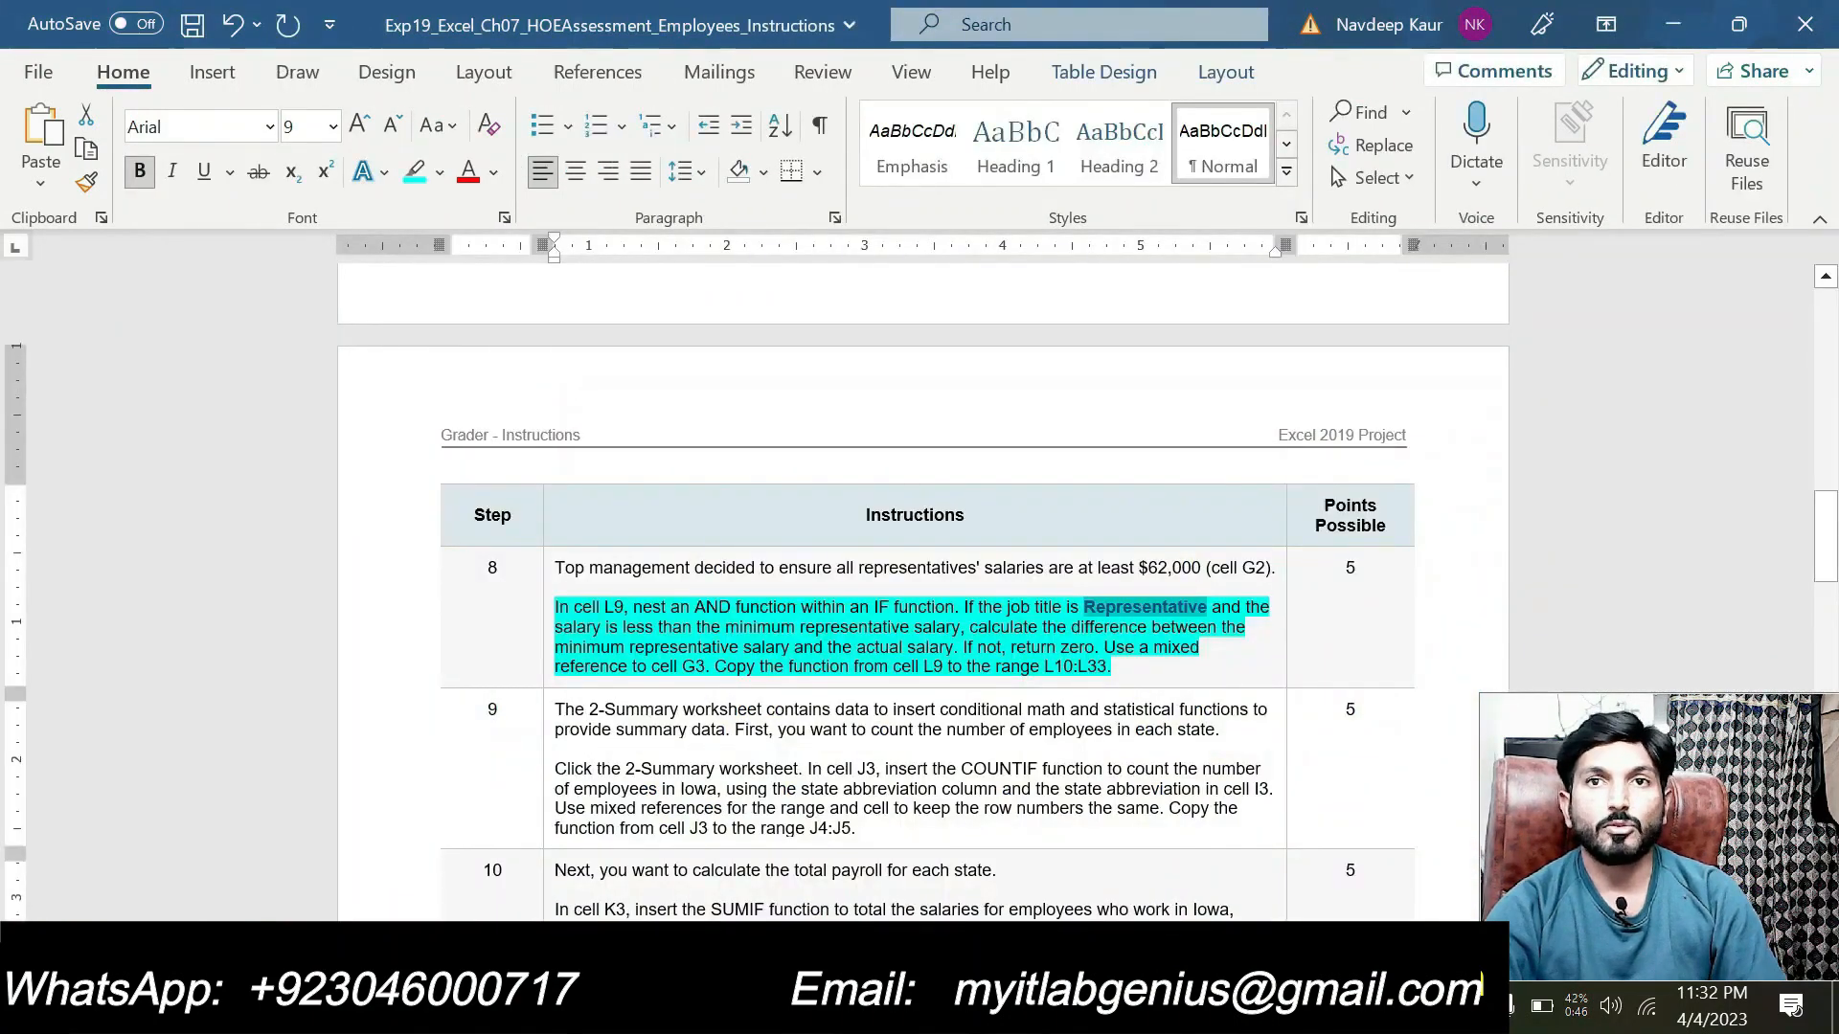
drag(802, 667, 554, 607)
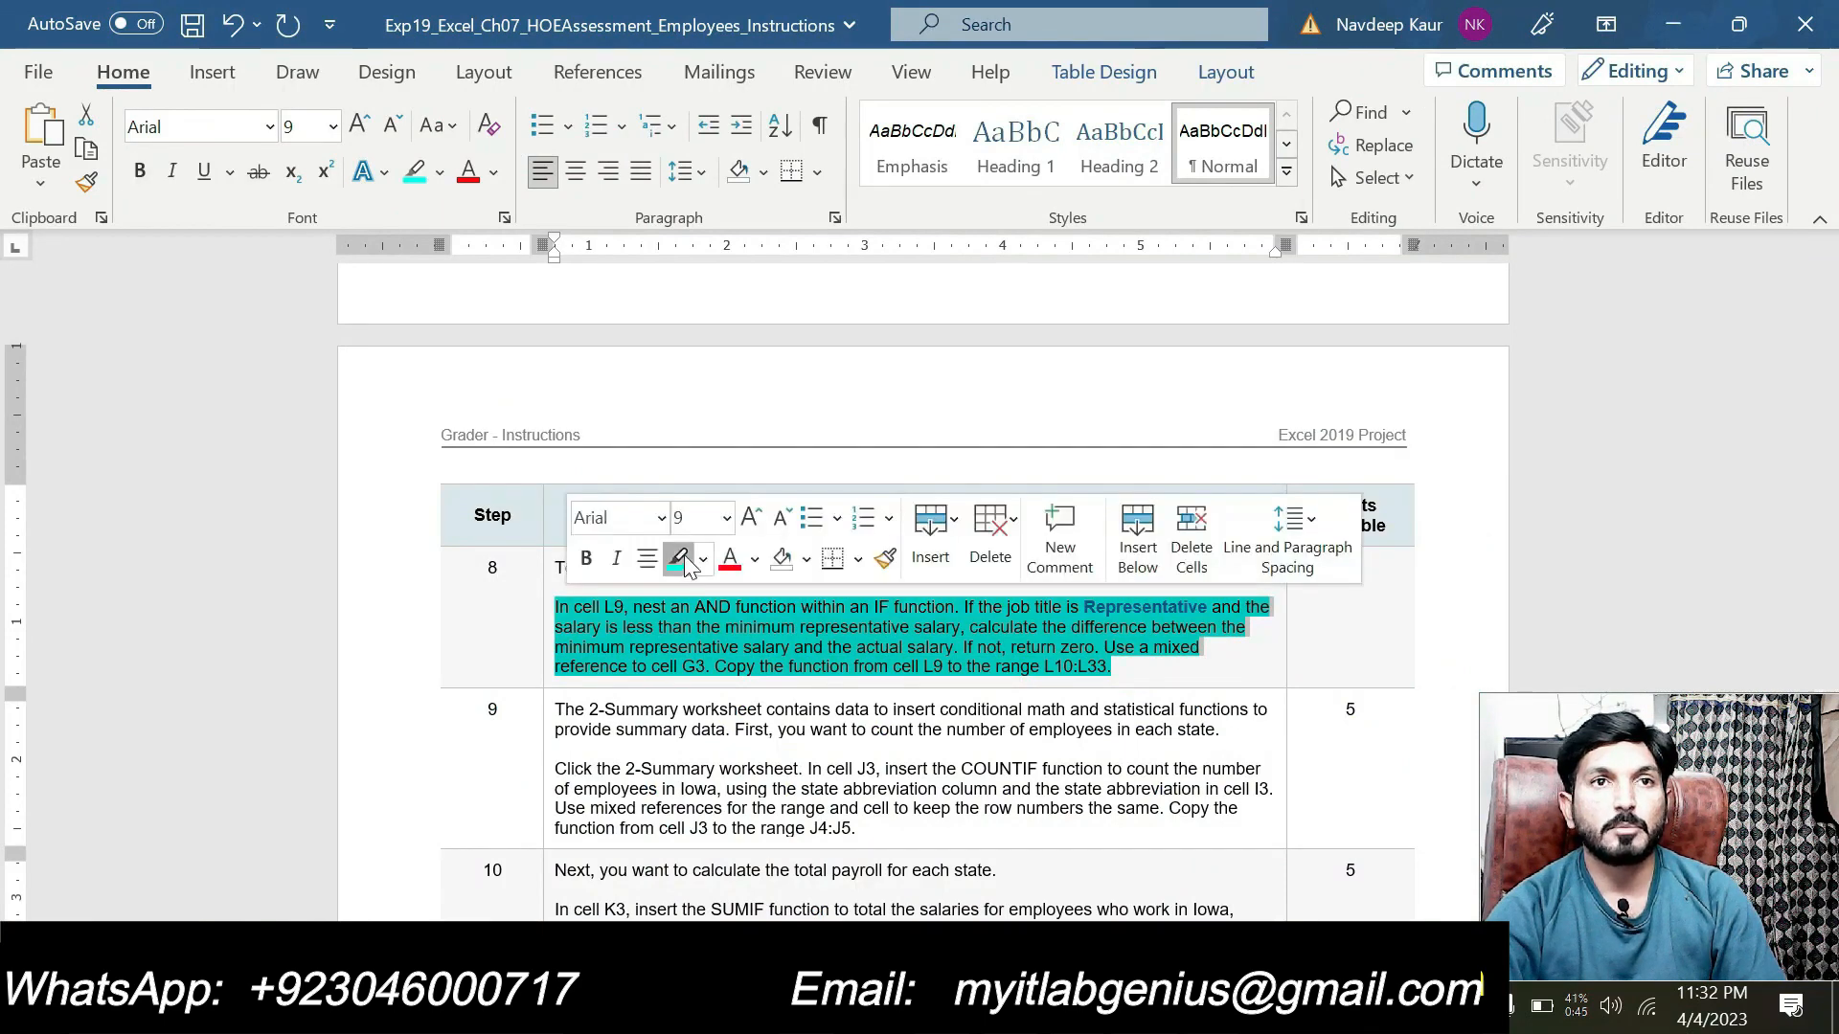
click(684, 555)
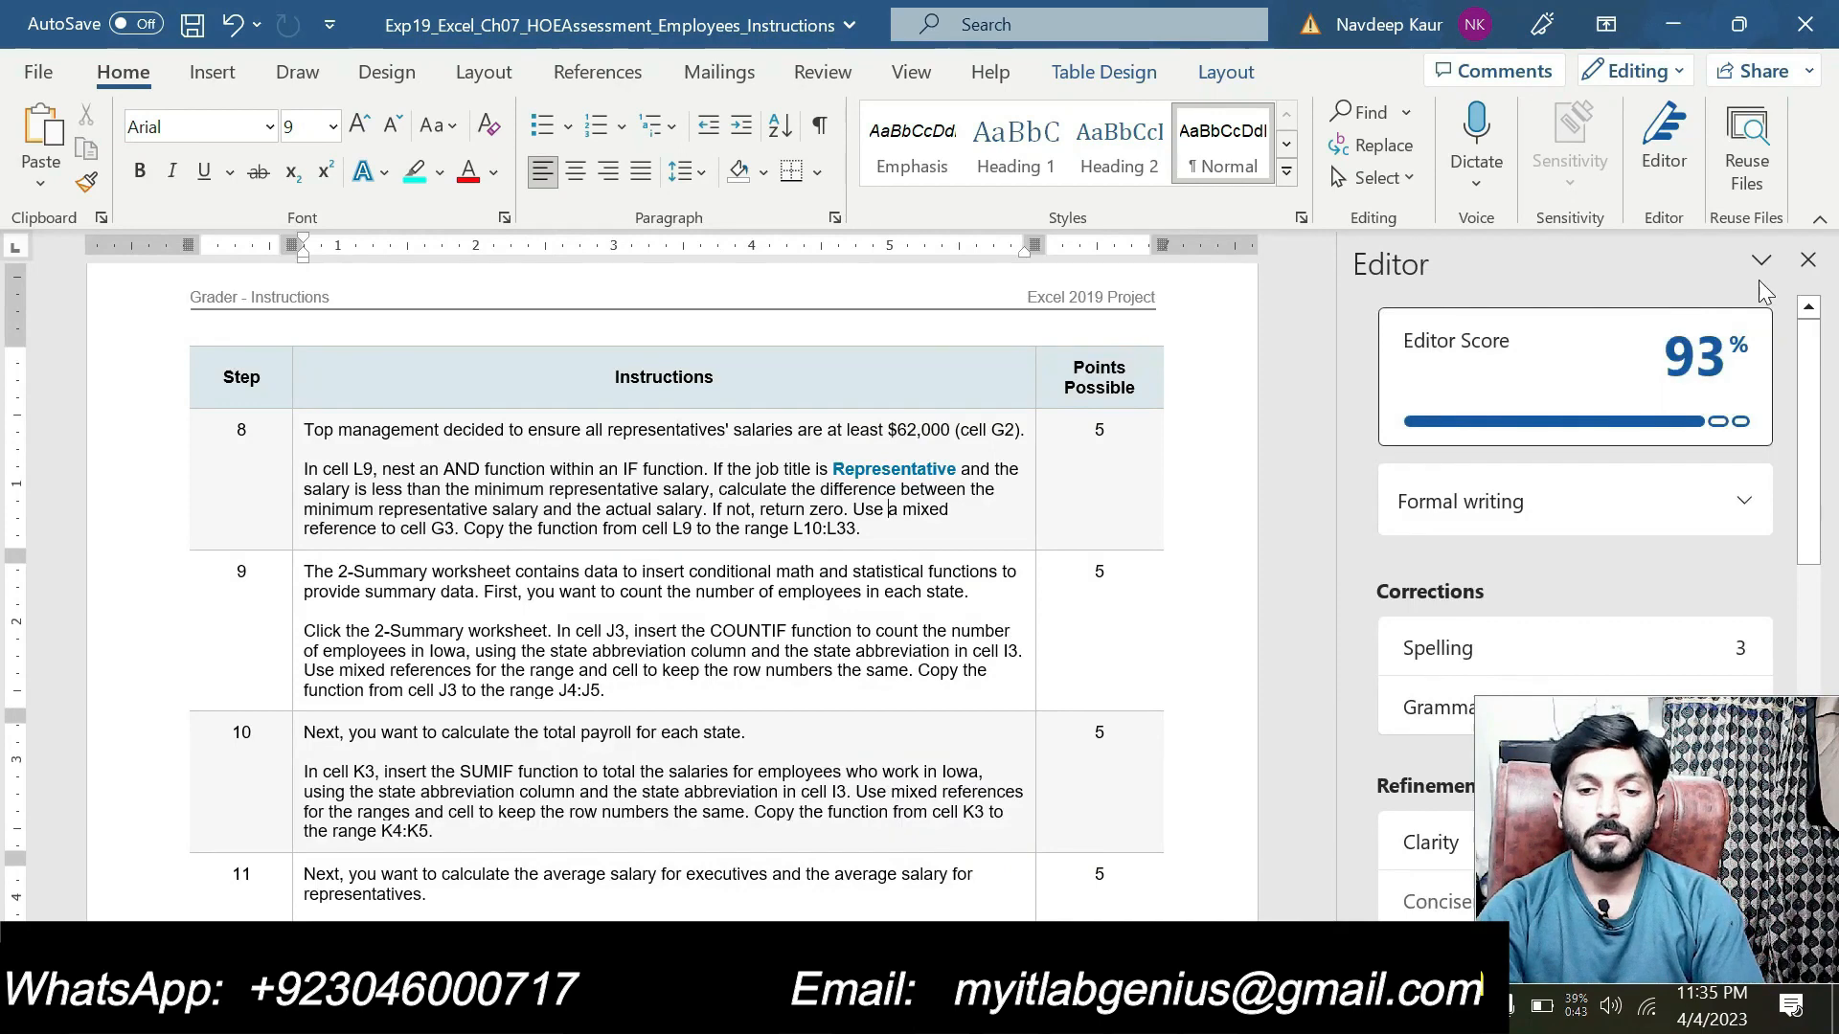
click(1807, 260)
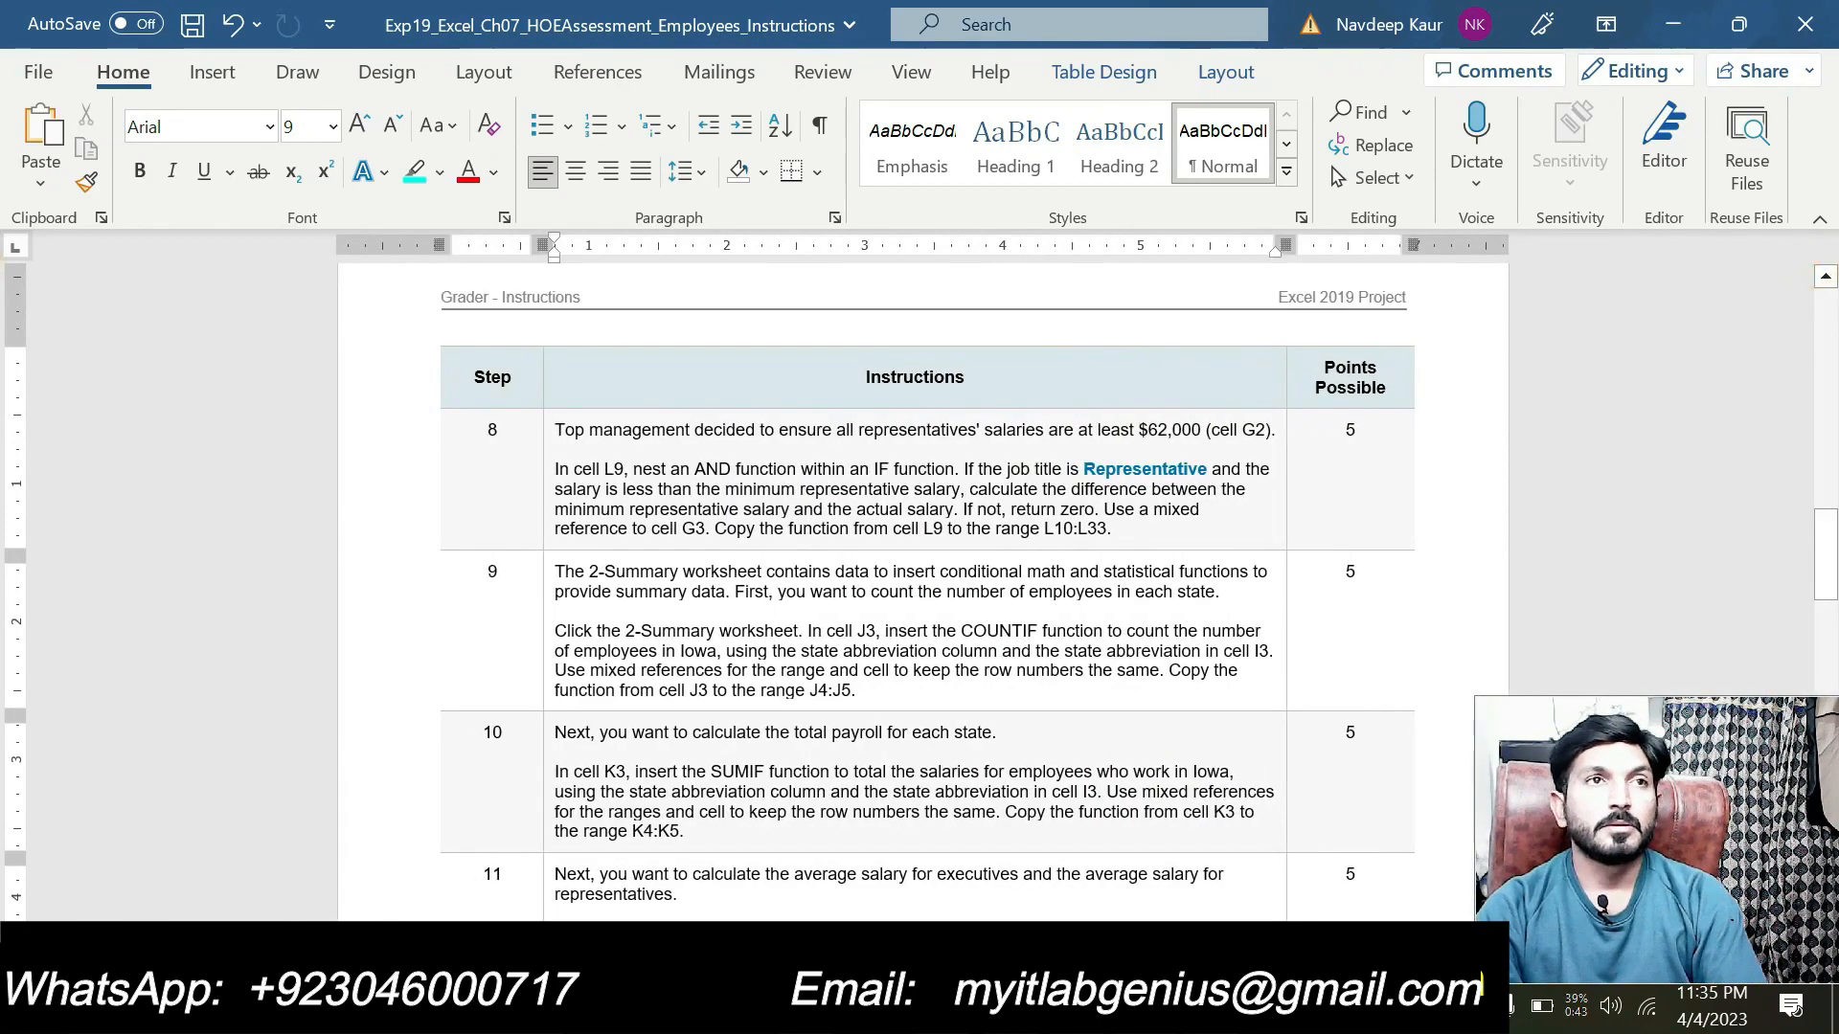
drag(866, 685, 556, 573)
click(687, 593)
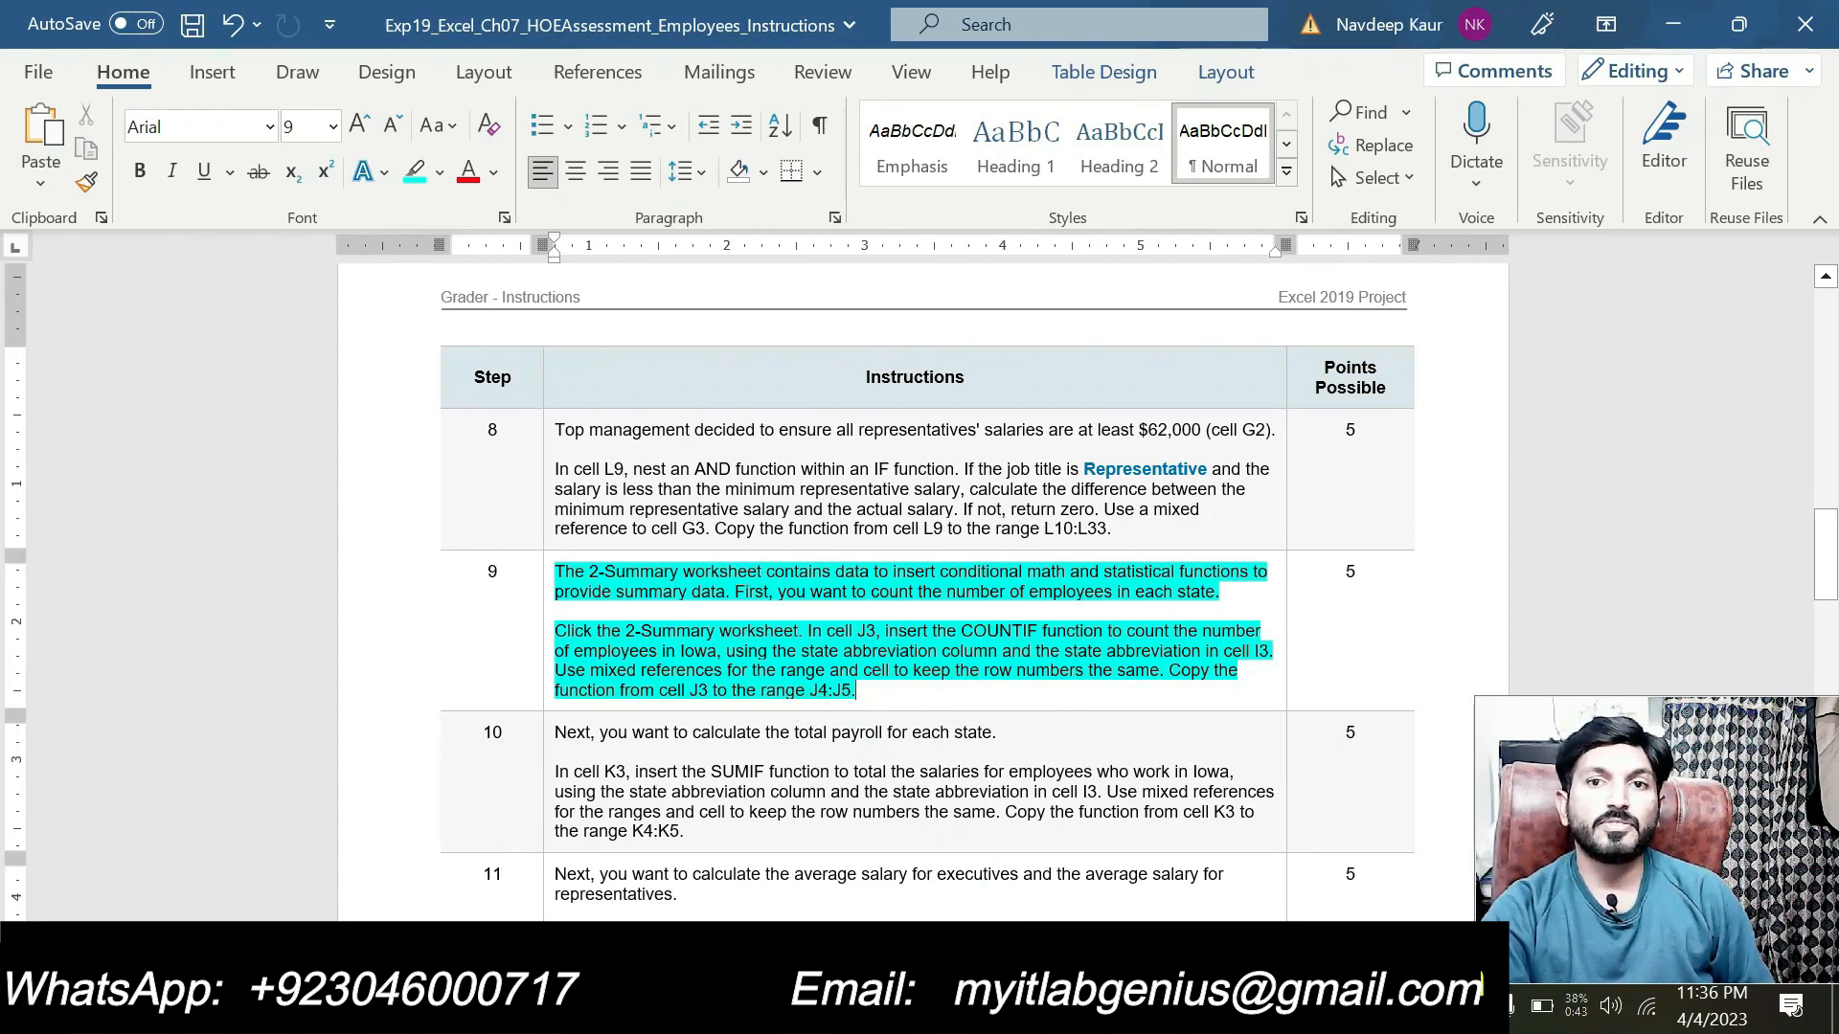
In Excel, begin a COUNTIF function in J3 of the 2-Summary worksheet and open its function arguments.
key(alt+Tab)
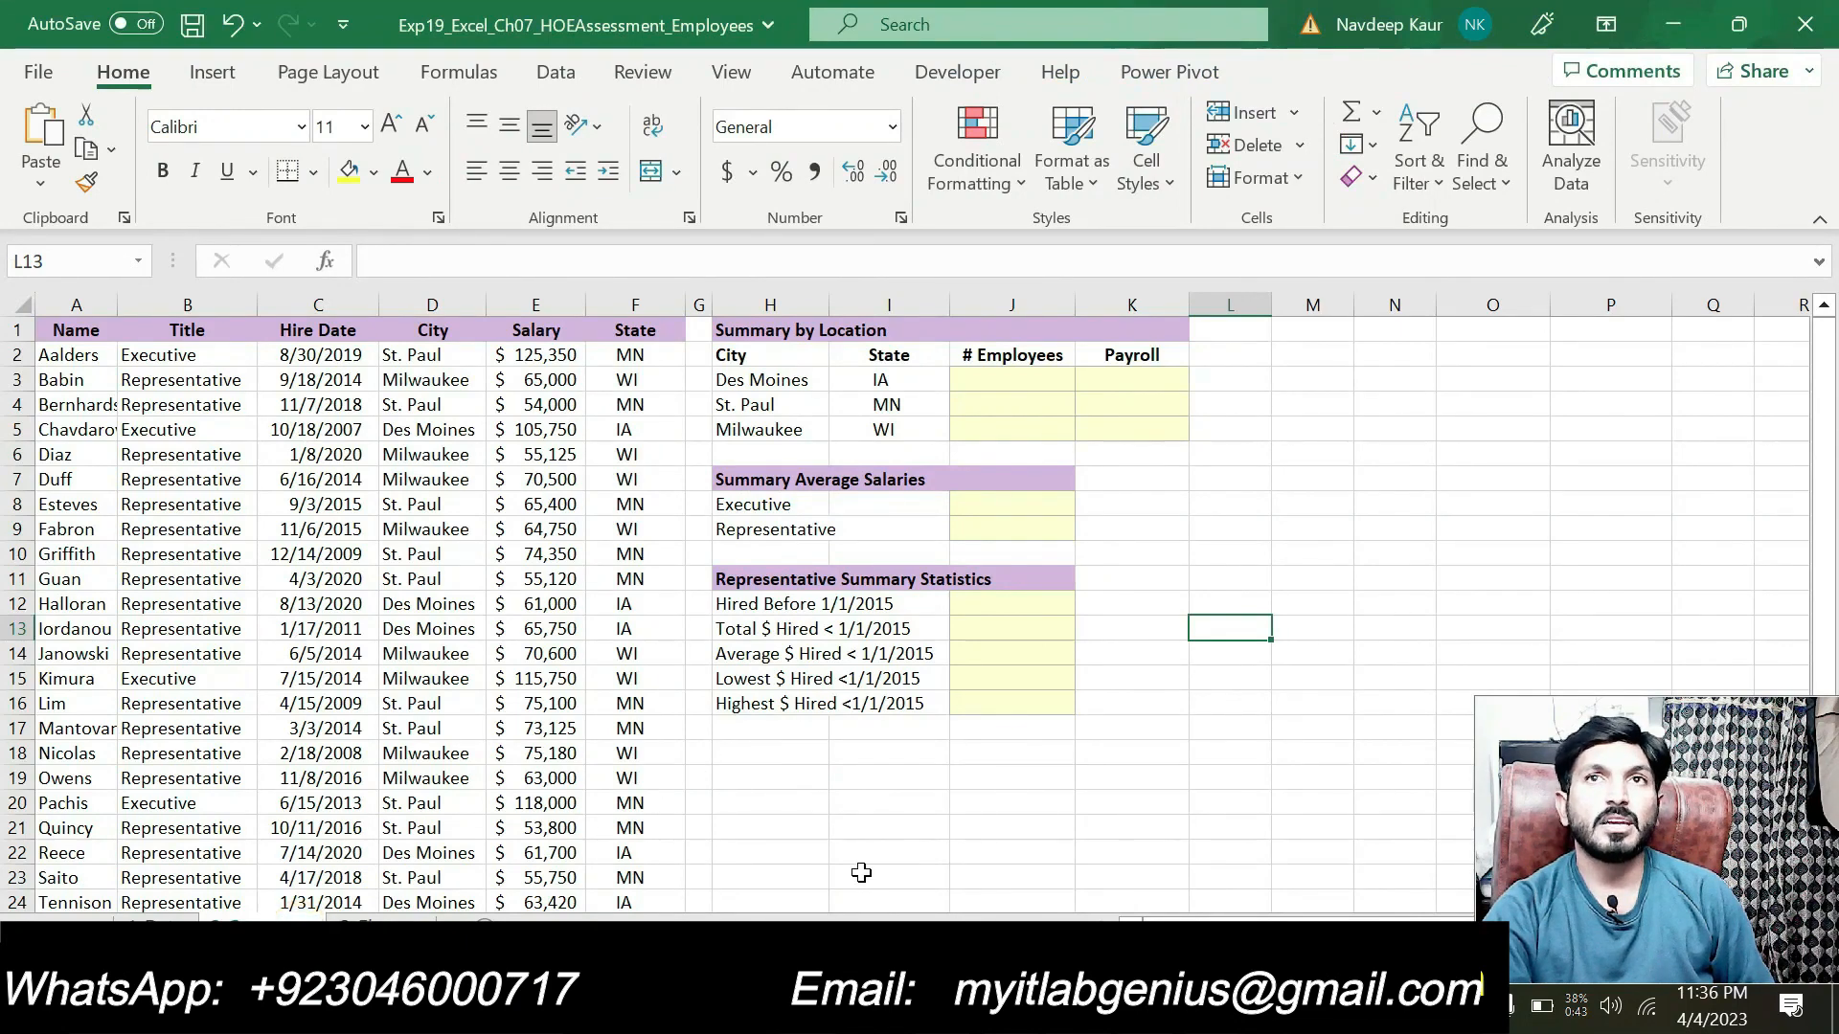
click(996, 375)
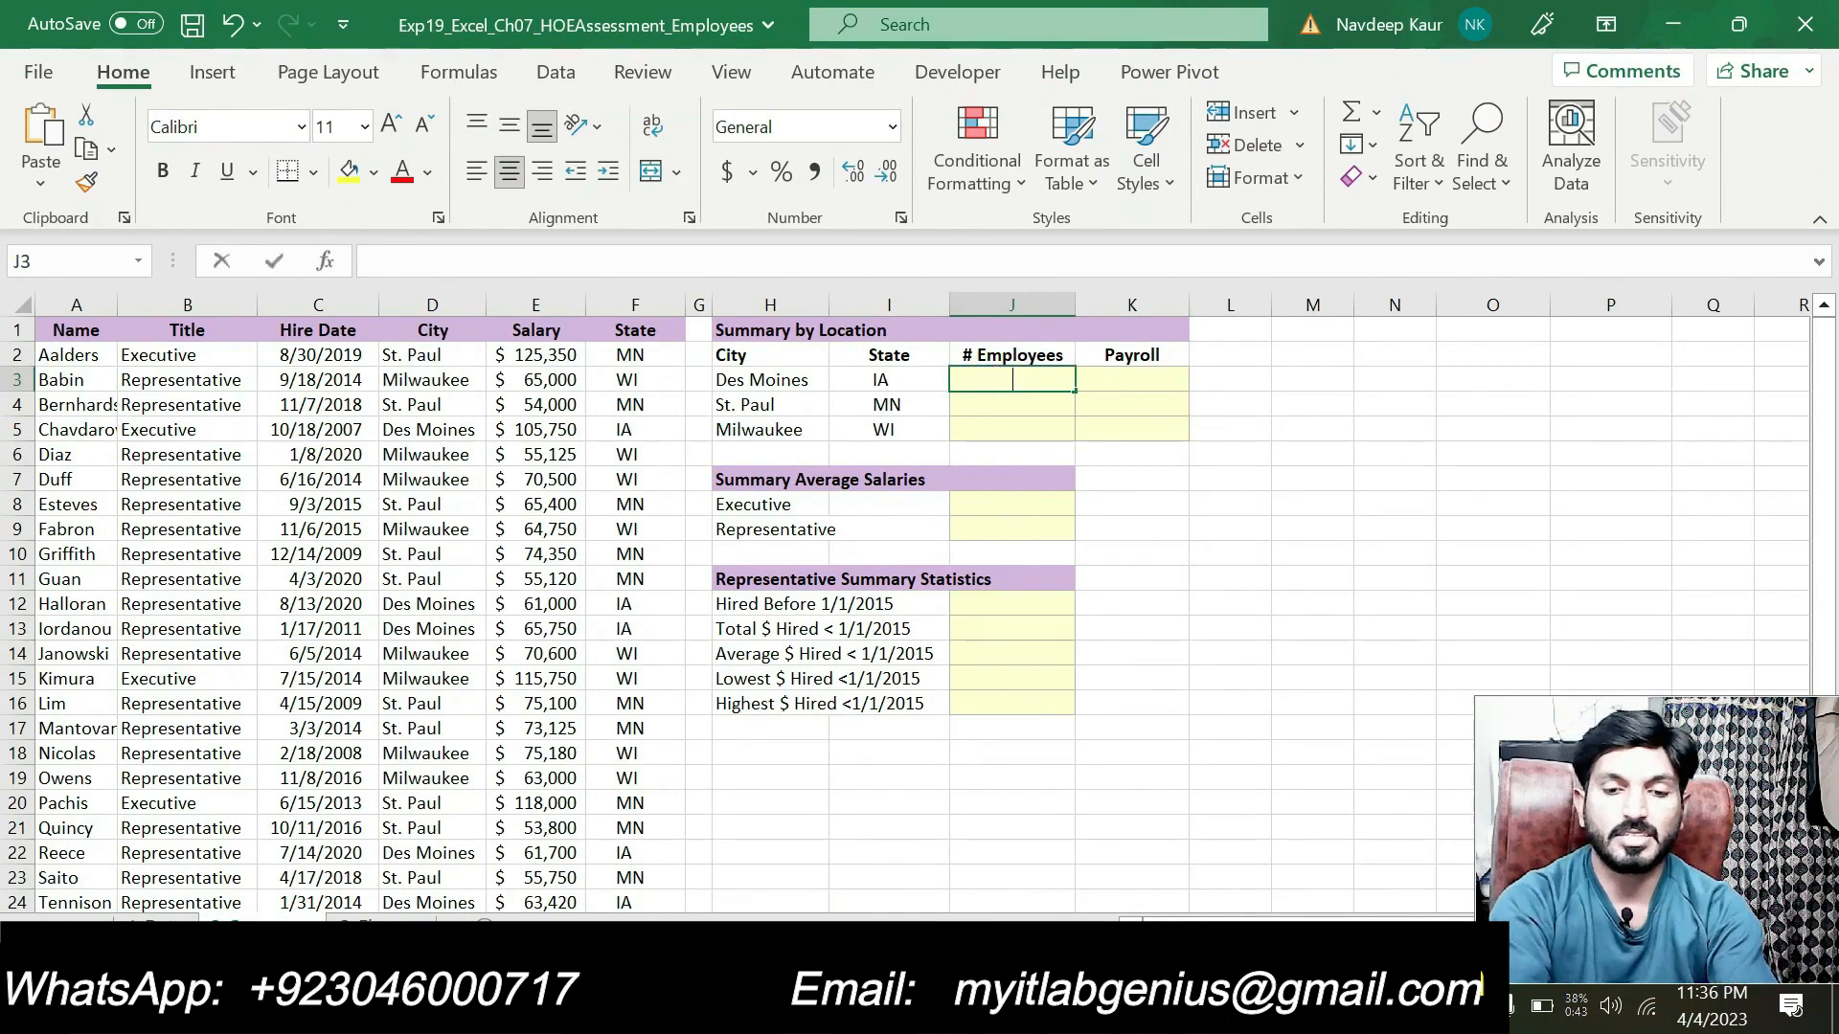
text(=COUN)
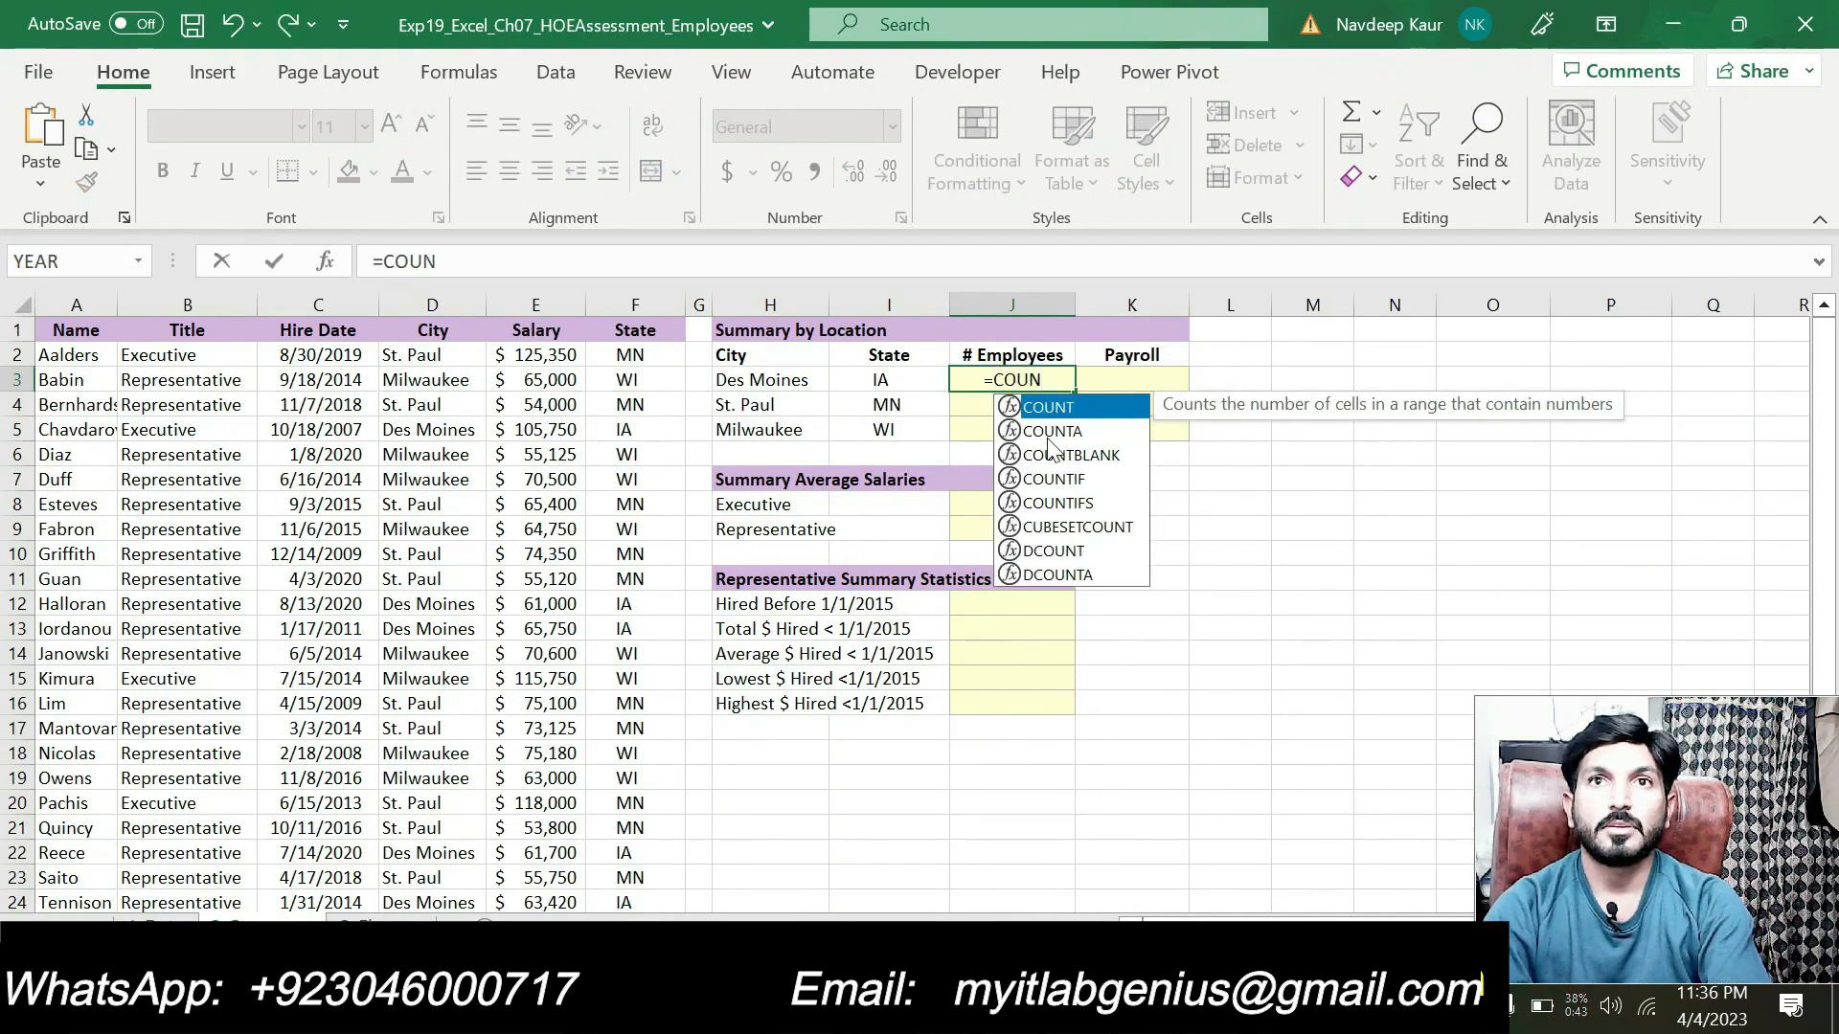
double_click(1053, 479)
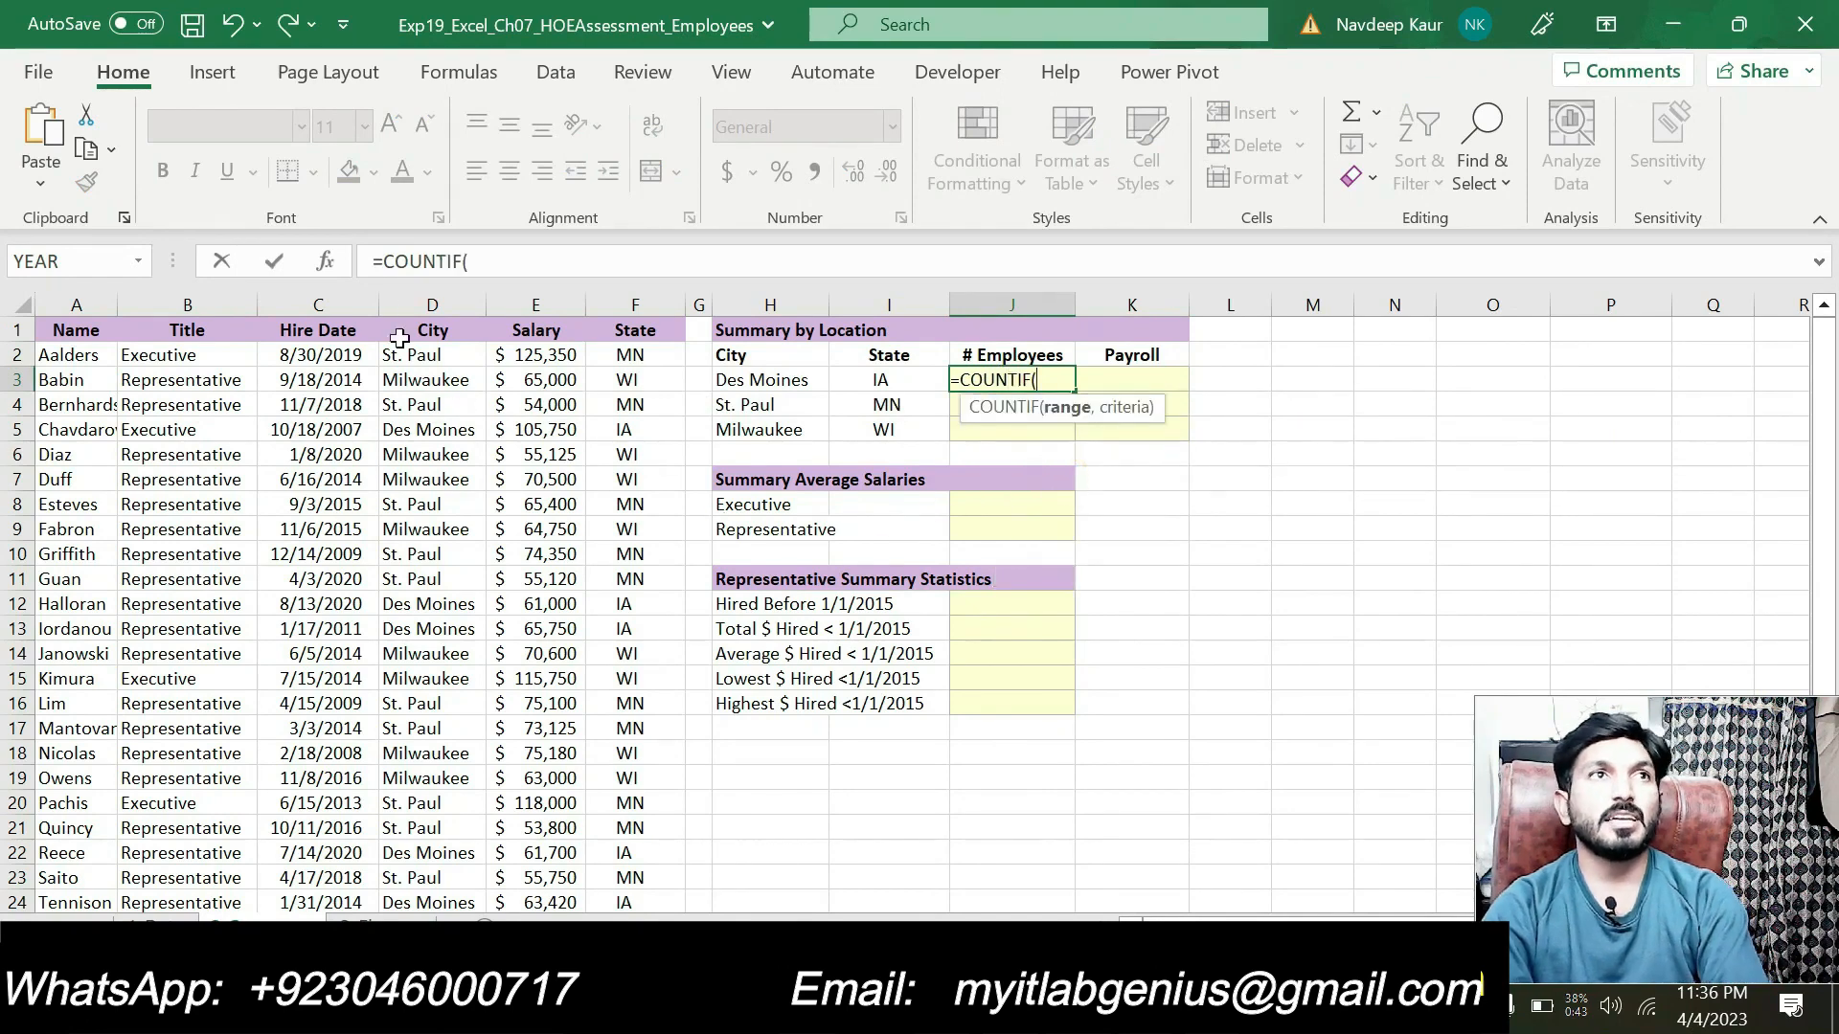
click(336, 267)
drag(937, 456, 994, 393)
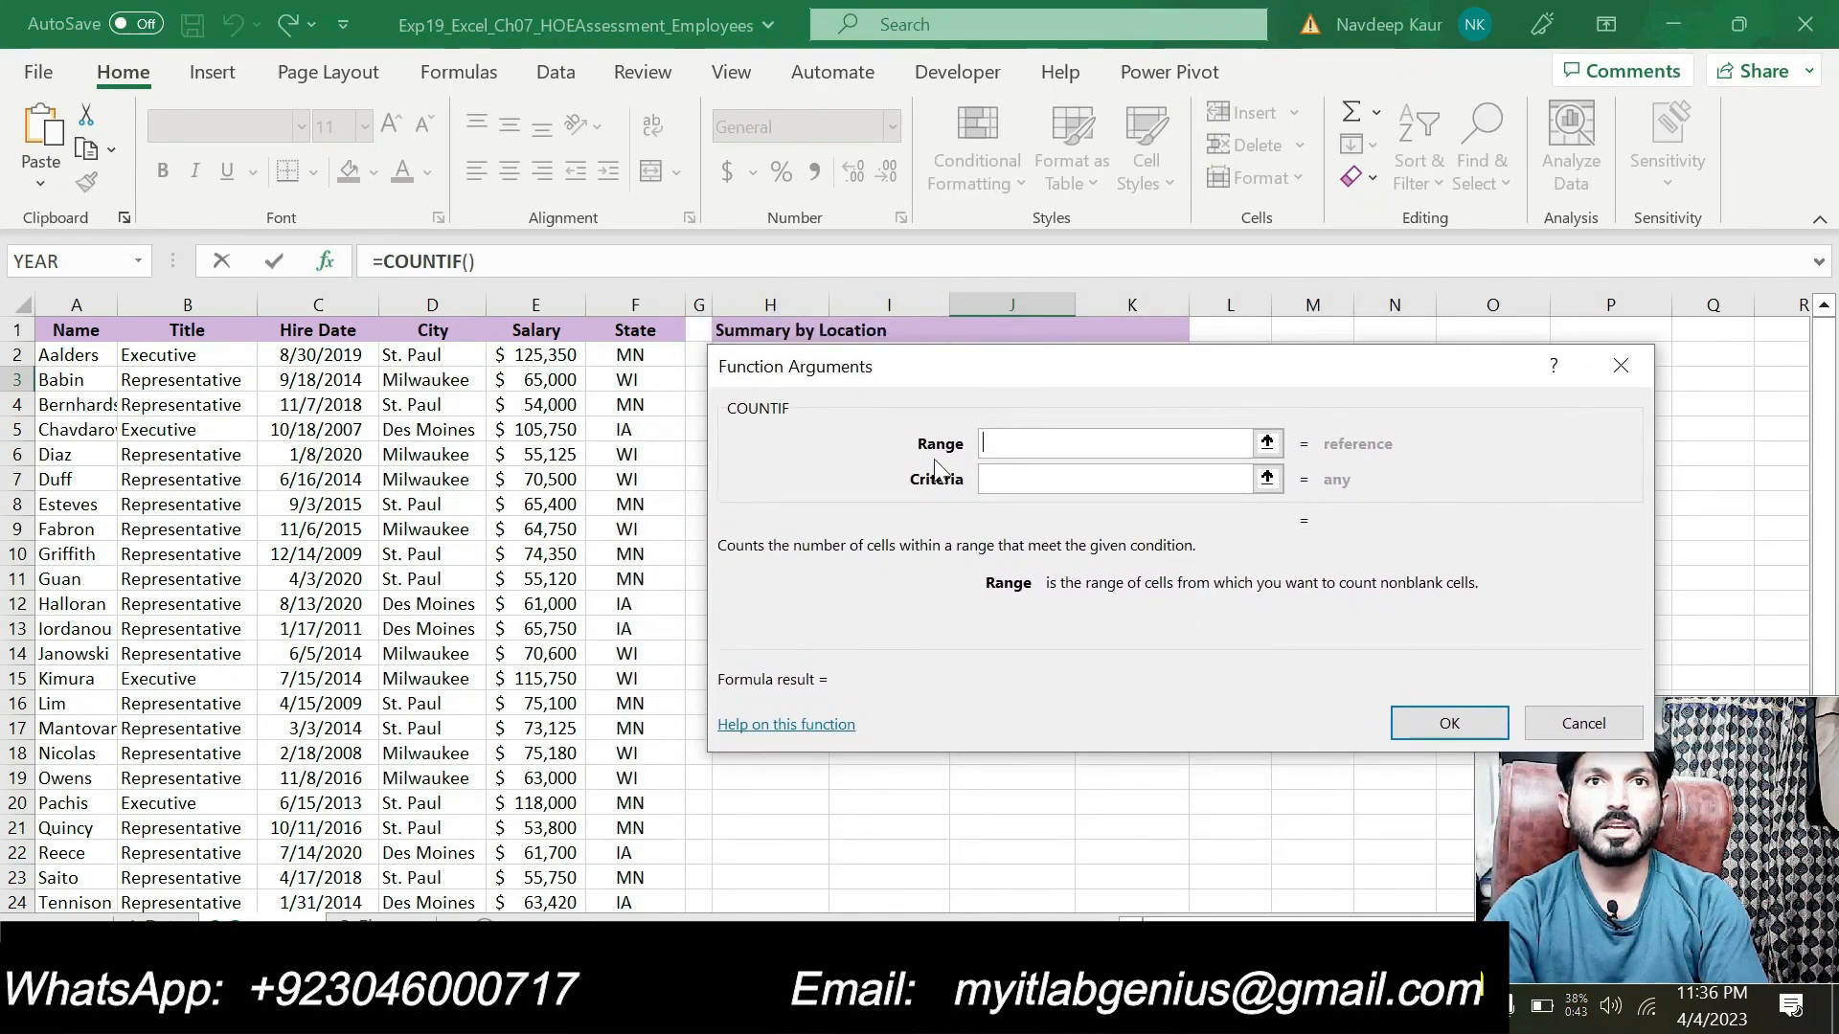
Set the COUNTIF range to the state abbreviations with fixed references, $F$2:$F$26.
drag(629, 354, 636, 827)
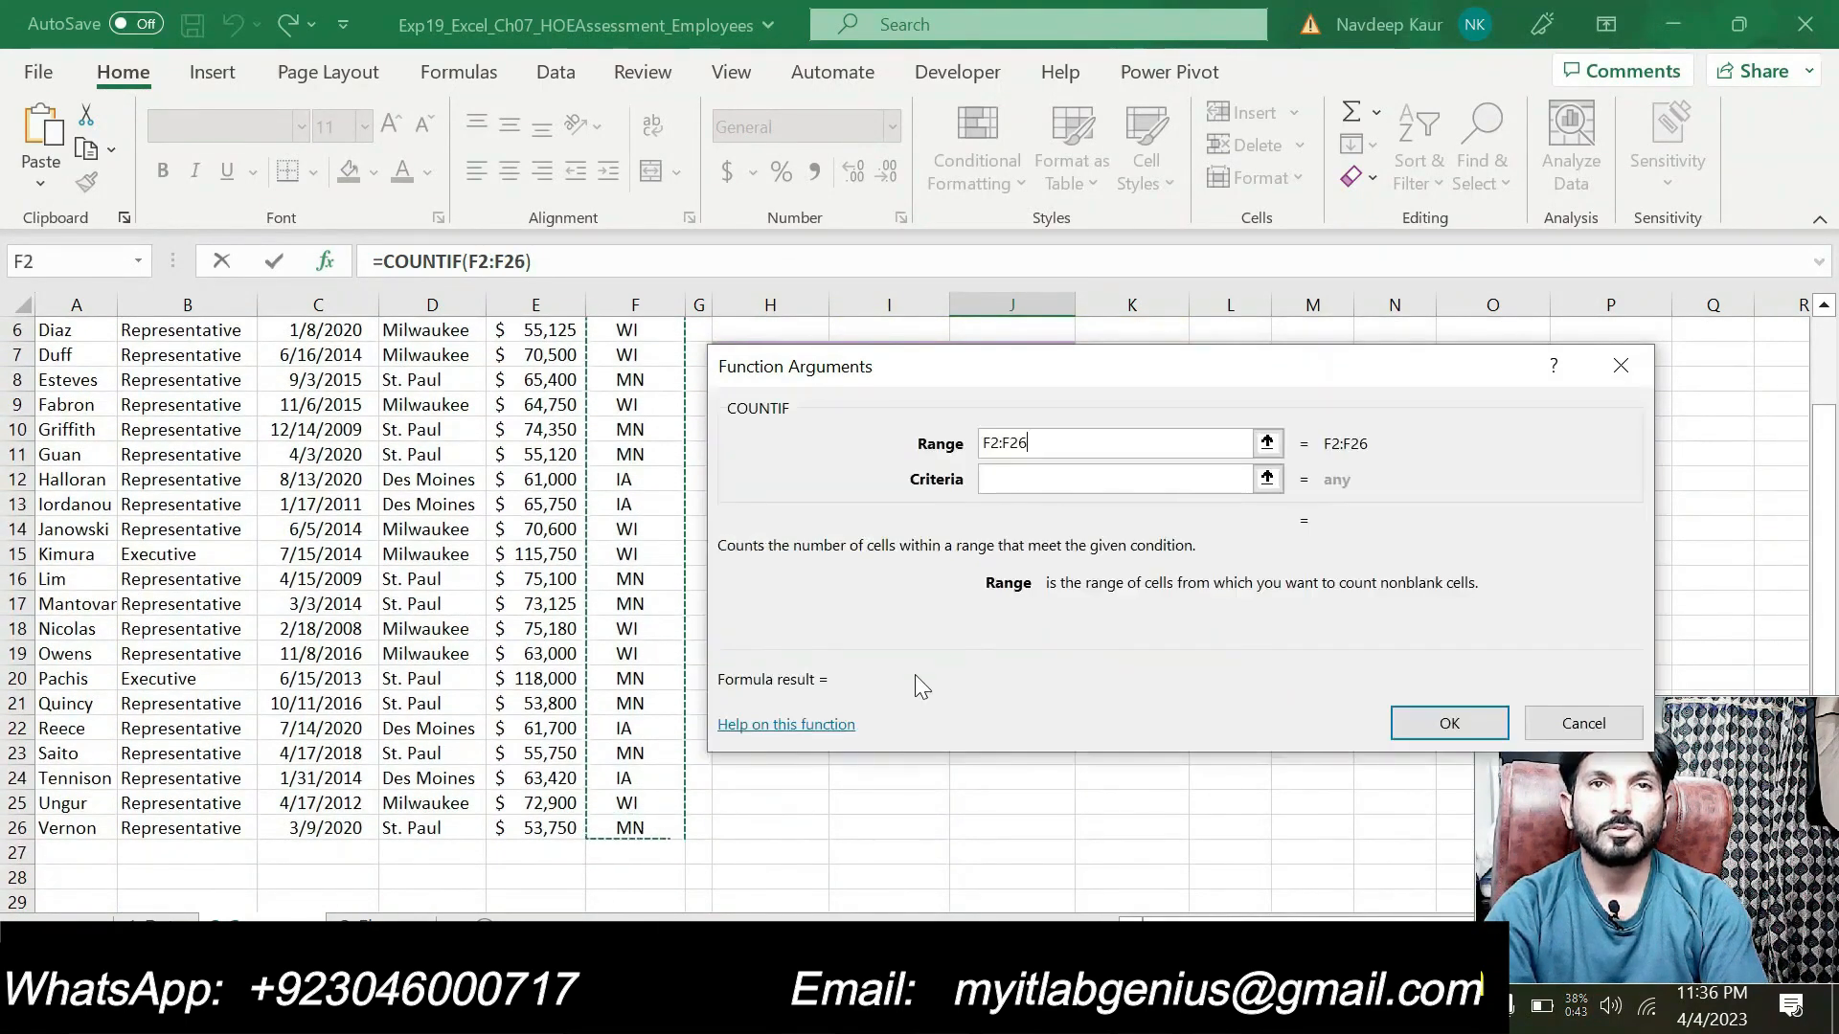
click(984, 442)
text($)
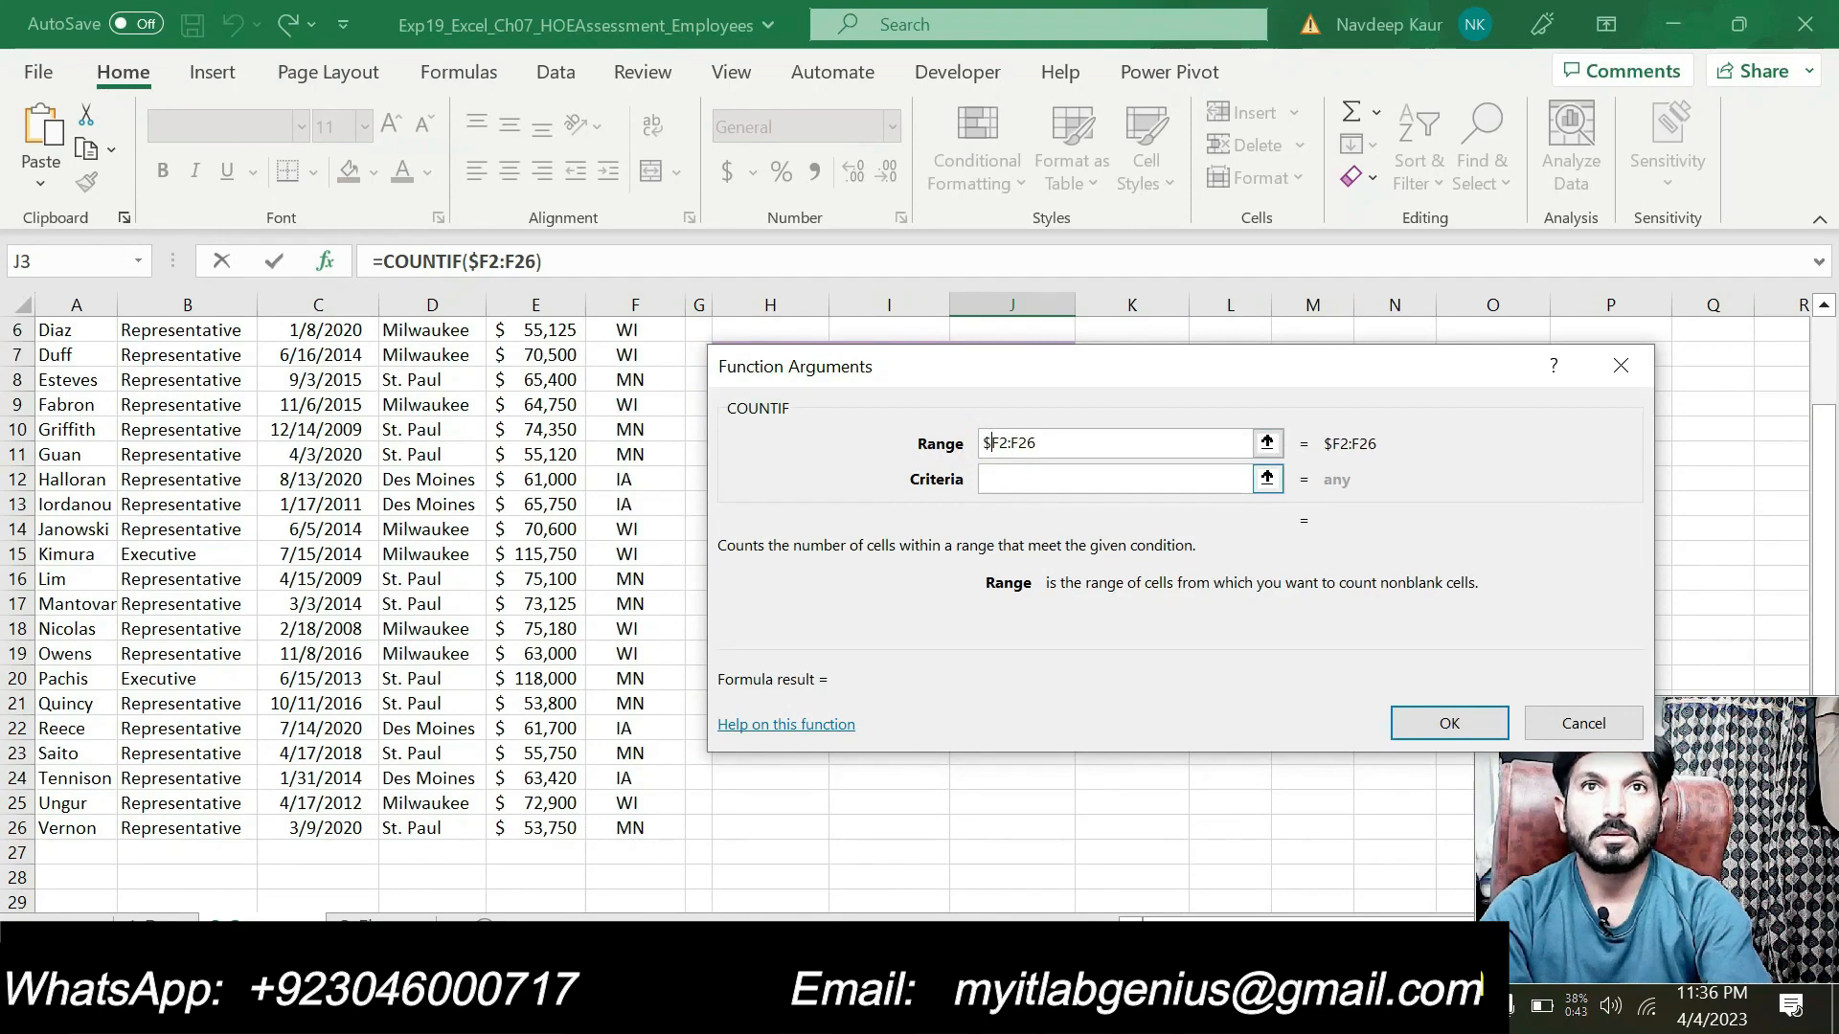
key(Right)
text($)
click(1019, 442)
text($)
click(1034, 442)
text($)
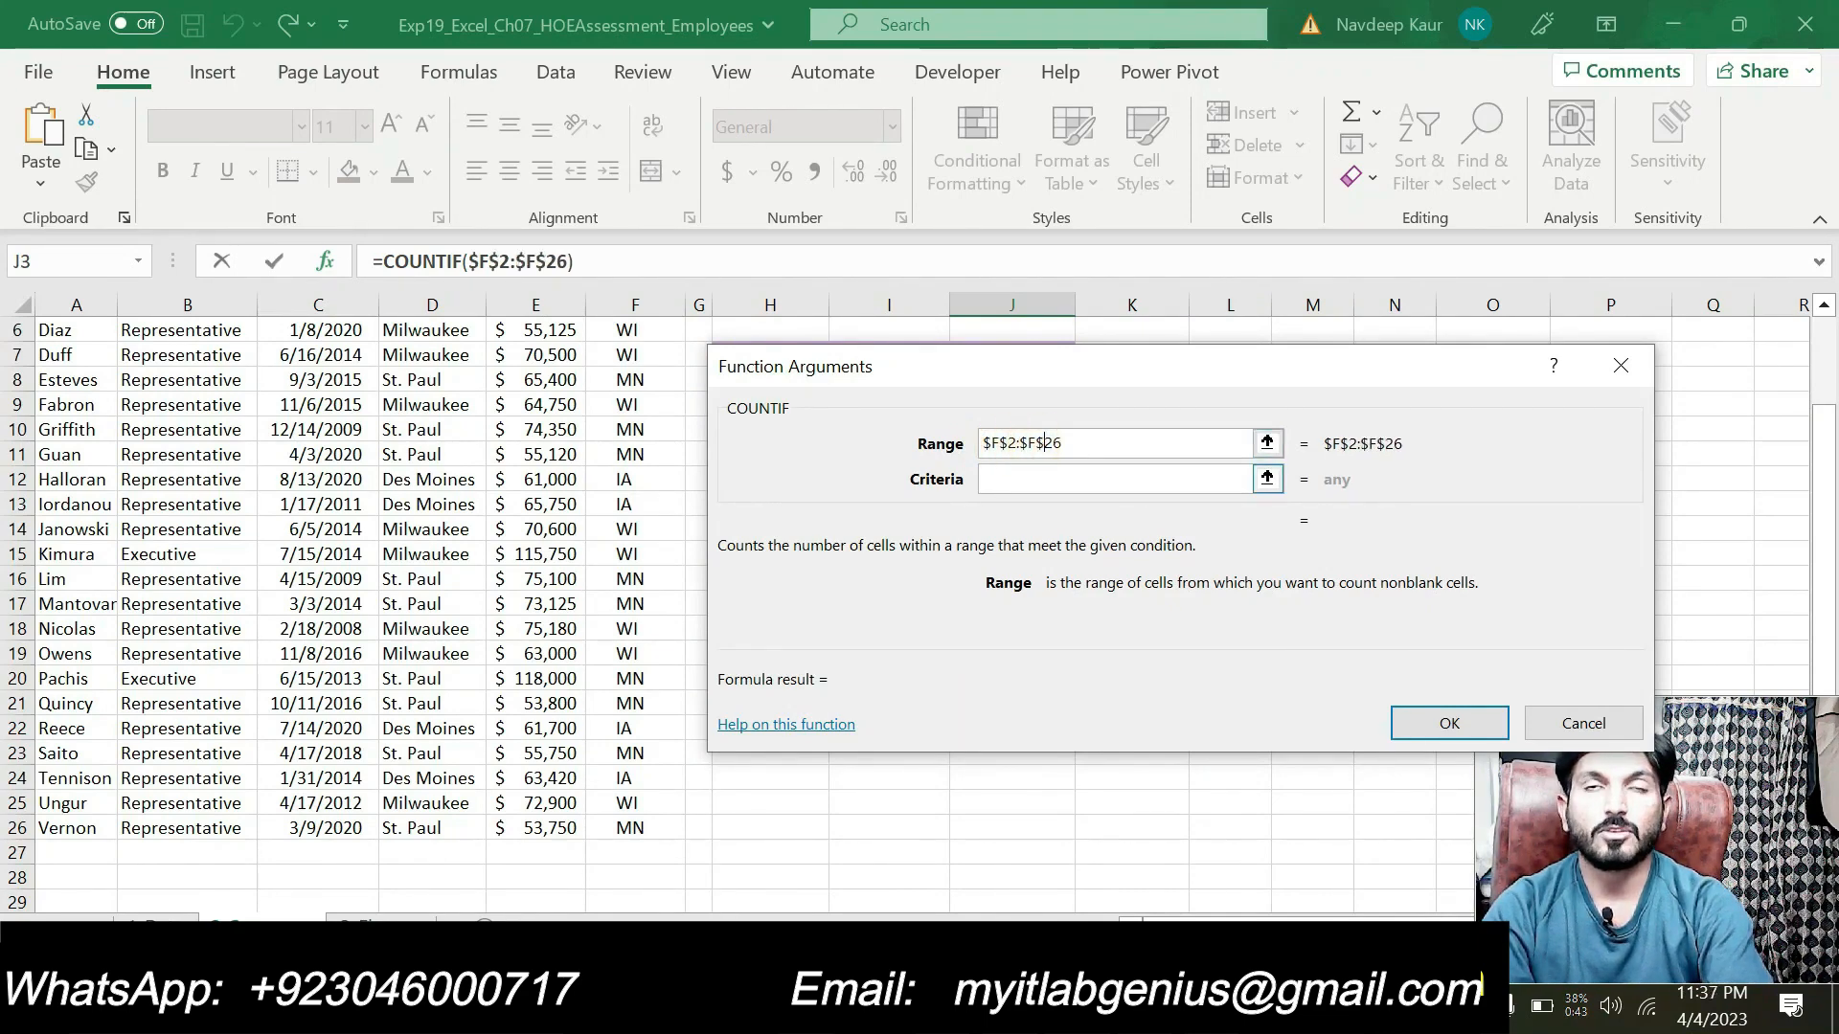
key(BackSpace)
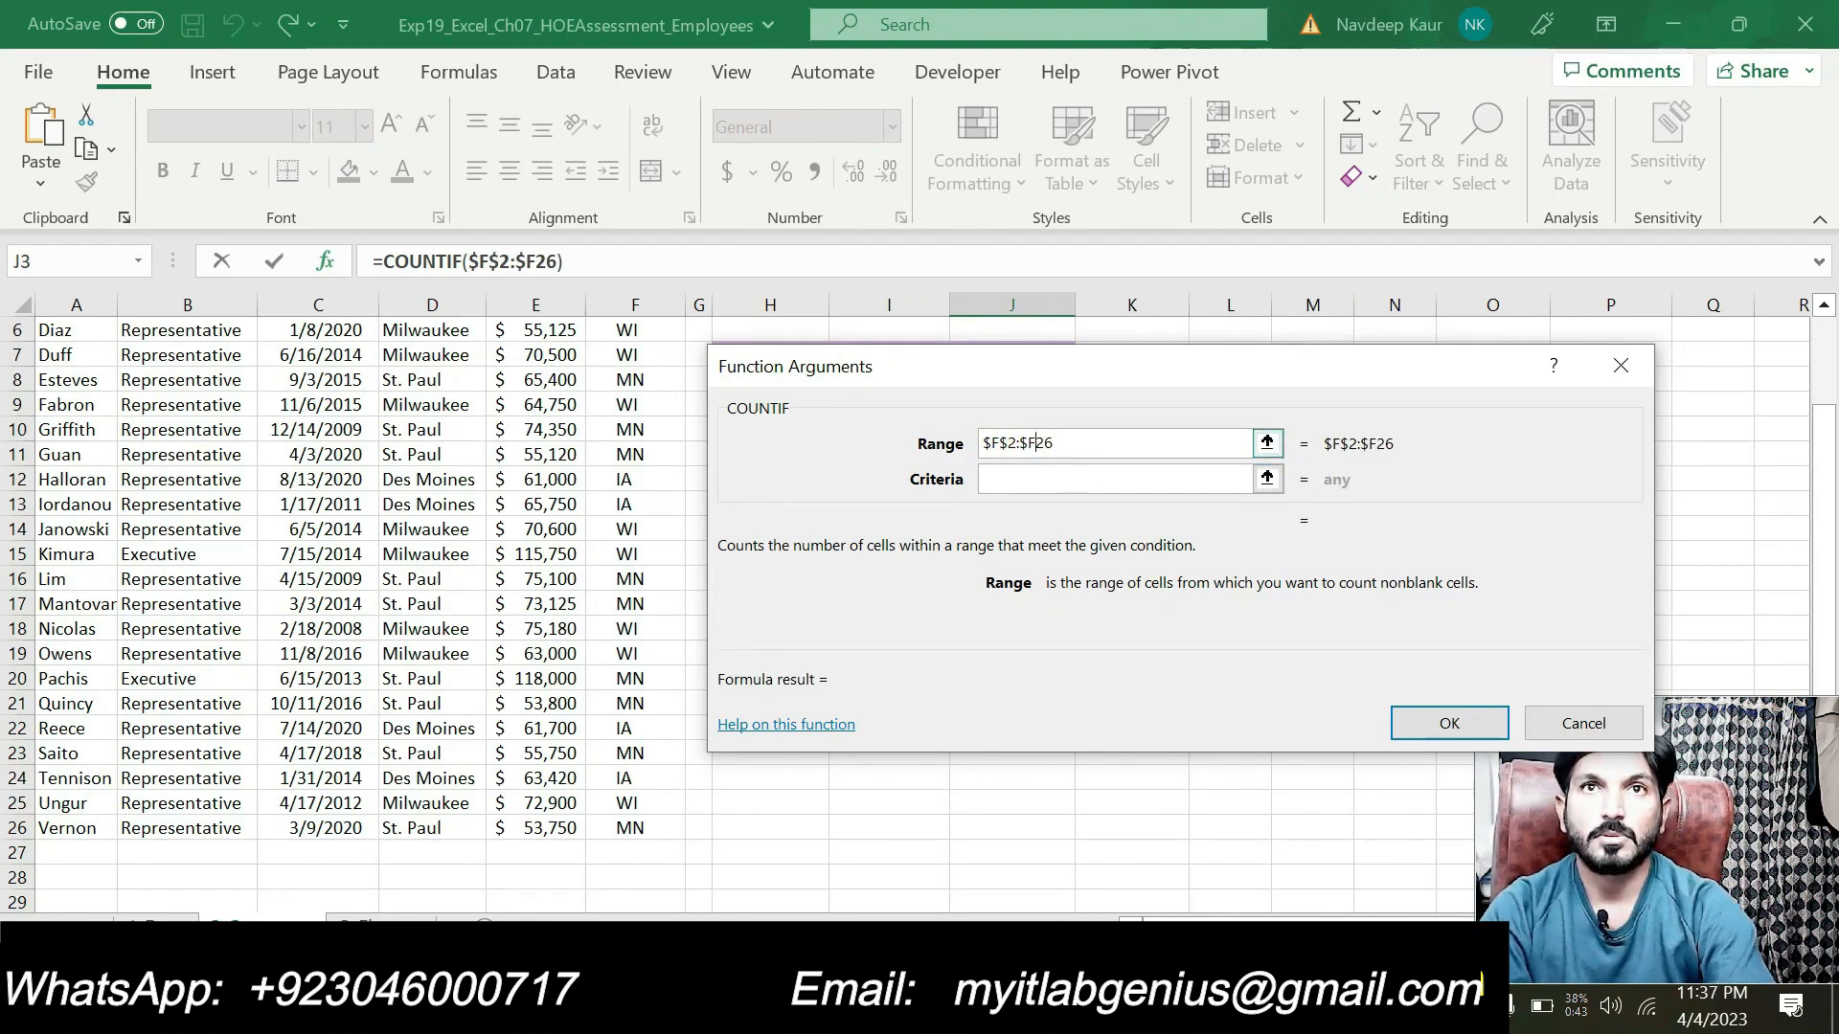
click(1041, 445)
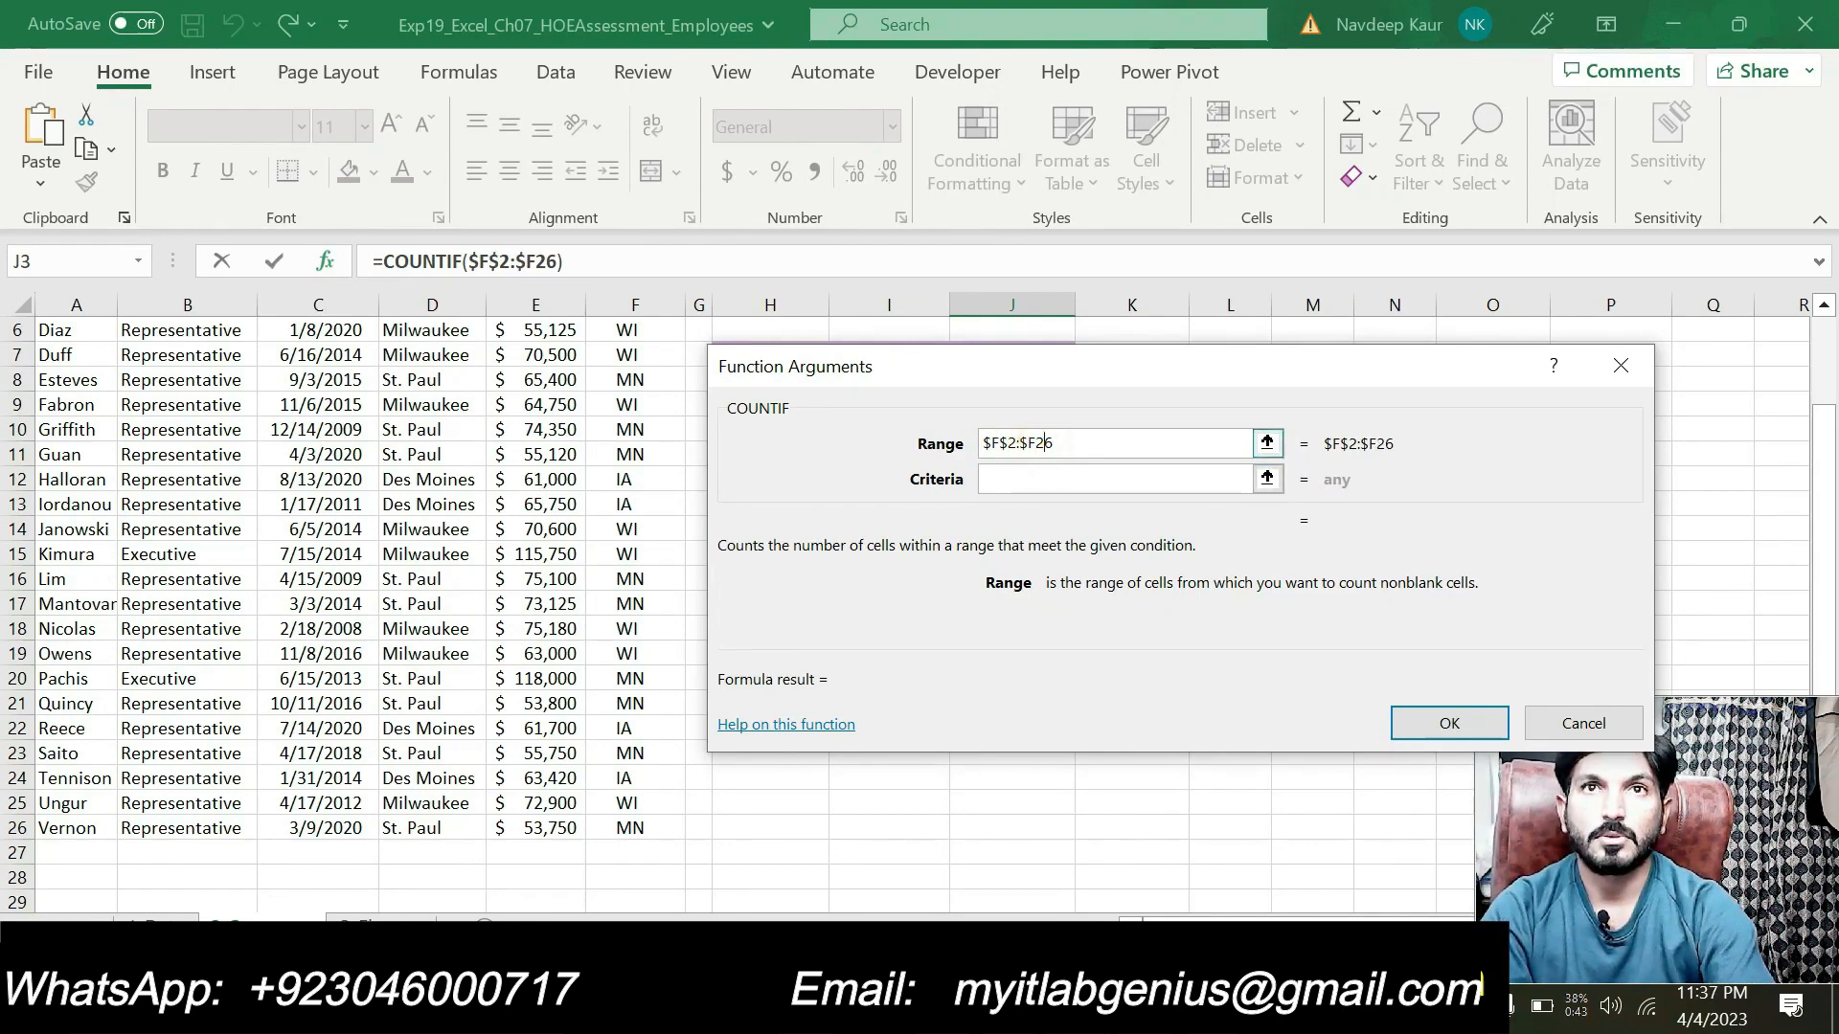
click(1042, 443)
text($)
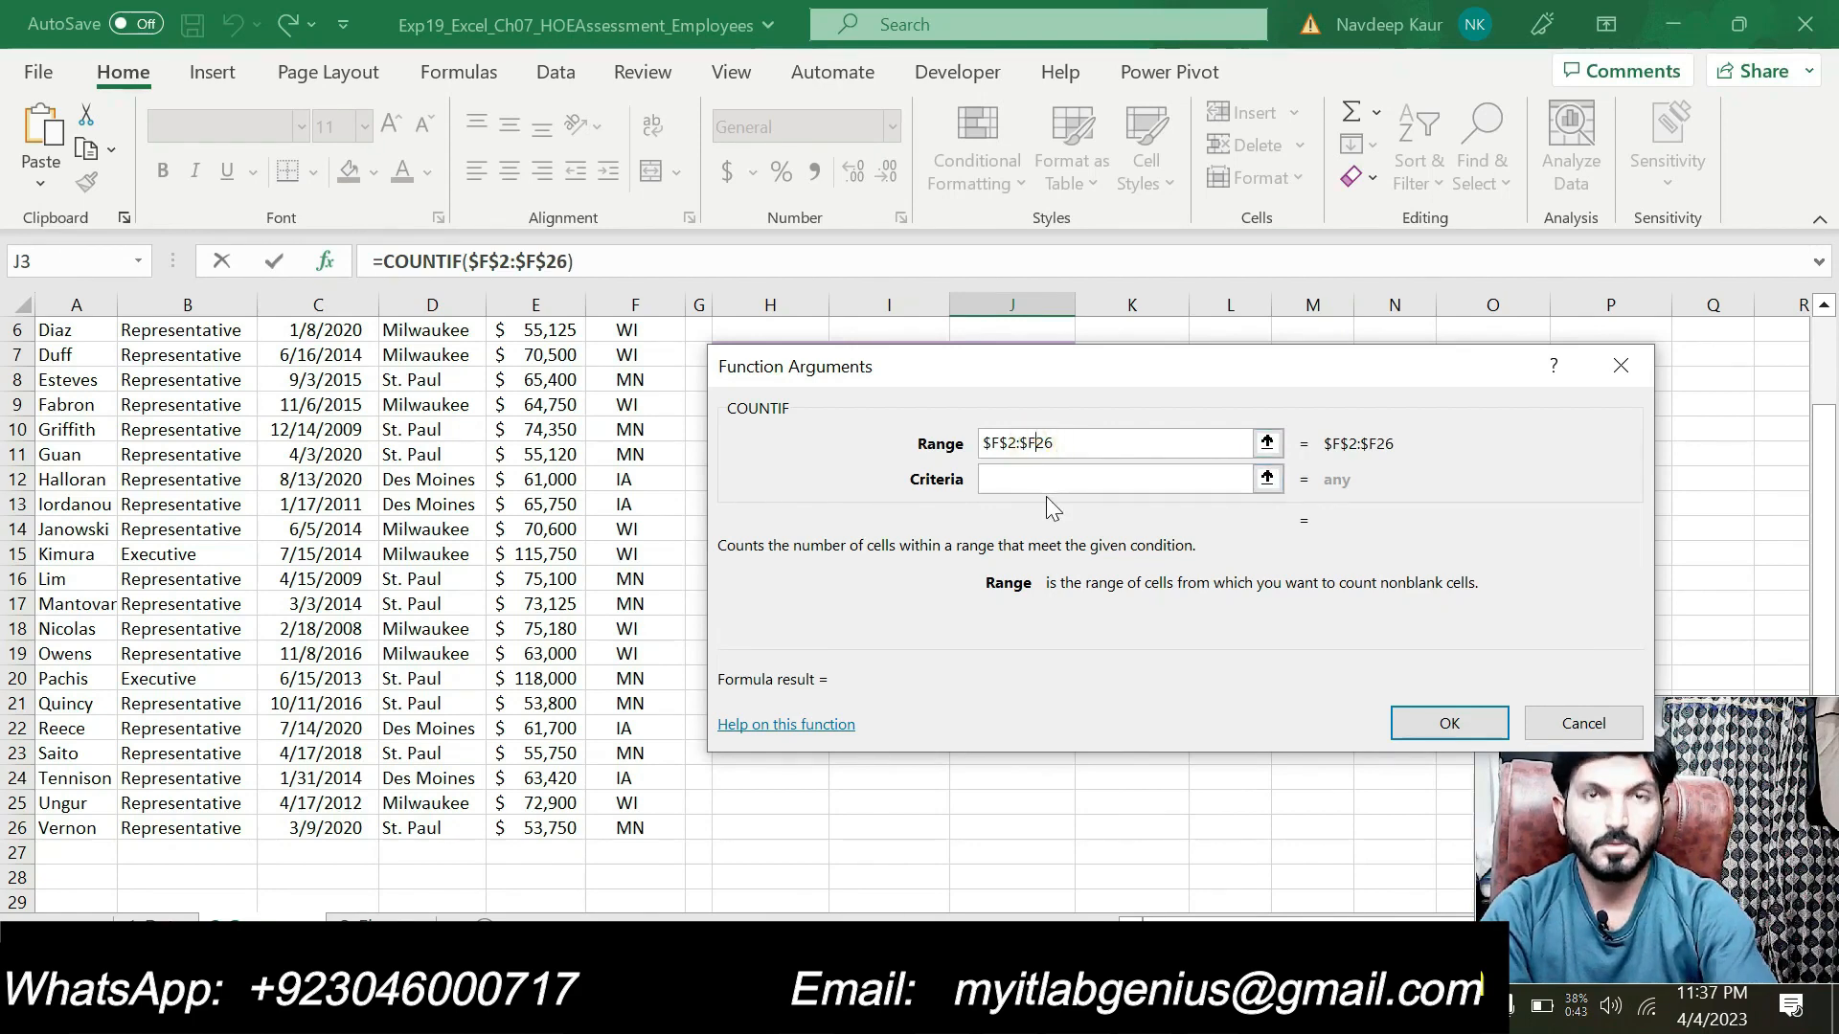
Set the COUNTIF criteria to I3 and copy the completed function from J3 to J4:J5.
click(1037, 484)
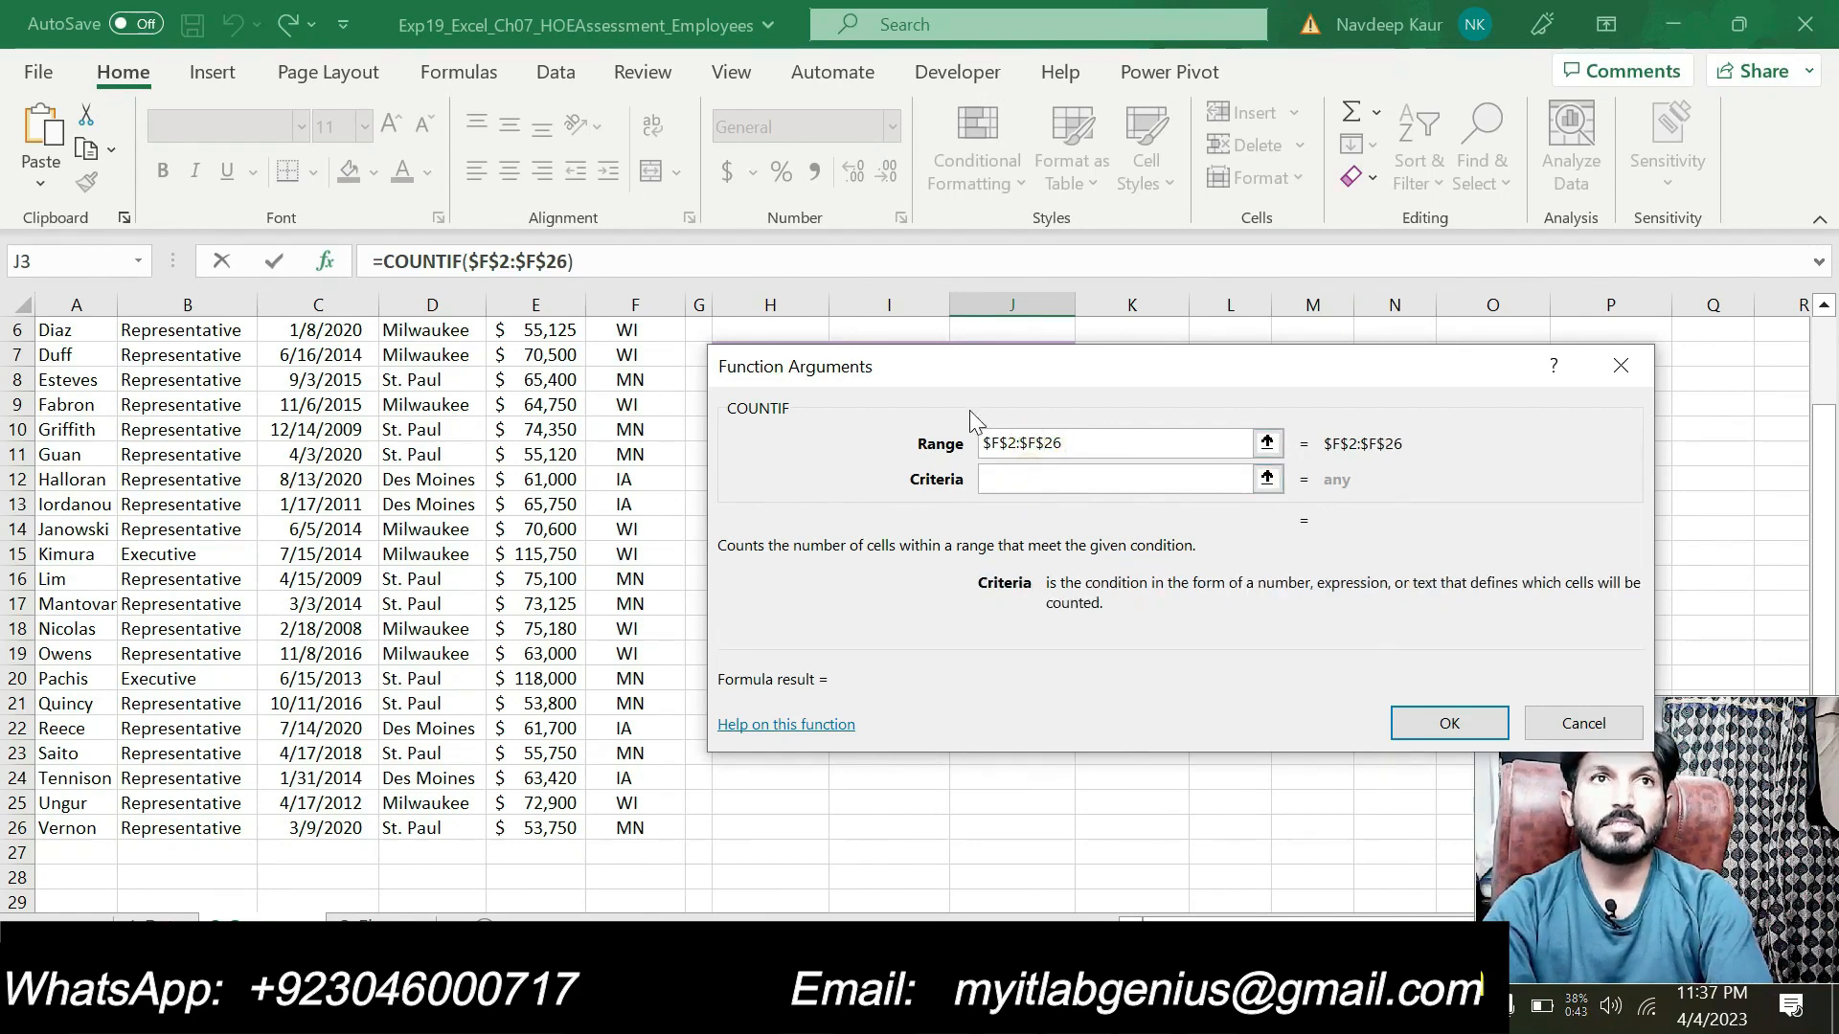
scroll(948, 356, up, 2)
drag(940, 366, 933, 467)
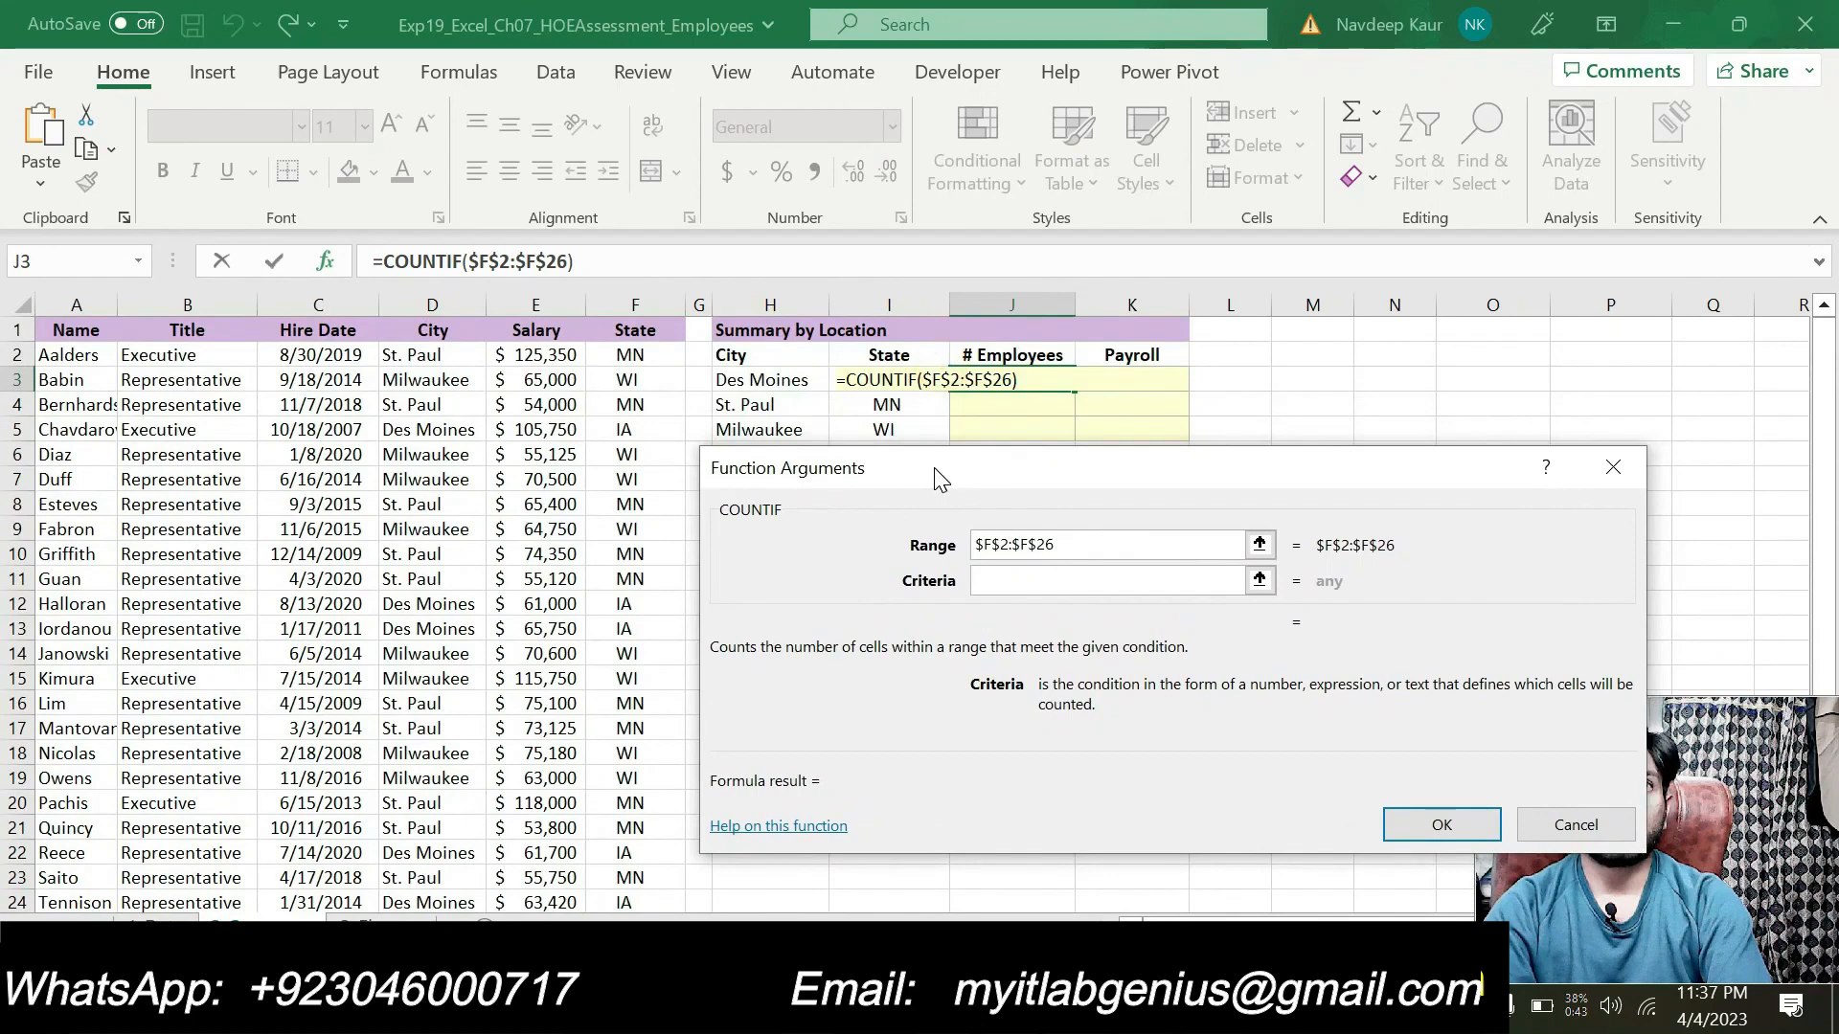
click(904, 380)
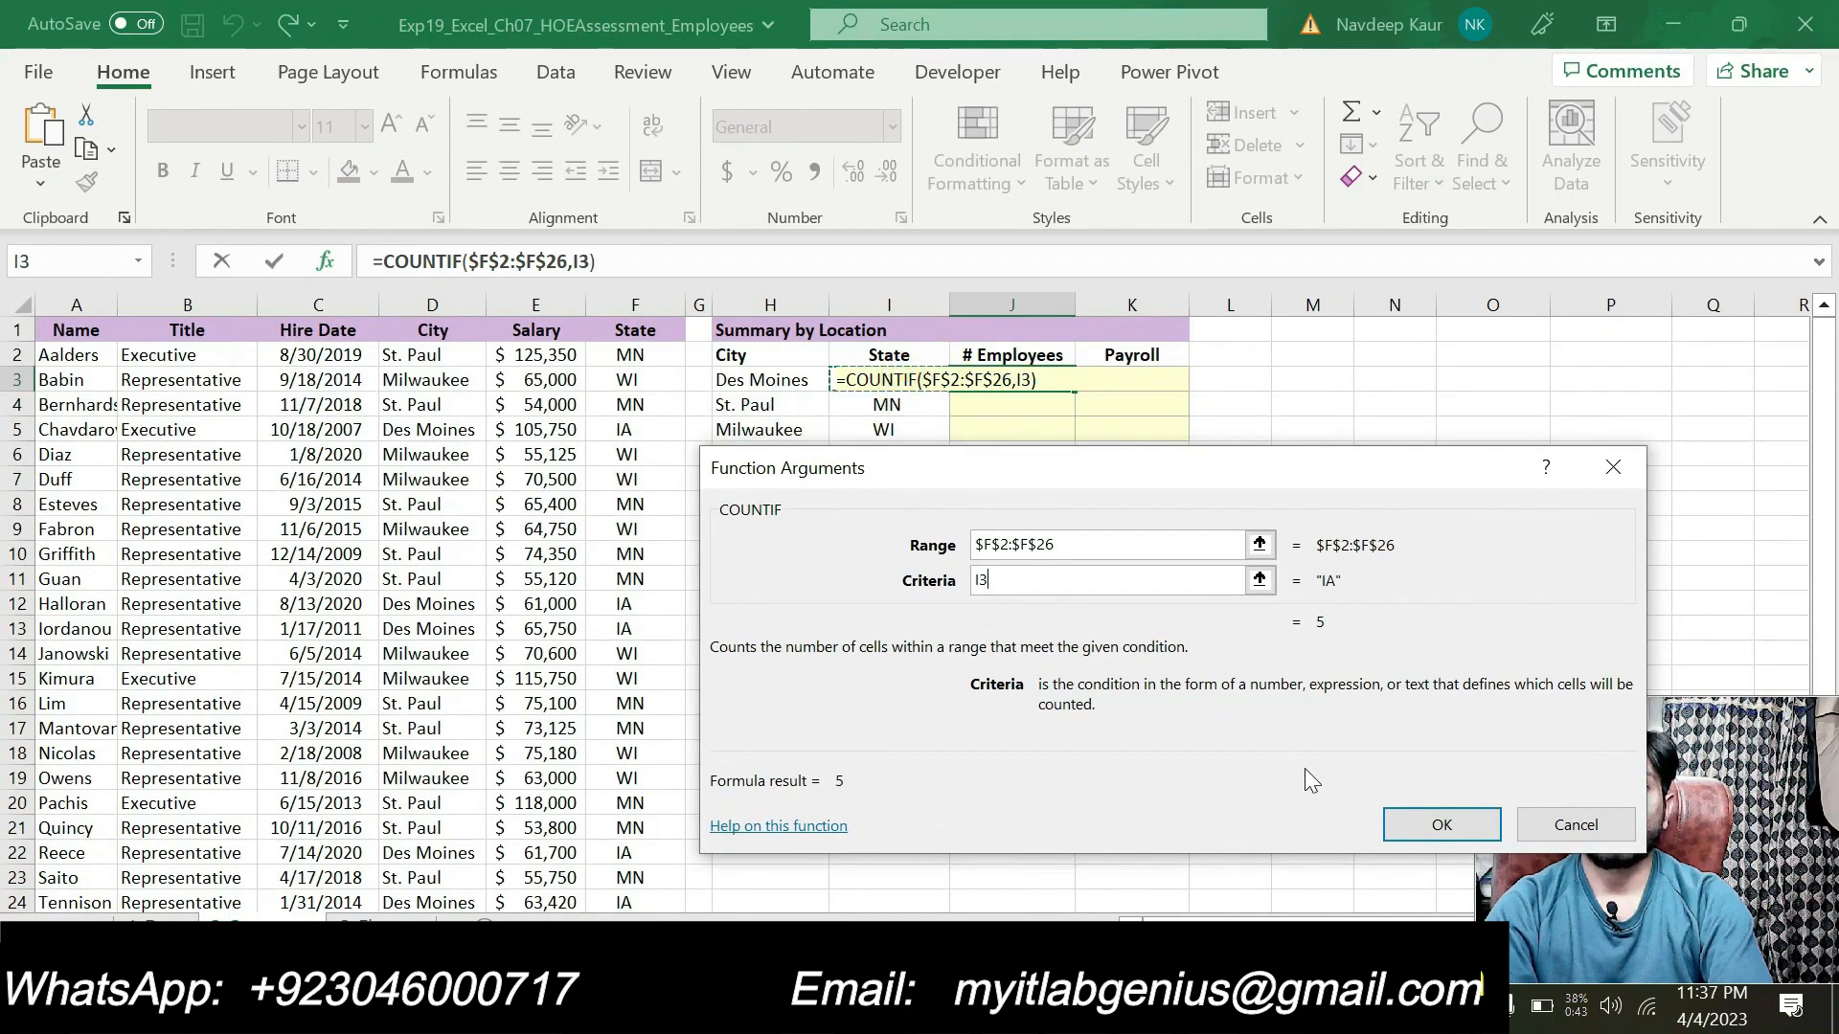
click(1419, 823)
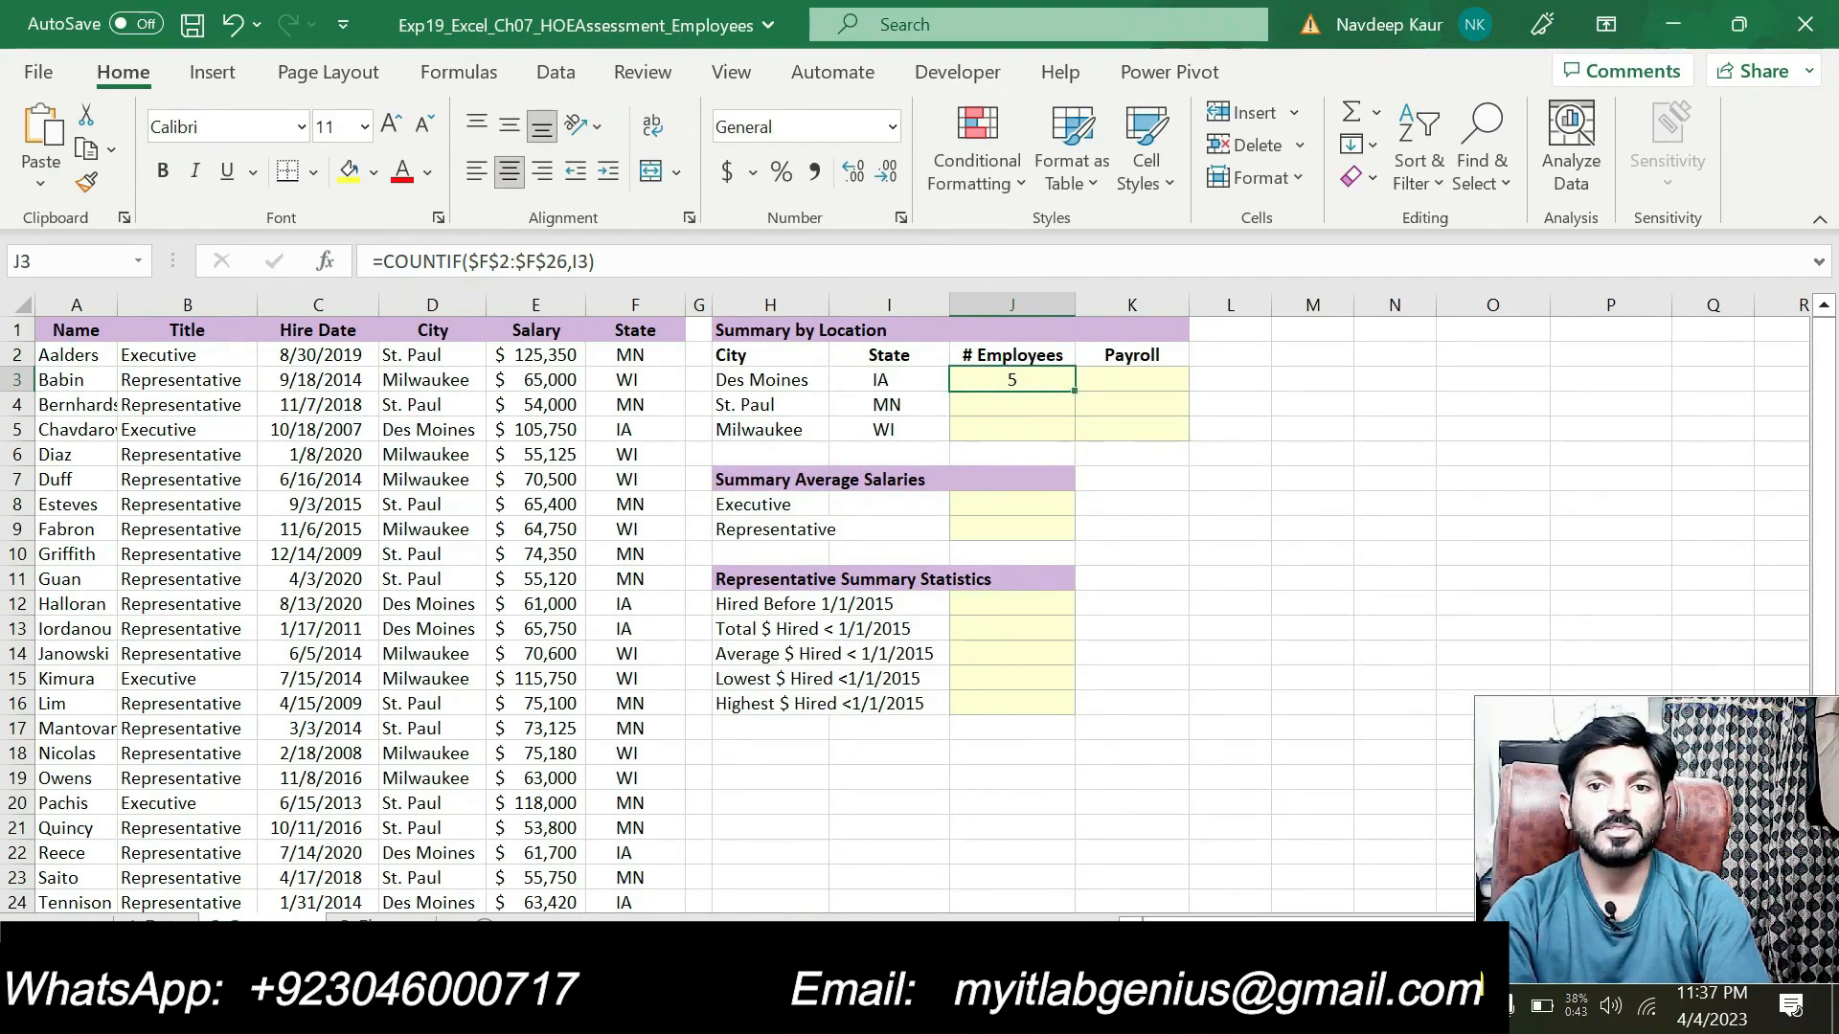
click(1130, 1007)
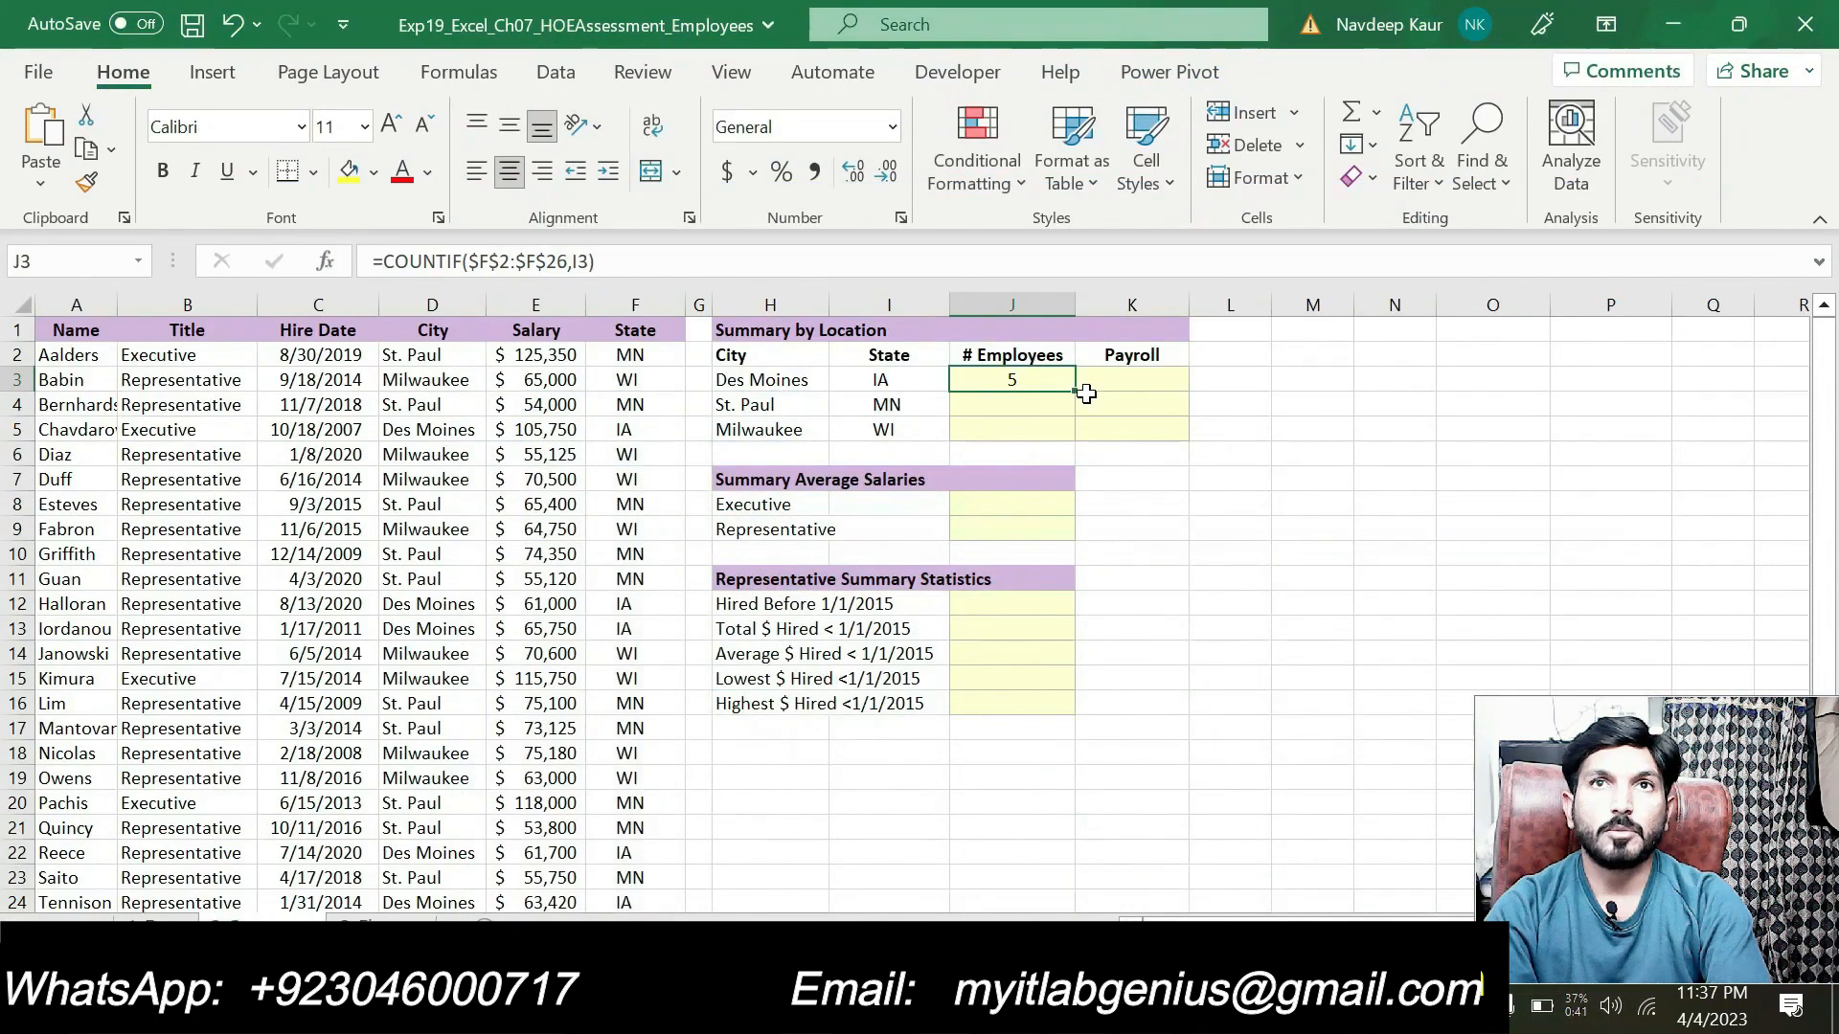
drag(1071, 397, 1073, 441)
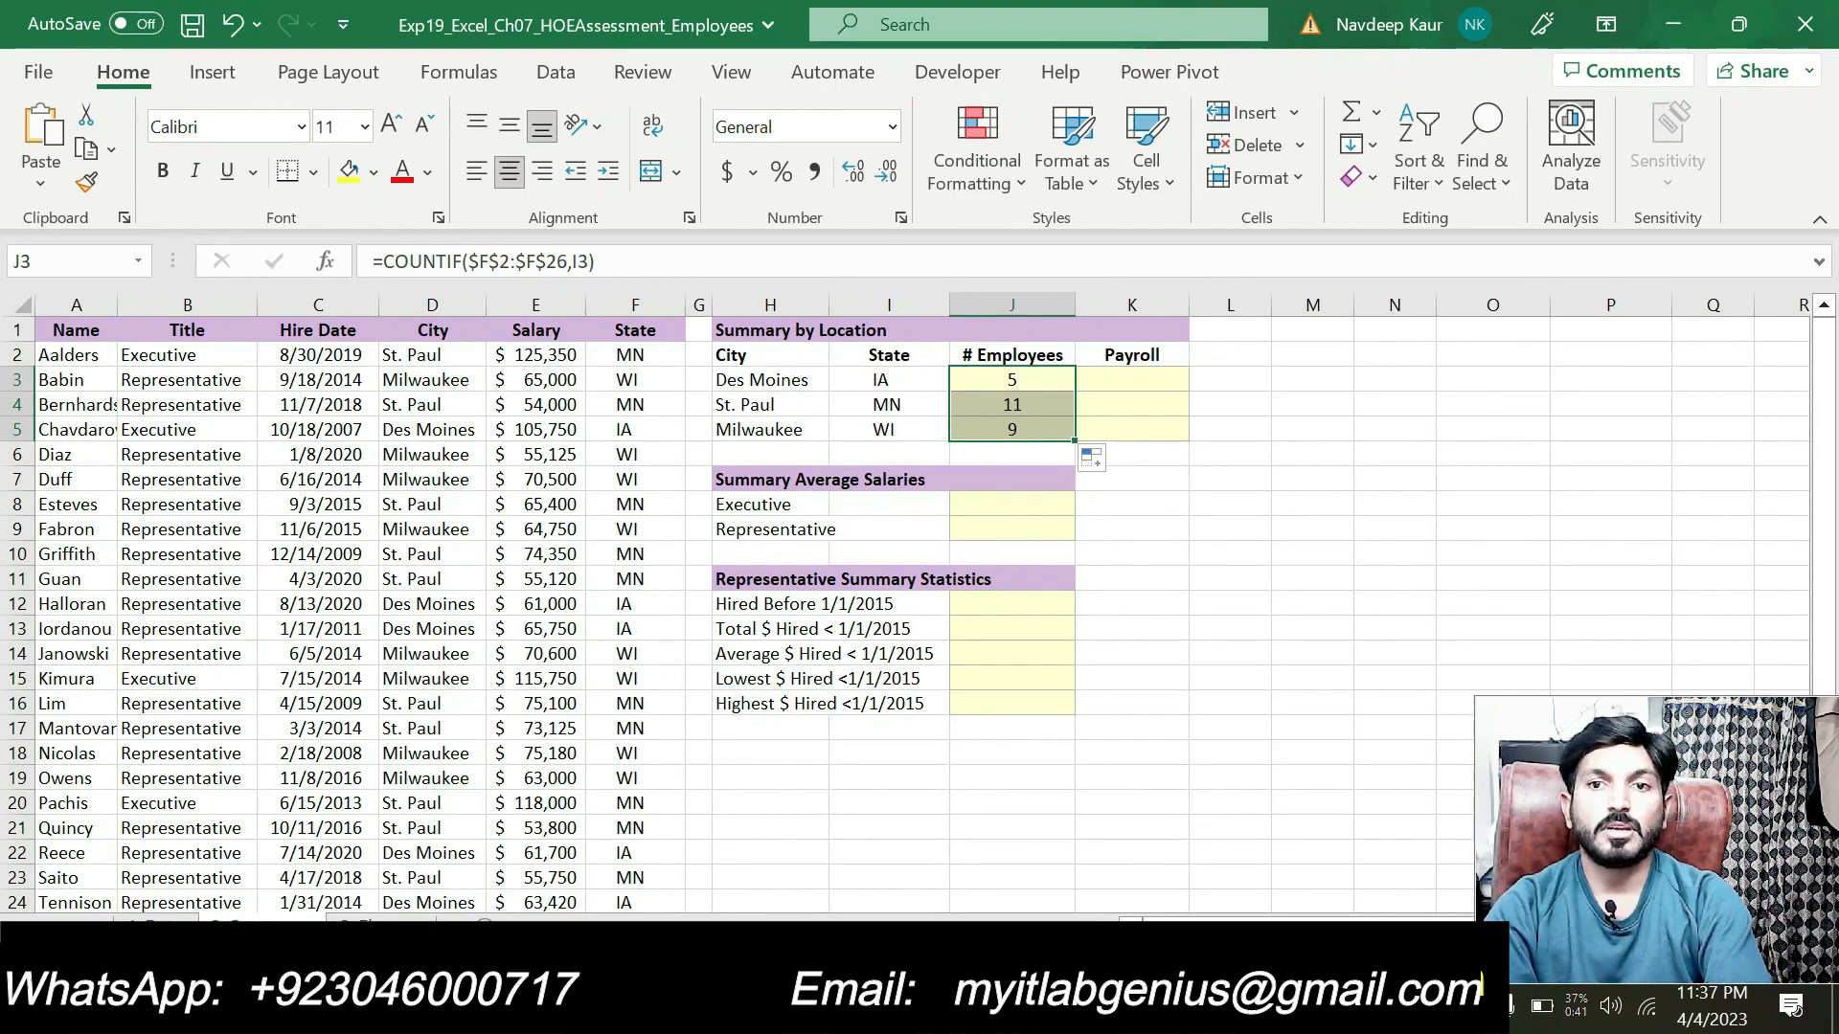
Move the turquoise highlight in Word from instruction 9 to the SUMIF paragraph of instruction 10 and return to the Excel workbook.
key(alt+Tab)
drag(862, 692, 663, 594)
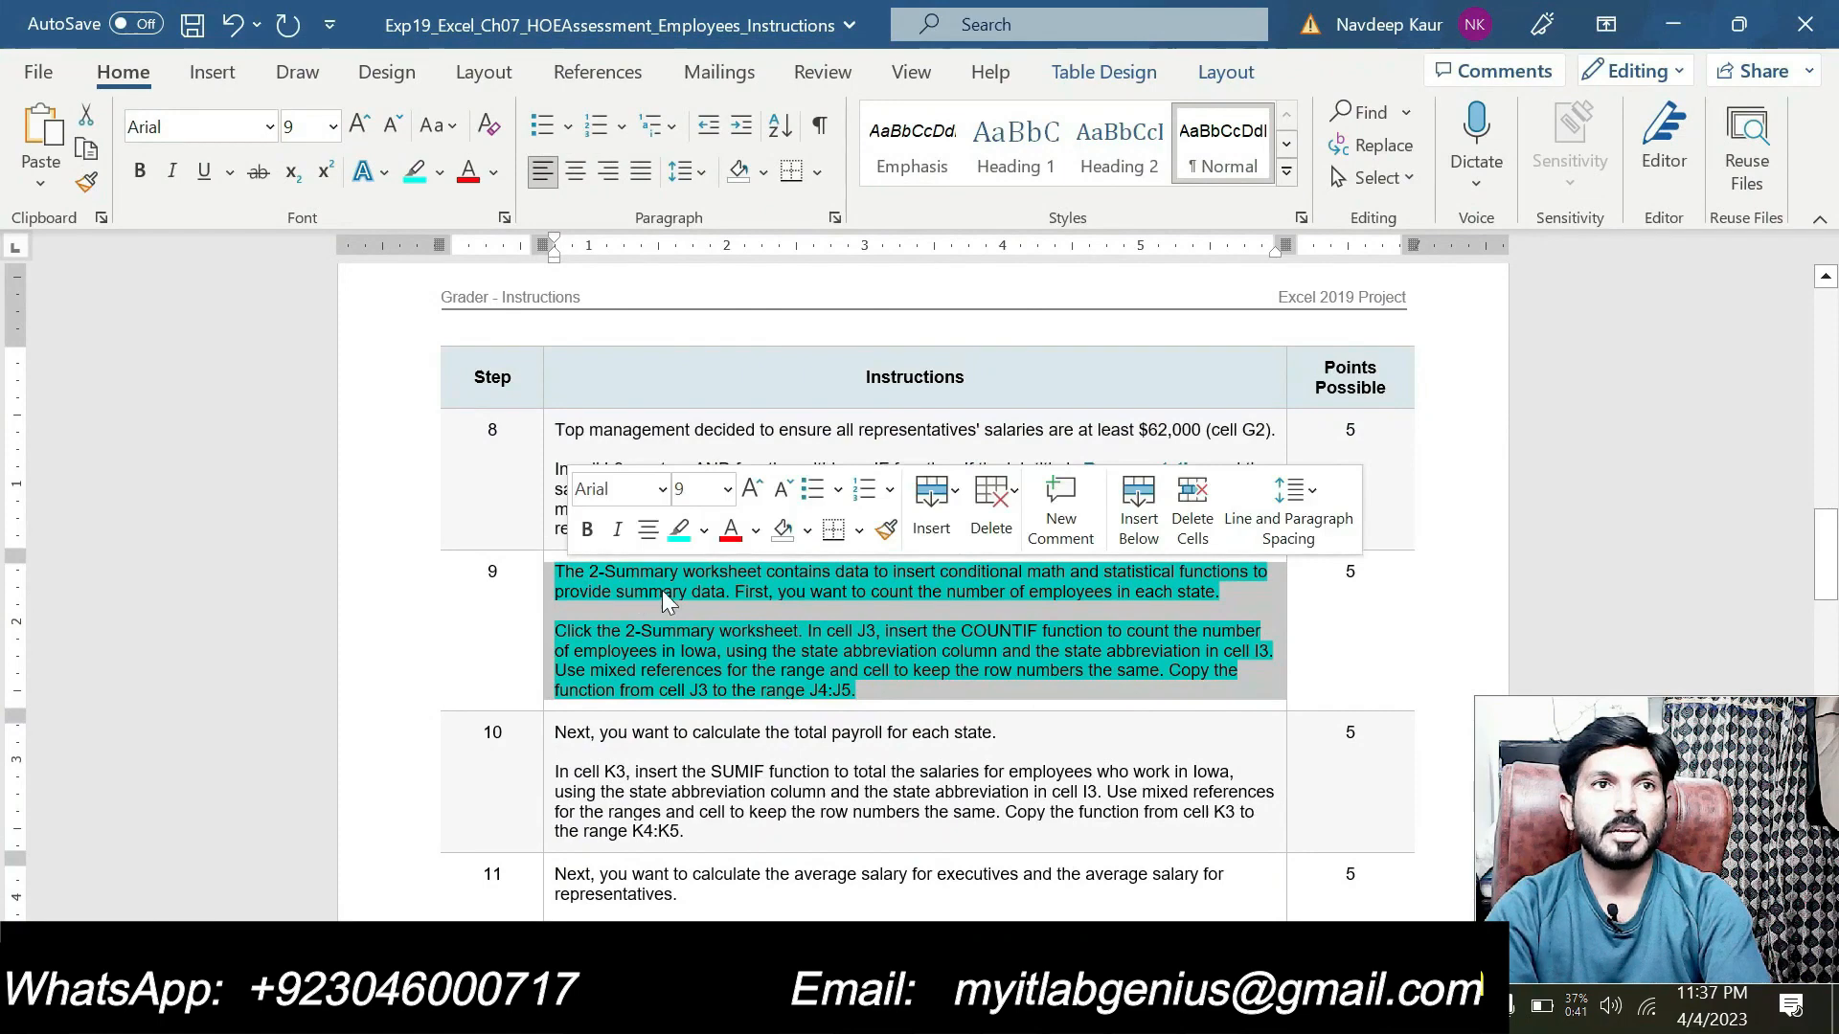
click(682, 530)
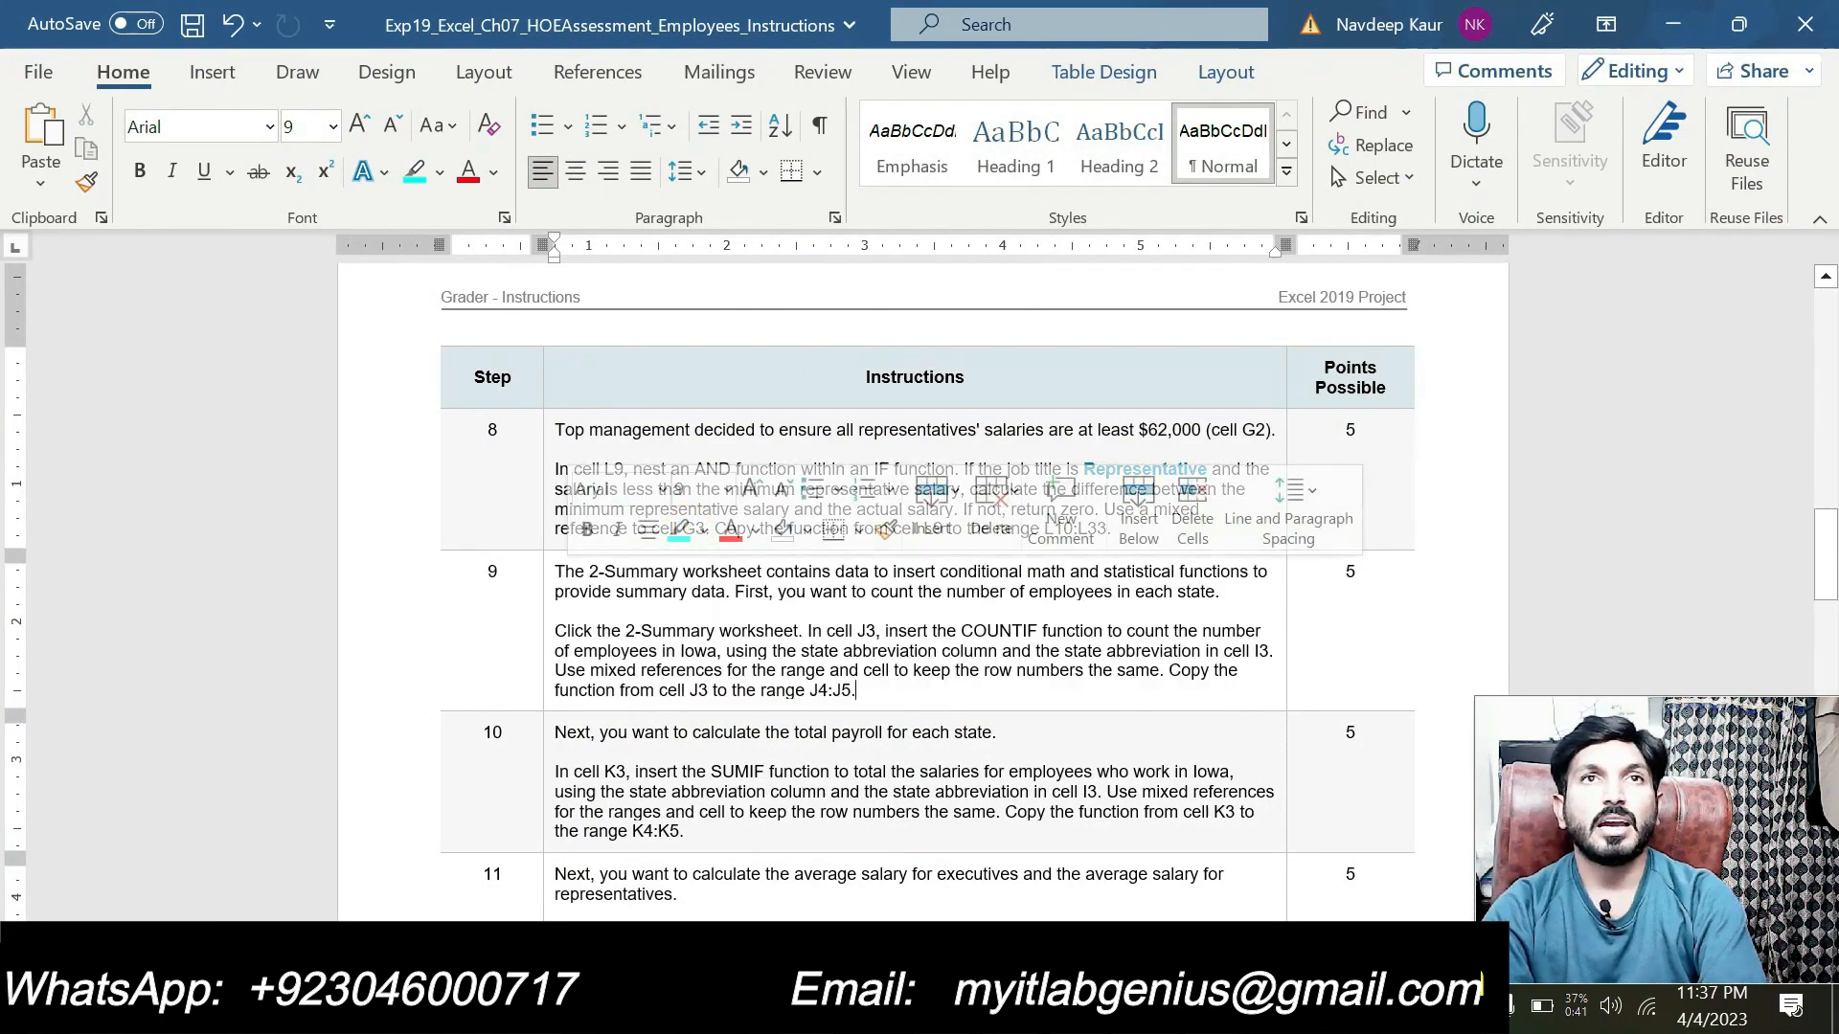
scroll(927, 575, down, 4)
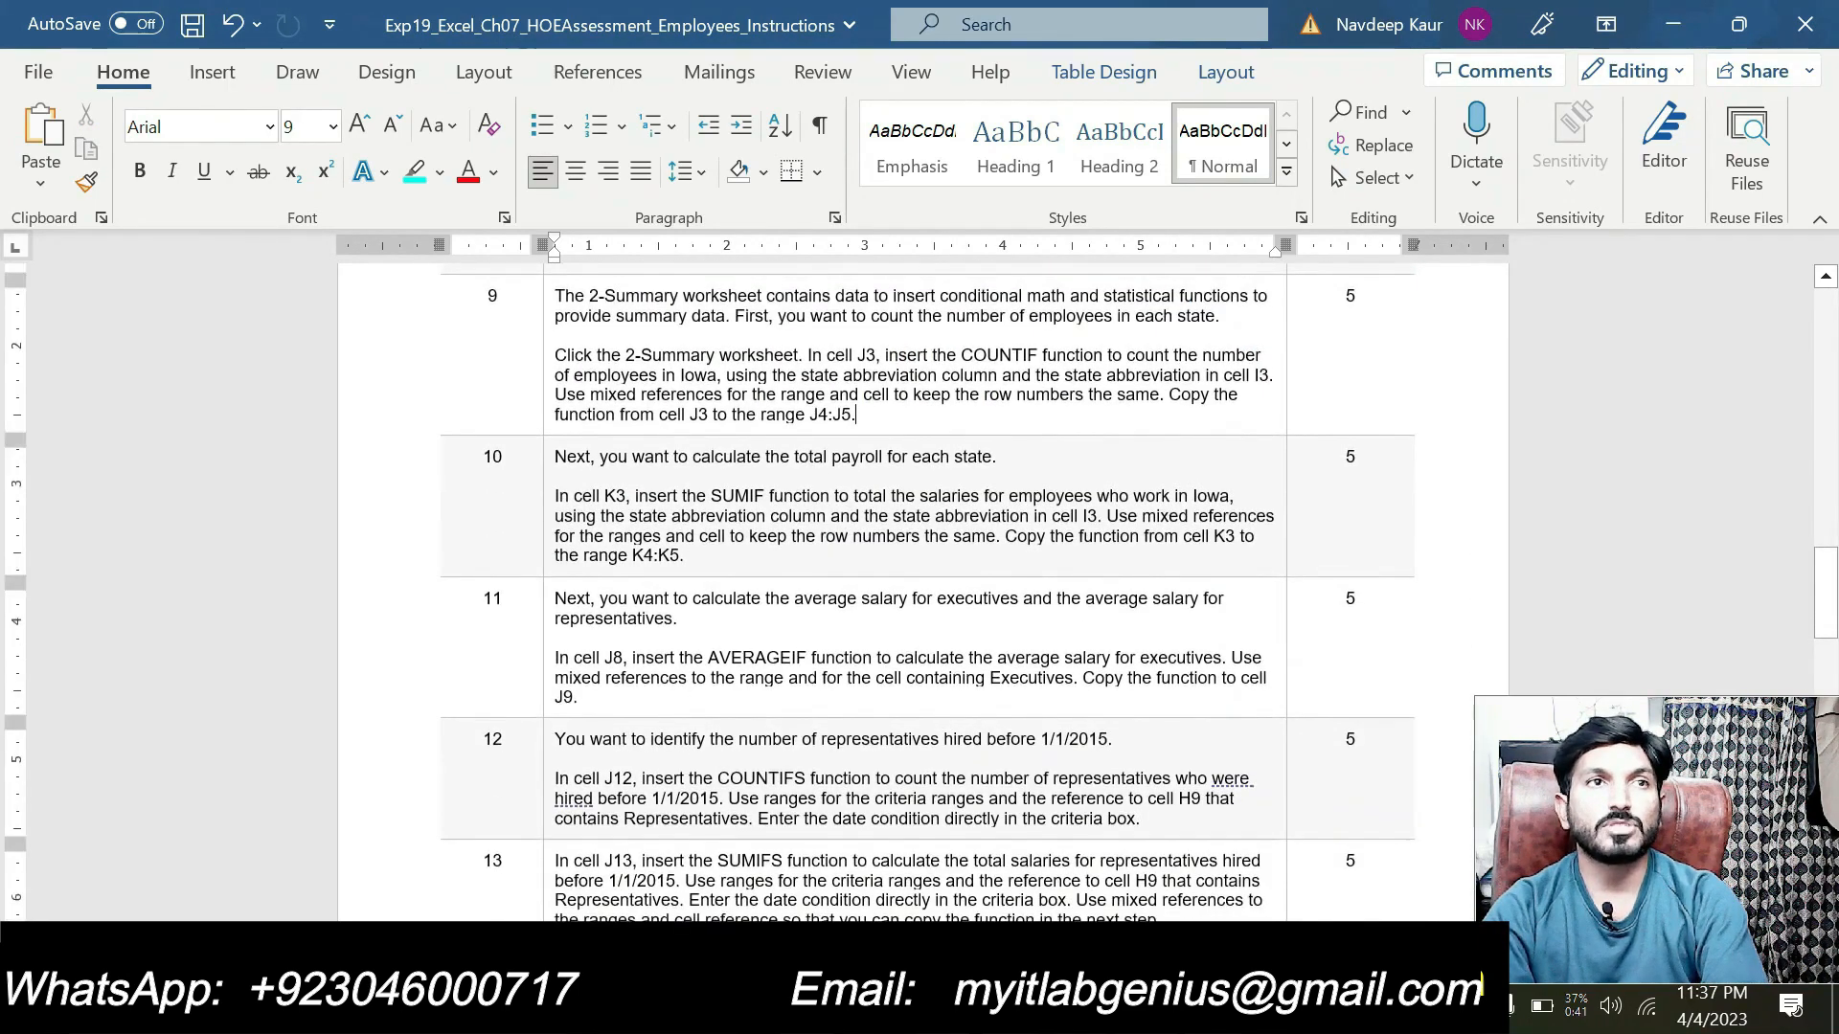
triple_click(739, 538)
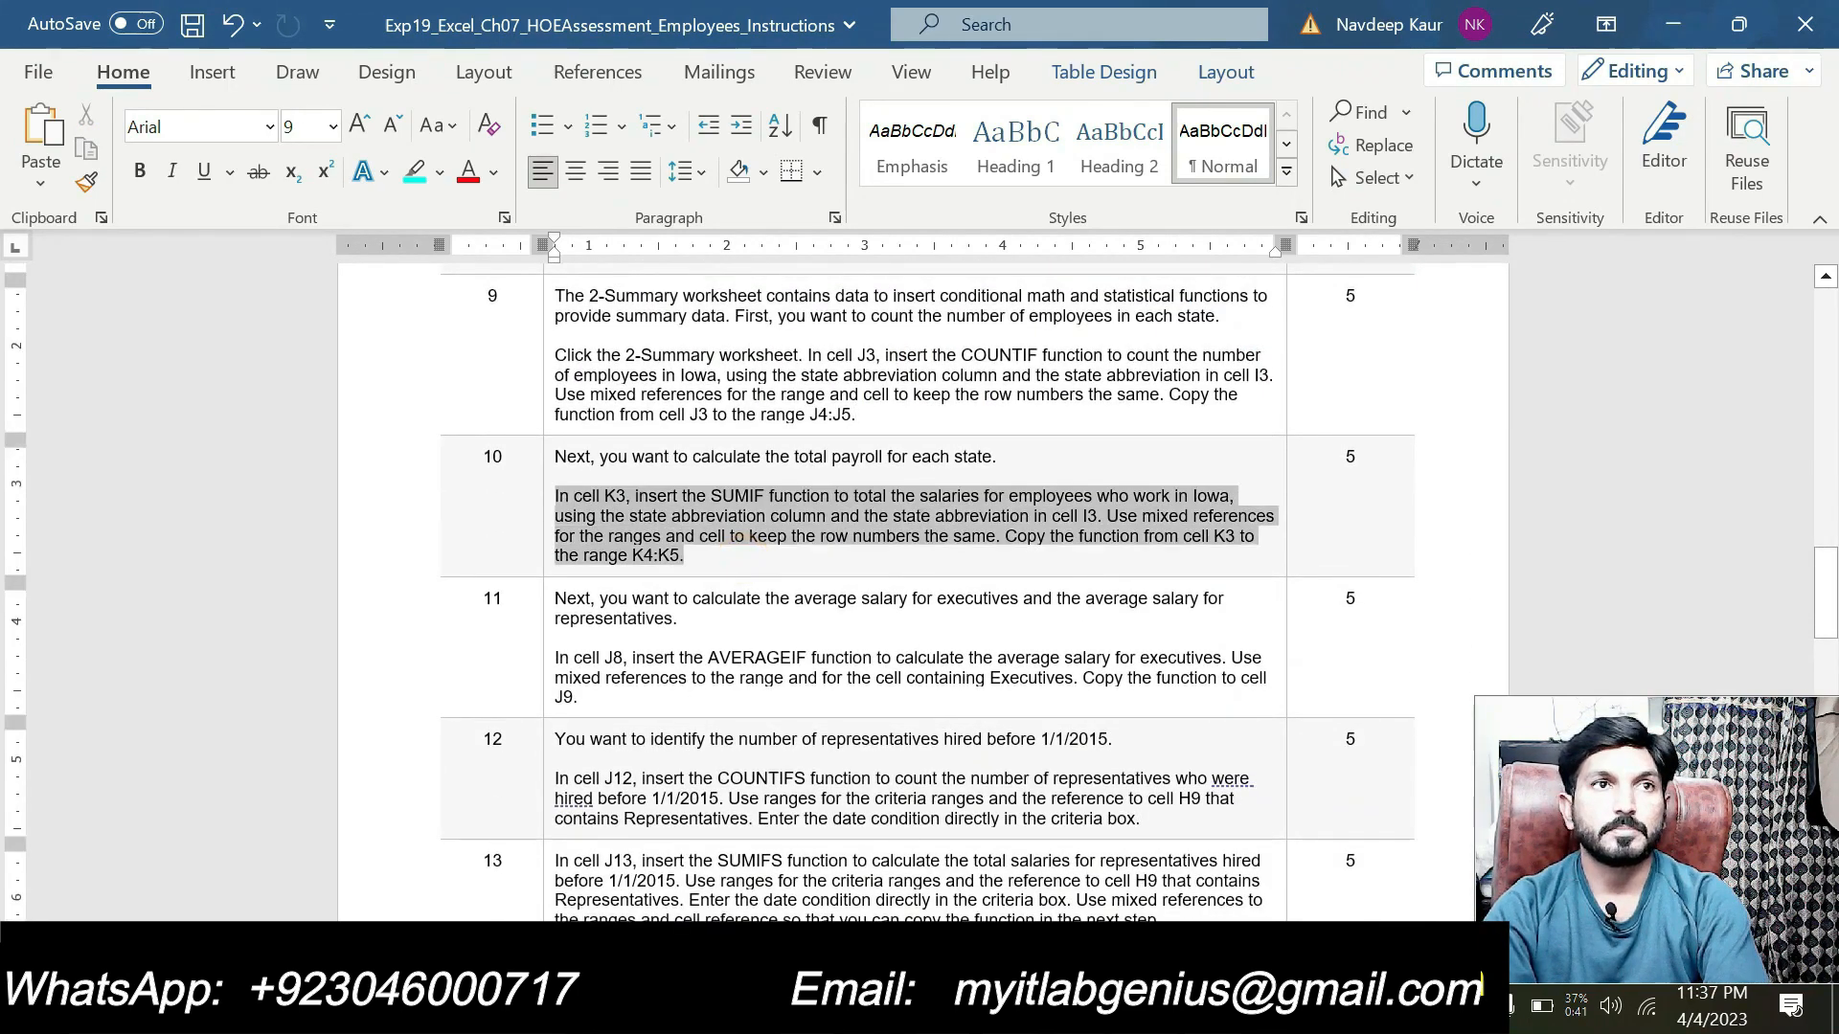
click(675, 445)
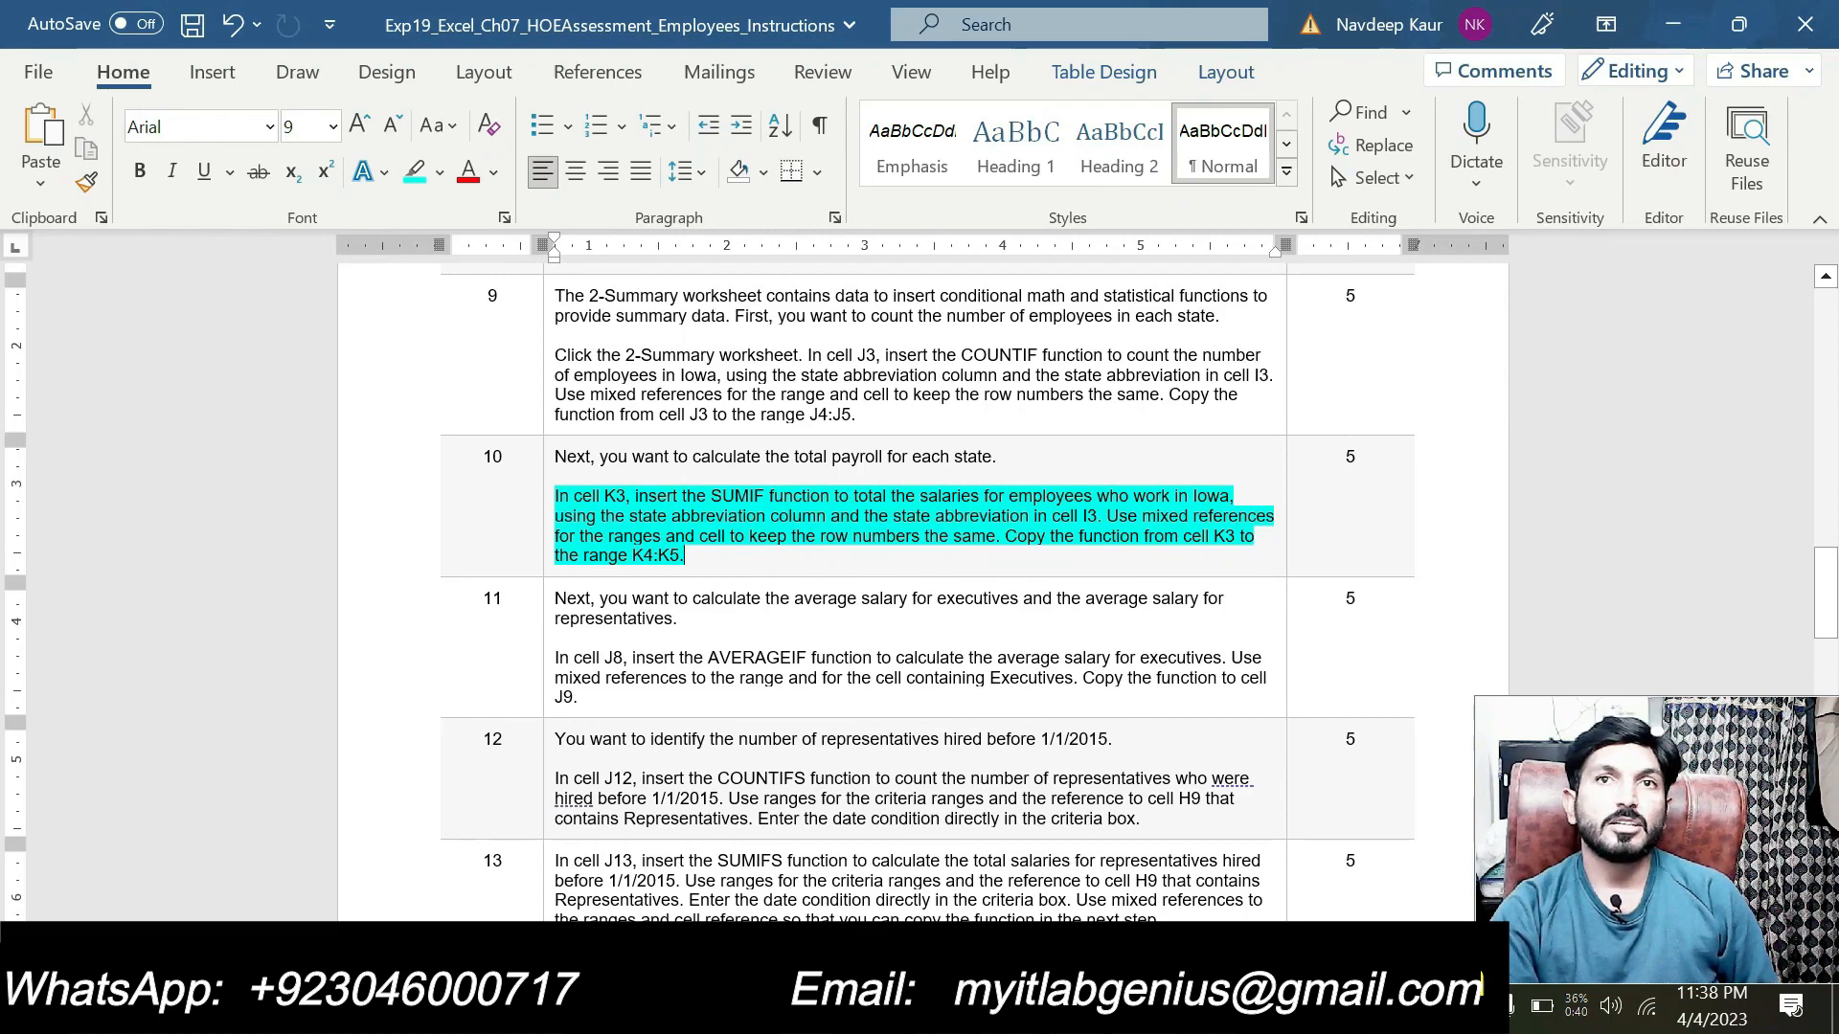
key(alt+Tab)
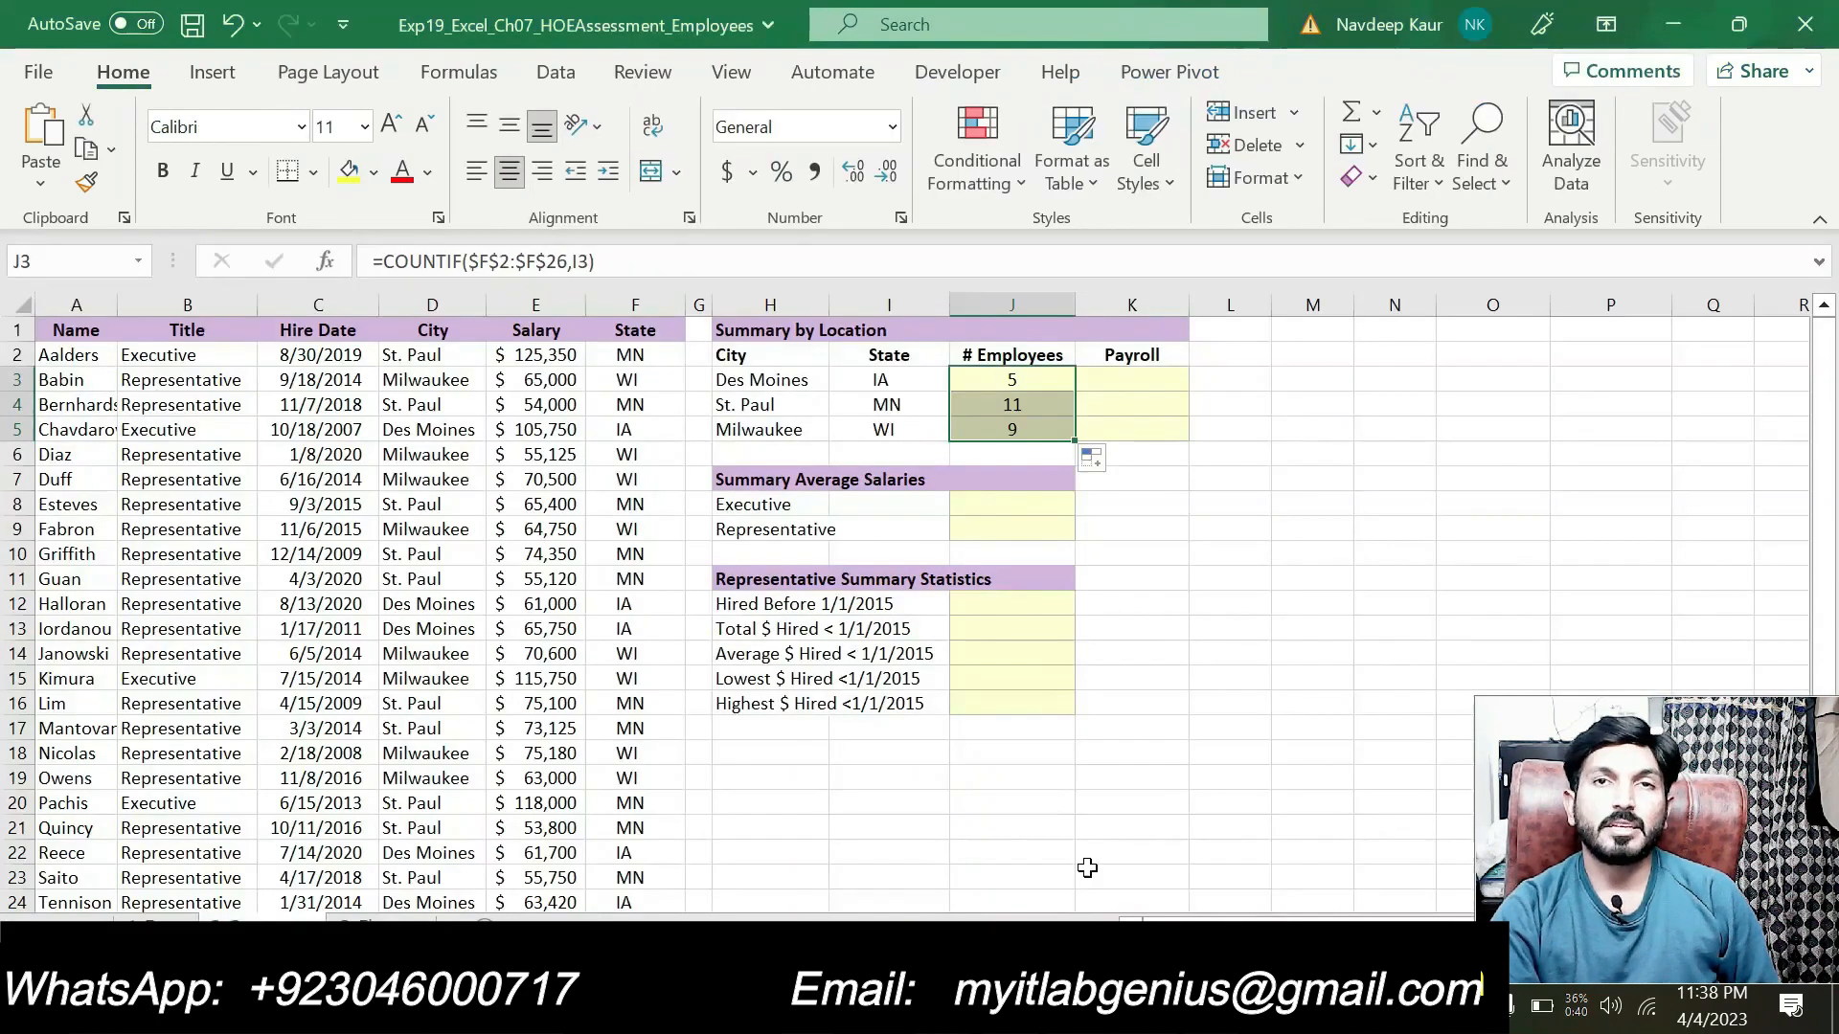
Begin a SUMIF function in K3 of the 2-Summary worksheet and open its function arguments.
click(1118, 378)
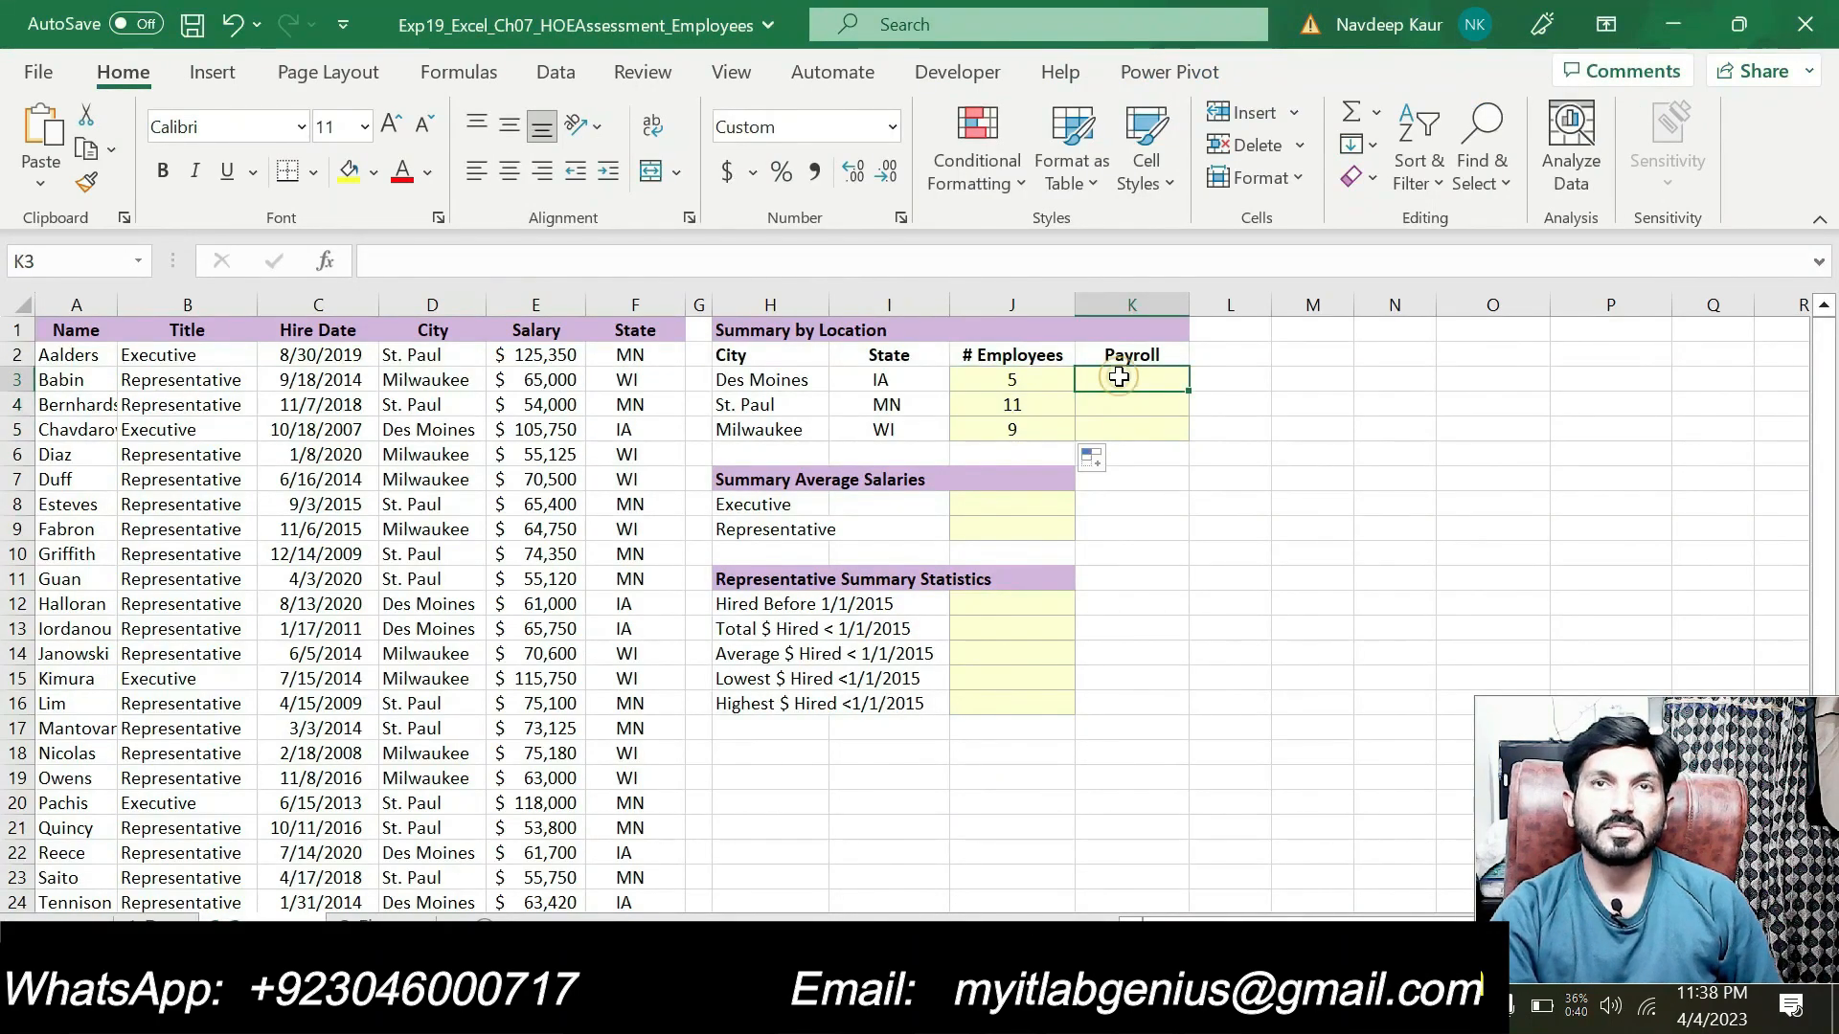
text(=)
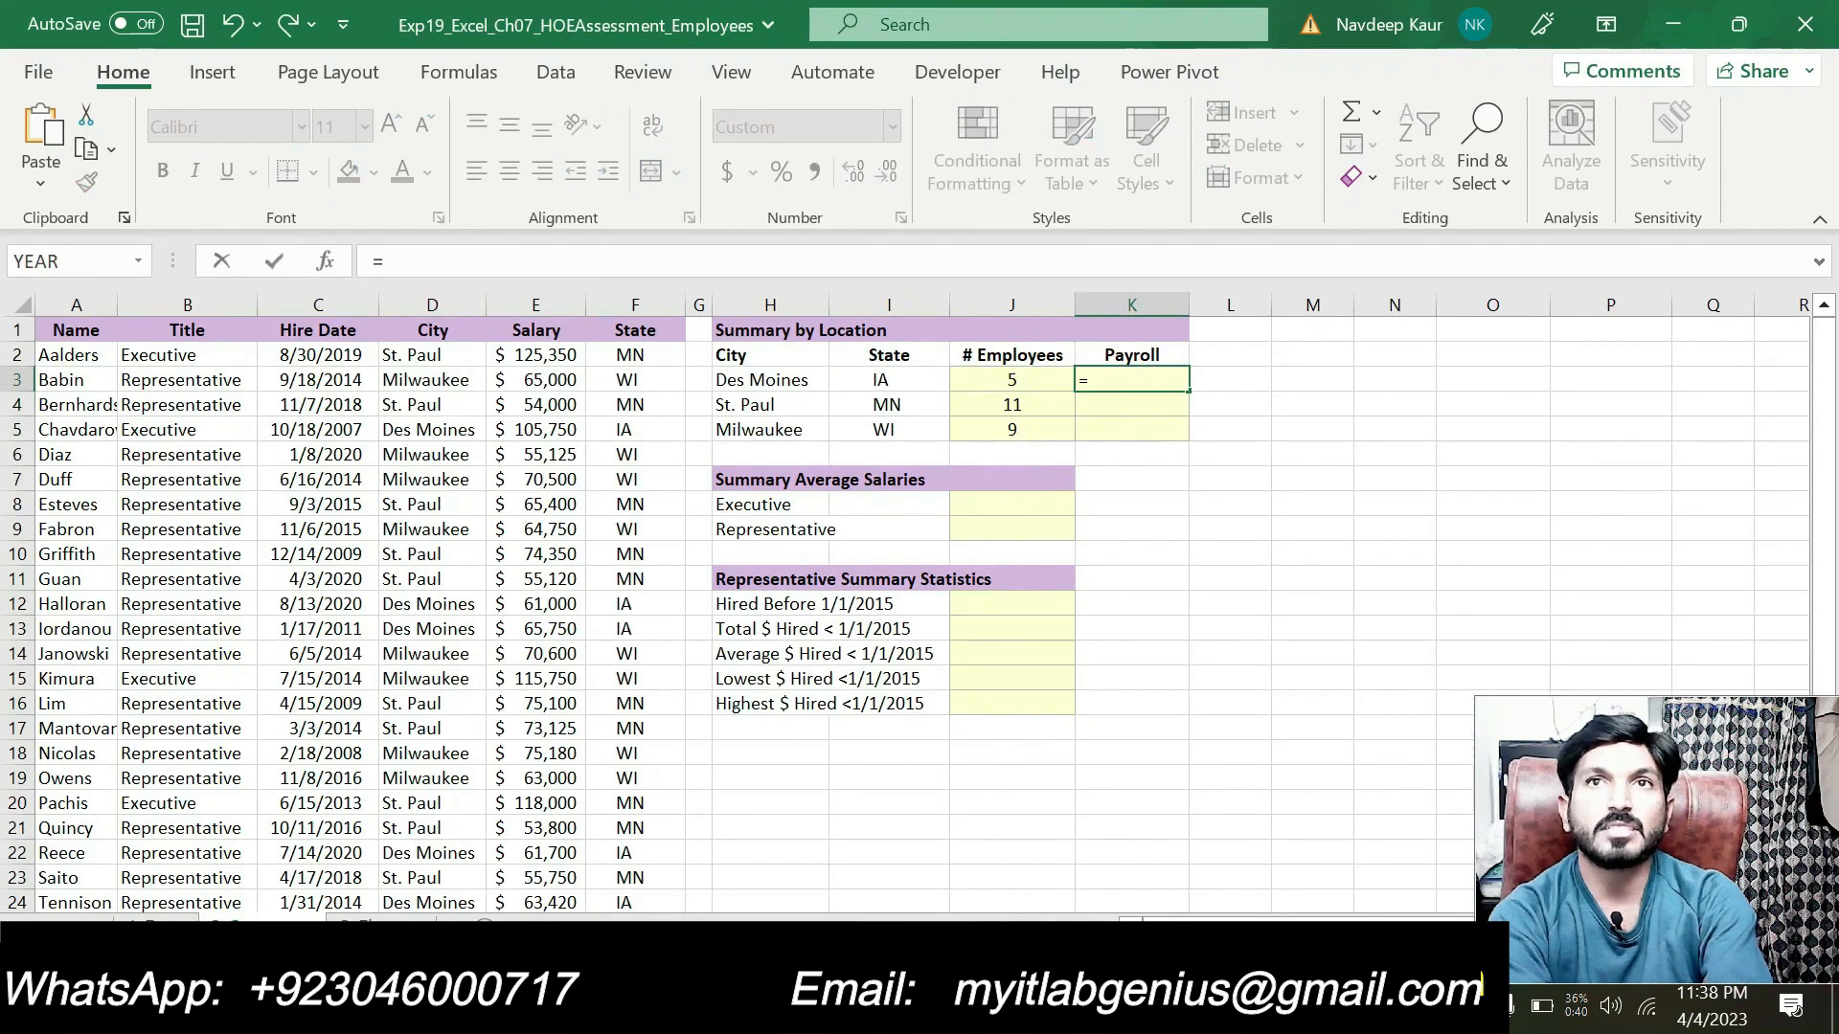
text(wu)
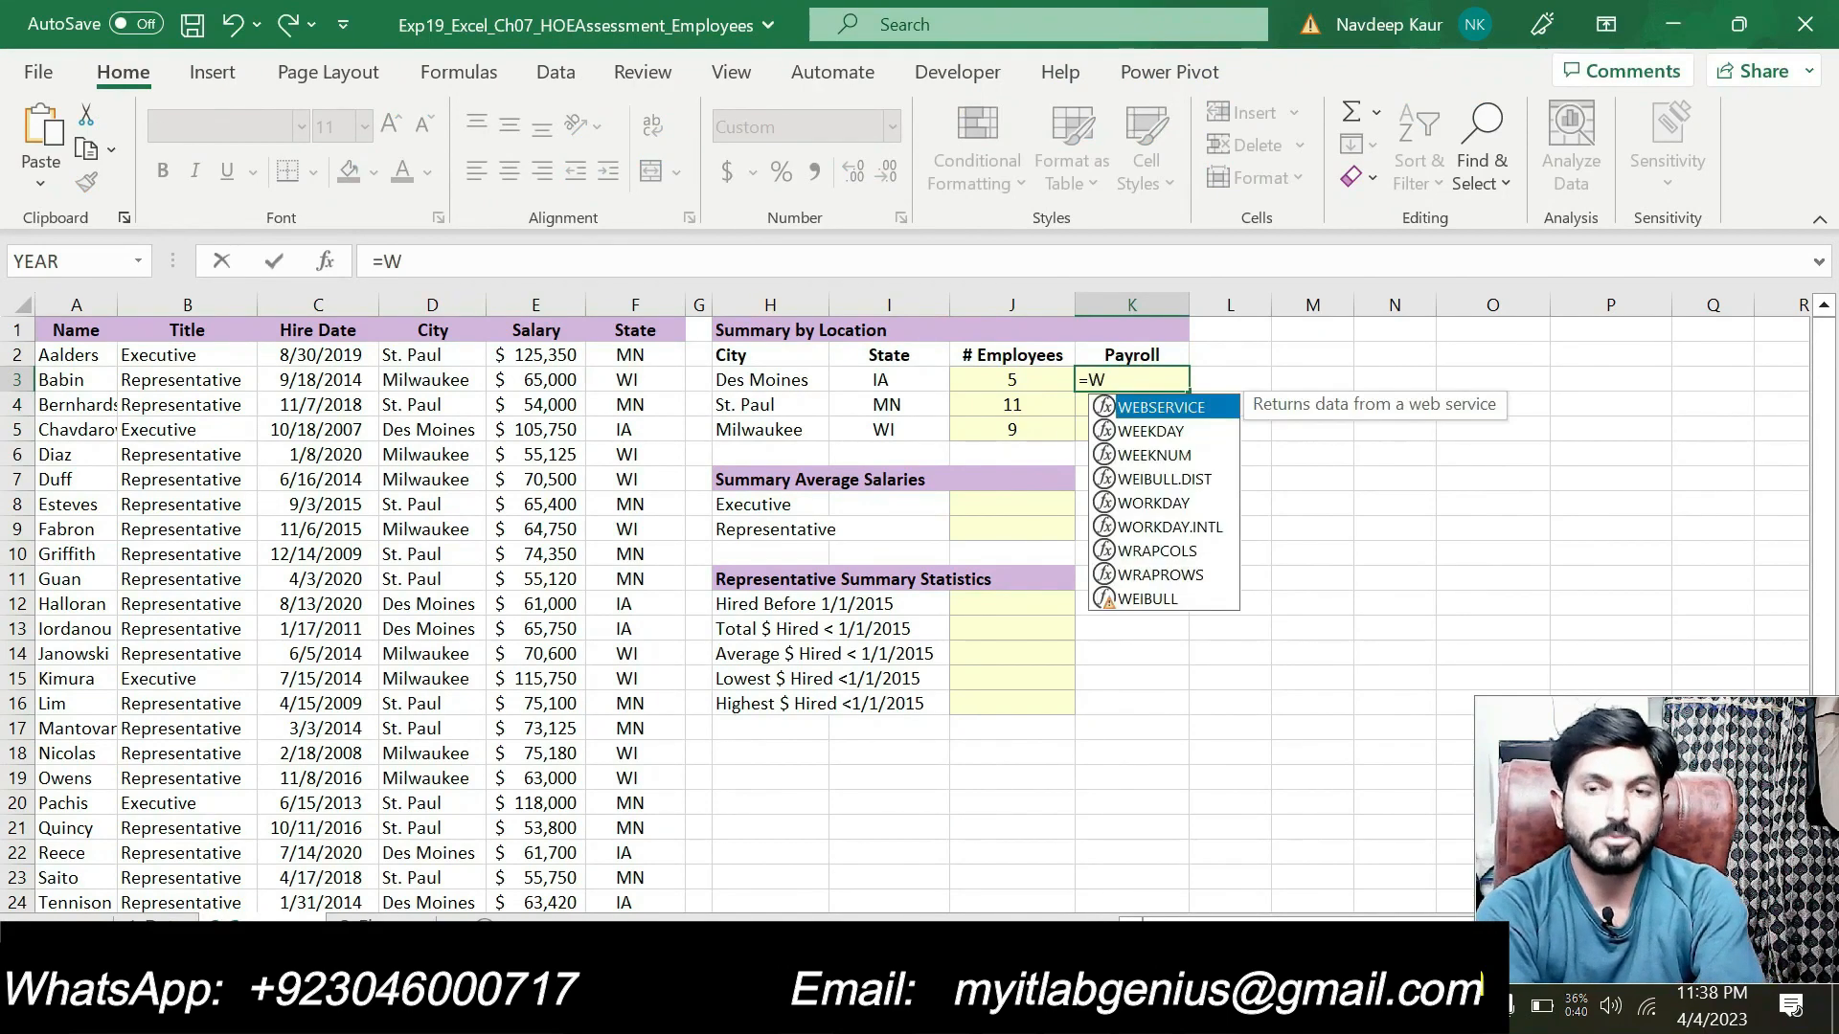
key(BackSpace)
key(BackSpace)
text(s)
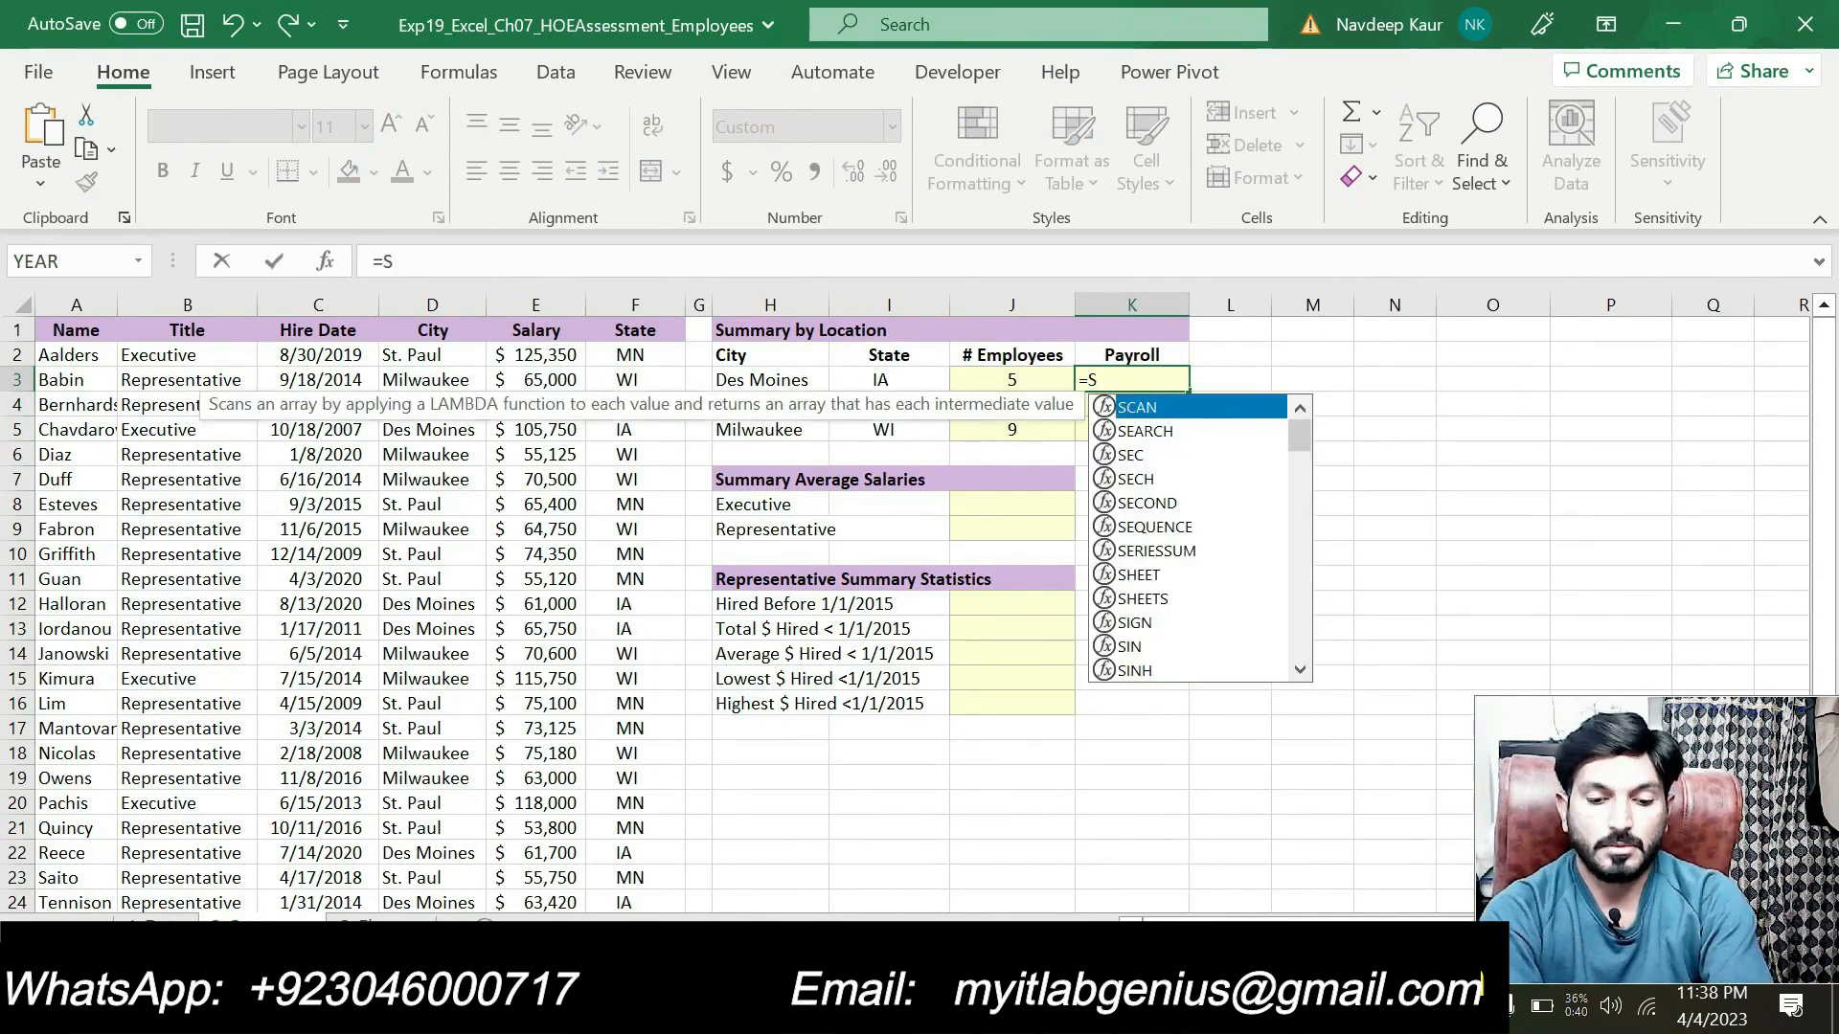
text(UM)
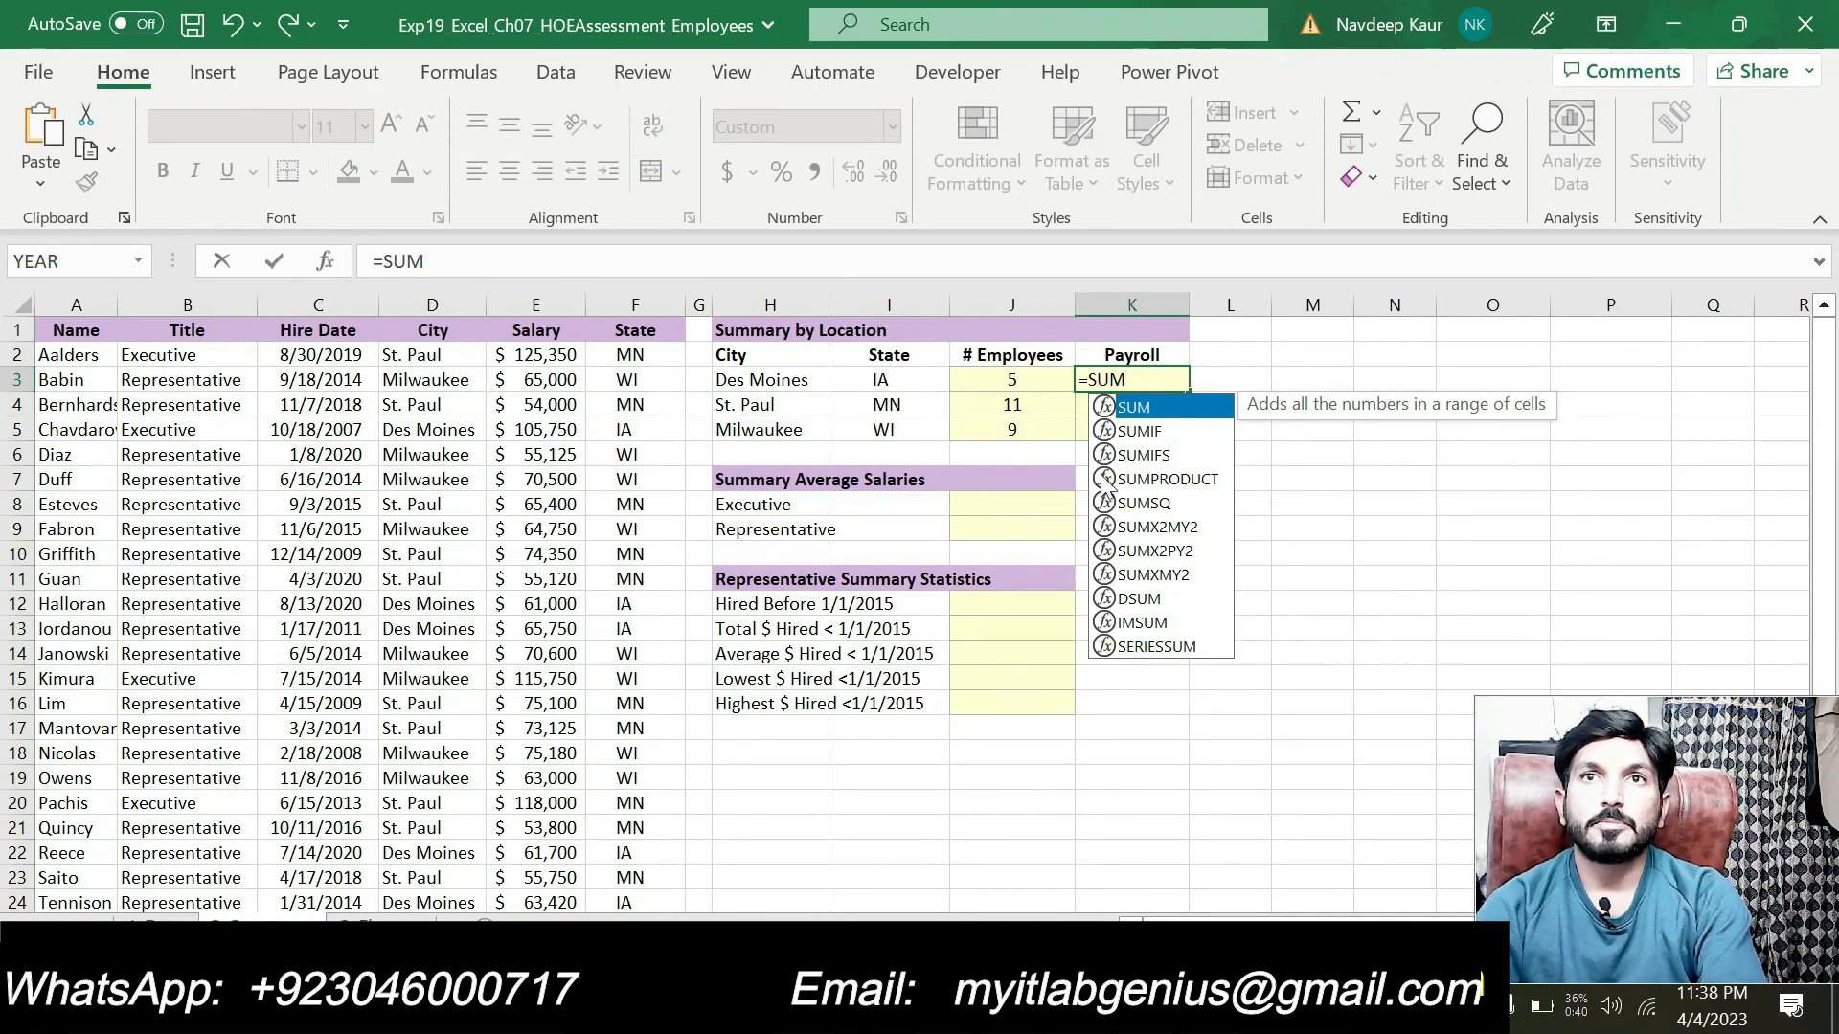
double_click(1125, 431)
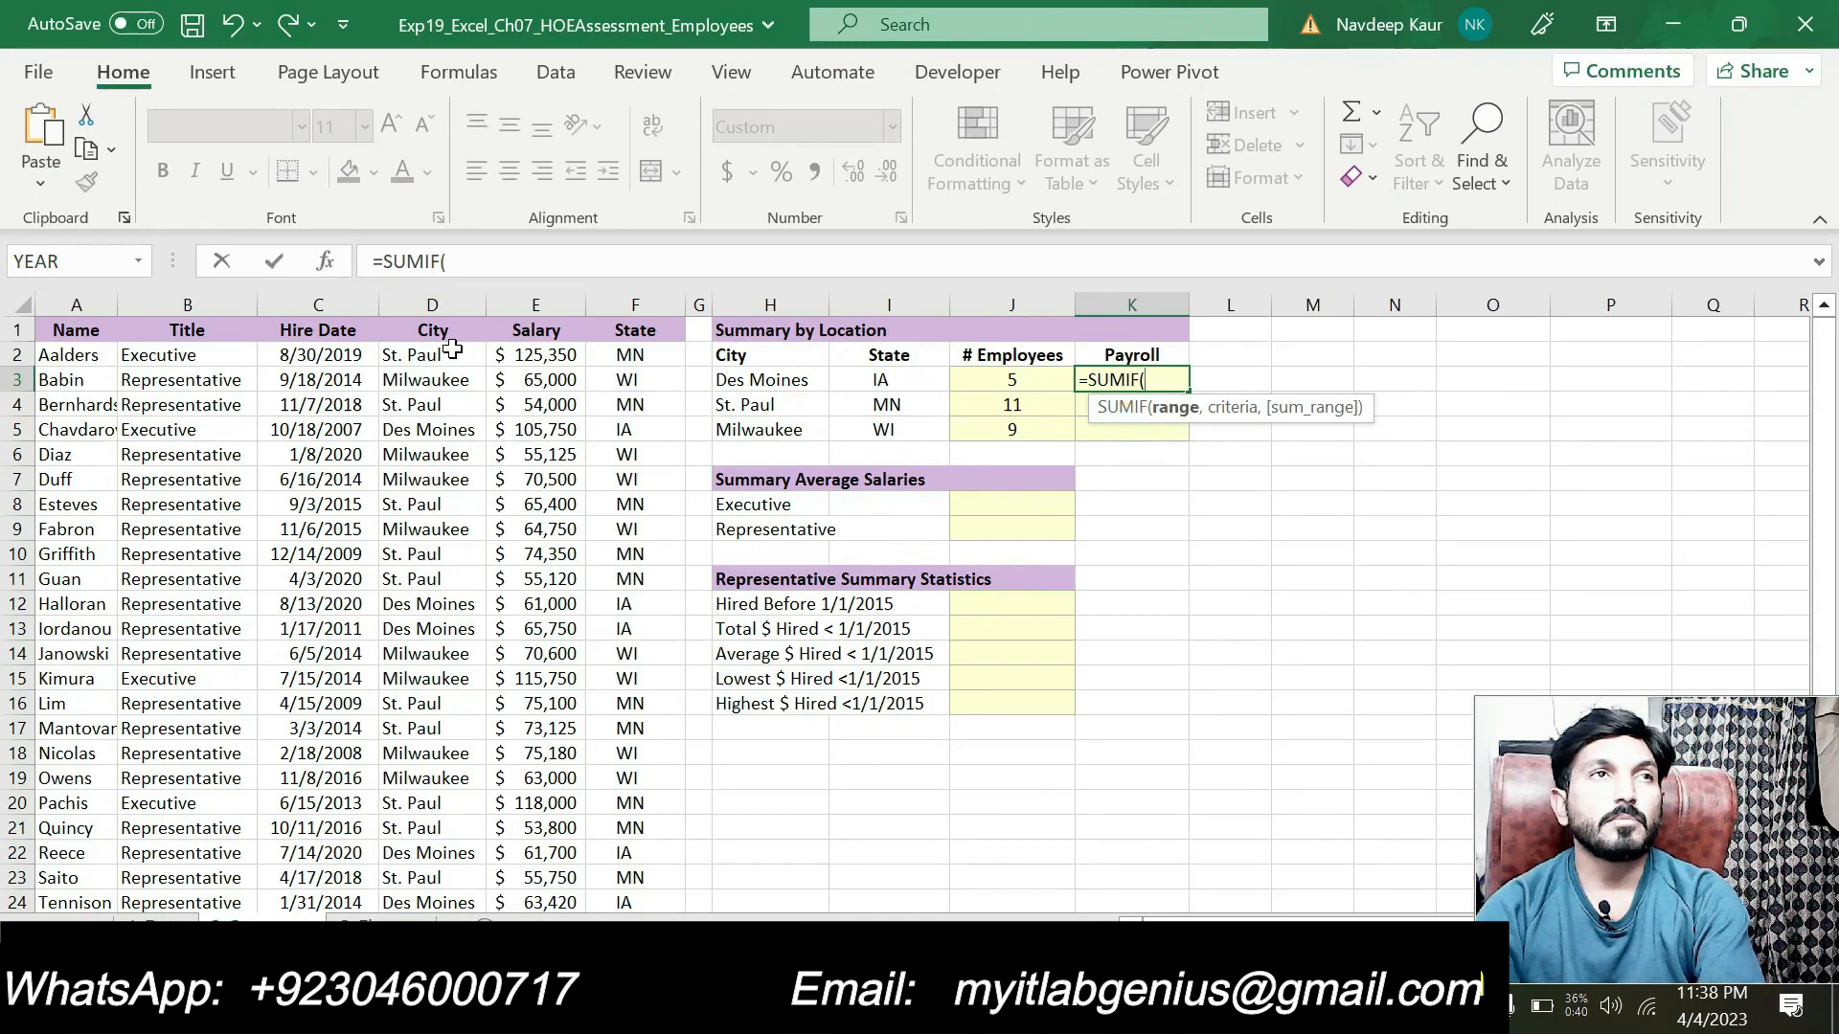
click(325, 260)
Set the SUMIF range to the state abbreviations with fixed references, $F$2:$F$26, and the criteria to I3.
drag(840, 450, 847, 316)
drag(618, 347, 637, 856)
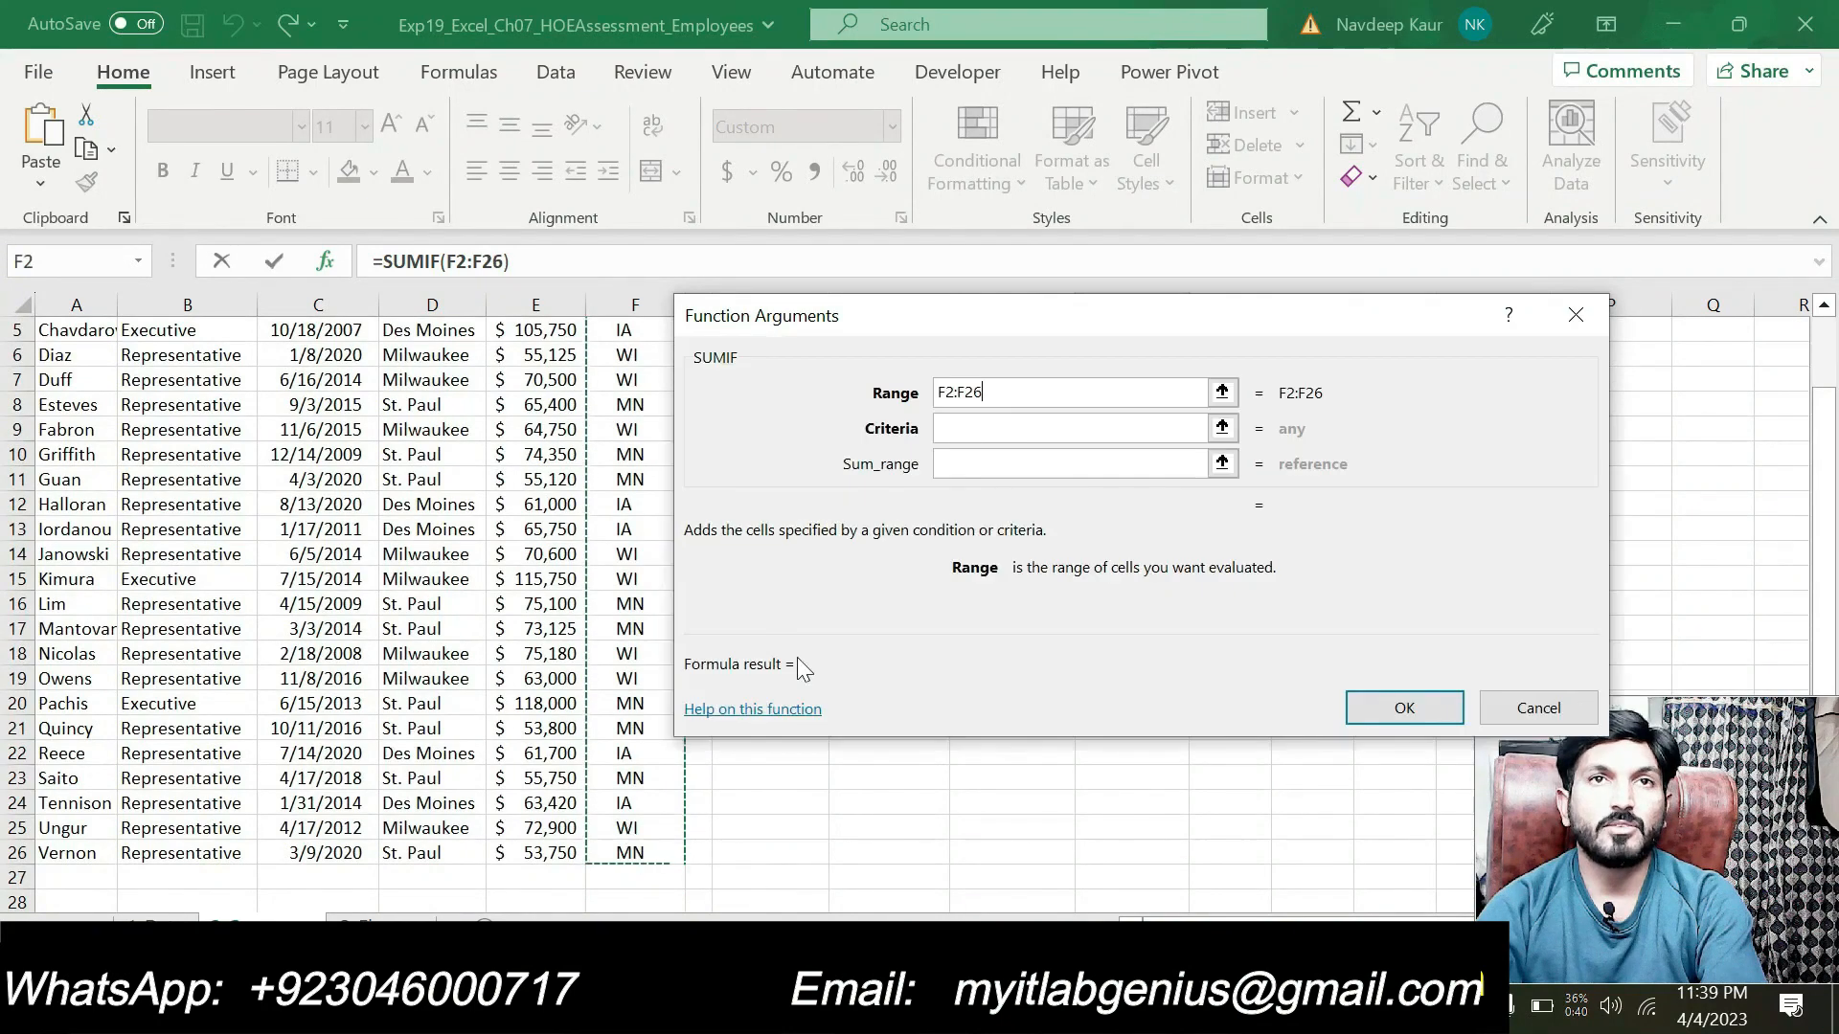
click(937, 395)
text($)
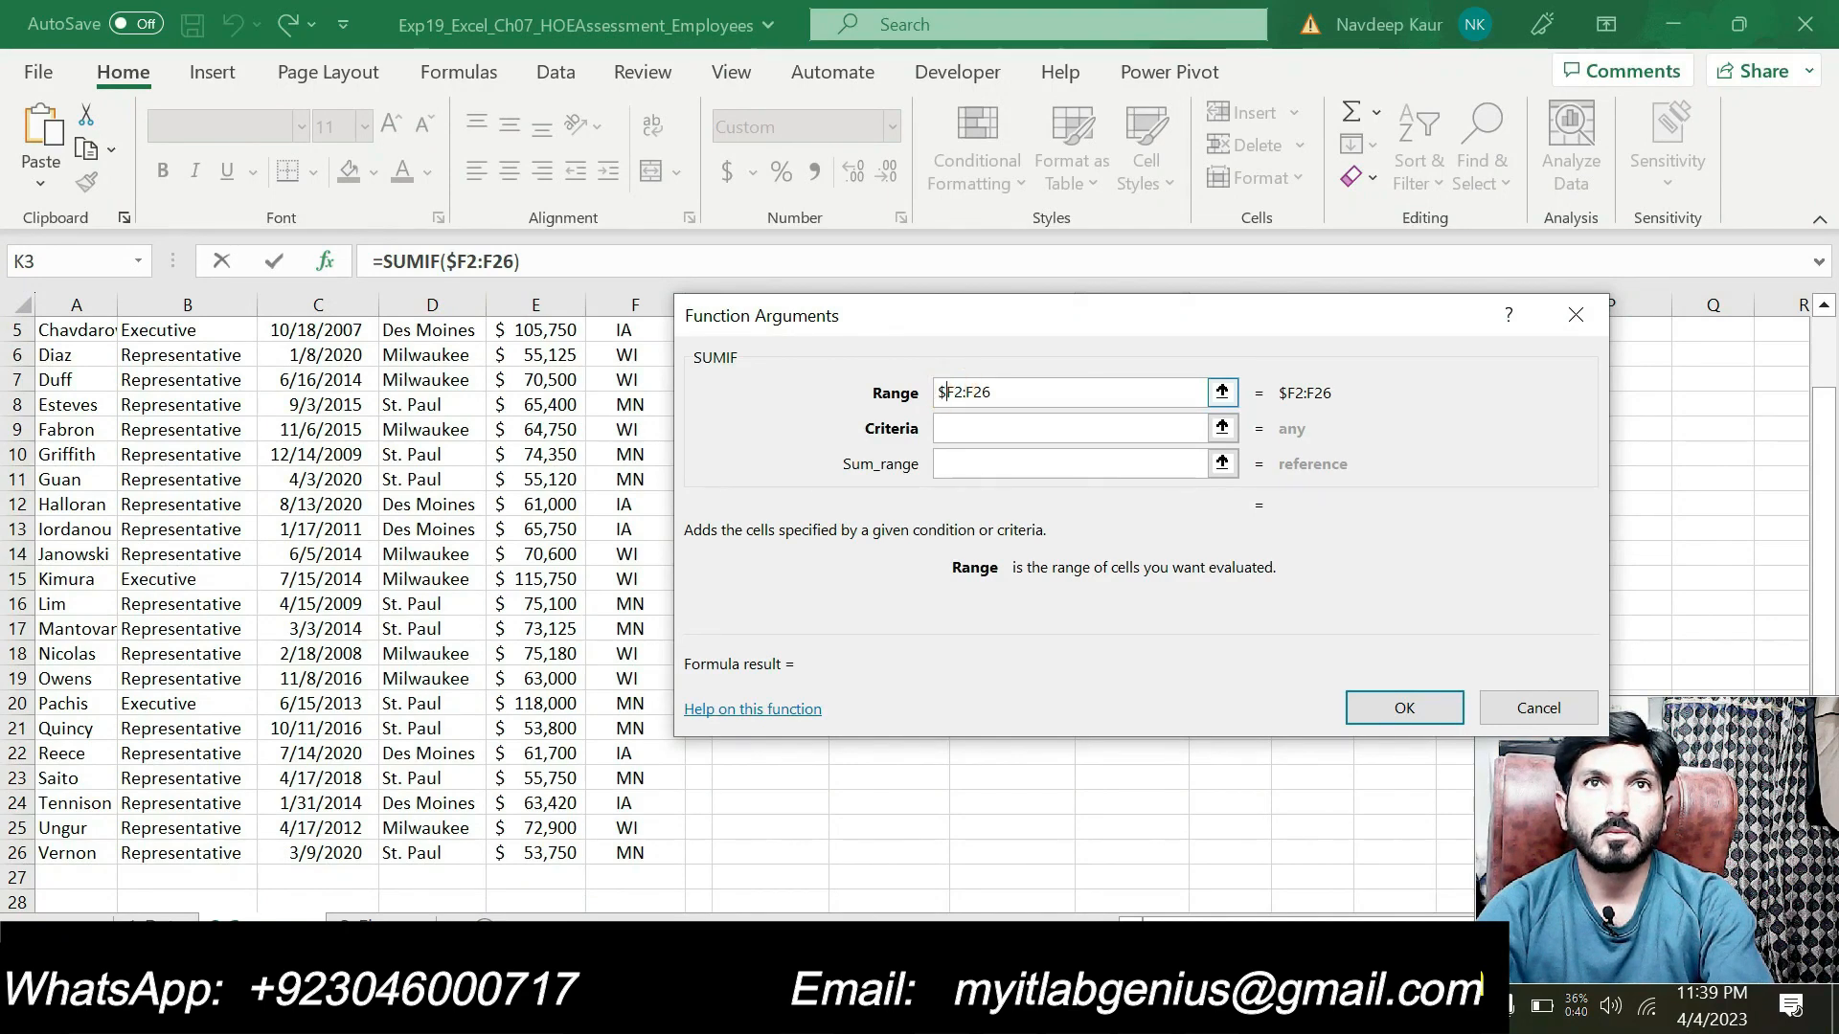
click(952, 393)
text($)
click(973, 392)
click(977, 393)
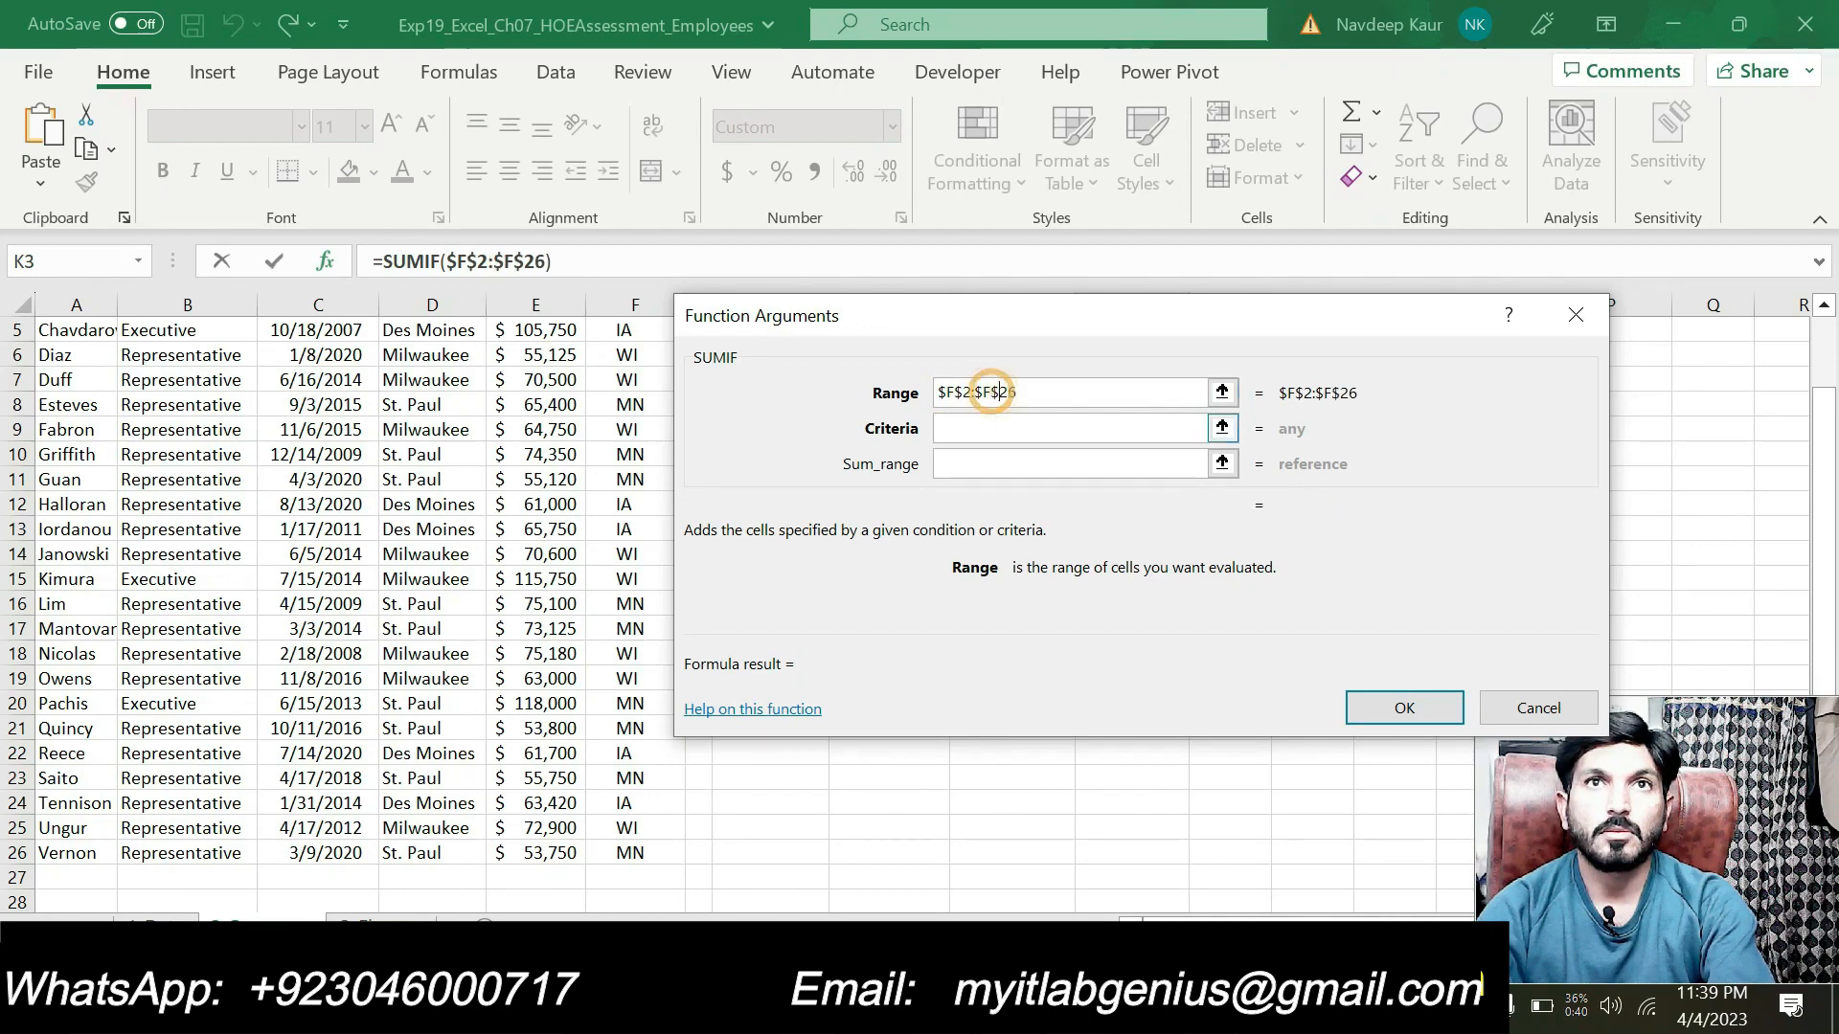
text($)
click(984, 423)
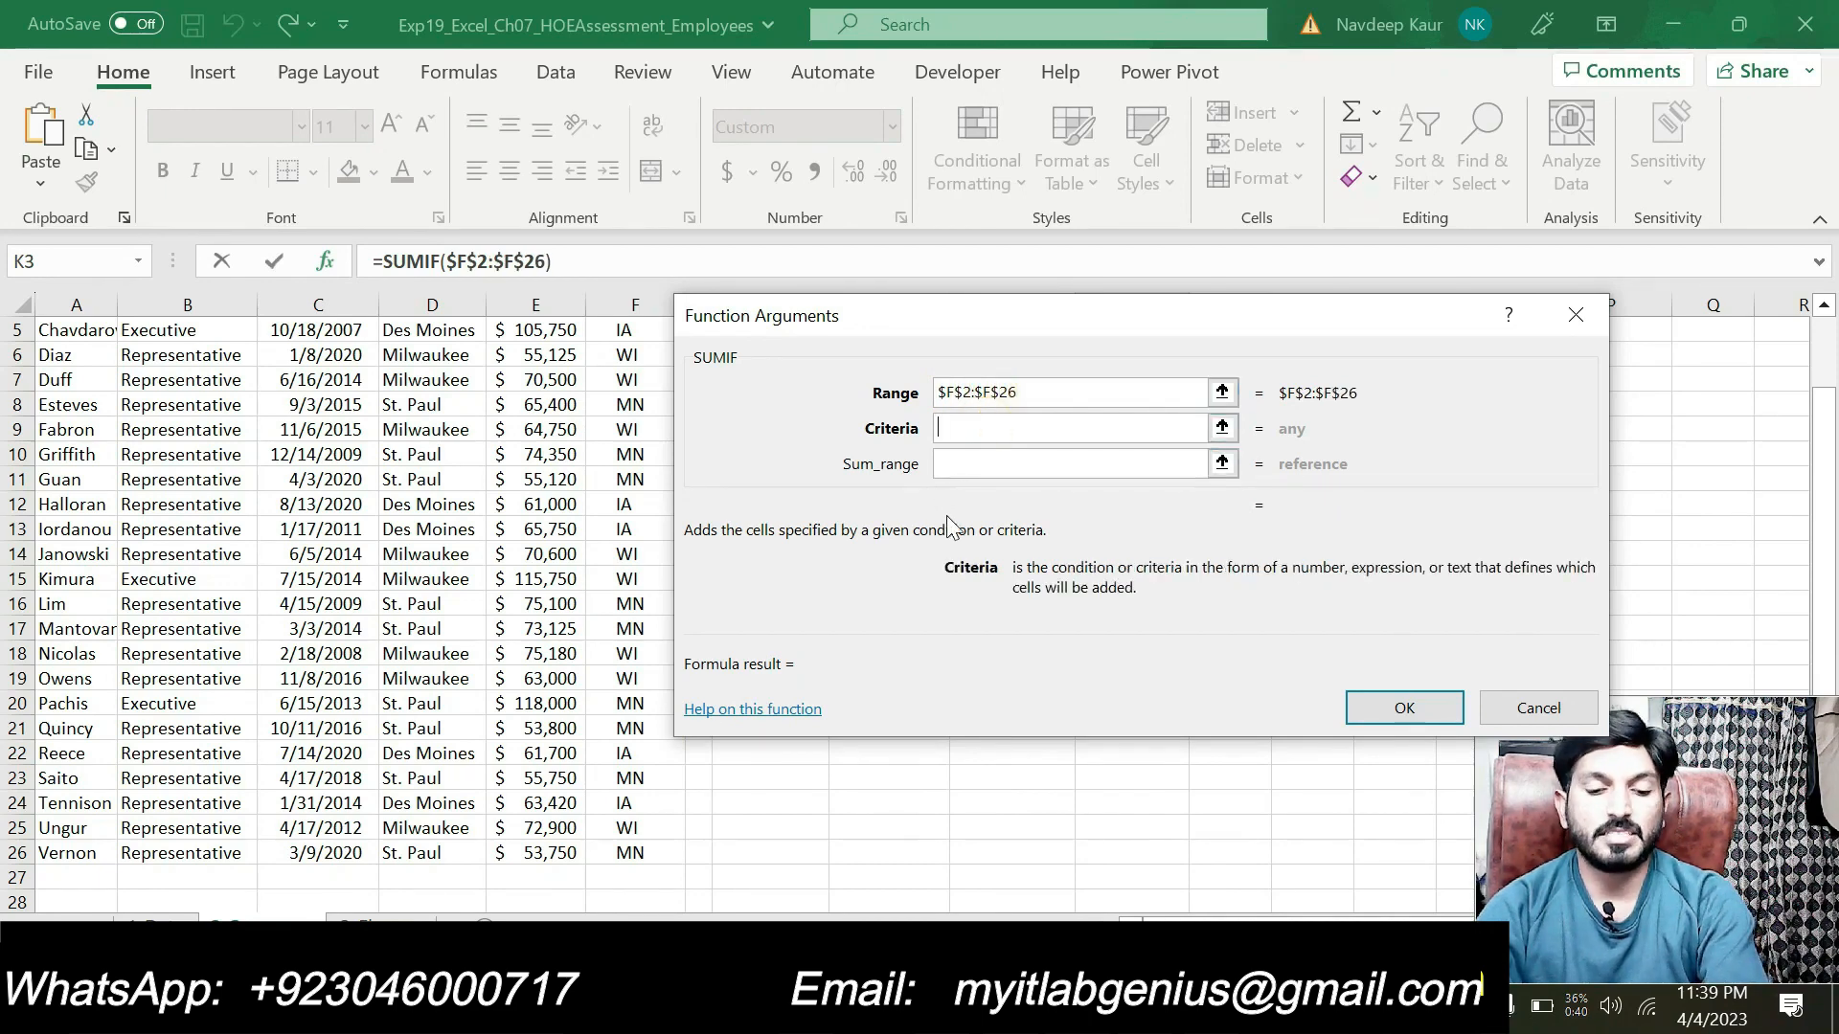
text(I3)
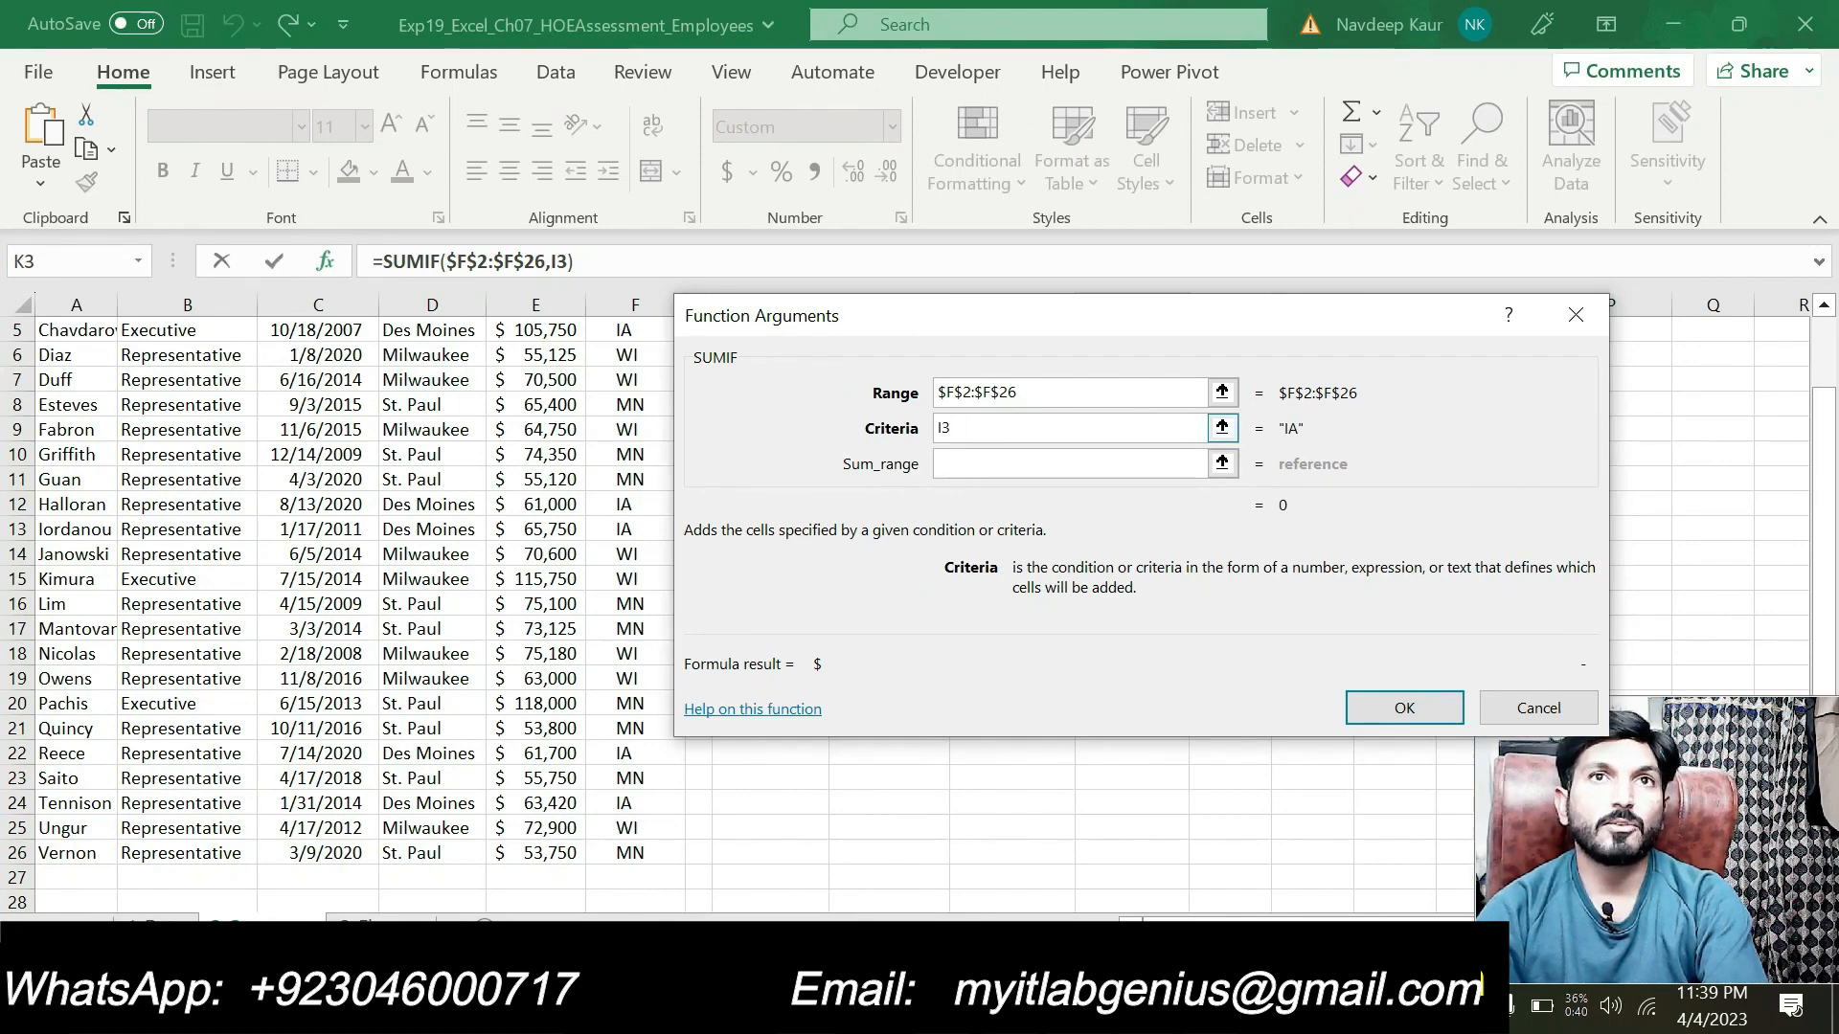
Set the sum range to the salaries with fixed references, $E$2:$E$26, and copy the completed function from K3 to K4:K5.
key(Tab)
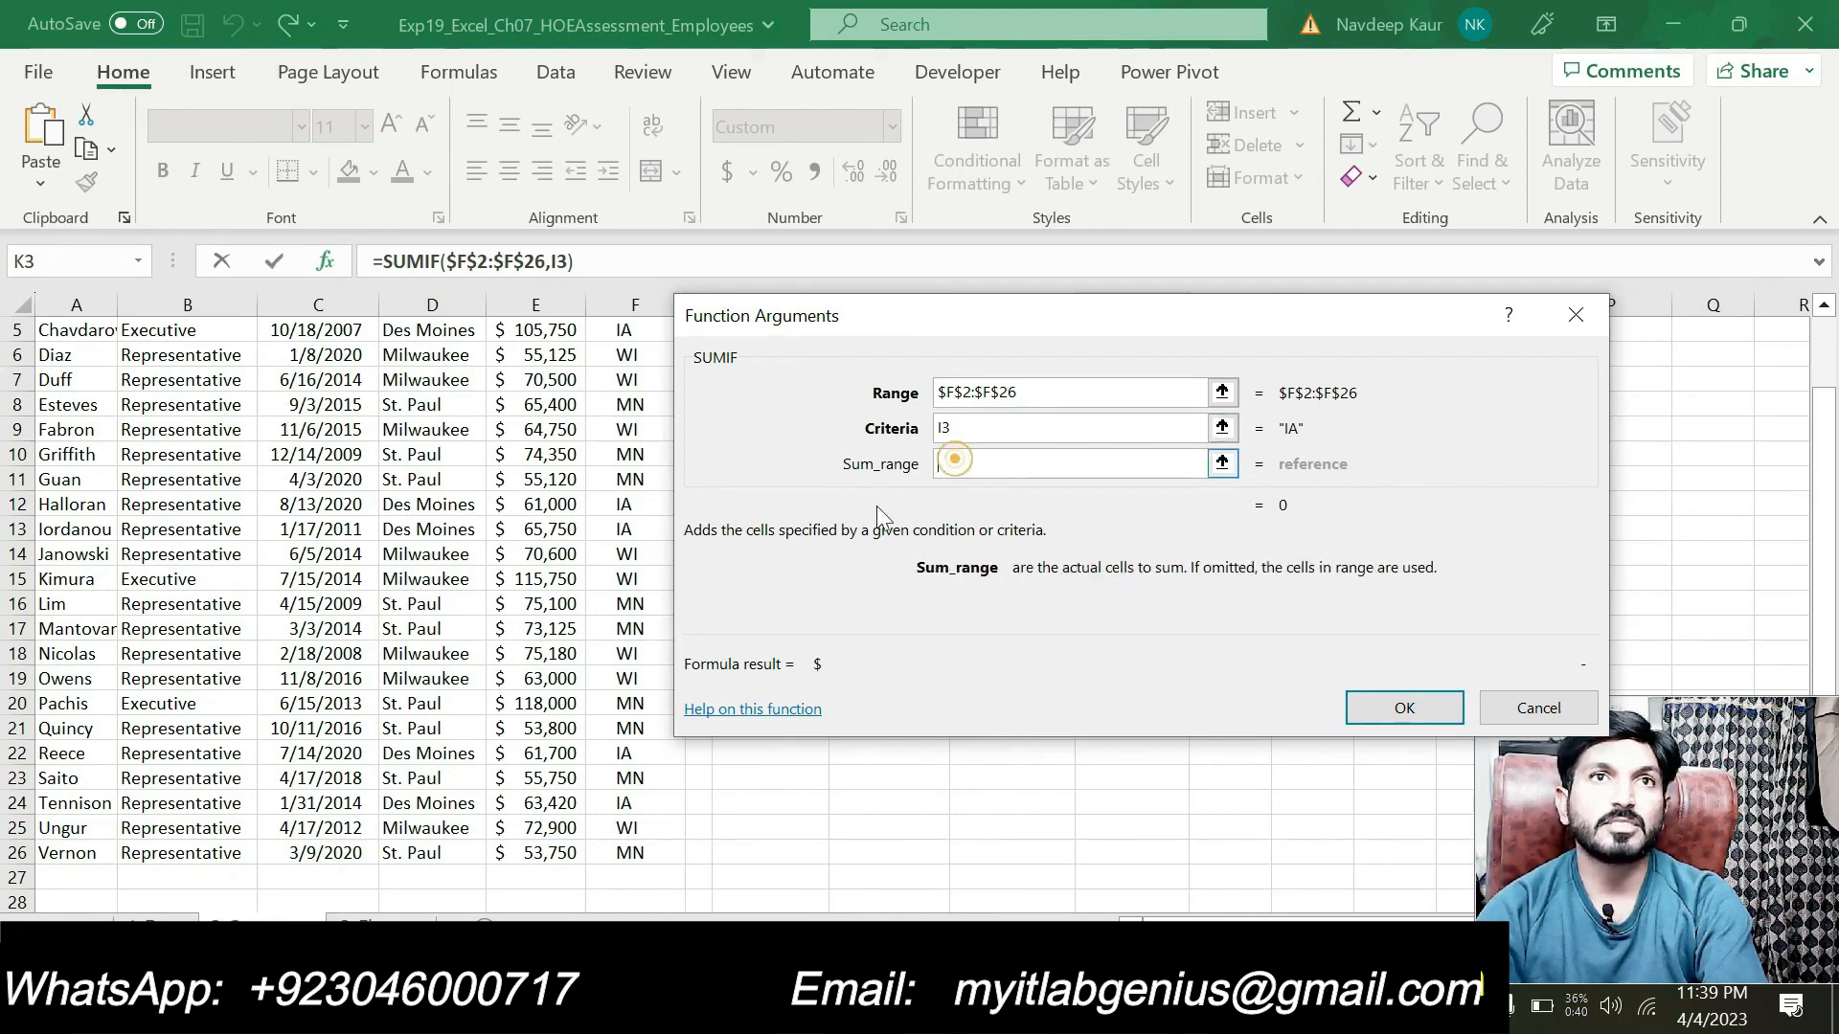
scroll(608, 510, up, 2)
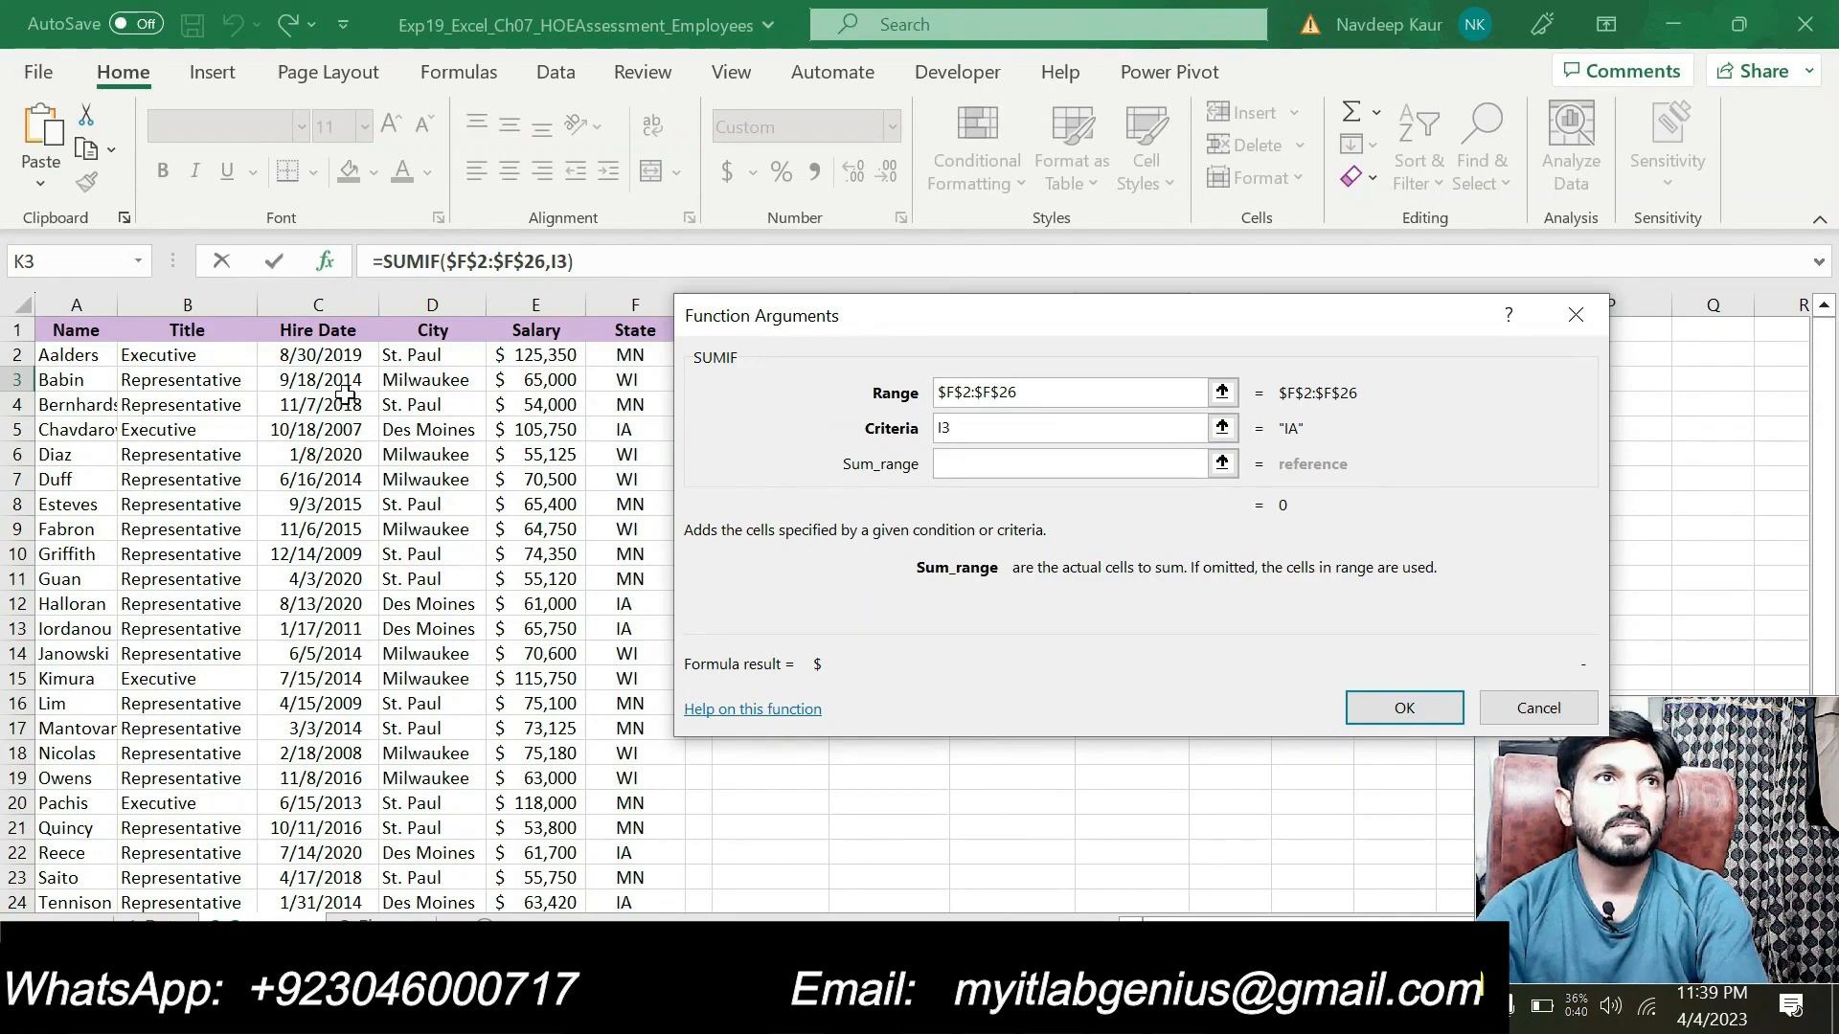
drag(531, 354, 553, 854)
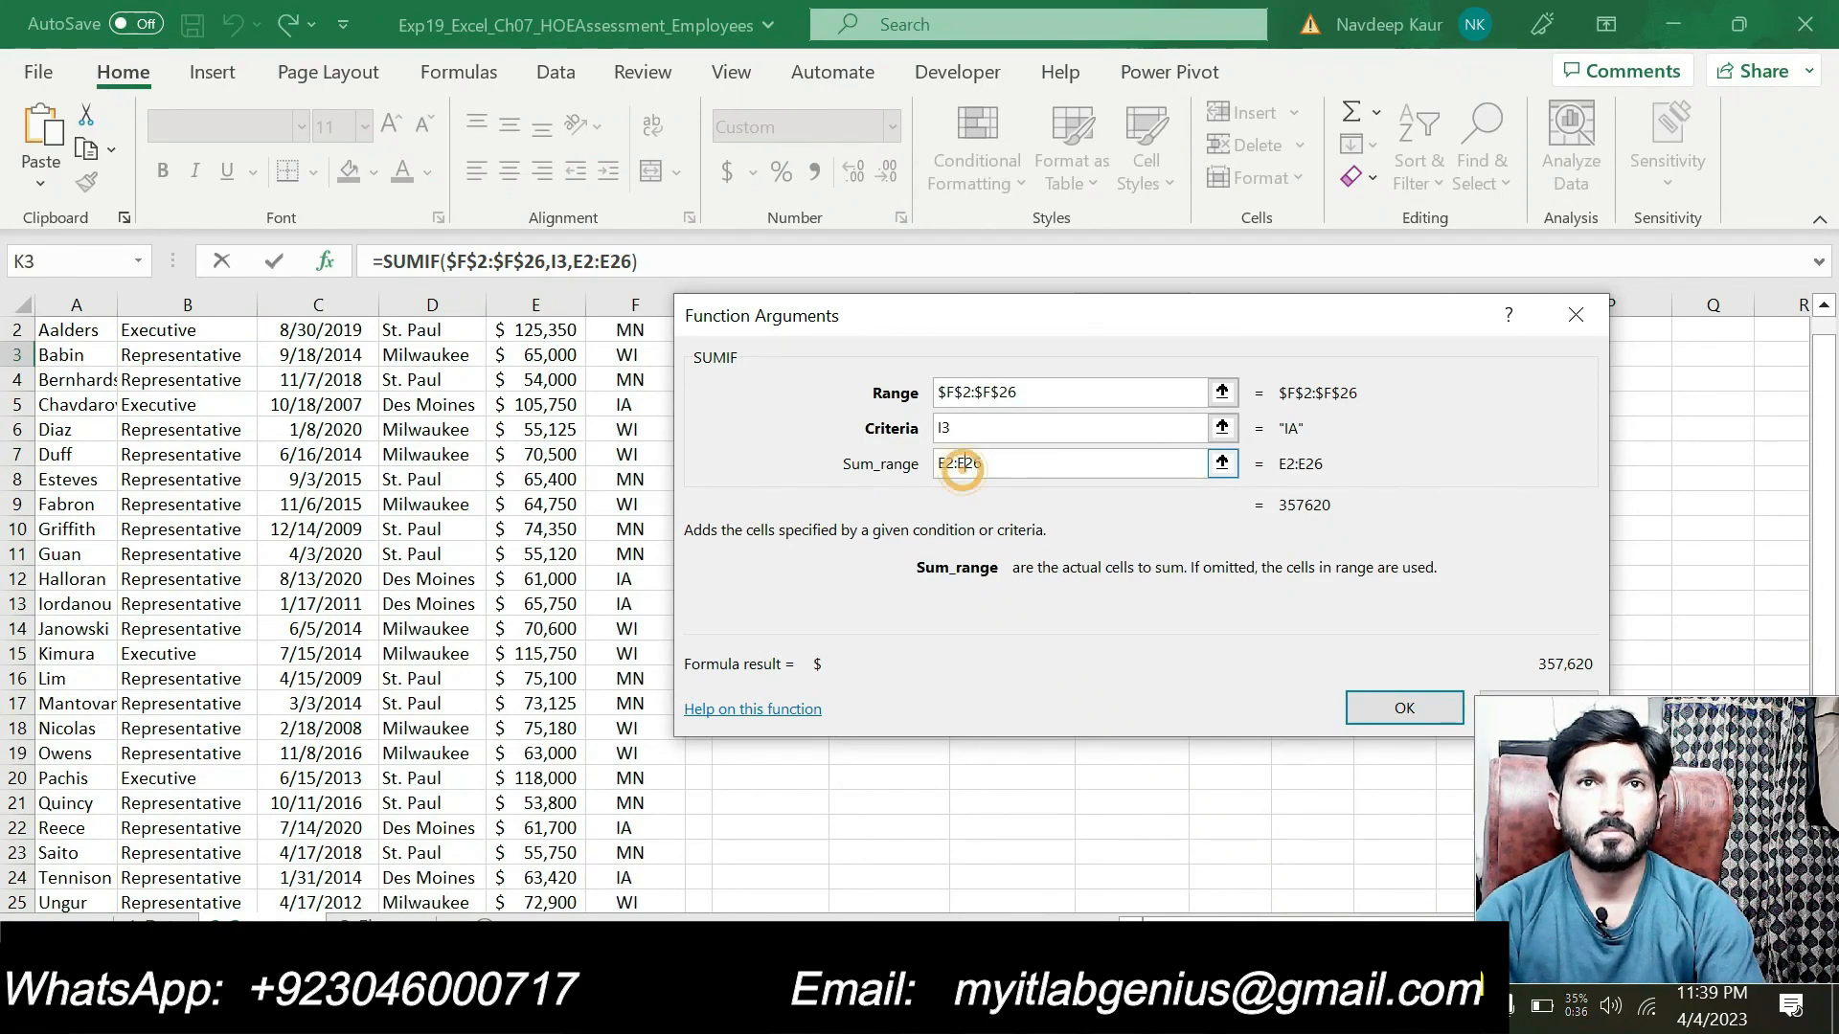
text($2:)
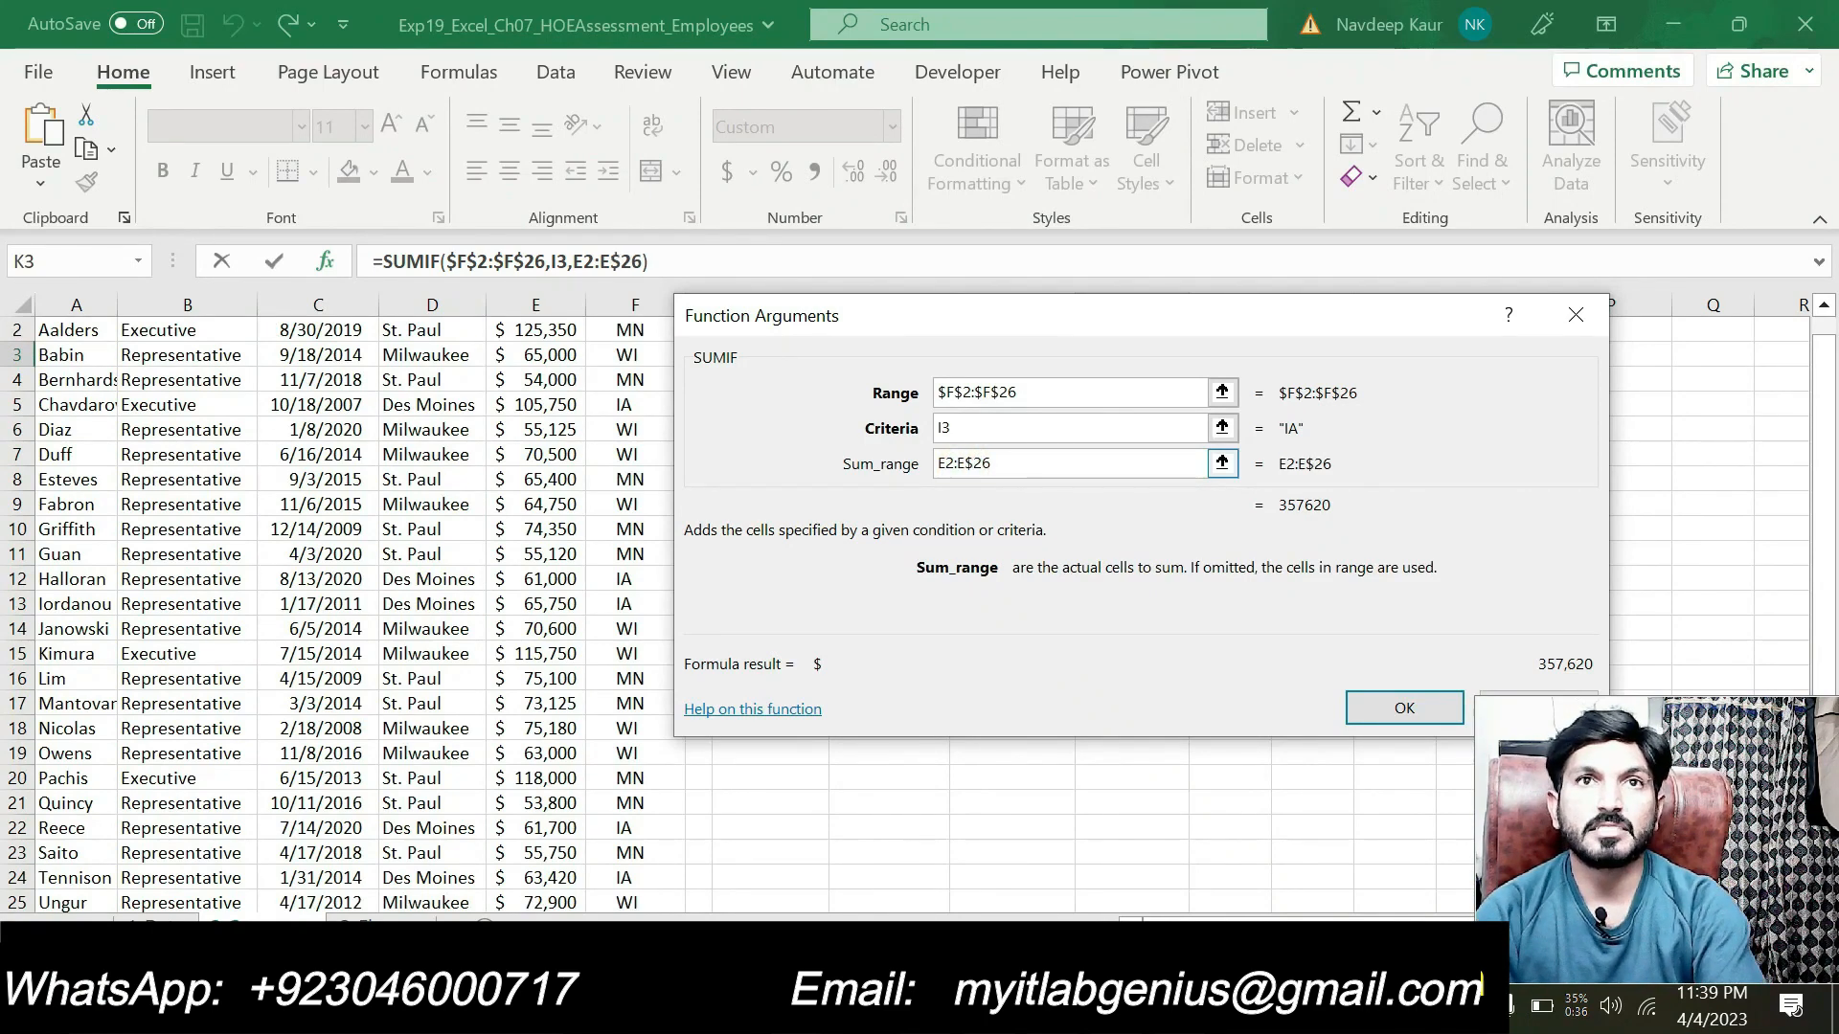
text($E)
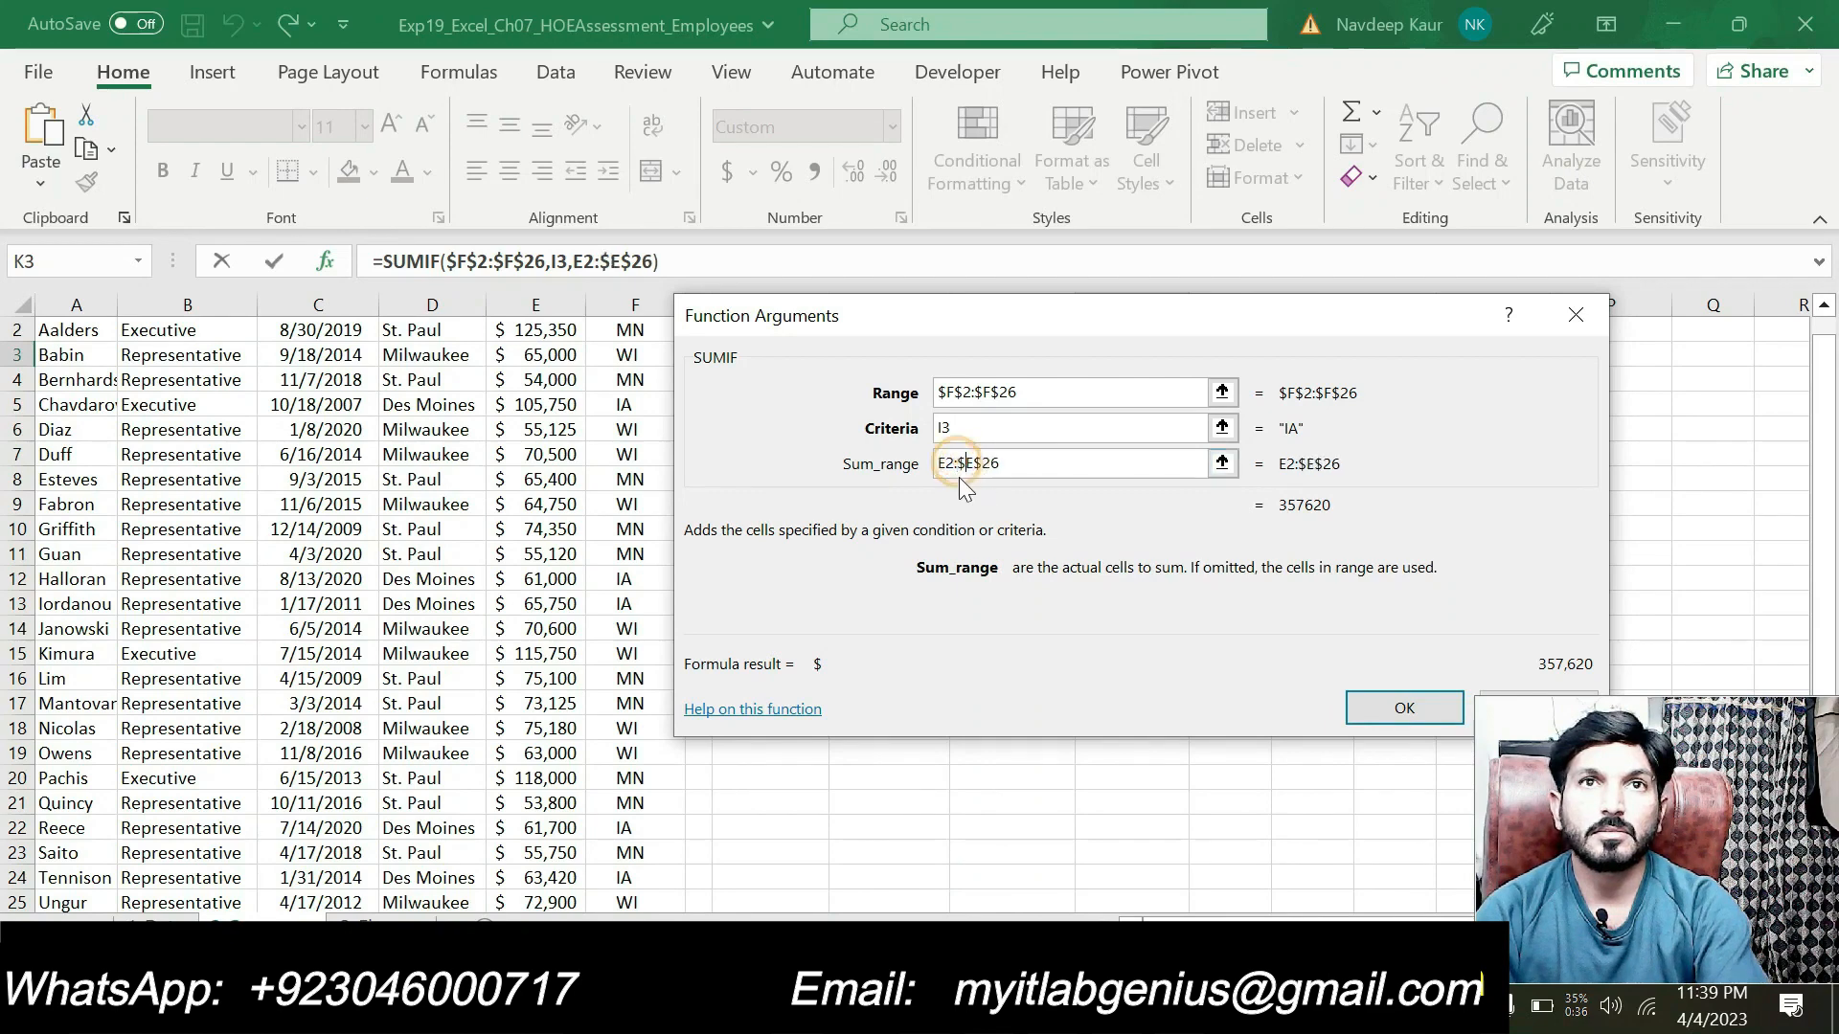
text($)
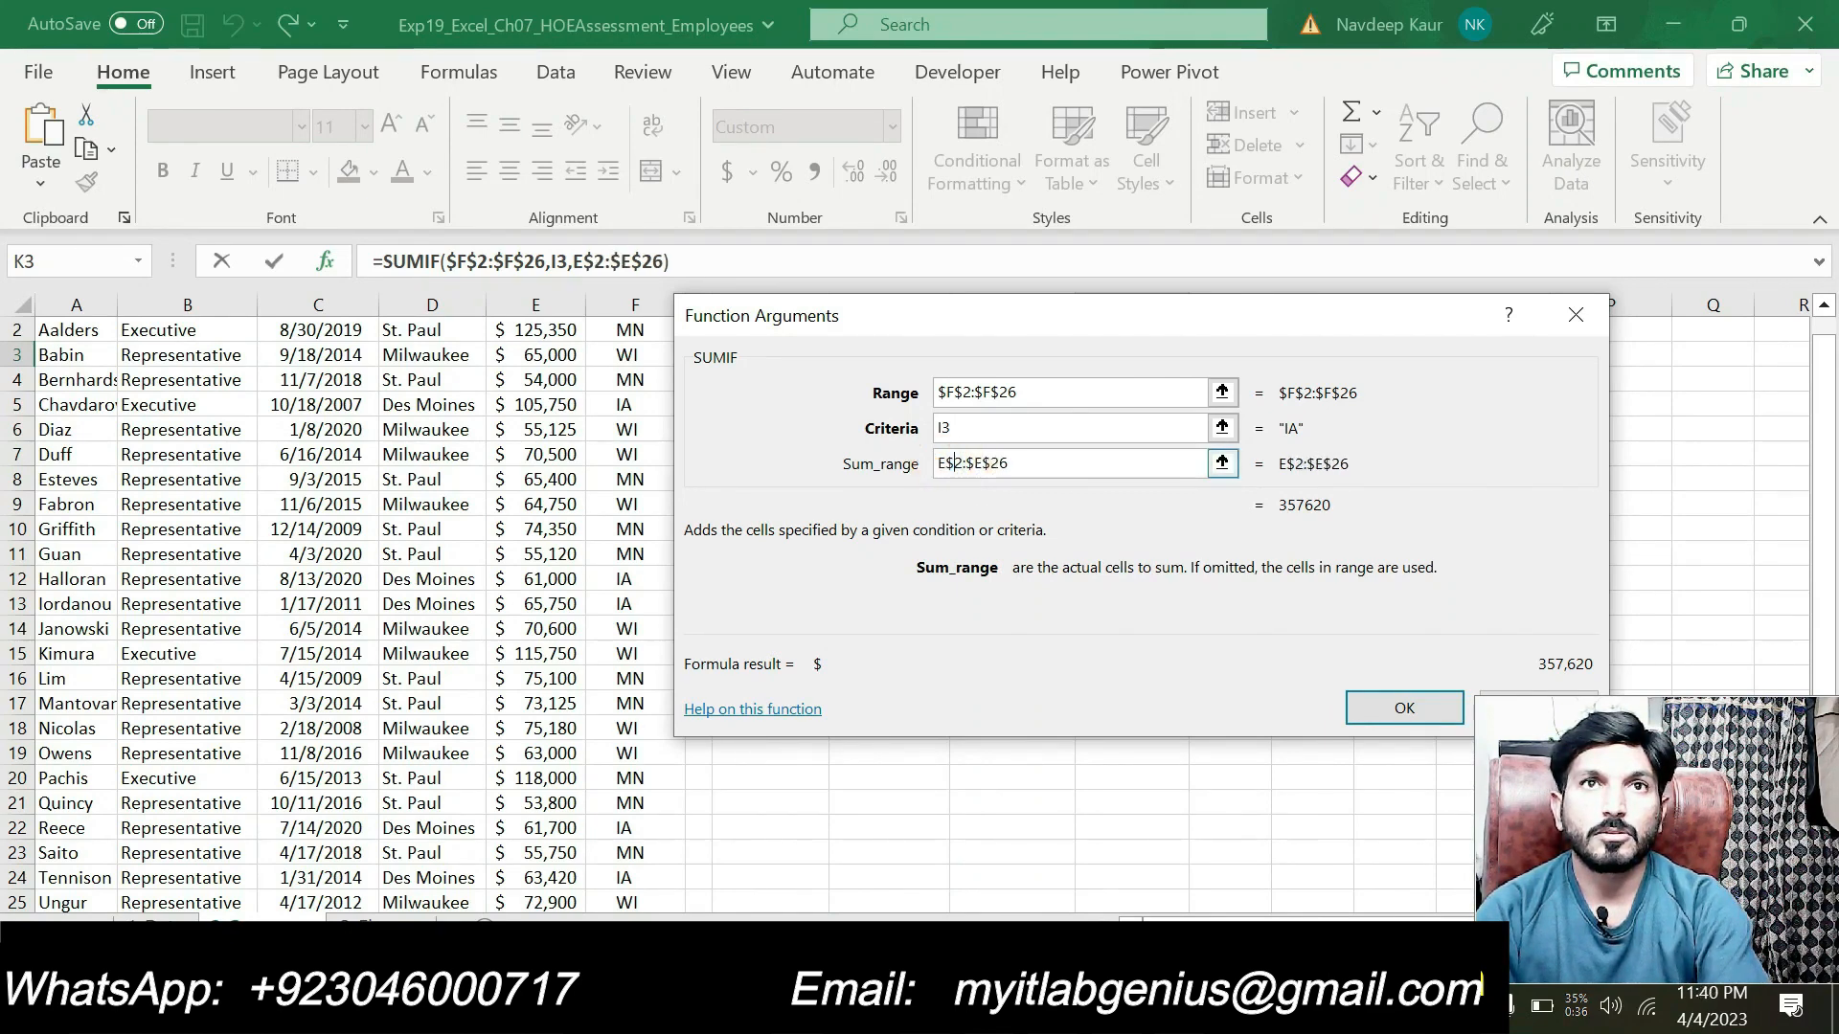
click(937, 462)
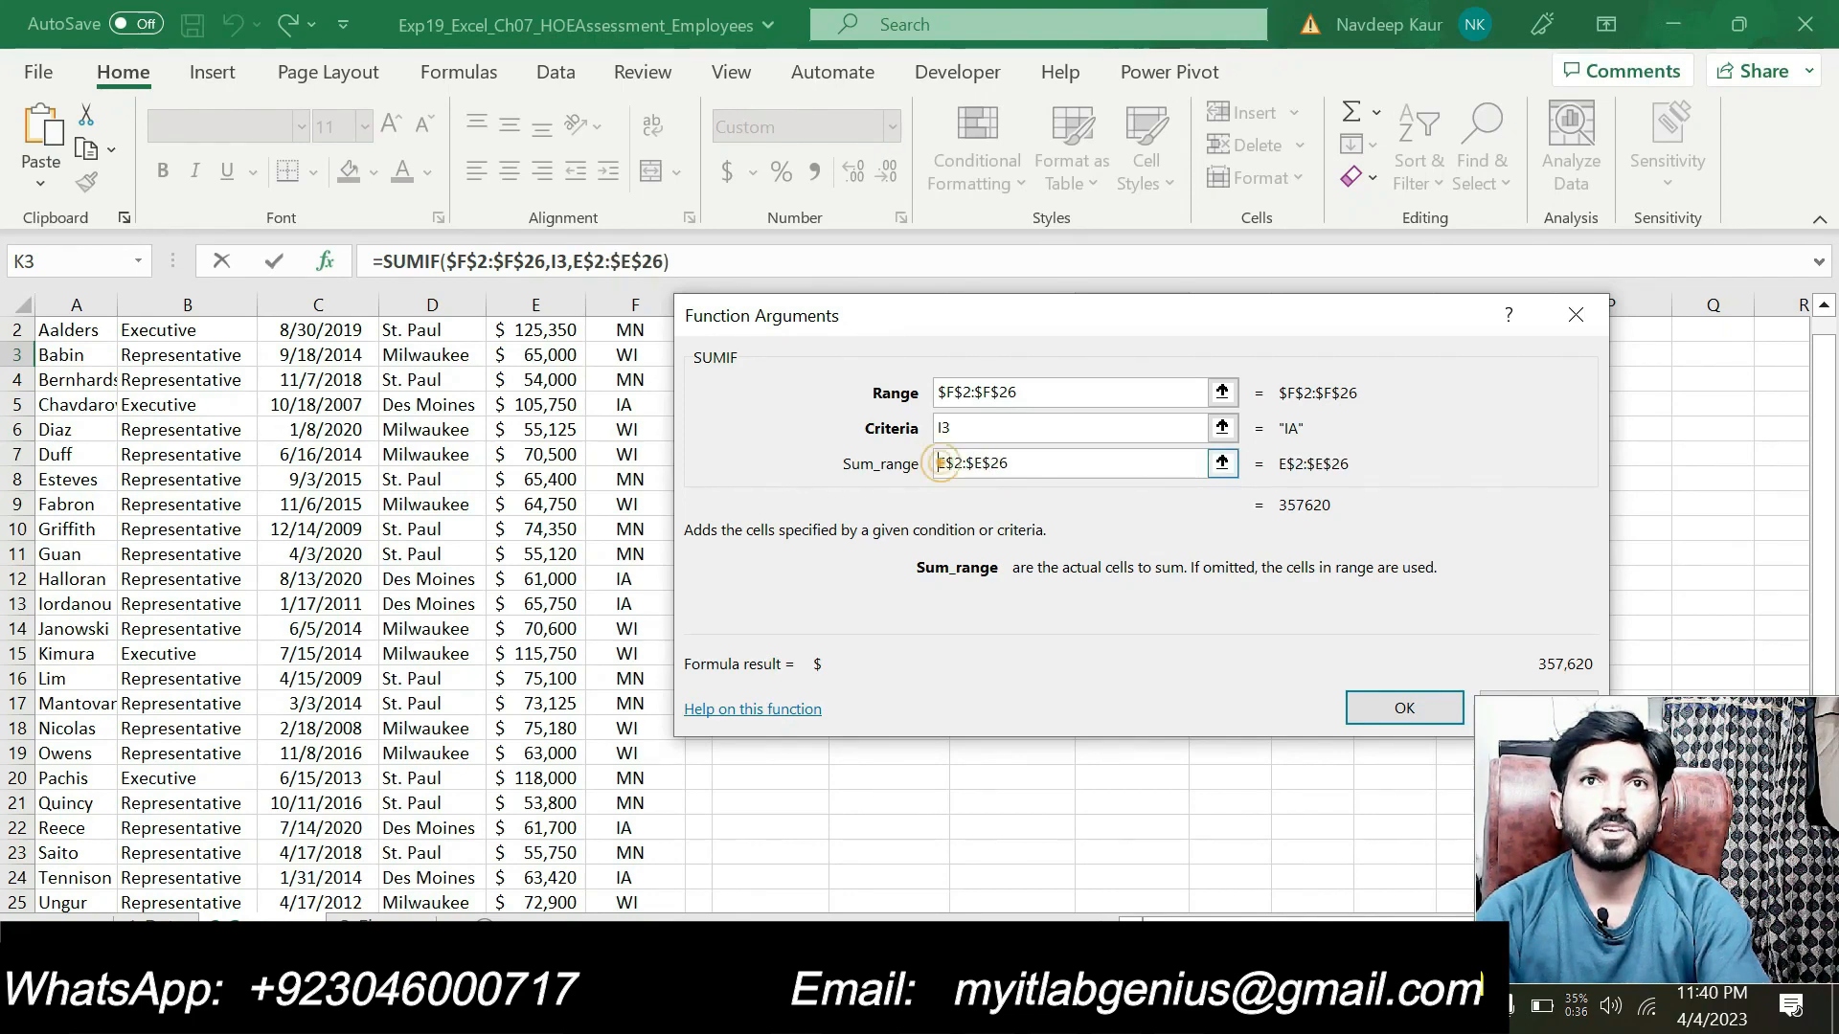
text($)
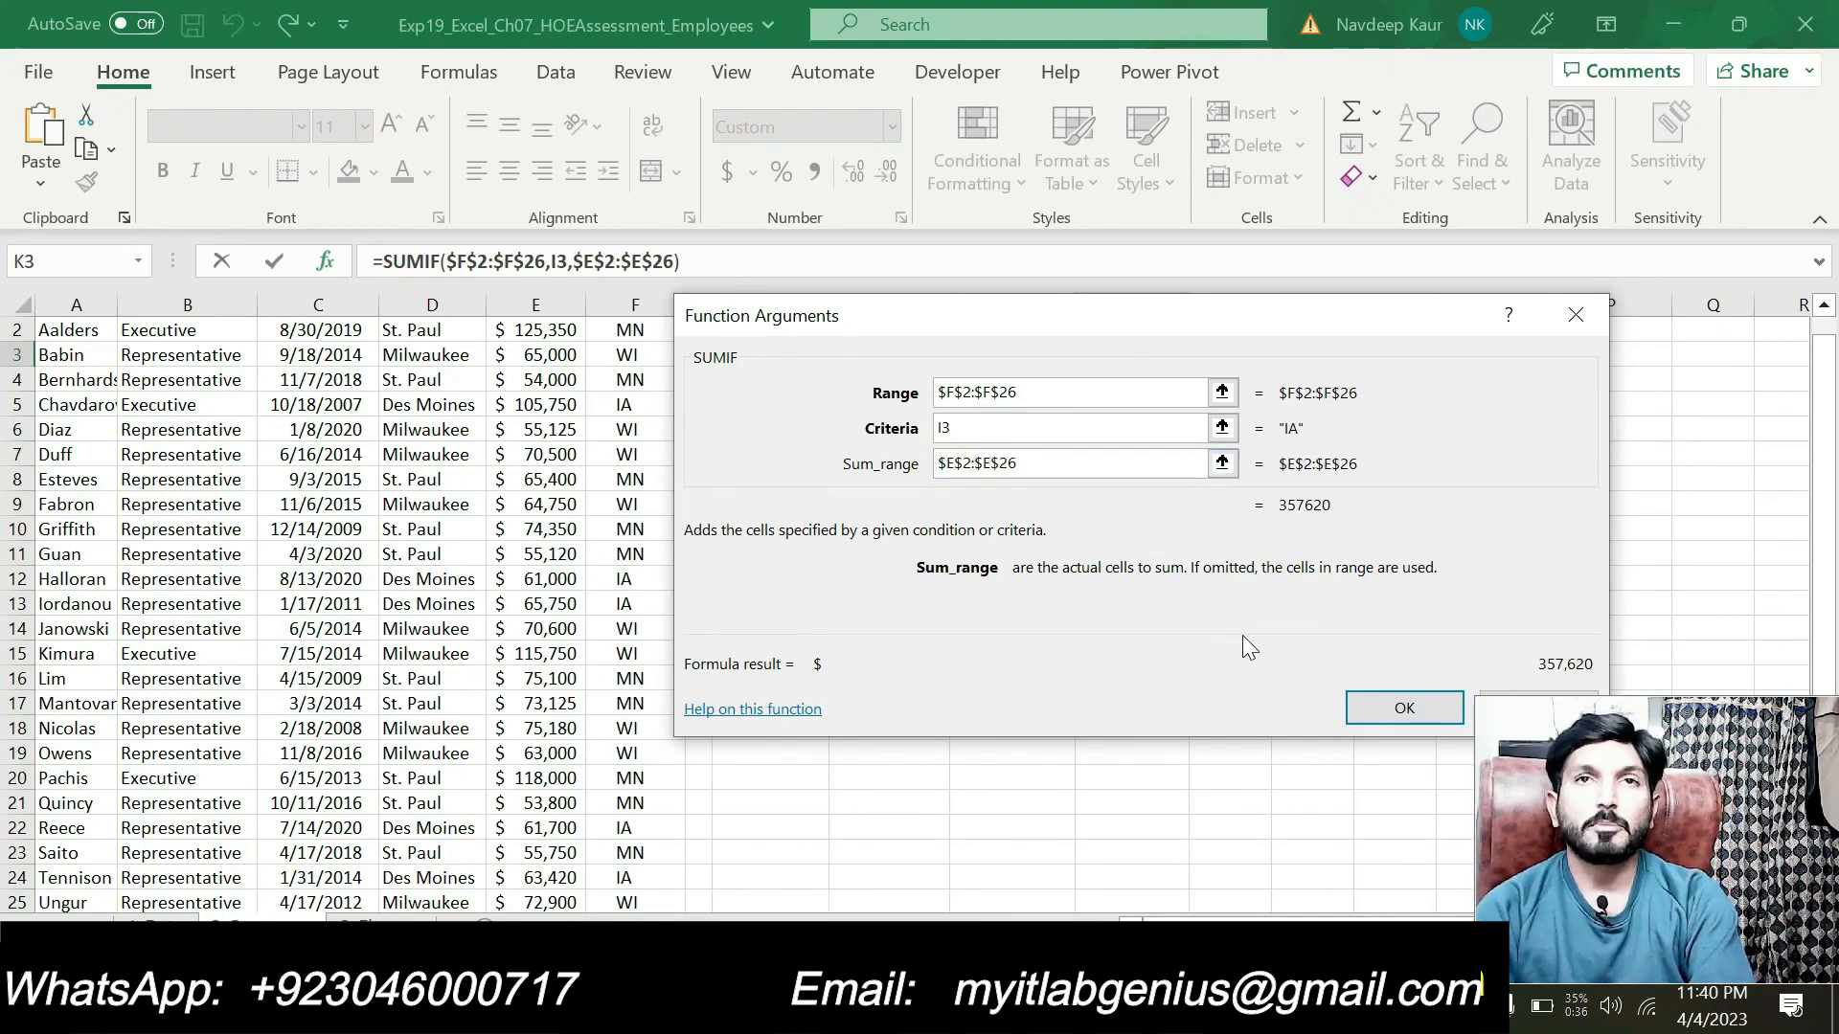
click(1356, 707)
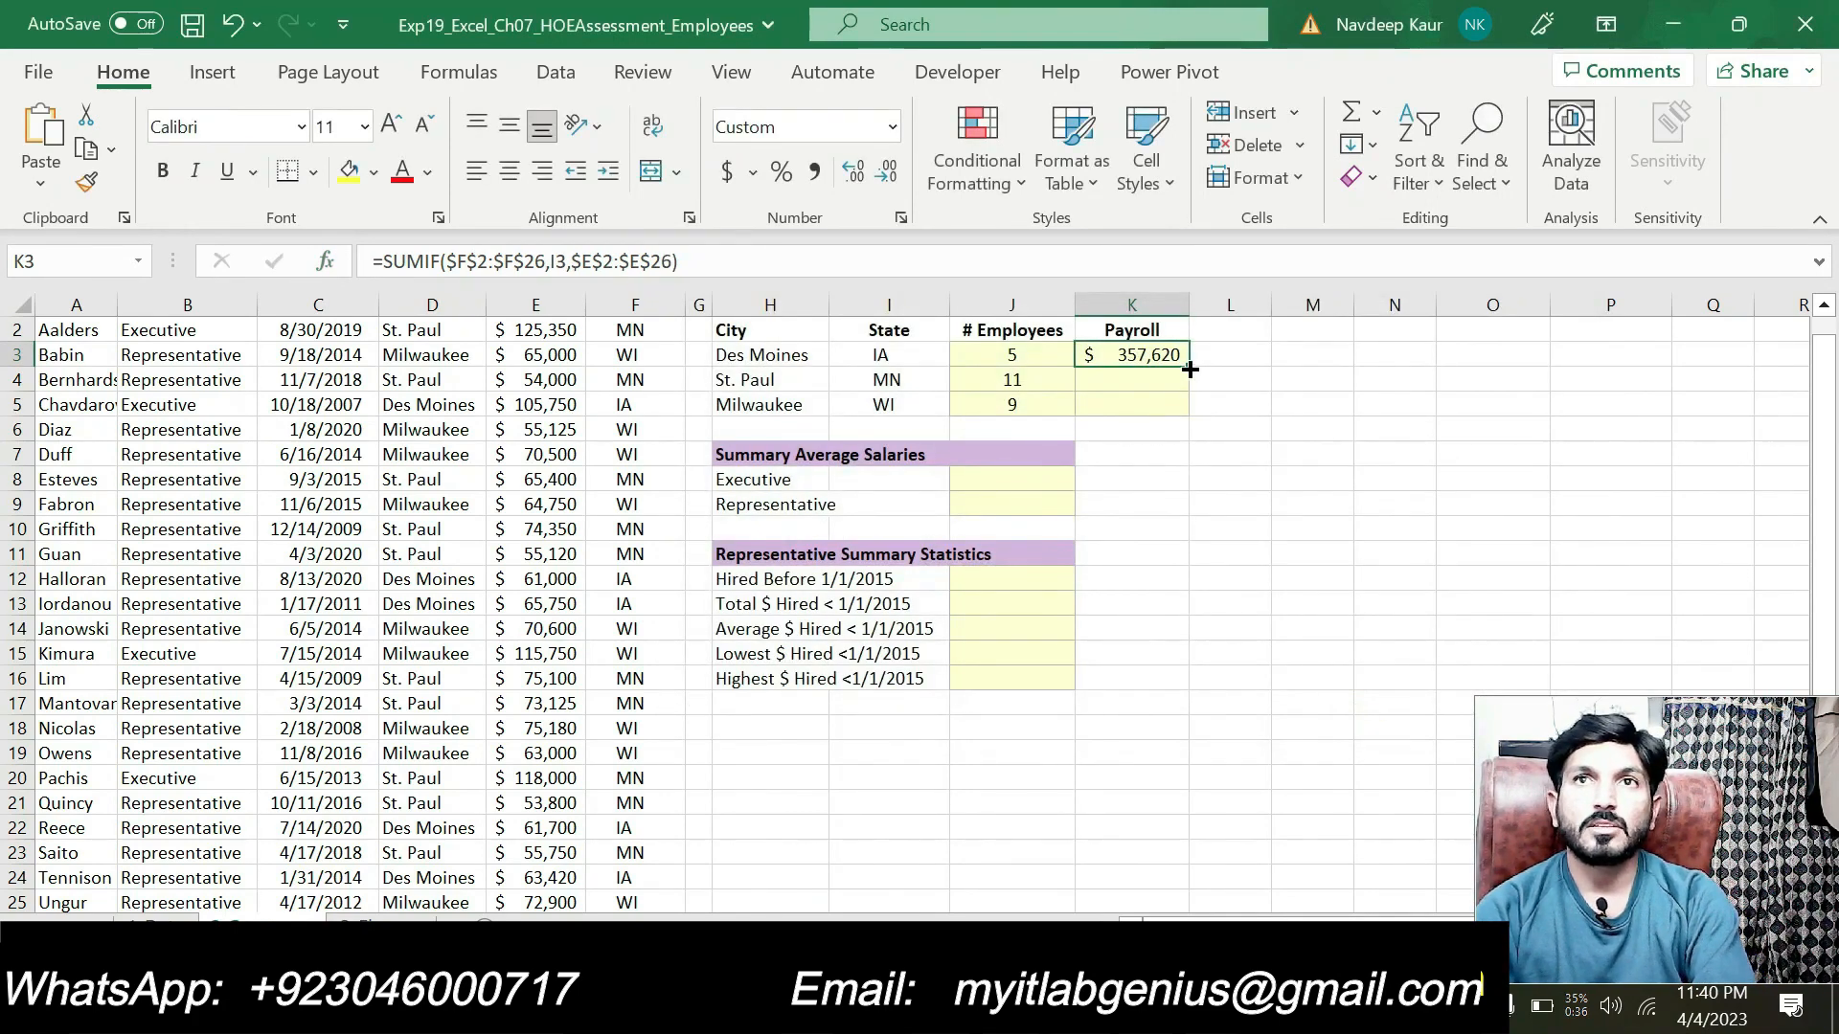
drag(1189, 369, 1189, 420)
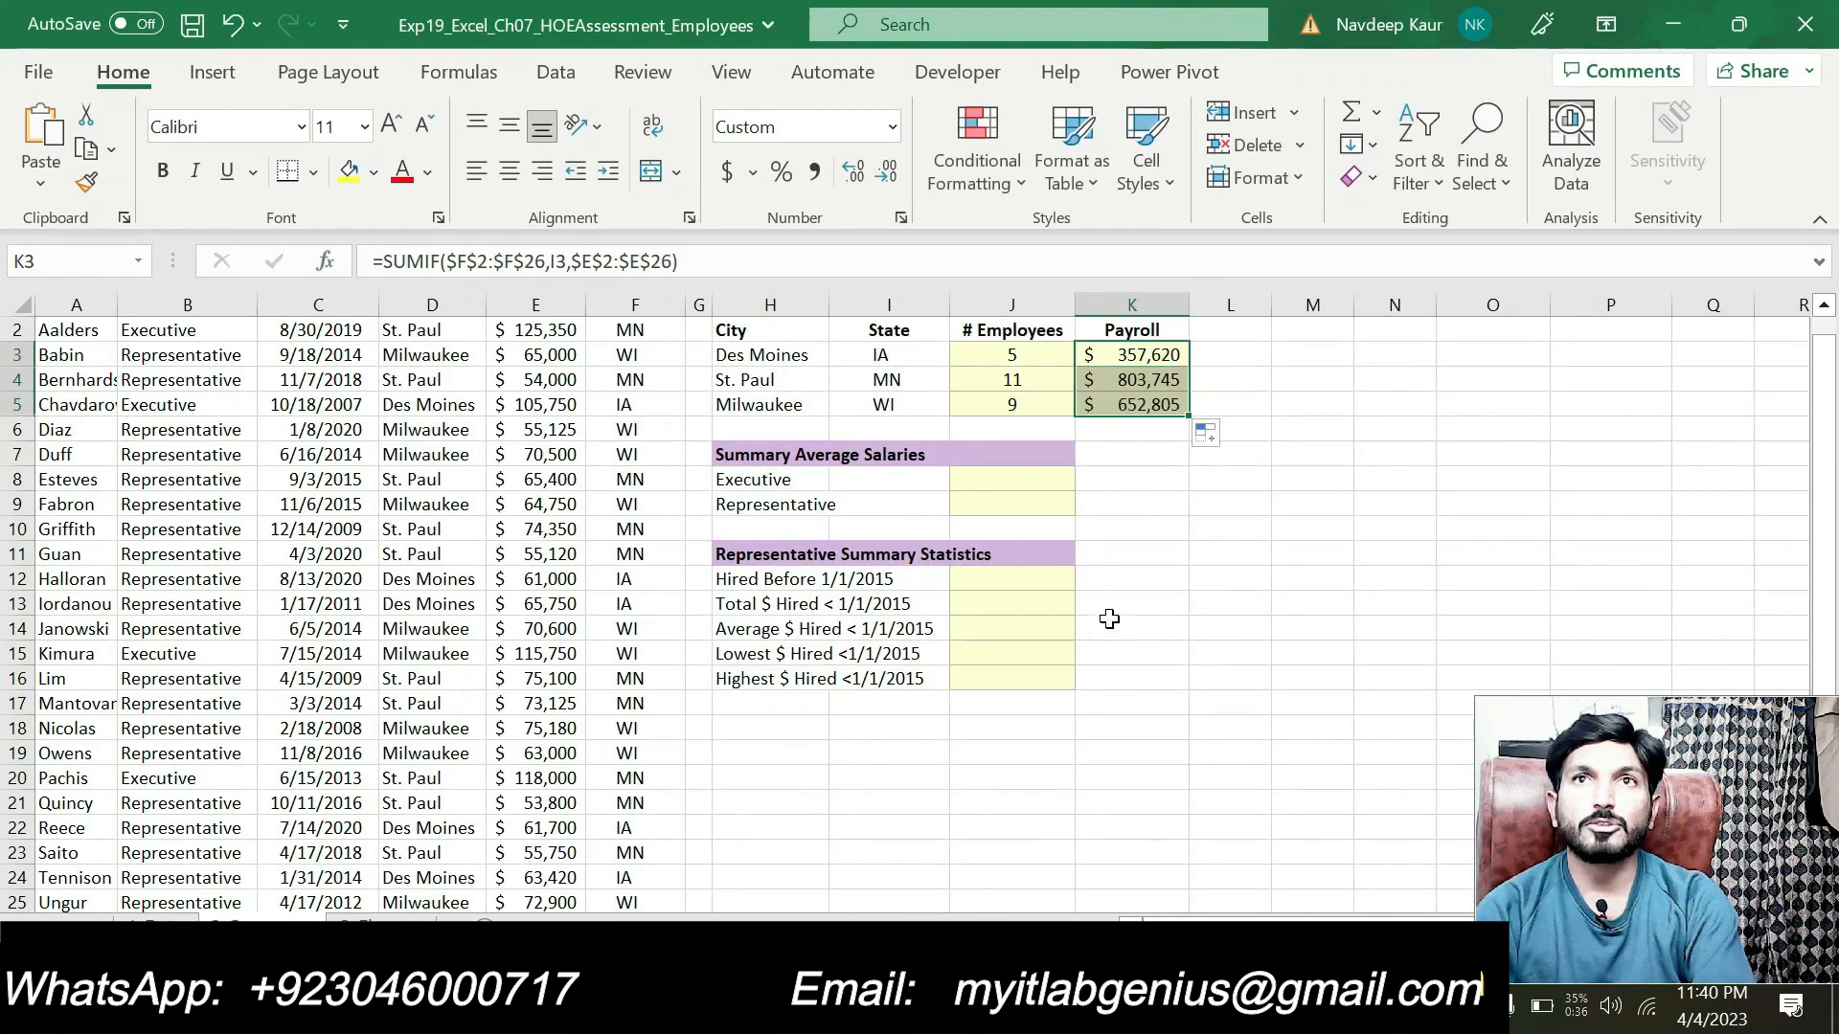
Switch to the Word instructions and remove the turquoise highlight from the SUMIF paragraph of instruction 10.
key(alt+Tab)
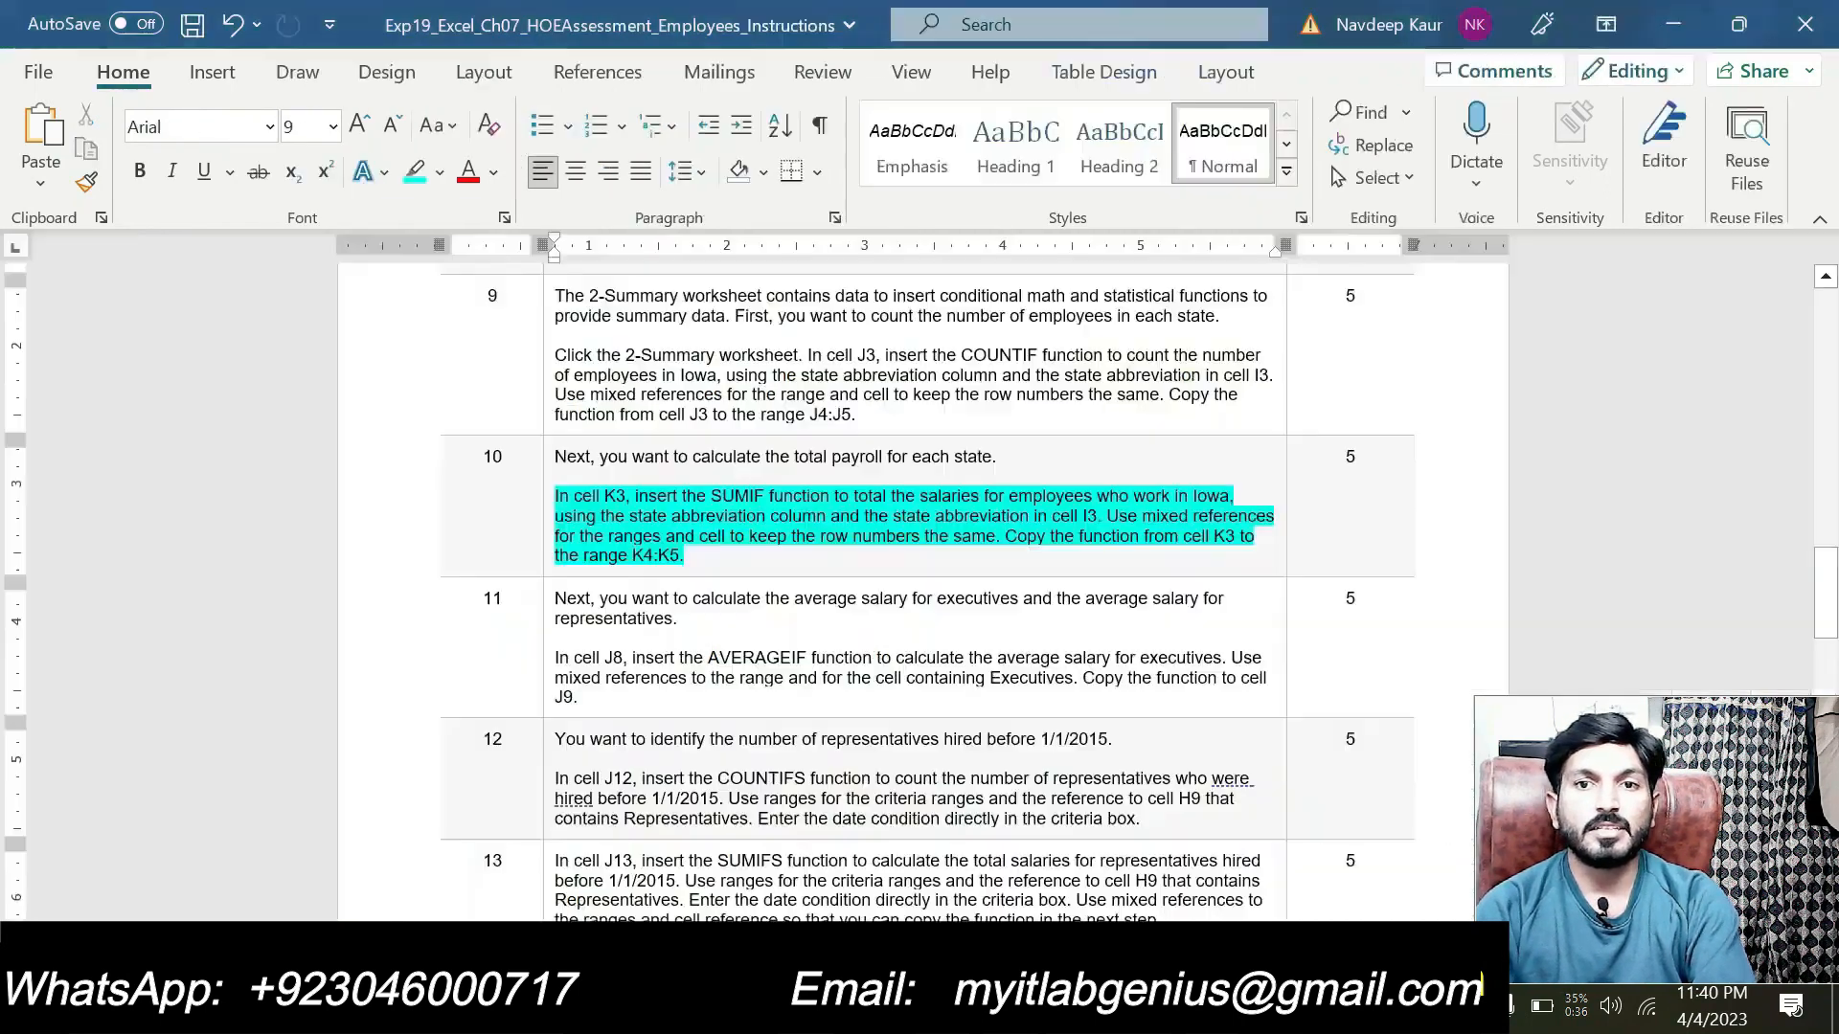
drag(748, 562, 554, 495)
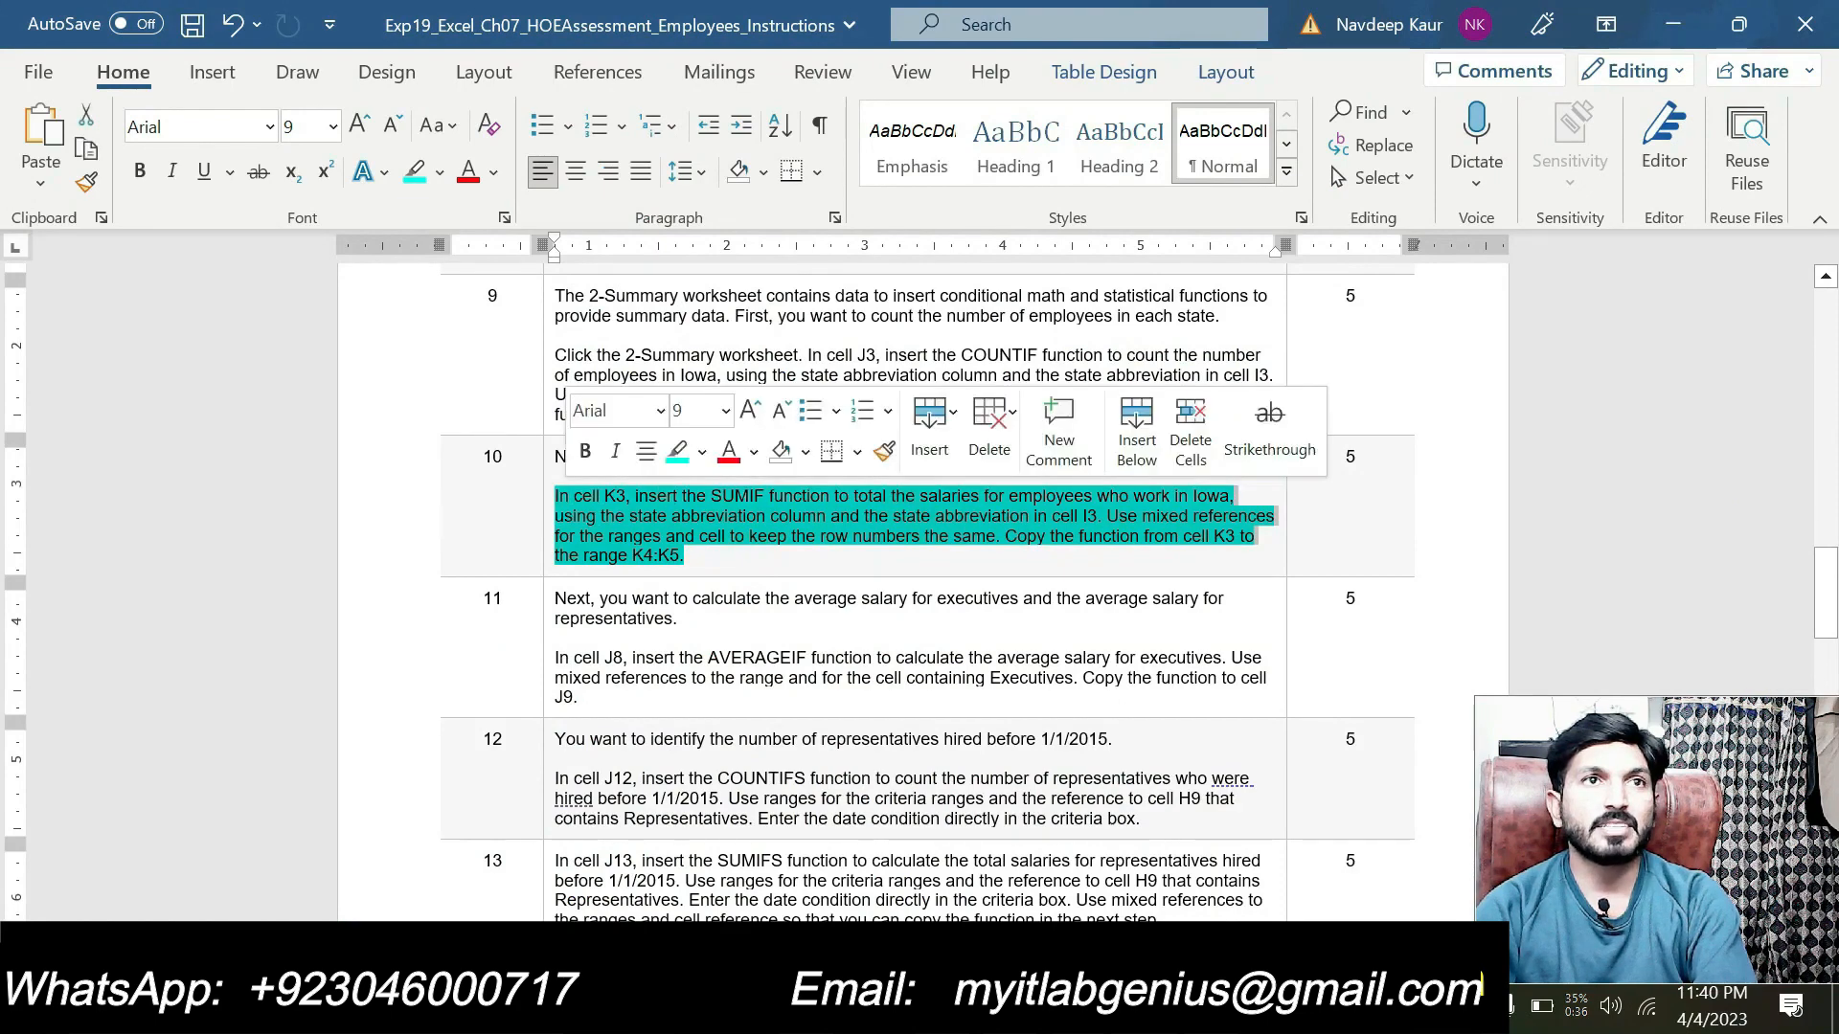
click(684, 461)
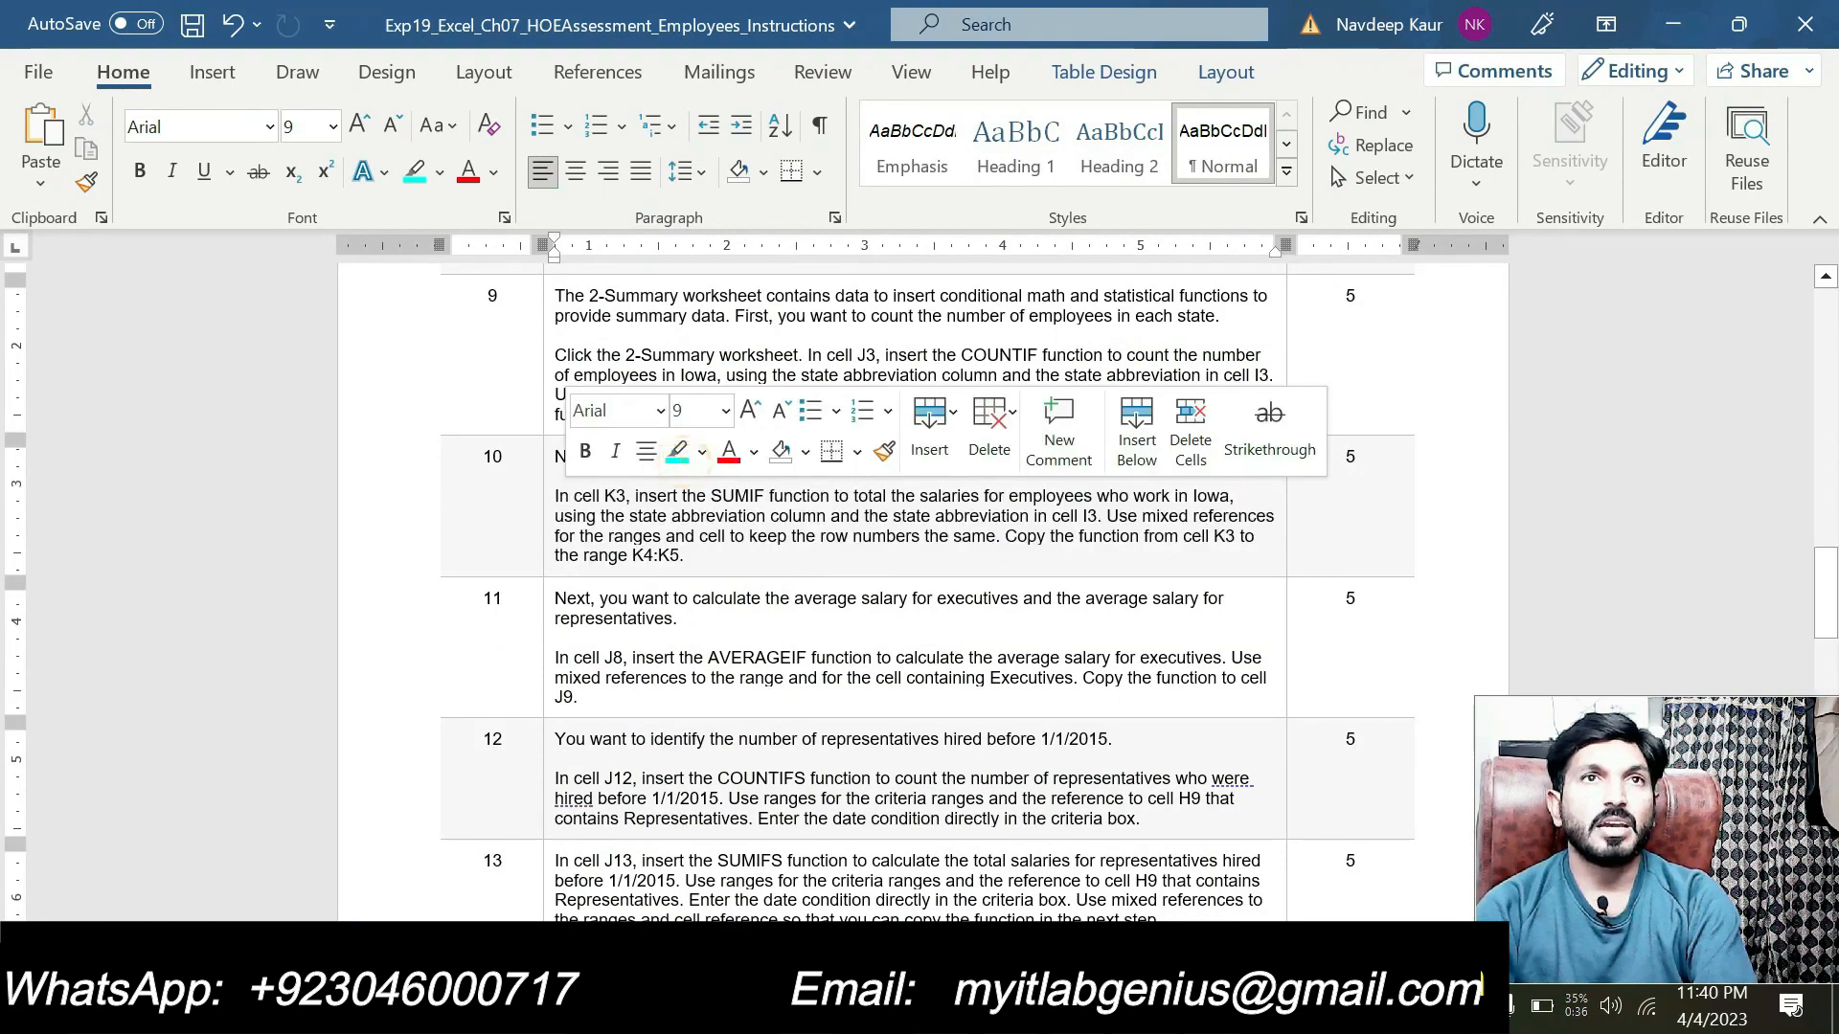
Review the completed and remaining instructions through instruction 26, and return to instruction 11 on the AVERAGEIF function.
scroll(783, 541, up, 3)
scroll(783, 540, up, 6)
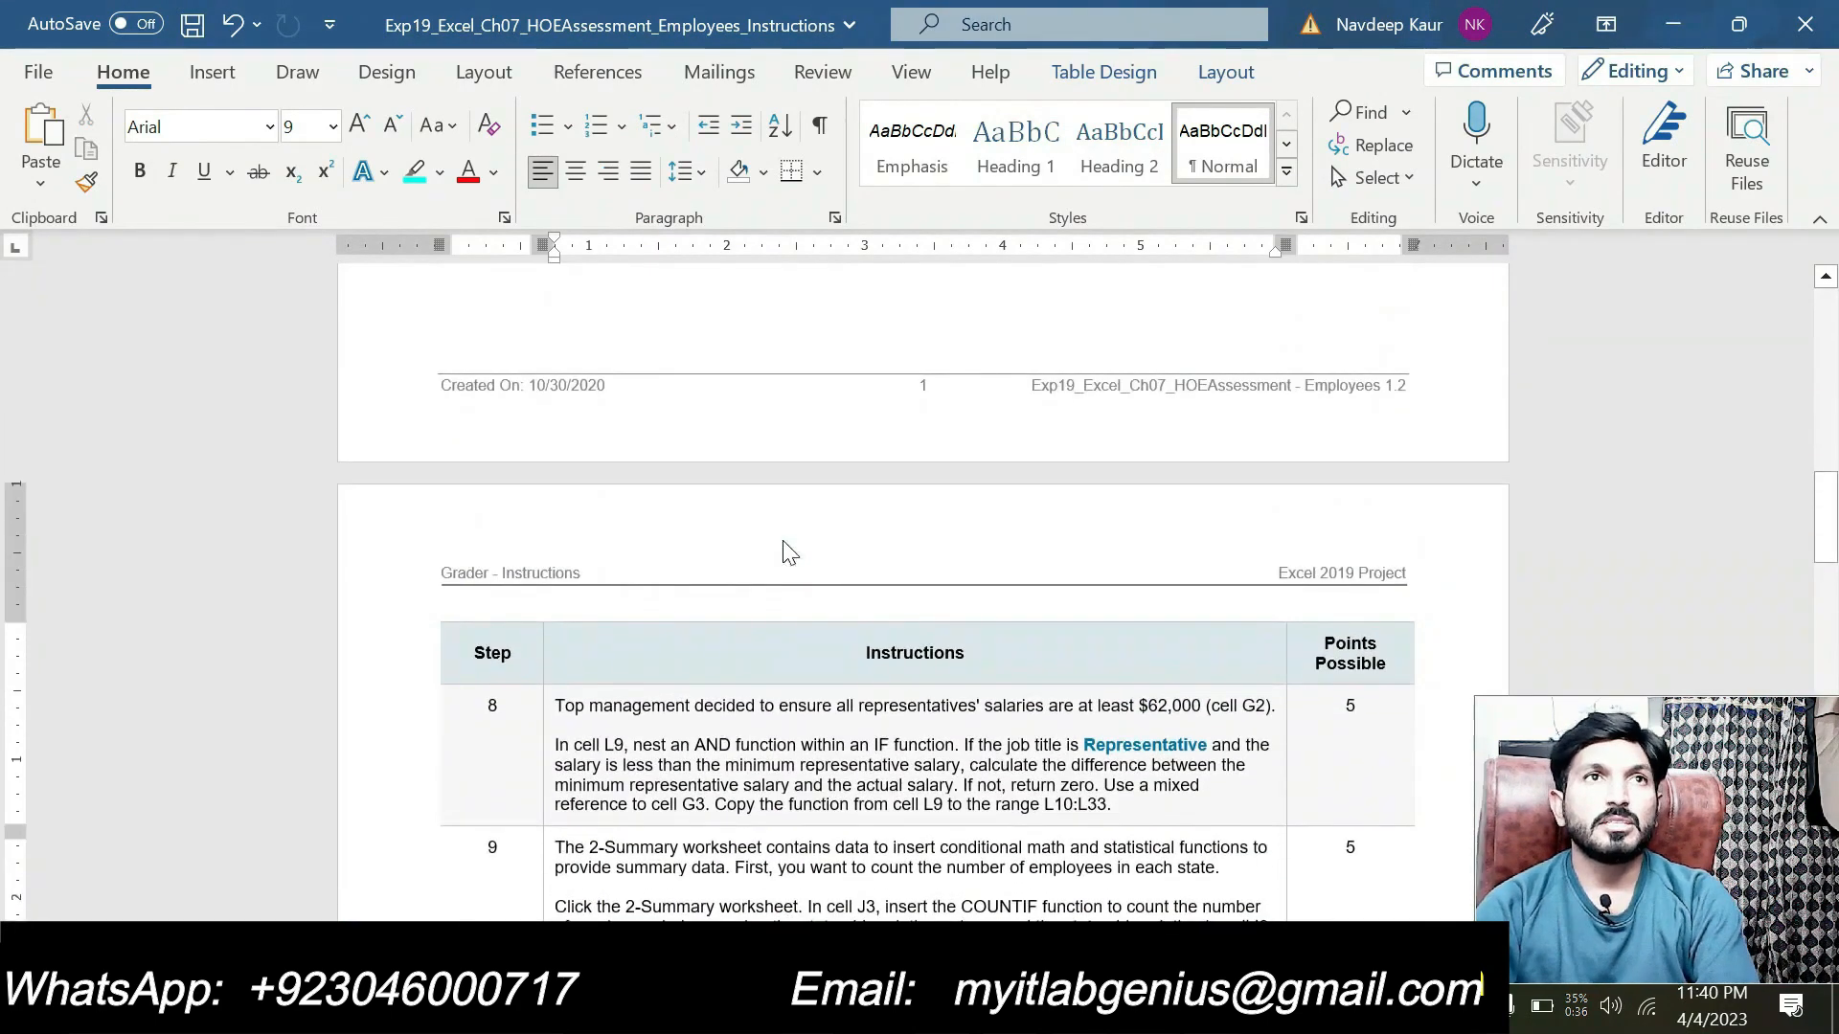
scroll(926, 589, up, 10)
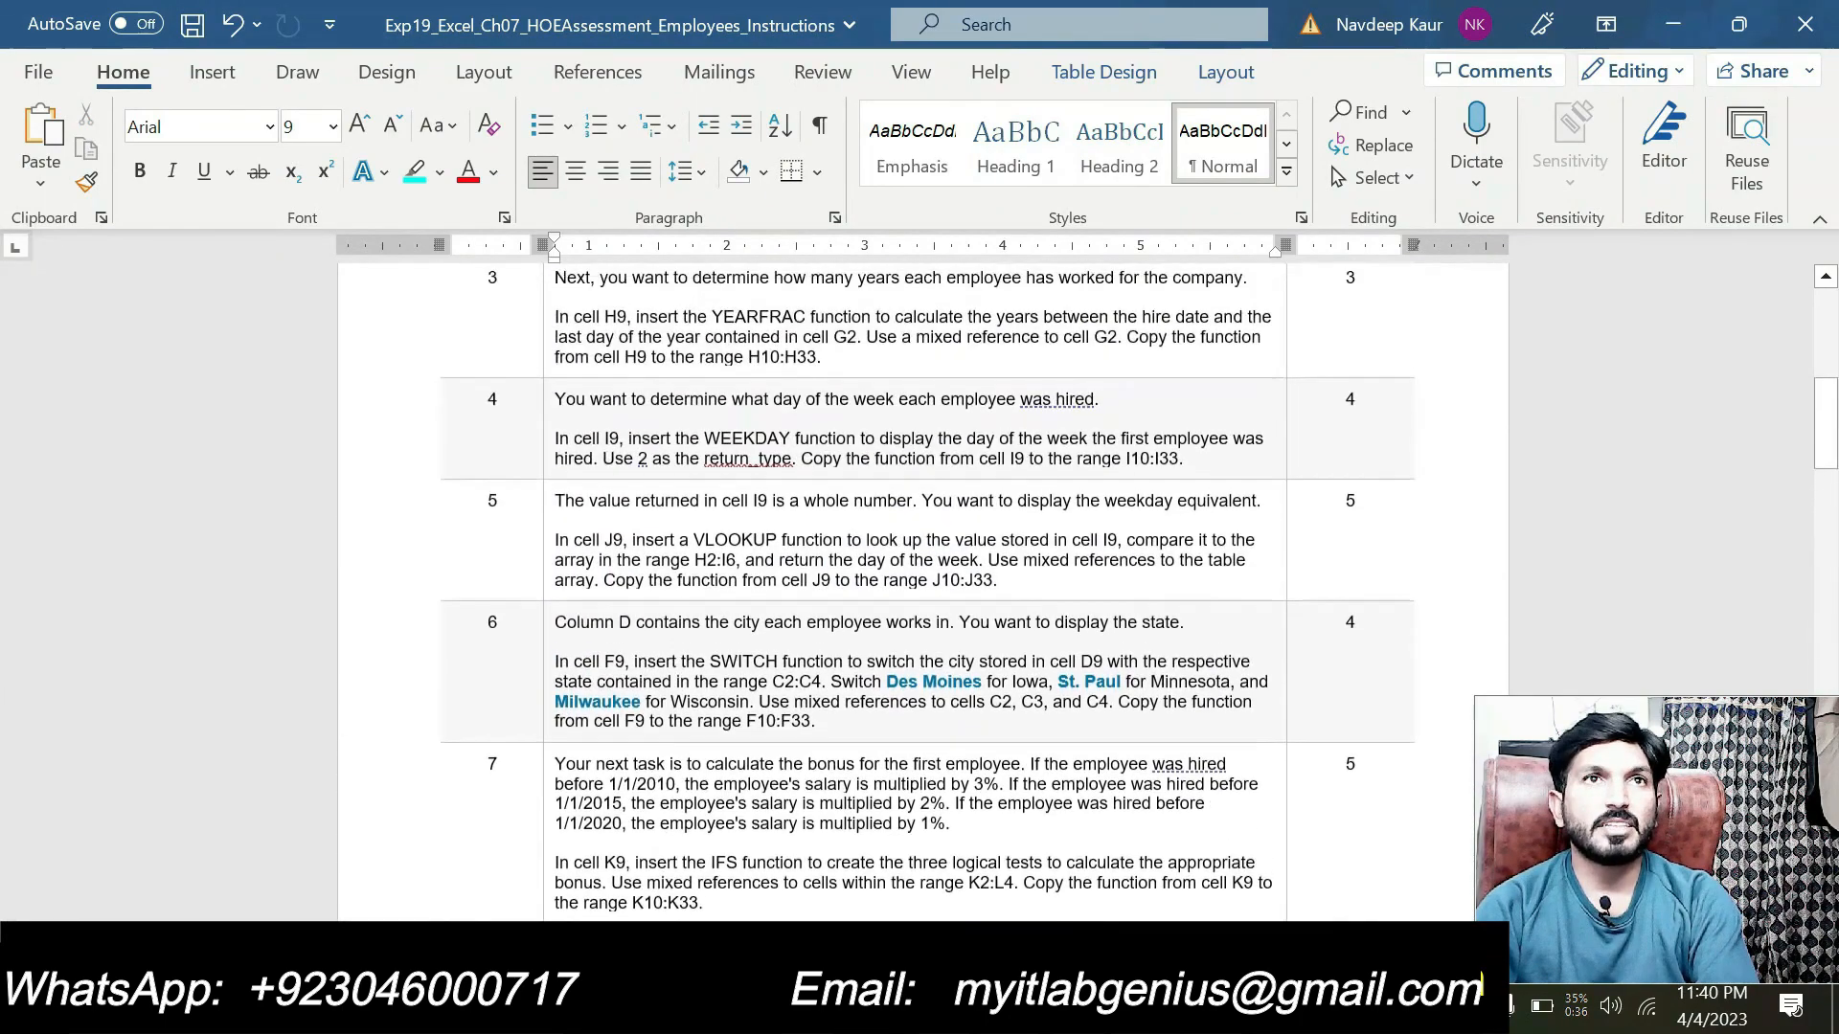
scroll(779, 537, down, 15)
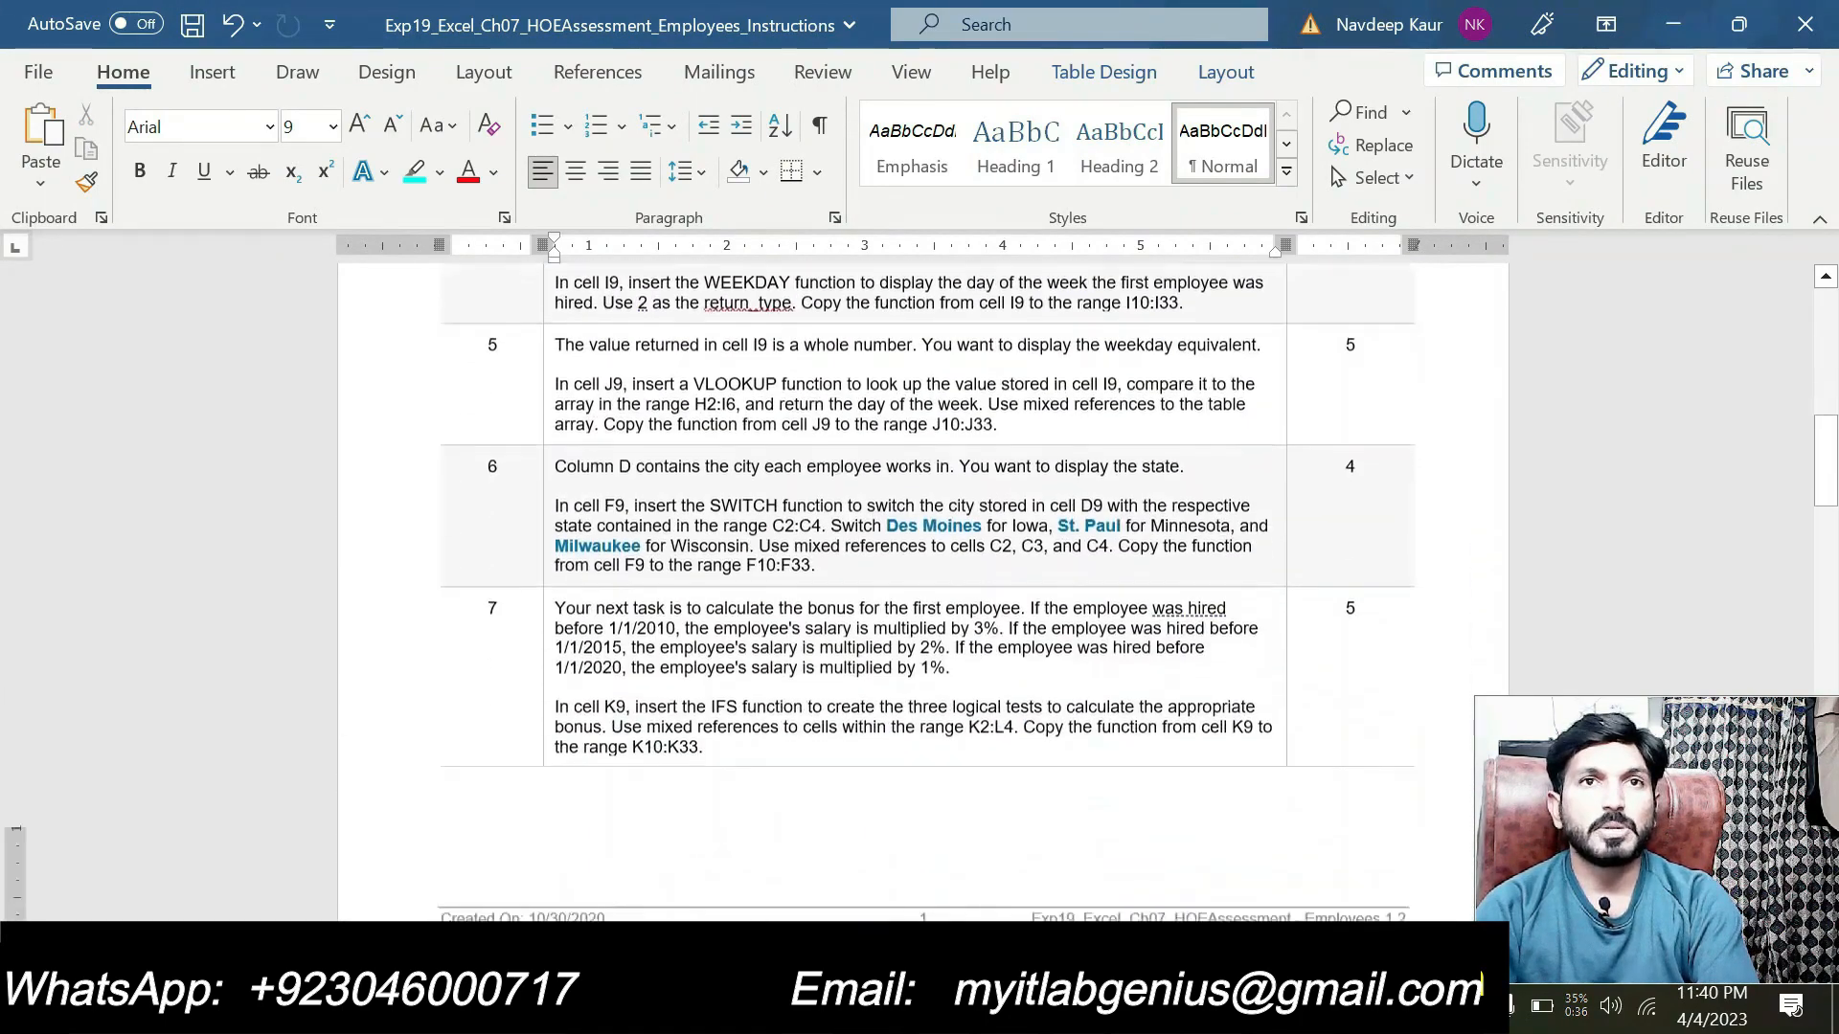
scroll(926, 594, down, 5)
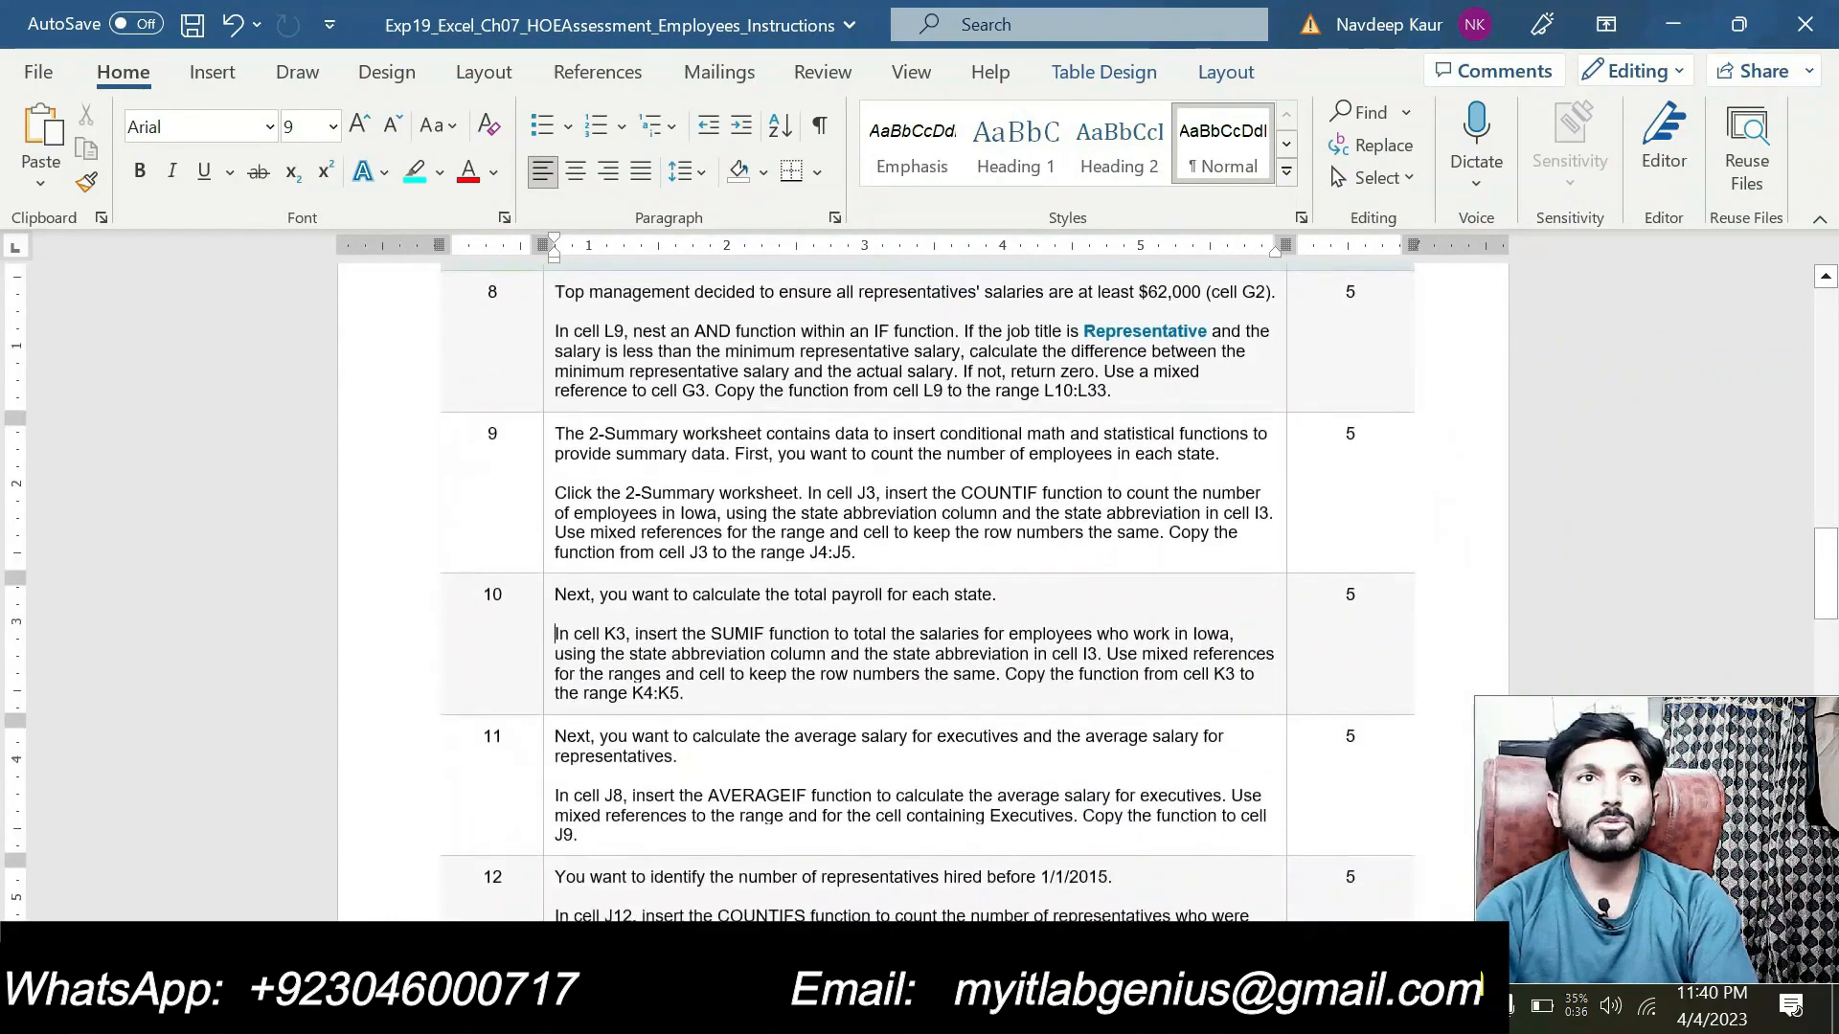
scroll(926, 594, down, 3)
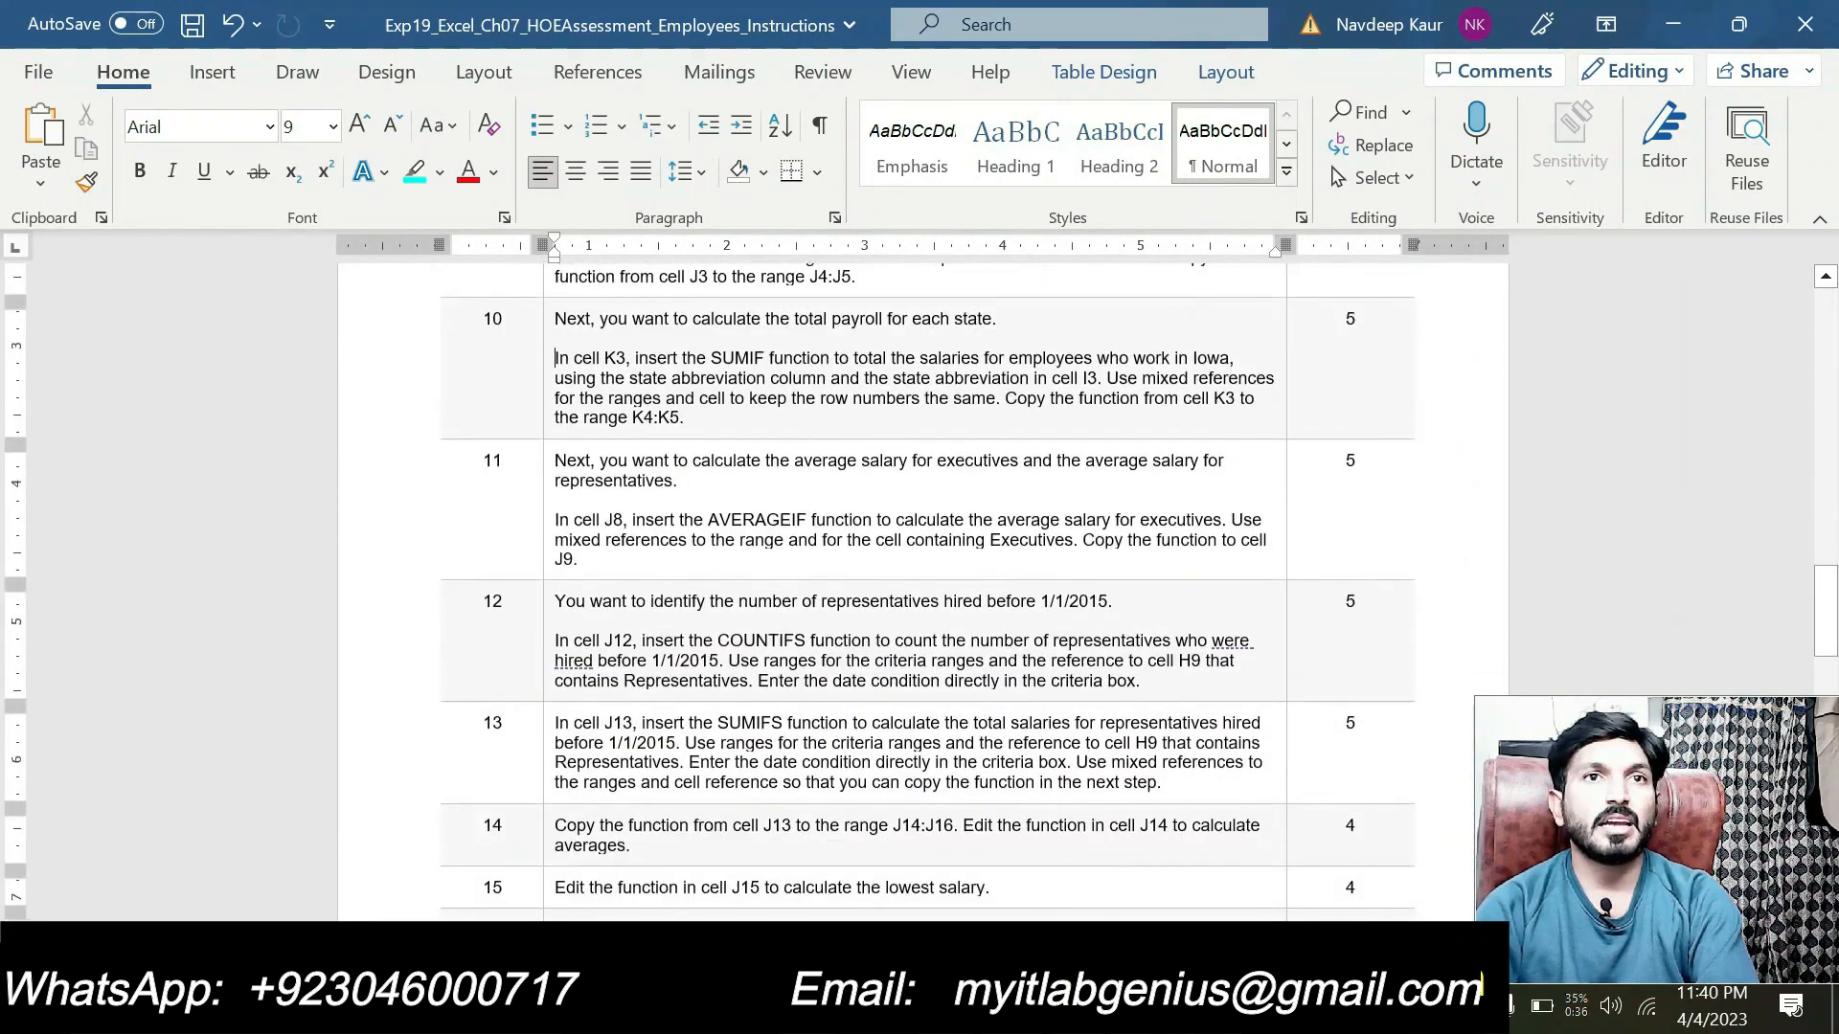
scroll(755, 589, down, 6)
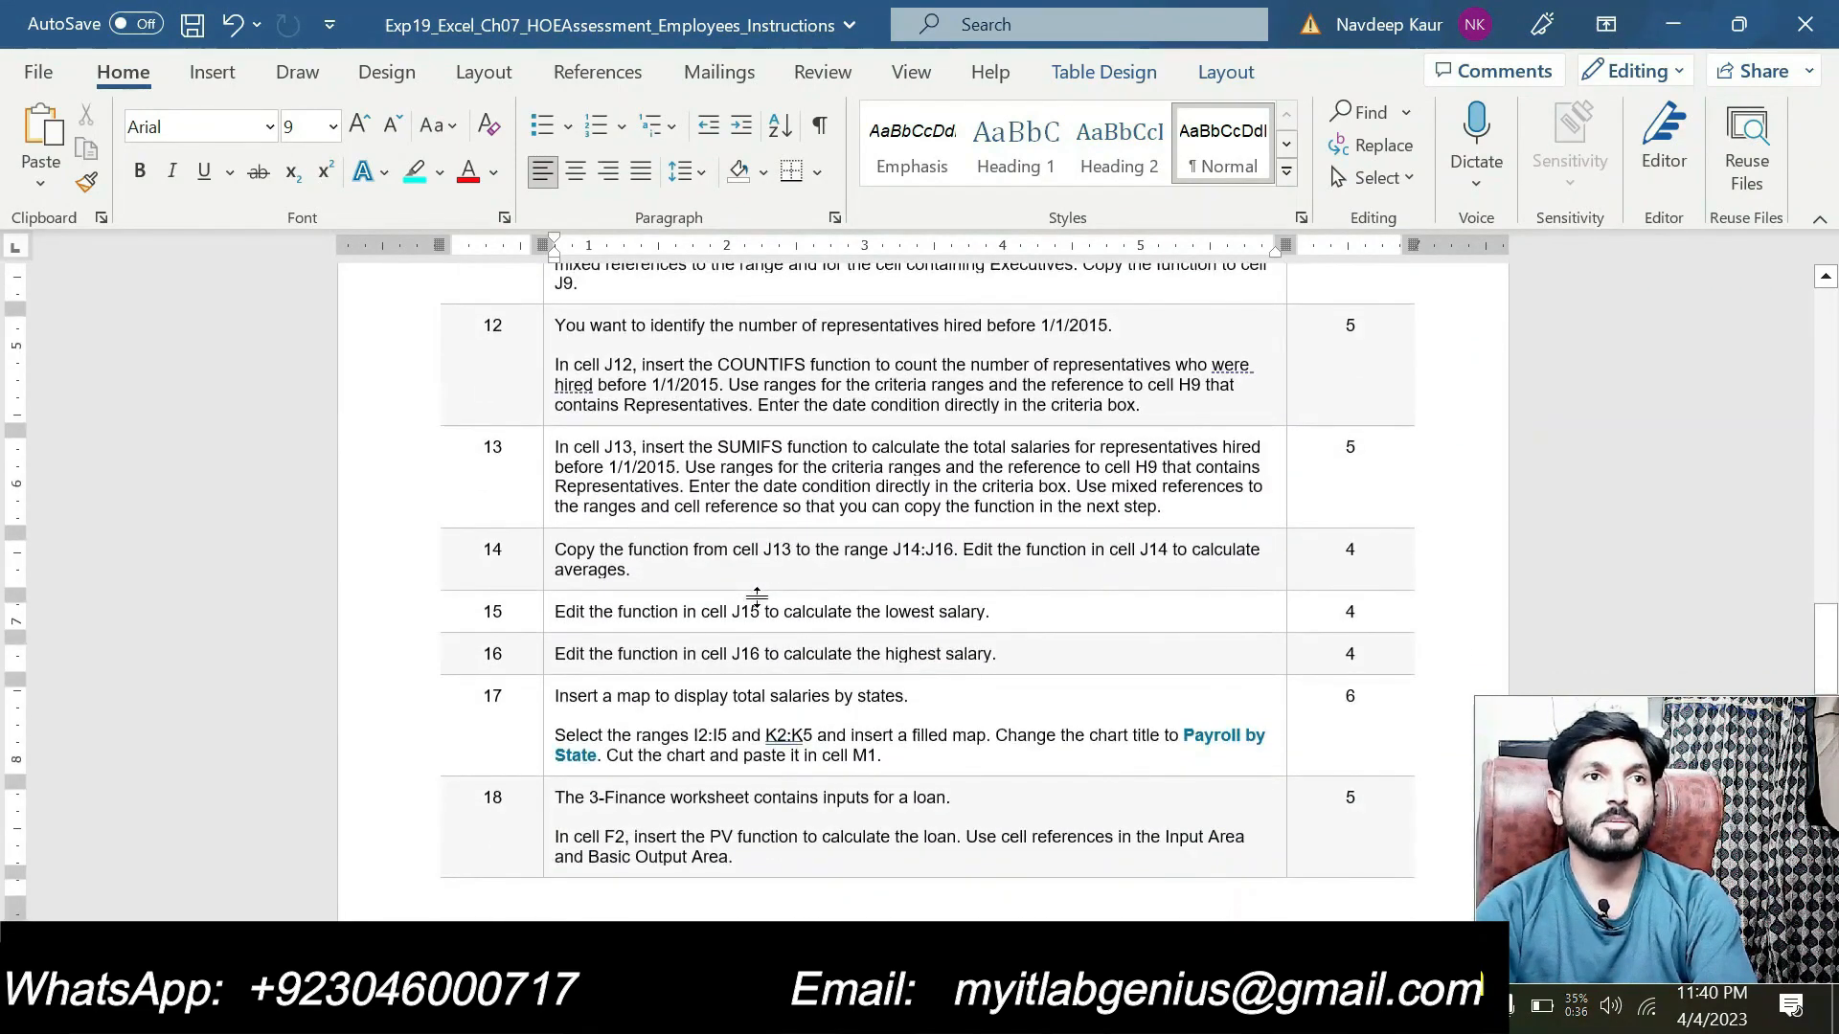
scroll(759, 594, down, 9)
scroll(757, 596, down, 15)
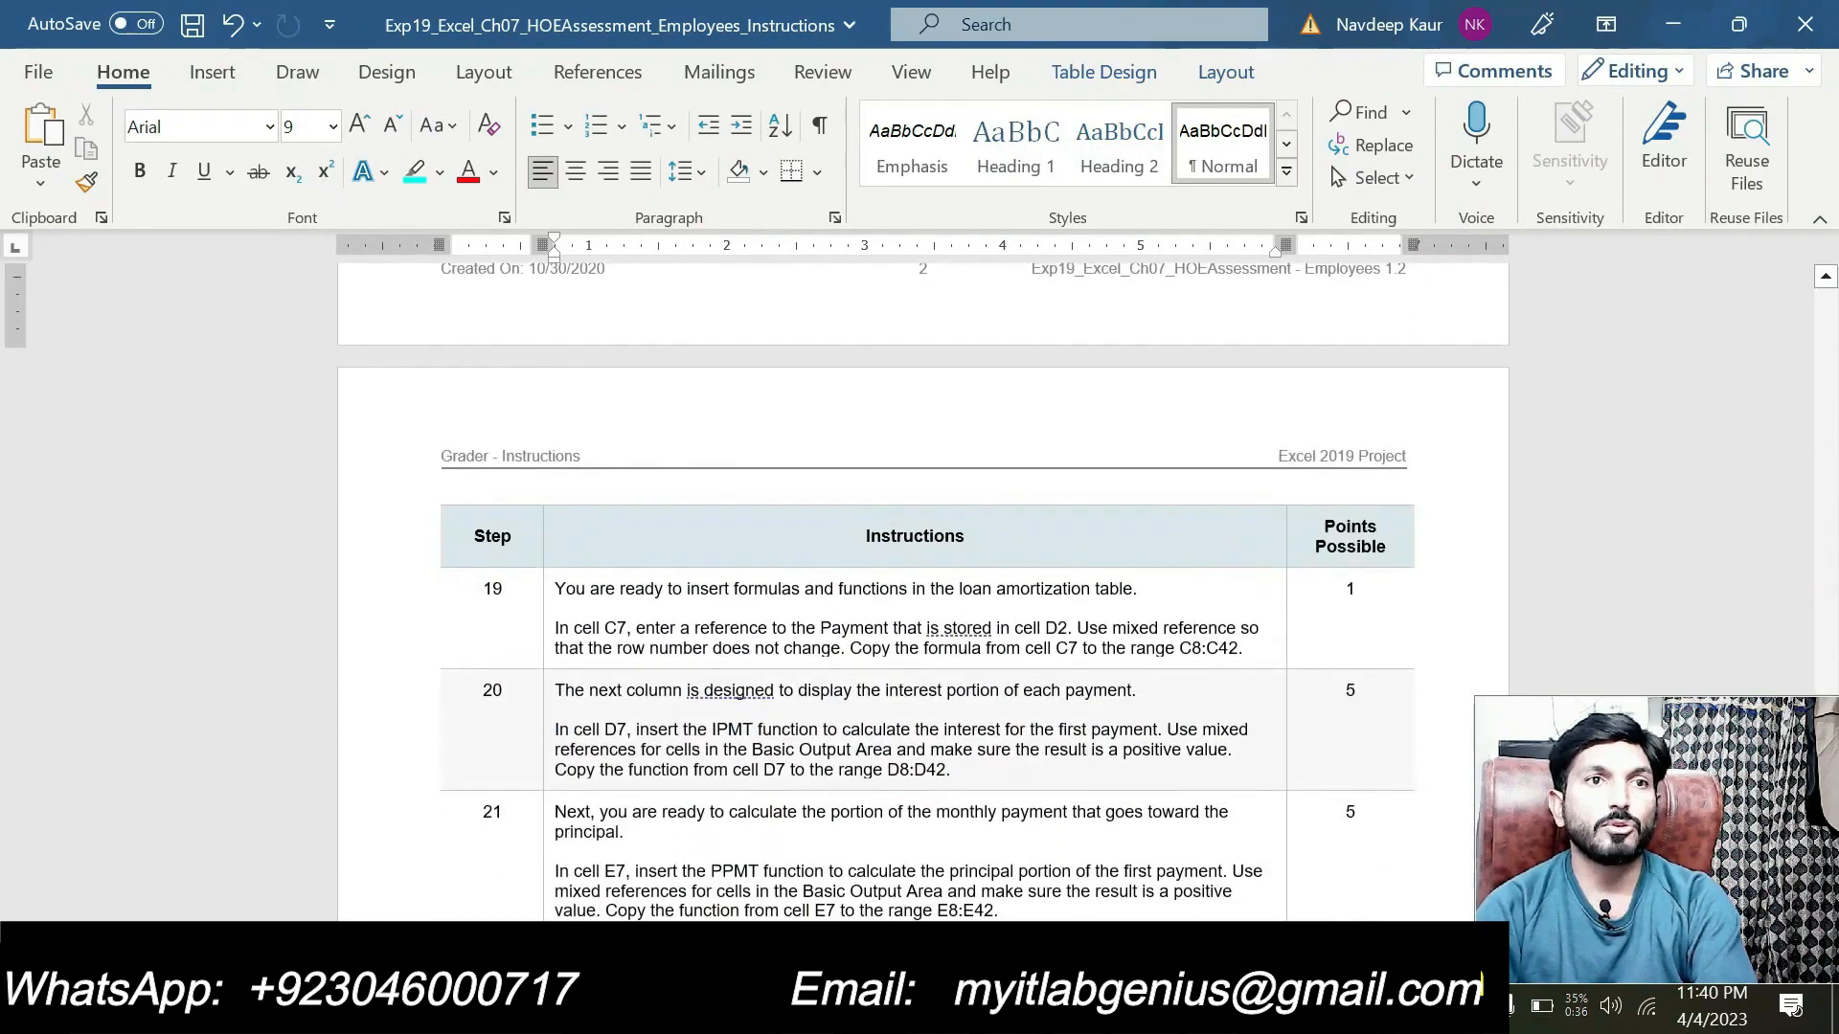
scroll(757, 593, down, 6)
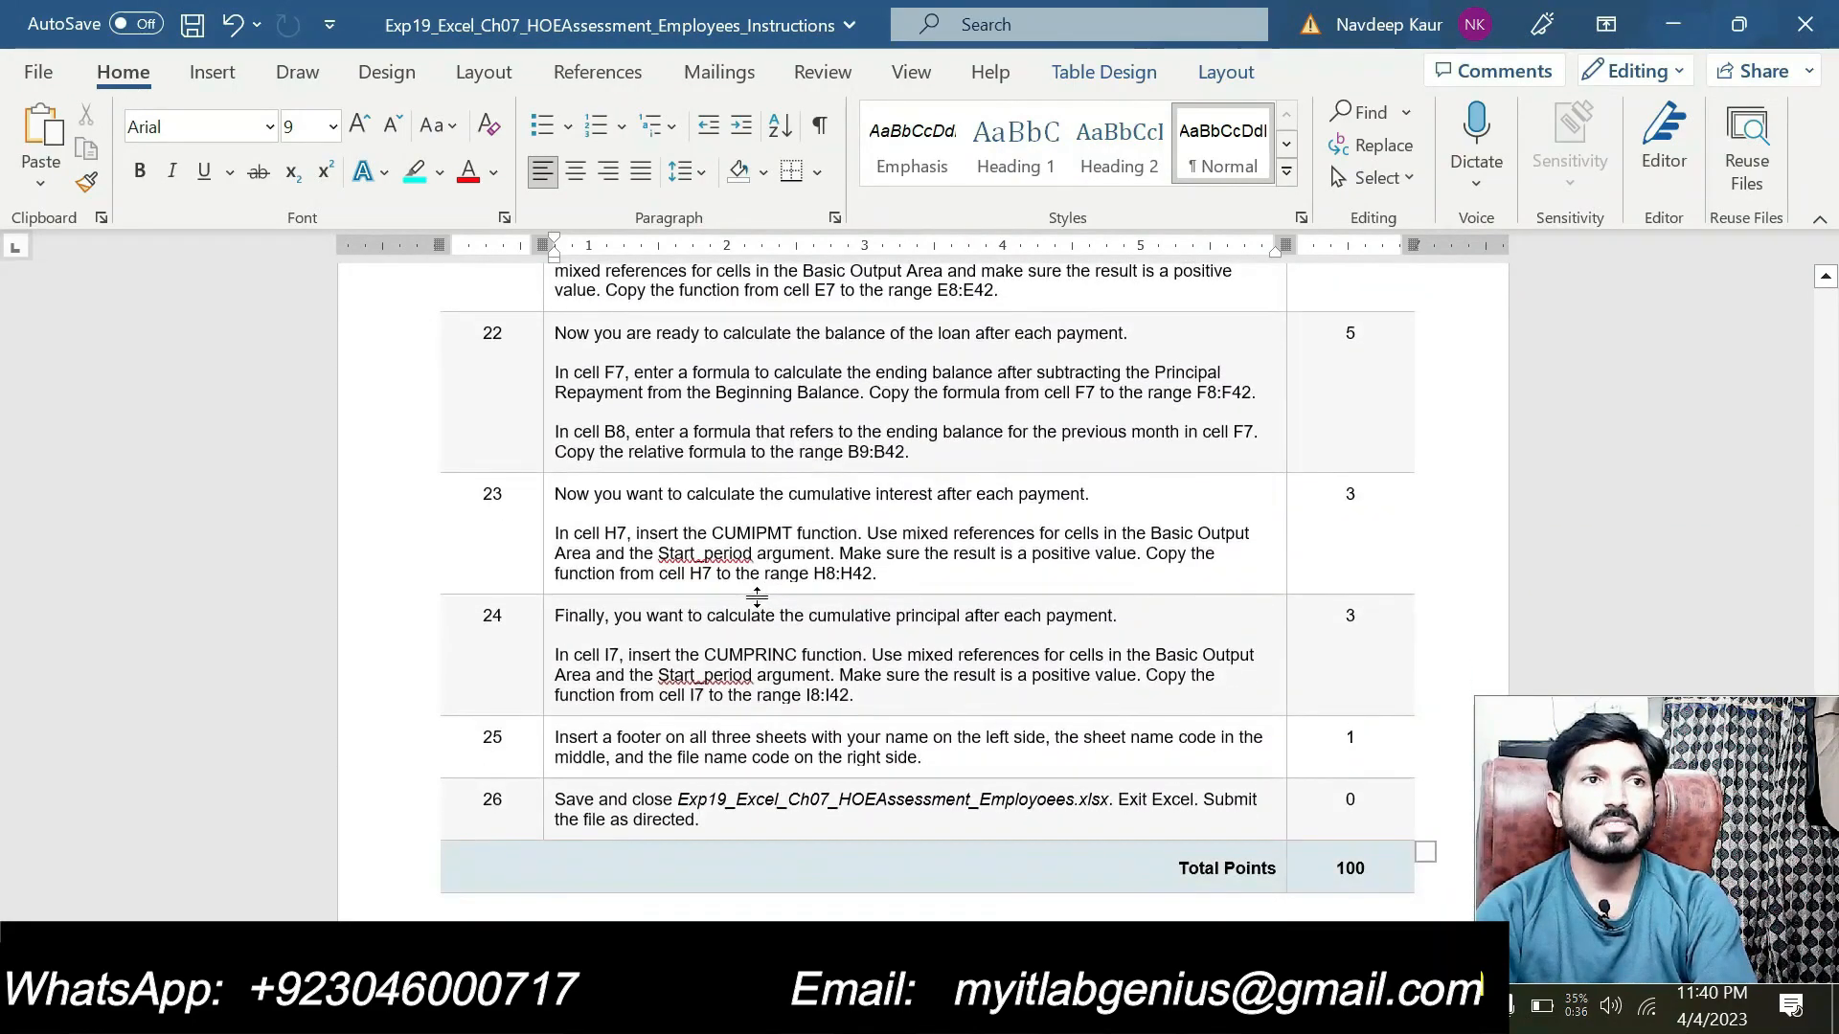
scroll(757, 594, up, 20)
scroll(924, 594, up, 12)
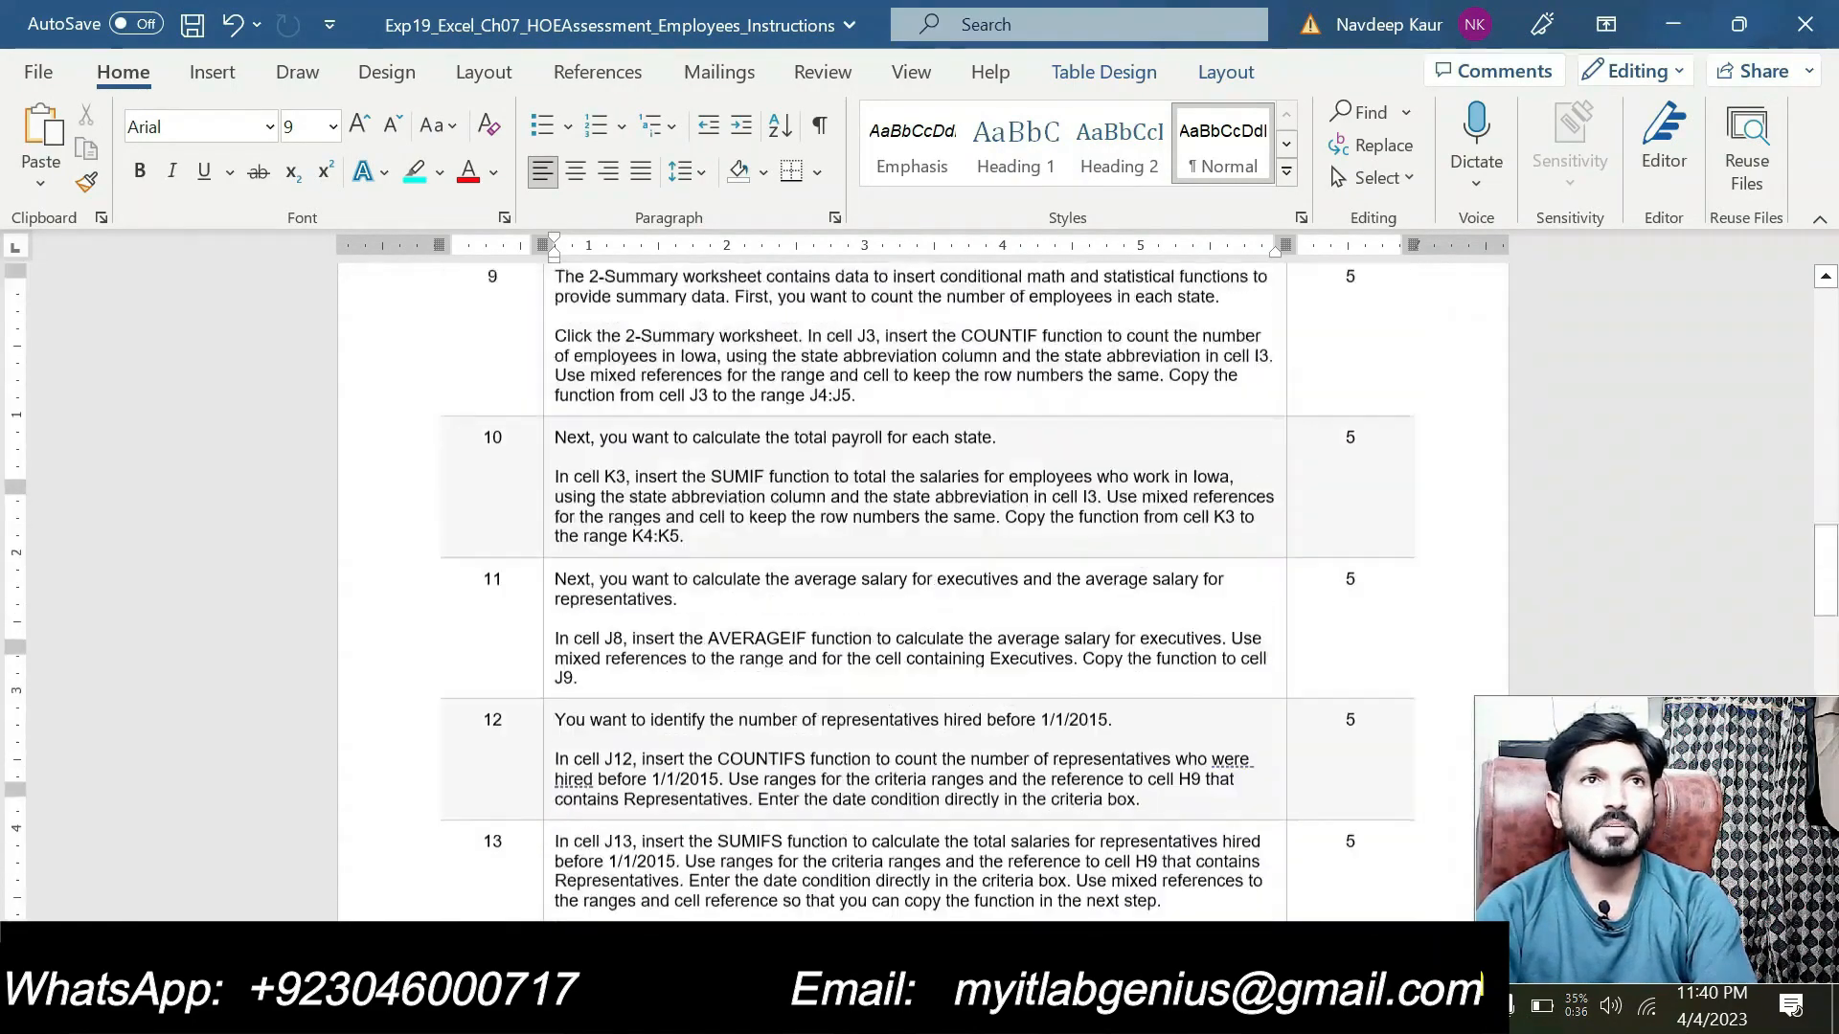
scroll(555, 565, down, 4)
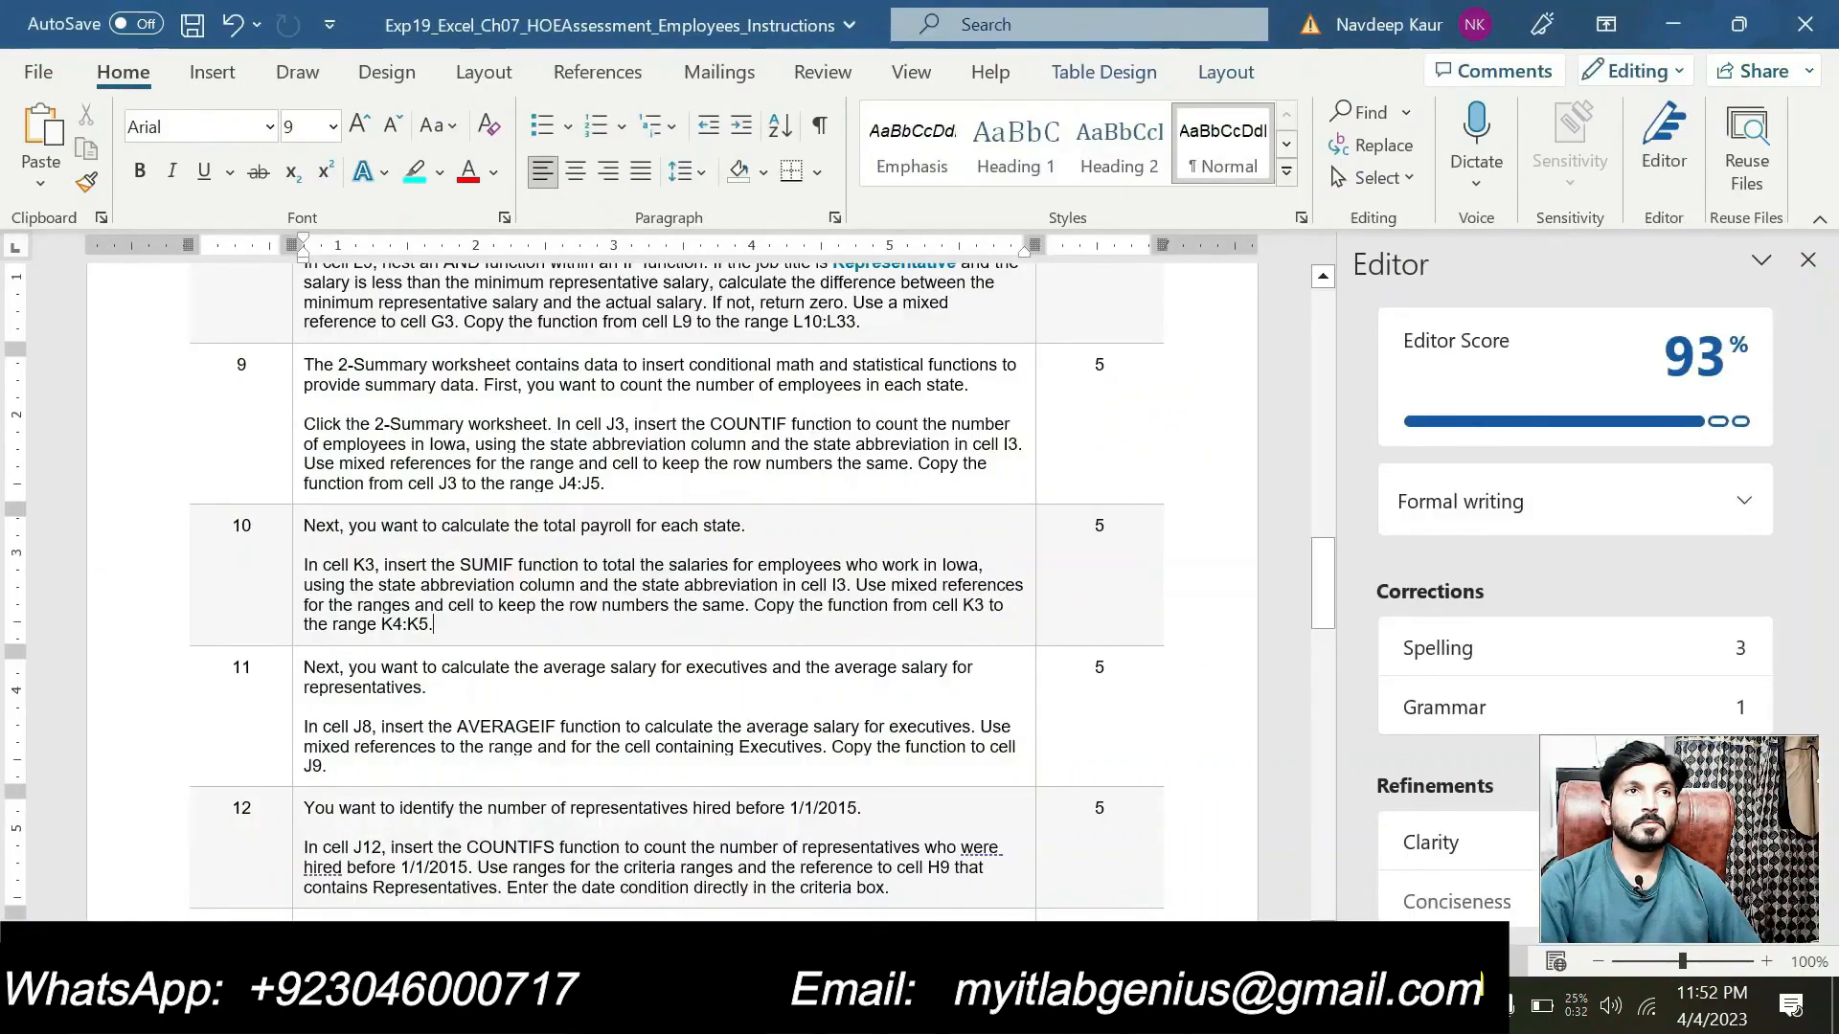
scroll(613, 574, down, 3)
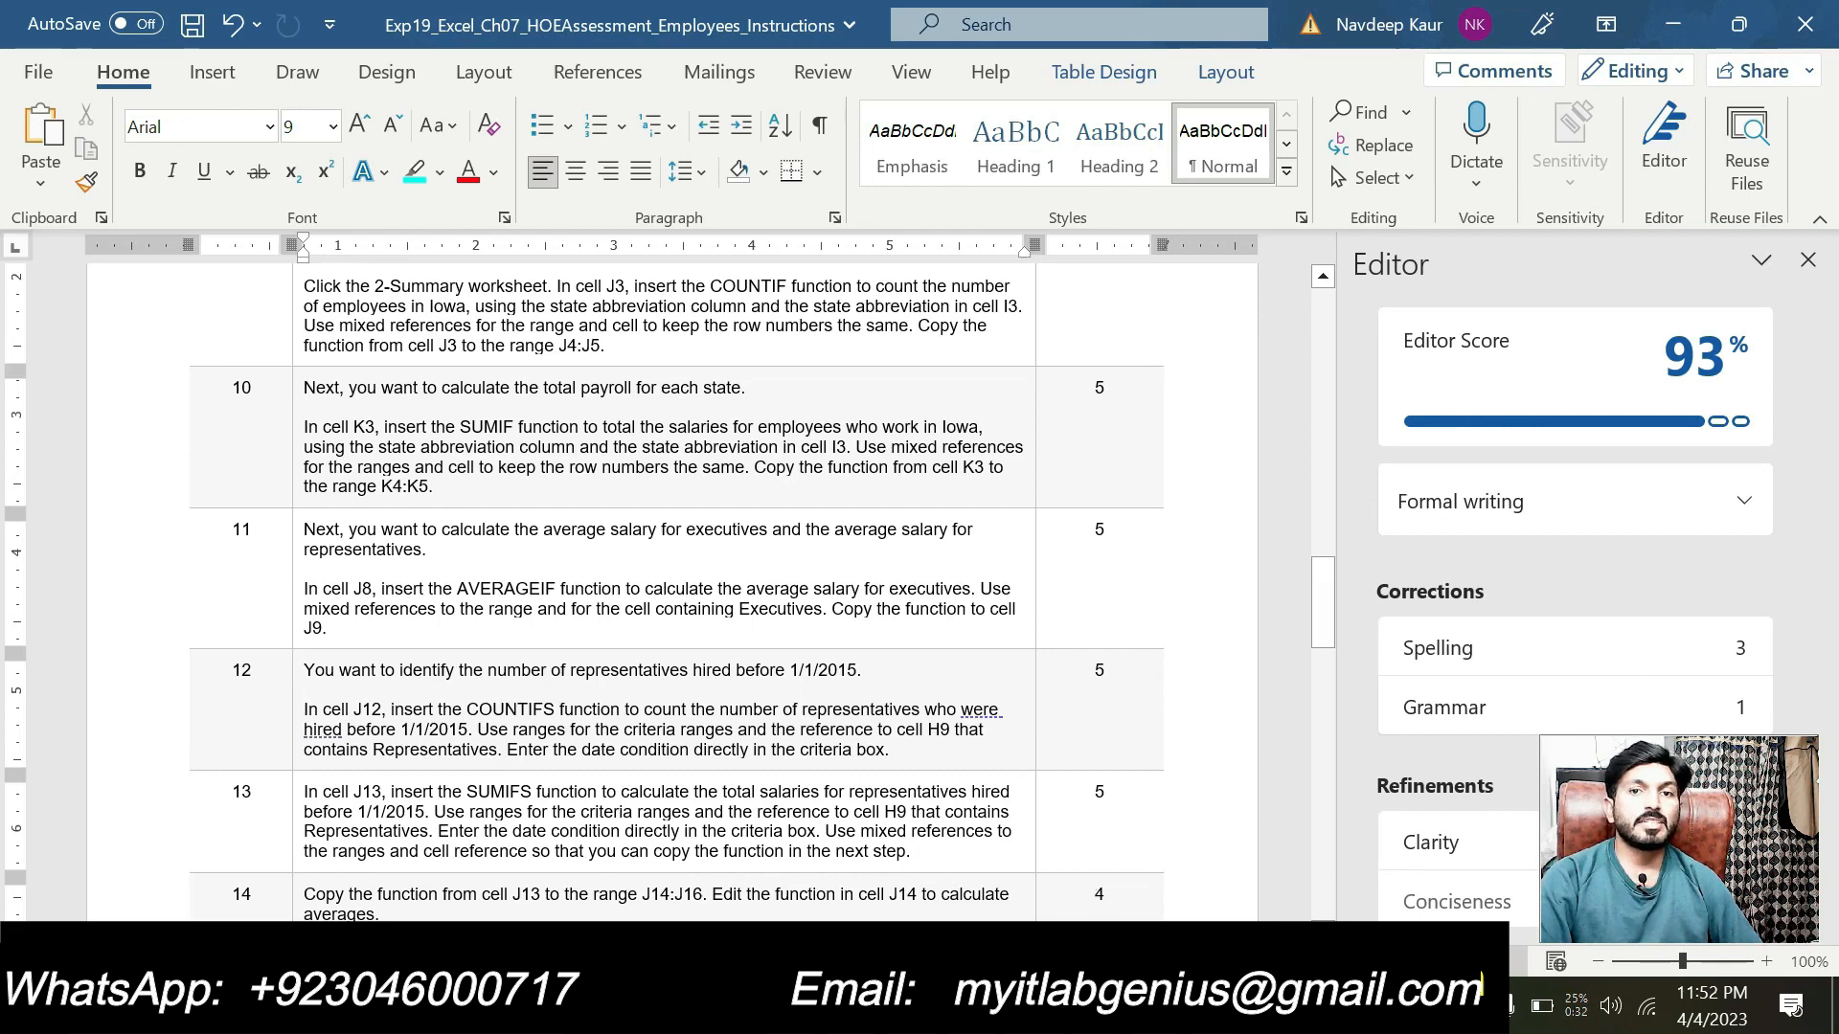
Compare Word instructions 11 through 17 with the average salaries, representative statistics and Payroll by State map in the Excel solution workbook.
key(alt+Tab)
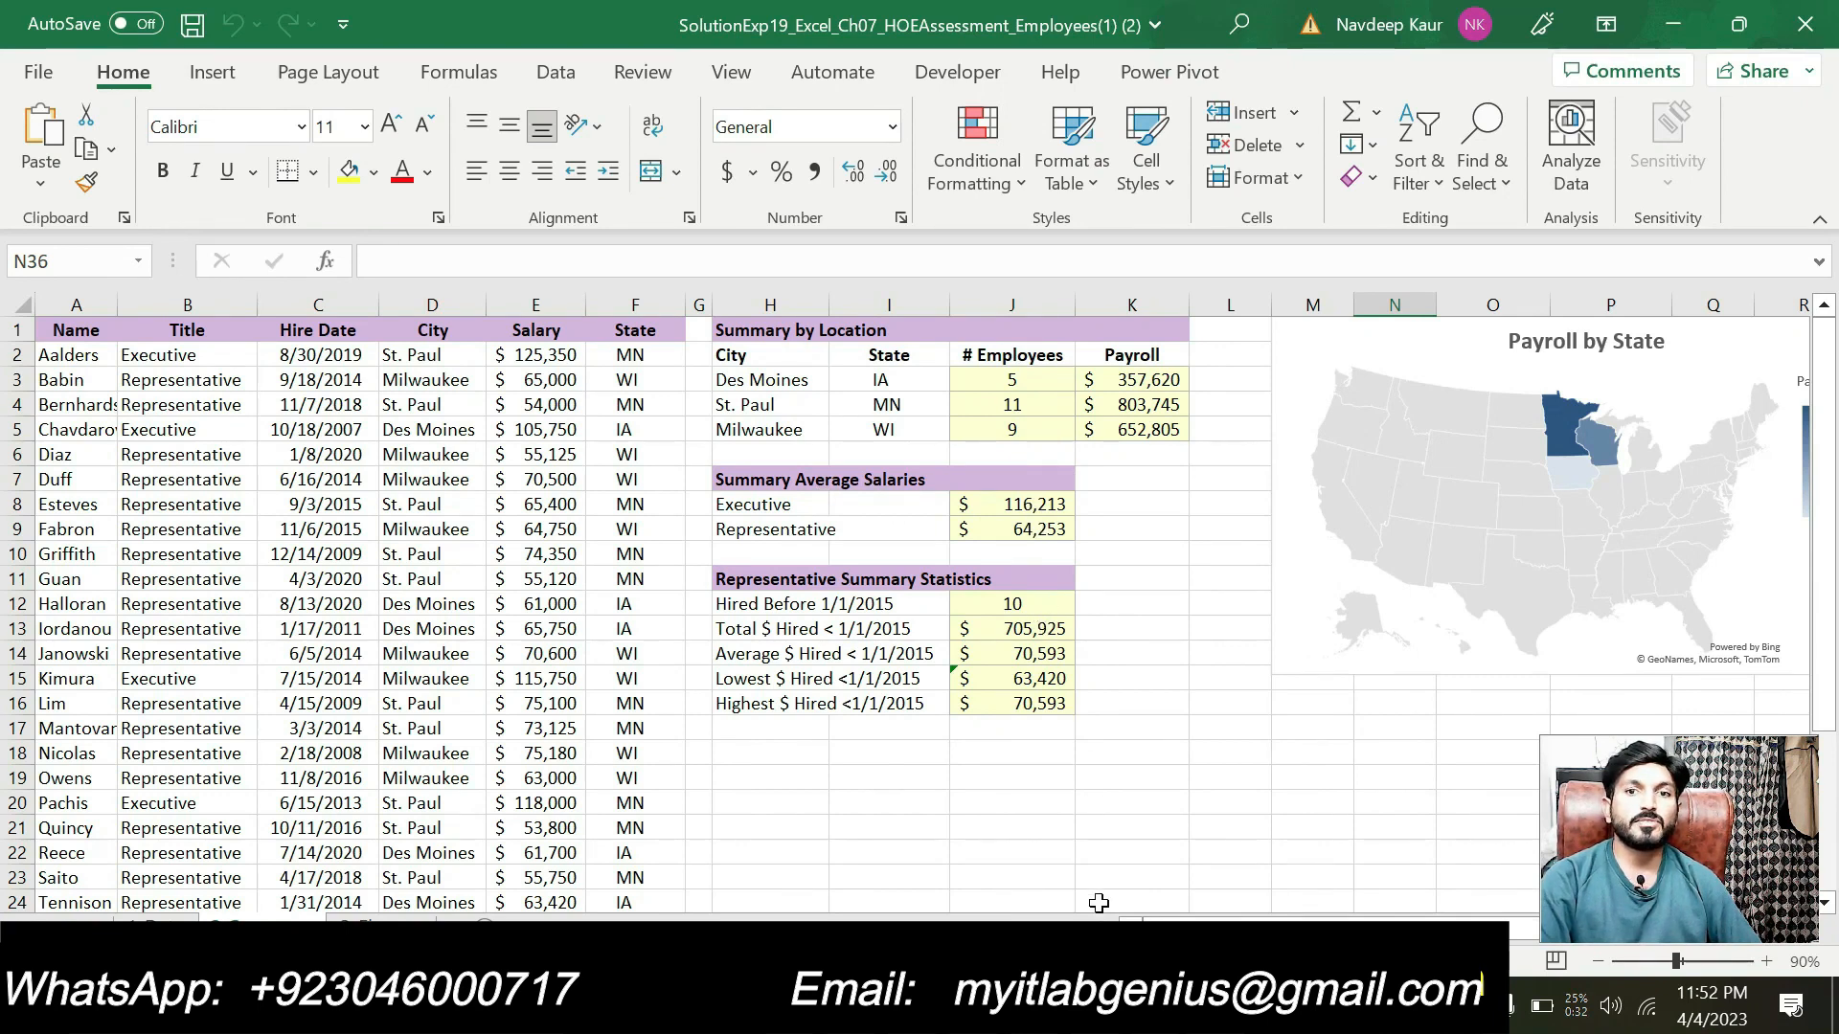
key(alt+Tab)
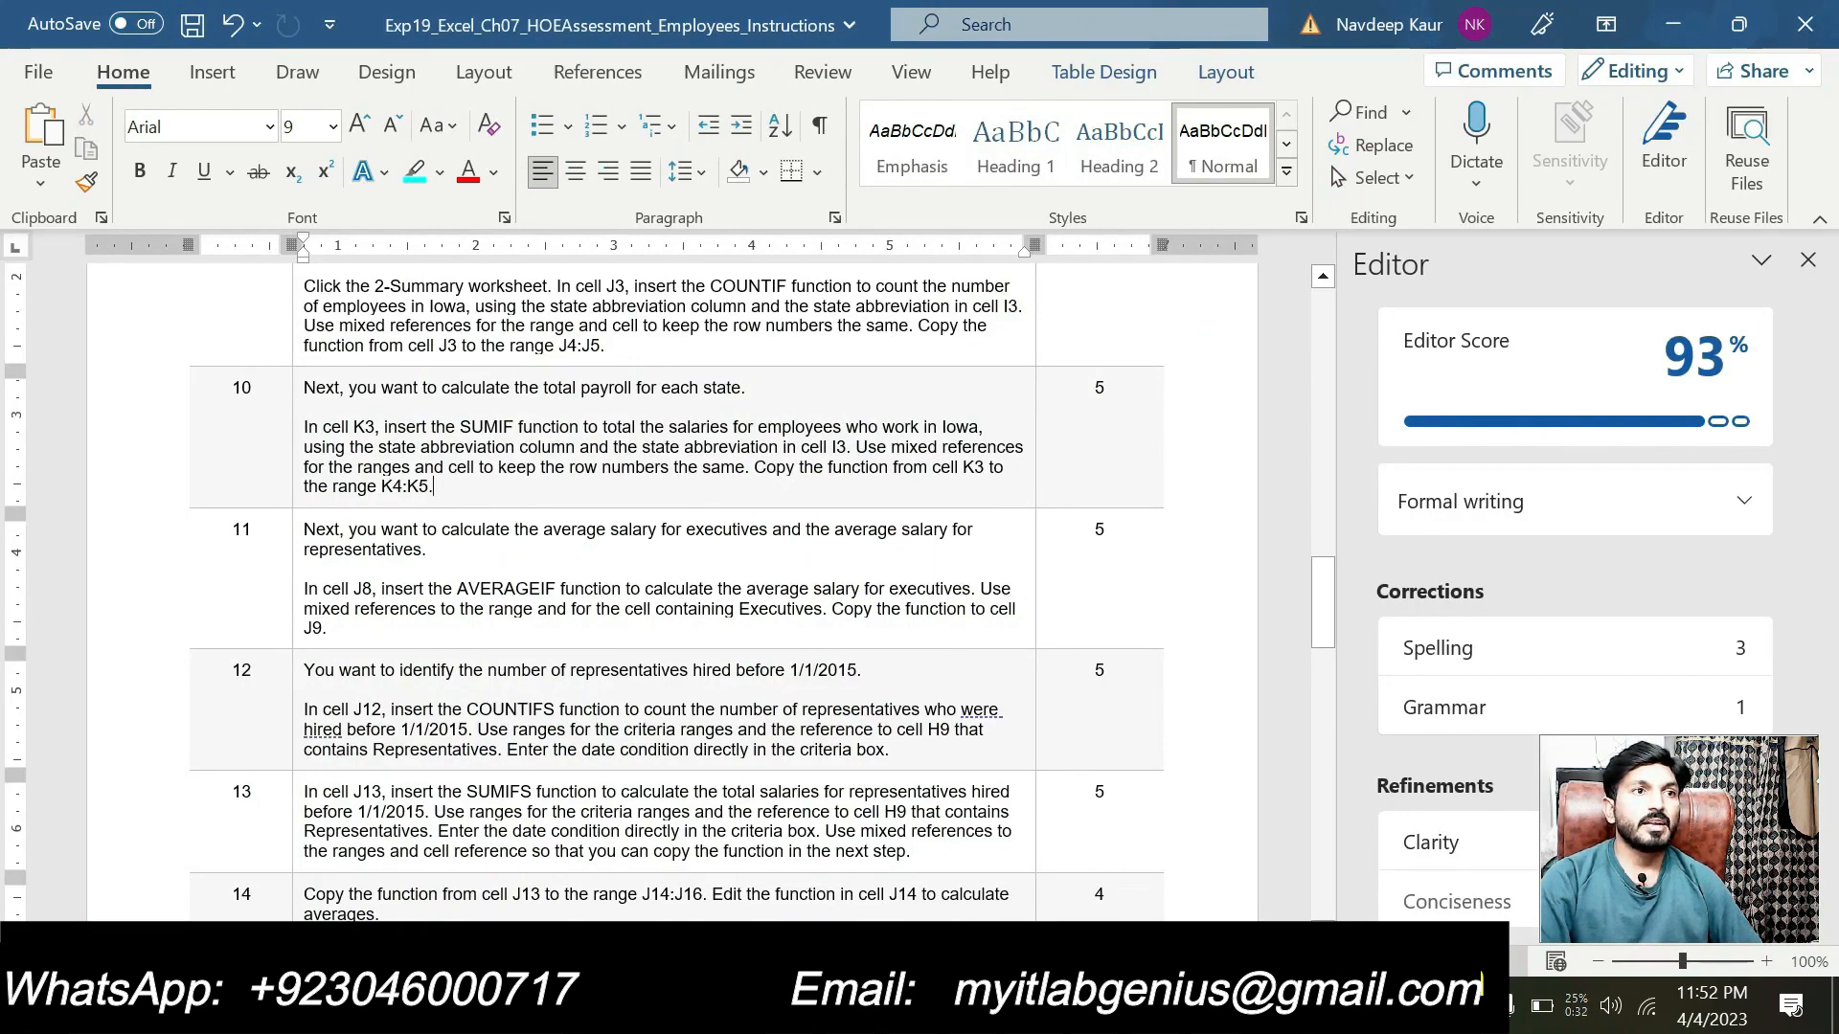
scroll(670, 575, down, 3)
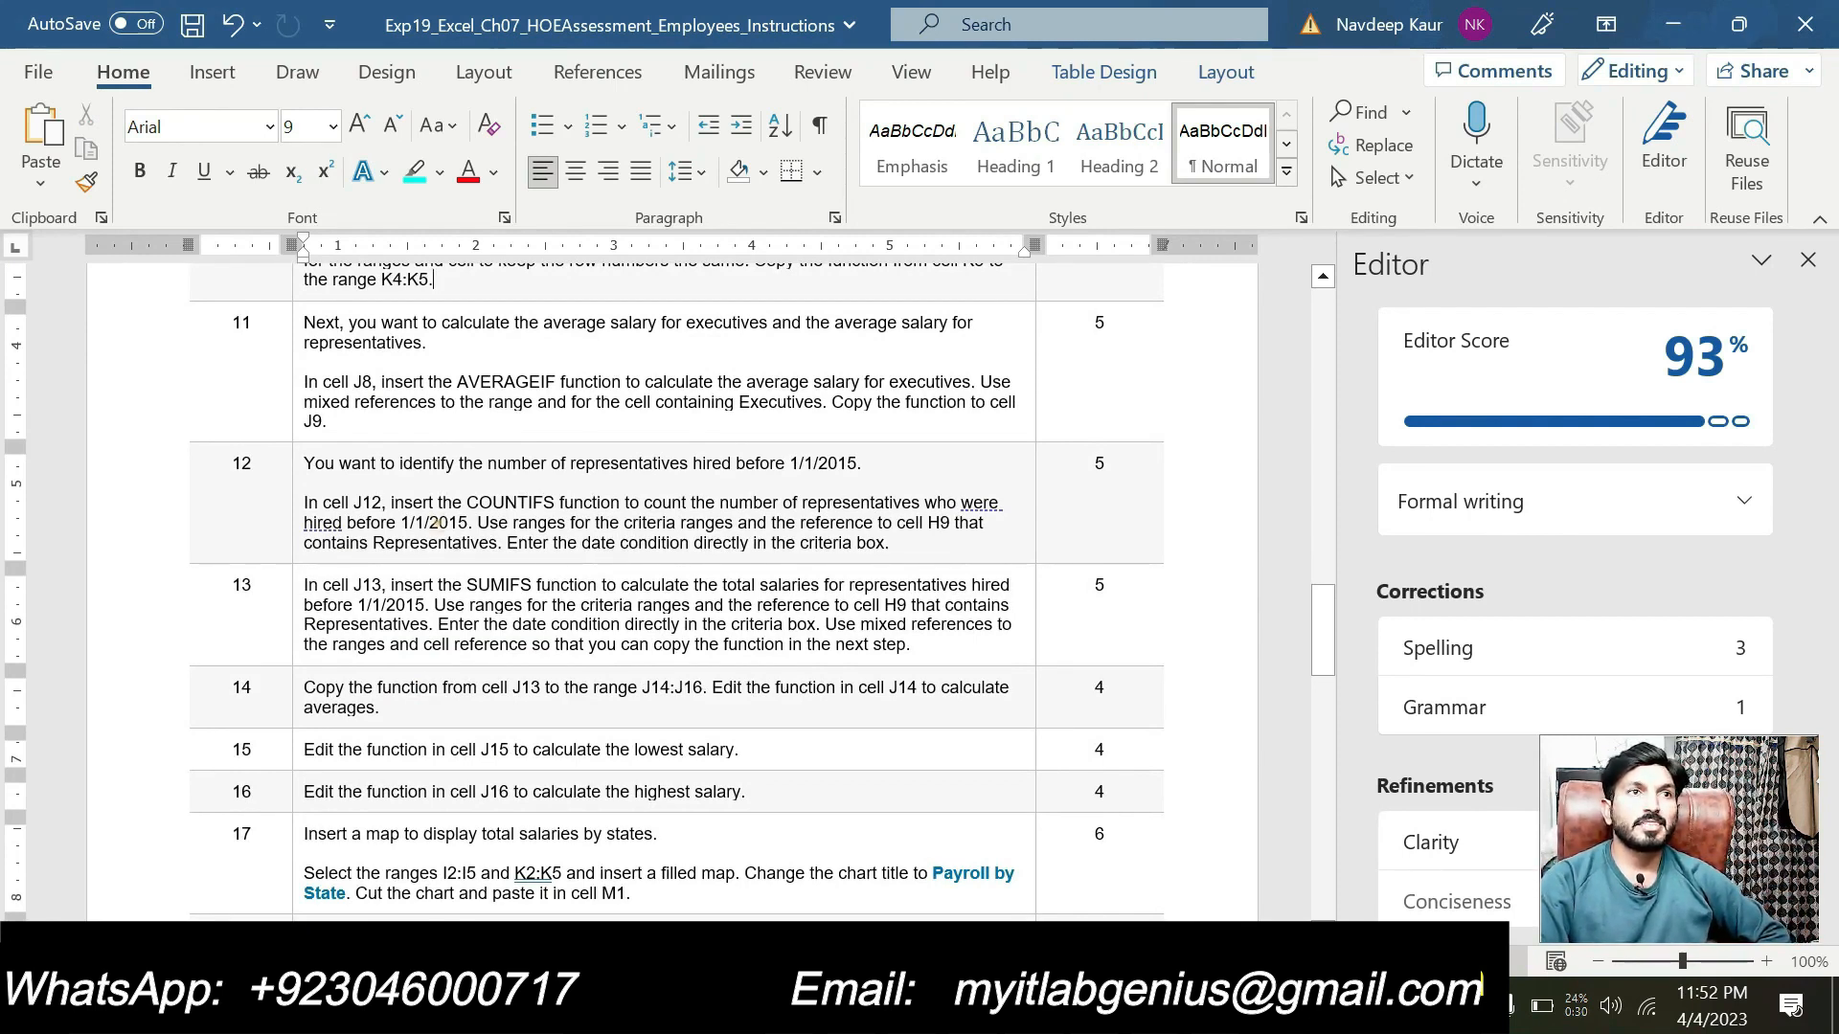
click(440, 522)
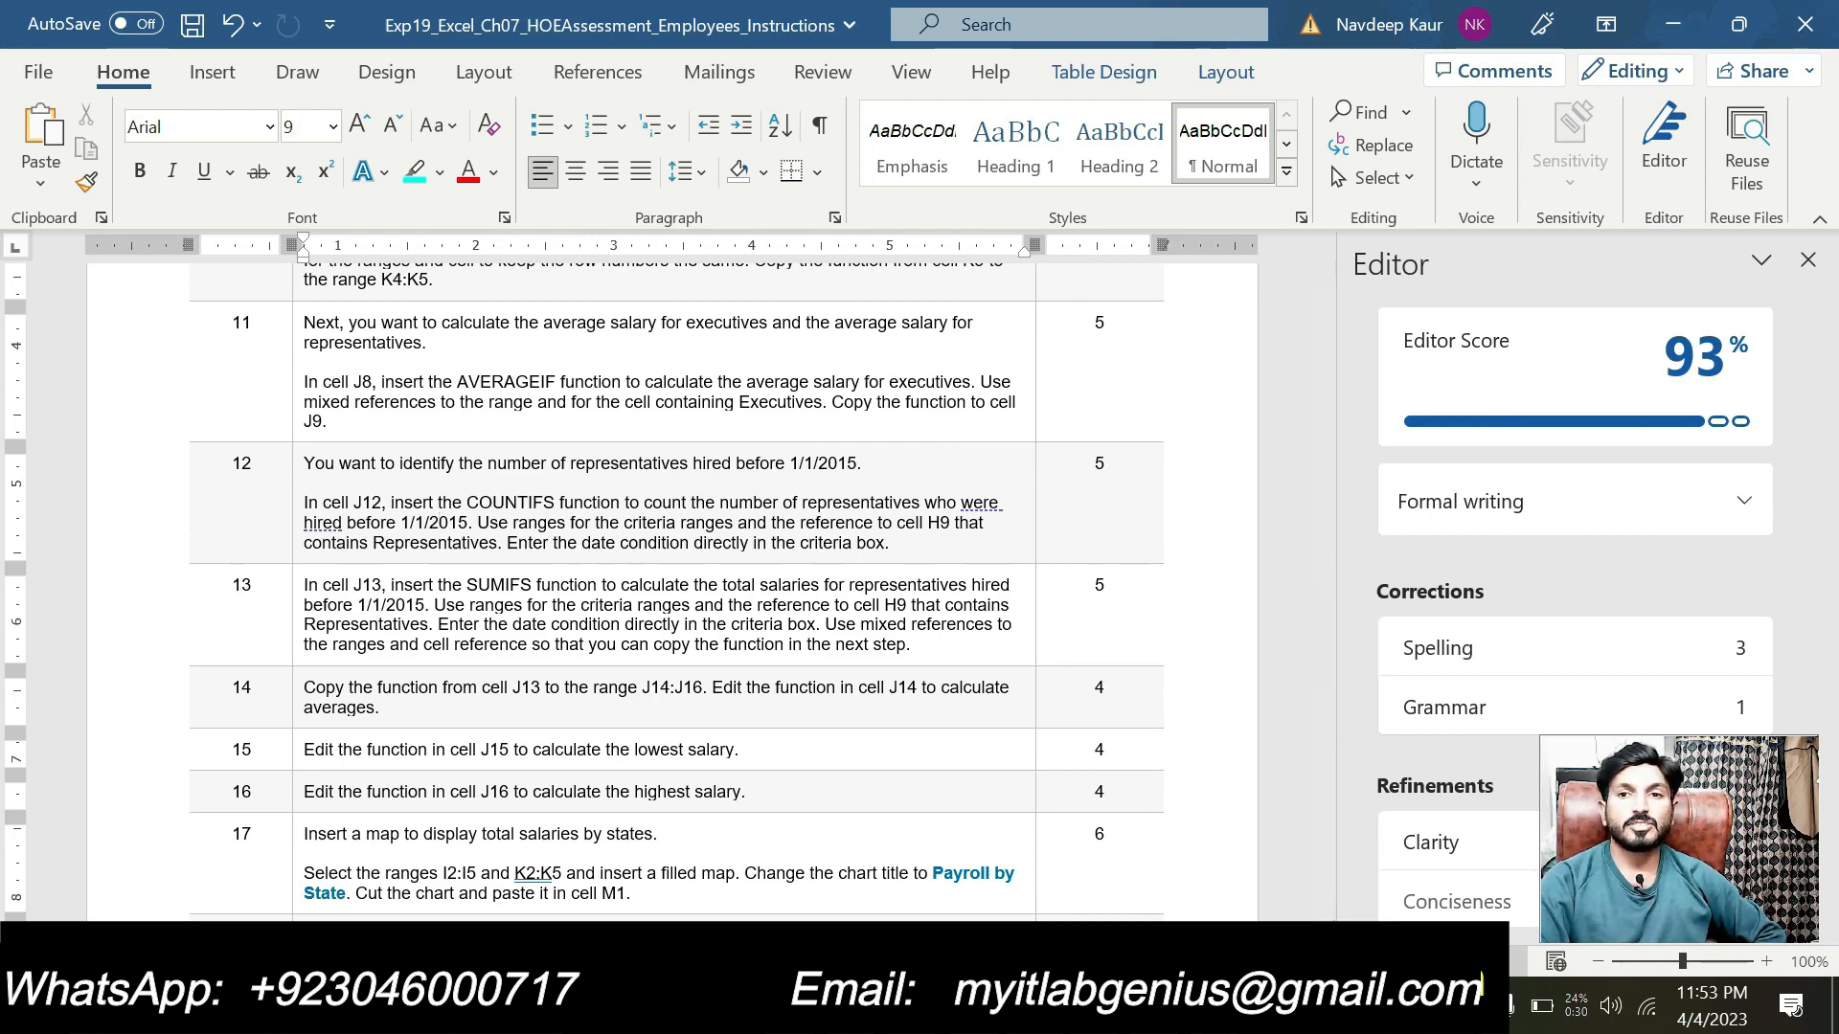
key(alt+Tab)
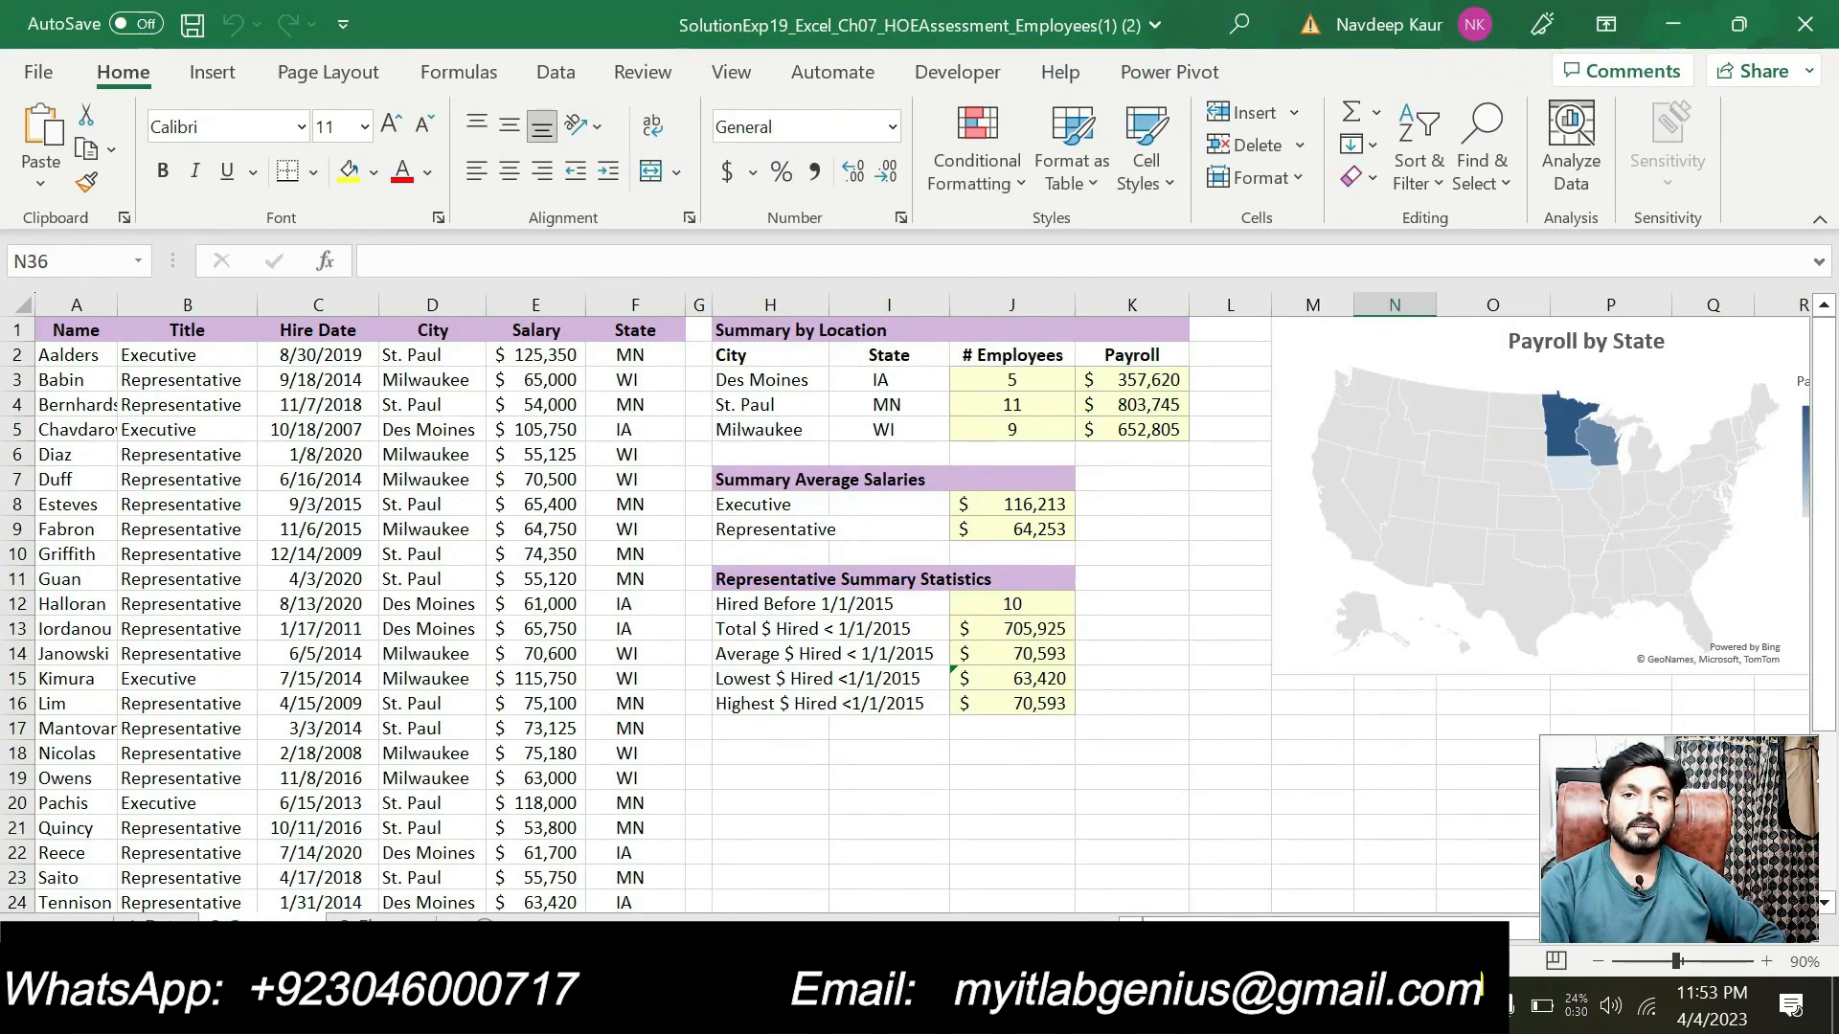
key(alt+Tab)
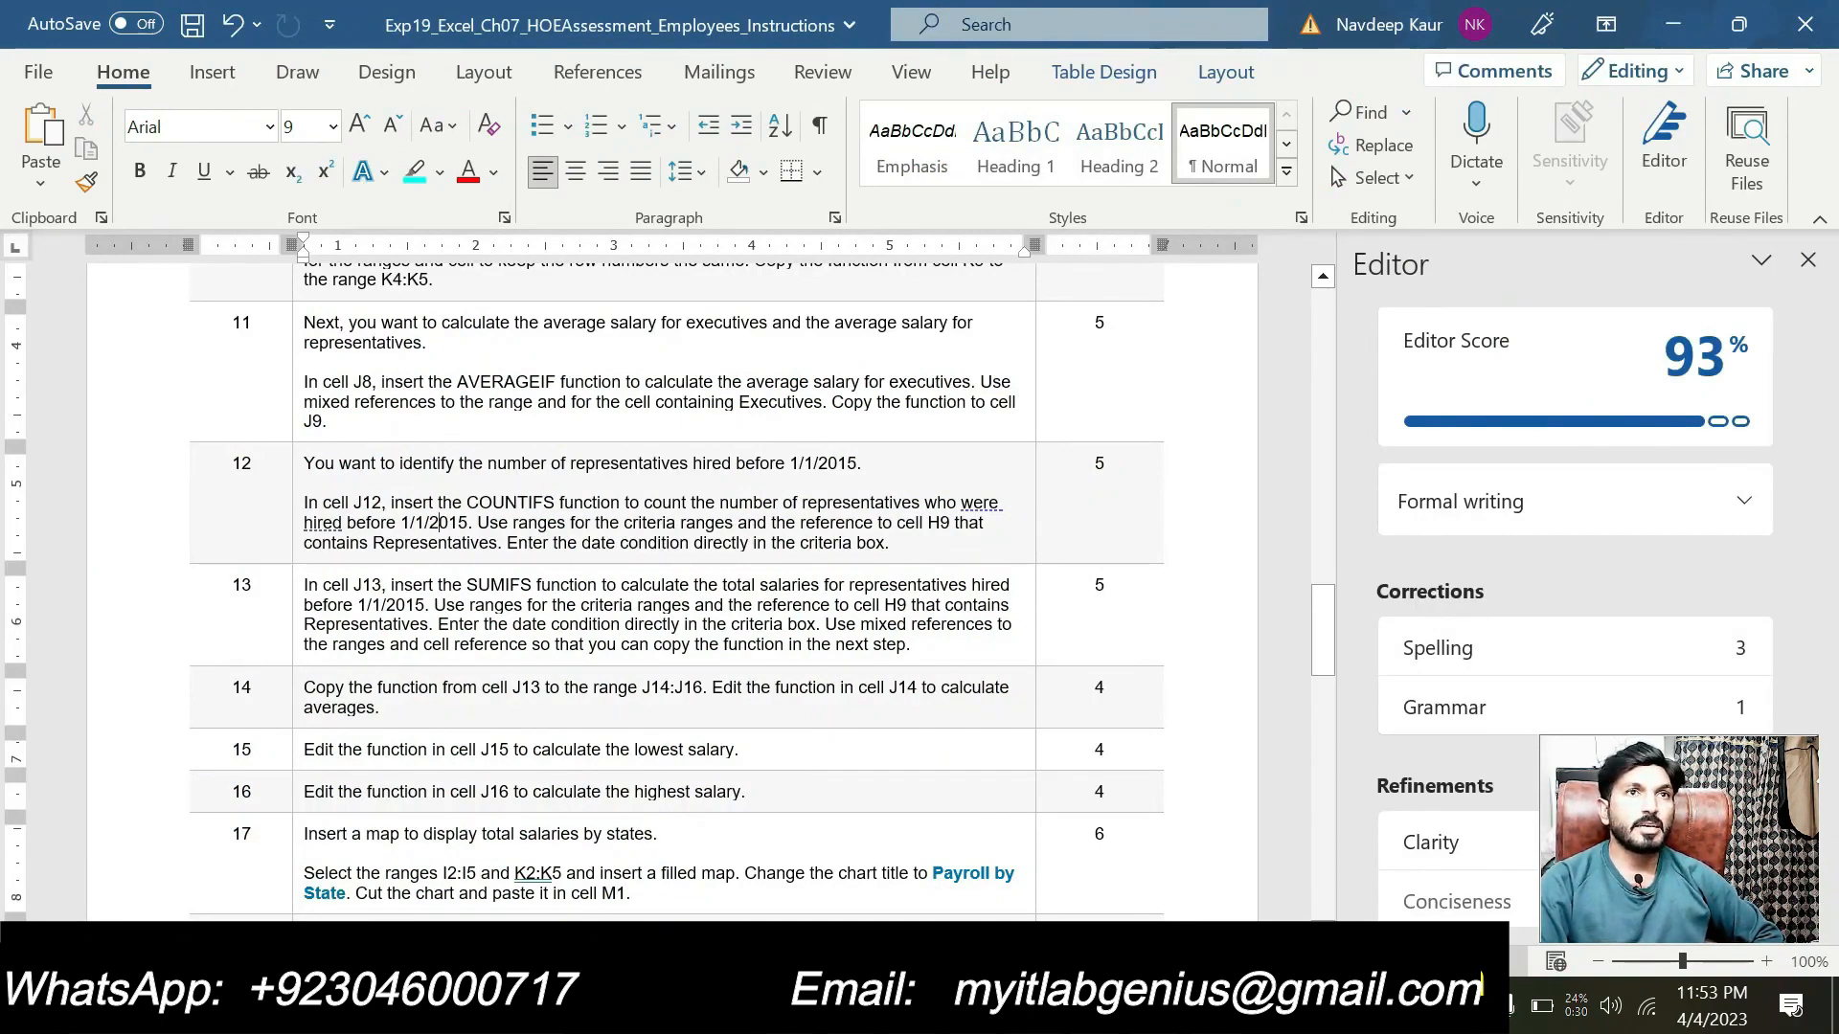
scroll(670, 574, down, 1)
scroll(671, 575, down, 2)
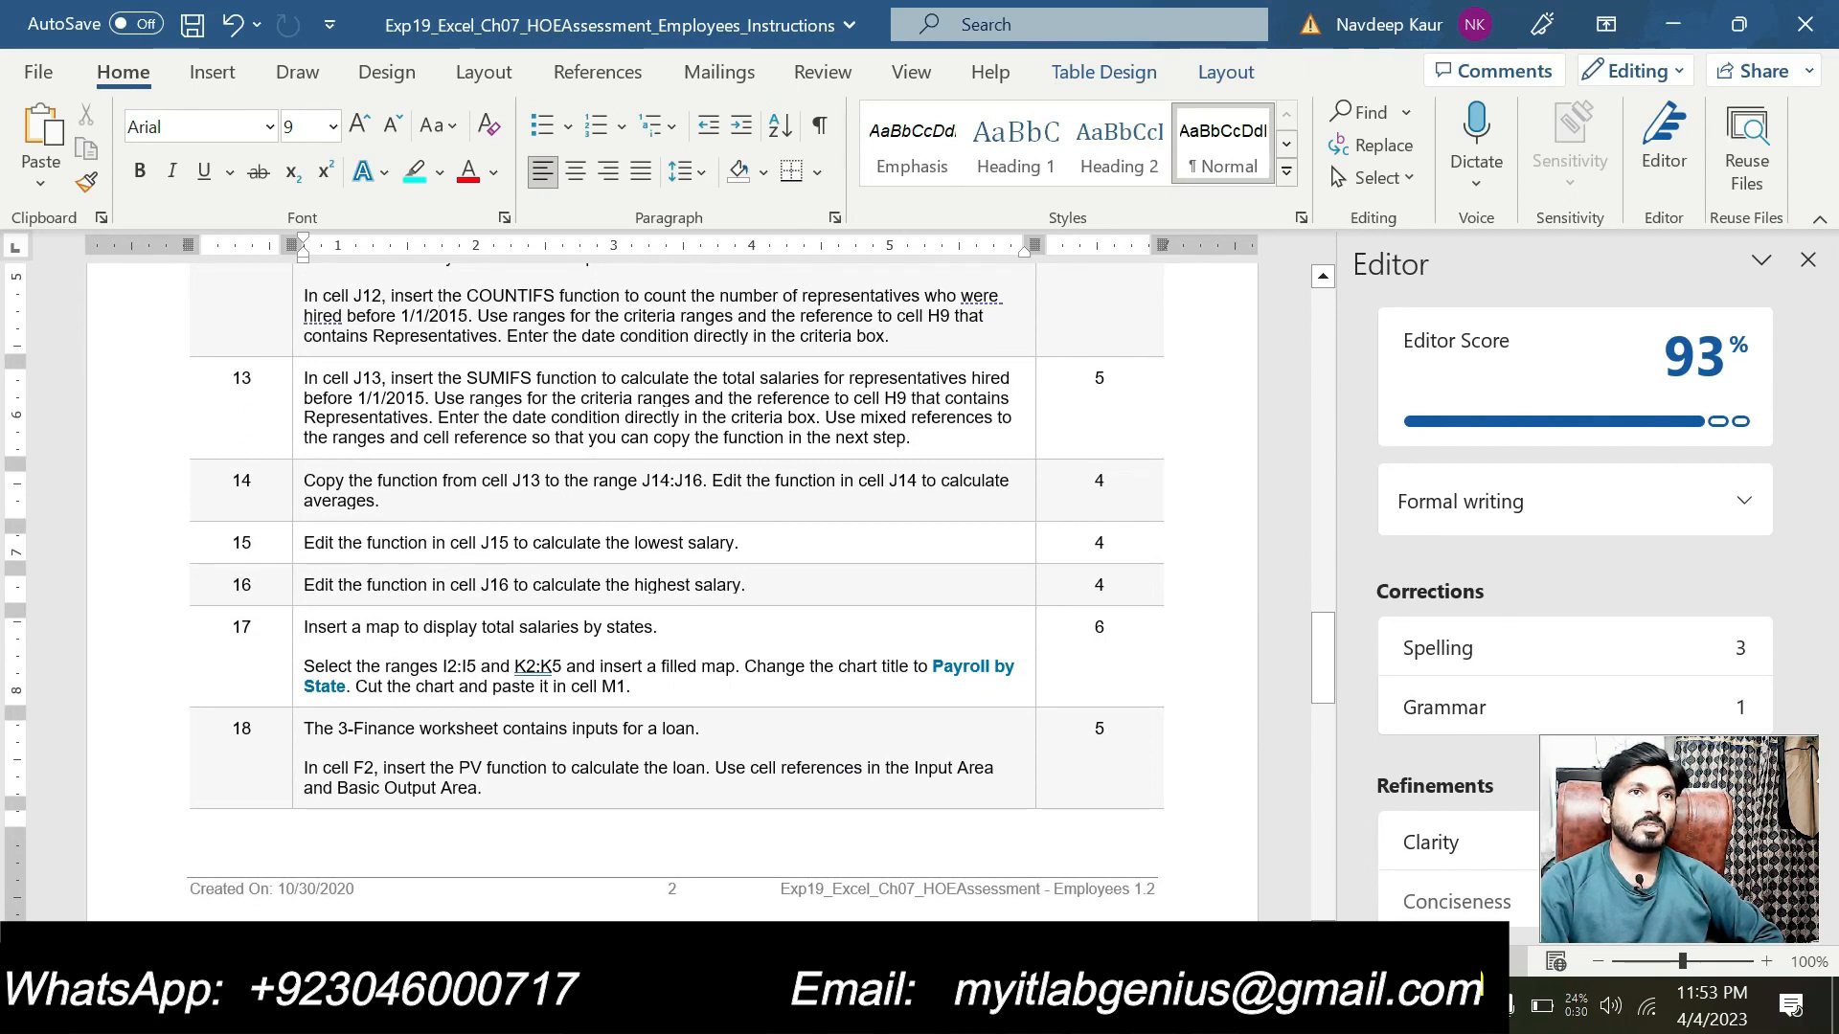
click(440, 316)
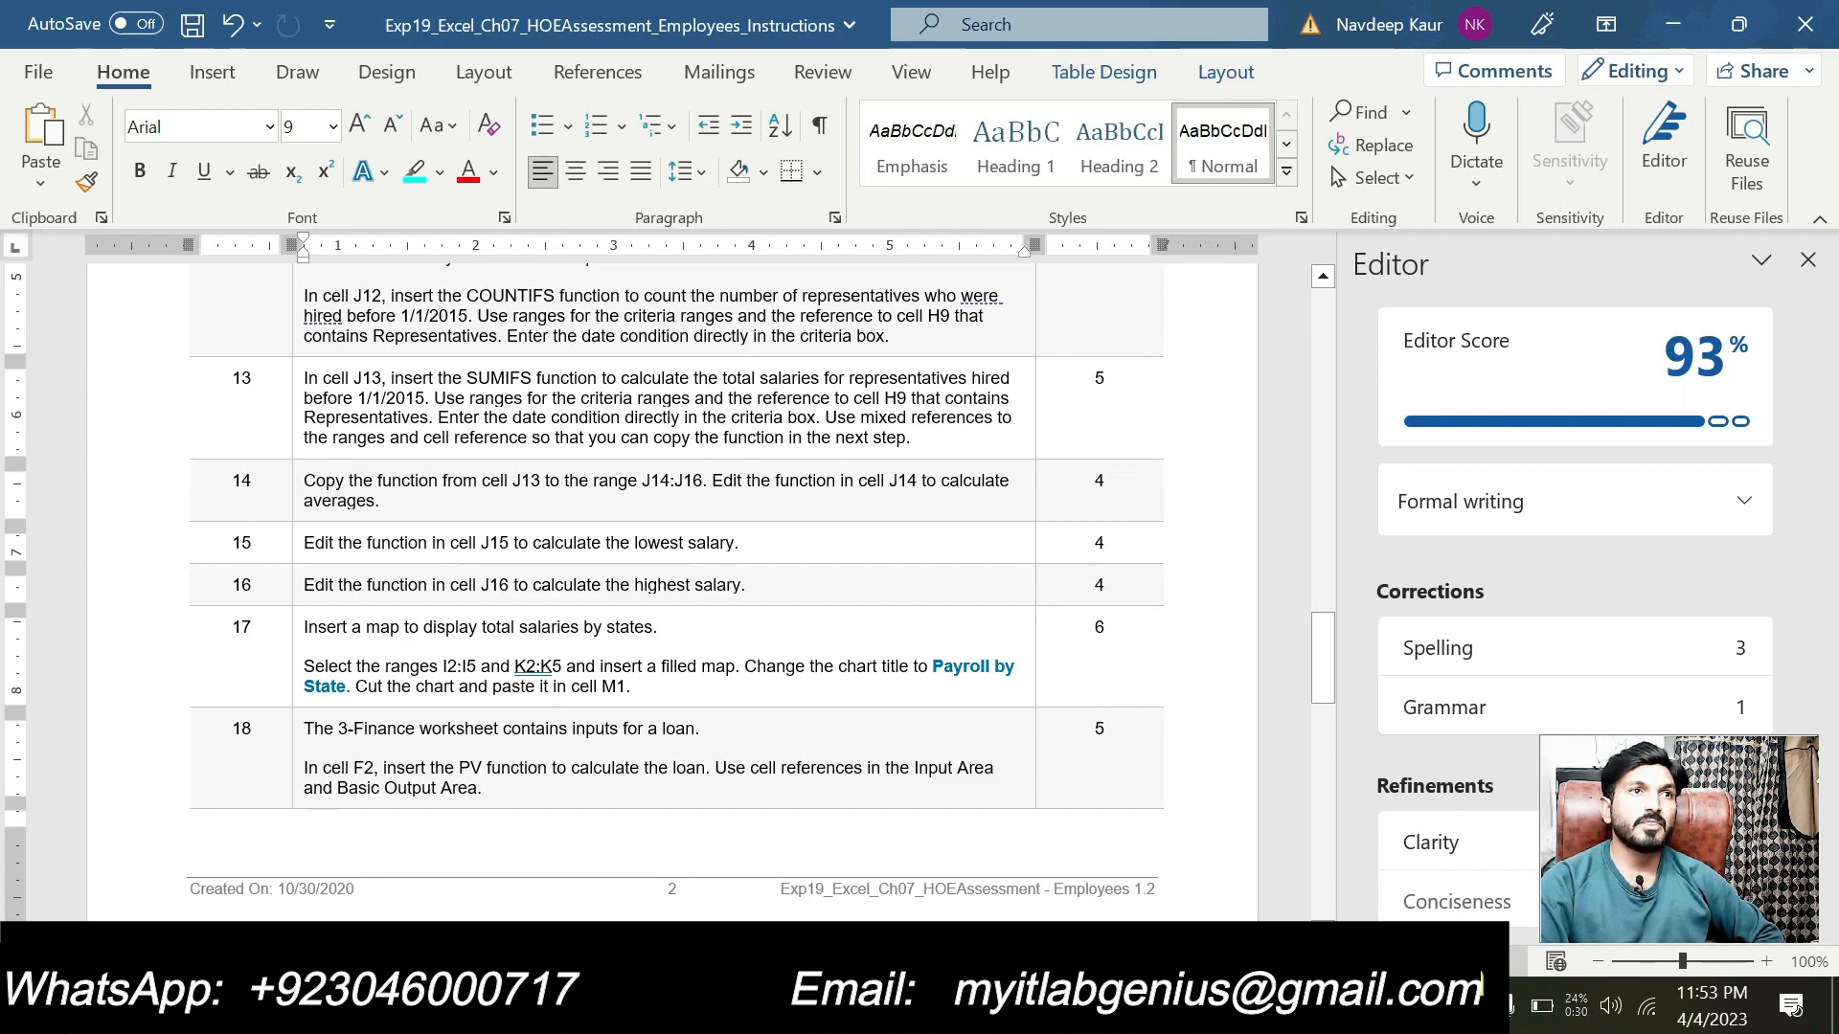
key(alt+Tab)
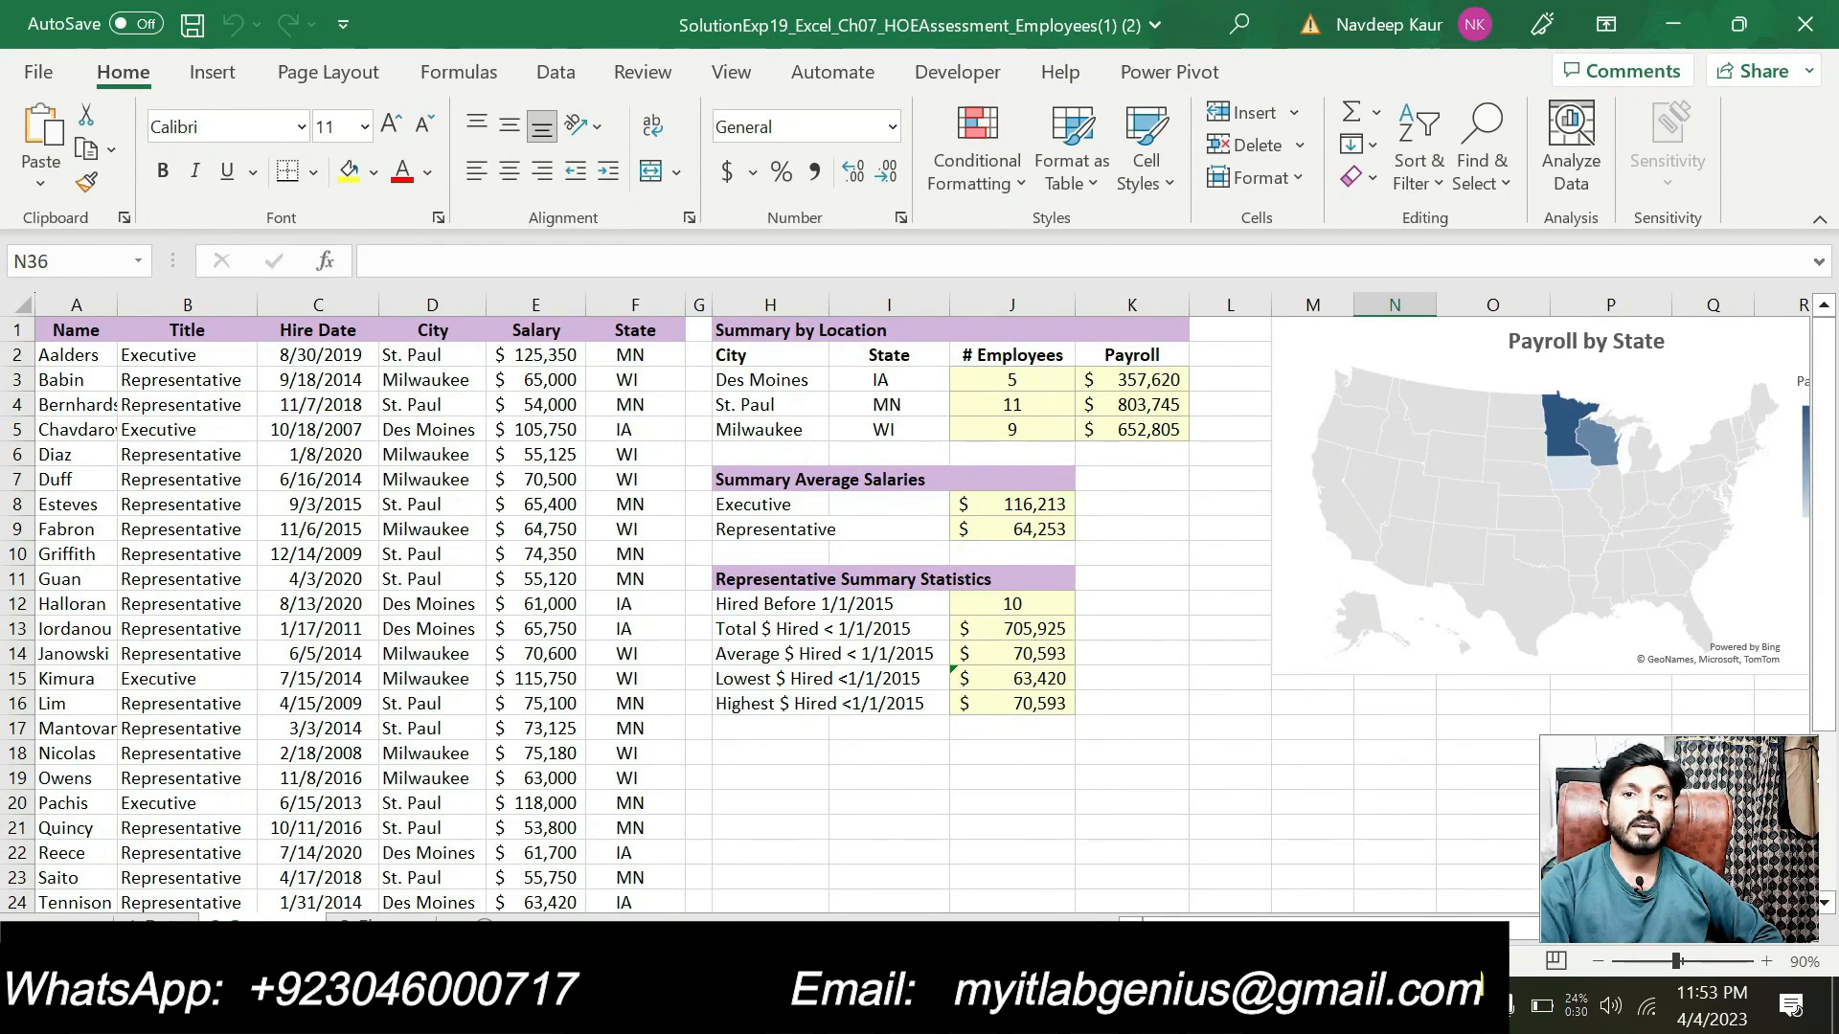
key(alt+Tab)
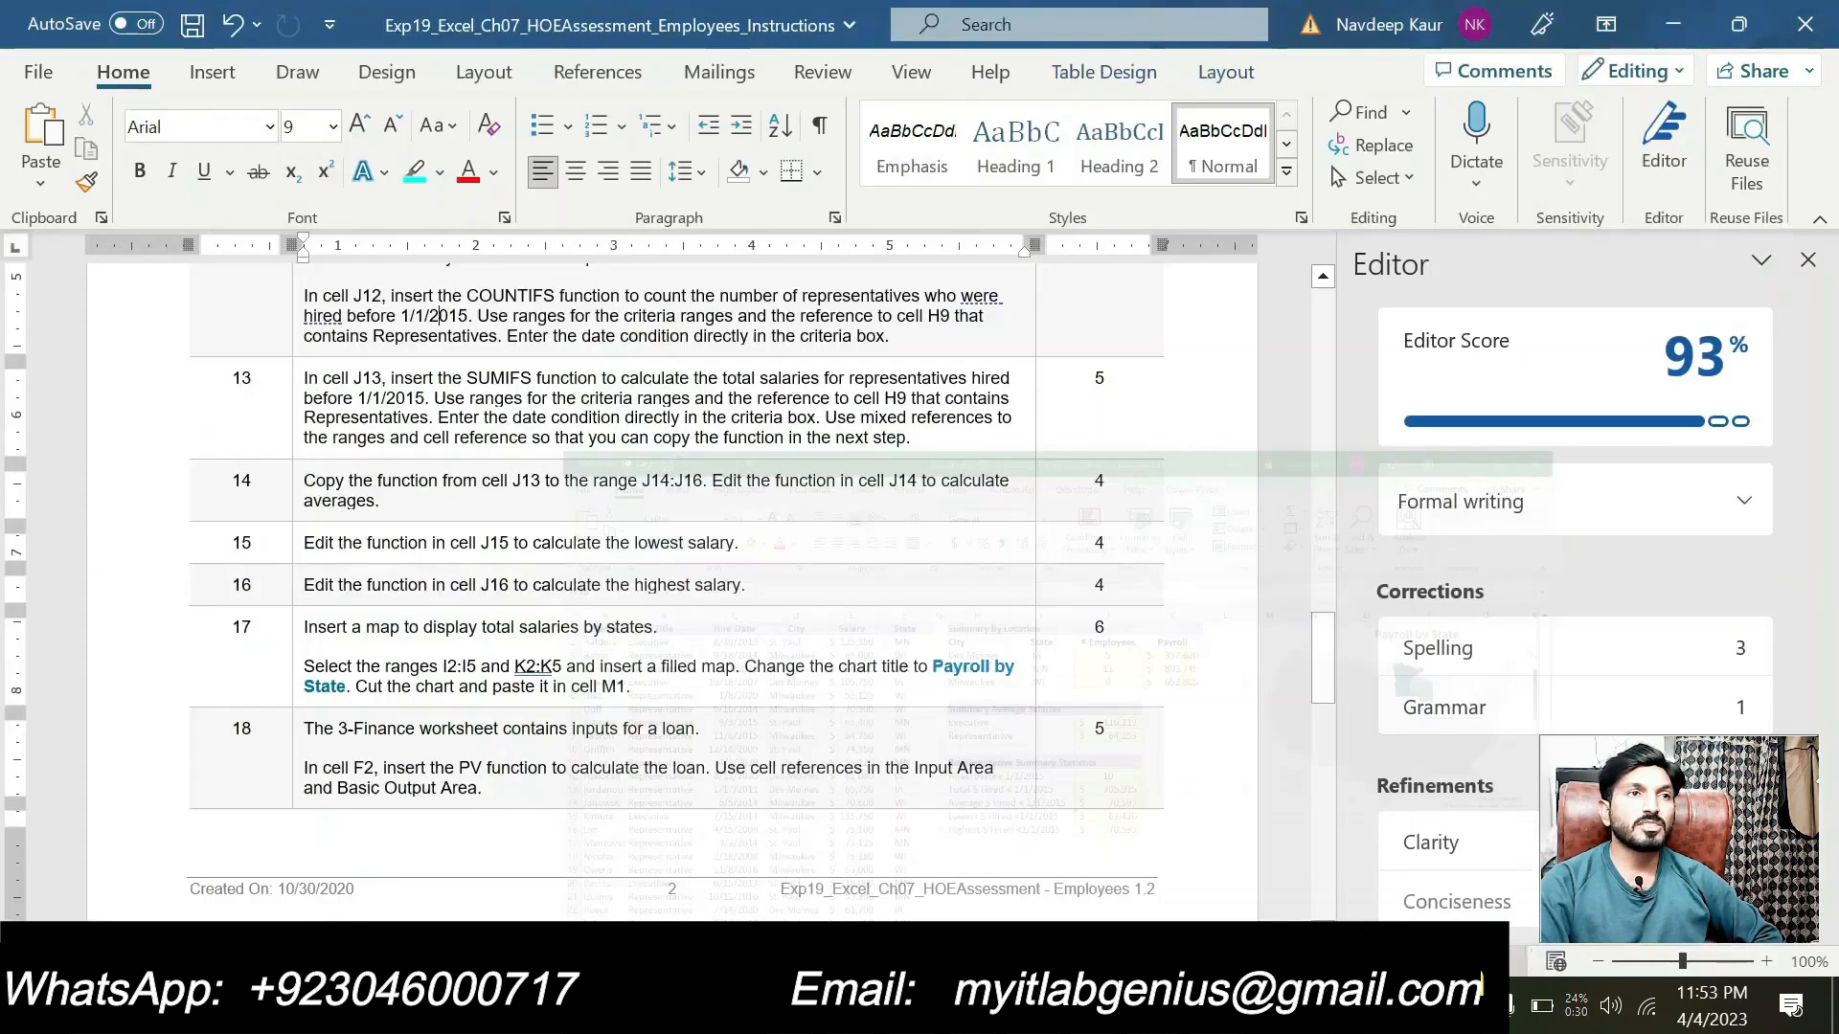
scroll(671, 575, down, 1)
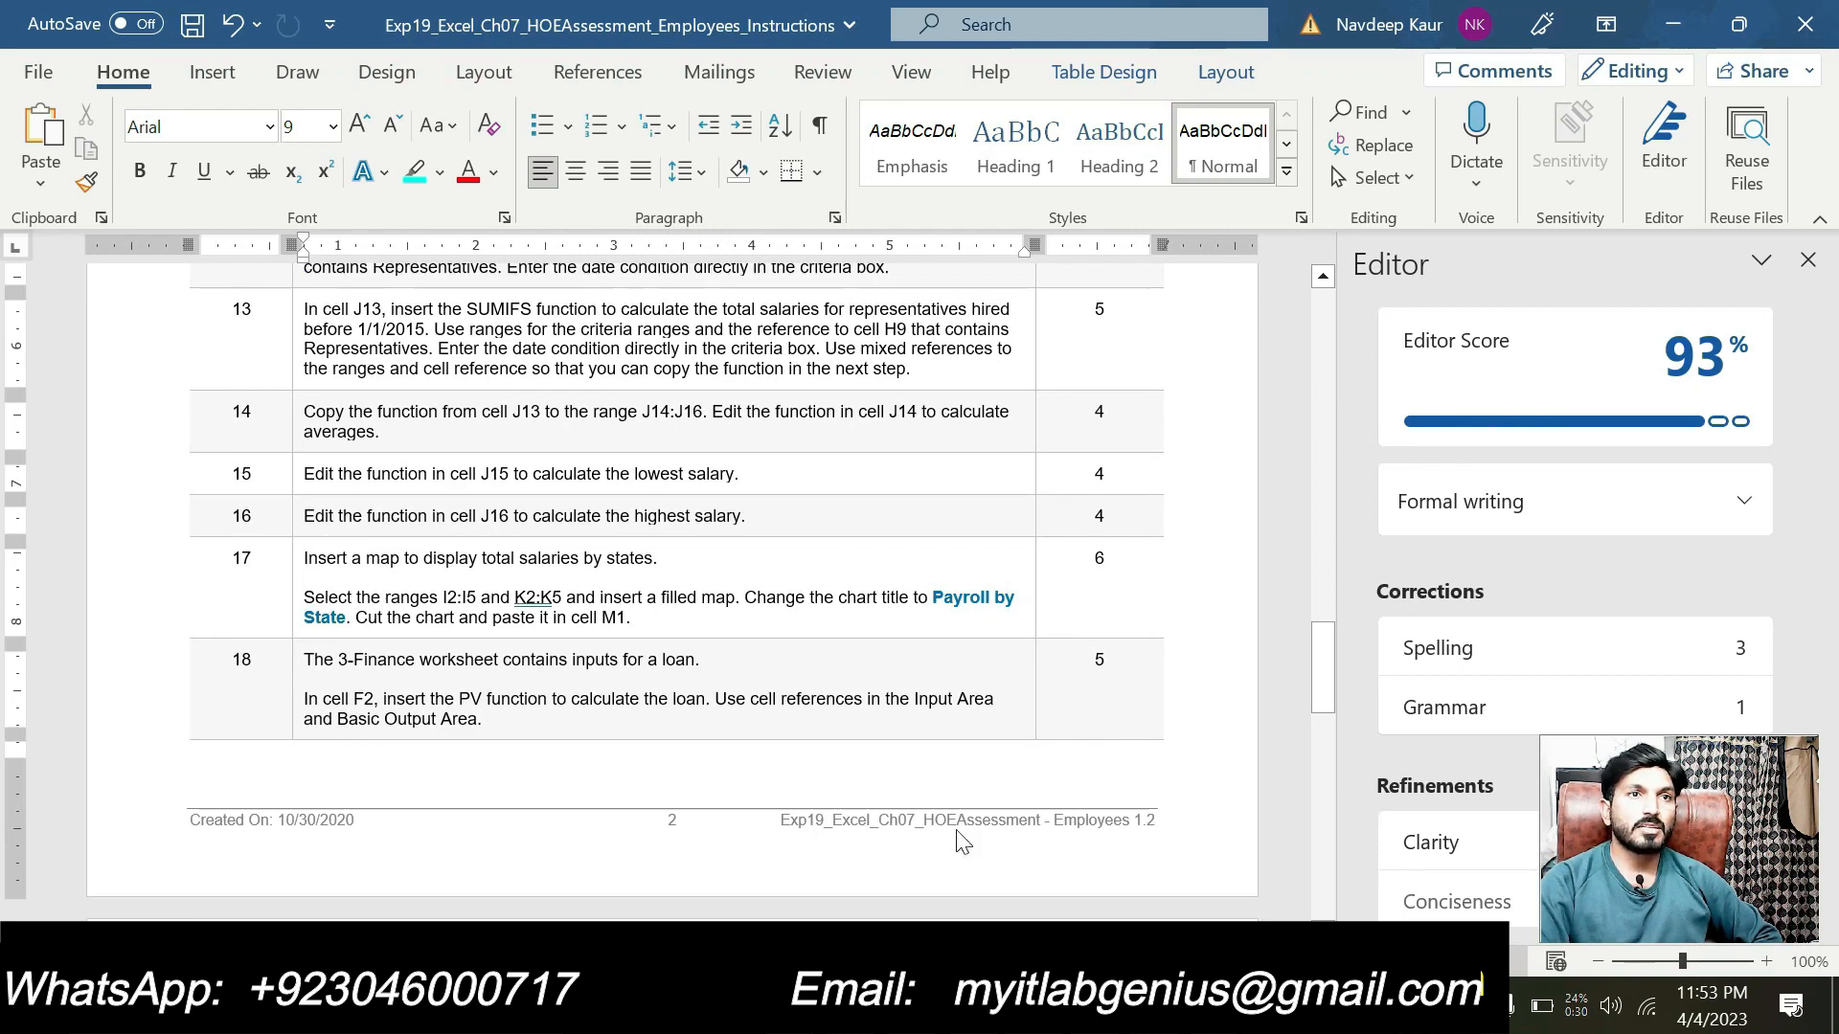
key(alt+Tab)
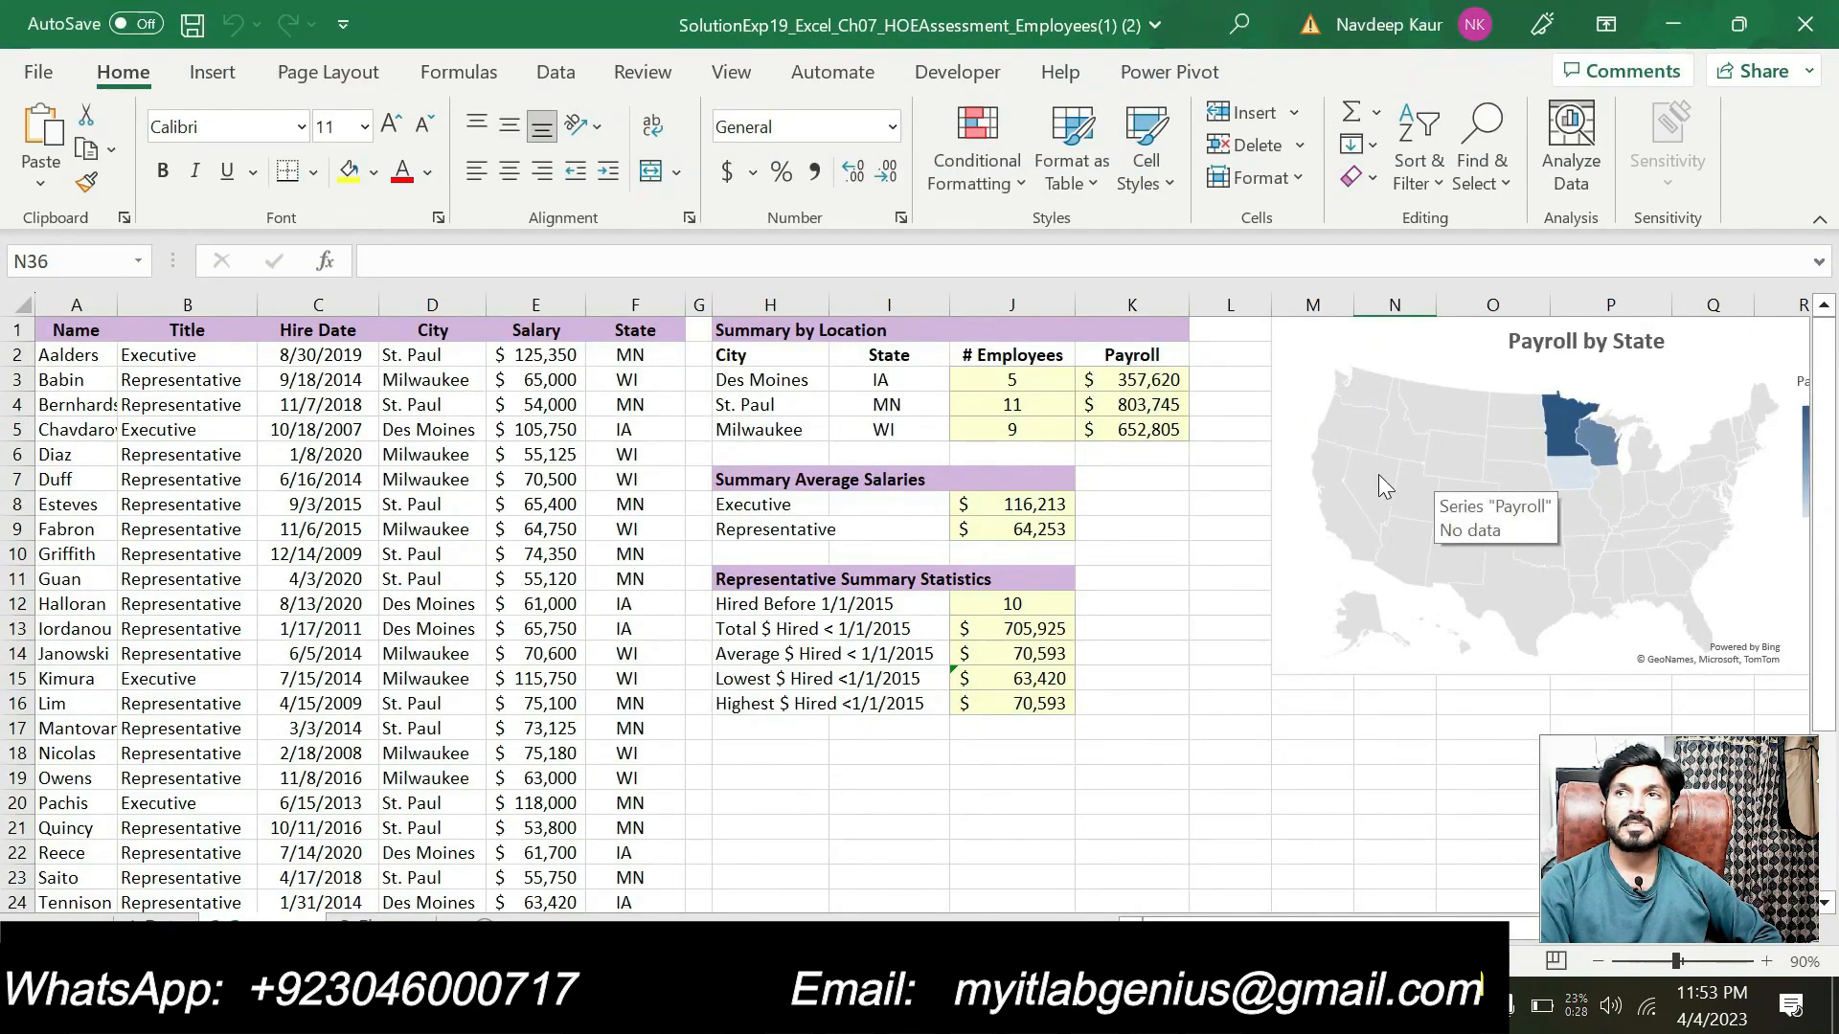
key(alt+Tab)
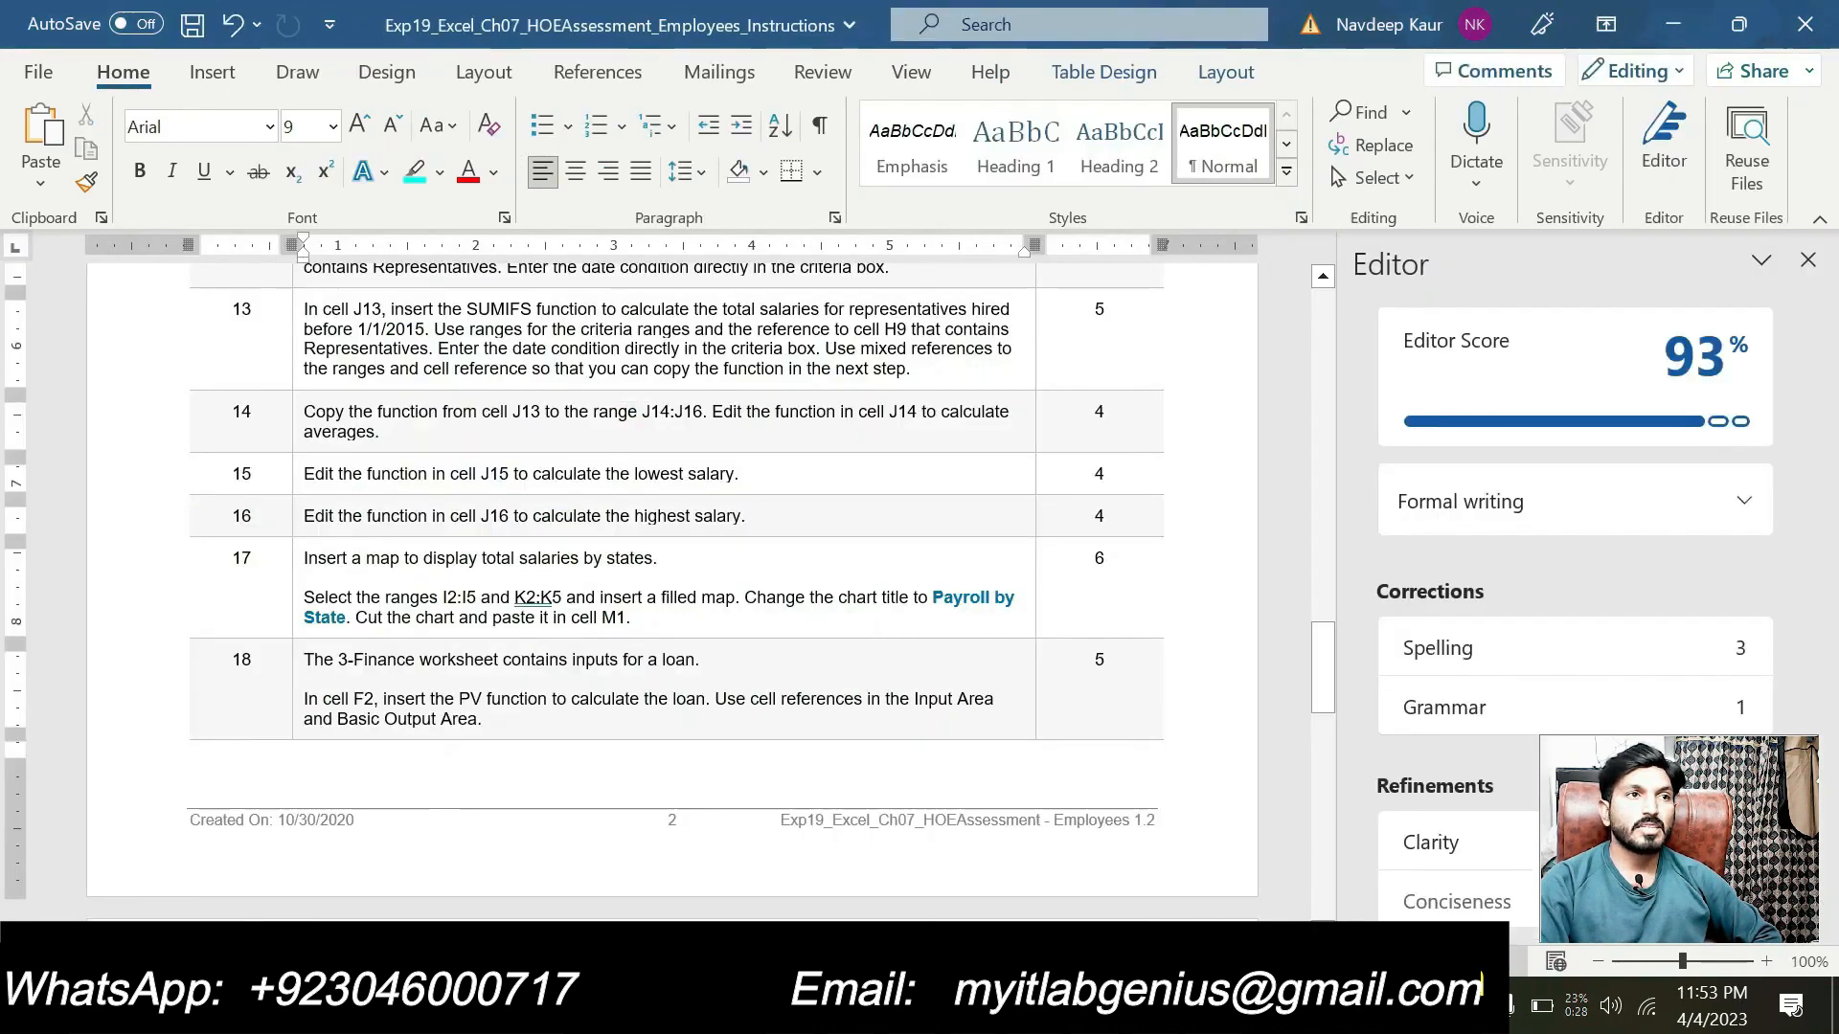
scroll(533, 699, down, 3)
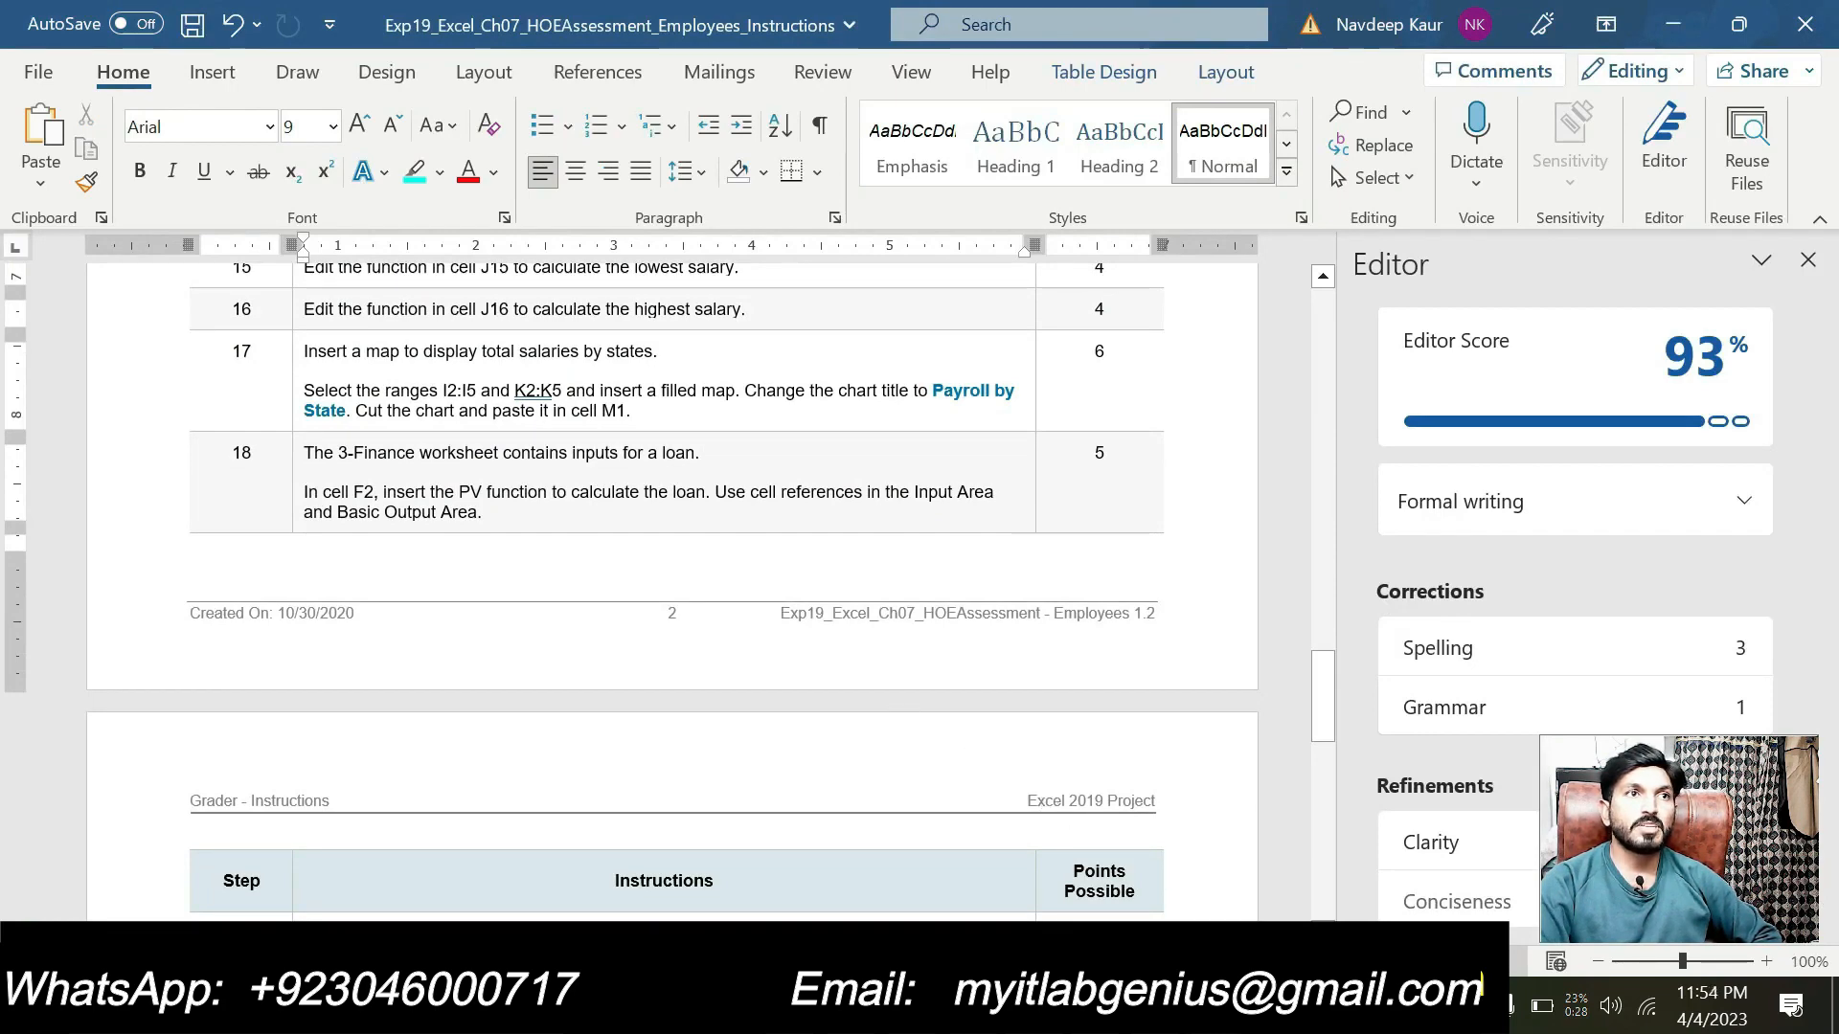
Switch to the 3-Finance sheet of the Excel solution workbook and compare its loan amortization table with Word instructions 18 through 23.
key(alt+Tab)
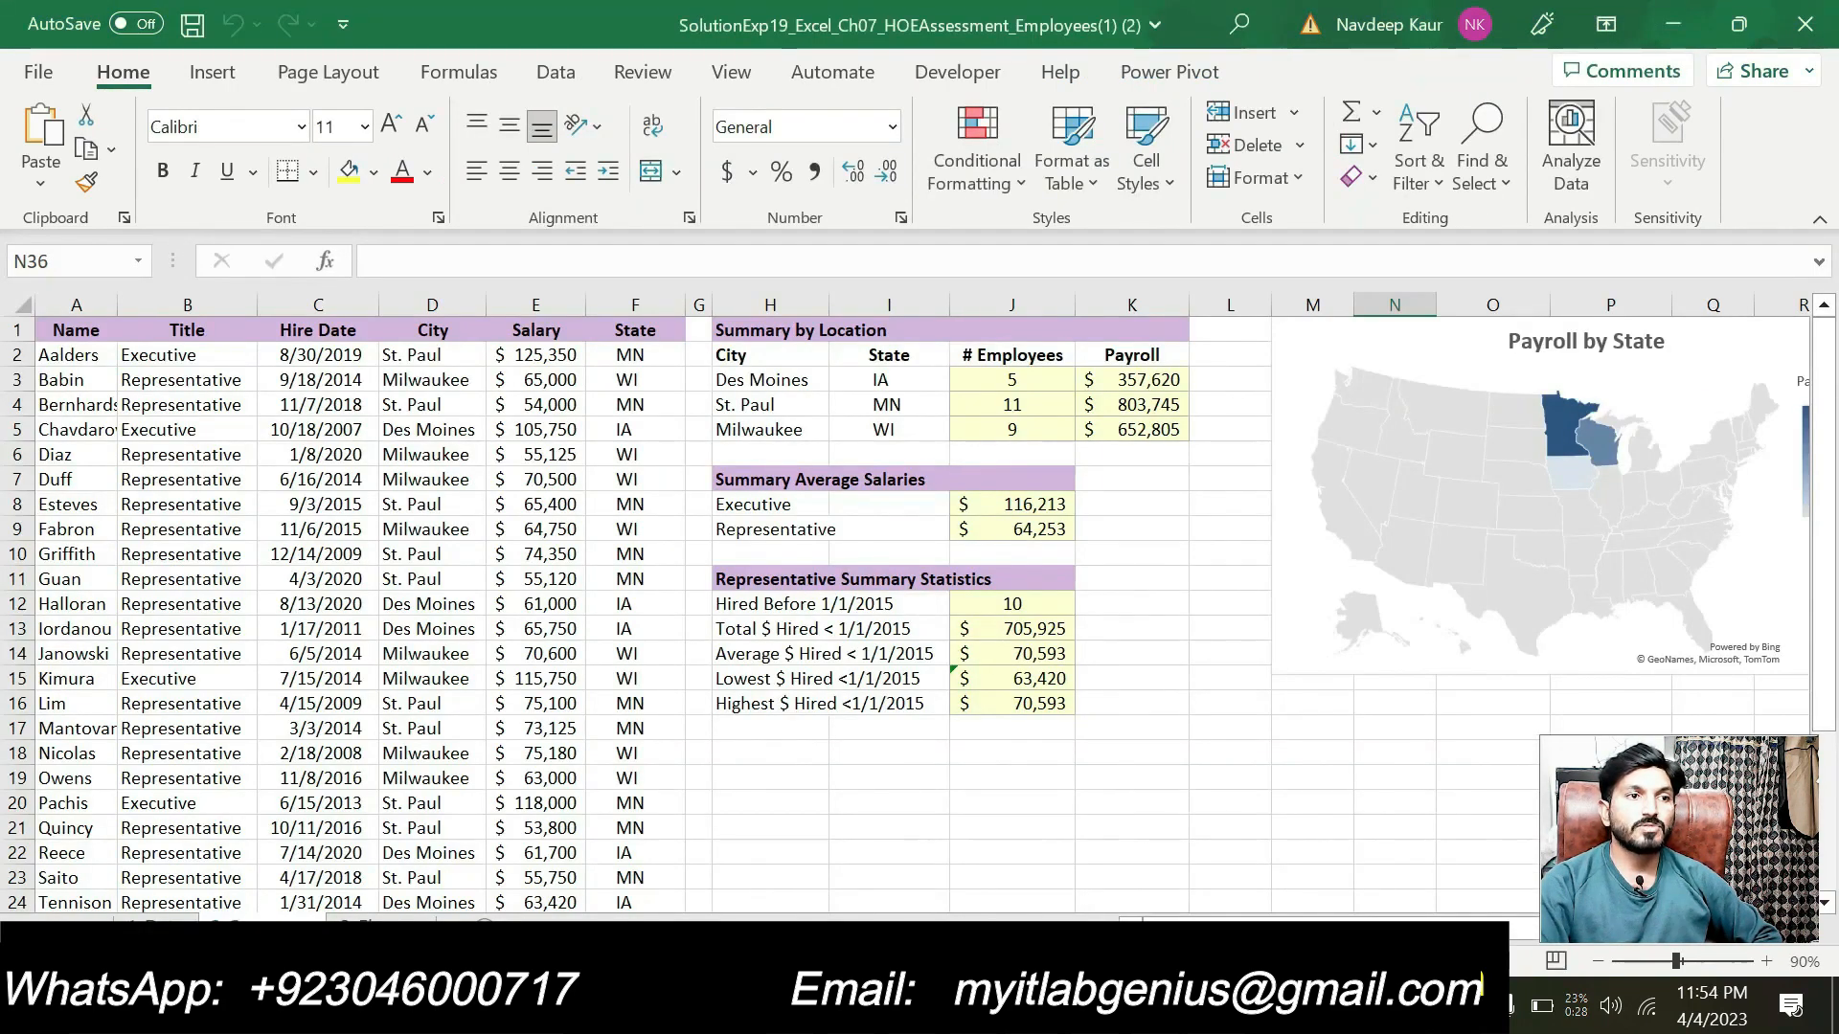
click(383, 919)
scroll(459, 648, up, 10)
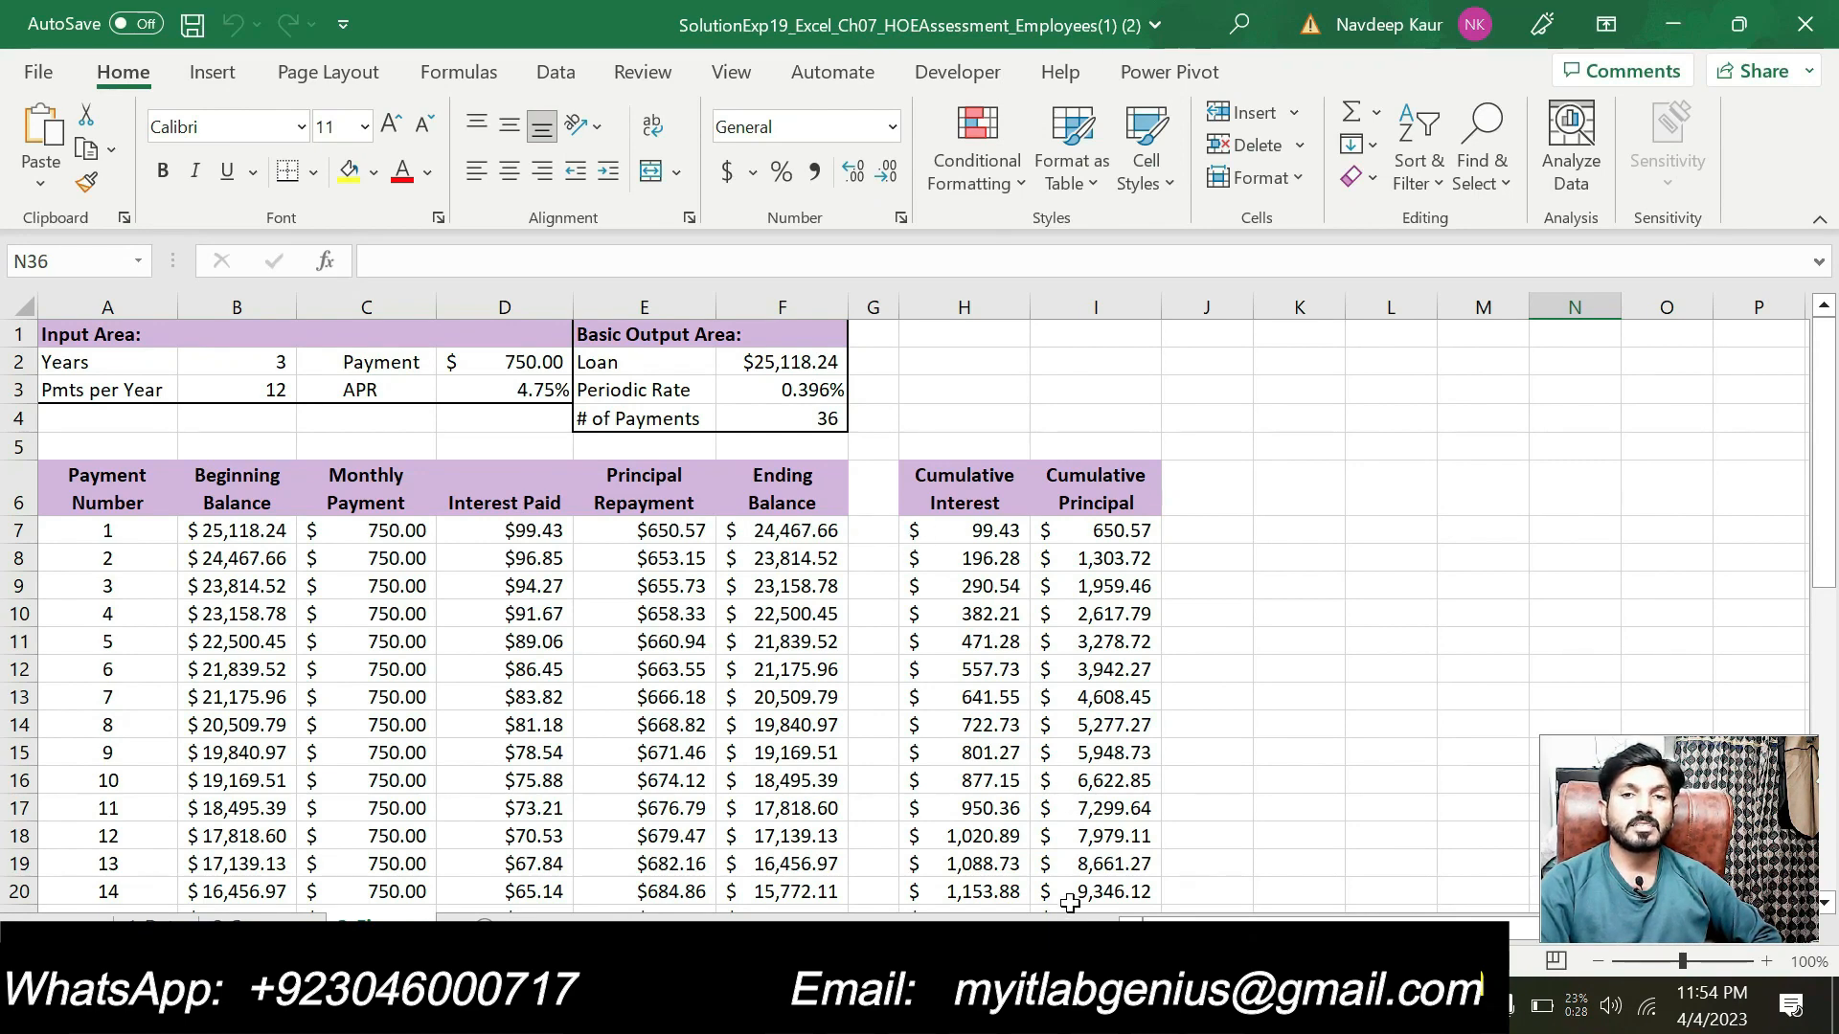
key(alt+Tab)
scroll(670, 594, down, 5)
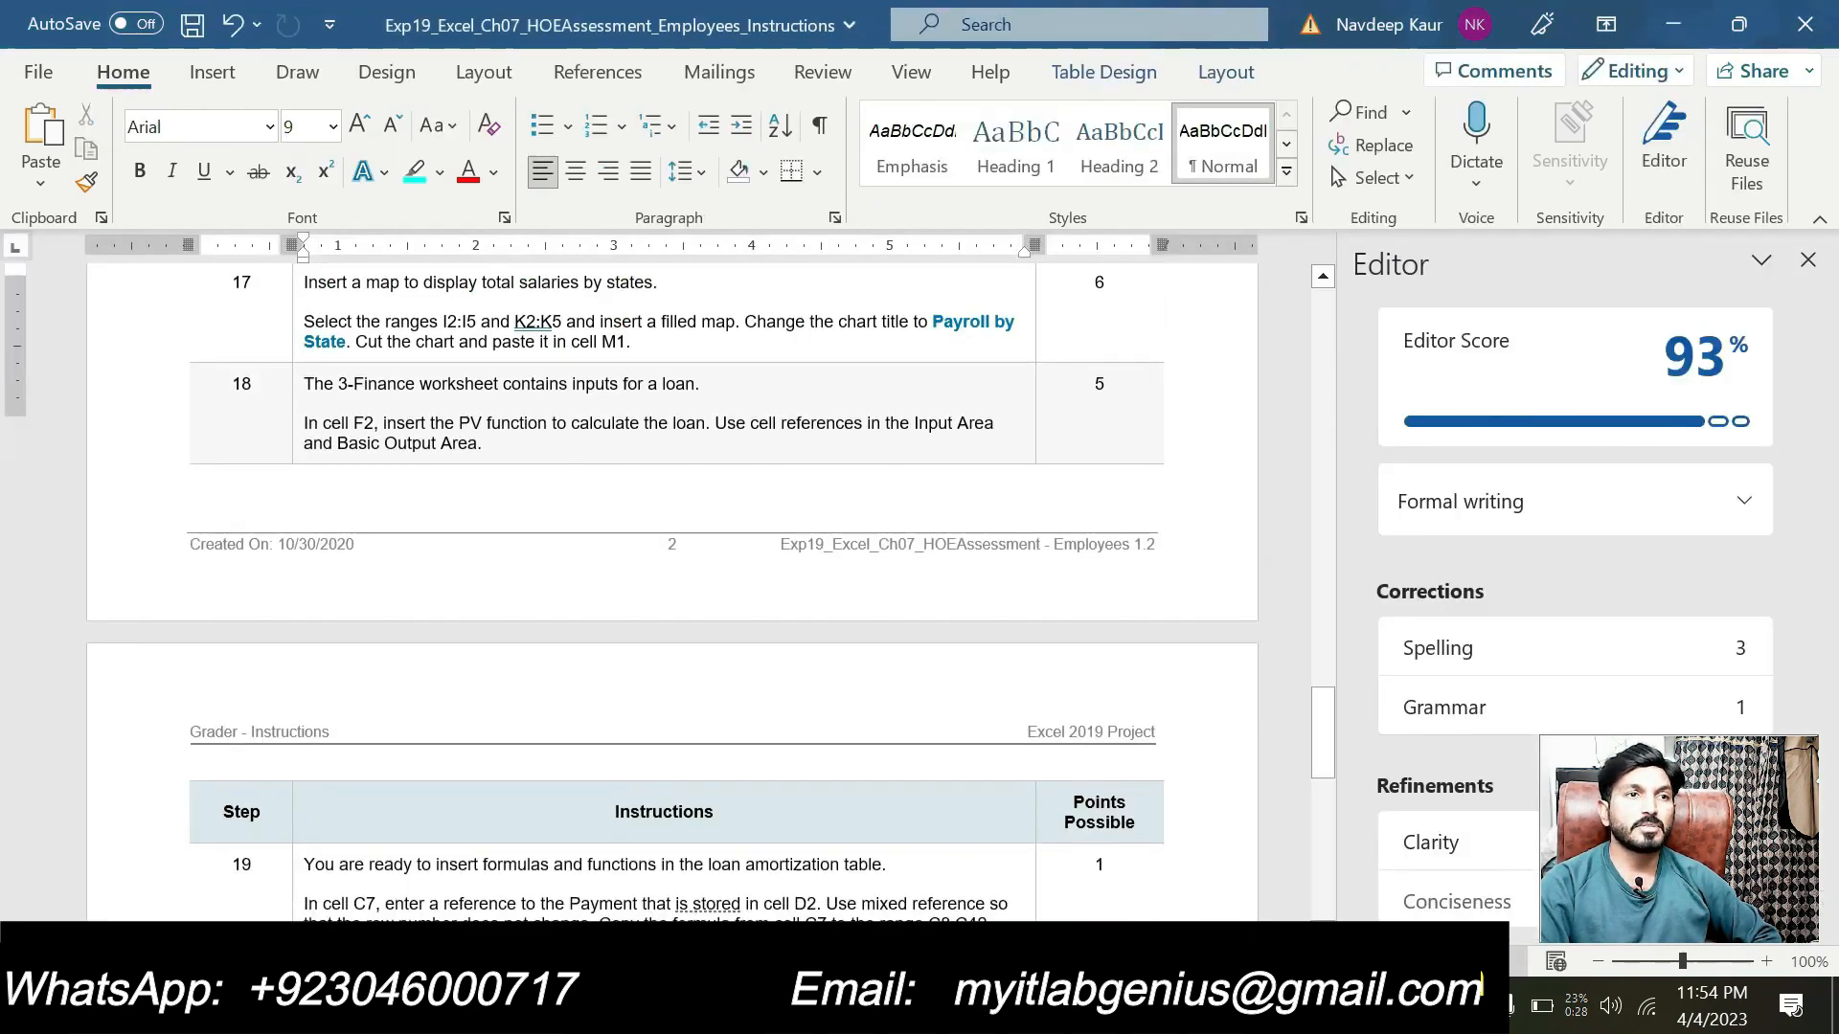
scroll(670, 593, down, 4)
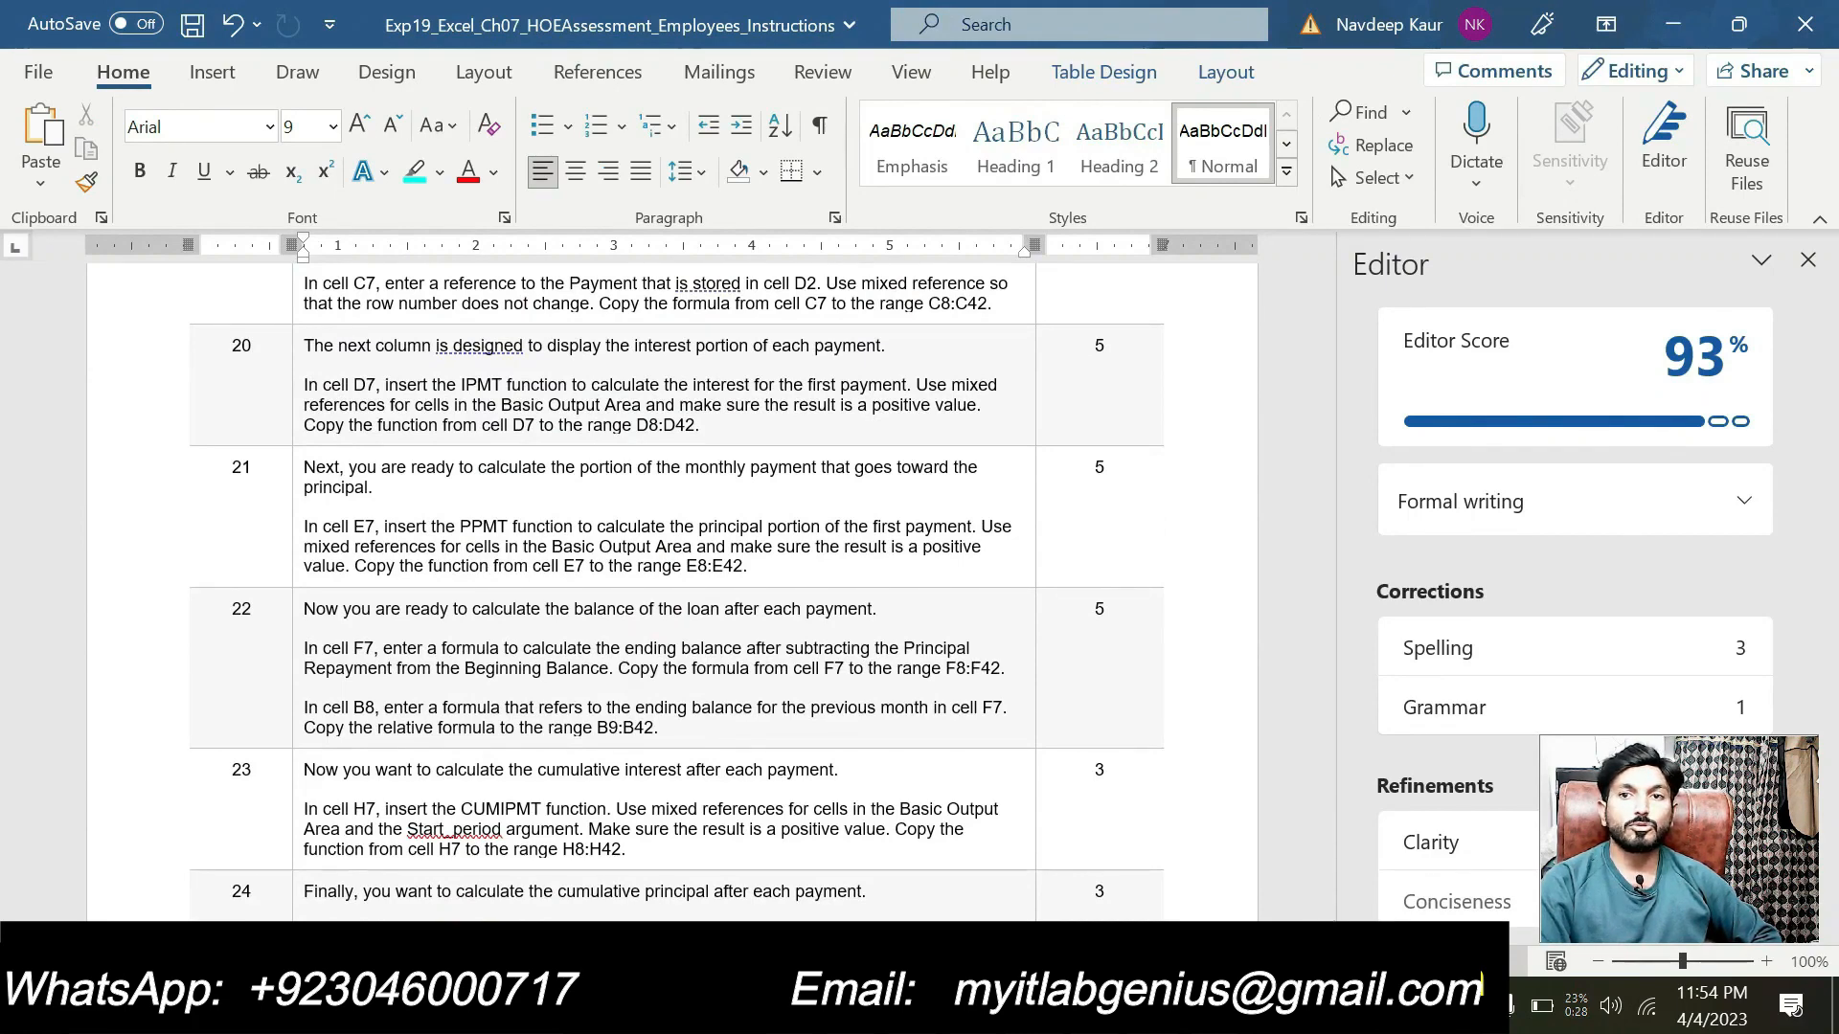
key(alt+Tab)
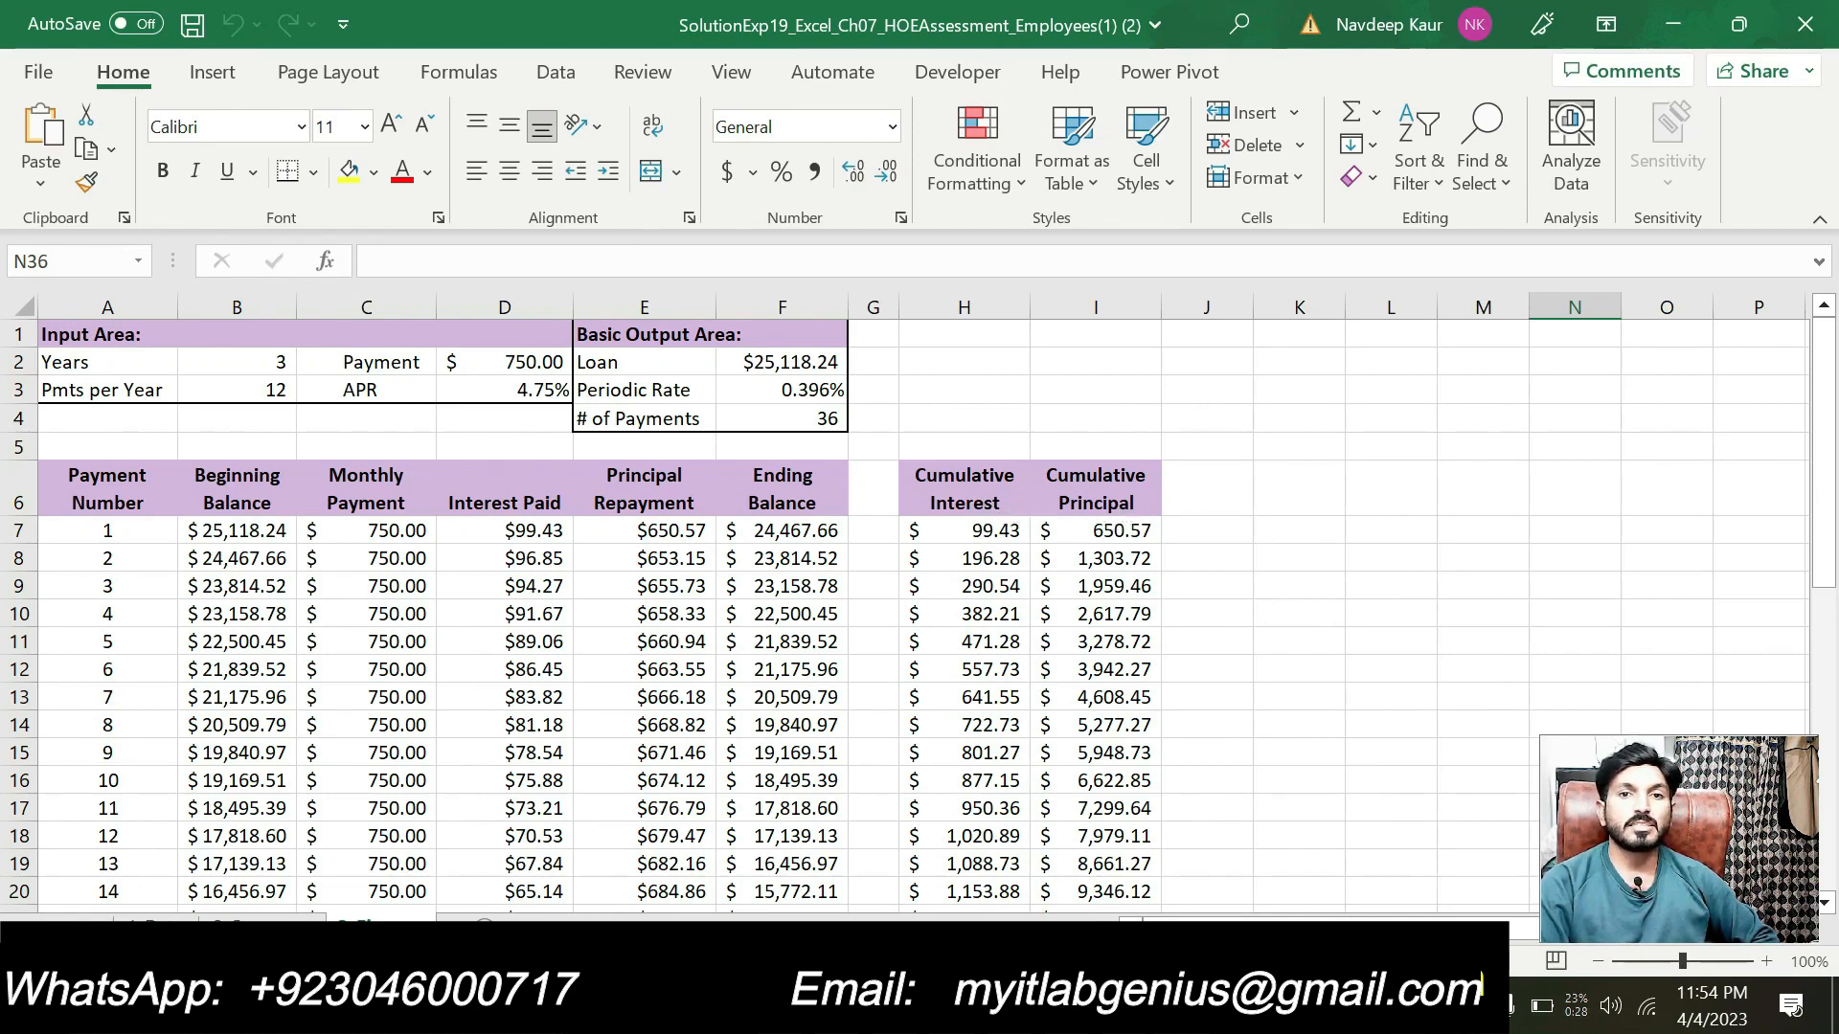
key(alt+Tab)
scroll(671, 594, down, 3)
scroll(670, 594, up, 3)
scroll(670, 594, up, 10)
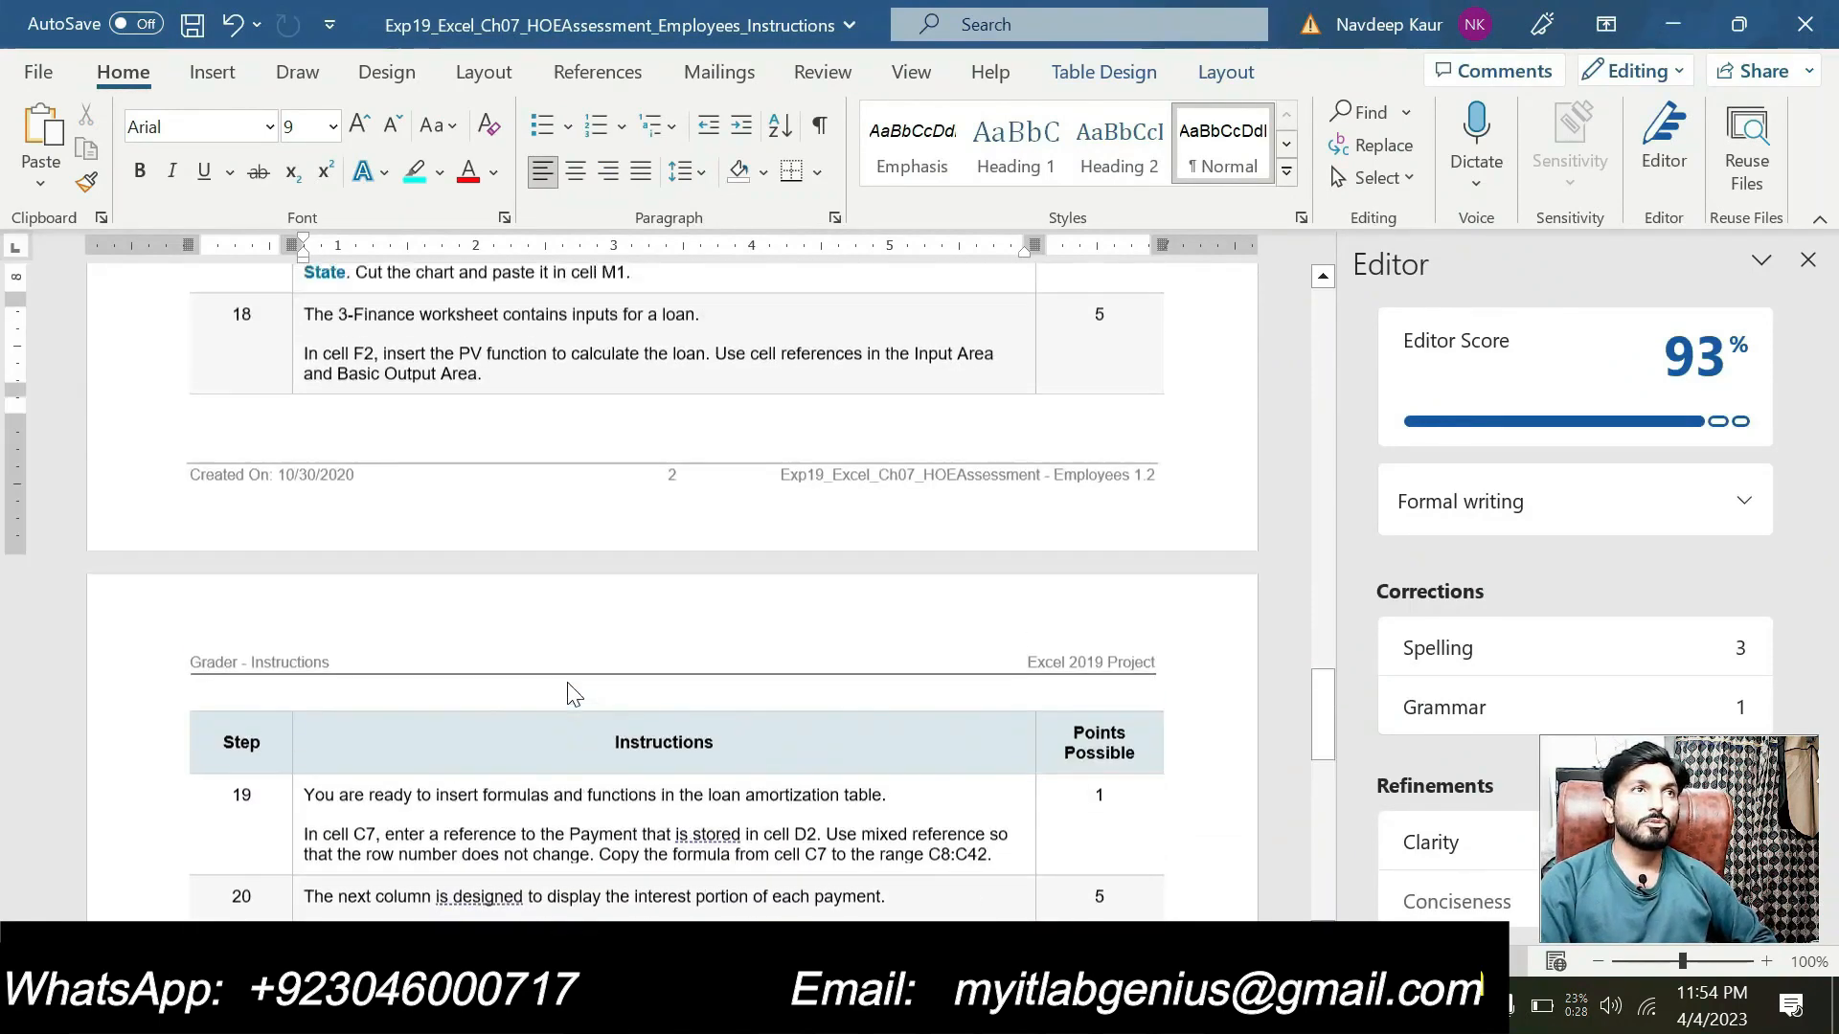
scroll(1018, 910, up, 1)
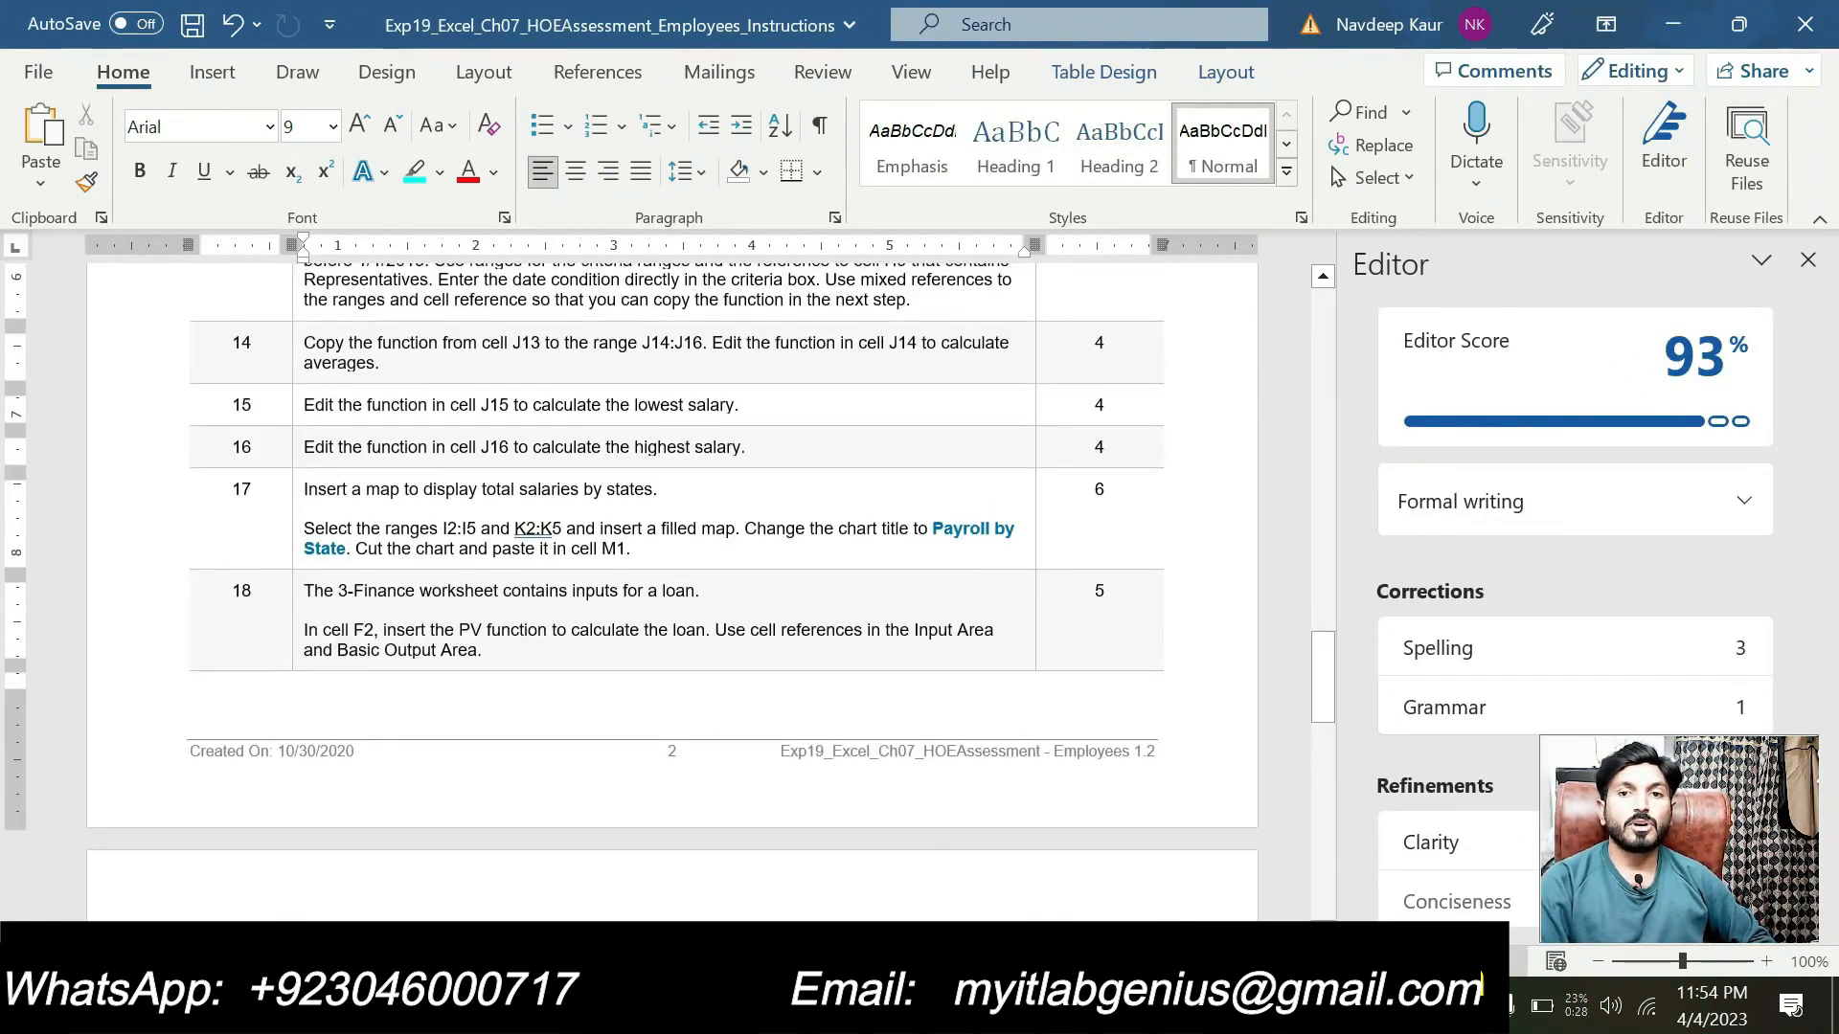
key(alt+Tab)
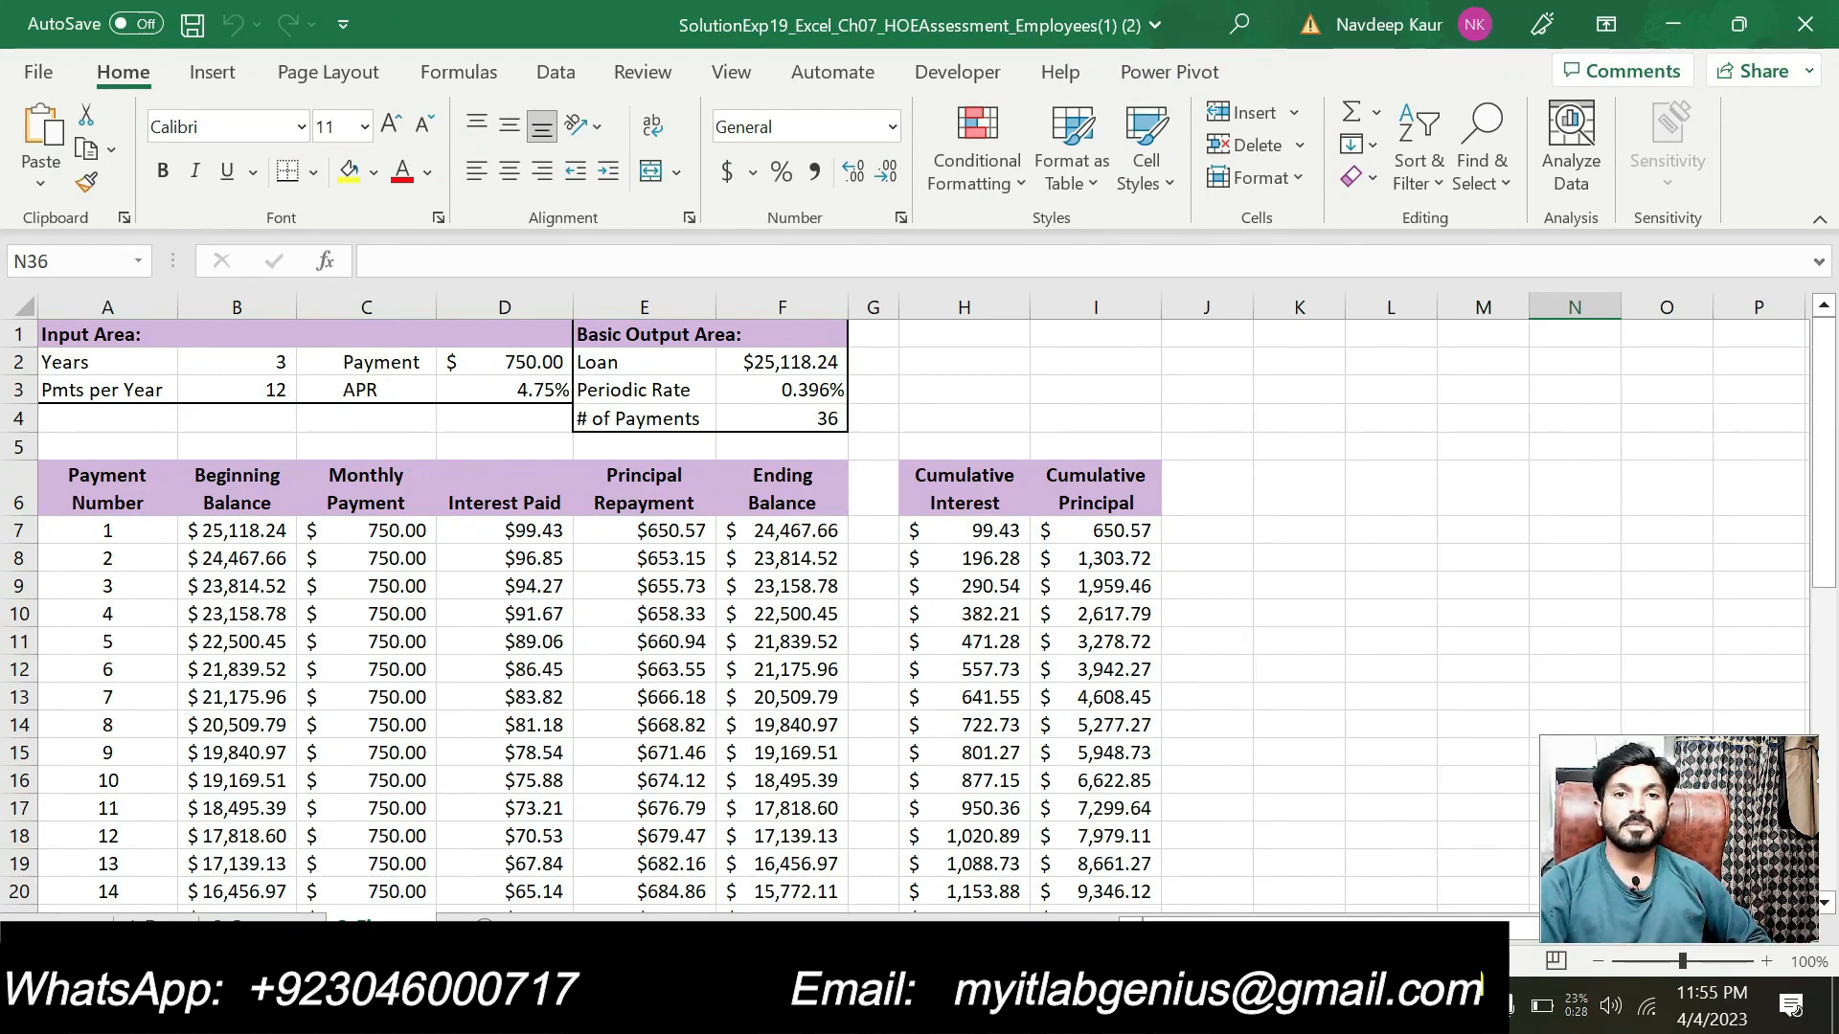
Review Word instructions 19 through 26, check the finance sheet in Excel, and go back through the document to instructions 4 to 7.
click(1010, 1005)
scroll(704, 766, down, 10)
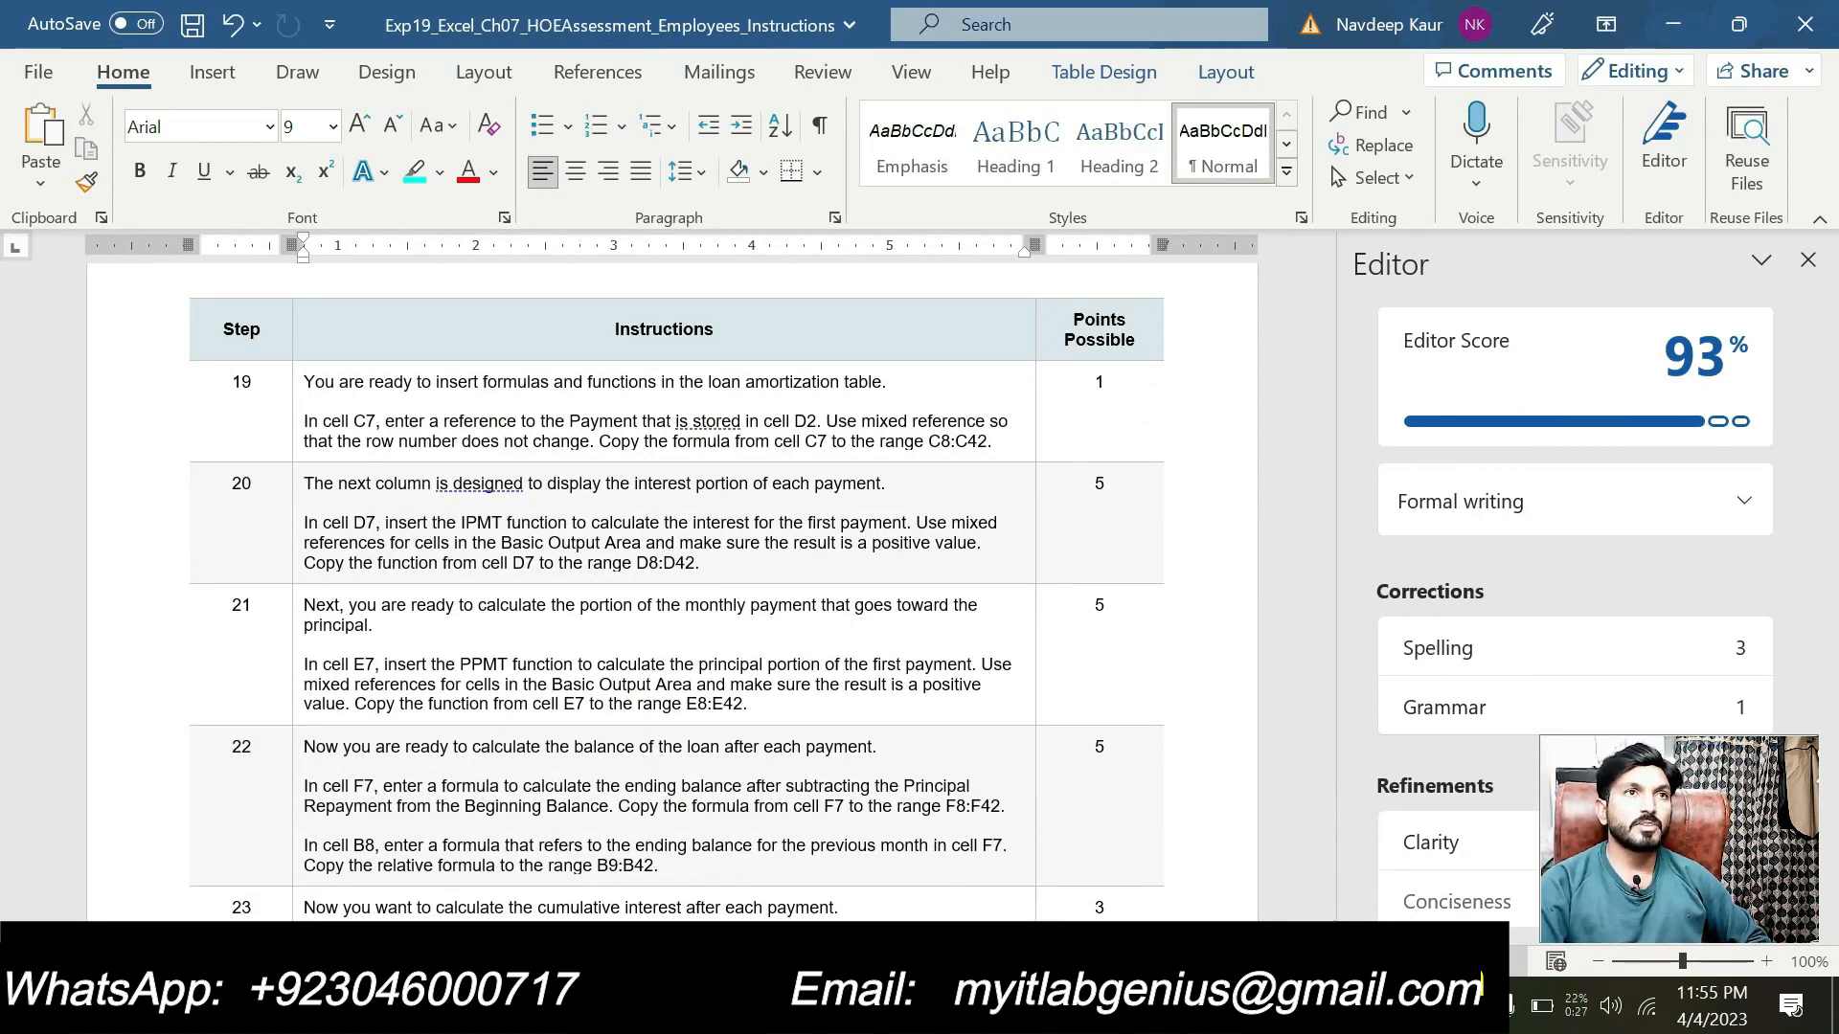
scroll(677, 592, down, 8)
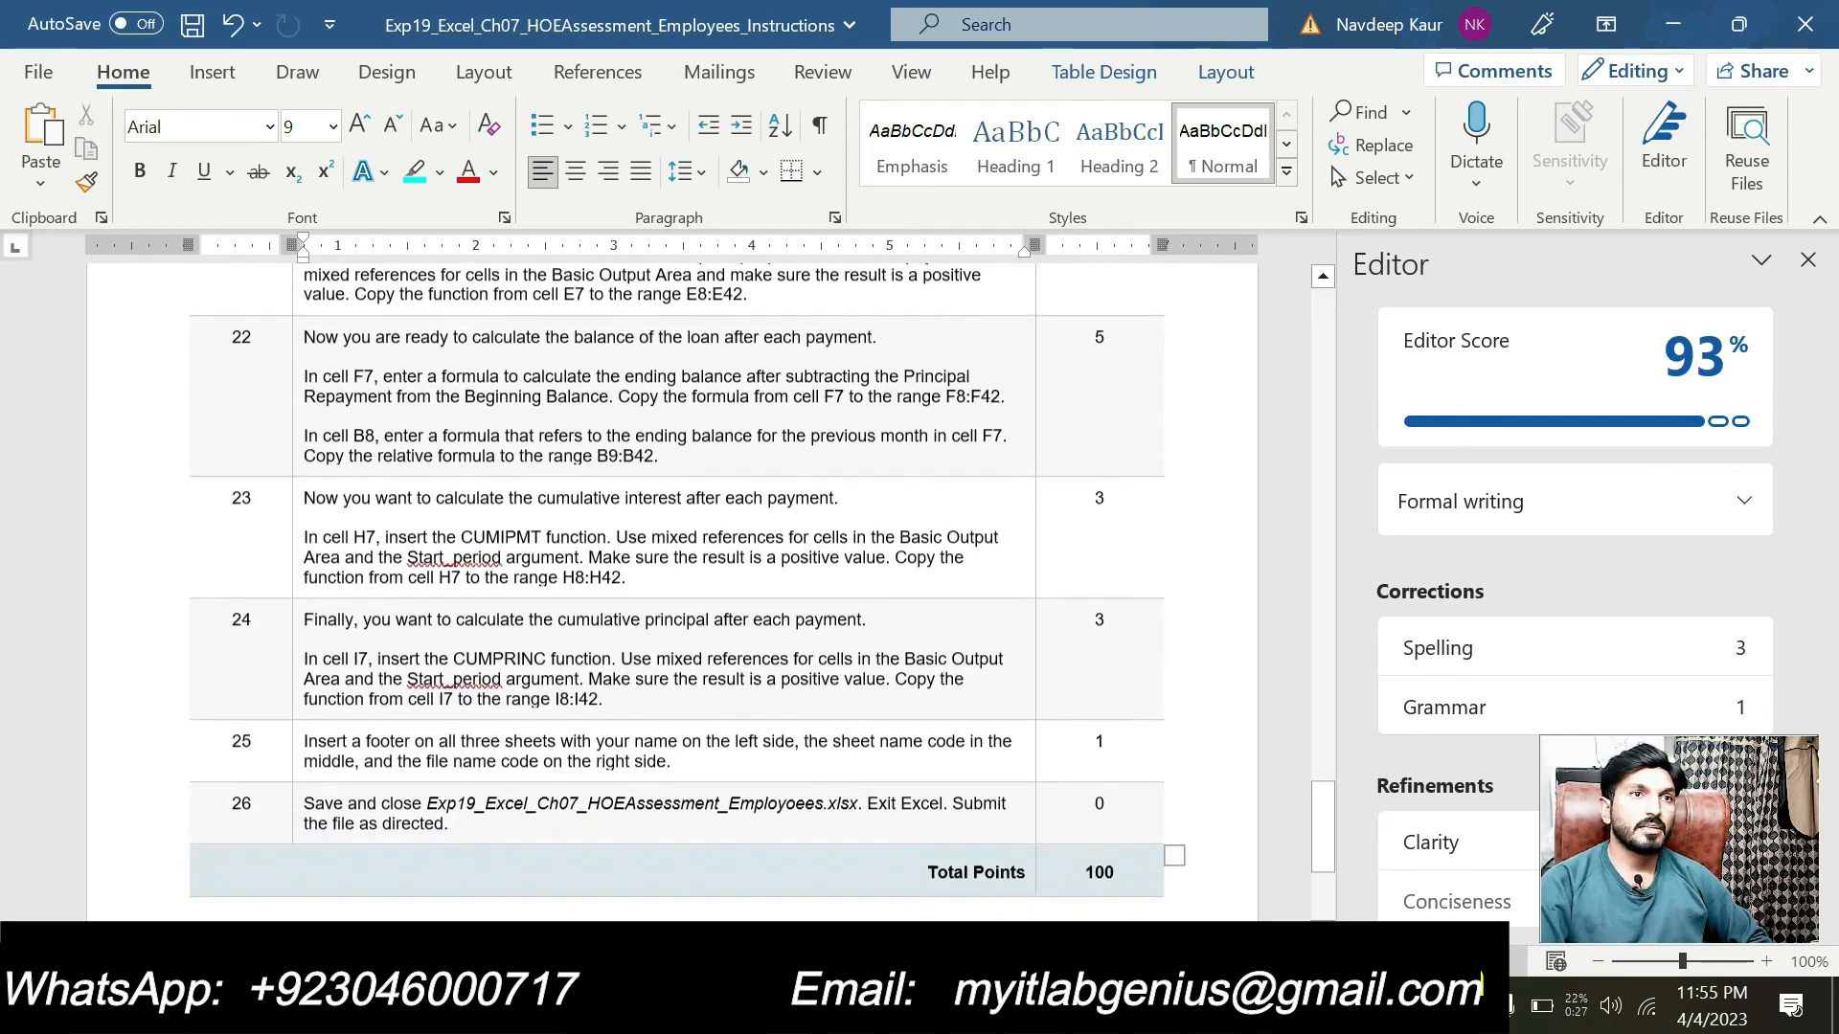
scroll(676, 592, up, 1)
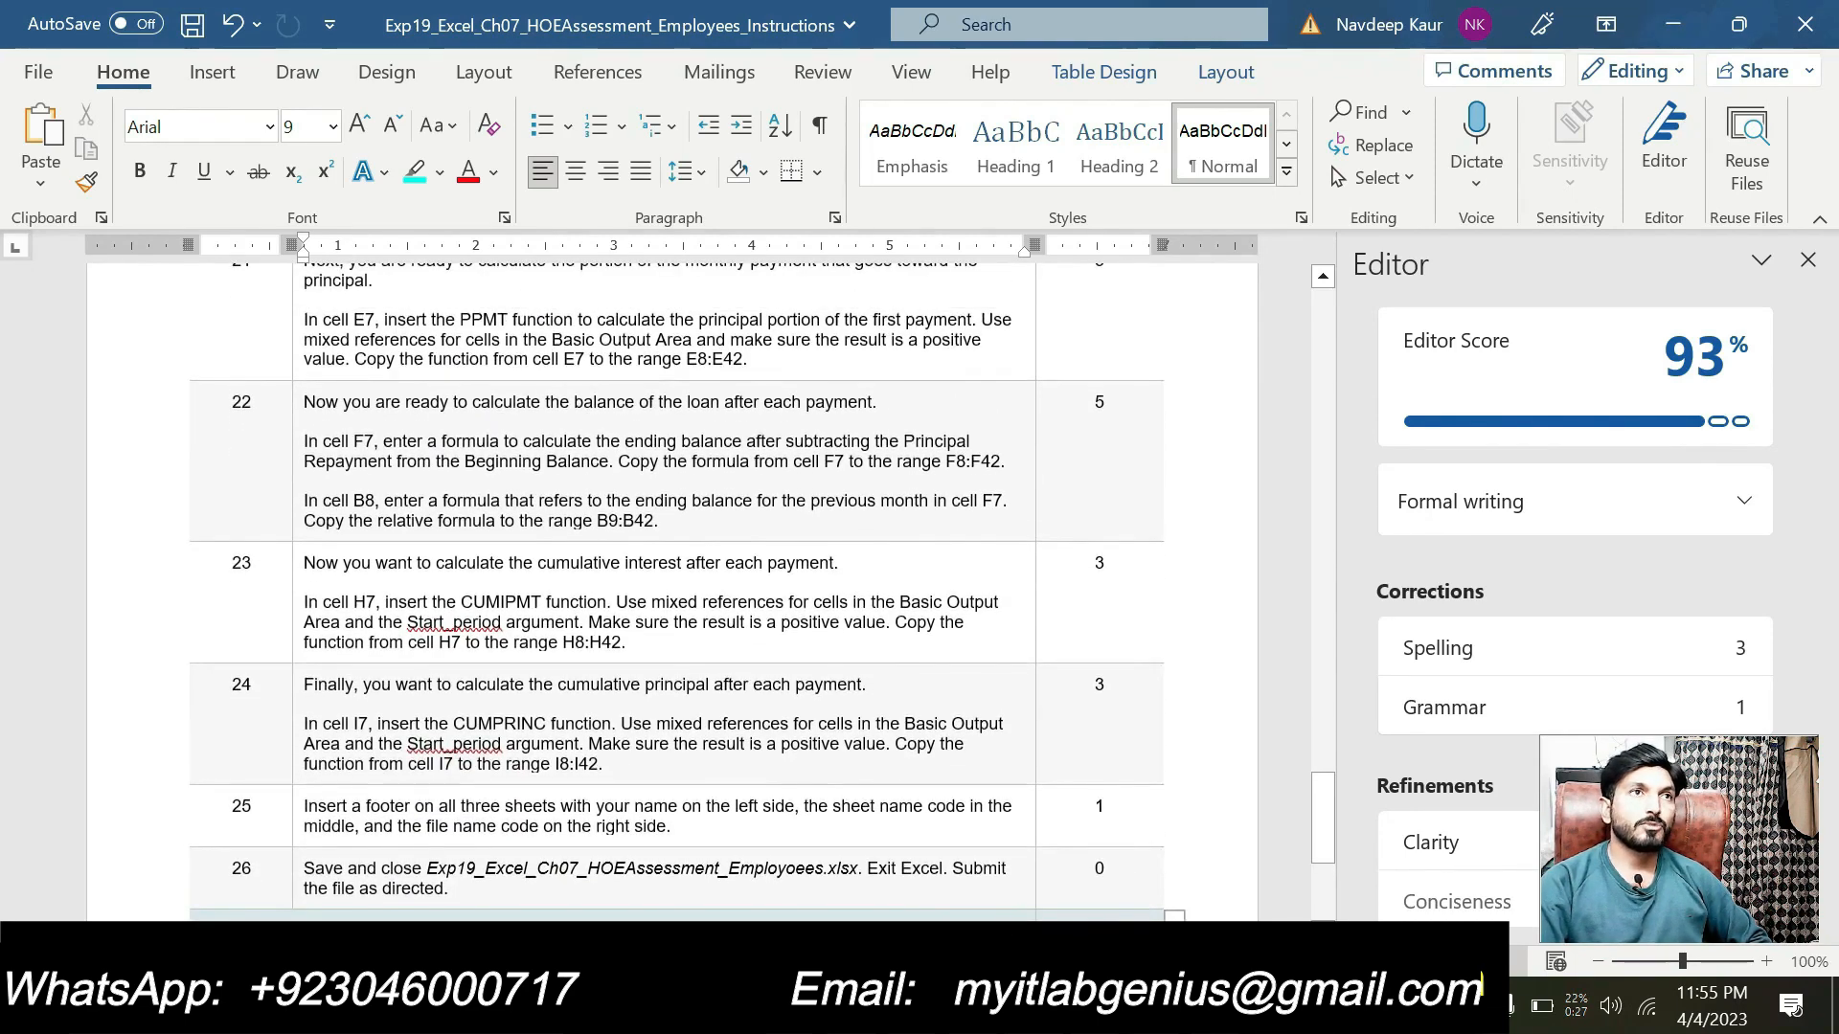
scroll(676, 592, up, 4)
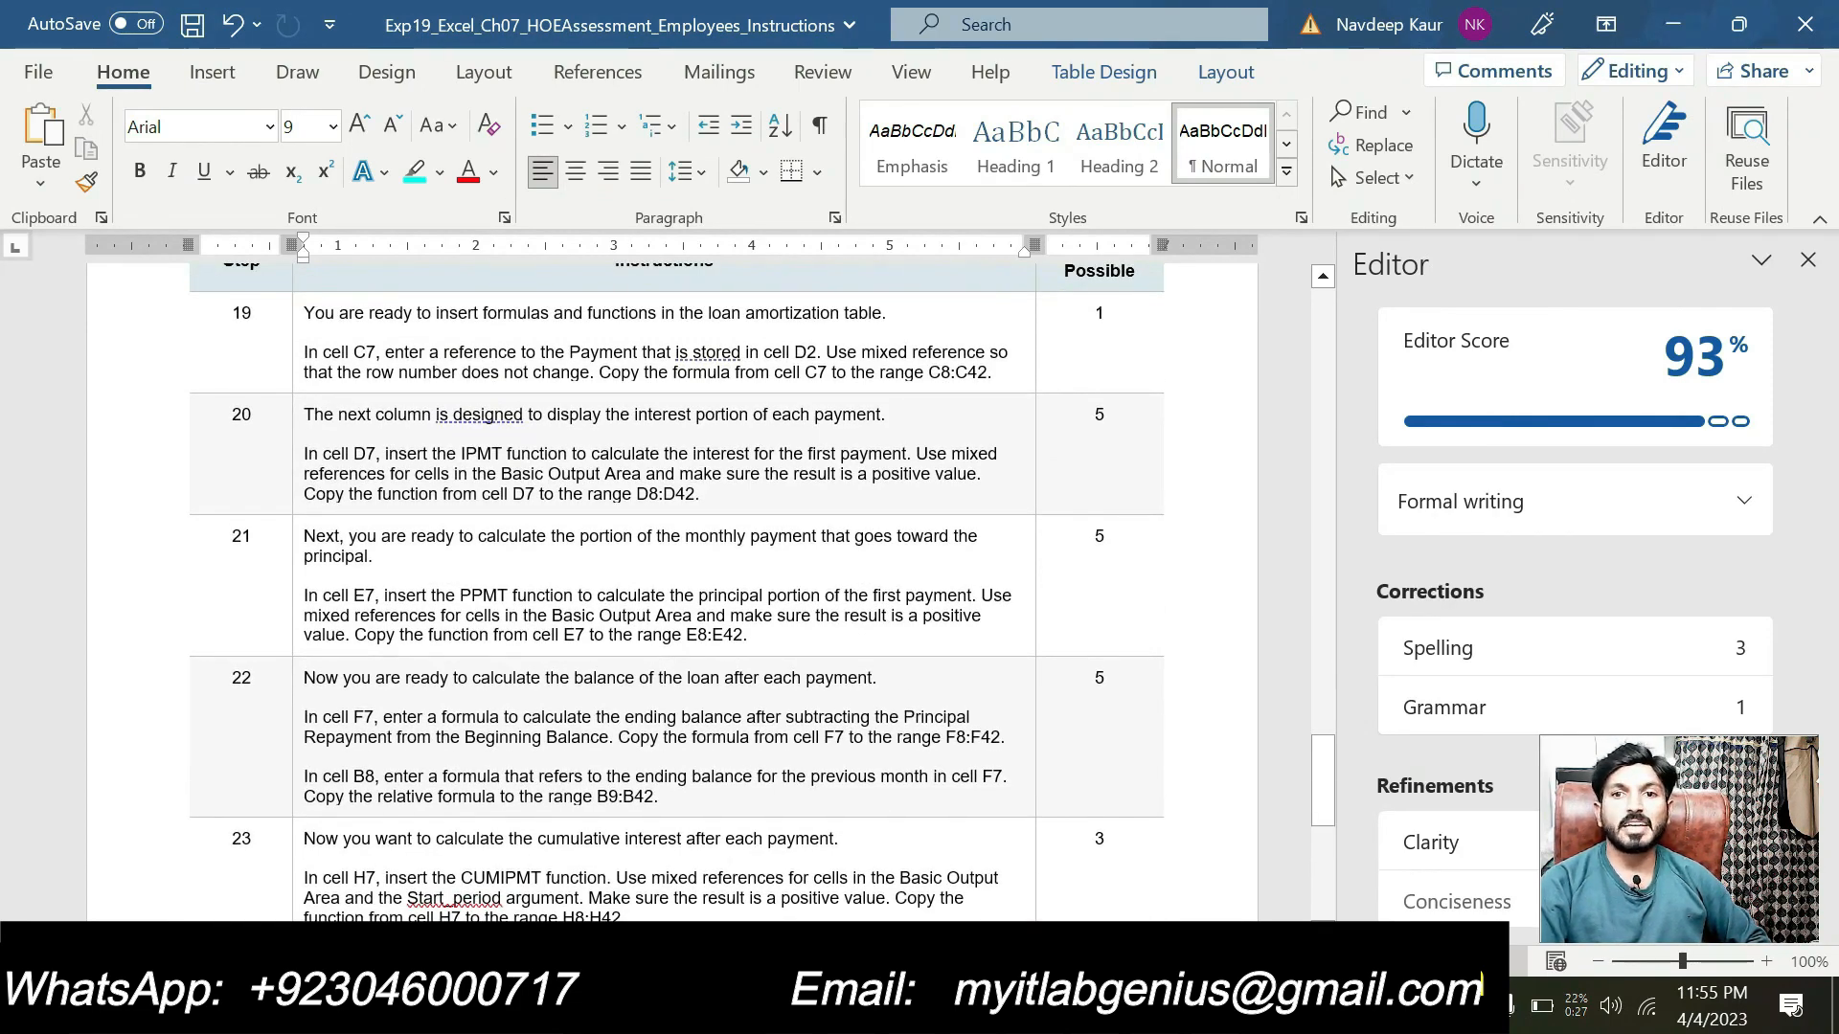
click(844, 1005)
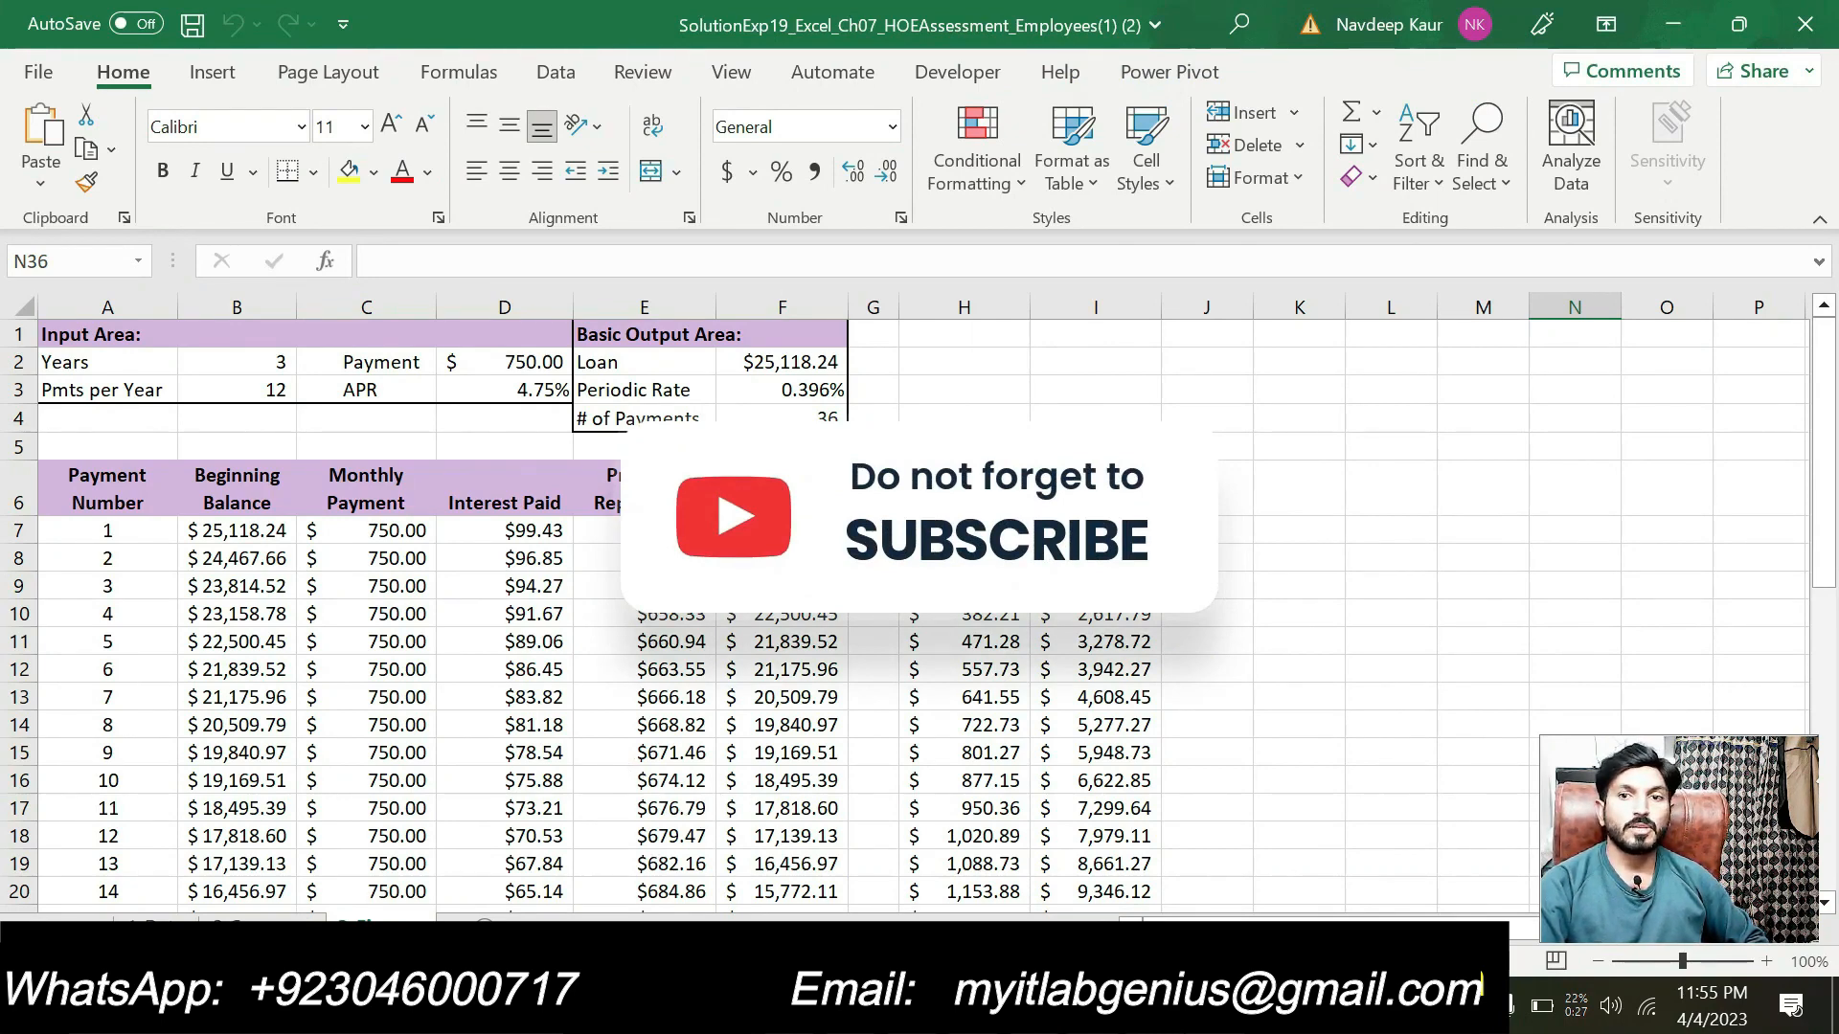
key(alt+Tab)
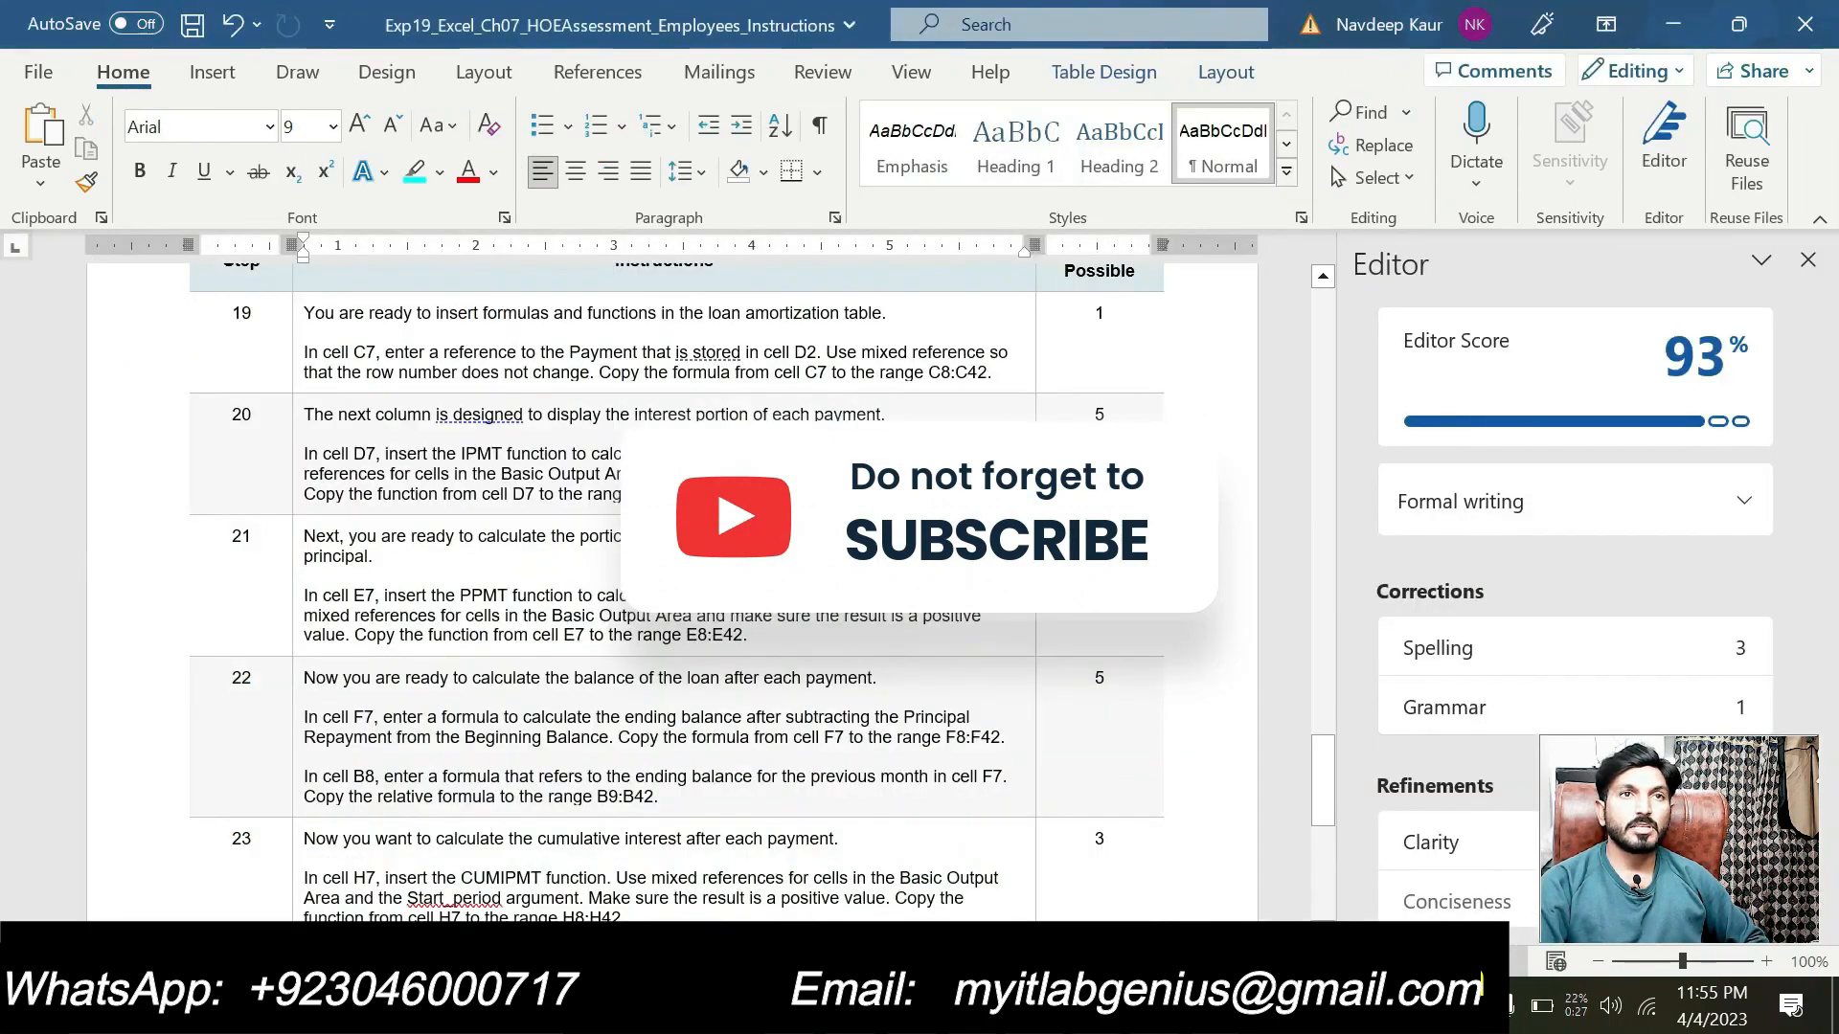
scroll(838, 766, up, 3)
scroll(838, 766, up, 15)
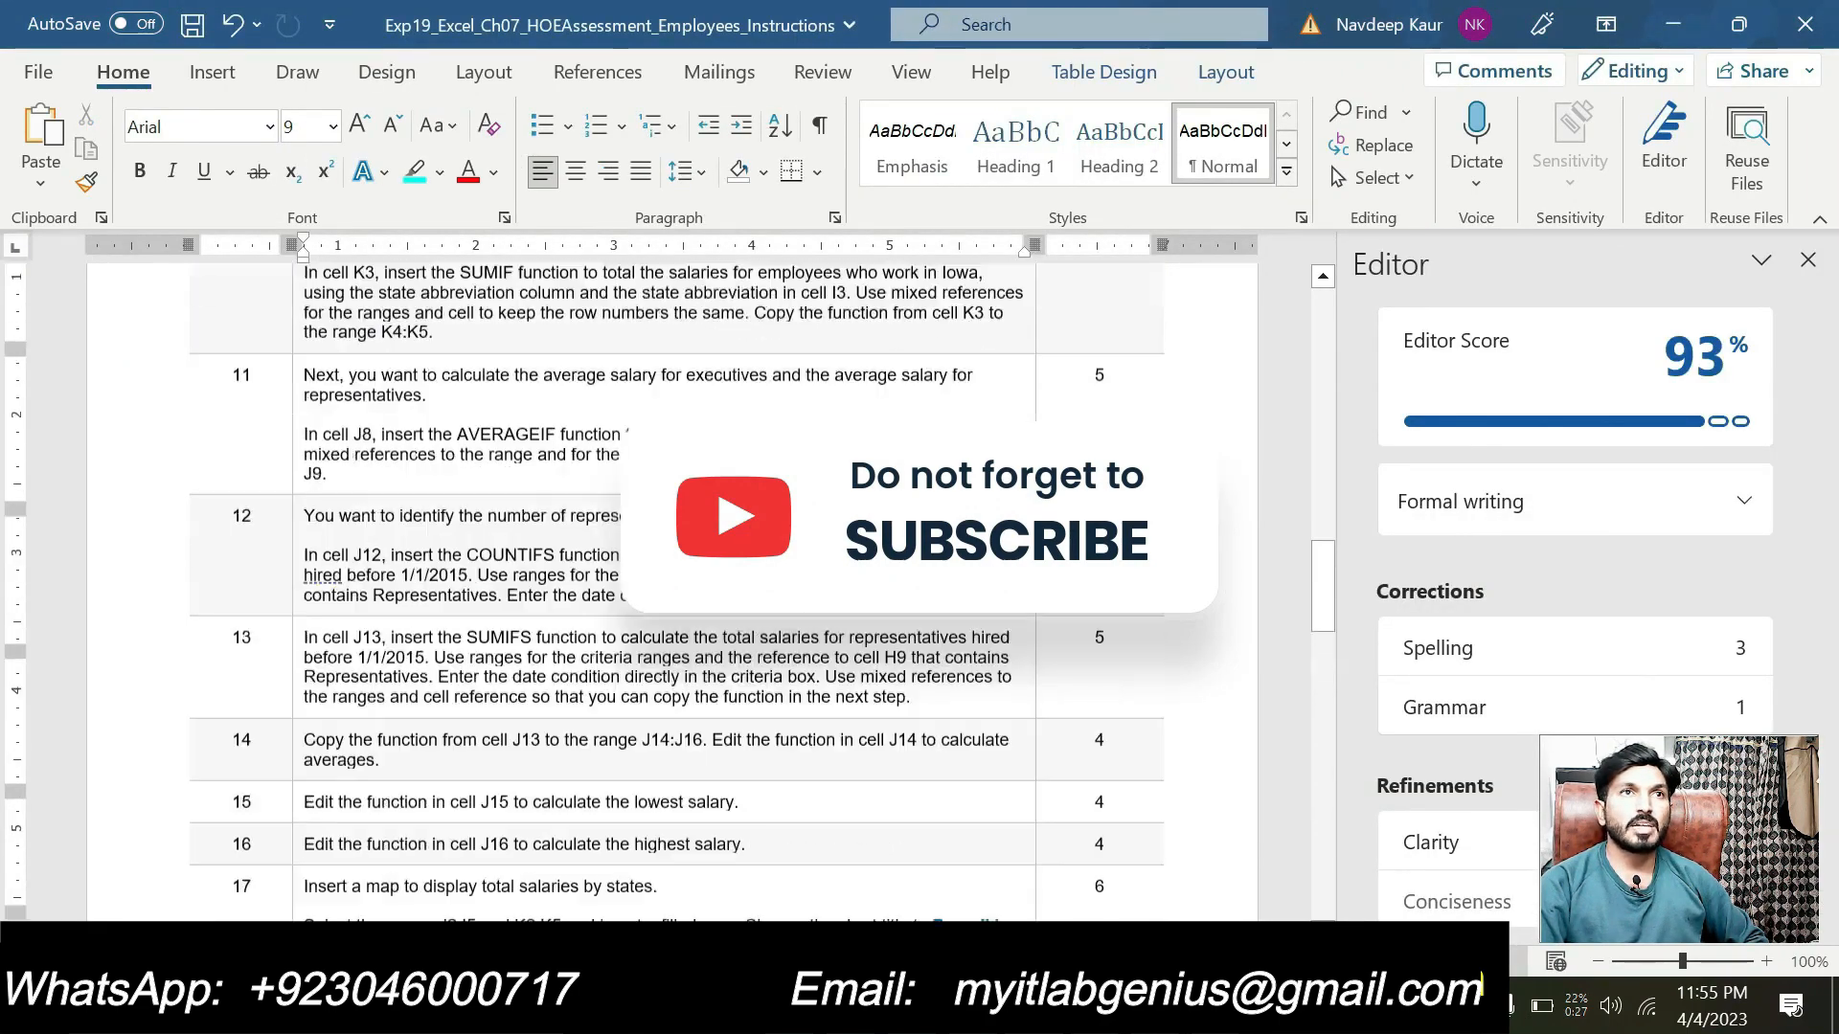
scroll(838, 757, up, 6)
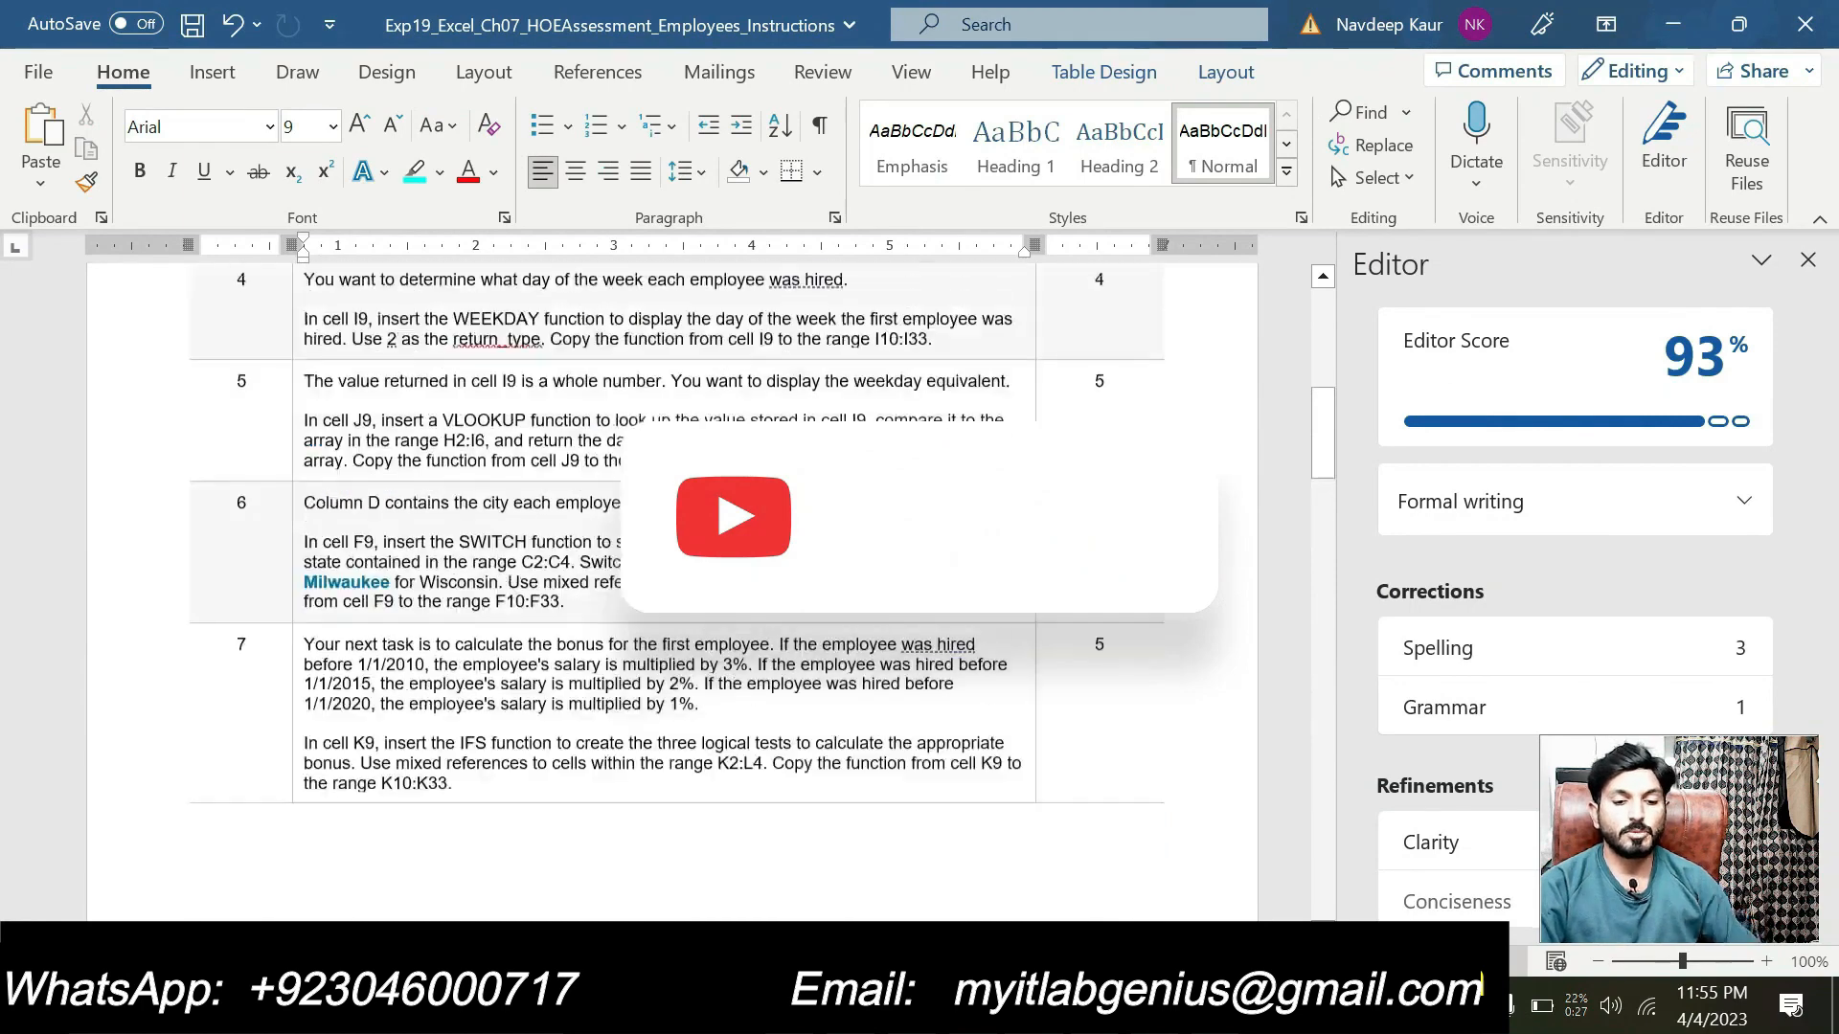